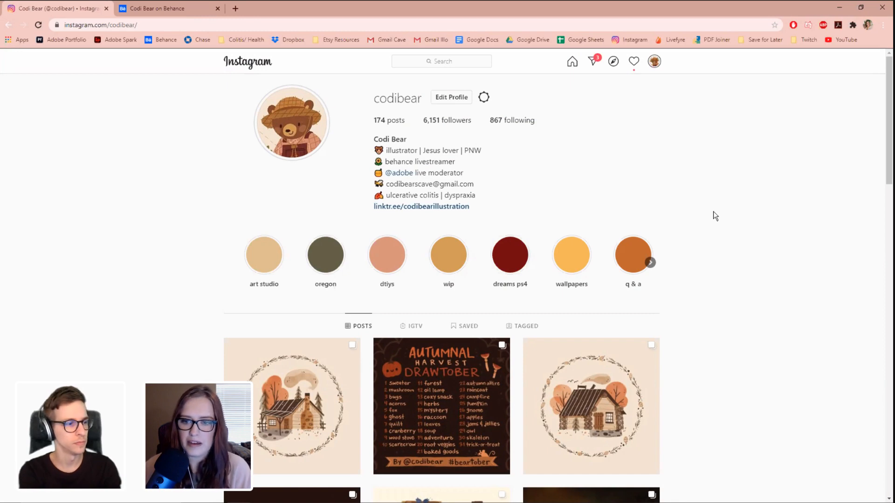
Step: Browse the illustration posts on the codibear Instagram profile and return to the start of the profile
scroll(713, 211, down, 3)
scroll(502, 289, down, 1)
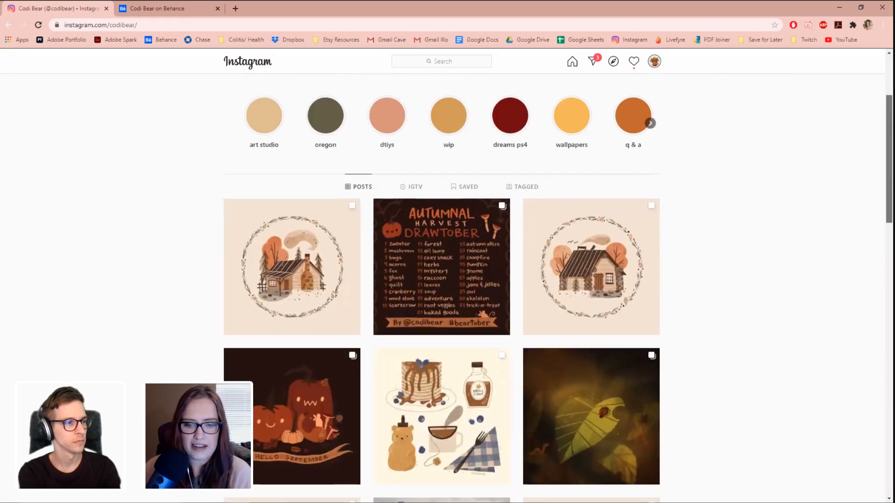
scroll(559, 288, down, 1)
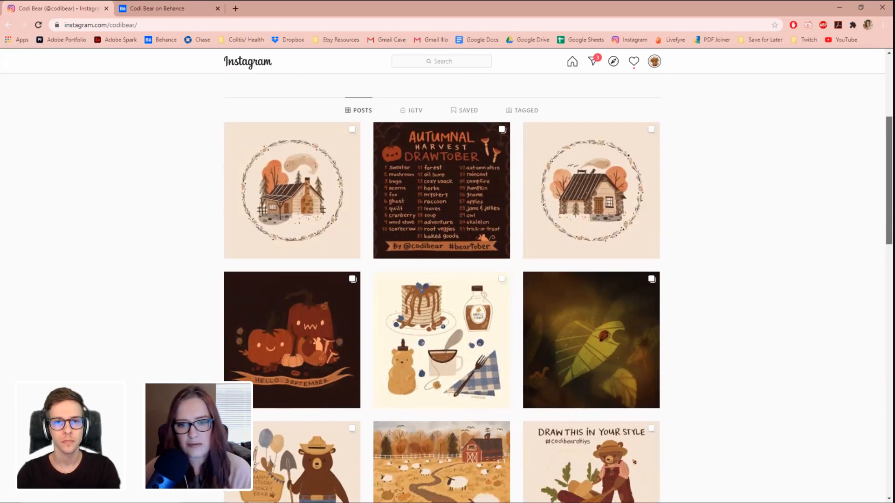
scroll(442, 289, down, 2)
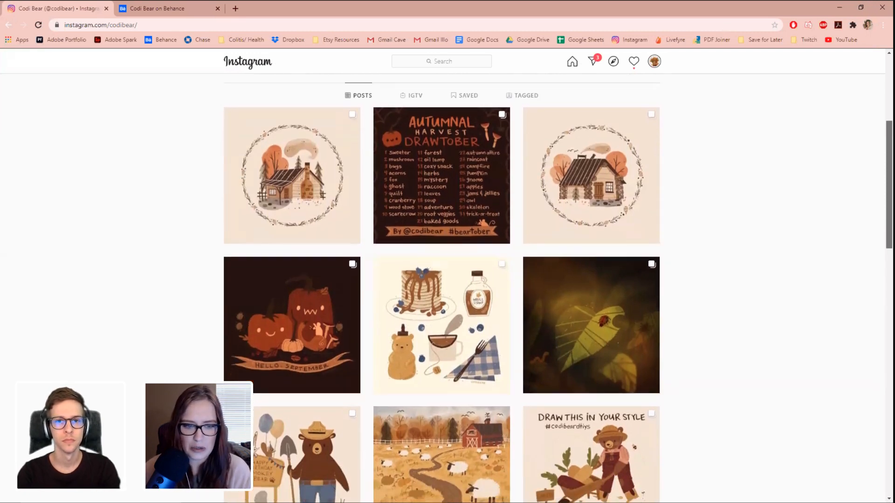
scroll(441, 289, down, 1)
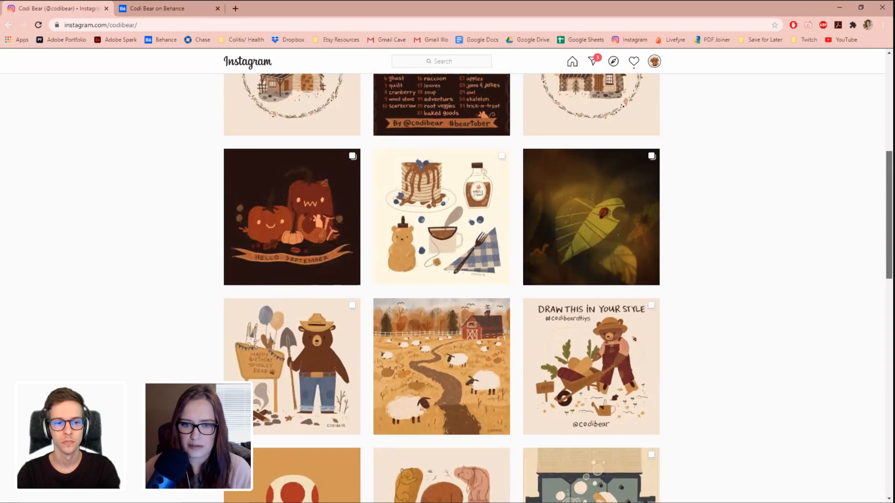
scroll(441, 289, down, 2)
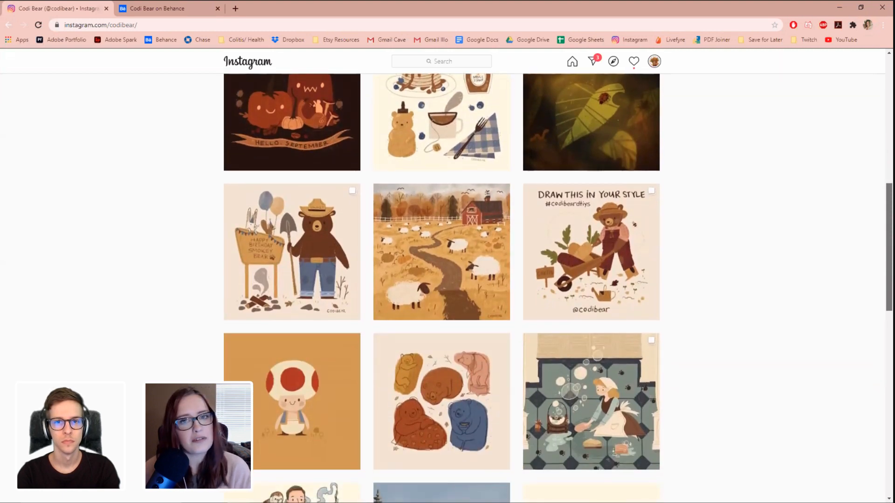
scroll(442, 289, down, 3)
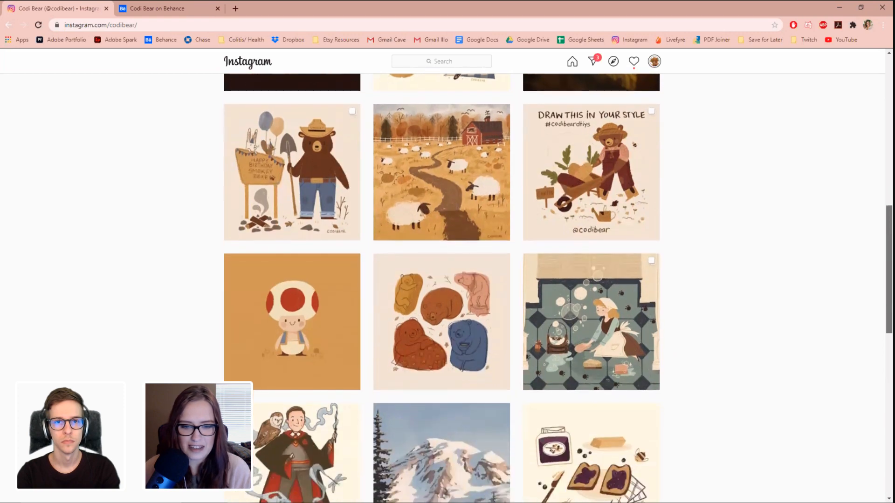
scroll(441, 289, up, 3)
scroll(871, 170, up, 10)
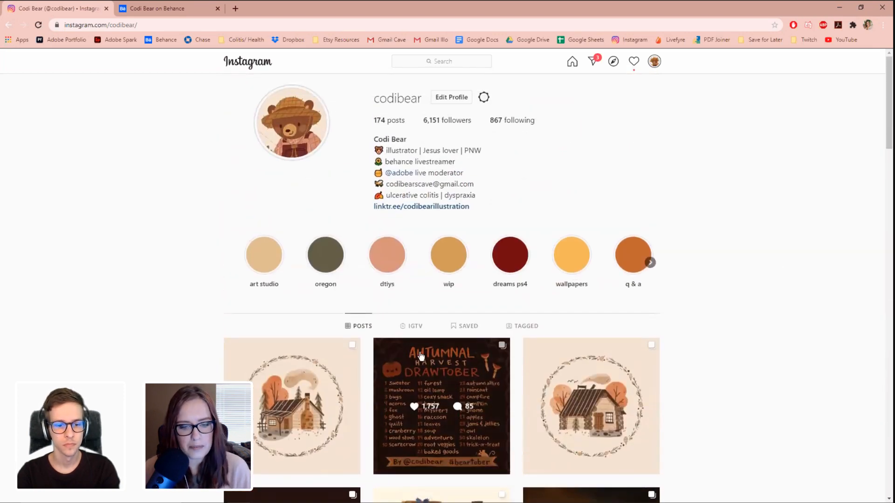
Step: Open the Autumnal Harvest Drawtober post, view its rules slide and return to the prompt list
click(424, 370)
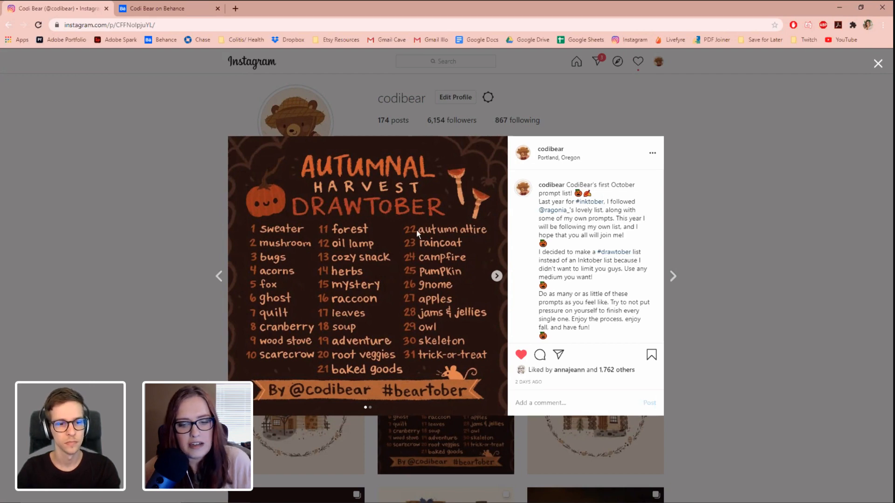
click(496, 277)
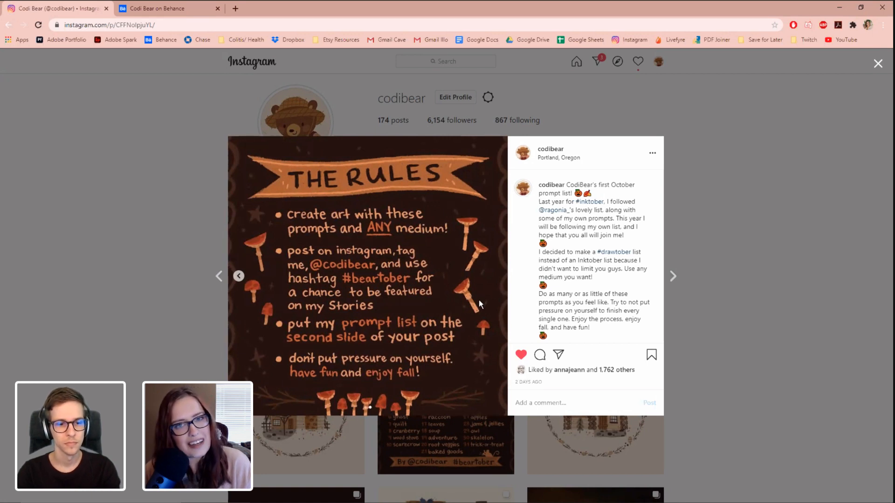
click(238, 276)
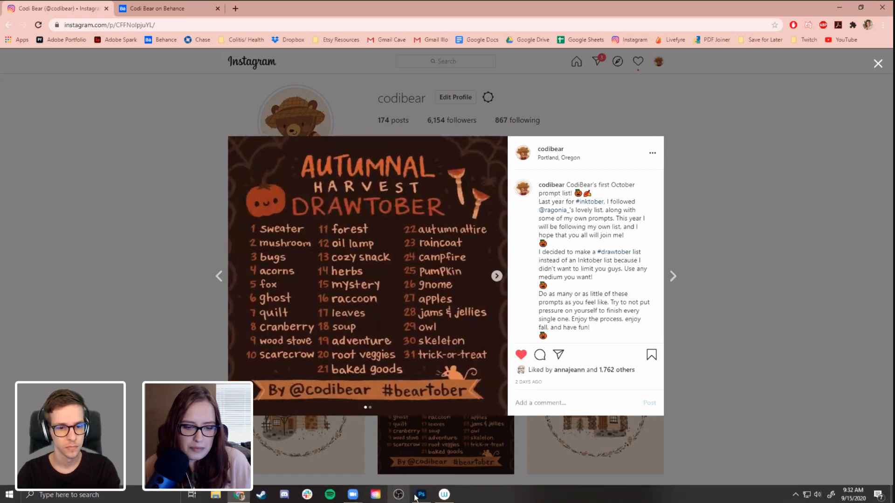
Step: Switch to Photoshop, bring up washboard band.psd and make its hidden Layer 20 visible
click(421, 494)
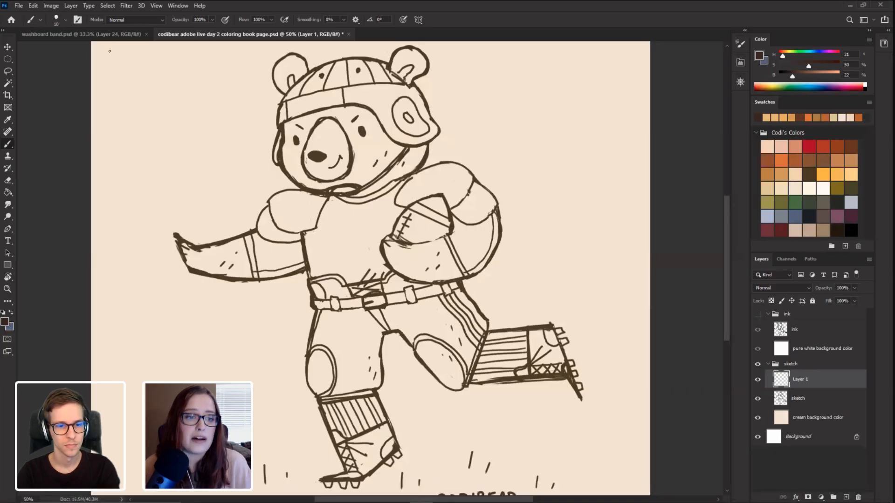
click(108, 37)
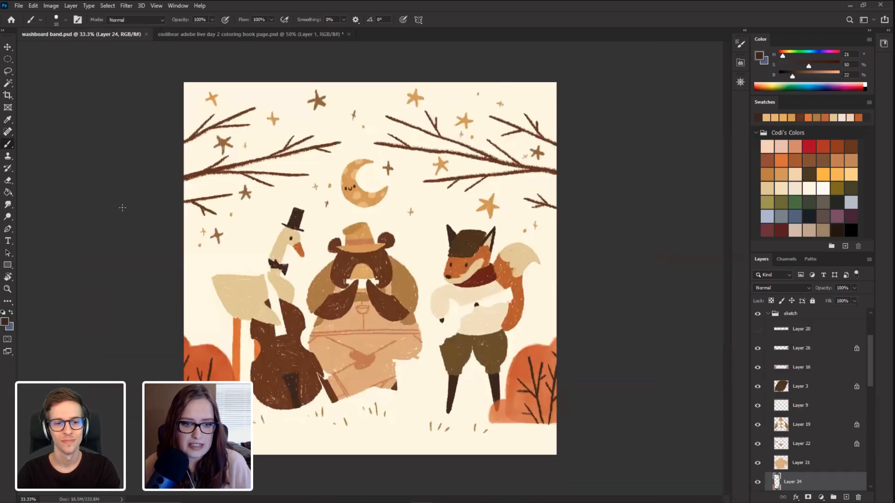
scroll(226, 280, up, 1)
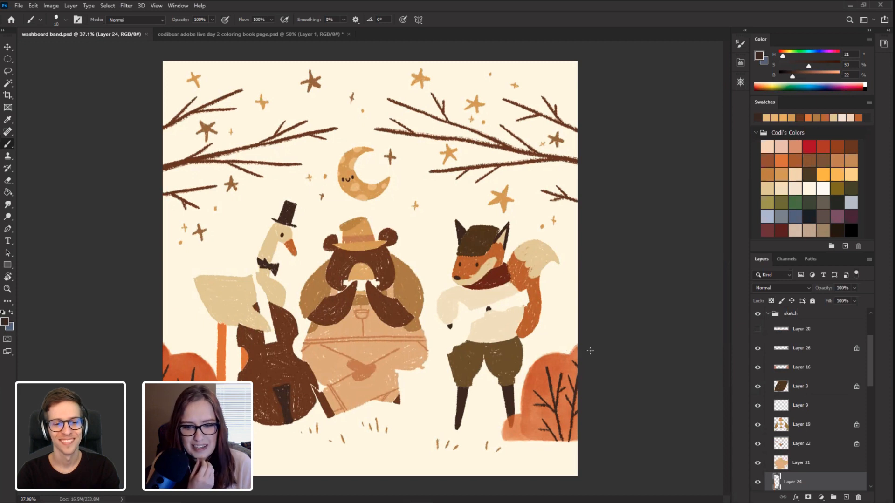
click(757, 329)
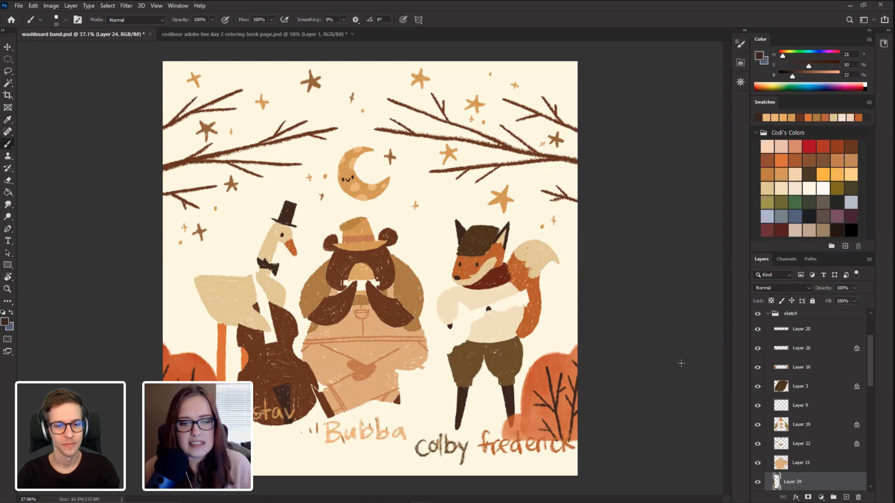
Step: In the coloring book page document, show the ink group to view the line art, then hide it again
click(208, 36)
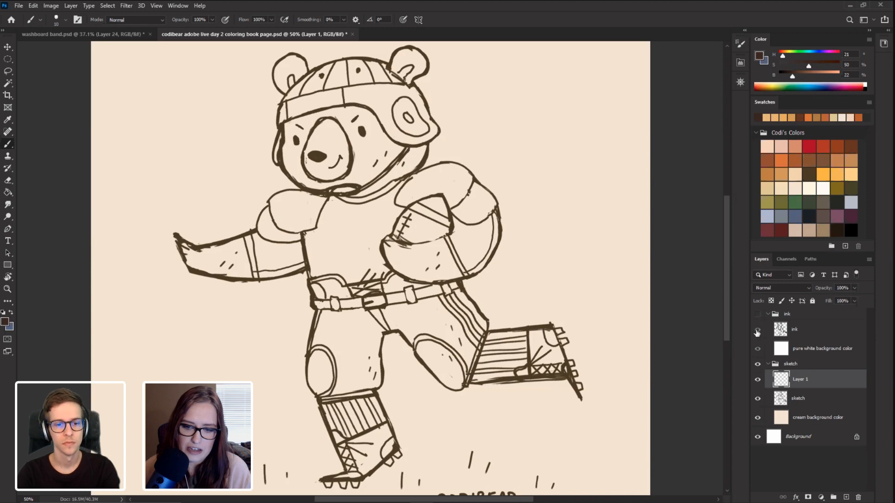
click(757, 316)
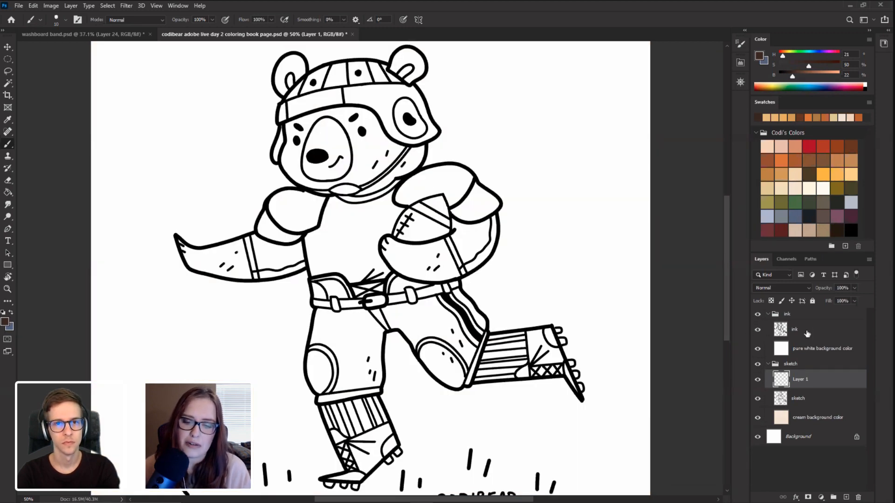
click(757, 315)
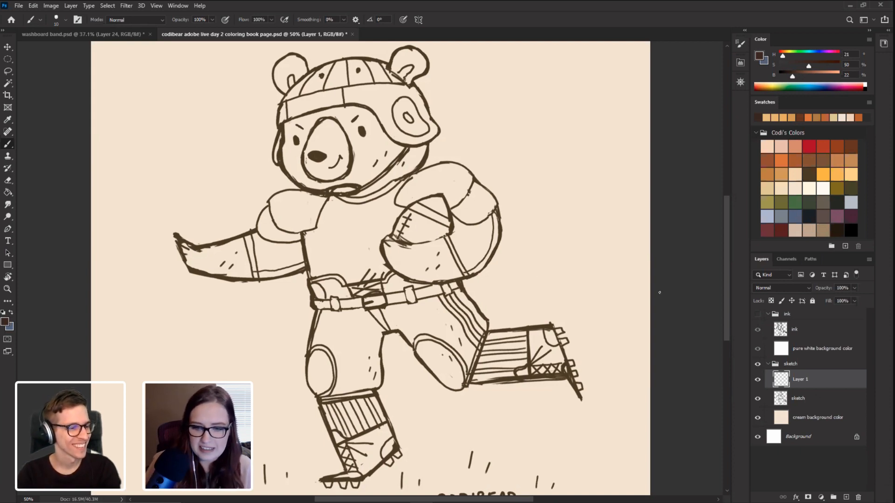
Step: Lower the sketch layer's opacity to 48% and make Layer 1 the active layer
click(813, 401)
click(854, 301)
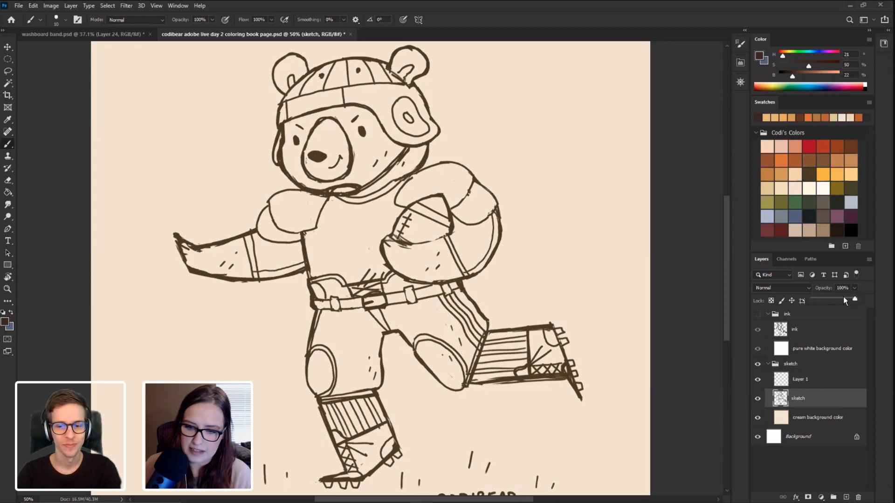
drag(835, 295, 832, 295)
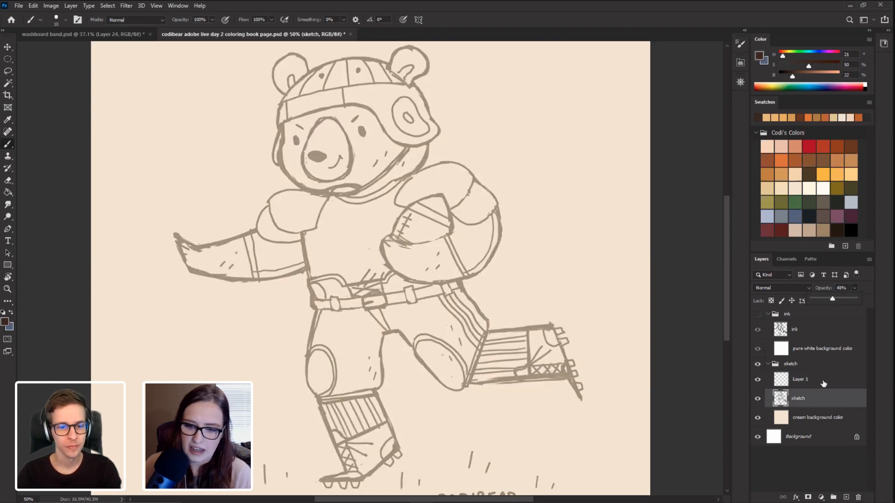
click(821, 379)
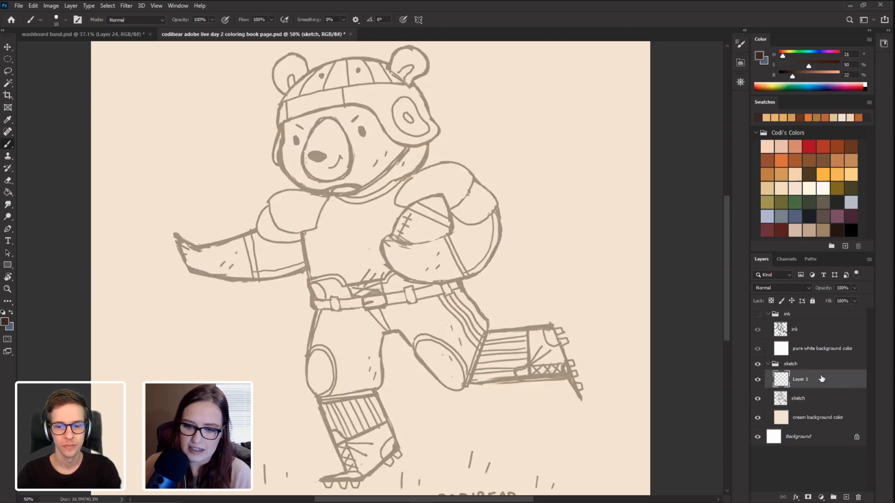
Step: Look at the washboard band illustration for reference and return to the coloring book page document
click(117, 34)
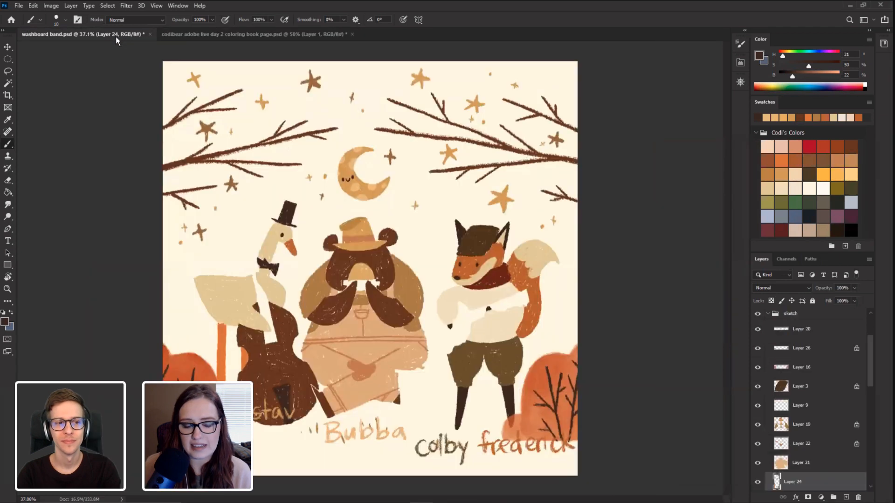
click(242, 36)
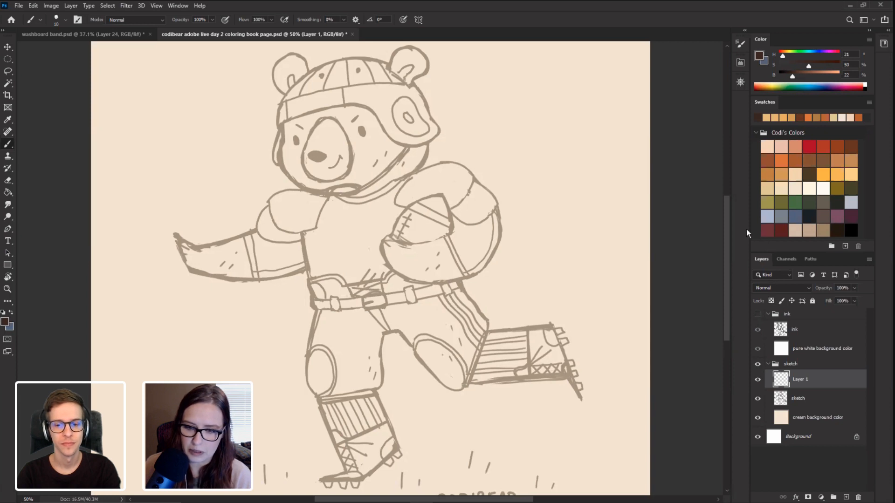
mouse_move(727, 272)
mouse_down()
mouse_move(721, 293)
mouse_move(724, 272)
mouse_up()
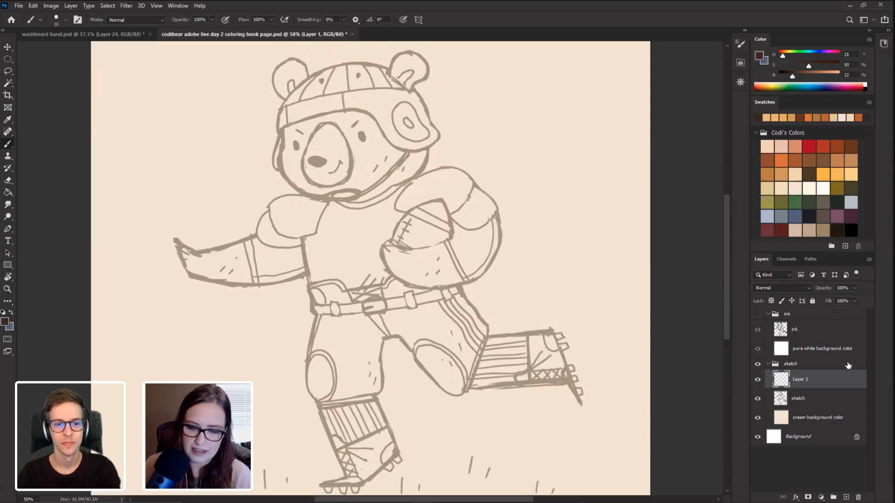
Step: Fade the sketch layer's opacity a little further and make Layer 1 active again
click(816, 396)
click(855, 288)
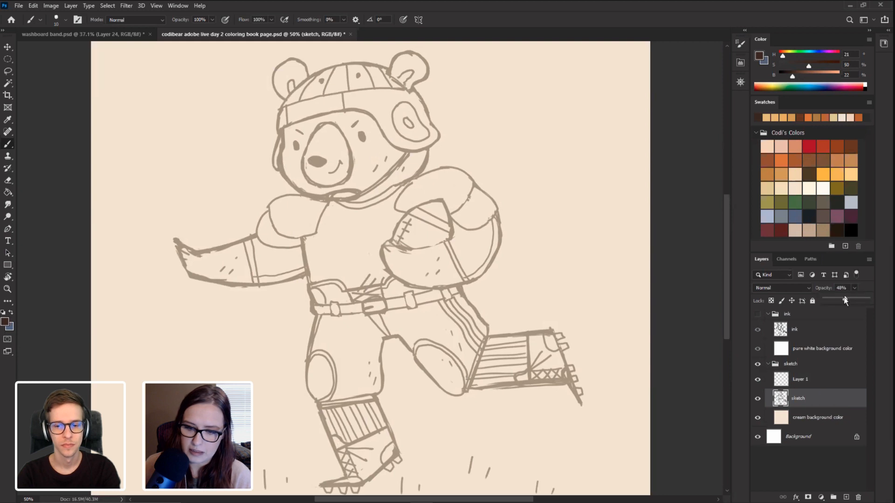
drag(846, 299, 840, 299)
click(821, 381)
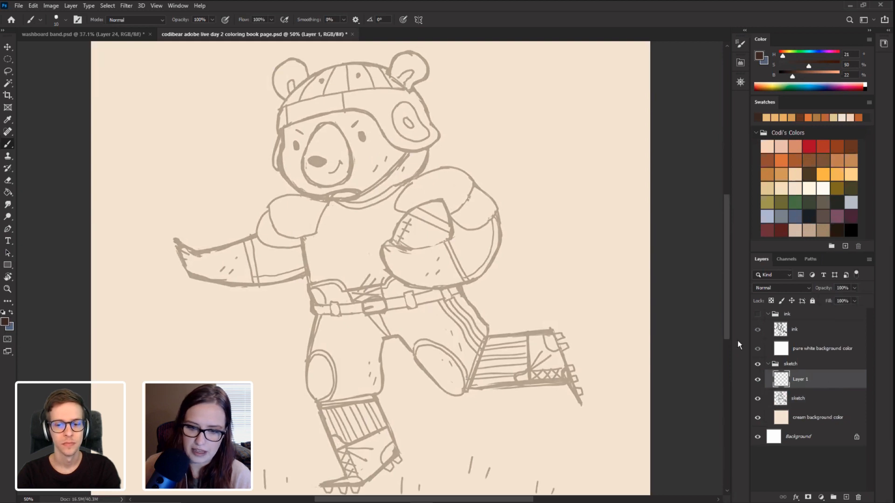
Step: Fill the cream background color layer with the orange-brown swatch (H 28, S 60, B 75) using the Paint Bucket
click(792, 425)
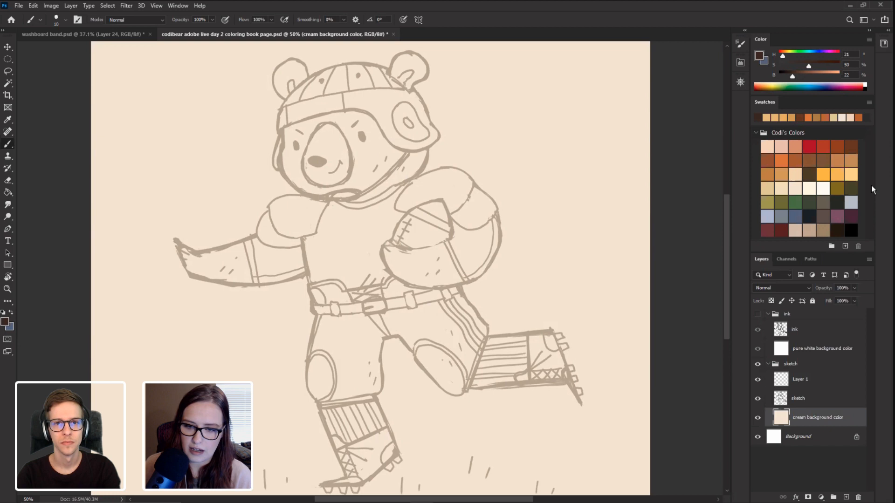
click(838, 160)
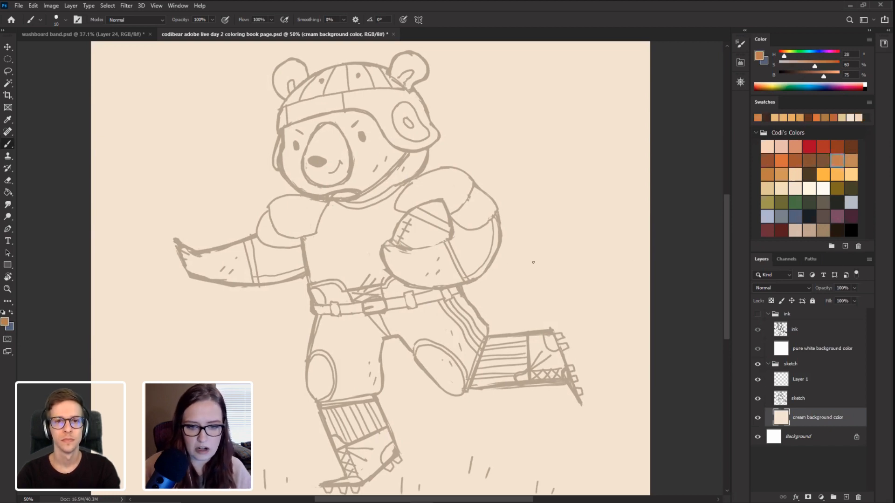
key(g)
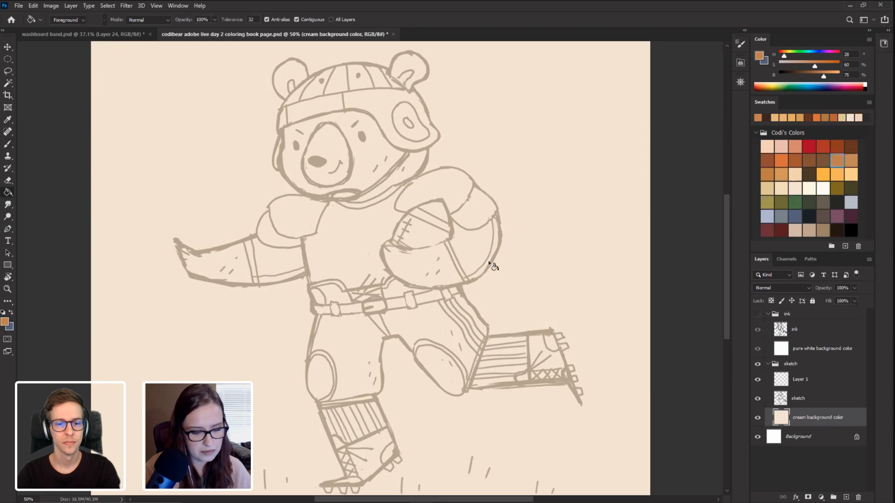
click(519, 282)
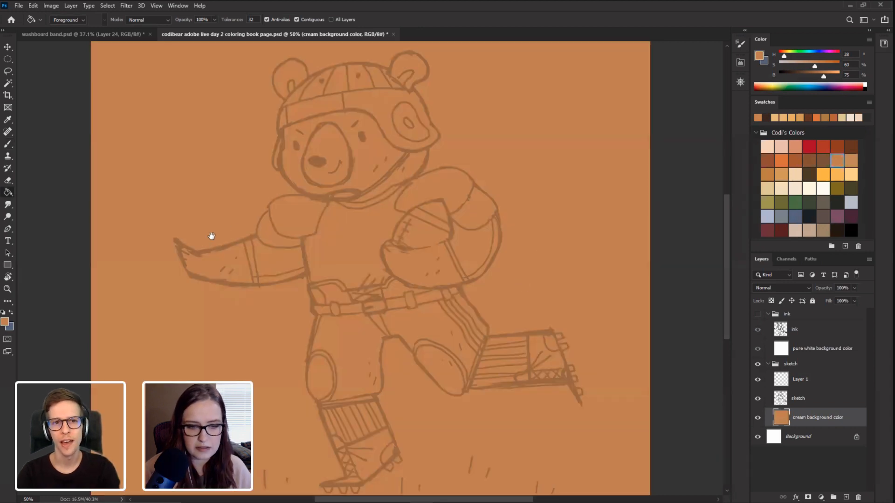
mouse_move(197, 258)
mouse_down()
mouse_move(197, 228)
mouse_move(193, 254)
mouse_up()
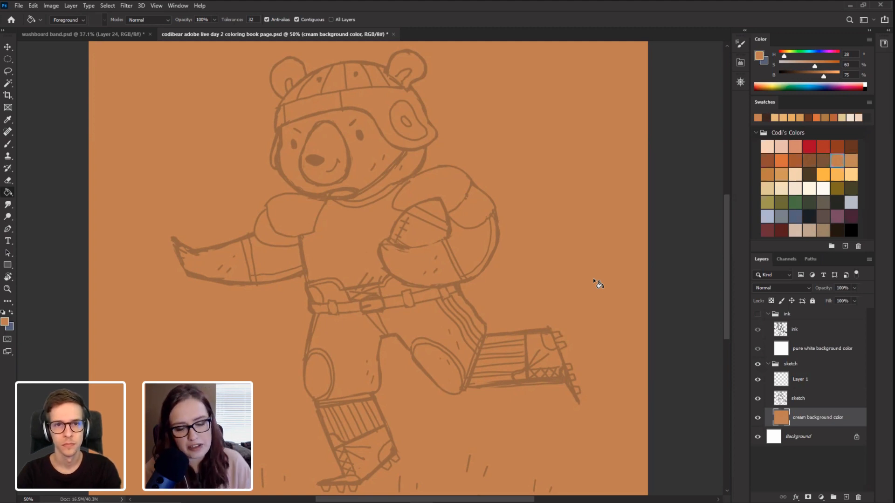
Step: Make Layer 1 active and set the Brush tool to the Kyle's Drawing Box - Conte Crayon preset
key(b)
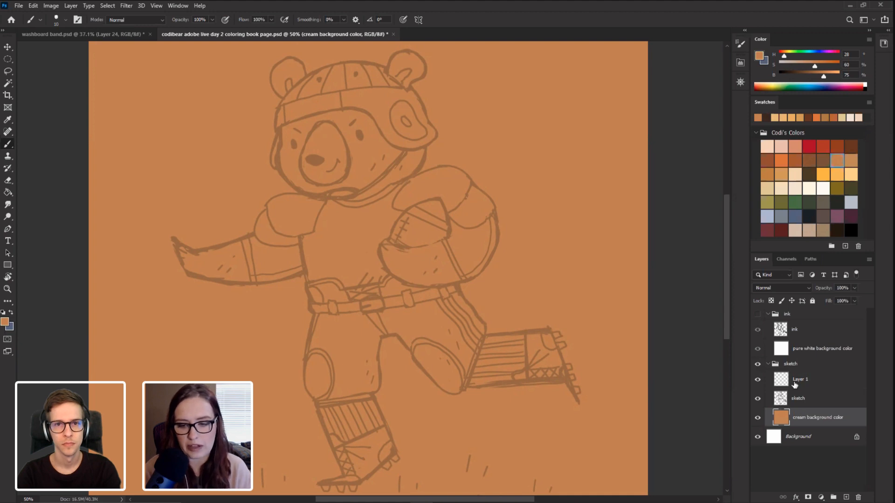
click(797, 380)
key(bracketright)
key(bracketright)
key(bracketright)
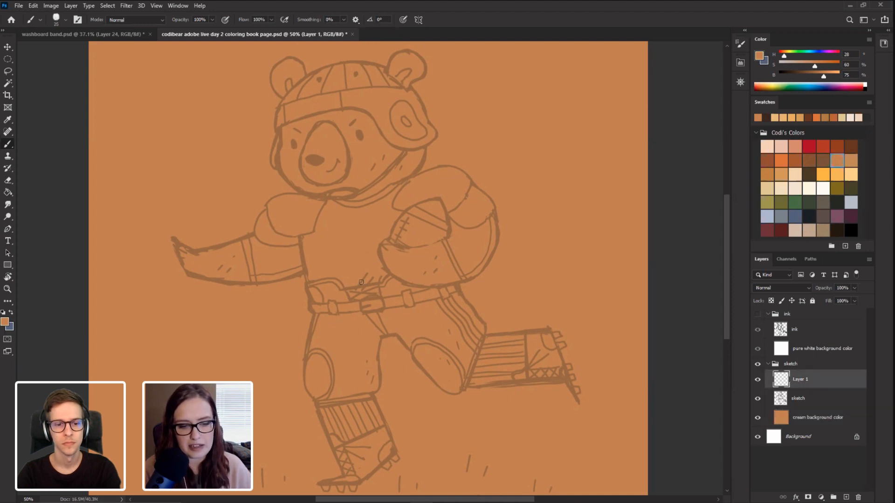
right_click(384, 202)
click(437, 226)
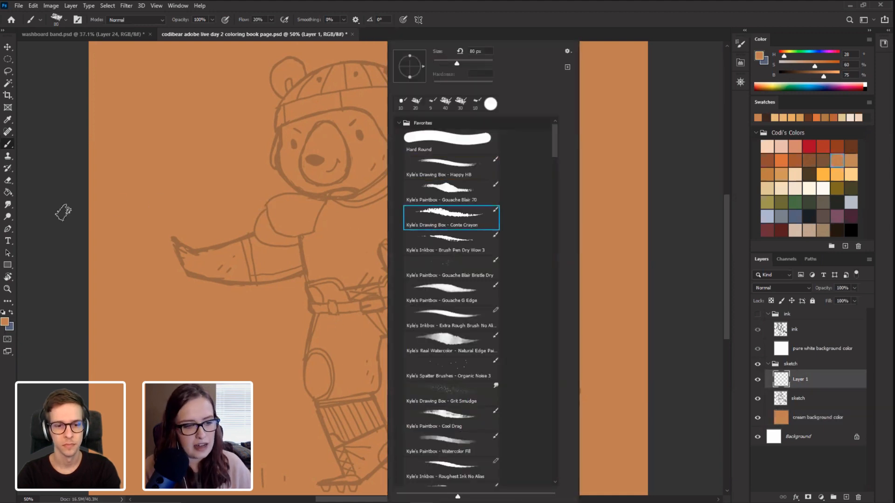
click(62, 212)
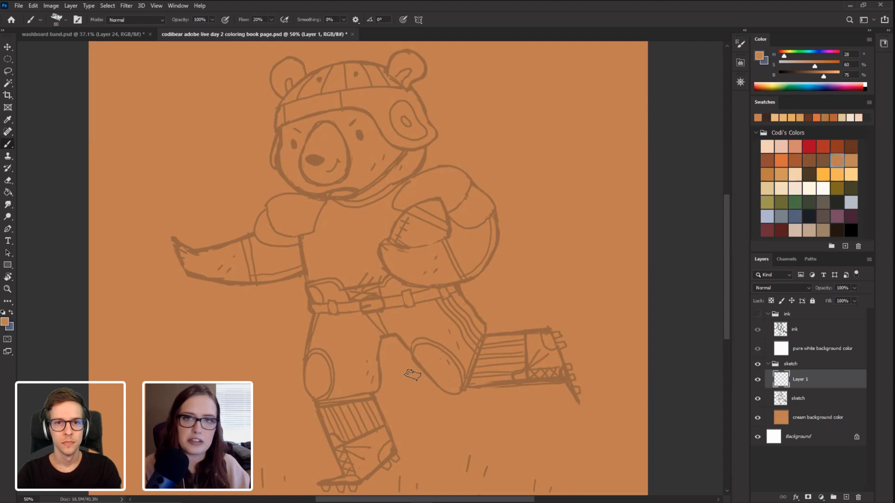
Step: Tilt the canvas slightly and set the foreground color to the reddish-brown swatch (H 21, S 70, B 57)
drag(275, 311, 276, 253)
key(r)
drag(144, 259, 164, 239)
mouse_move(176, 196)
mouse_down()
mouse_move(151, 264)
mouse_move(168, 216)
mouse_move(184, 220)
mouse_up()
key(b)
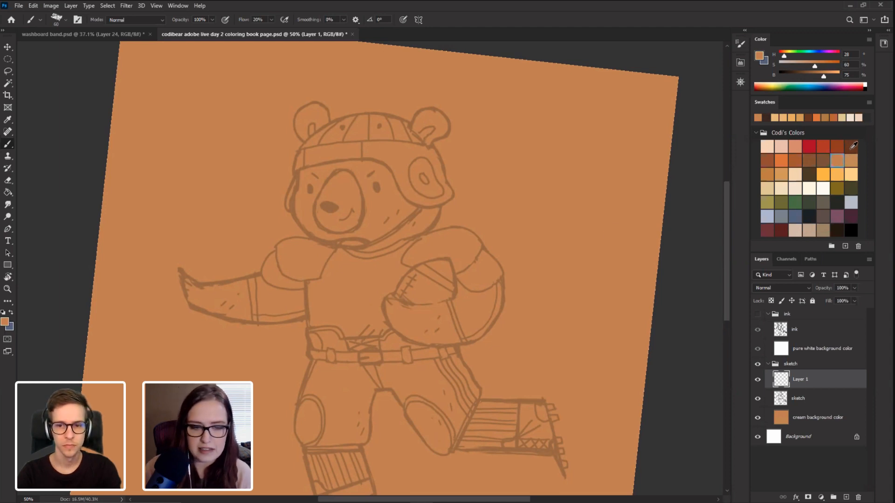
click(851, 147)
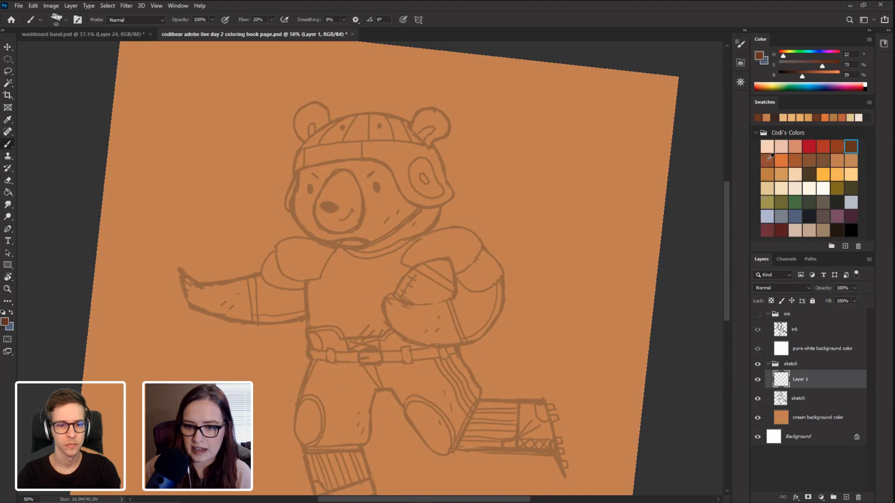
click(768, 160)
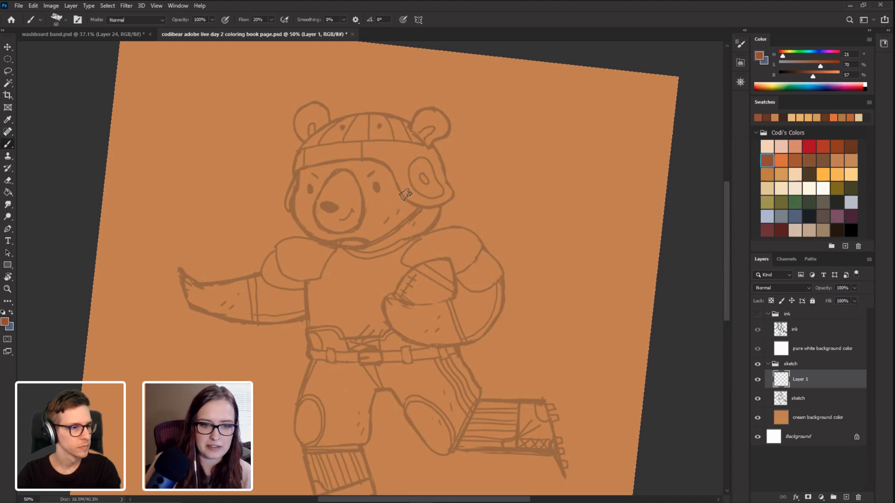
mouse_move(403, 194)
mouse_down()
mouse_move(349, 205)
mouse_move(295, 207)
mouse_up()
mouse_move(349, 206)
mouse_down()
mouse_move(347, 243)
mouse_move(371, 237)
mouse_up()
drag(311, 231, 414, 223)
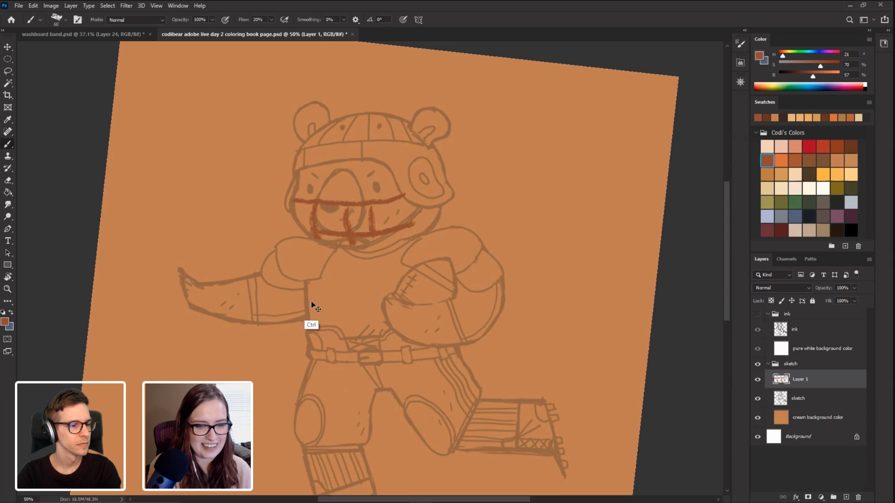
key(ctrl+z)
key(ctrl+z)
key(ctrl+z)
key(ctrl+z)
key(ctrl+z)
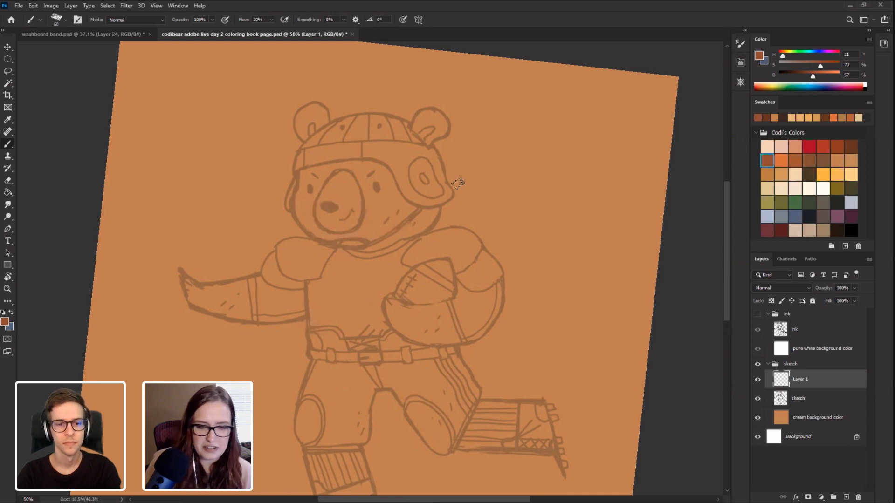
Step: Paint the outer side edge of the bear's helmet below the ear in reddish brown with the crayon brush
scroll(432, 174, up, 2)
key(r)
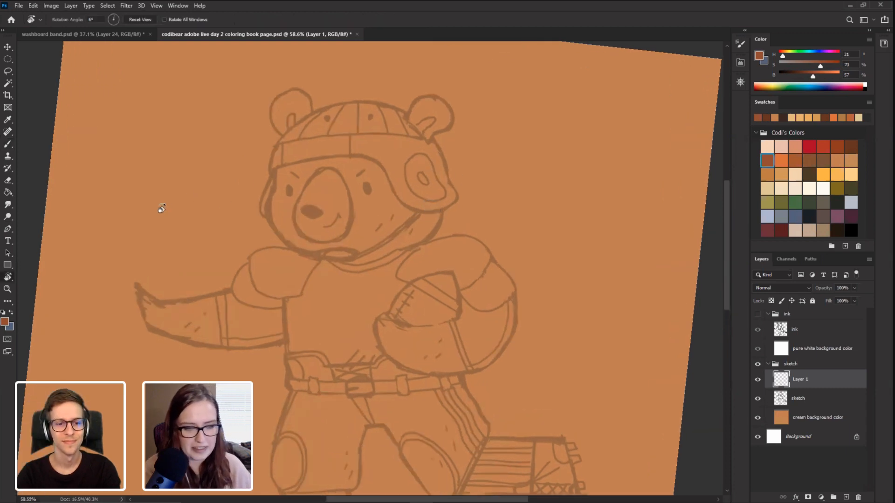
mouse_move(160, 206)
mouse_down()
mouse_move(281, 199)
mouse_move(258, 229)
mouse_move(326, 163)
mouse_up()
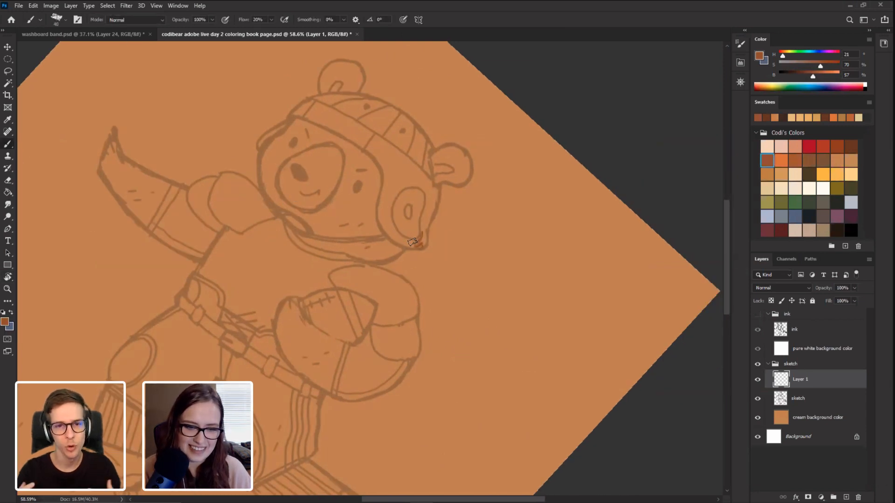
mouse_move(412, 241)
mouse_down()
mouse_move(421, 245)
mouse_move(425, 200)
mouse_move(421, 244)
mouse_up()
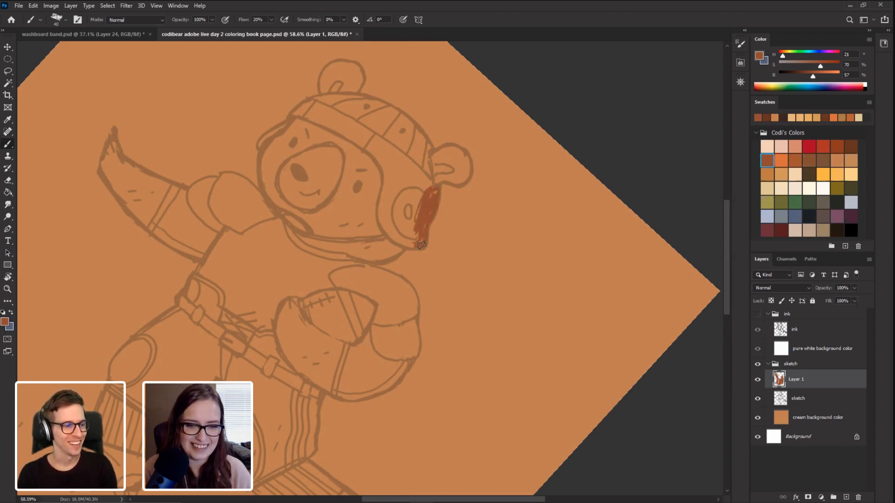
mouse_move(421, 244)
mouse_down()
mouse_move(422, 165)
mouse_move(420, 197)
mouse_up()
Step: Outline the curved front edge of the helmet's ear flap and fill around the ear hole
key(r)
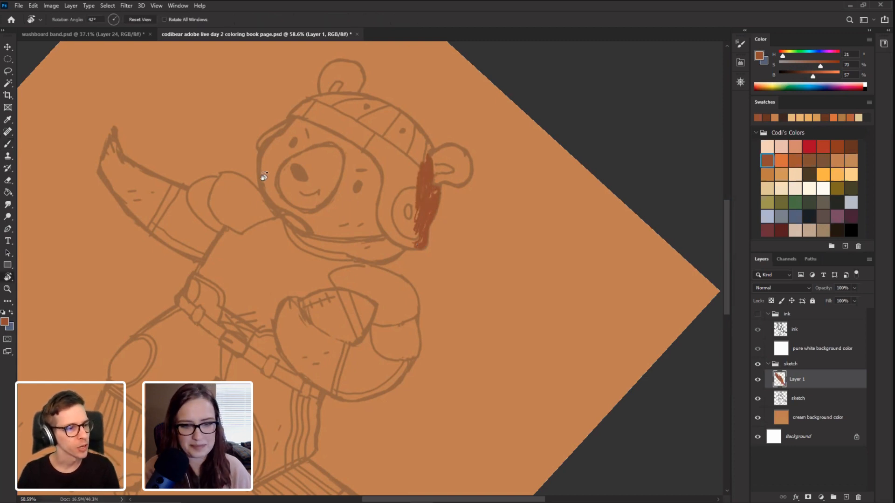
mouse_move(264, 176)
mouse_down()
mouse_move(296, 140)
mouse_move(372, 212)
mouse_up()
mouse_move(399, 244)
mouse_down()
mouse_move(394, 224)
mouse_move(400, 244)
mouse_move(413, 178)
mouse_up()
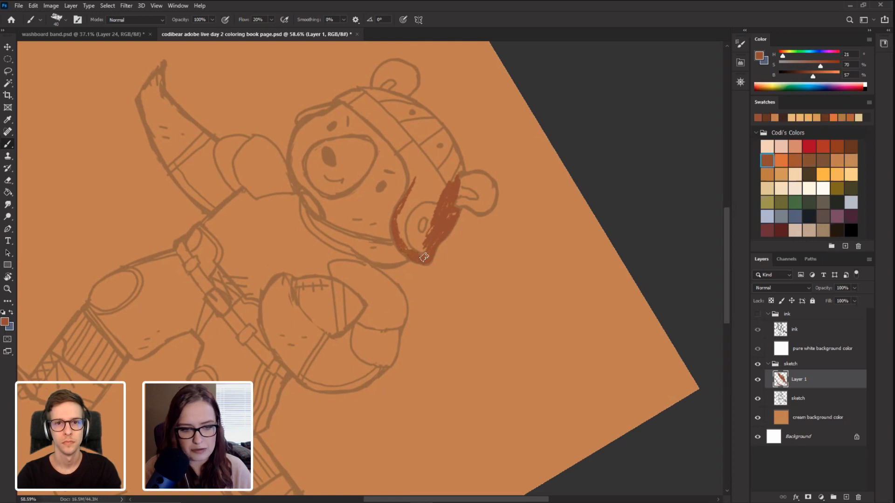
drag(414, 247, 409, 222)
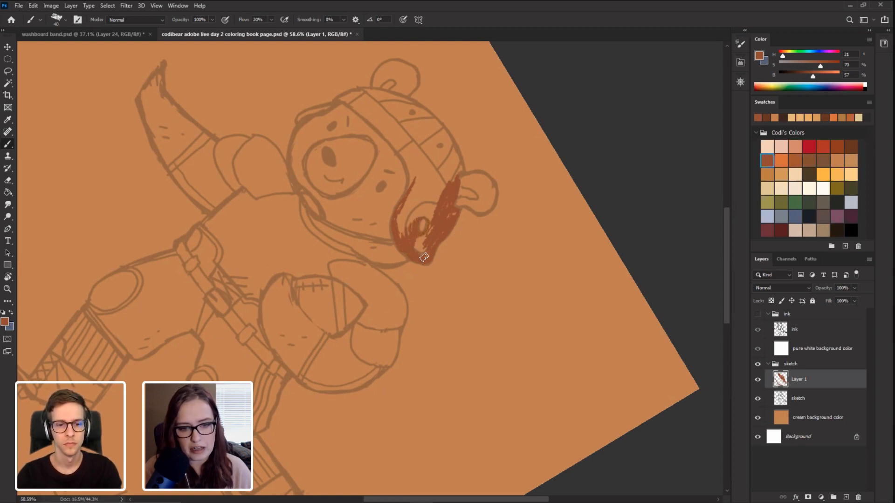
mouse_move(424, 257)
mouse_down()
mouse_move(407, 195)
mouse_move(408, 231)
mouse_move(442, 181)
mouse_up()
Step: Paint the back edge of the helmet's crown from the near ear toward the other ear
key(r)
mouse_move(224, 186)
mouse_down()
mouse_move(243, 97)
mouse_move(260, 193)
mouse_move(324, 179)
mouse_up()
key(b)
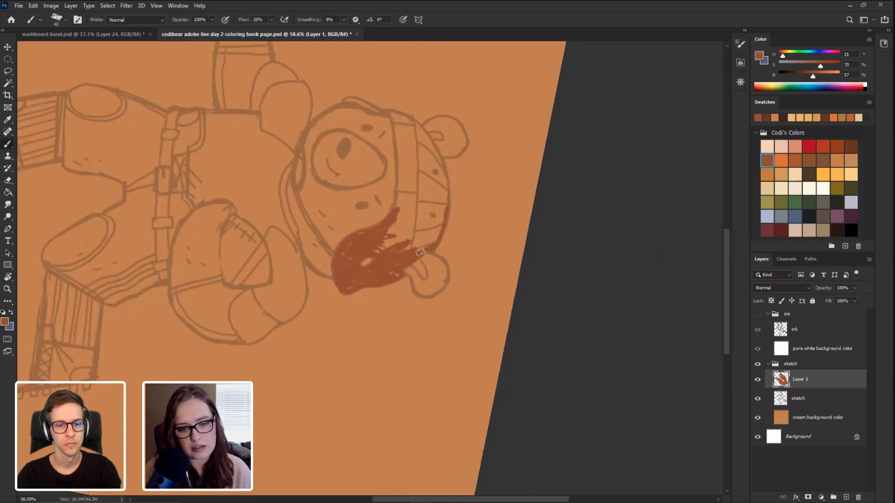
drag(420, 252, 446, 194)
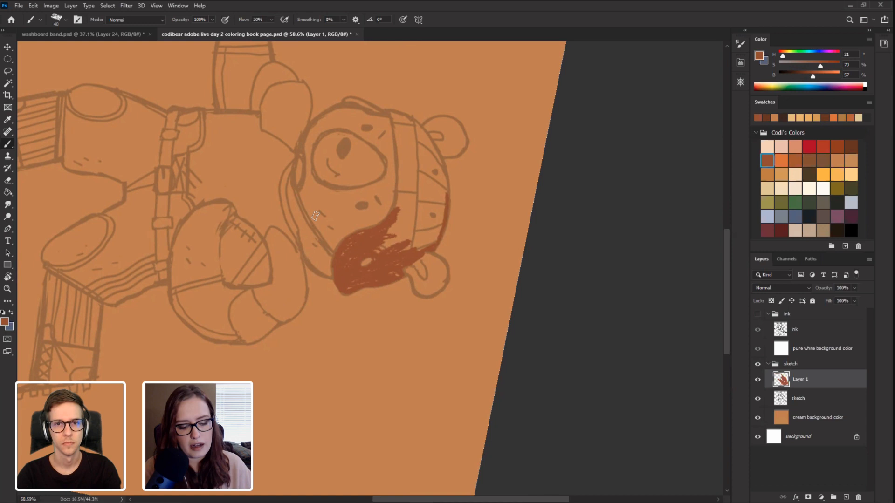
Step: Paint the helmet's front edge across the bear's forehead and fill inward from the ear flap
key(r)
mouse_move(150, 193)
mouse_down()
mouse_move(260, 194)
mouse_move(235, 226)
mouse_up()
key(b)
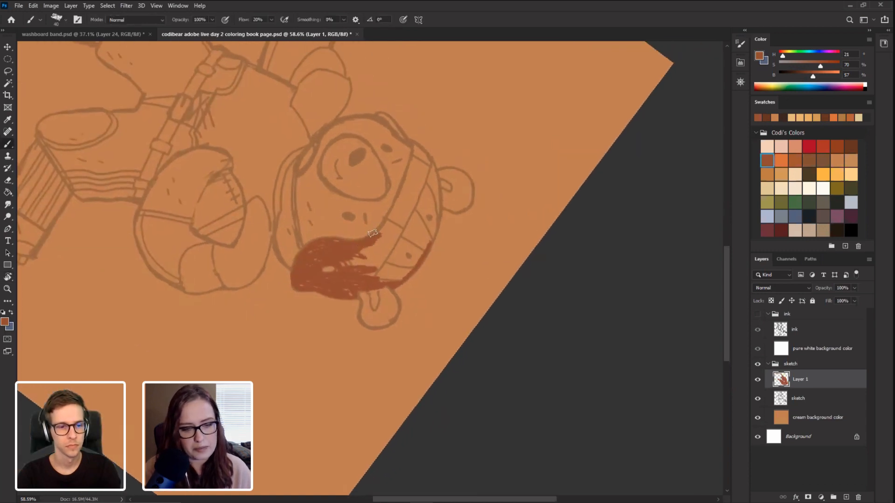
mouse_move(373, 233)
mouse_down()
mouse_move(391, 219)
mouse_move(401, 194)
mouse_up()
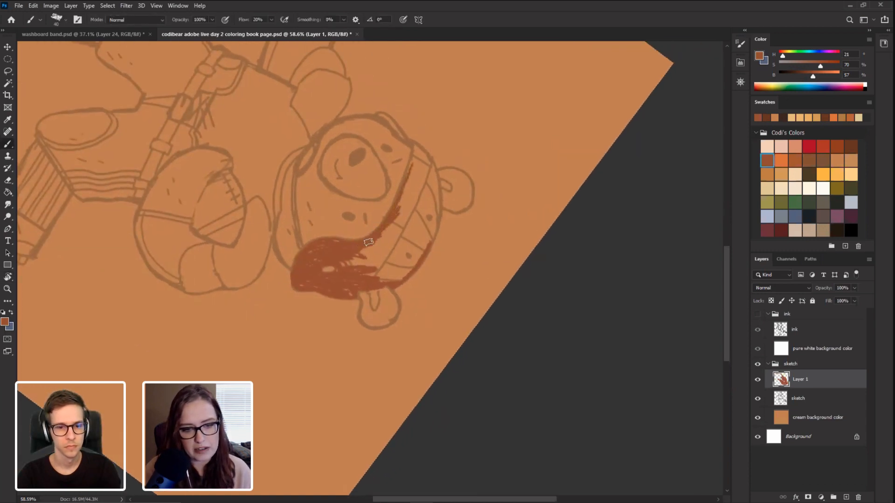
mouse_move(368, 241)
mouse_down()
mouse_move(409, 182)
mouse_move(393, 231)
mouse_move(375, 254)
mouse_move(368, 242)
mouse_move(382, 273)
mouse_move(391, 277)
mouse_move(397, 262)
mouse_up()
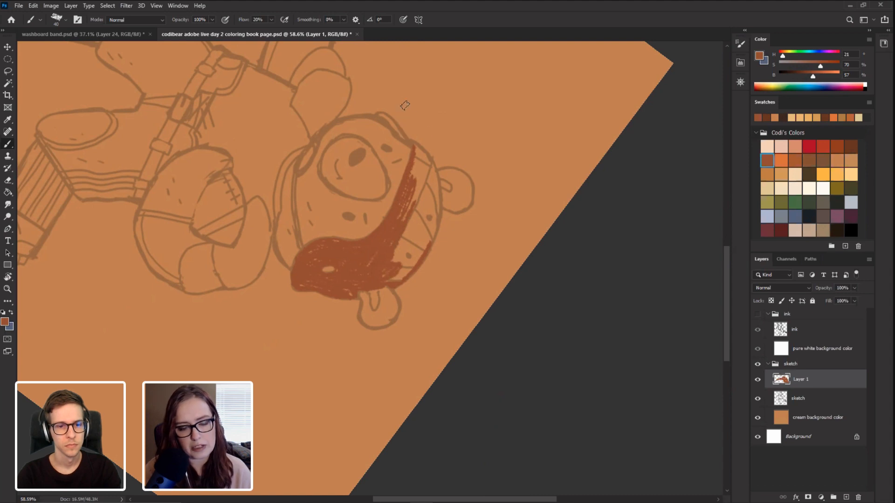
Step: Reselect the Kyle's Drawing Box - Conte Crayon brush, set it to 45 px and fill more of the helmet's crown
right_click(404, 109)
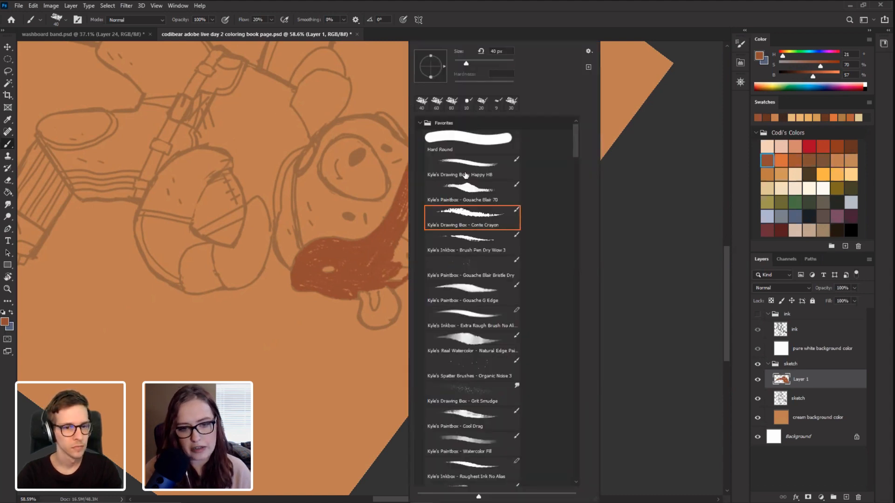
click(465, 175)
click(477, 220)
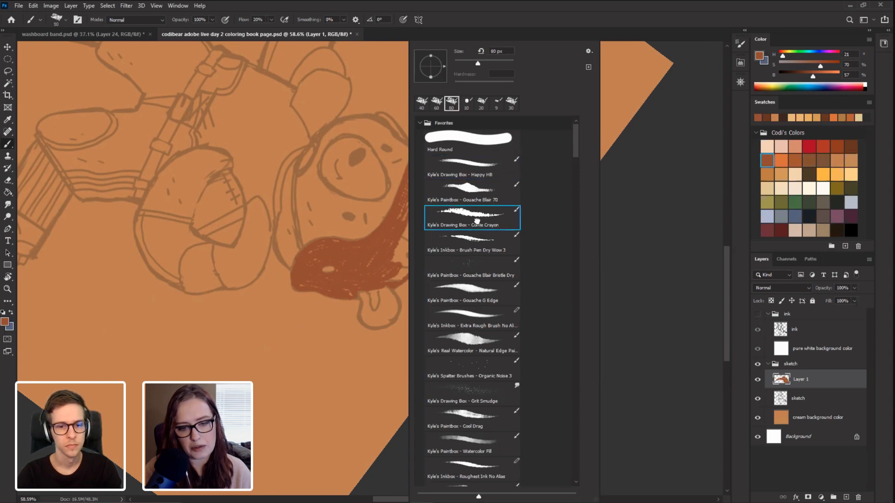
click(558, 25)
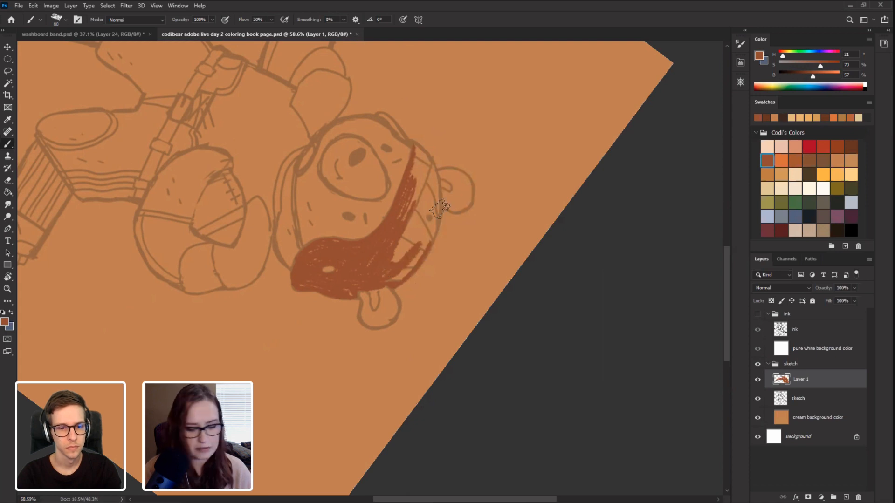
key(bracketleft)
key(bracketleft)
key(bracketleft)
key(bracketleft)
mouse_move(384, 281)
mouse_down()
mouse_move(419, 253)
mouse_move(416, 215)
mouse_move(405, 257)
mouse_up()
Step: Look at the brush preset options, including the Import Brushes command
right_click(445, 67)
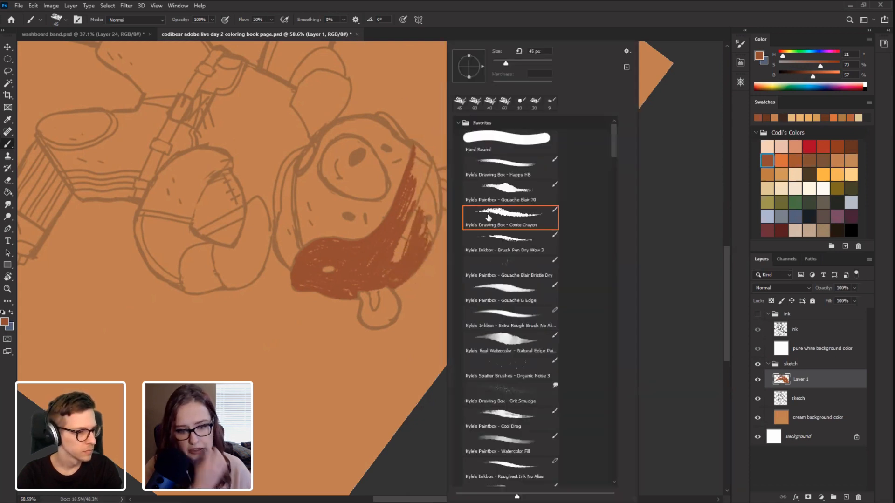
right_click(378, 78)
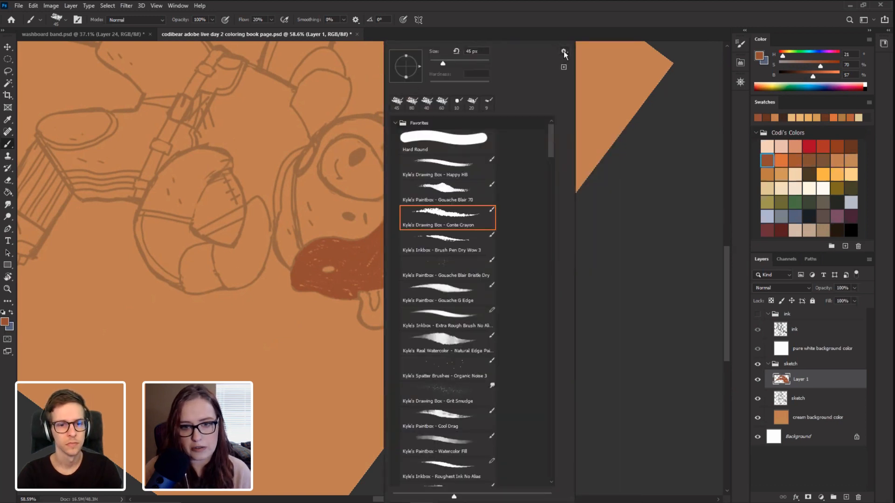
click(564, 52)
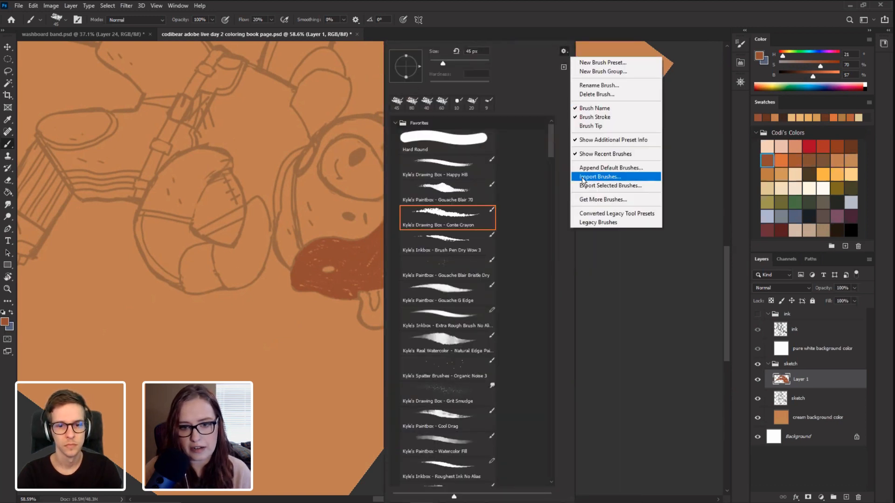
click(554, 21)
Step: Enlarge the brush slightly and fill the rest of the helmet's crown between the forehead edge and the ears
key(bracketright)
mouse_move(402, 229)
mouse_down()
mouse_move(400, 251)
mouse_move(409, 220)
mouse_move(396, 261)
mouse_up()
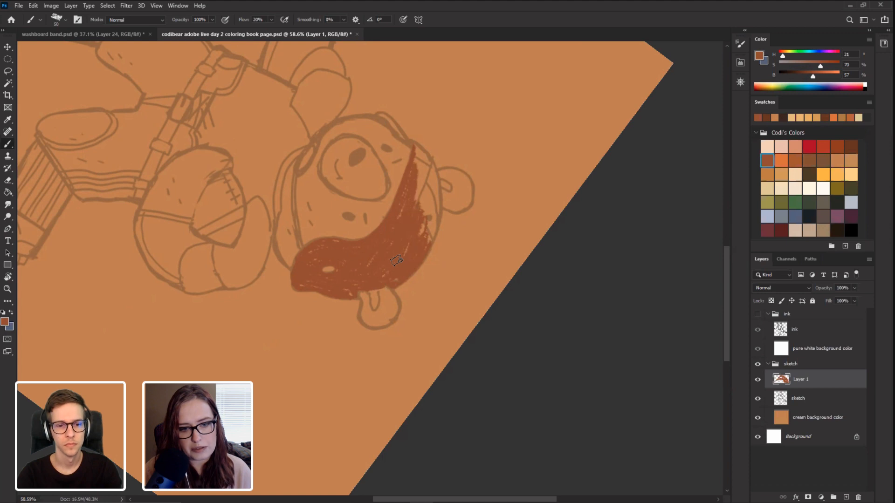
key(r)
drag(140, 188, 190, 102)
drag(280, 193, 210, 202)
key(b)
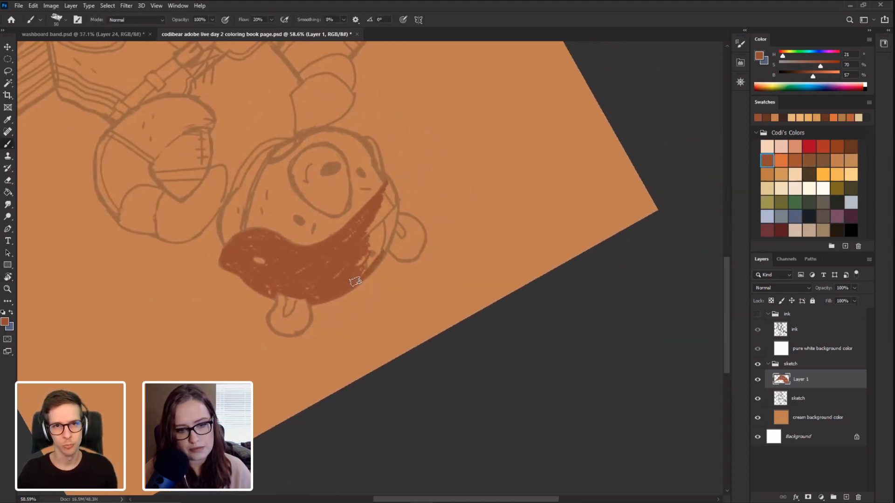
drag(385, 252, 394, 220)
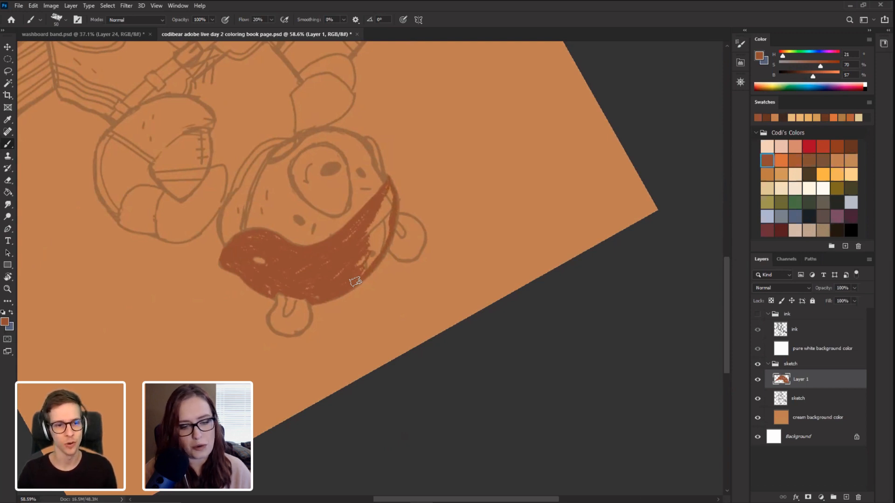
mouse_move(388, 216)
mouse_down()
mouse_move(387, 191)
mouse_move(371, 268)
mouse_move(386, 235)
mouse_move(378, 214)
mouse_move(366, 237)
mouse_up()
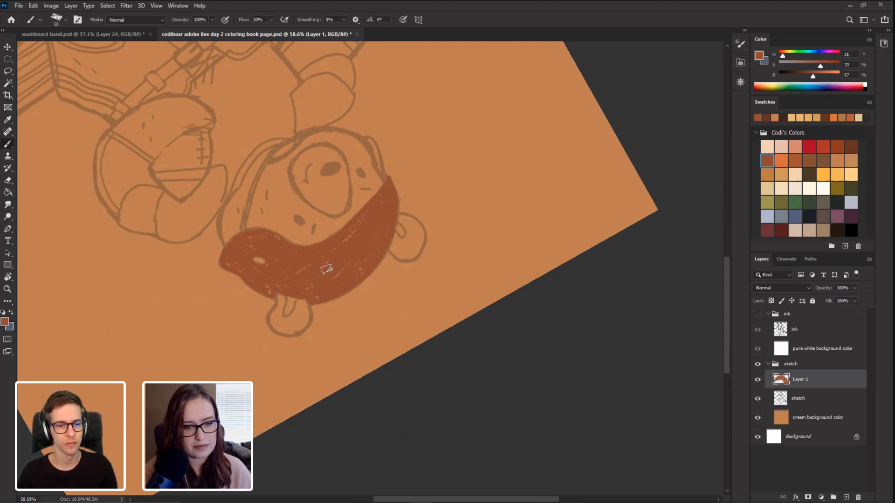
Step: Paint the narrow ear flap on the far side of the bear's helmet in the same reddish brown
key(r)
mouse_move(179, 211)
mouse_down()
mouse_move(168, 88)
mouse_move(158, 105)
mouse_up()
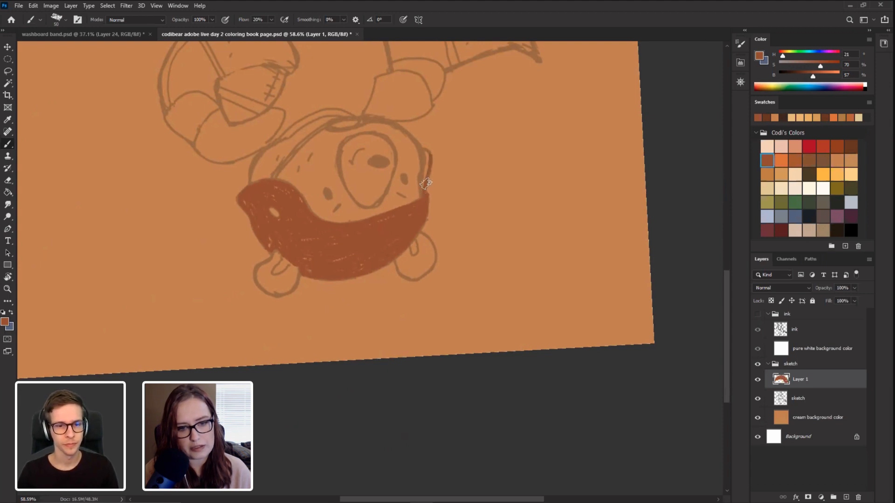
drag(425, 183, 424, 195)
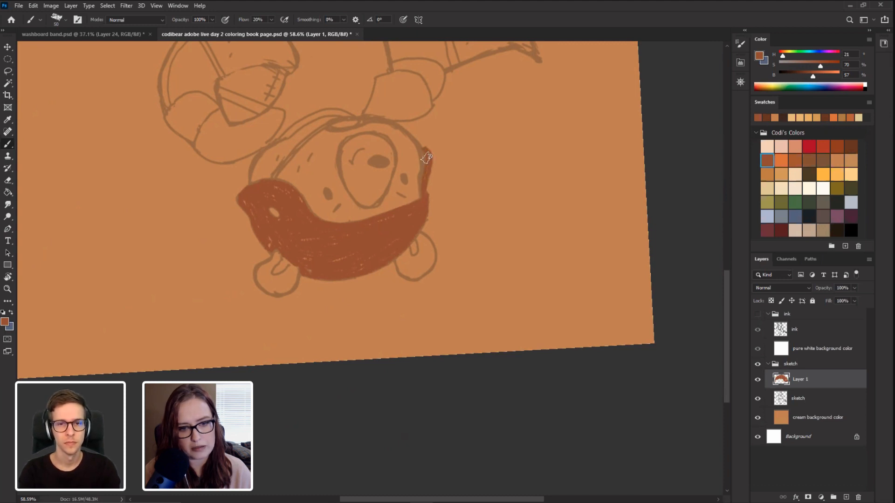
key(Escape)
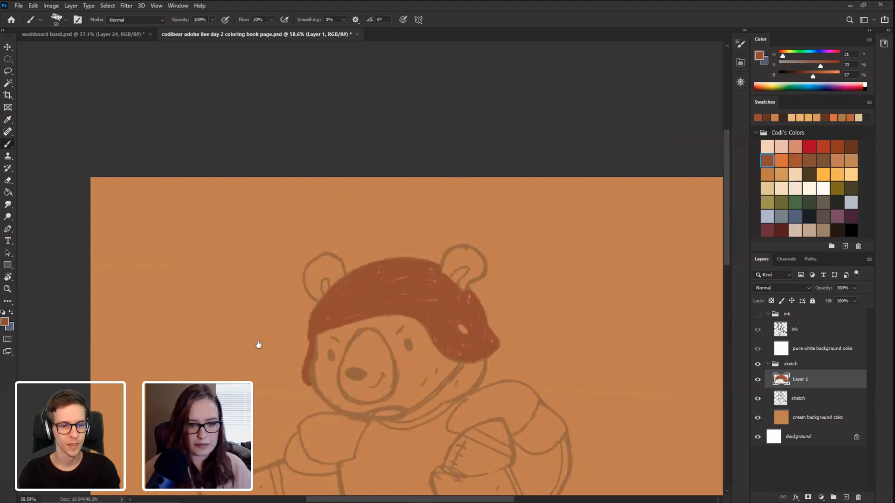
drag(258, 344, 244, 164)
key(r)
mouse_move(180, 165)
mouse_down()
mouse_move(254, 397)
mouse_move(301, 173)
mouse_up()
key(b)
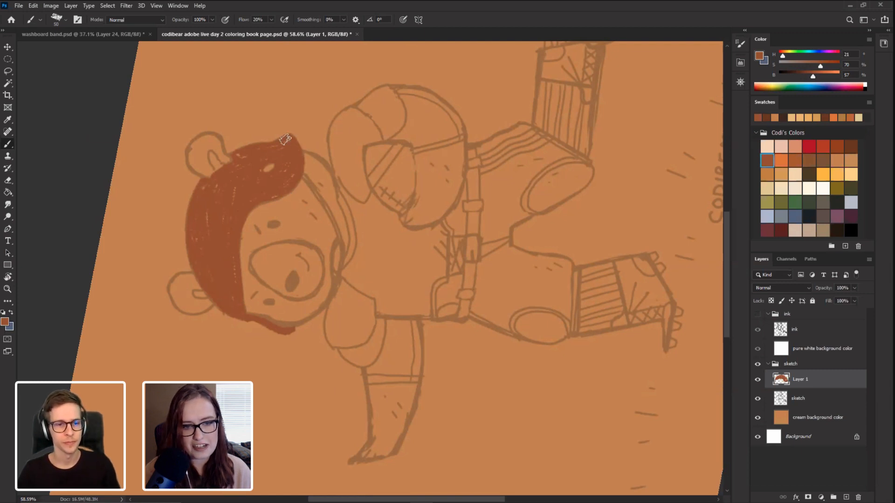
key(Escape)
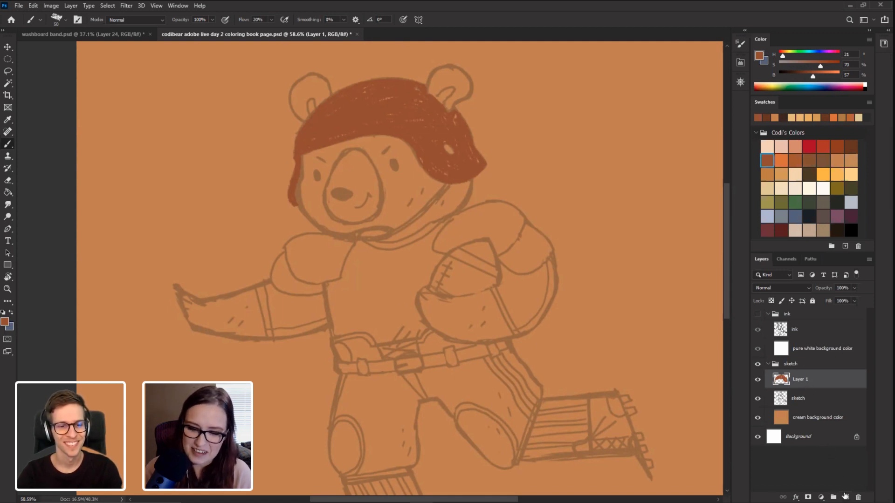
Step: Add a new layer above the helmet layer, fill it with black and set its blend mode to Color
click(845, 497)
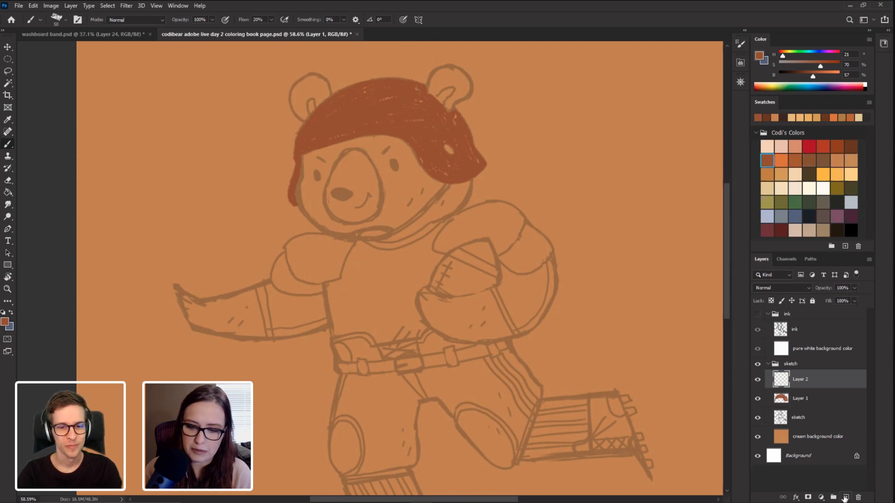
click(853, 232)
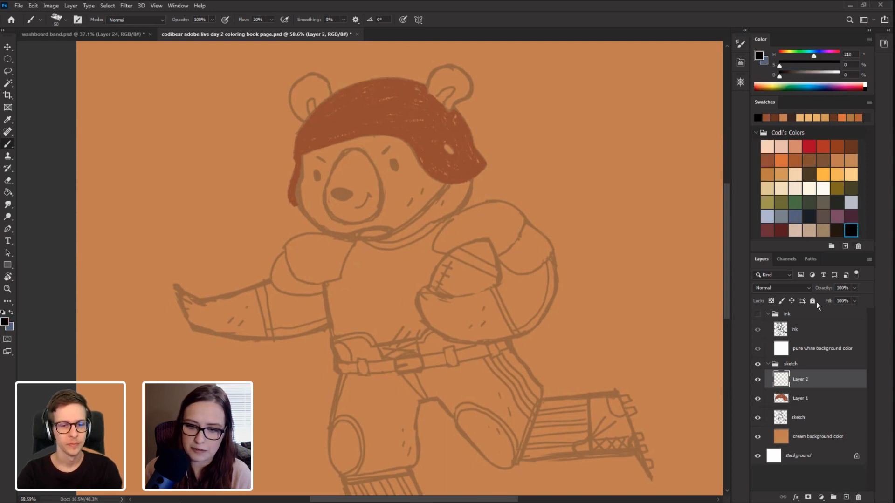
key(g)
click(394, 218)
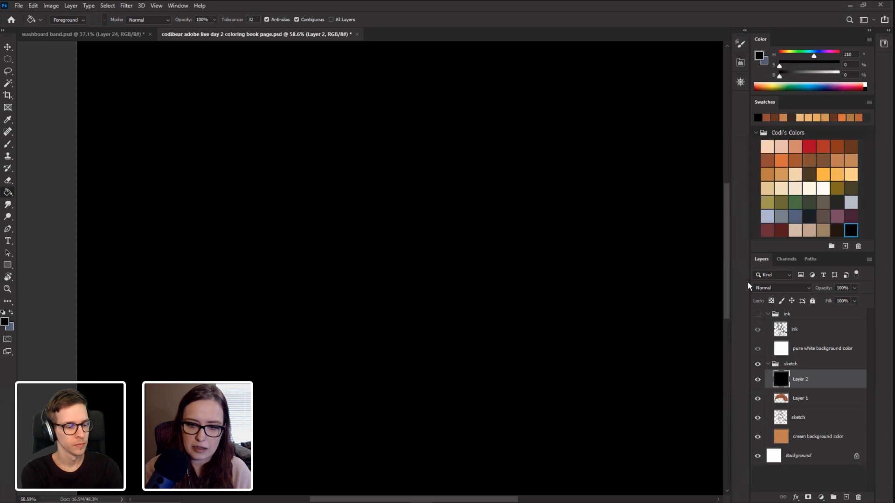
click(801, 289)
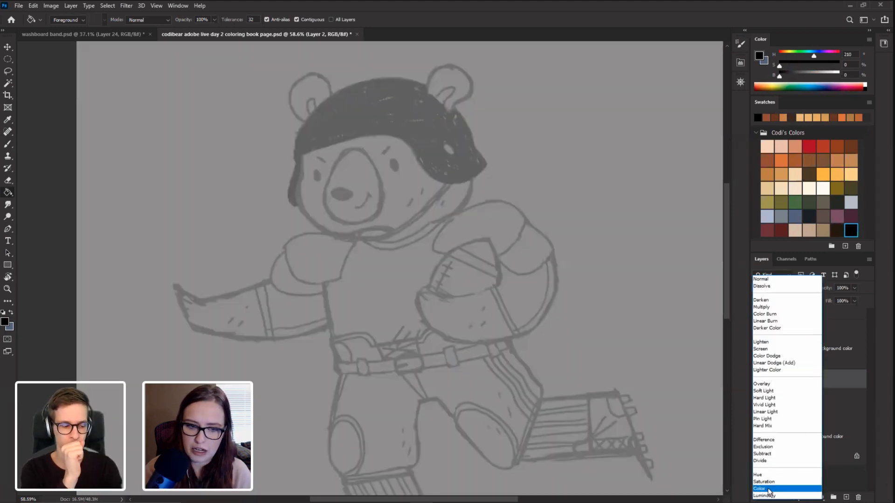
click(769, 491)
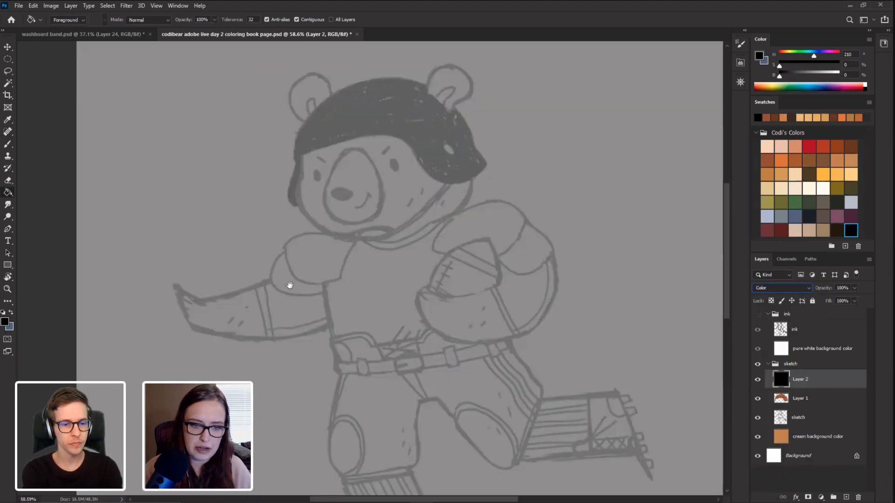
mouse_move(289, 284)
mouse_down()
mouse_move(239, 166)
mouse_move(241, 296)
mouse_move(278, 294)
mouse_up()
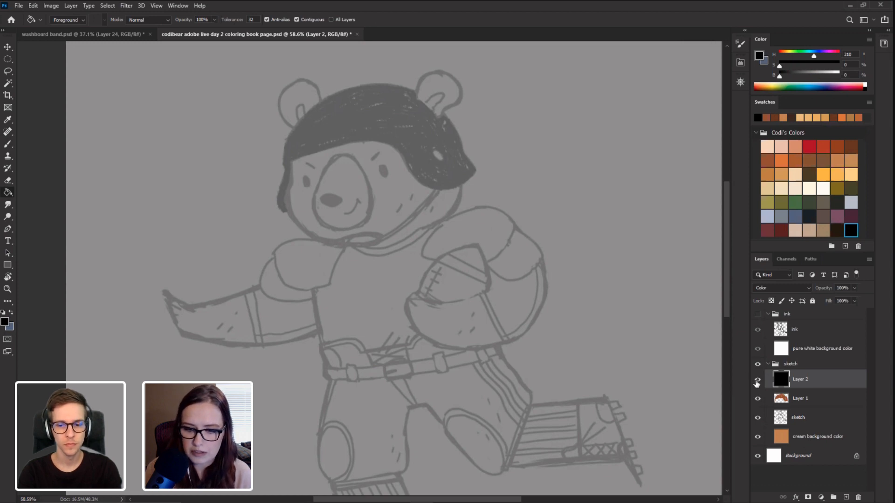
Step: Hide the black value-check layer and mix a darker version of the helmet's brown for Layer 1, H 21, S 72, B 44
click(757, 380)
click(795, 399)
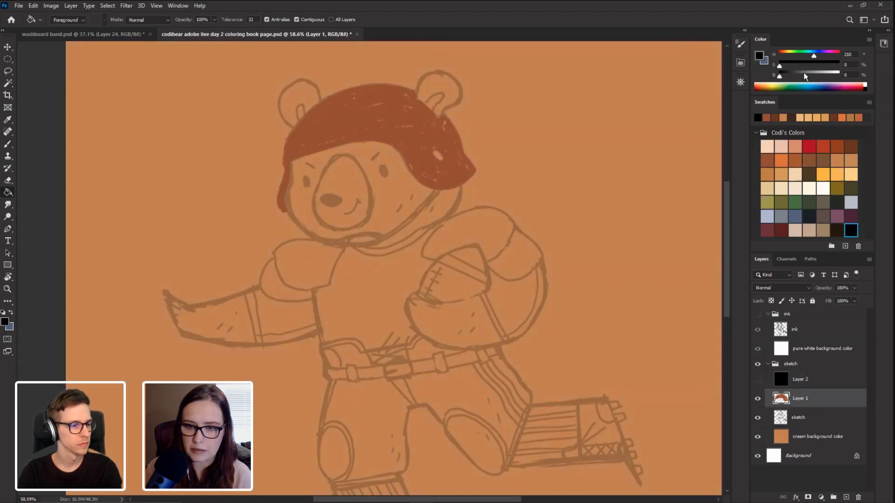
key(b)
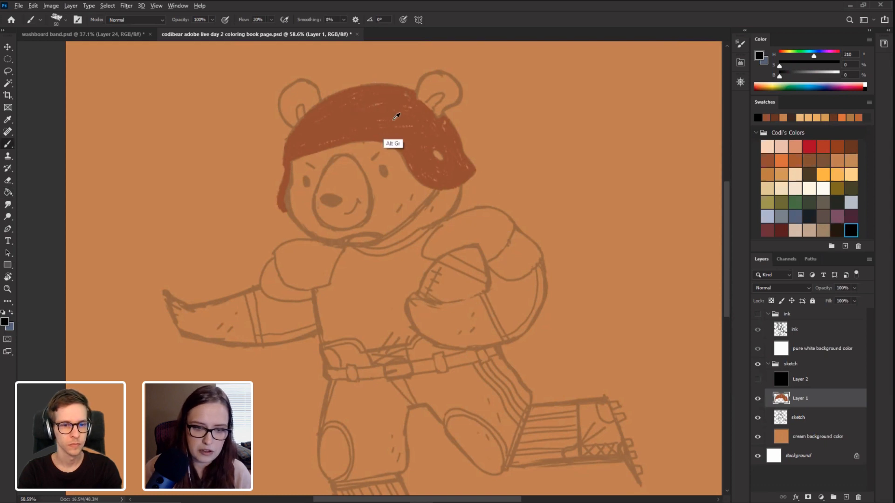
alt+click(415, 117)
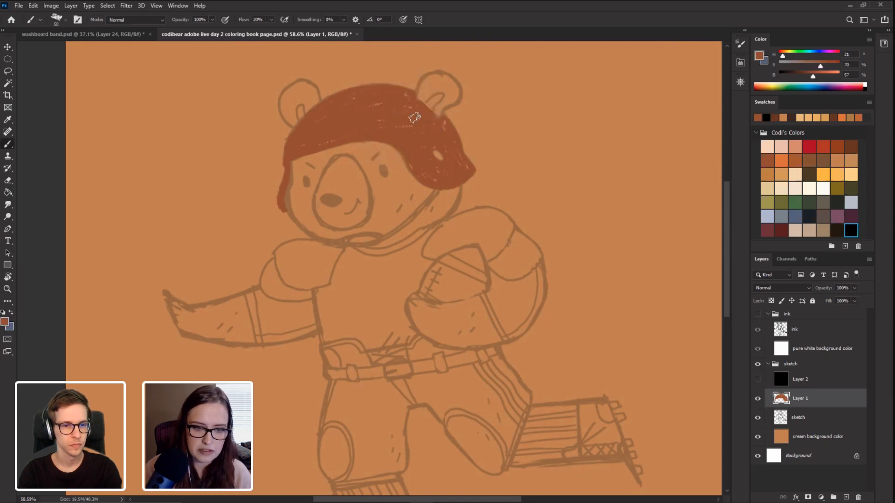
click(806, 77)
click(822, 66)
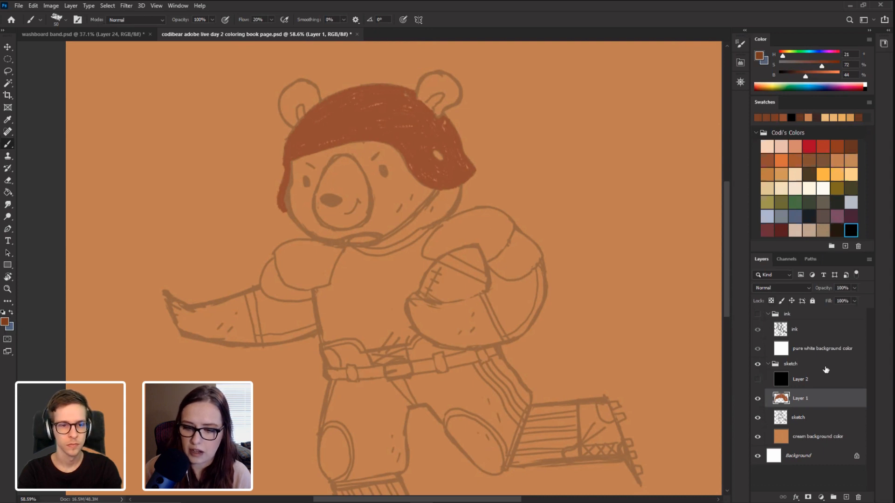
Step: Lock Layer 1's transparent pixels and recolor the helmet in the darker brown with the Hard Round brush at 300 px
click(770, 301)
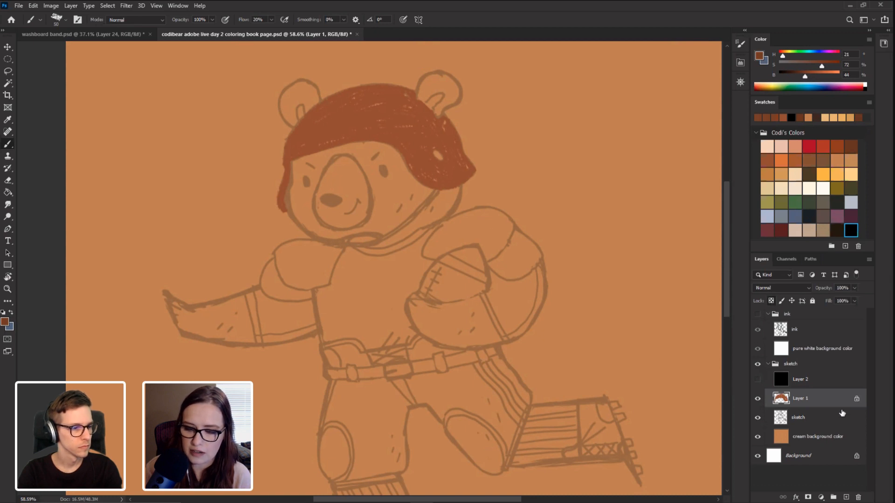
right_click(397, 197)
click(461, 139)
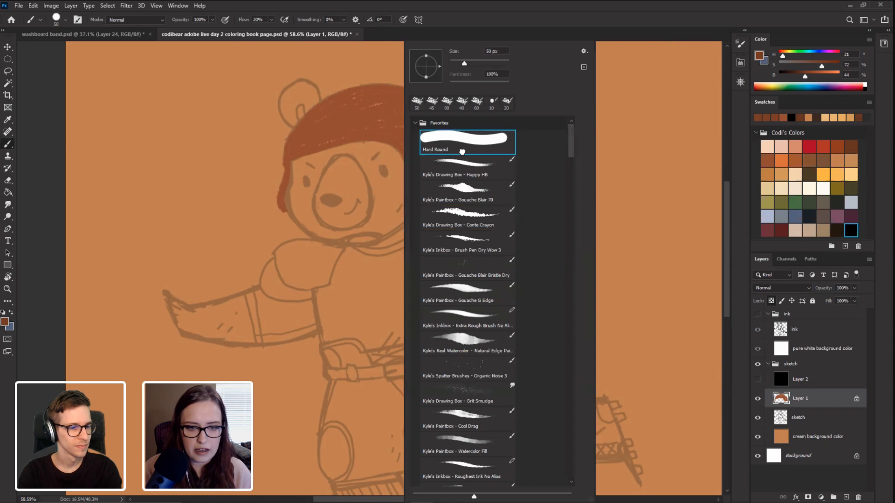
key(Return)
key(bracketright)
key(bracketright)
key(bracketright)
key(bracketright)
key(bracketright)
key(bracketright)
key(bracketright)
key(bracketright)
key(bracketright)
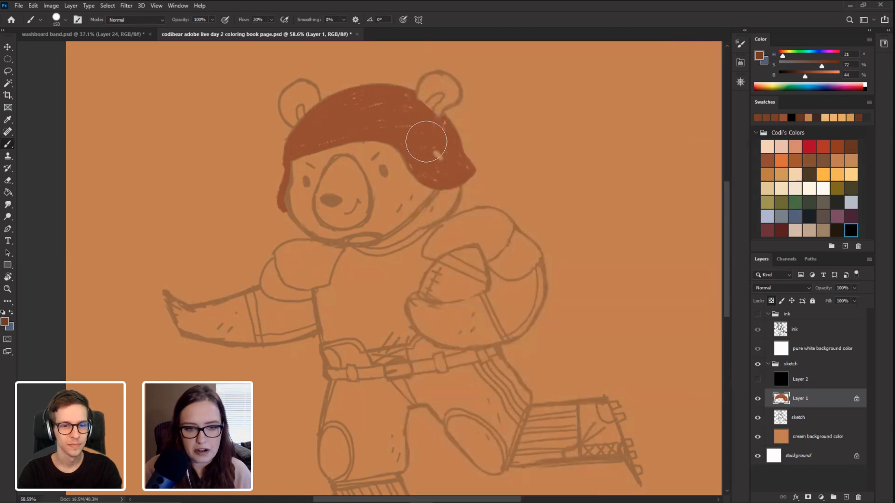
key(bracketright)
key(bracketright)
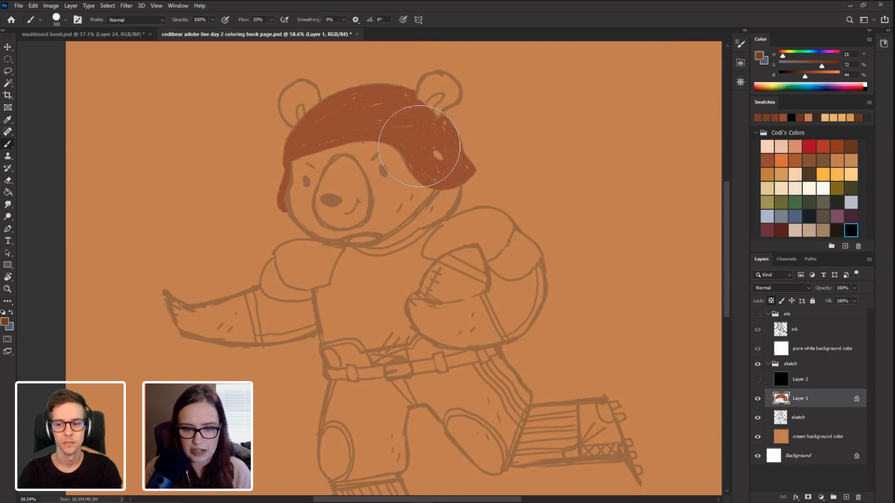
mouse_move(421, 166)
mouse_down()
mouse_move(415, 159)
mouse_move(428, 173)
mouse_up()
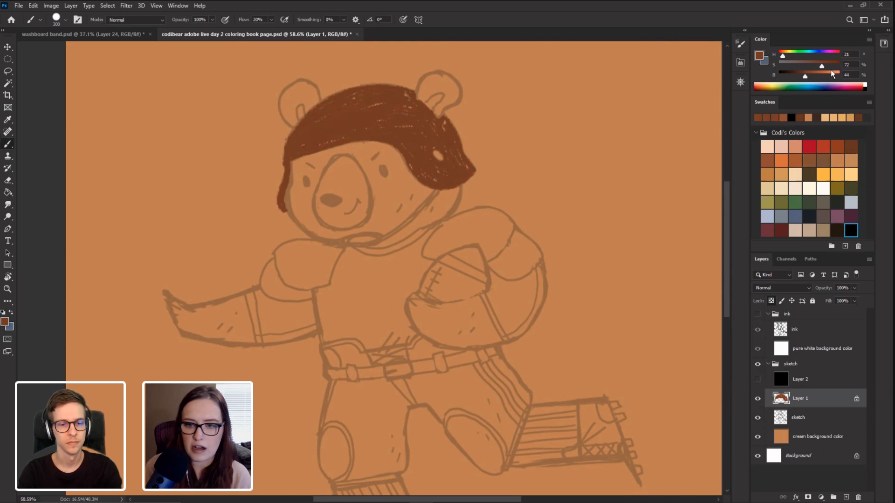
Step: Deepen the helmet's fill on the locked layer to a dark brown of H 20, S 73, B 40
drag(782, 54, 800, 80)
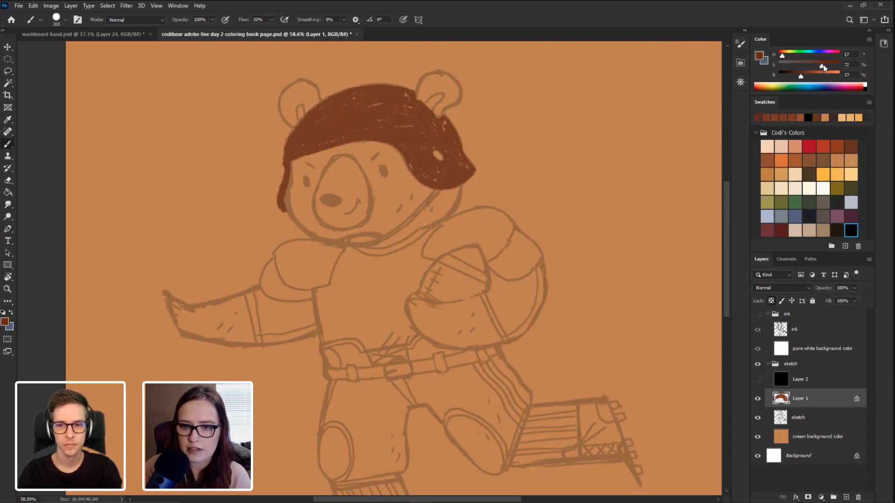
click(821, 68)
key(alt+BackSpace)
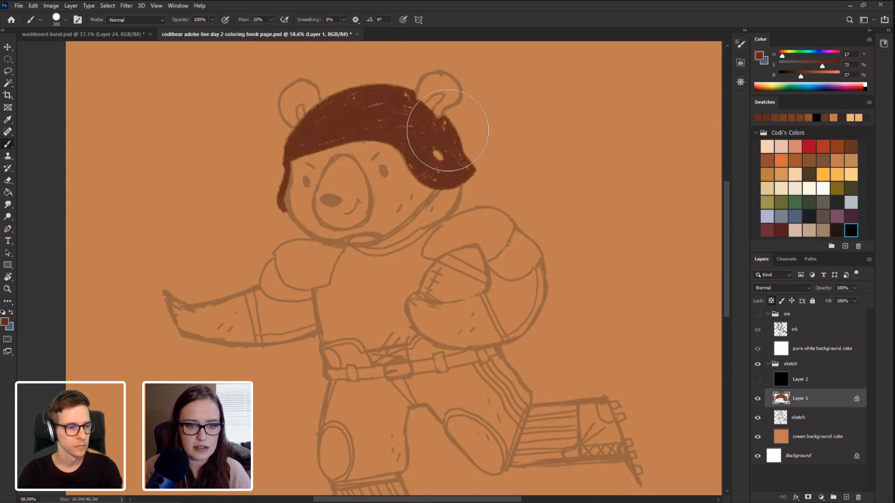
drag(782, 56, 783, 55)
click(803, 76)
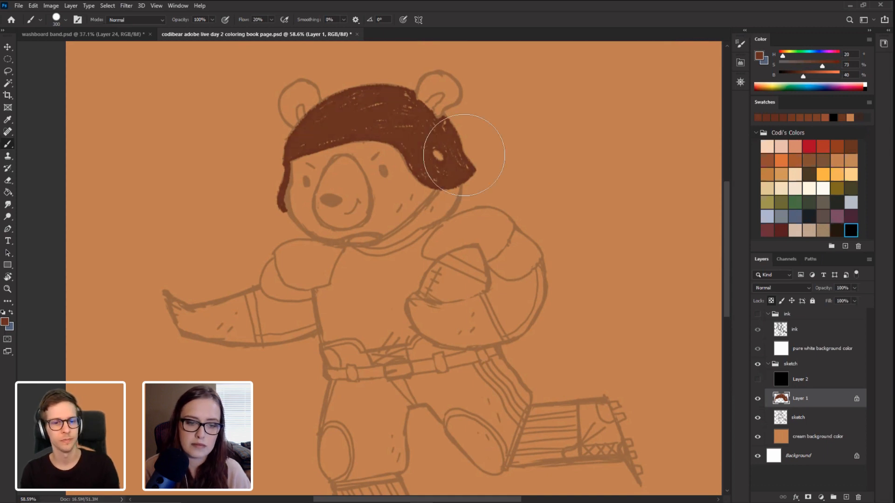
key(r)
drag(149, 150, 385, 135)
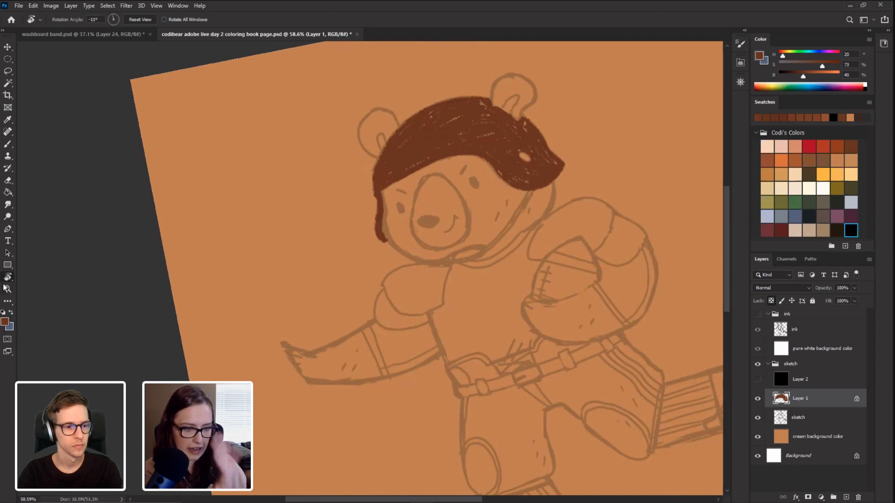
drag(219, 134, 106, 293)
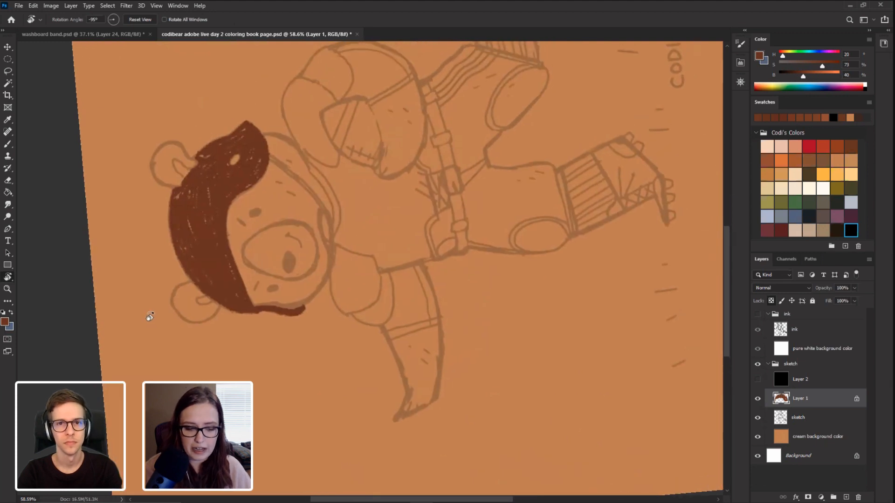
key(Escape)
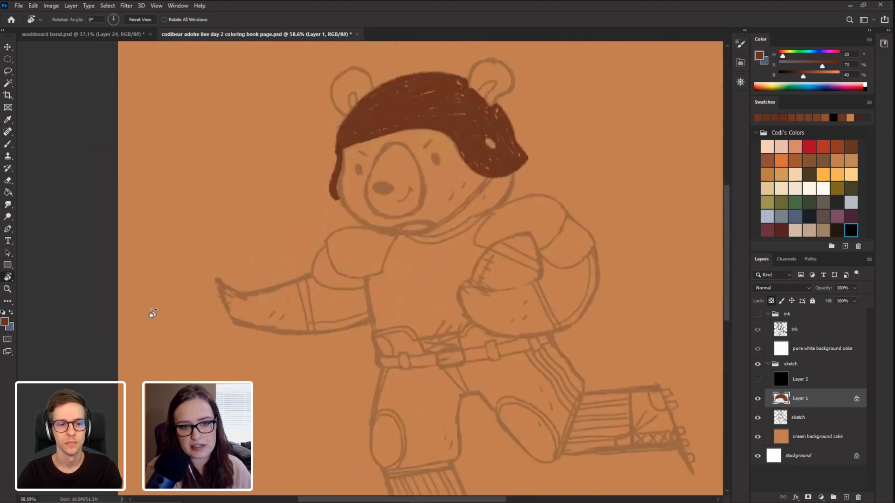
drag(256, 218, 202, 234)
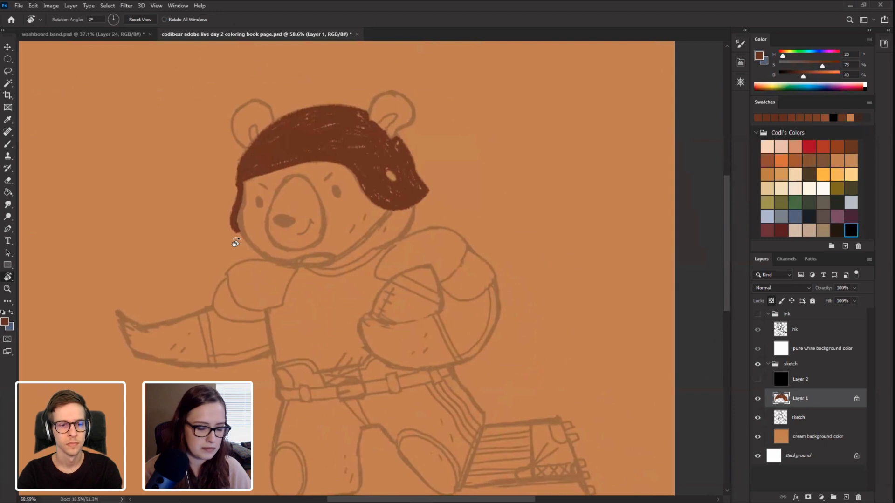
key(b)
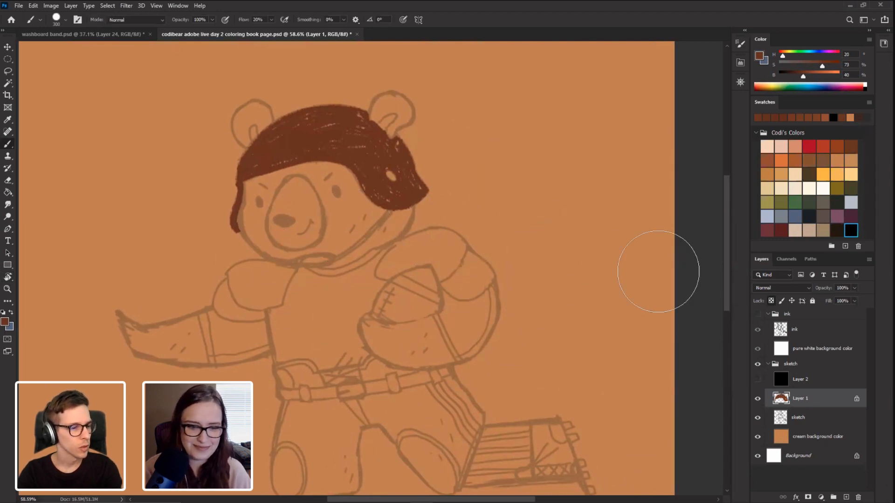
key(r)
mouse_move(139, 230)
mouse_down()
mouse_move(156, 141)
mouse_move(216, 208)
mouse_move(202, 256)
mouse_move(194, 194)
mouse_move(180, 220)
mouse_up()
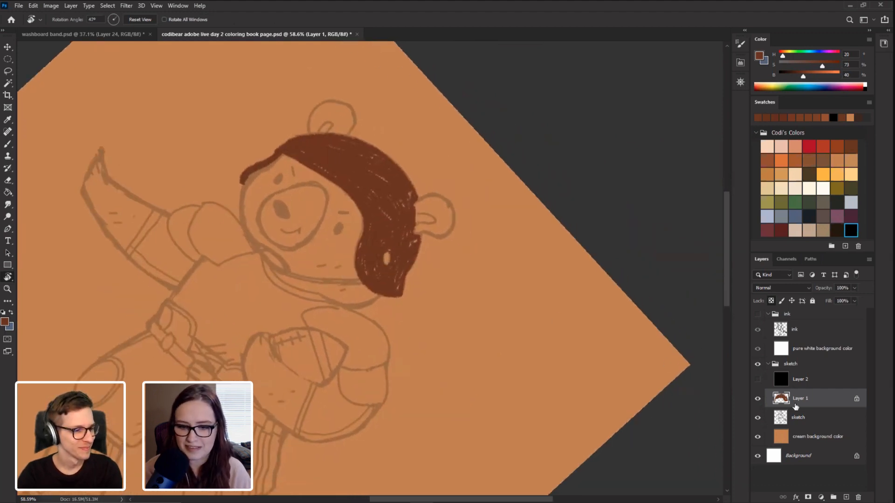
Step: Unlock Layer 1's transparent pixels and switch back to the Kyle's Drawing Box - Conte Crayon brush at a size smaller than 80 px
click(770, 300)
key(b)
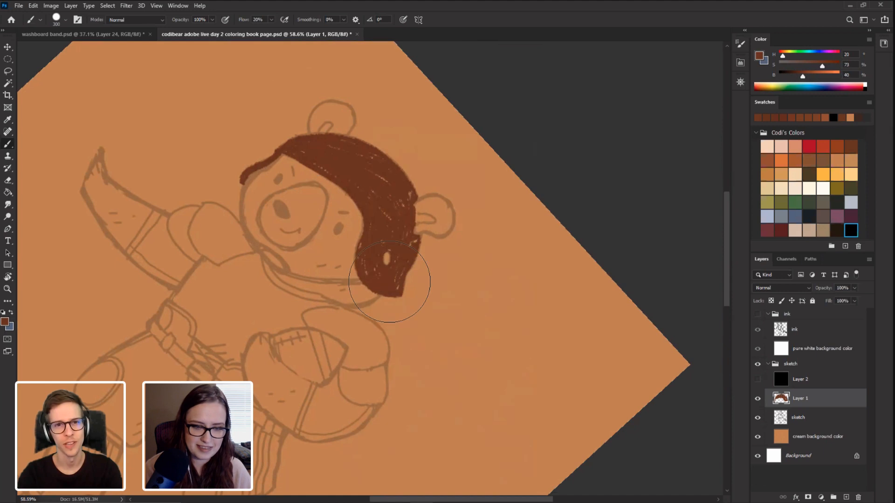
right_click(441, 186)
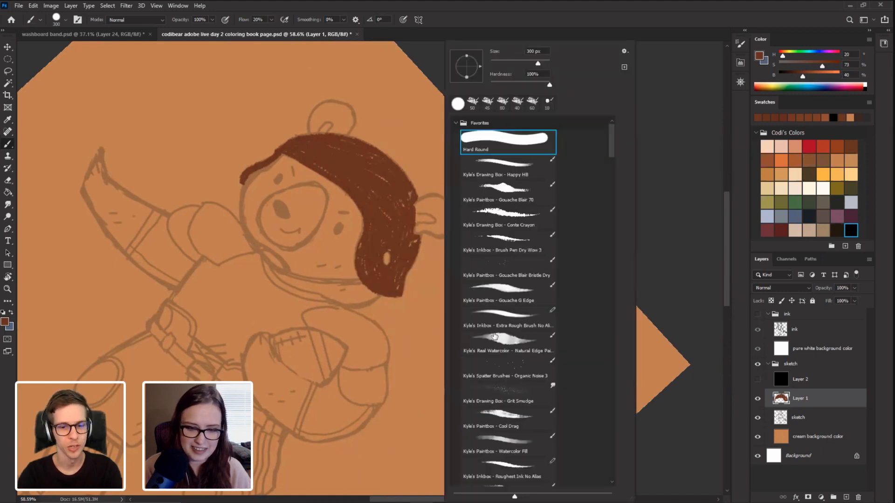
double_click(508, 219)
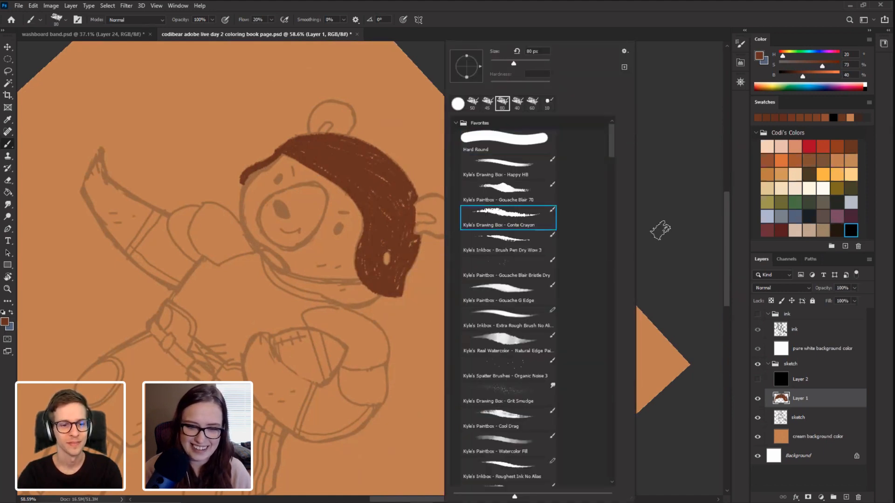
key(bracketleft)
key(bracketleft)
key(bracketleft)
key(bracketleft)
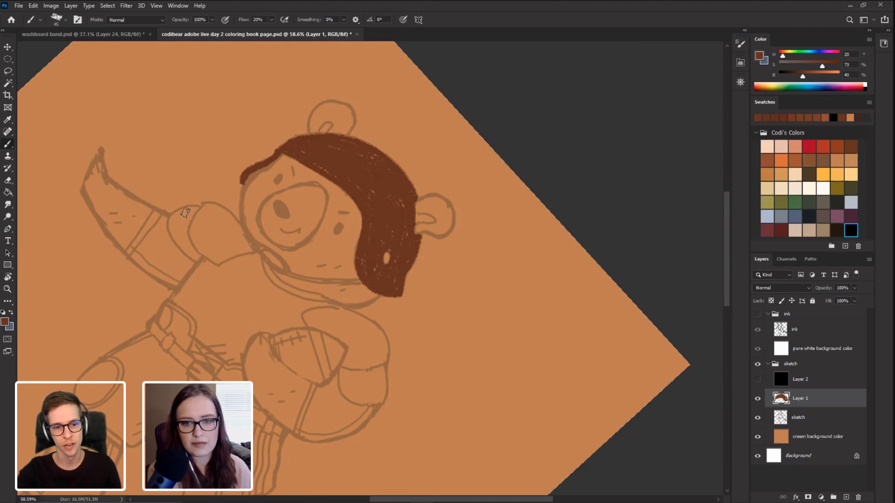
Step: Create a new layer directly below Layer 1 and choose the golden tan swatch, H 36, S 62, B 81, for the fur
key(Escape)
drag(185, 222, 207, 167)
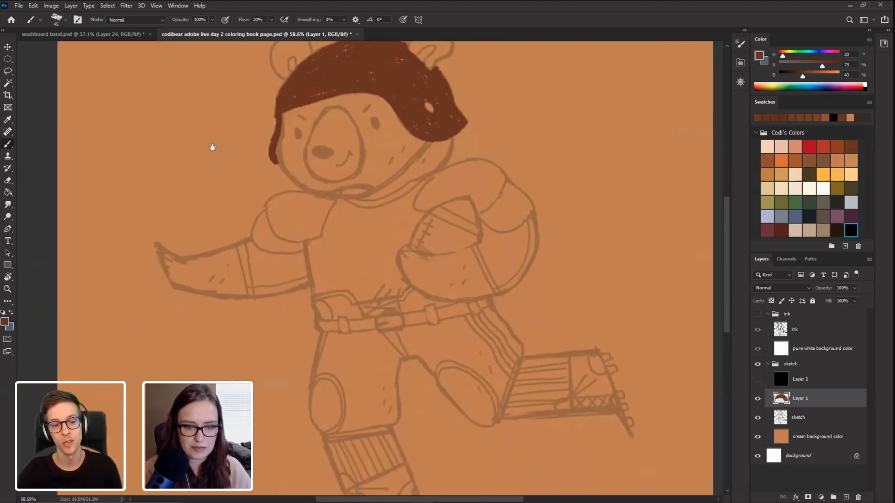
drag(171, 251, 182, 169)
drag(183, 230, 184, 357)
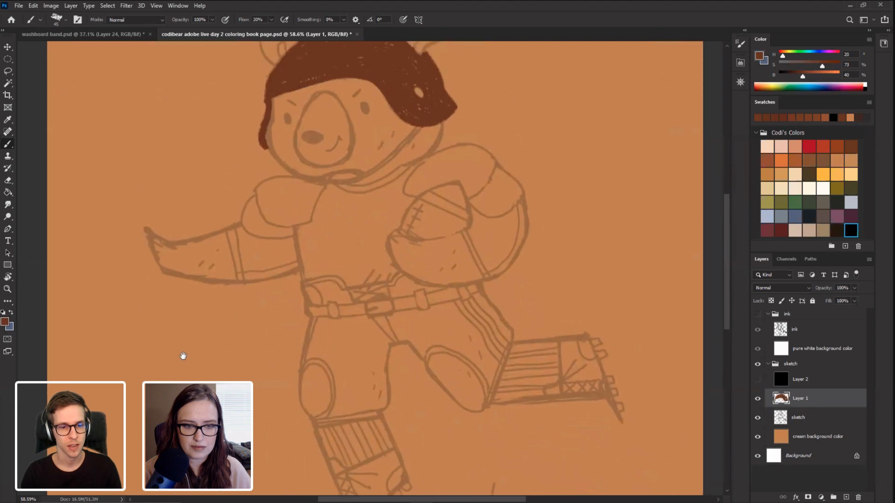
key(r)
mouse_move(180, 230)
mouse_down()
mouse_move(180, 288)
mouse_move(194, 273)
mouse_up()
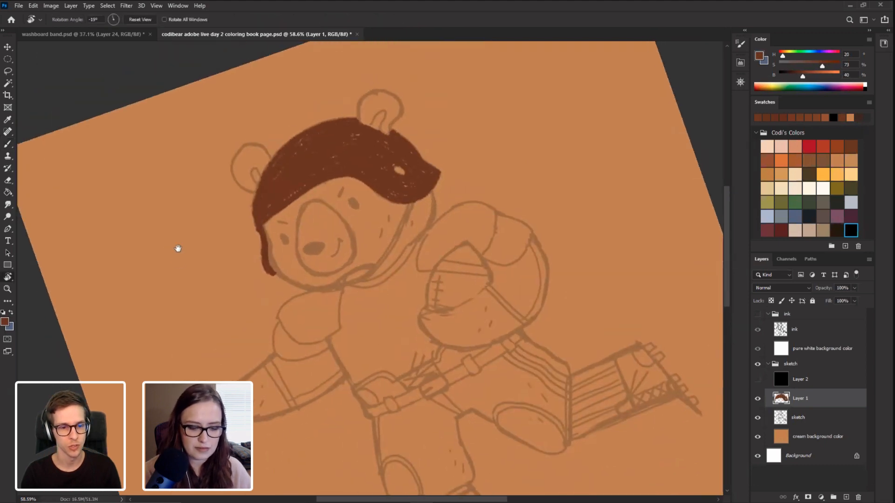
key(b)
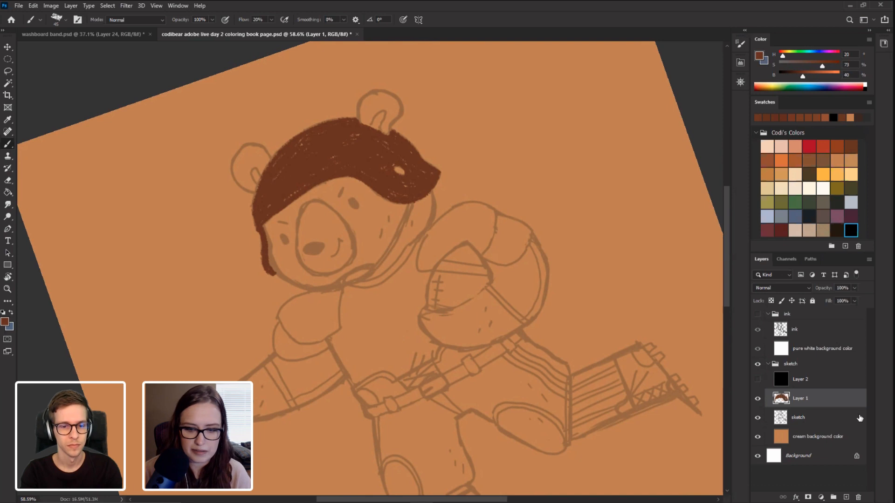
click(842, 495)
key(ctrl+bracketleft)
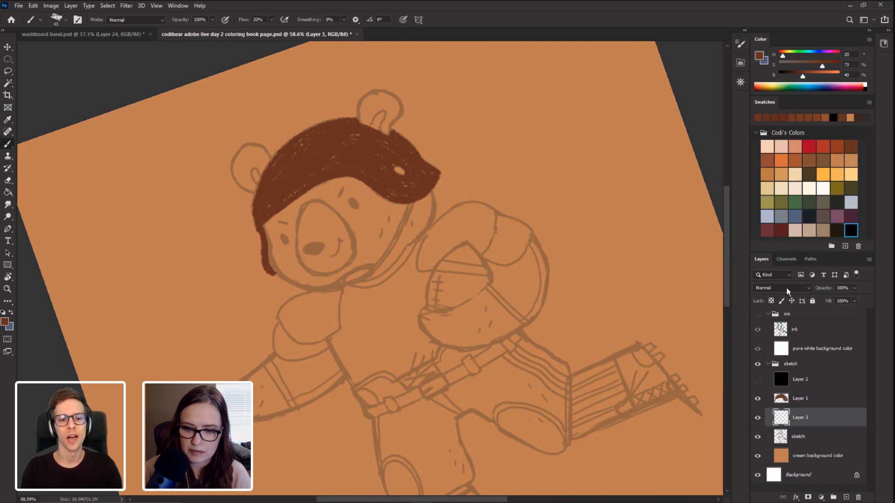
click(781, 175)
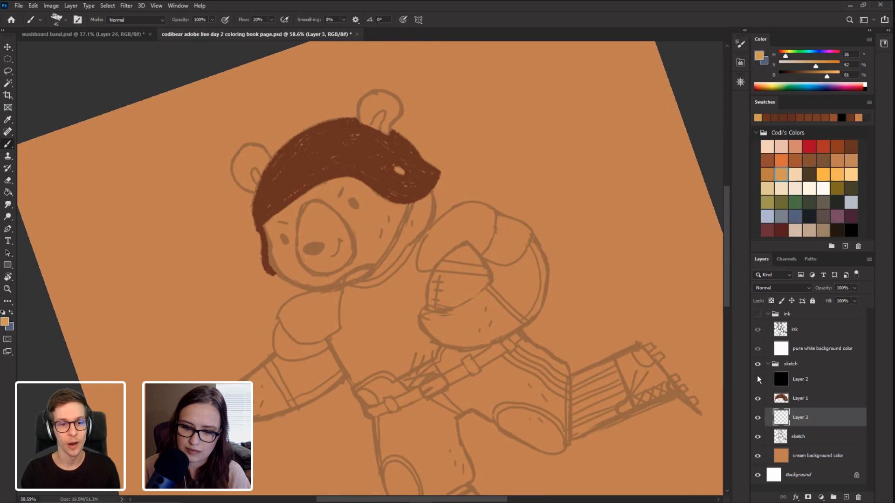
Step: Paint golden tan fur on both sides of the chin strap and over the cheek and forehead below the helmet's ear flap
drag(417, 228, 399, 243)
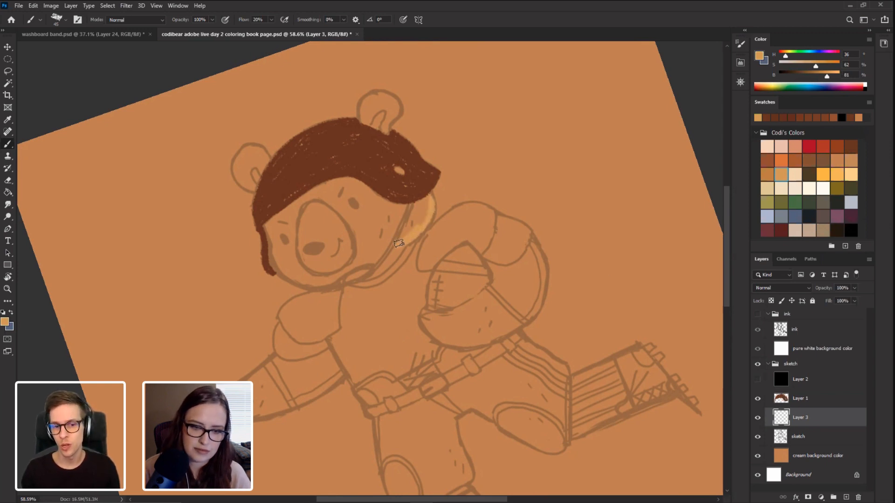
mouse_move(398, 243)
mouse_down()
mouse_move(377, 252)
mouse_move(368, 277)
mouse_up()
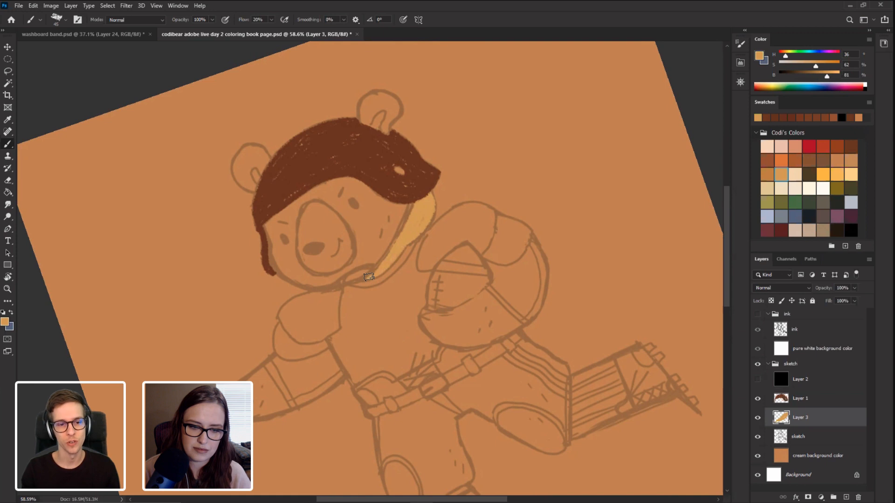
key(r)
drag(205, 223, 223, 176)
key(b)
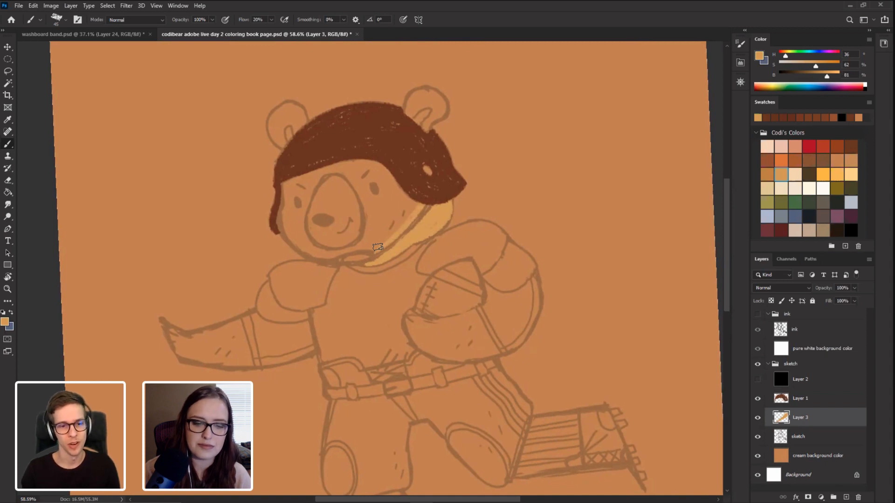
mouse_move(377, 248)
mouse_down()
mouse_move(396, 228)
mouse_move(386, 235)
mouse_move(388, 179)
mouse_move(398, 187)
mouse_move(381, 165)
mouse_move(381, 227)
mouse_move(373, 186)
mouse_move(369, 239)
mouse_move(357, 194)
mouse_move(368, 169)
mouse_move(356, 160)
mouse_up()
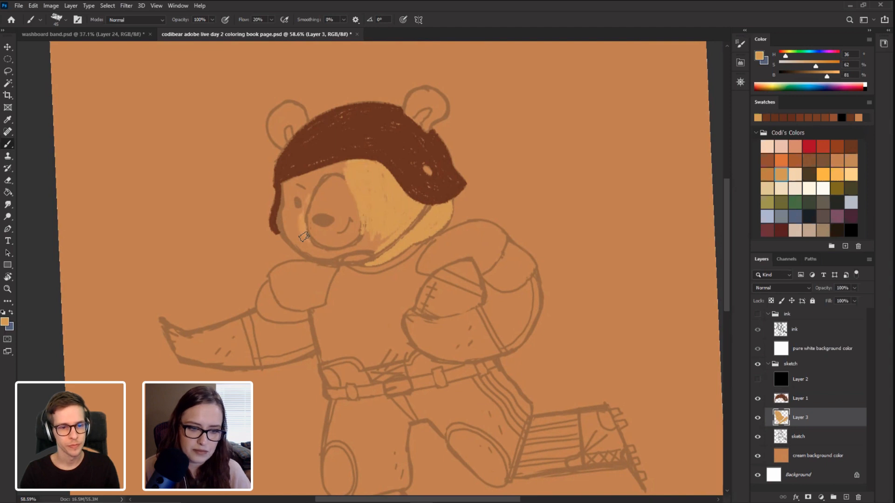
Step: Paint the fur on the bear's far cheek and the brow above the muzzle, comparing with Layer 3 hidden and shown
drag(306, 215, 318, 183)
mouse_move(305, 230)
mouse_down()
mouse_move(293, 198)
mouse_move(286, 233)
mouse_move(278, 219)
mouse_move(283, 181)
mouse_move(295, 202)
mouse_up()
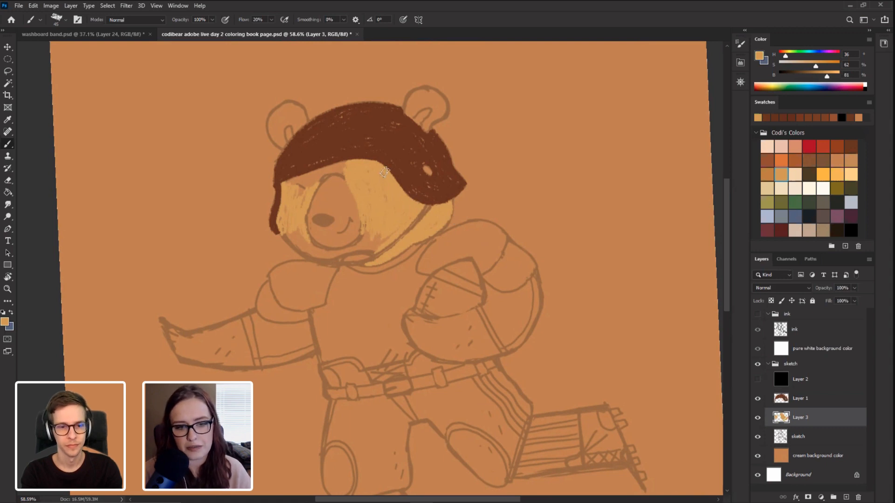
click(757, 418)
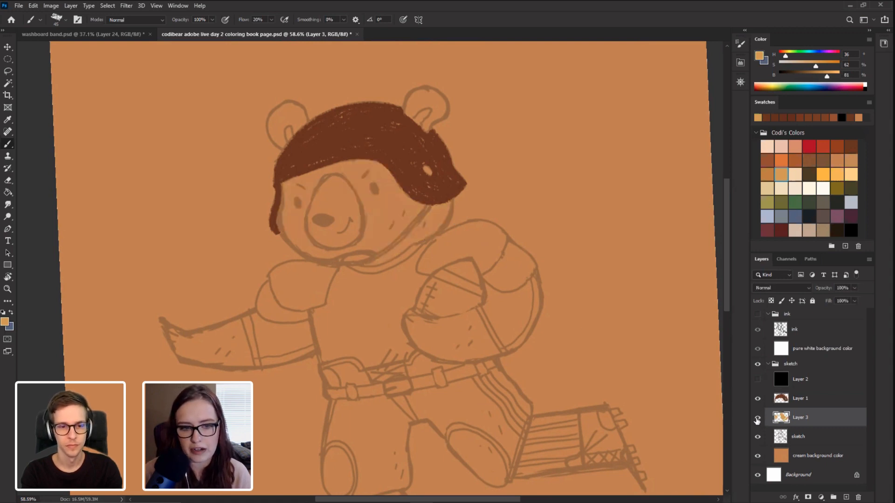
click(758, 418)
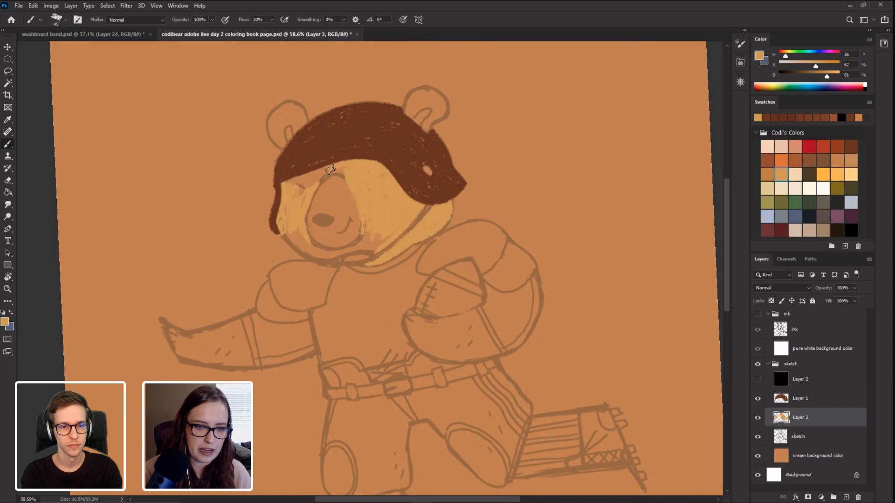
drag(297, 182, 306, 184)
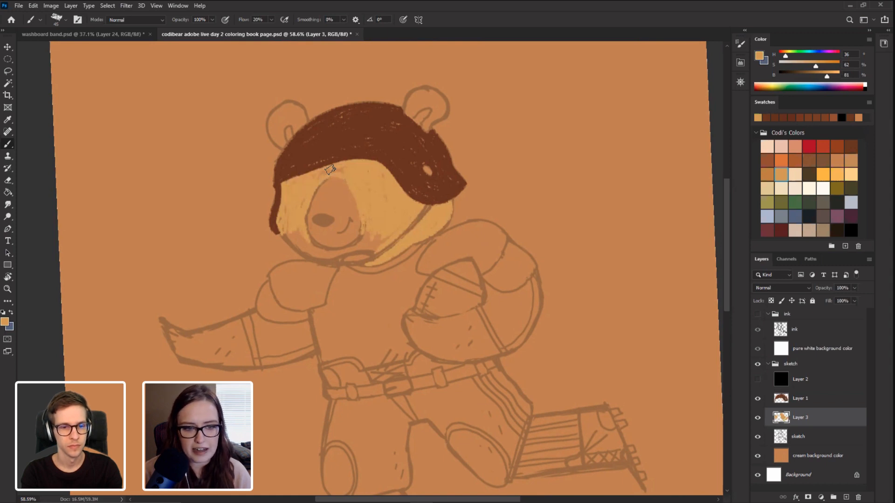
Step: Fill the fur beneath the muzzle and along the chin outline in golden tan
key(r)
mouse_move(157, 223)
mouse_down()
mouse_move(329, 90)
mouse_move(247, 206)
mouse_move(219, 141)
mouse_up()
key(b)
mouse_move(382, 205)
mouse_down()
mouse_move(369, 198)
mouse_move(361, 209)
mouse_up()
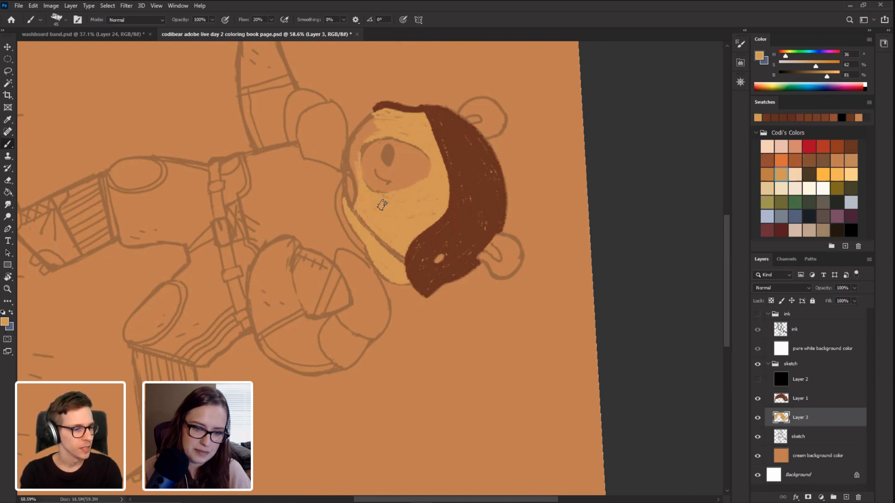
drag(354, 160, 354, 189)
drag(348, 144, 349, 163)
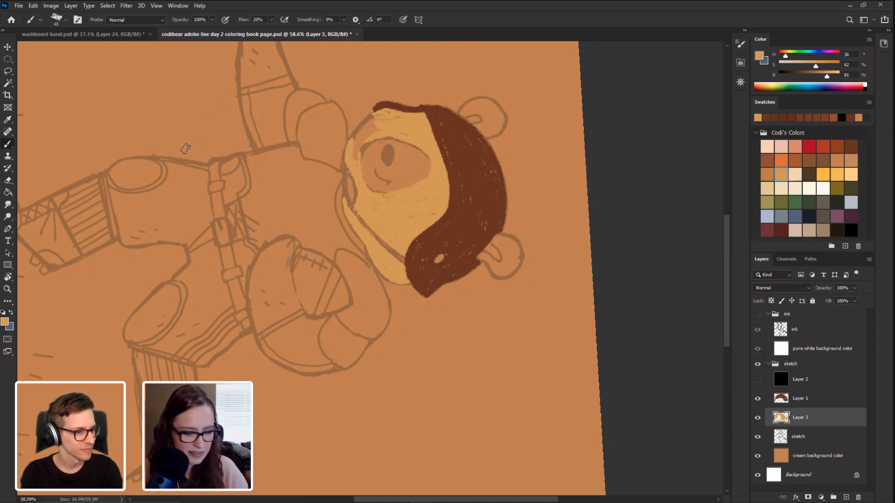
Step: Fill the remaining gap between the muzzle and the far cheek's outer edge with golden tan fur
key(r)
mouse_move(174, 128)
mouse_down()
mouse_move(178, 299)
mouse_move(202, 233)
mouse_move(313, 220)
mouse_up()
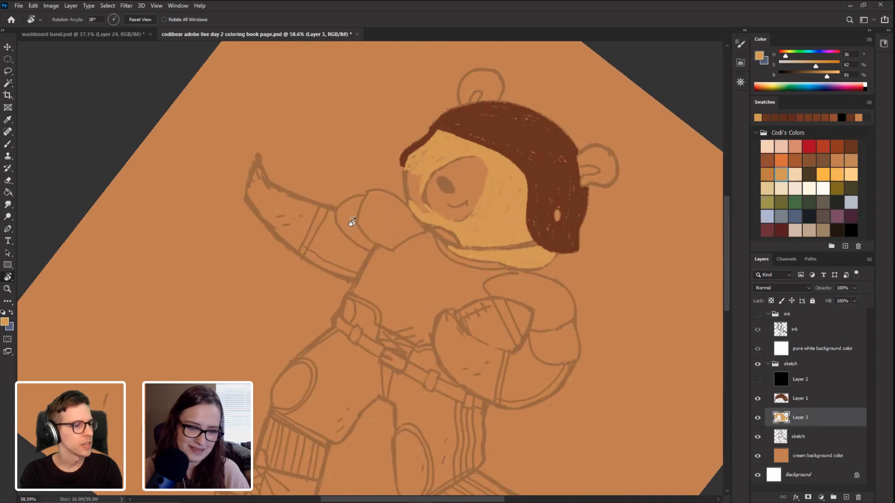
key(b)
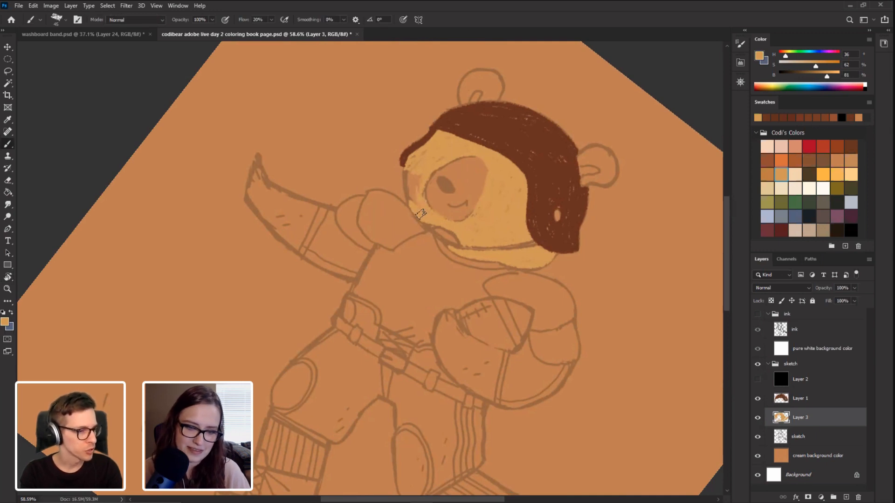
mouse_move(416, 176)
mouse_down()
mouse_move(414, 200)
mouse_move(406, 176)
mouse_up()
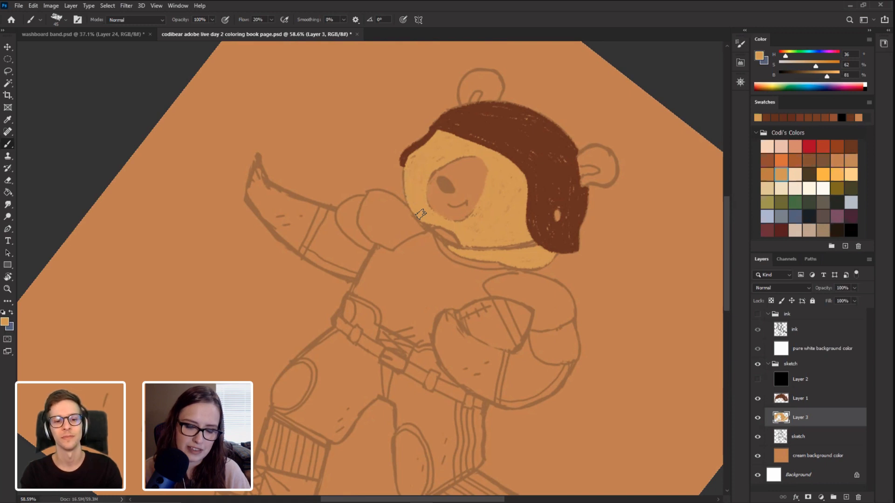
Step: Review the finished face fill with the bear upright, toggling the sketch layer's visibility off and on
key(r)
mouse_move(195, 242)
mouse_down()
mouse_move(191, 262)
mouse_move(271, 376)
mouse_up()
key(b)
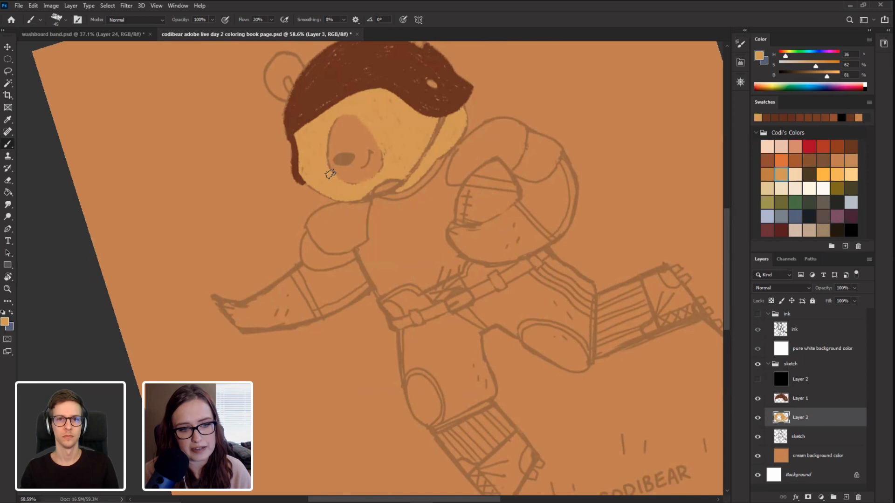
drag(285, 212, 266, 246)
key(Escape)
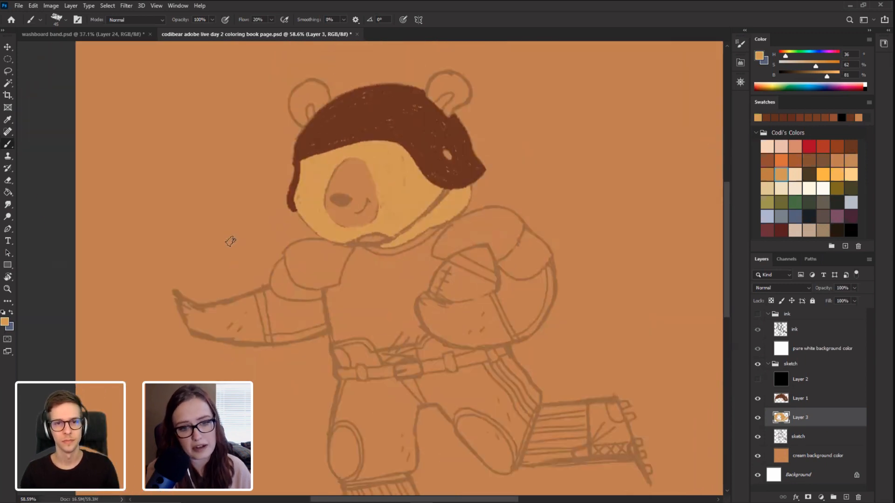
drag(341, 241, 308, 274)
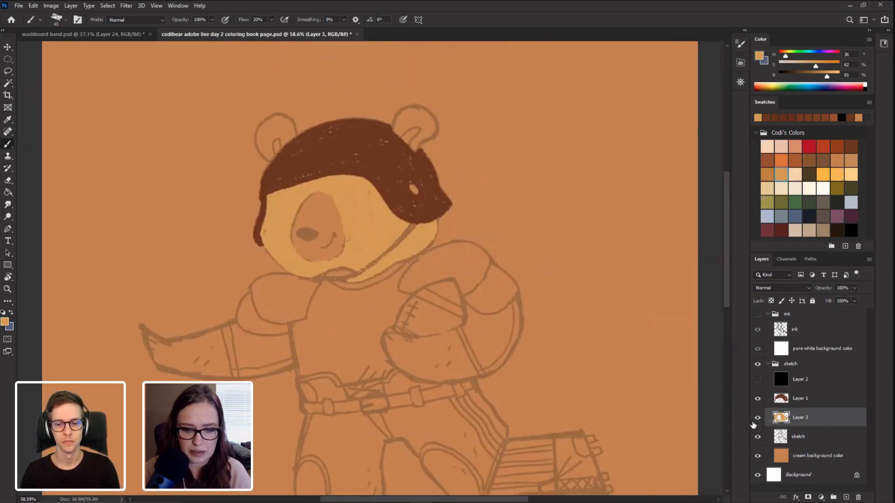
click(756, 439)
click(756, 440)
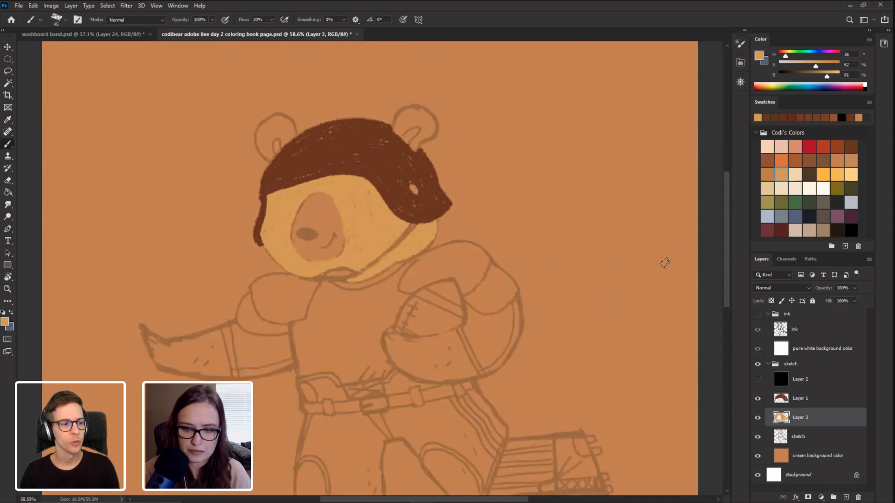
Step: Mix a light orange of H 28, S 60, B 90 from the sampled background color and lock Layer 3's transparent pixels
alt+click(529, 187)
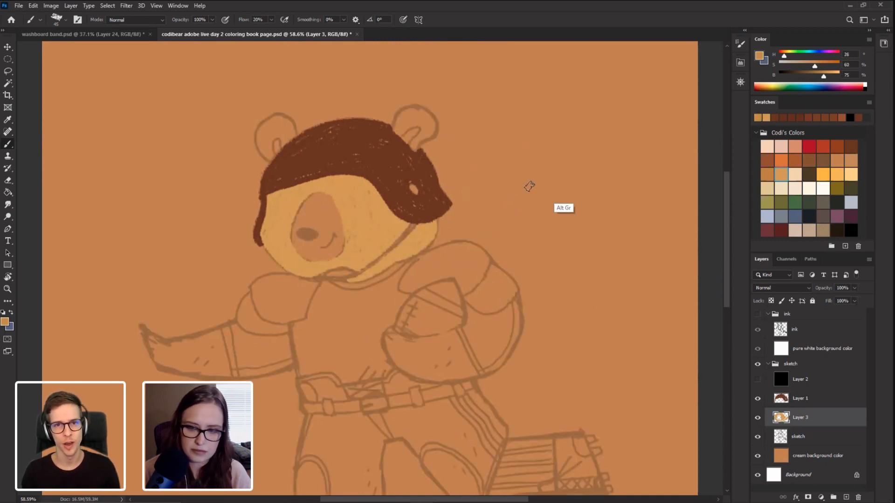
click(832, 75)
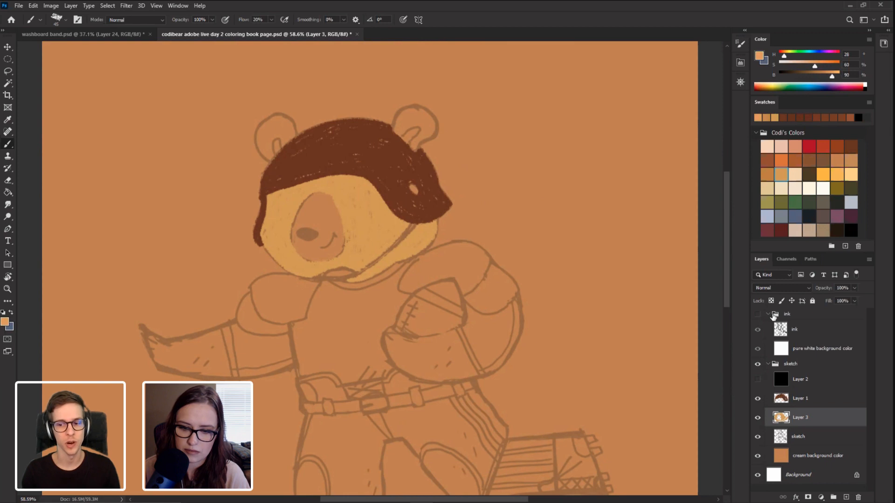
click(770, 301)
Step: Recolor the face fur on the locked layer in the light orange with the Hard Round brush at 175 px
right_click(455, 223)
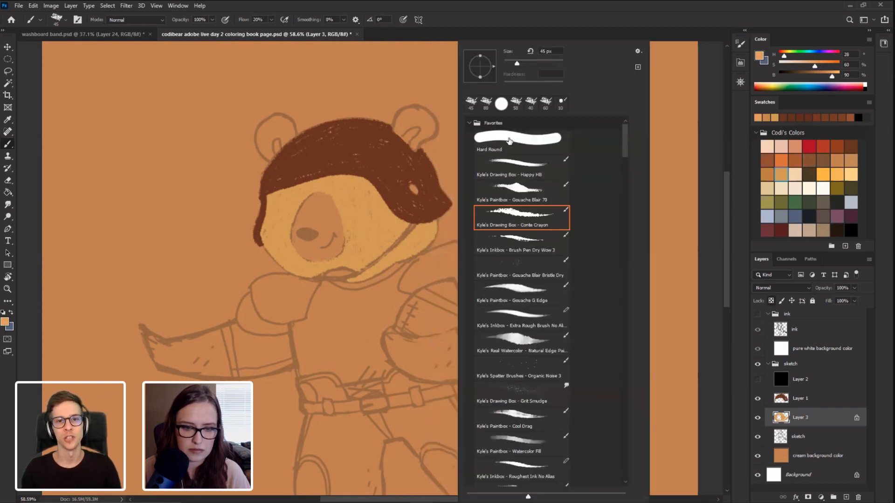
click(510, 142)
click(34, 167)
key(])
key(])
key(])
key(])
key(])
key(])
key(])
key(])
key(])
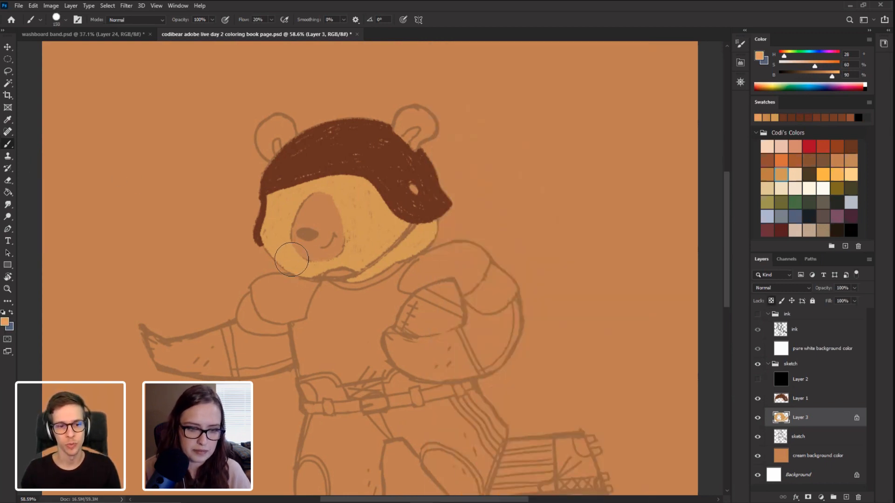
drag(265, 228, 305, 274)
drag(336, 240, 383, 238)
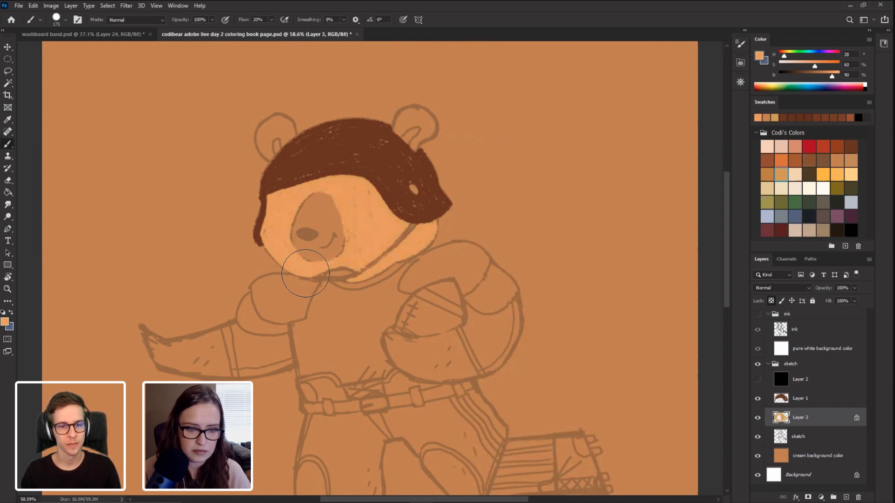
Step: Try two darker oranges on the face fur, H 28, S 65, B 81 and H 28, S 58, B 86
drag(832, 76, 817, 66)
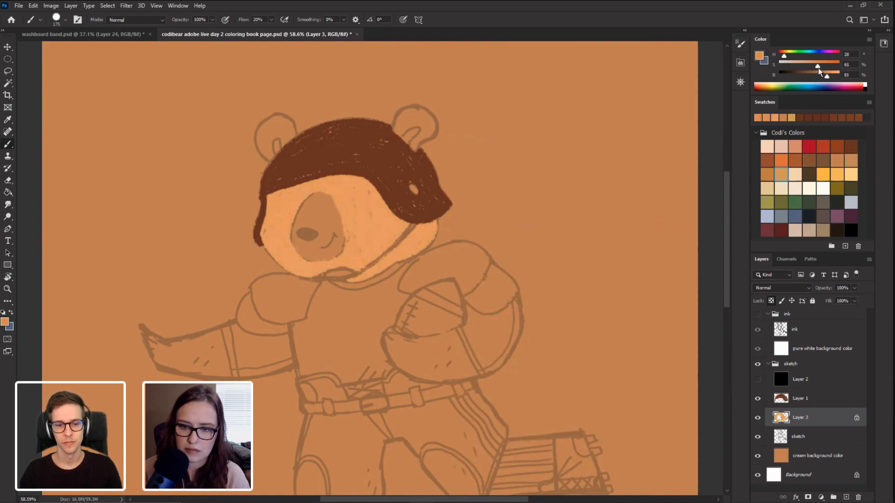
mouse_move(361, 259)
mouse_down()
mouse_move(342, 205)
mouse_move(284, 233)
mouse_up()
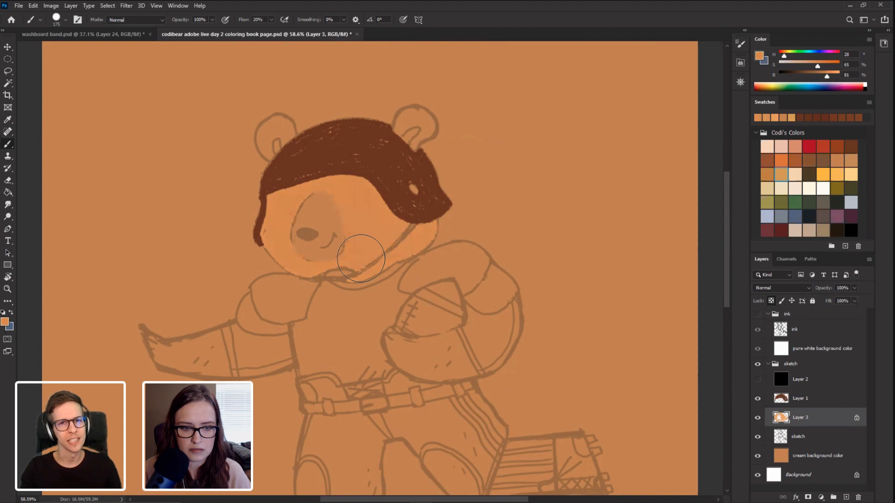
drag(827, 76, 813, 67)
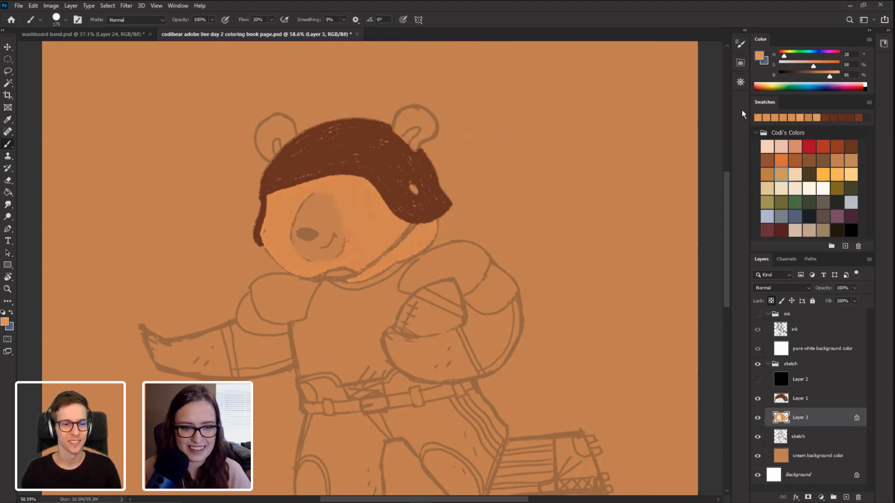
mouse_move(377, 242)
mouse_down()
mouse_move(340, 205)
mouse_move(291, 232)
mouse_up()
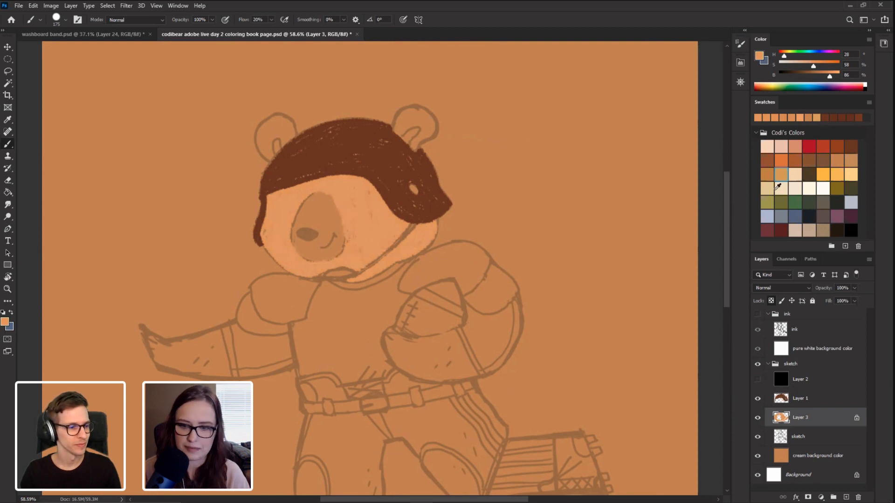
Step: Recolor the face fur in the medium brown swatch, H 27, S 66, B 51, and check its value with the black Layer 2
click(825, 161)
click(811, 161)
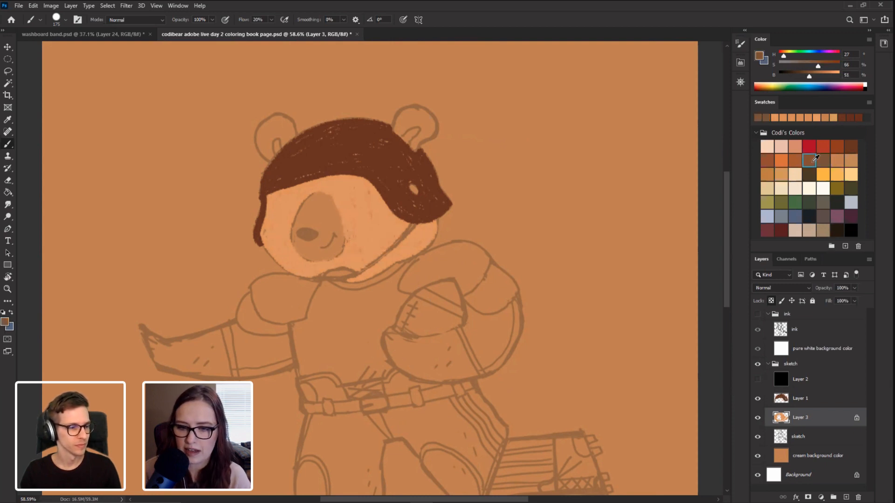
mouse_move(354, 185)
mouse_down()
mouse_move(373, 210)
mouse_move(345, 201)
mouse_move(369, 261)
mouse_move(347, 269)
mouse_move(275, 196)
mouse_move(303, 275)
mouse_up()
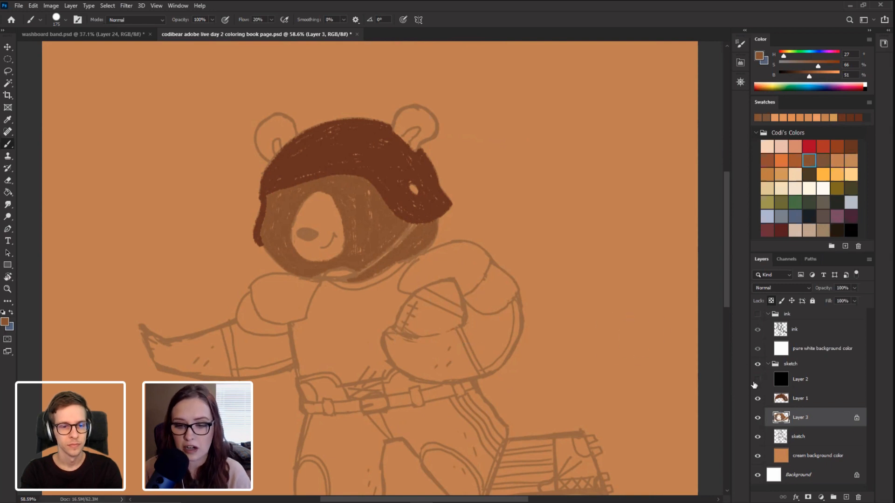
click(758, 379)
click(757, 380)
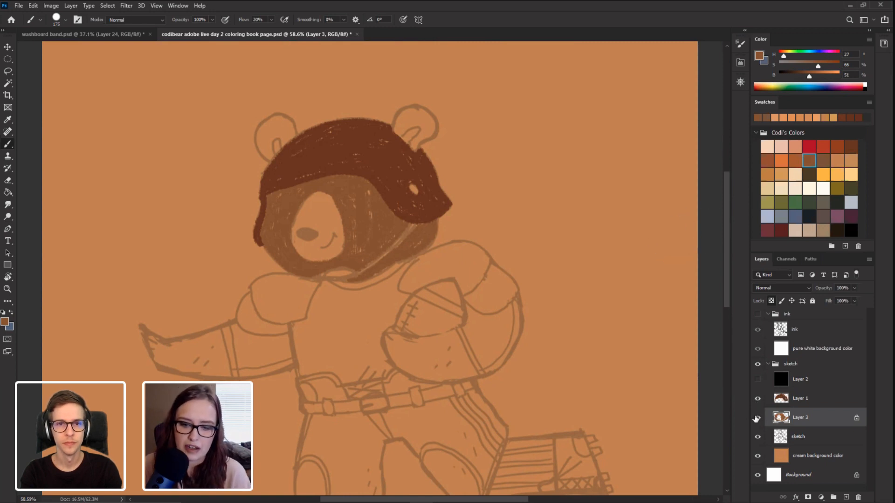
Step: Hide and show Layer 3 and Layer 1 in turn to compare the face fur with the helmet color
click(756, 417)
click(756, 417)
click(757, 399)
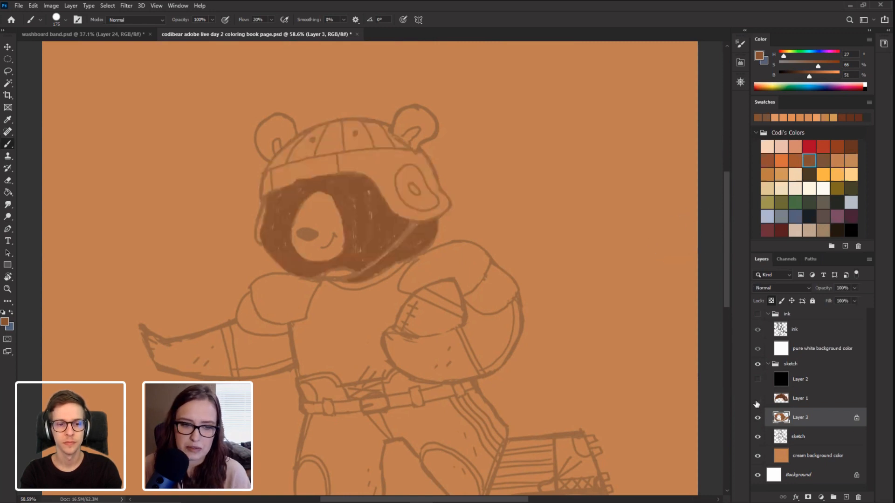
click(757, 399)
click(756, 418)
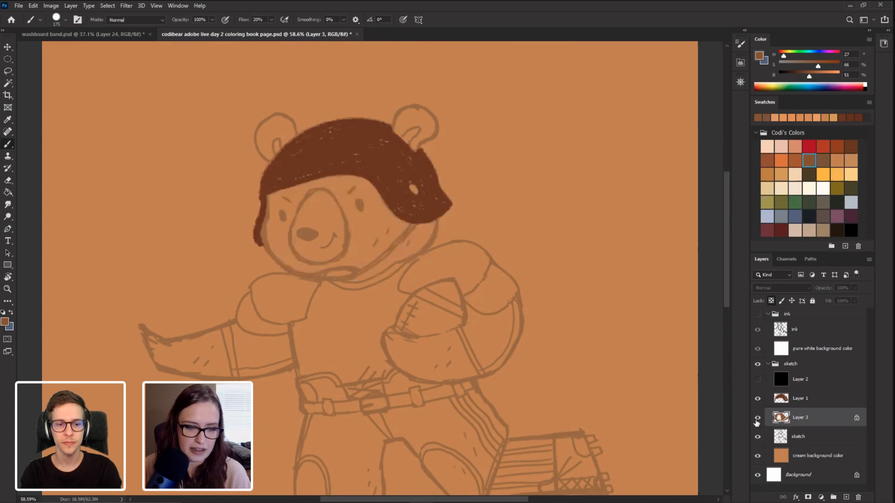
click(756, 418)
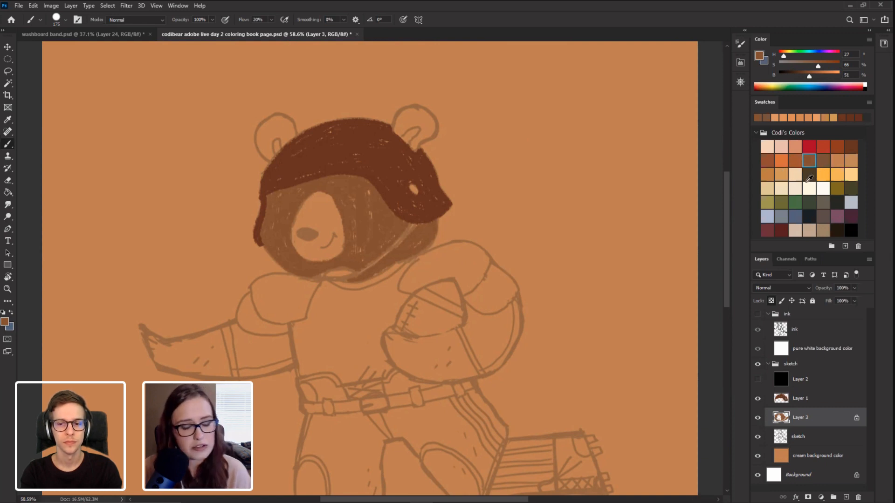
Step: Try a darker brown, H 27, S 68, B 44, on the face fur
mouse_move(198, 360)
mouse_down()
mouse_move(206, 253)
mouse_move(203, 305)
mouse_move(200, 296)
mouse_up()
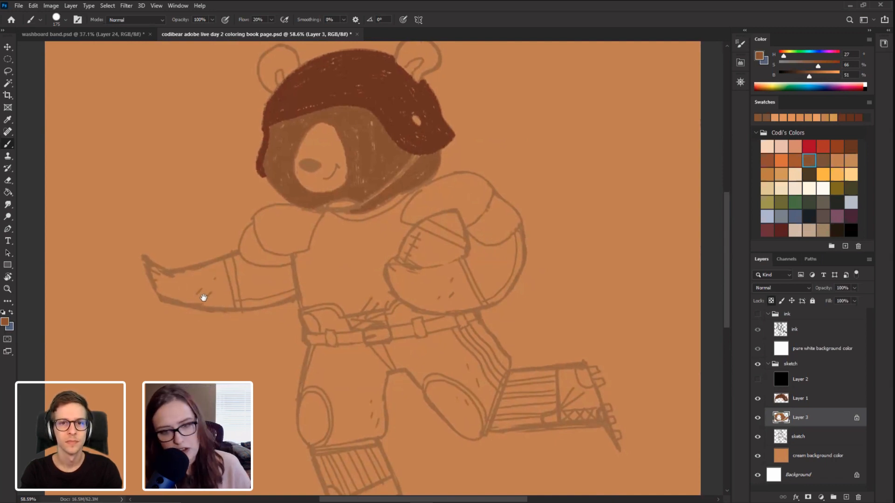
mouse_move(200, 300)
mouse_down()
mouse_move(203, 247)
mouse_move(200, 293)
mouse_up()
drag(222, 252, 199, 309)
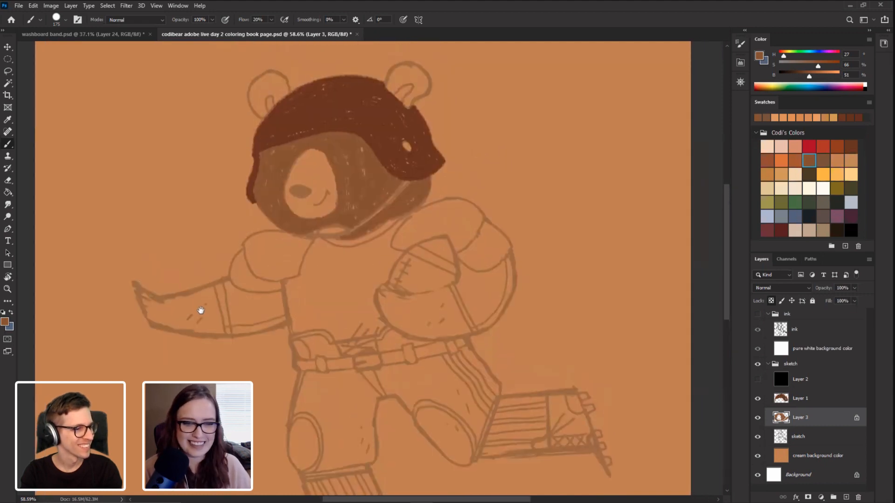
key(alt)
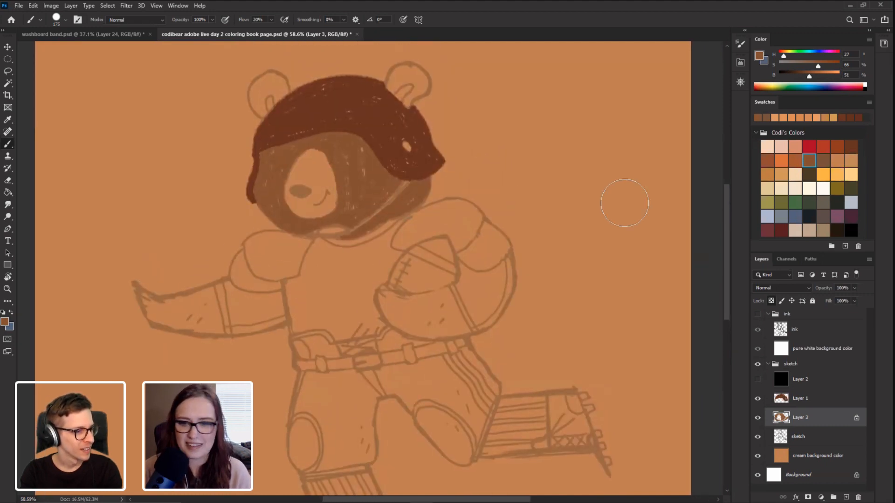
drag(809, 76, 805, 76)
click(819, 66)
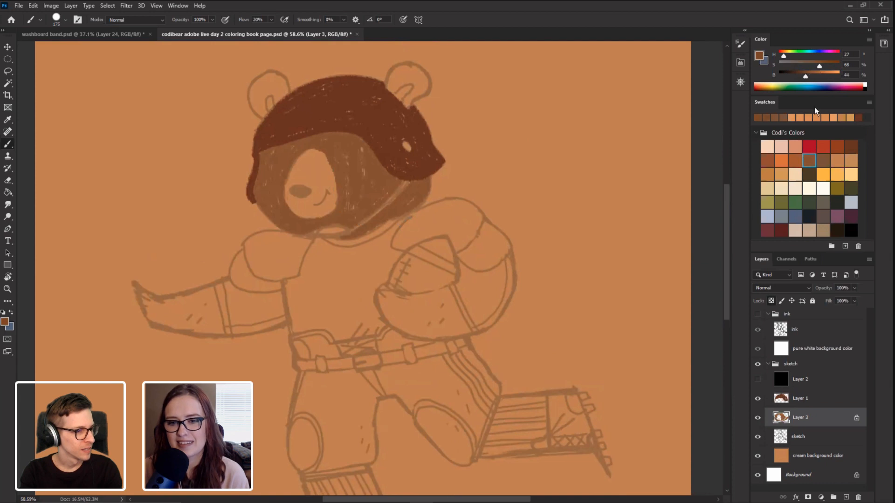
mouse_move(343, 186)
mouse_down()
mouse_move(359, 200)
mouse_move(401, 201)
mouse_move(341, 191)
mouse_move(331, 224)
mouse_up()
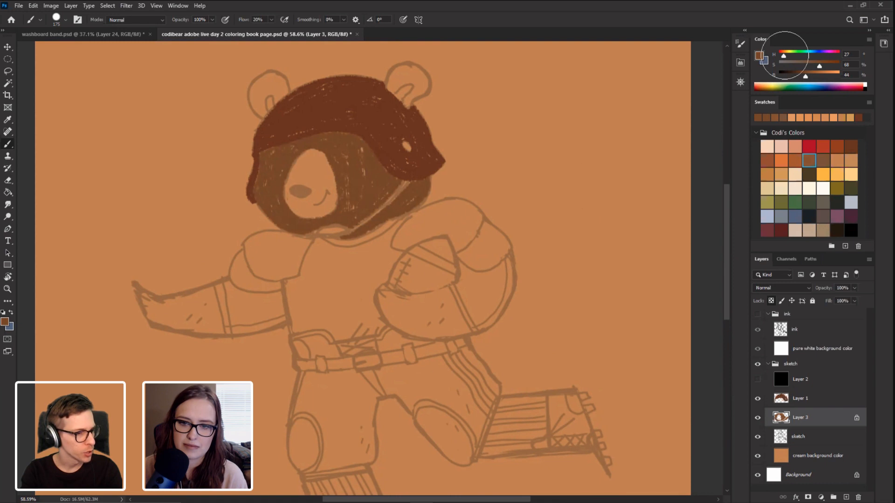
Step: Try a redder brown on the face fur by lowering the hue to 20
click(783, 55)
drag(368, 161, 346, 214)
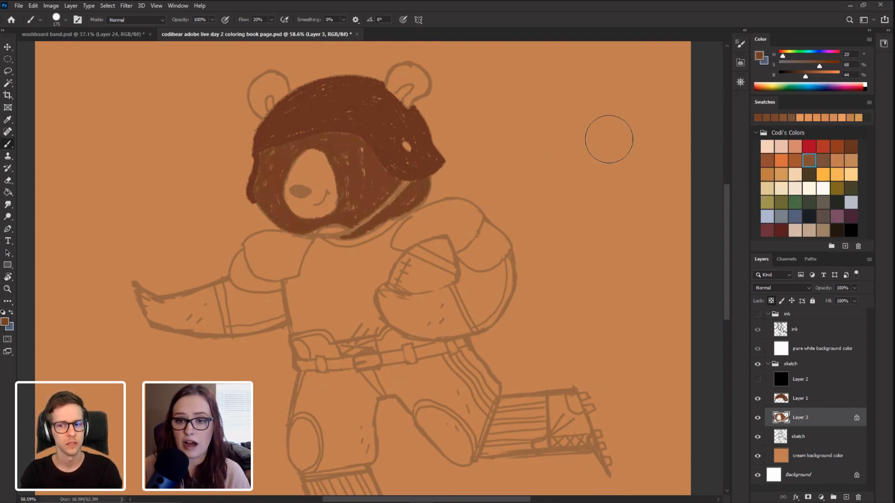
drag(783, 54, 782, 53)
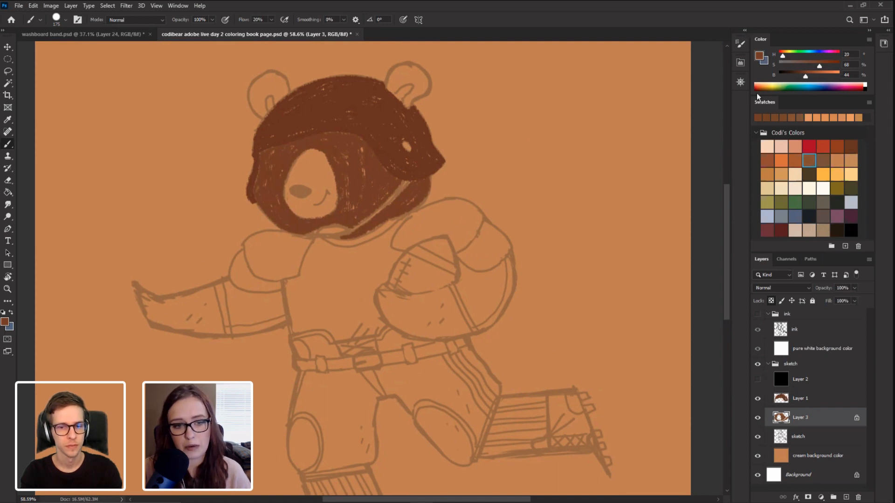
Step: Mix a warm brown of H 23, S 67, B 49 and recolor the face fur with it
click(784, 55)
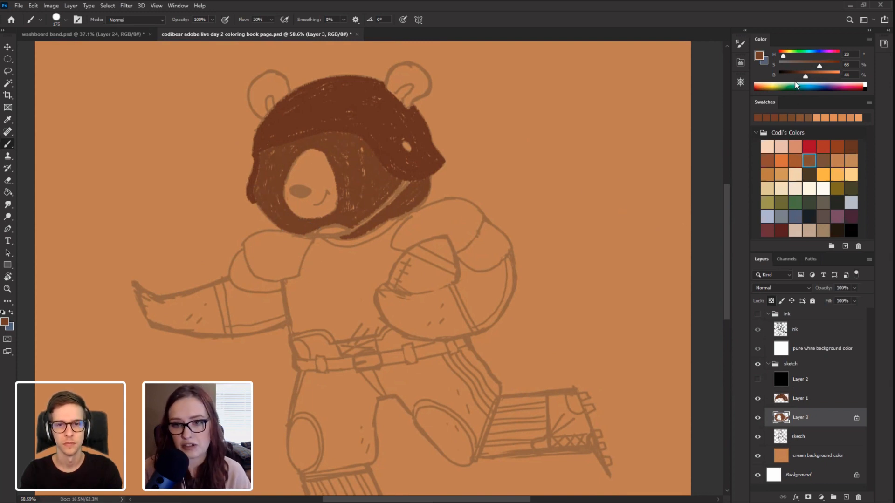
drag(806, 77, 809, 76)
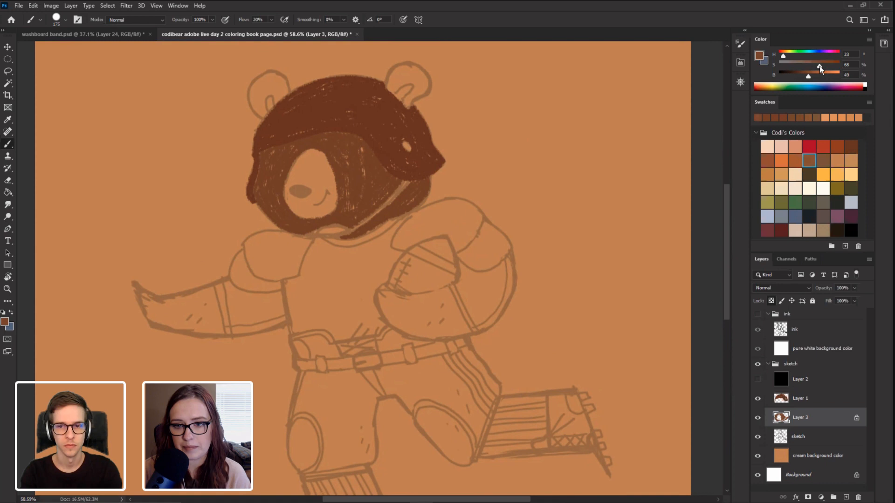
mouse_move(346, 208)
mouse_down()
mouse_move(290, 215)
mouse_move(279, 179)
mouse_up()
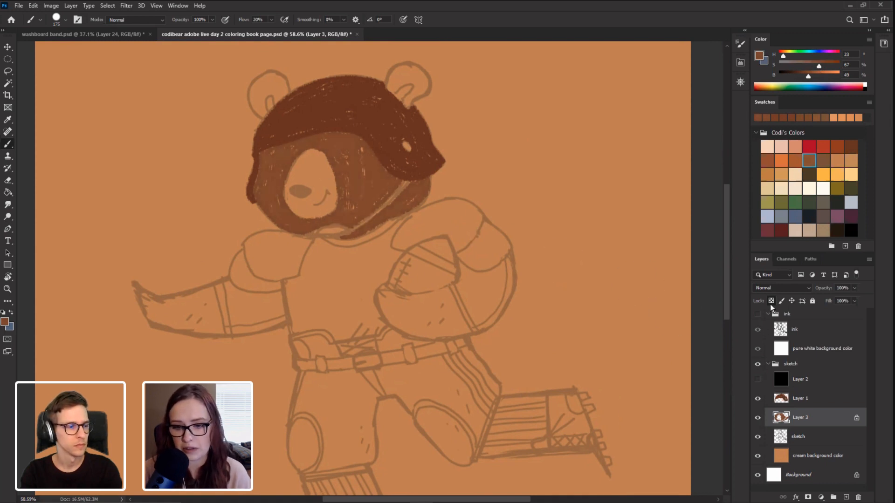
Step: Unlock Layer 3's transparent pixels and switch to the Kyle's Drawing Box - Conte Crayon brush
key(r)
drag(176, 244, 169, 292)
drag(189, 262, 187, 365)
key(b)
right_click(357, 247)
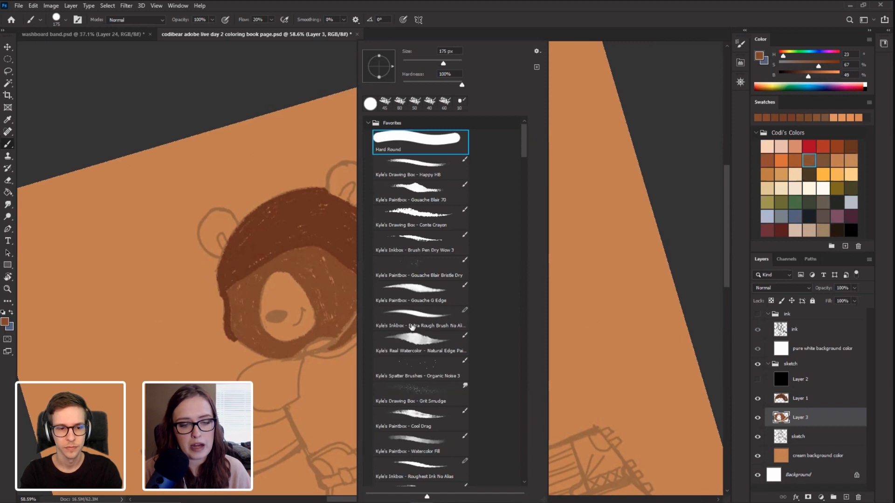
click(421, 228)
click(155, 73)
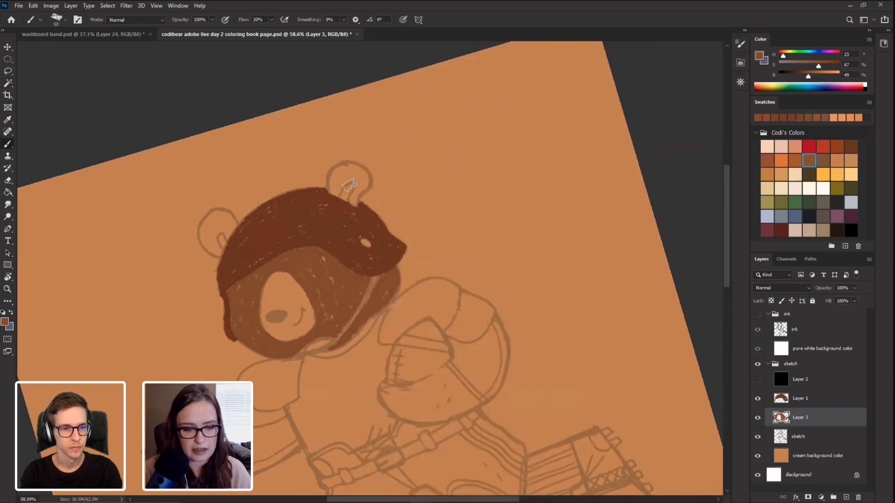
Step: Paint the bear's right-hand ear in the warm brown with a smaller brush, leaving the inner ear unpainted
key(bracketleft)
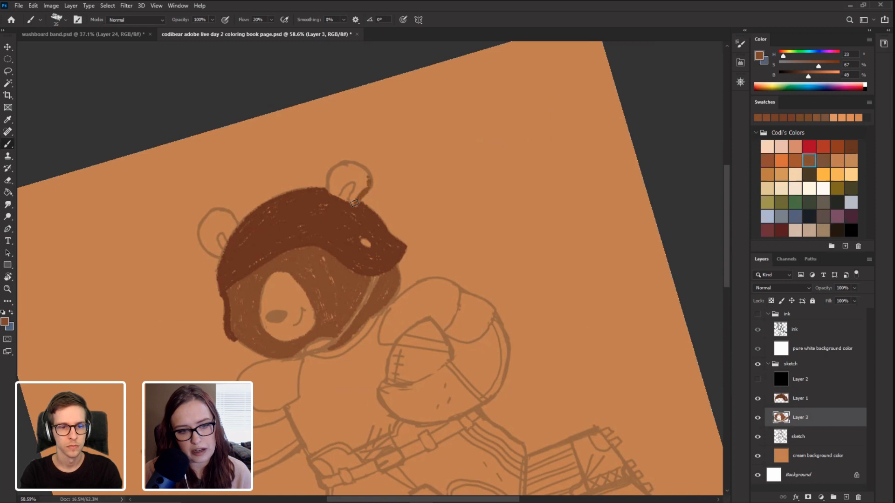
mouse_move(354, 203)
mouse_down()
mouse_move(367, 179)
mouse_move(333, 175)
mouse_move(329, 188)
mouse_move(352, 163)
mouse_move(363, 184)
mouse_move(352, 204)
mouse_up()
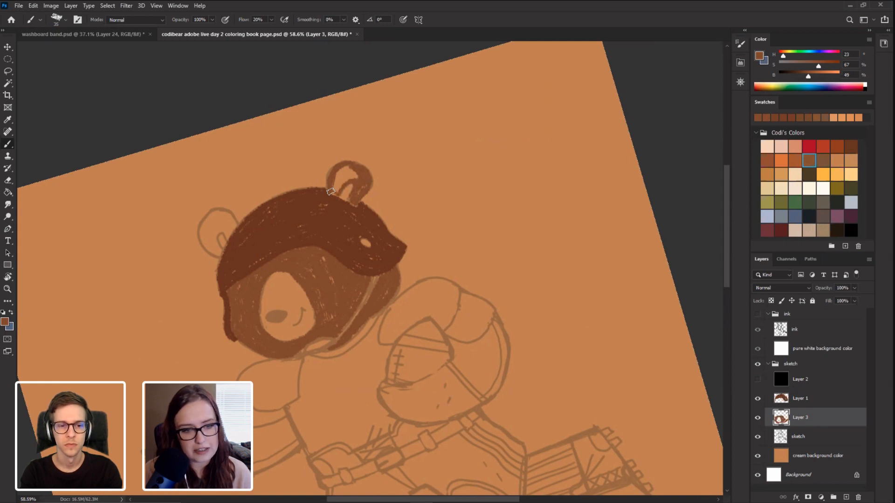
mouse_move(334, 191)
mouse_down()
mouse_move(344, 170)
mouse_move(339, 186)
mouse_move(355, 180)
mouse_up()
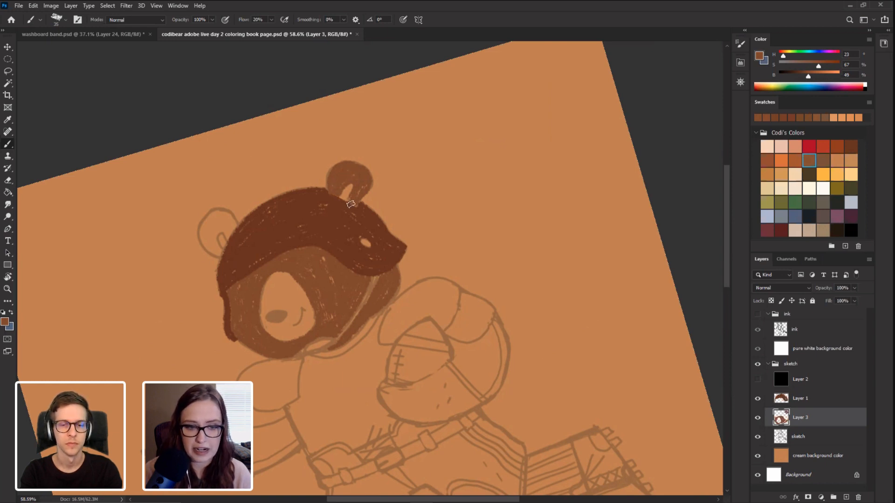
Step: Paint the bear's left-hand ear in the same brown around its unpainted inner ear and restore the upright view
key(r)
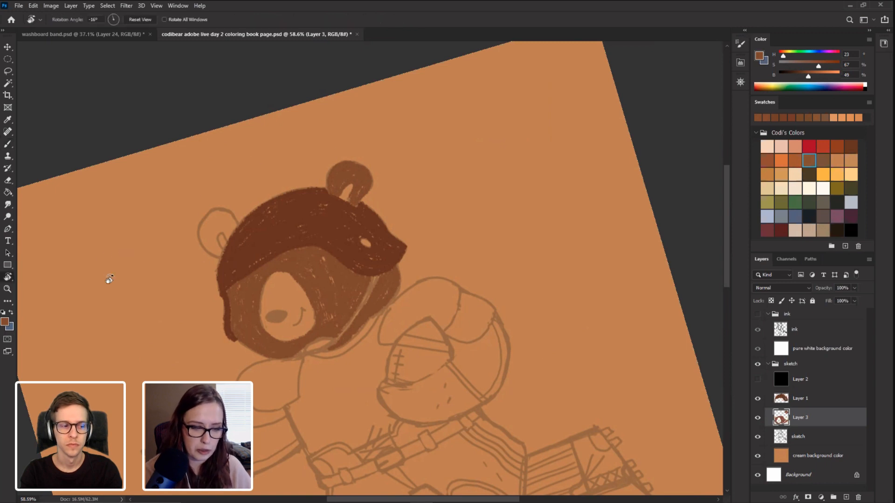
drag(110, 277, 266, 233)
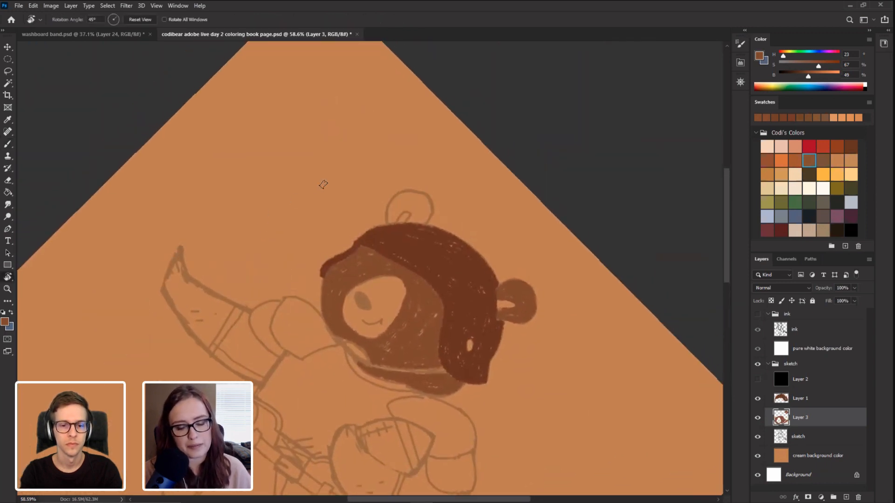
key(b)
drag(426, 213, 419, 223)
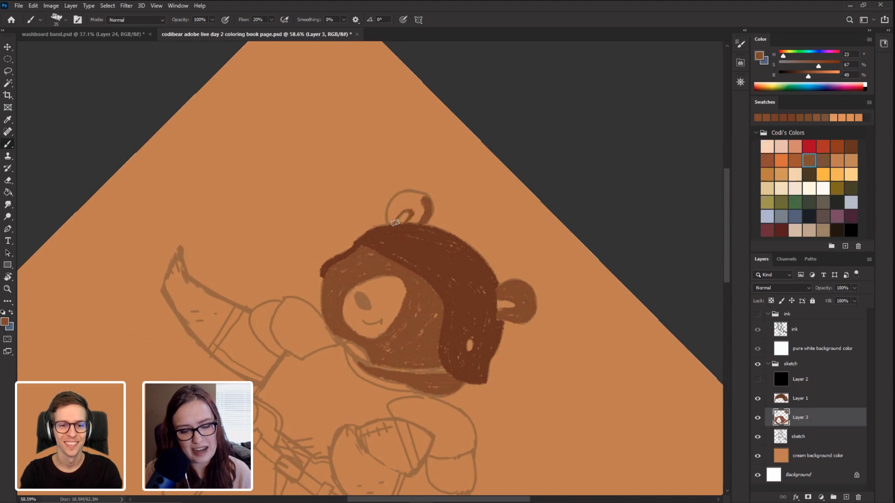
mouse_move(394, 224)
mouse_down()
mouse_move(404, 192)
mouse_move(417, 195)
mouse_up()
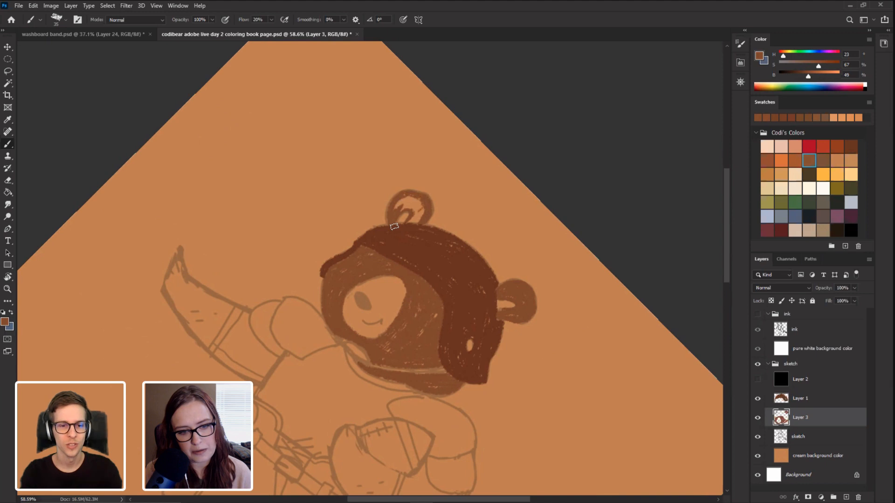
mouse_move(416, 201)
mouse_down()
mouse_move(403, 208)
mouse_move(404, 199)
mouse_up()
key(Escape)
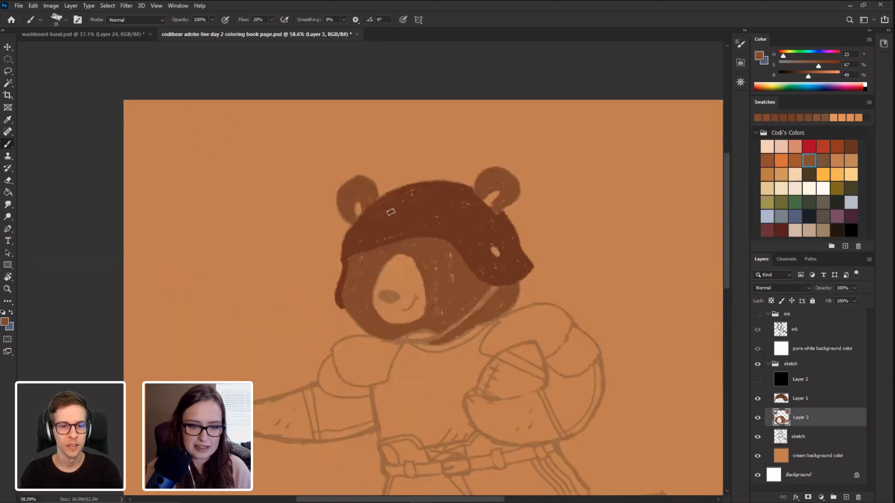
Step: Check the painted head and ears by hiding and showing Layer 3
drag(246, 244, 208, 192)
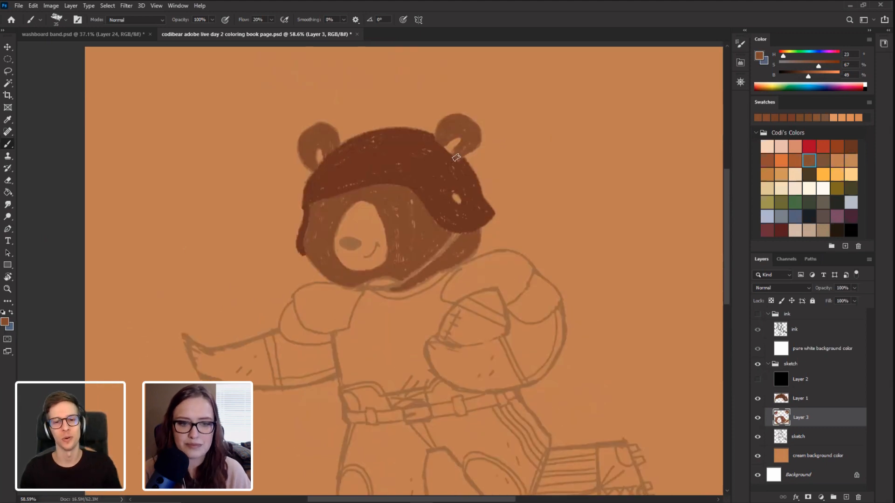
drag(211, 237, 200, 204)
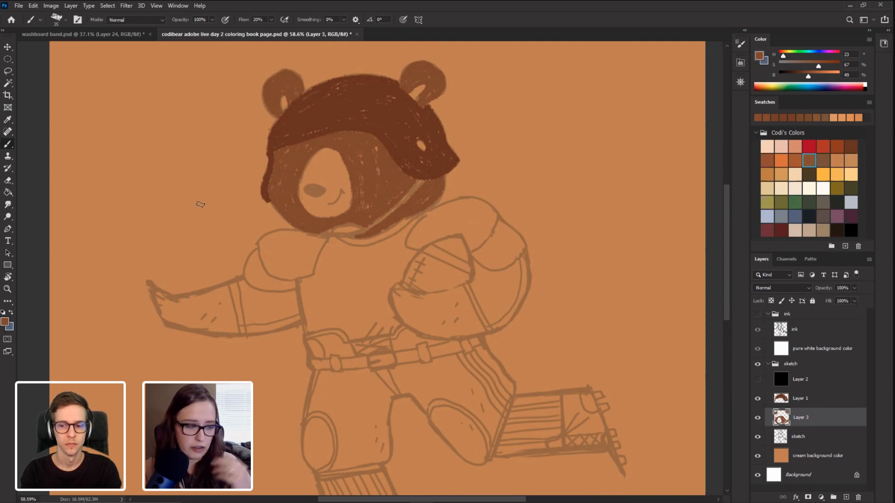
mouse_move(150, 232)
mouse_down()
mouse_move(134, 206)
mouse_move(137, 140)
mouse_move(144, 226)
mouse_move(144, 201)
mouse_move(335, 95)
mouse_move(367, 91)
mouse_up()
key(r)
drag(247, 225, 254, 303)
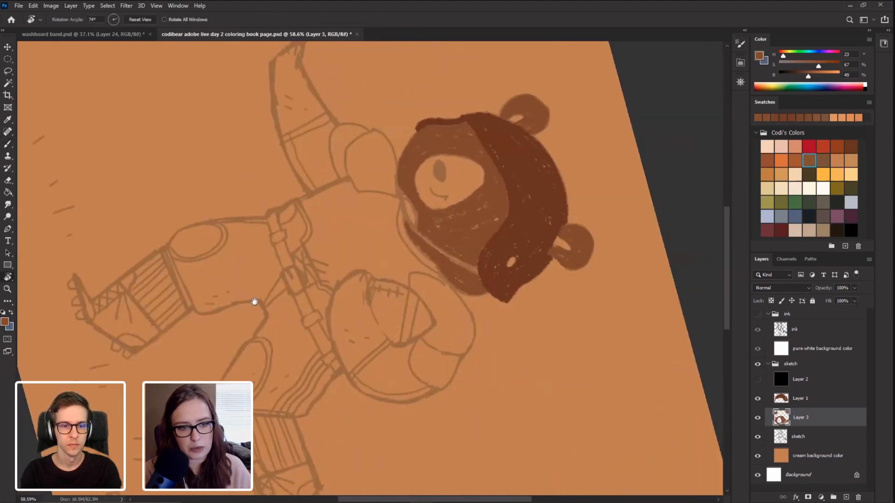
key(b)
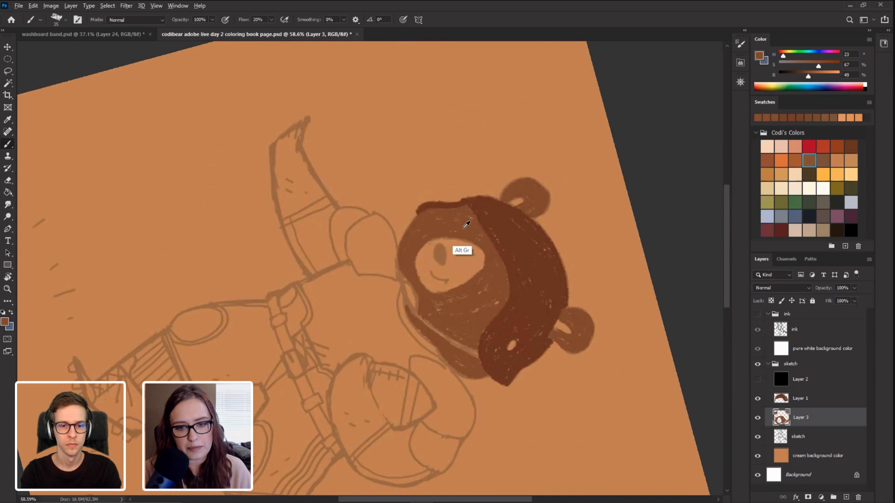
click(756, 418)
click(757, 418)
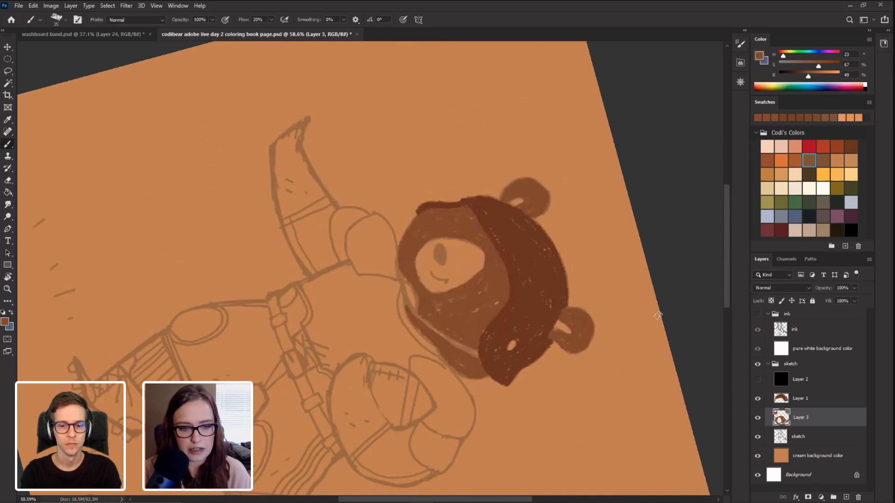
Step: Enlarge the crayon brush and add a new layer directly below Layer 3, with the canvas rotated for the outstretched arm
key(r)
mouse_move(149, 234)
mouse_down()
mouse_move(159, 150)
mouse_move(190, 174)
mouse_up()
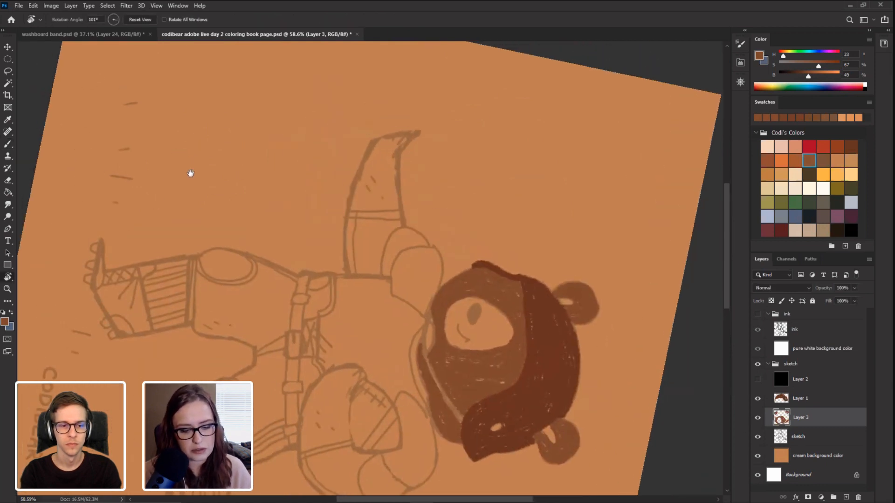
key(b)
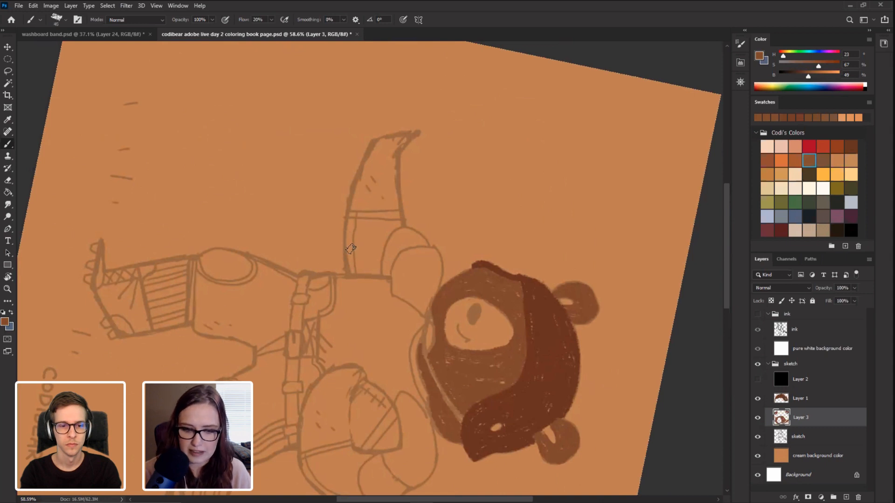
key(bracketright)
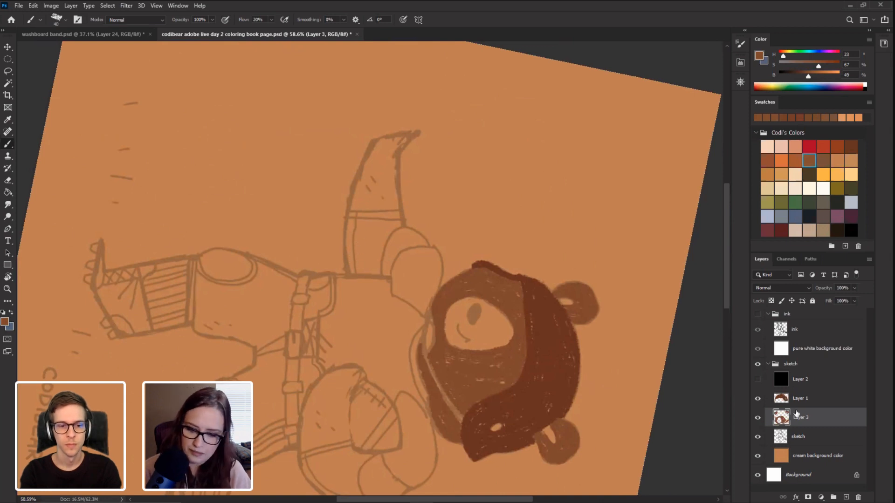
click(845, 497)
drag(776, 421, 778, 445)
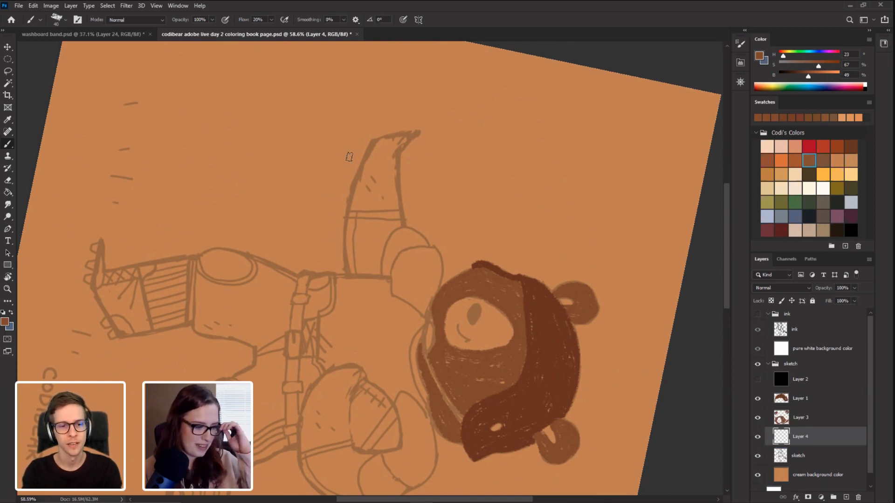
key(r)
drag(193, 157, 240, 225)
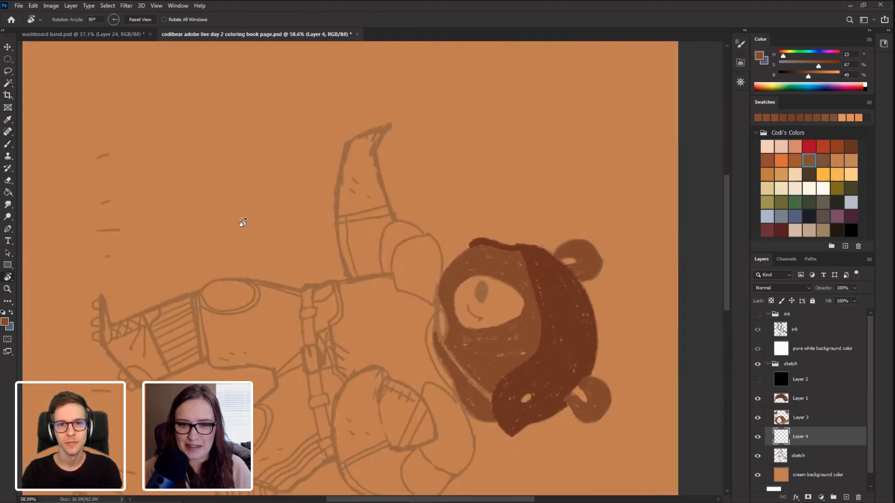
drag(205, 199, 219, 172)
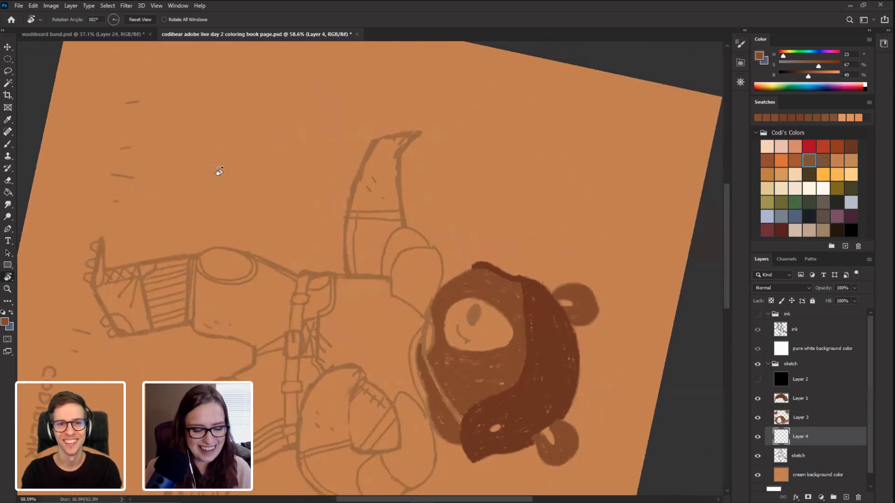
key(b)
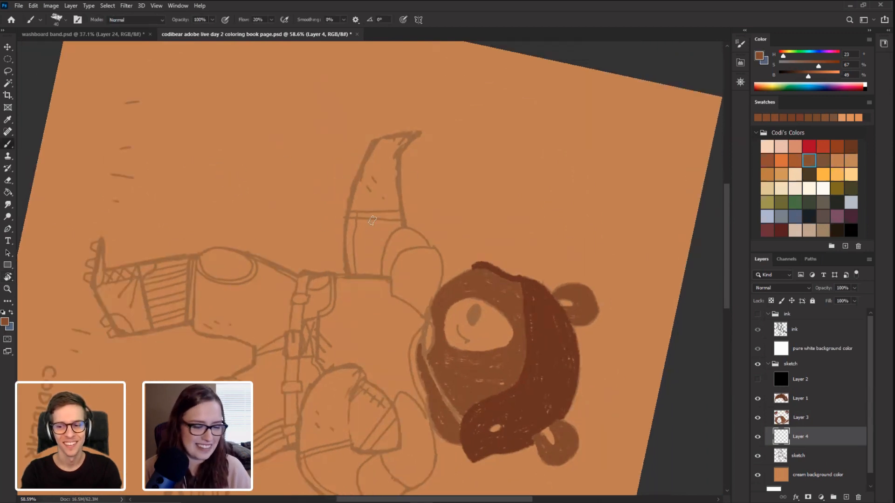
Step: Paint the bear's outstretched forearm and paw in warm brown on Layer 4, following the sketch outline
mouse_move(355, 261)
mouse_down()
mouse_move(355, 276)
mouse_move(352, 238)
mouse_move(349, 279)
mouse_move(360, 181)
mouse_move(355, 275)
mouse_move(353, 197)
mouse_up()
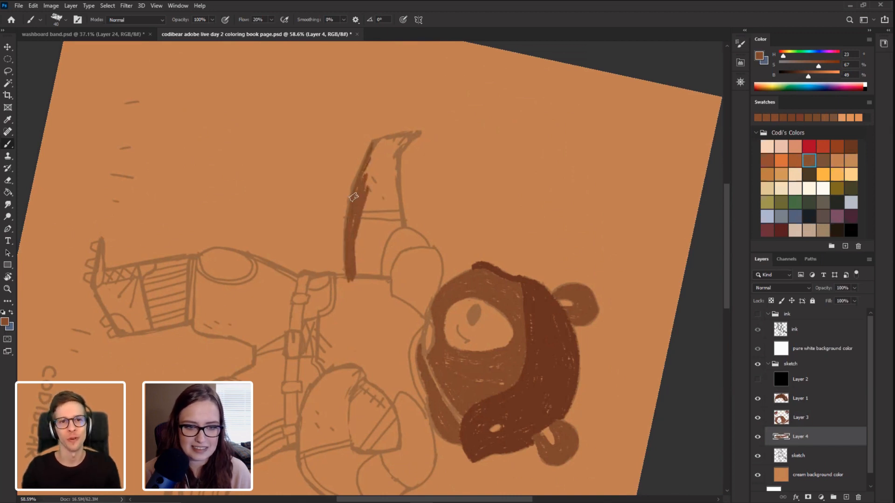
mouse_move(395, 231)
mouse_down()
mouse_move(399, 154)
mouse_move(391, 212)
mouse_move(387, 158)
mouse_move(396, 235)
mouse_move(364, 224)
mouse_move(375, 163)
mouse_move(360, 233)
mouse_move(372, 158)
mouse_move(360, 233)
mouse_up()
key(r)
drag(220, 160, 272, 199)
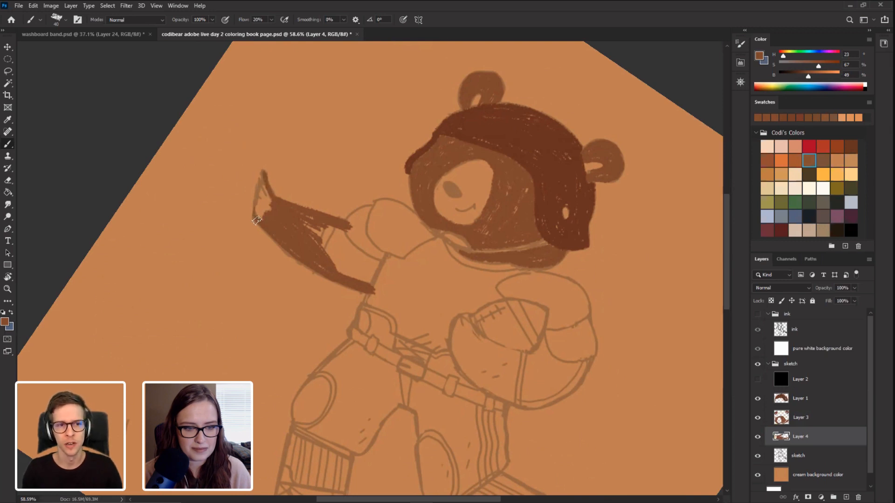
mouse_move(256, 220)
mouse_down()
mouse_move(262, 196)
mouse_move(256, 220)
mouse_up()
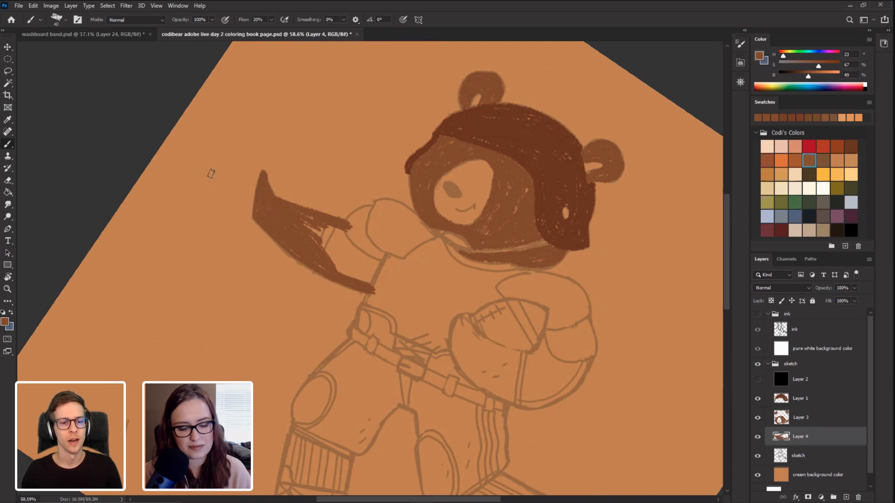
Step: Erase the brown overlapping the shoulder pad and paint the arm's upper edge along the pad's curve
key(r)
drag(128, 216, 223, 319)
key(b)
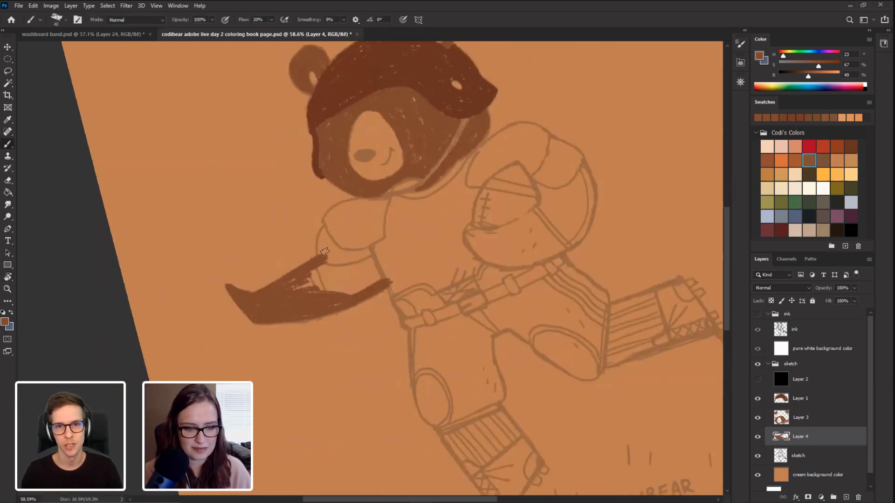
key(r)
mouse_move(169, 317)
mouse_down()
mouse_move(175, 334)
mouse_move(373, 410)
mouse_up()
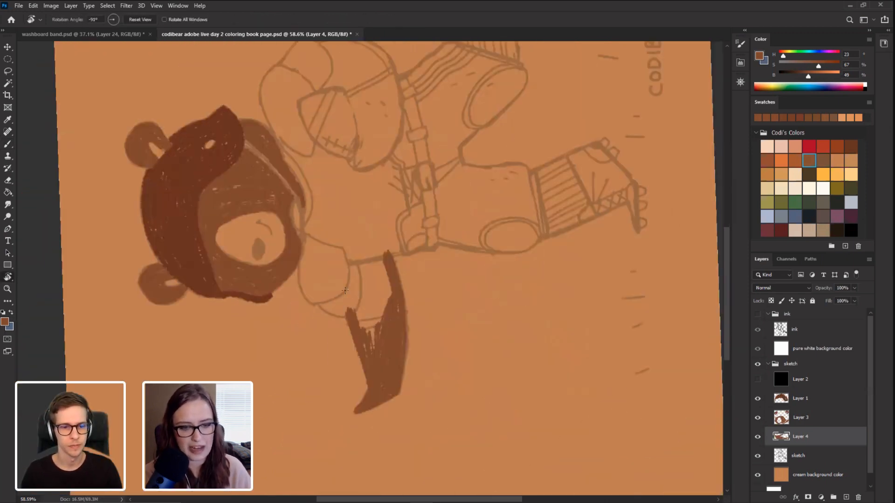
key(e)
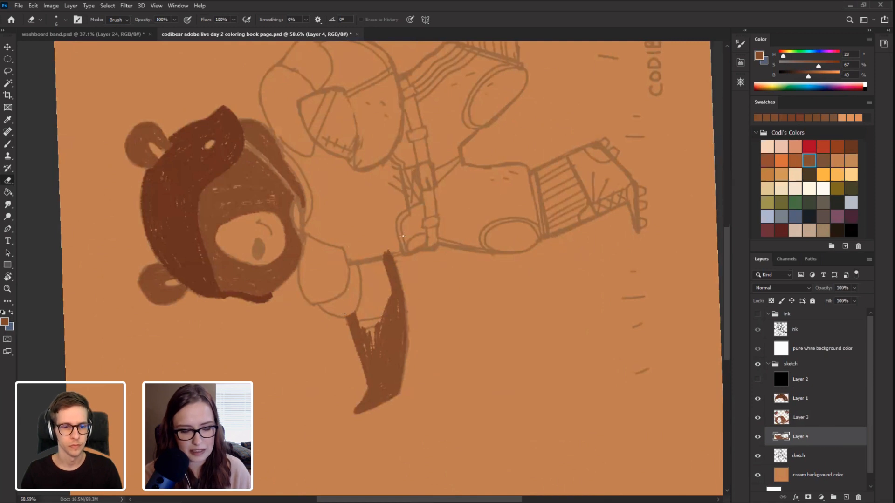
key(b)
drag(367, 303, 361, 321)
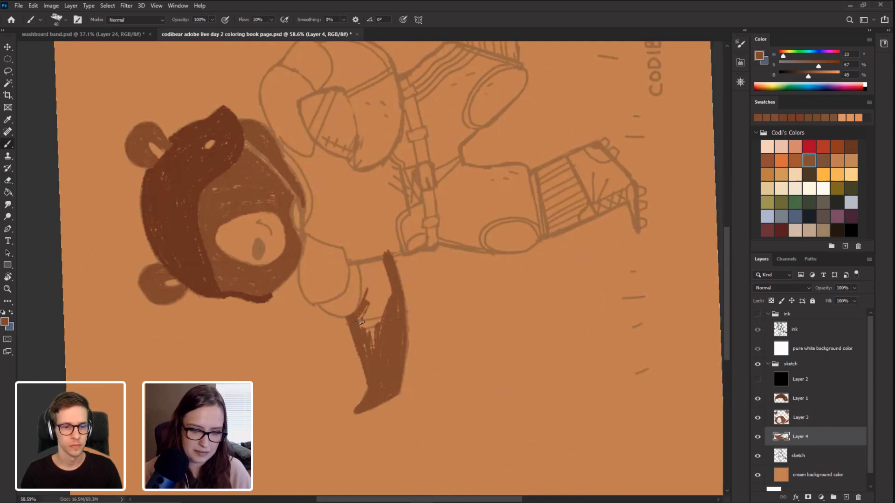
drag(285, 269, 270, 210)
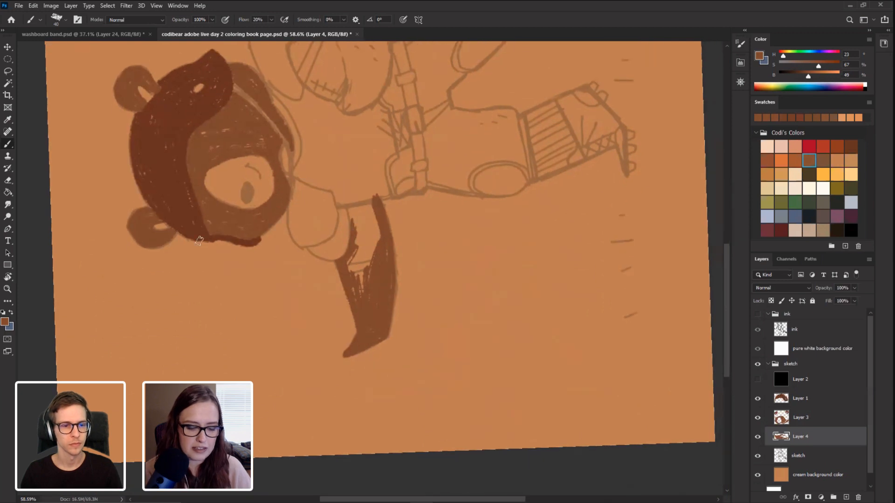
Step: Erase the brown that extends past the side of the torso at the lower end of the arm
key(r)
mouse_move(199, 239)
mouse_down()
mouse_move(218, 114)
mouse_move(360, 69)
mouse_move(405, 212)
mouse_up()
key(e)
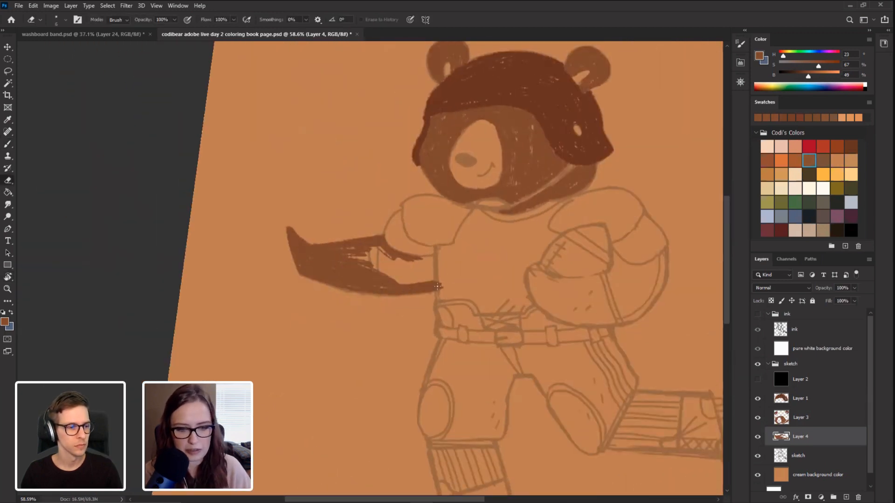
key(r)
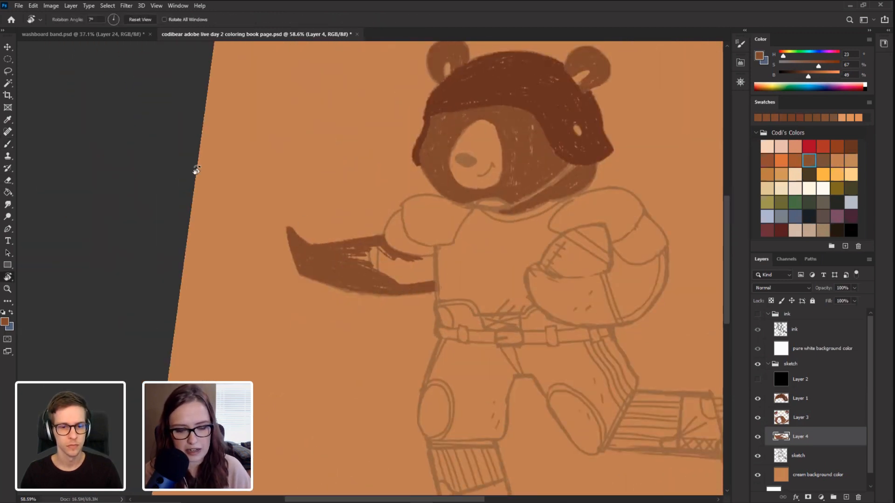
mouse_move(195, 167)
mouse_down()
mouse_move(195, 118)
mouse_move(163, 229)
mouse_move(242, 109)
mouse_up()
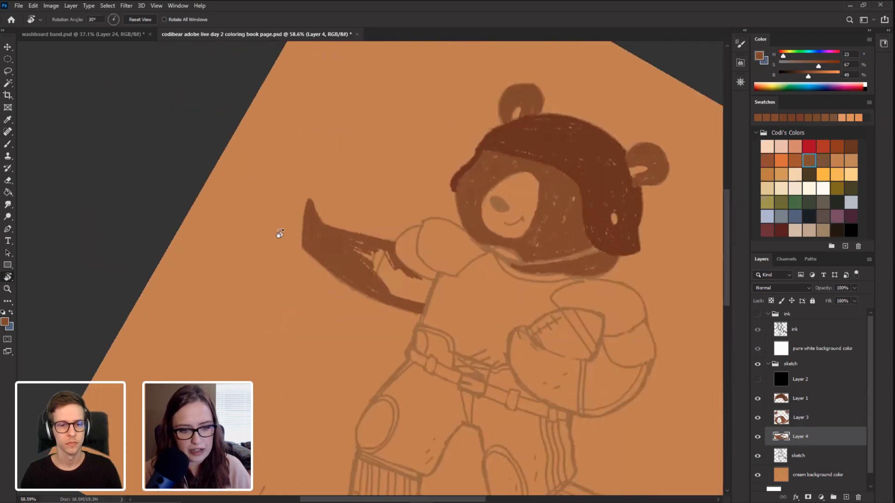
Step: Compare the arm with the sketch by hiding and showing Layer 4, and fill its remaining area in warm brown
click(756, 438)
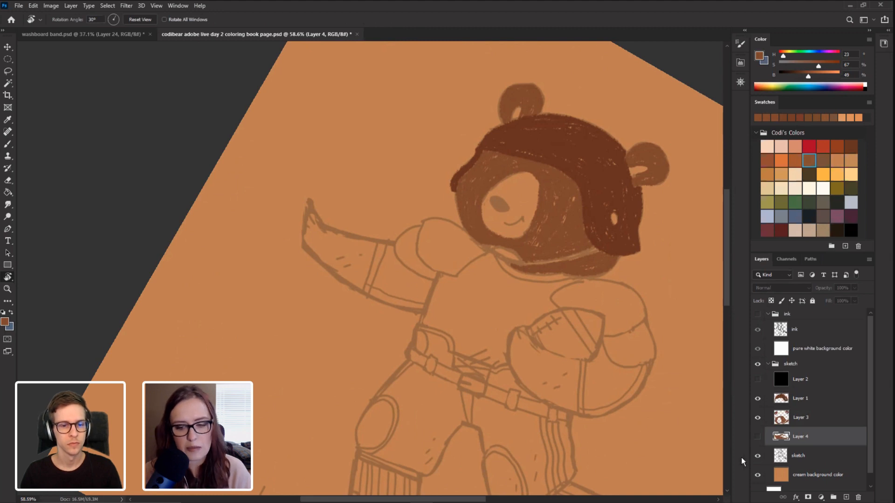
click(755, 437)
mouse_move(189, 195)
mouse_down()
mouse_move(289, 415)
mouse_move(381, 317)
mouse_move(368, 280)
mouse_move(348, 285)
mouse_move(354, 291)
mouse_move(374, 220)
mouse_move(386, 217)
mouse_move(370, 223)
mouse_move(380, 209)
mouse_up()
key(b)
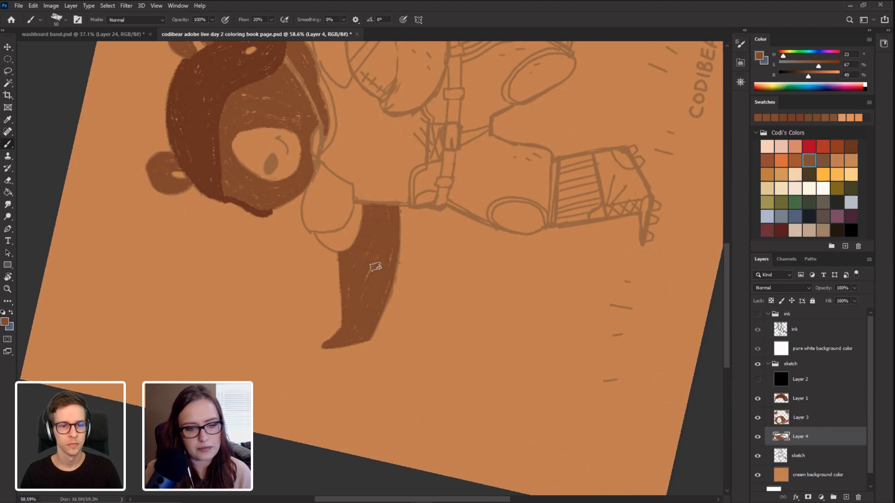
key(Escape)
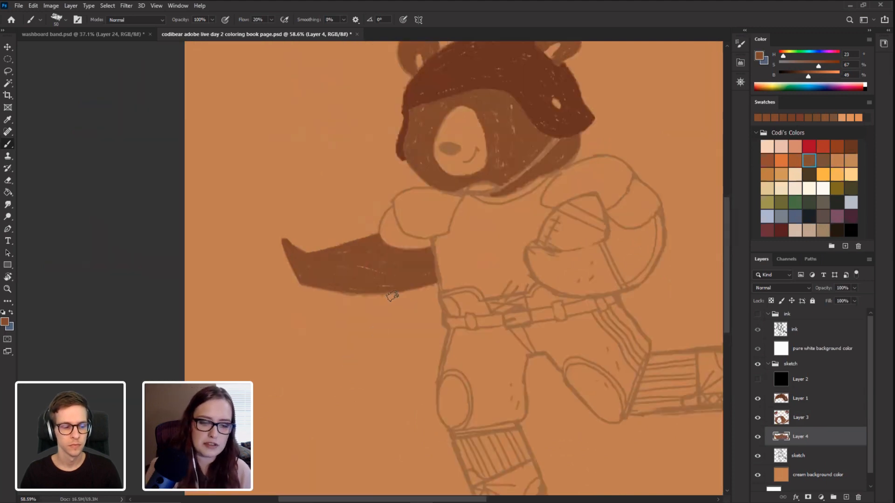
Step: Add a new layer clipped to Layer 4 and check the arm by toggling Layer 4's visibility
click(846, 498)
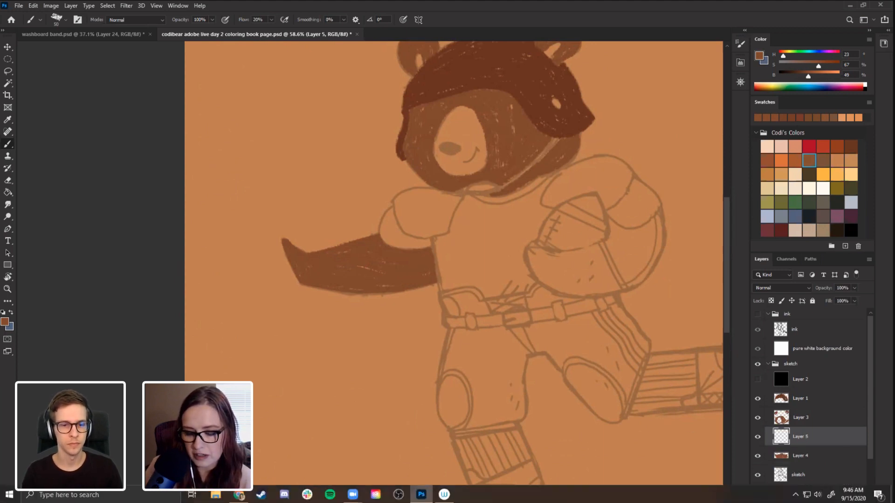
alt+click(834, 445)
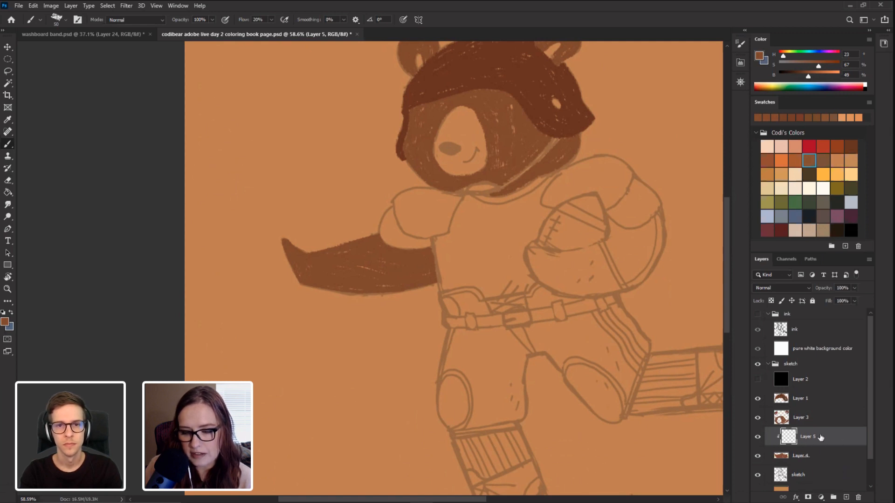
click(758, 456)
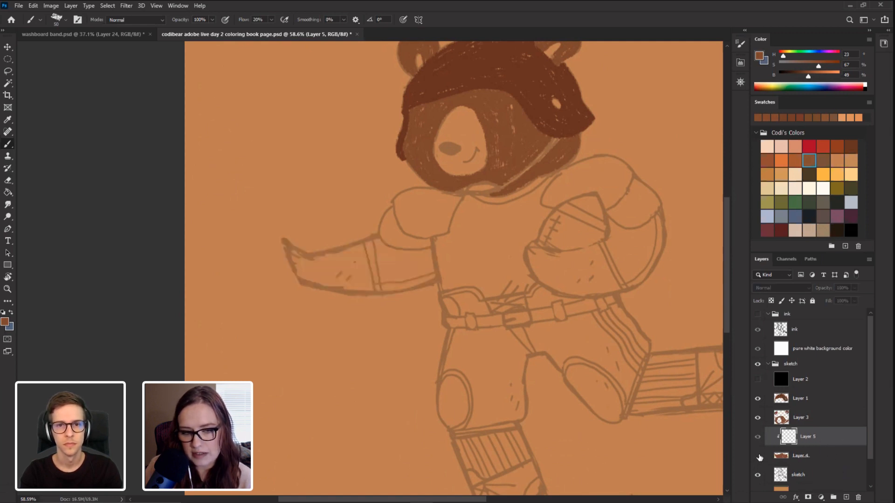
click(757, 456)
click(758, 456)
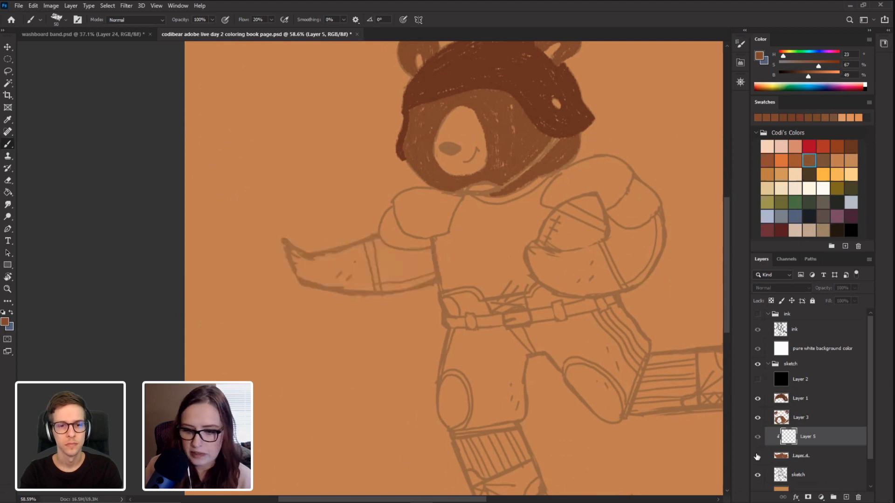
click(758, 457)
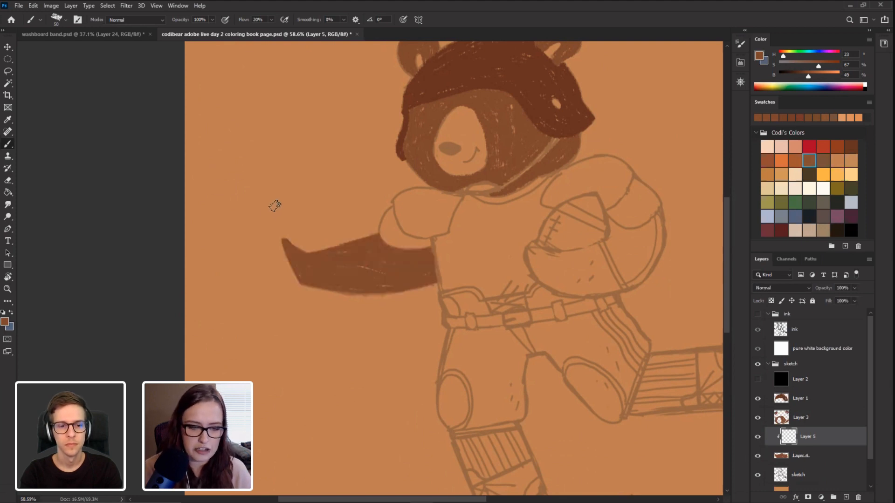
Step: Choose the golden yellow swatch and lower Layer 4's opacity to 67% to reveal the sleeve lines, leaving Layer 5 active
drag(286, 208, 232, 200)
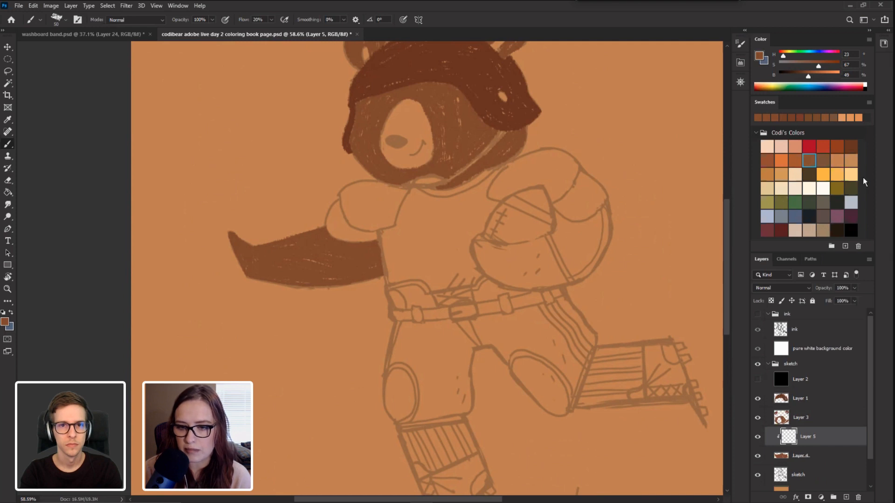
click(825, 176)
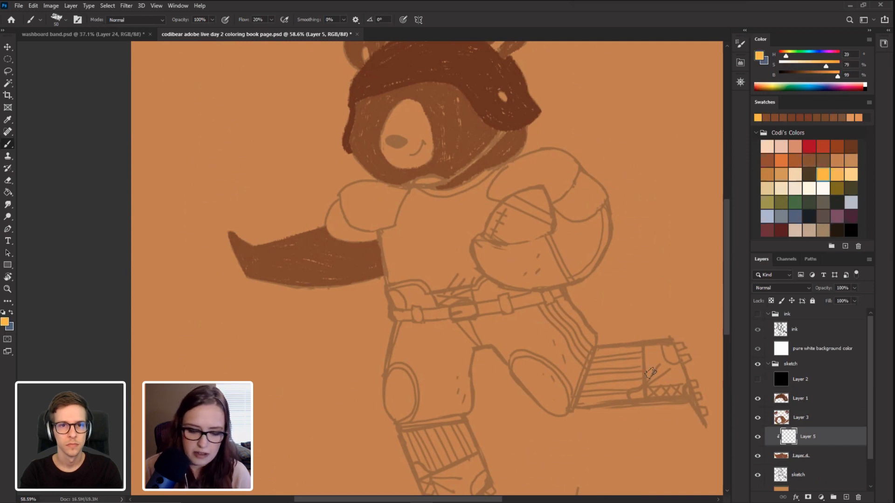
key(r)
drag(129, 273, 160, 214)
key(b)
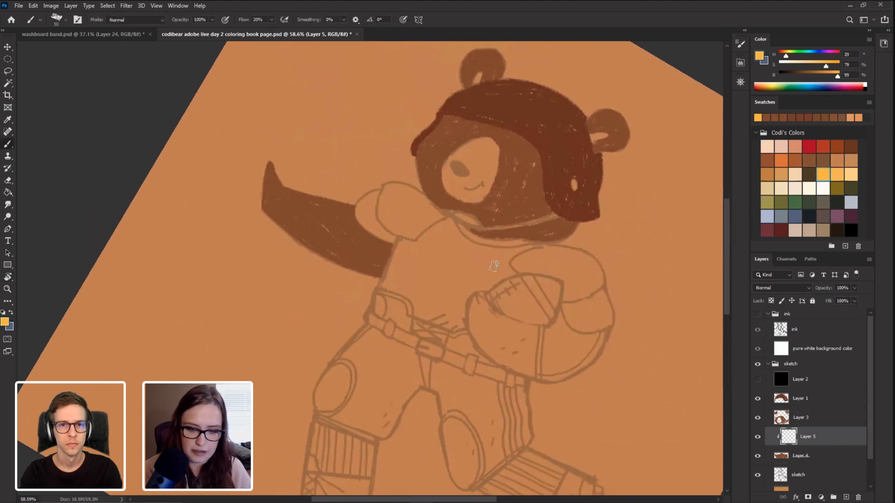
click(820, 456)
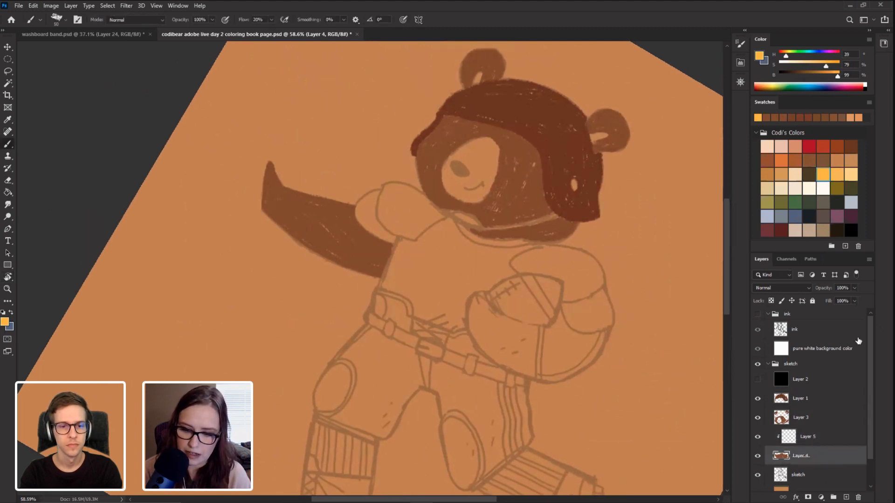
drag(845, 298, 844, 298)
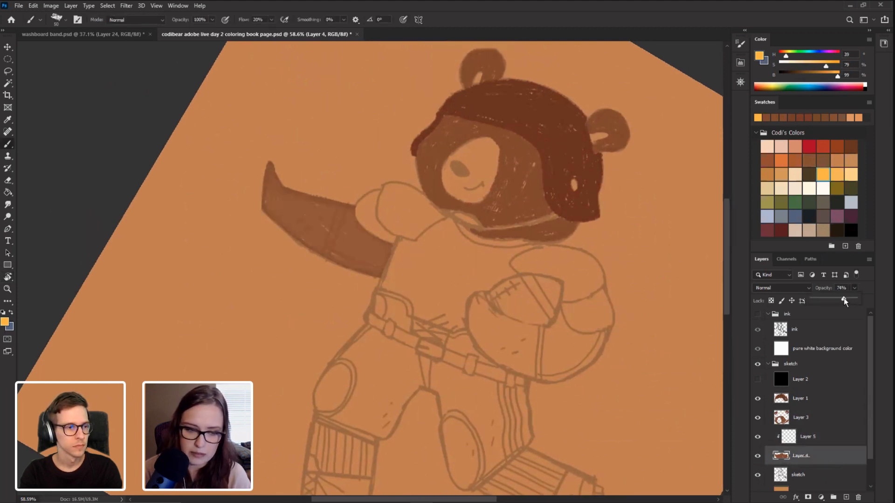
click(820, 443)
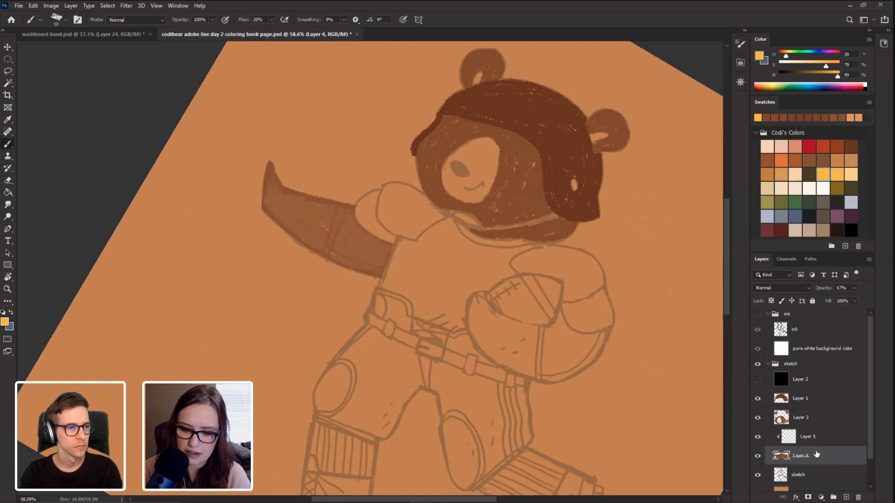
click(820, 438)
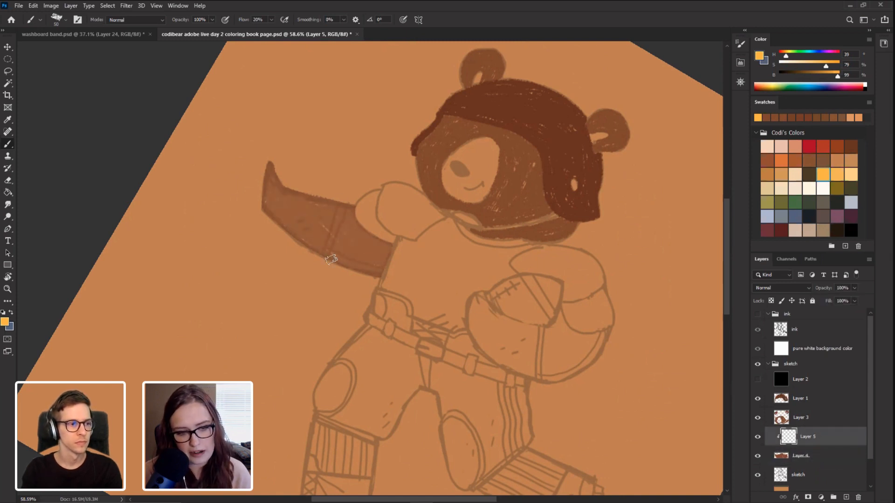
Step: Paint the outstretched arm's sleeve golden yellow on the clipped Layer 5 and restore Layer 4's opacity to 100%
drag(351, 206, 329, 264)
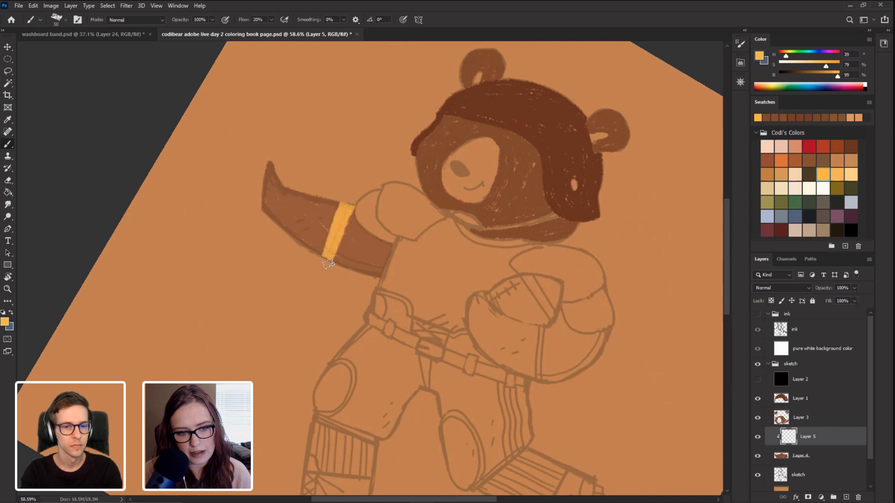
mouse_move(335, 233)
mouse_down()
mouse_move(384, 259)
mouse_move(385, 276)
mouse_up()
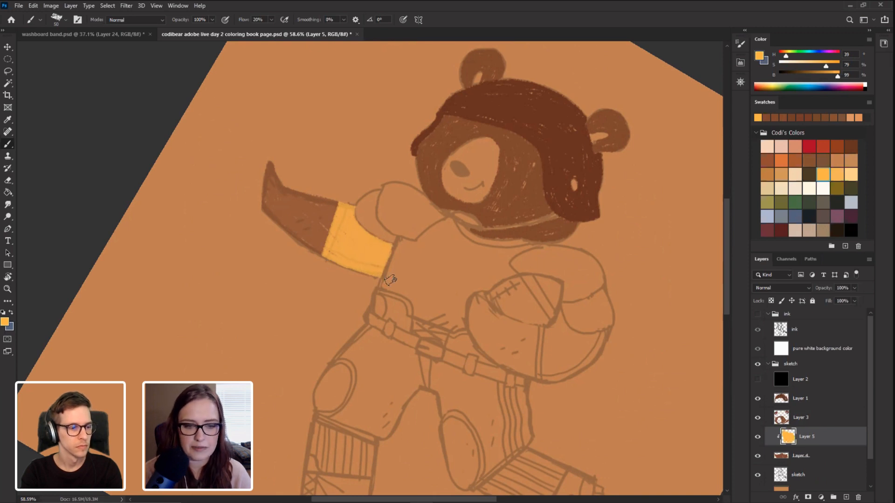
click(825, 459)
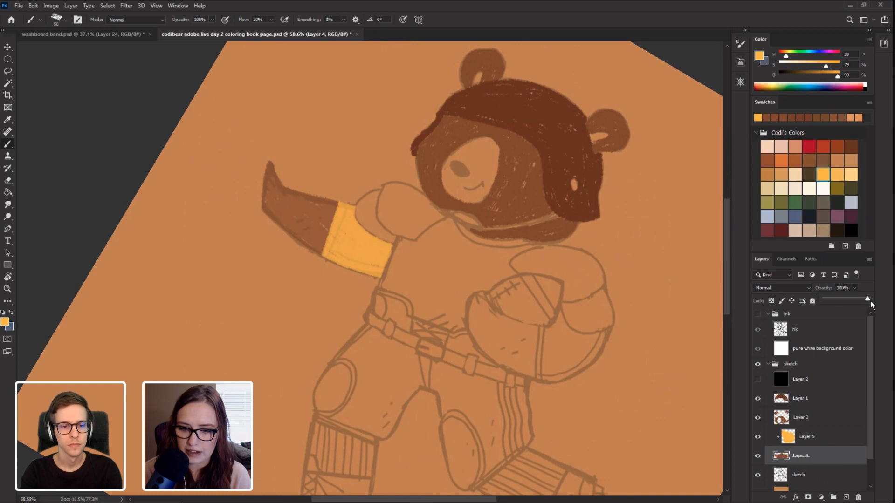
click(121, 113)
key(Escape)
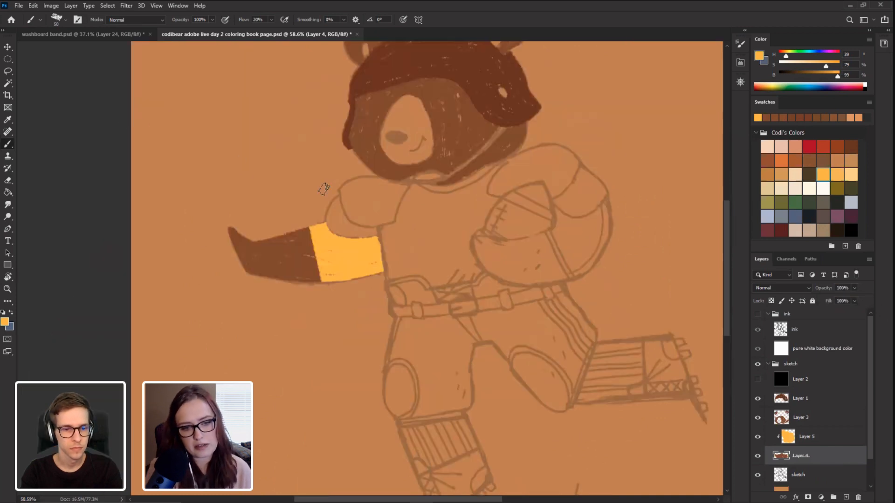
Step: Repaint the sleeve in dark olive green with Layer 5's transparent pixels locked, and save the document
drag(622, 272, 464, 273)
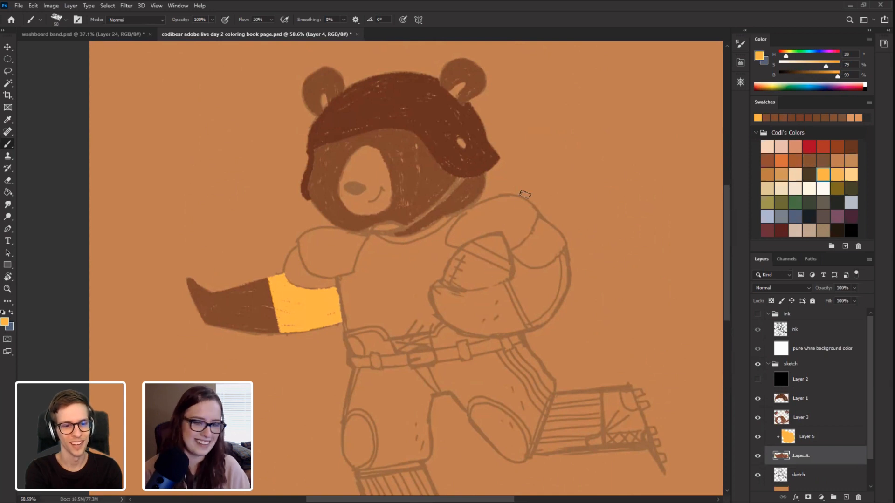
click(838, 188)
click(850, 189)
key(alt+bracketright)
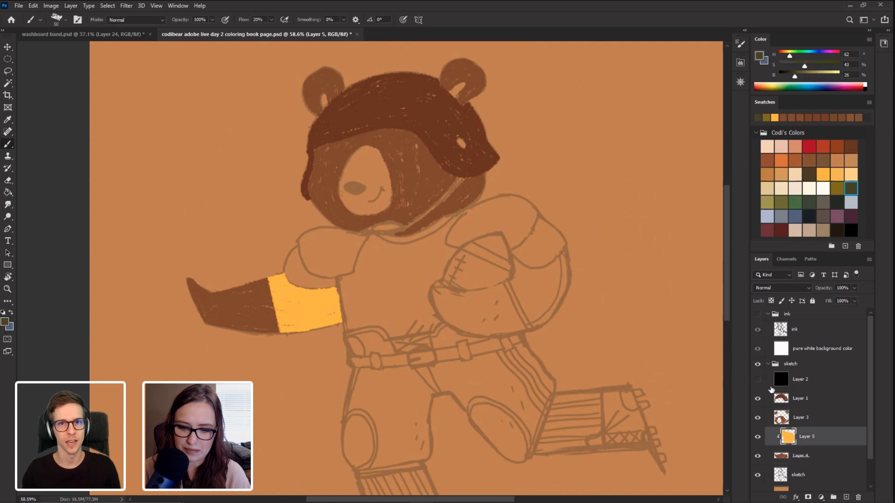
mouse_move(296, 303)
mouse_down()
mouse_move(294, 331)
mouse_move(279, 326)
mouse_move(299, 333)
mouse_move(336, 326)
mouse_up()
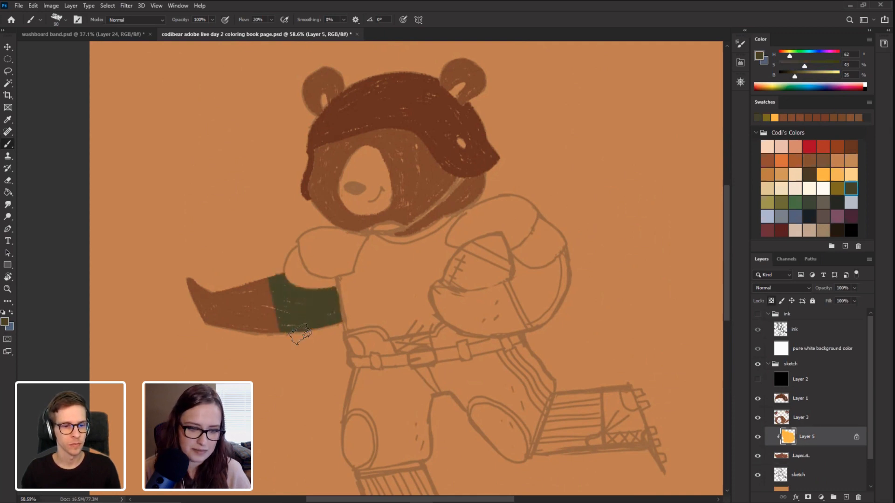
mouse_move(175, 321)
mouse_down()
mouse_move(150, 250)
mouse_move(158, 339)
mouse_up()
key(ctrl+s)
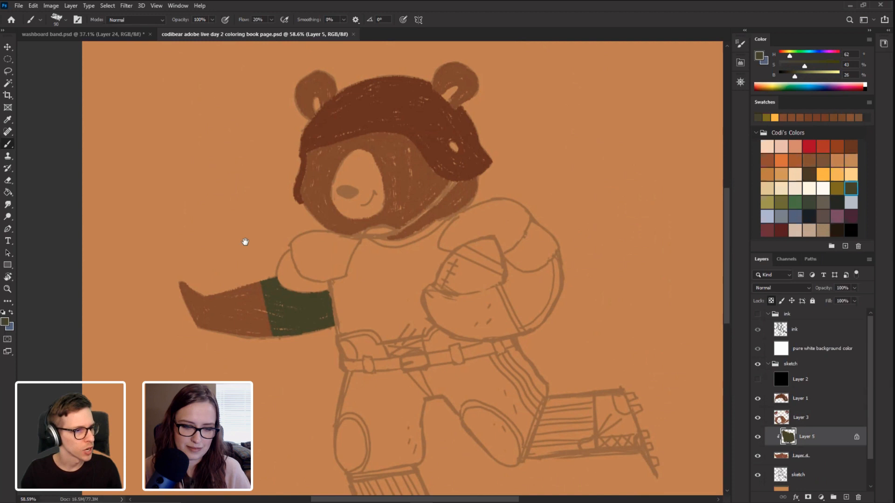
drag(244, 242, 250, 292)
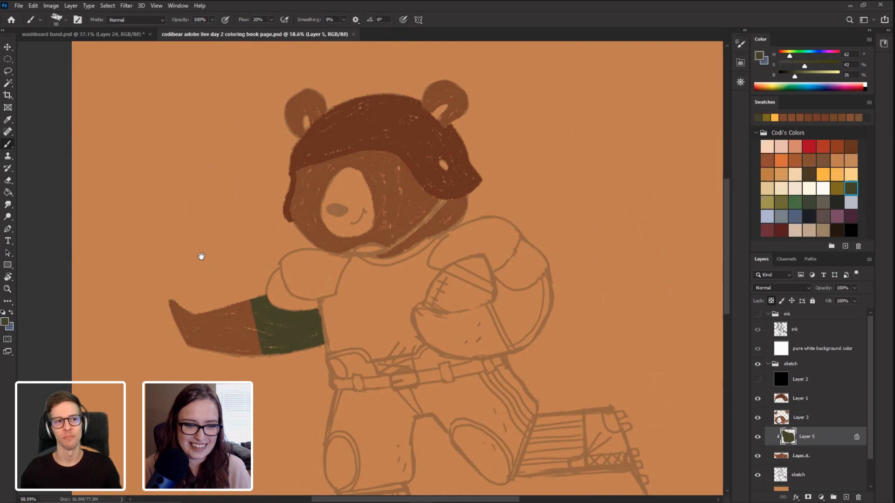
Step: Unlock the transparent pixels on Layer 5
drag(200, 256, 174, 181)
key(r)
drag(326, 188, 352, 185)
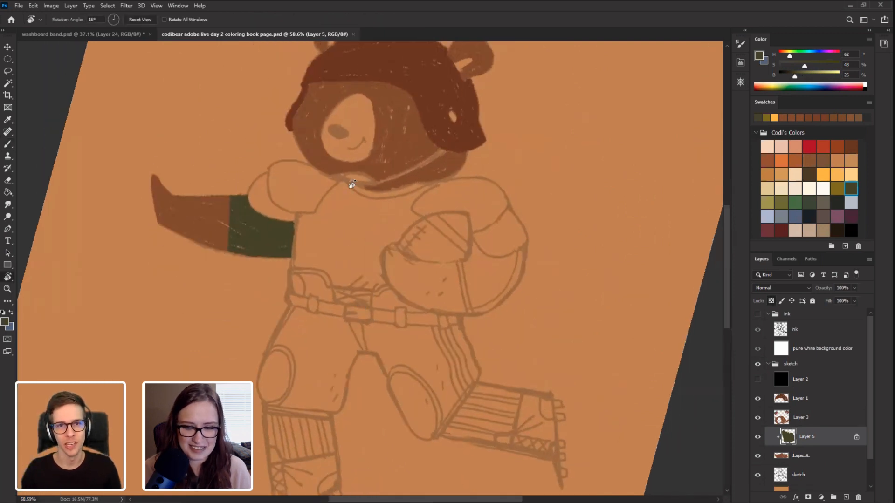
click(769, 302)
key(b)
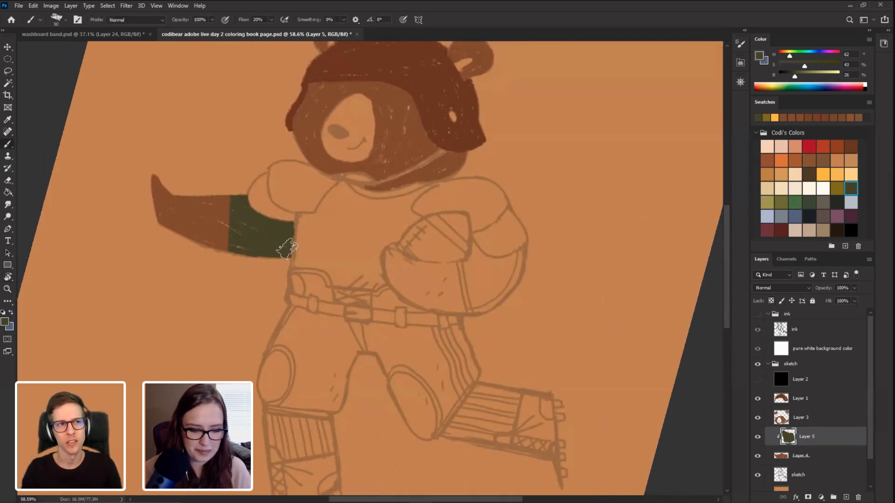
Step: With a smaller brush, paint the jersey's lower edge above the belt on Layer 4 in brown sampled from the arm
key(r)
mouse_move(202, 192)
mouse_down()
mouse_move(236, 315)
mouse_move(248, 268)
mouse_up()
key(b)
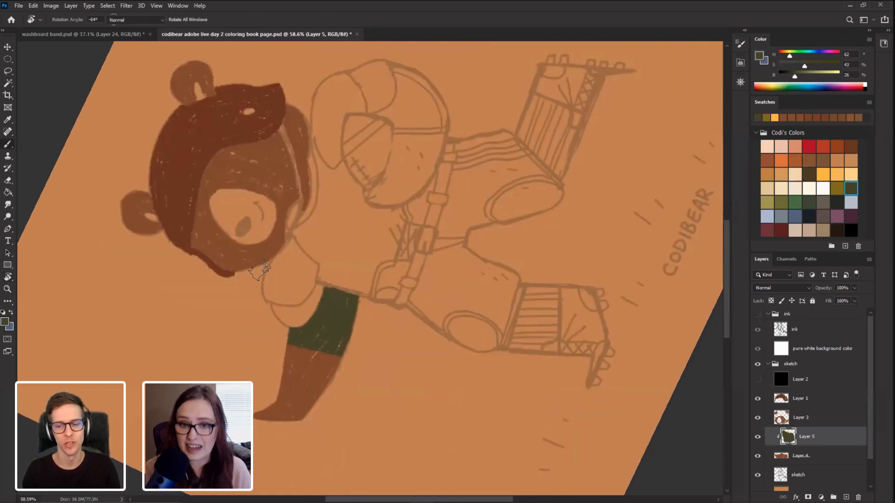
key(bracketleft)
key(bracketleft)
key(bracketleft)
key(bracketleft)
key(bracketleft)
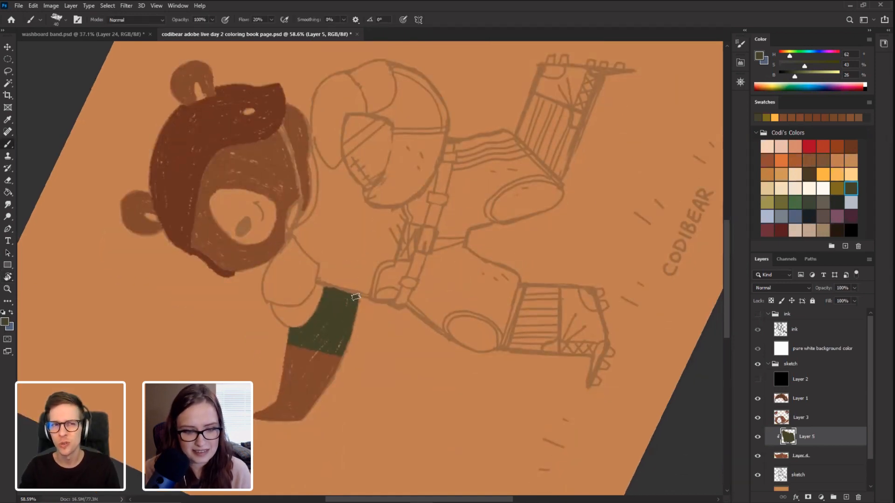
key(bracketright)
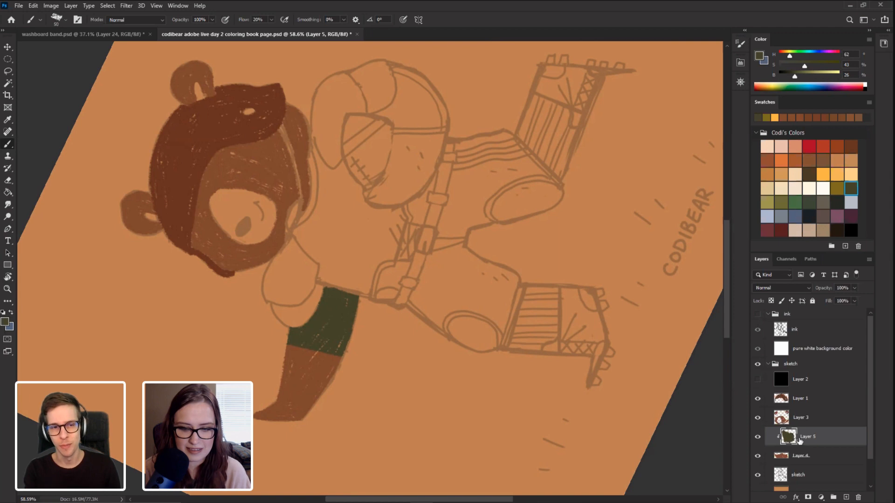
click(803, 456)
alt+click(303, 362)
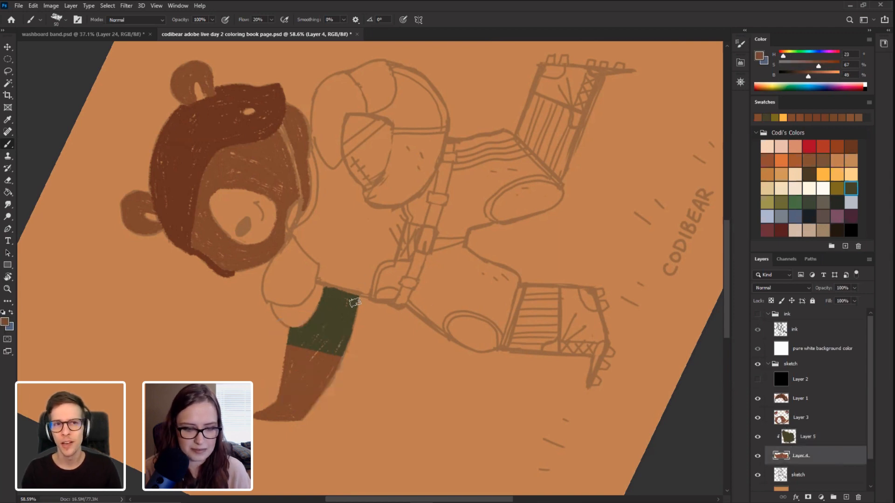
mouse_move(361, 286)
mouse_down()
mouse_move(354, 303)
mouse_move(368, 295)
mouse_move(373, 268)
mouse_move(363, 283)
mouse_up()
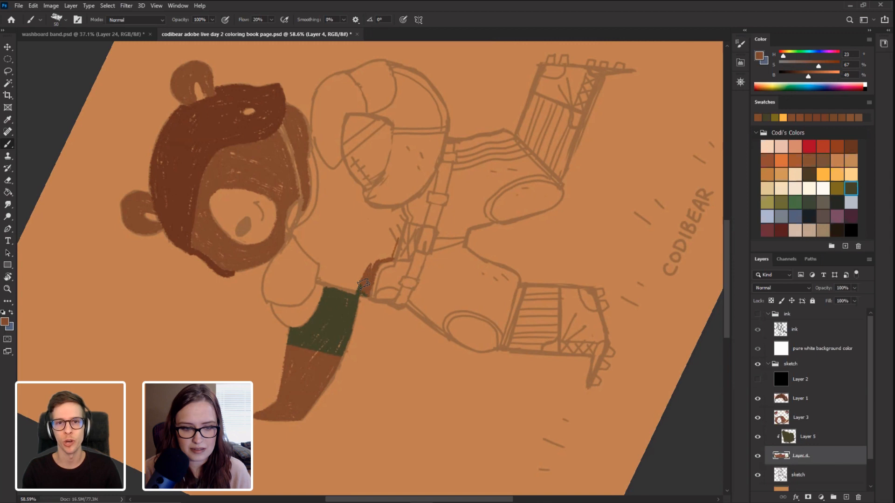
mouse_move(398, 240)
mouse_down()
mouse_move(402, 225)
mouse_move(385, 258)
mouse_move(378, 233)
mouse_move(364, 274)
mouse_move(375, 236)
mouse_up()
Step: Paint the outer edge of the outstretched arm's shoulder in the same brown on Layer 4
key(r)
mouse_move(220, 296)
mouse_down()
mouse_move(156, 238)
mouse_move(314, 89)
mouse_move(357, 93)
mouse_up()
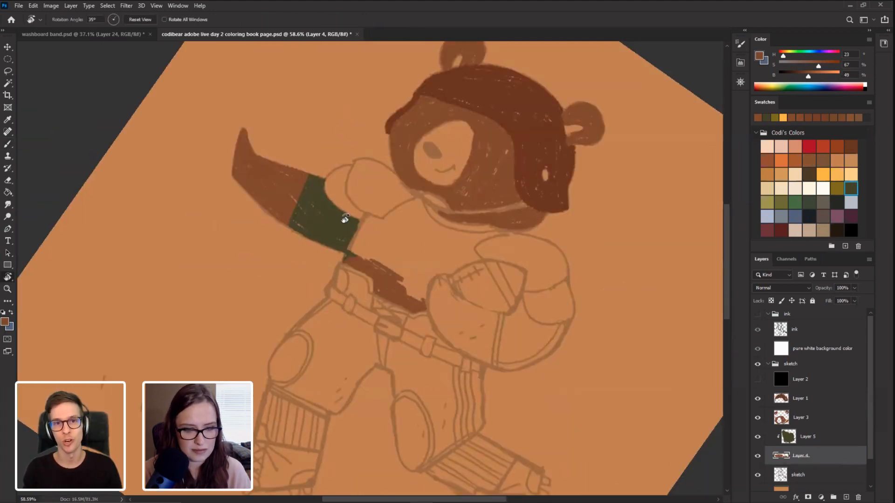
drag(174, 194, 278, 278)
key(b)
drag(269, 239, 278, 278)
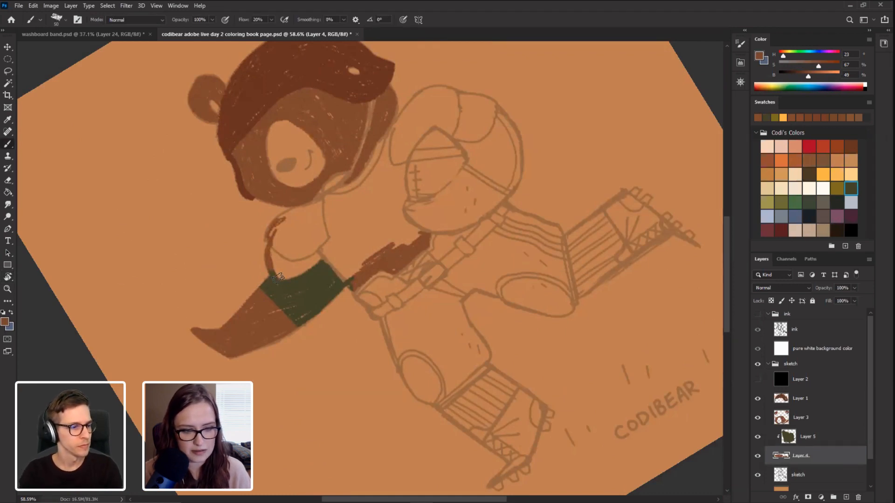
Step: Extend the brown on Layer 4 along the shoulder and neckline, up onto the shoulder of the arm holding the football
key(r)
mouse_move(144, 239)
mouse_down()
mouse_move(214, 350)
mouse_move(286, 325)
mouse_move(284, 285)
mouse_up()
key(b)
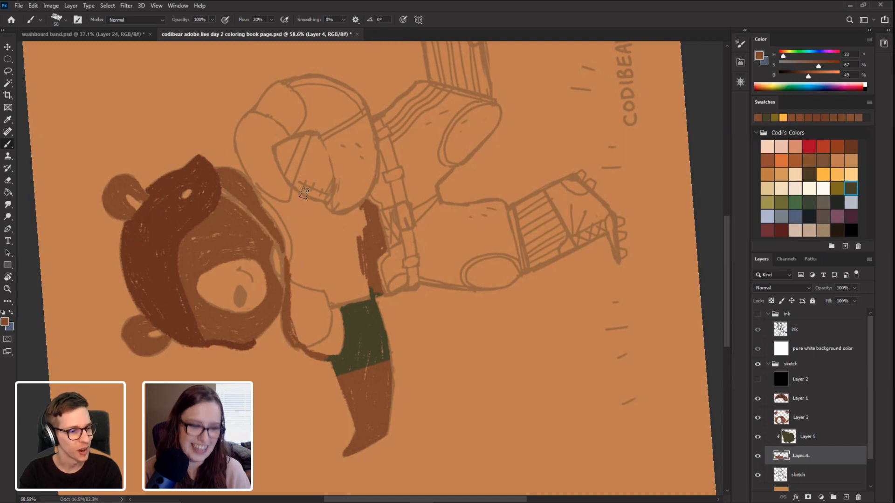
drag(292, 274, 289, 238)
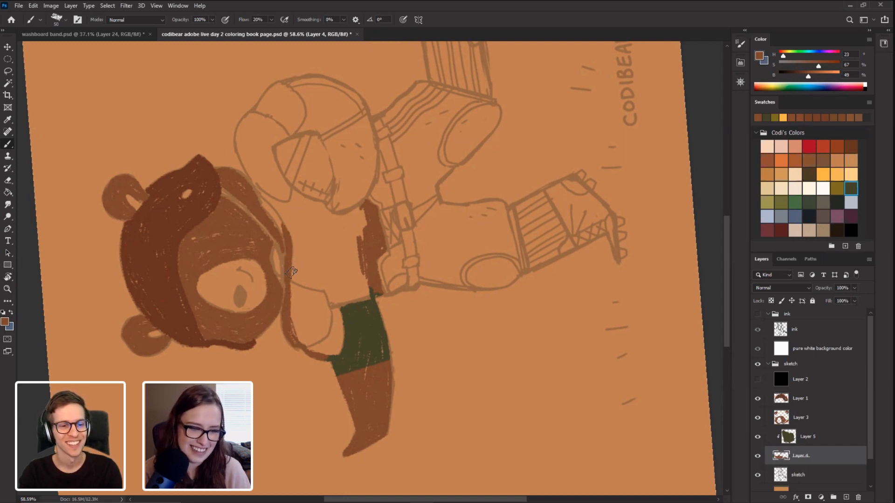
mouse_move(291, 272)
mouse_down()
mouse_move(240, 155)
mouse_move(280, 216)
mouse_move(282, 171)
mouse_move(288, 181)
mouse_move(263, 140)
mouse_move(256, 175)
mouse_move(245, 143)
mouse_move(248, 177)
mouse_up()
Step: Outline the torso beside the football and tucked arm, and fill the whole chest and near shoulder brown on Layer 4
key(r)
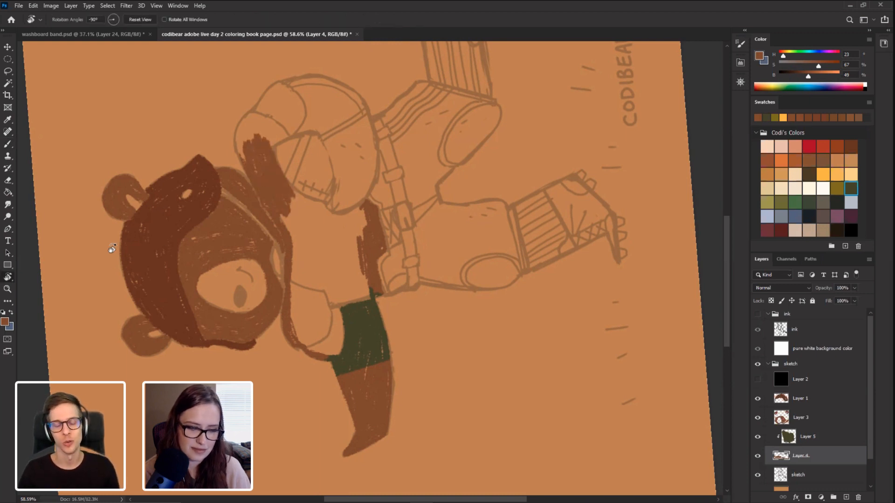
mouse_move(110, 249)
mouse_down()
mouse_move(196, 117)
mouse_move(380, 259)
mouse_up()
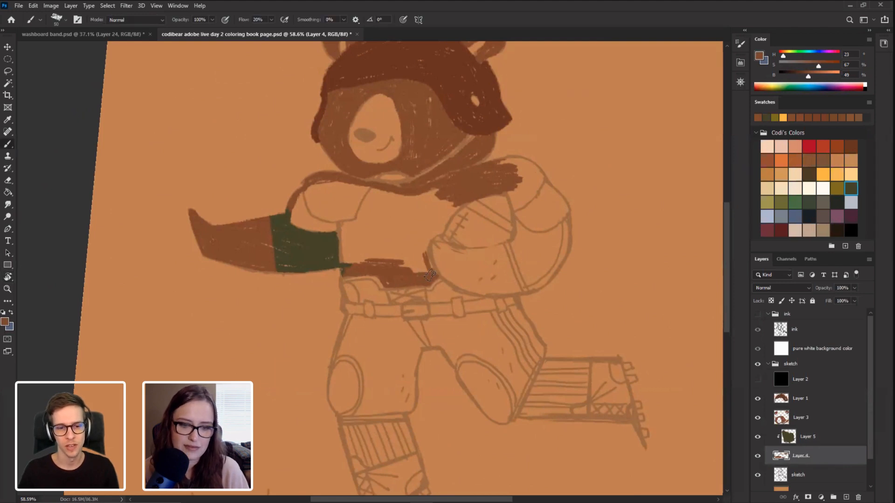
drag(436, 228, 425, 248)
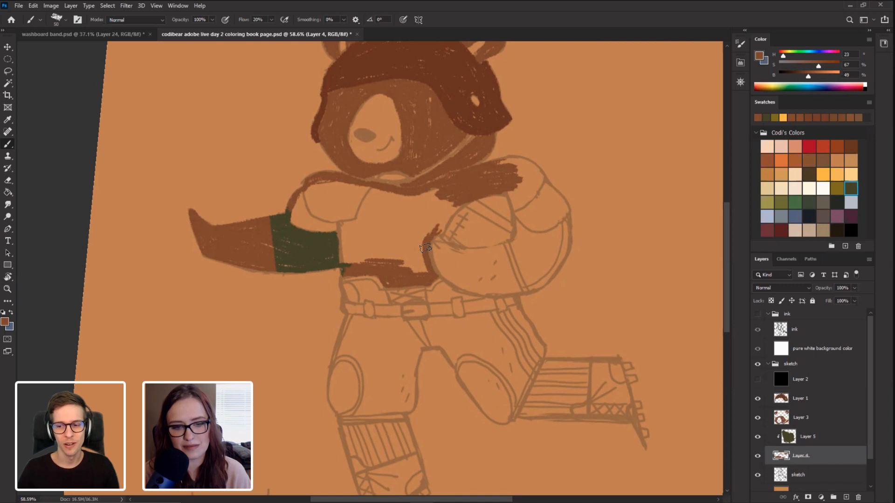
drag(448, 217, 442, 229)
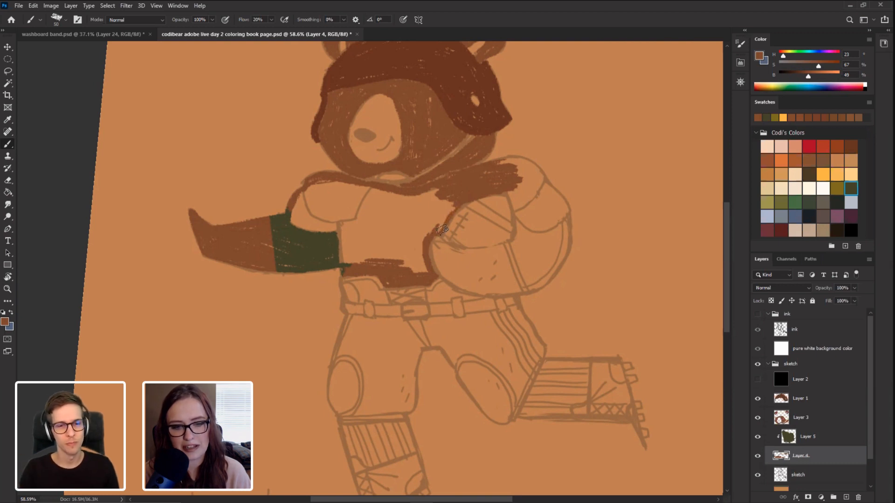
mouse_move(442, 230)
mouse_down()
mouse_move(425, 240)
mouse_move(419, 195)
mouse_up()
mouse_move(402, 243)
mouse_down()
mouse_move(417, 263)
mouse_move(395, 278)
mouse_move(417, 193)
mouse_up()
mouse_move(345, 223)
mouse_down()
mouse_move(352, 266)
mouse_move(315, 186)
mouse_move(302, 191)
mouse_move(294, 219)
mouse_move(311, 227)
mouse_move(323, 226)
mouse_move(318, 212)
mouse_move(332, 189)
mouse_move(356, 186)
mouse_move(377, 192)
mouse_move(400, 232)
mouse_move(385, 198)
mouse_move(412, 237)
mouse_up()
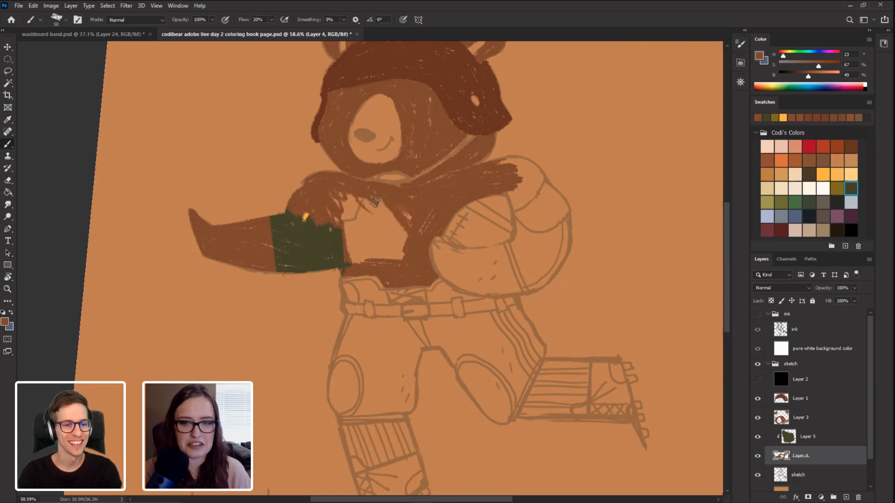
mouse_move(376, 202)
mouse_down()
mouse_move(393, 259)
mouse_move(402, 231)
mouse_move(388, 240)
mouse_move(381, 205)
mouse_move(365, 221)
mouse_move(347, 198)
mouse_move(388, 240)
mouse_move(364, 219)
mouse_move(354, 242)
mouse_move(388, 239)
mouse_up()
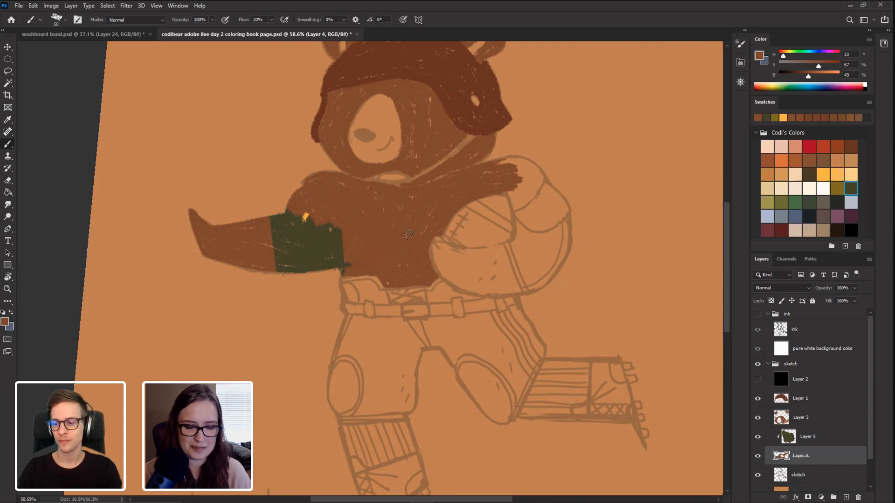
Step: Paint the torso and both shoulders on clipped Layer 5 with the dark olive green sampled from the sleeve
click(801, 436)
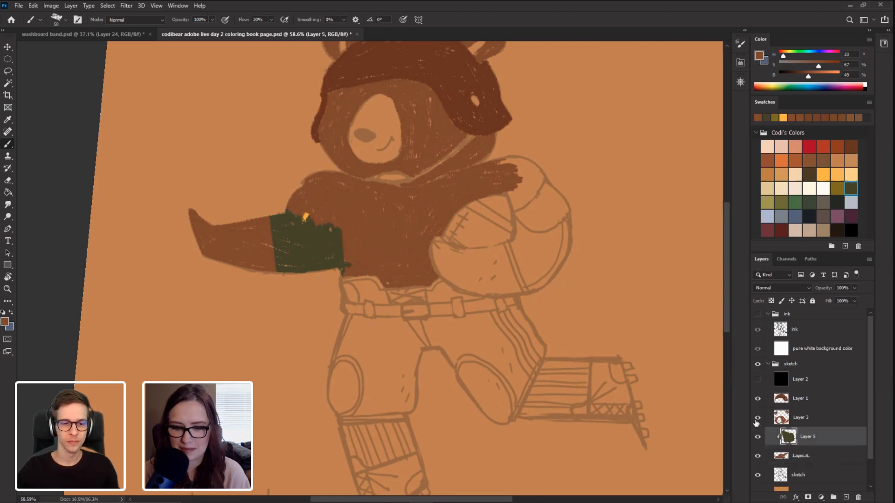
alt+click(315, 243)
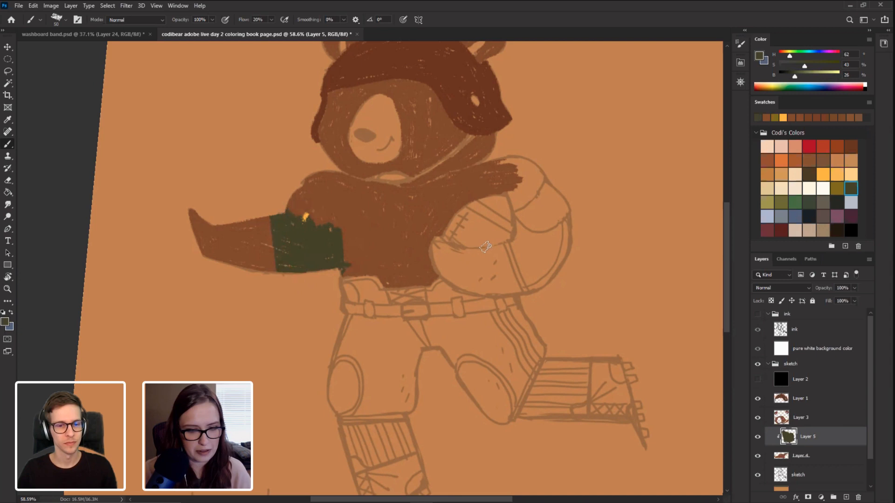
mouse_move(406, 282)
mouse_down()
mouse_move(420, 243)
mouse_move(431, 279)
mouse_move(402, 286)
mouse_up()
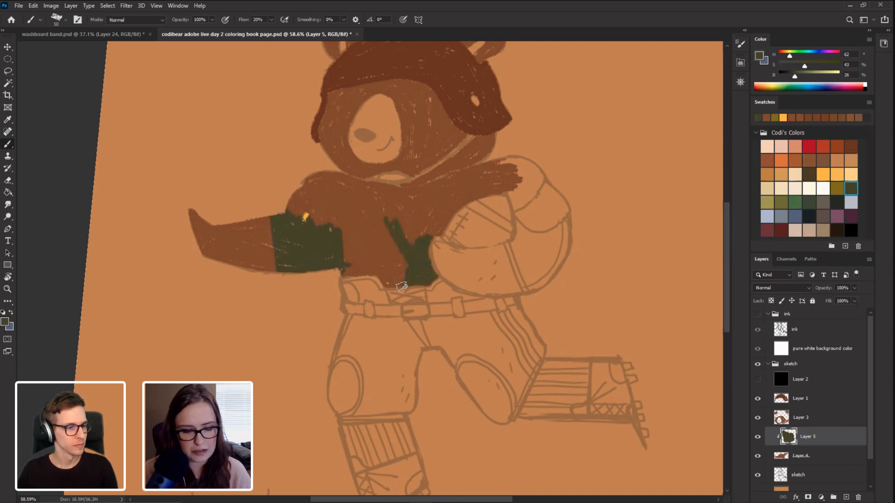
mouse_move(386, 219)
mouse_down()
mouse_move(351, 188)
mouse_move(401, 192)
mouse_move(338, 174)
mouse_move(396, 266)
mouse_move(379, 228)
mouse_move(401, 286)
mouse_move(338, 196)
mouse_move(312, 184)
mouse_move(298, 218)
mouse_move(345, 202)
mouse_up()
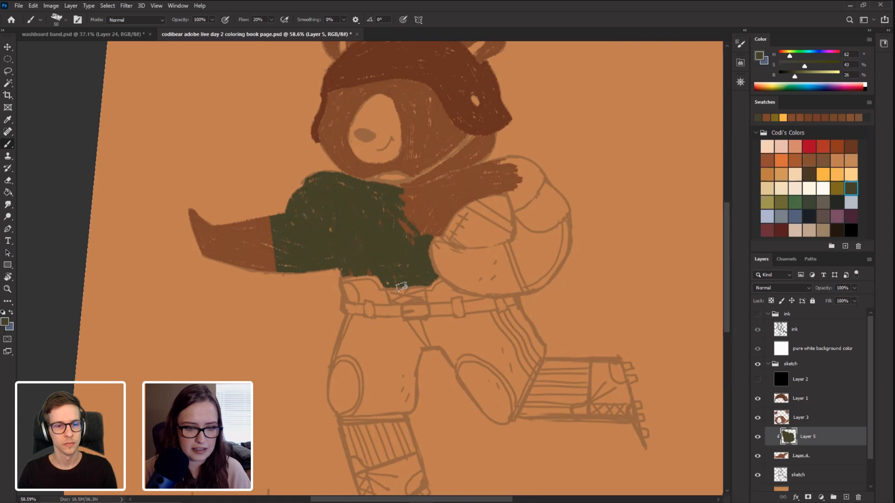
mouse_move(401, 235)
mouse_down()
mouse_move(436, 191)
mouse_move(468, 175)
mouse_move(478, 184)
mouse_move(520, 177)
mouse_up()
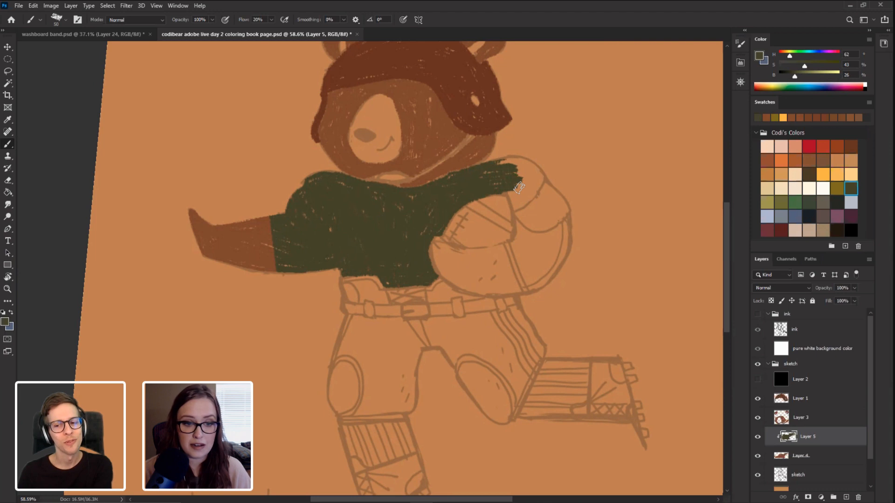
Step: Check the jersey's coverage by toggling the visibility of Layer 4 and Layer 5
key(r)
drag(180, 140, 200, 319)
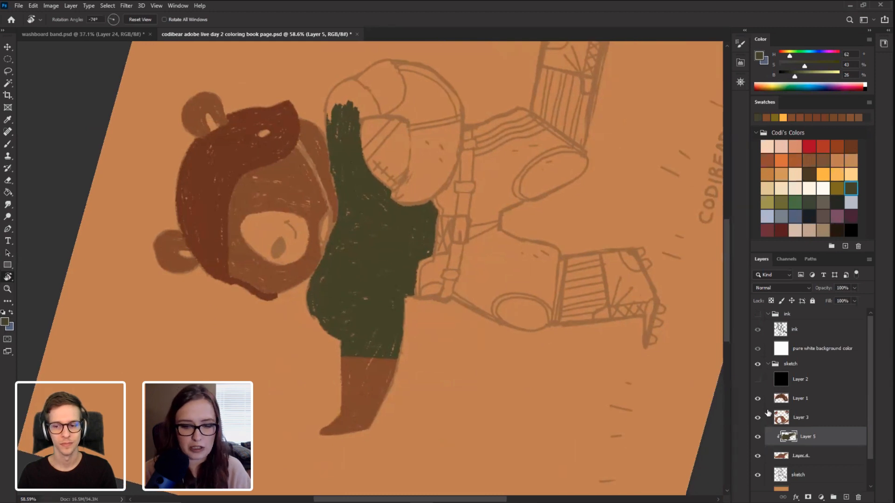
click(756, 456)
click(757, 457)
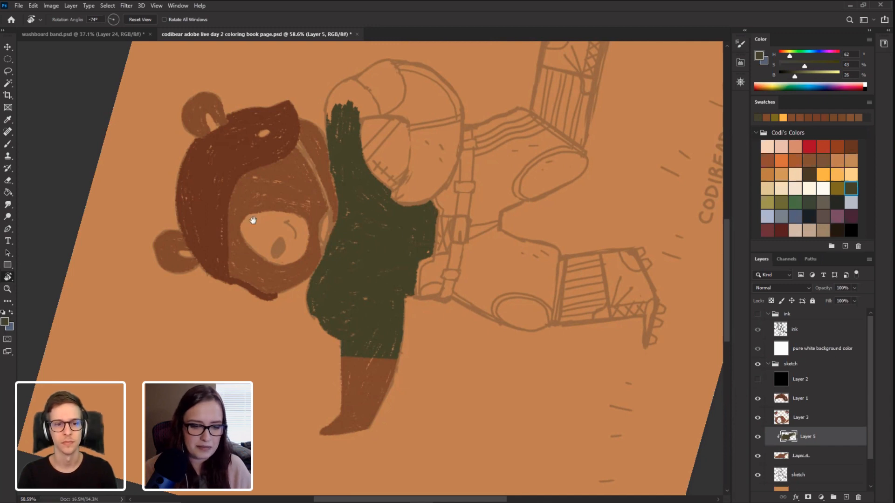
drag(199, 325, 274, 267)
key(b)
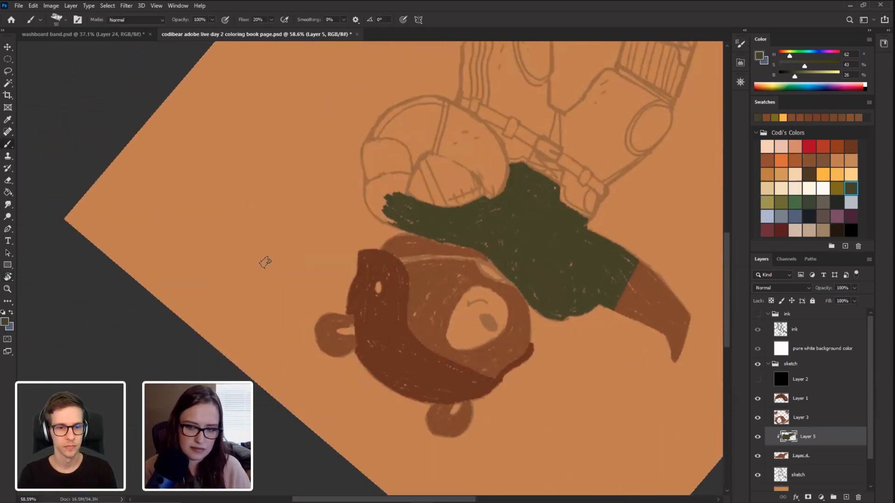
click(757, 438)
click(757, 438)
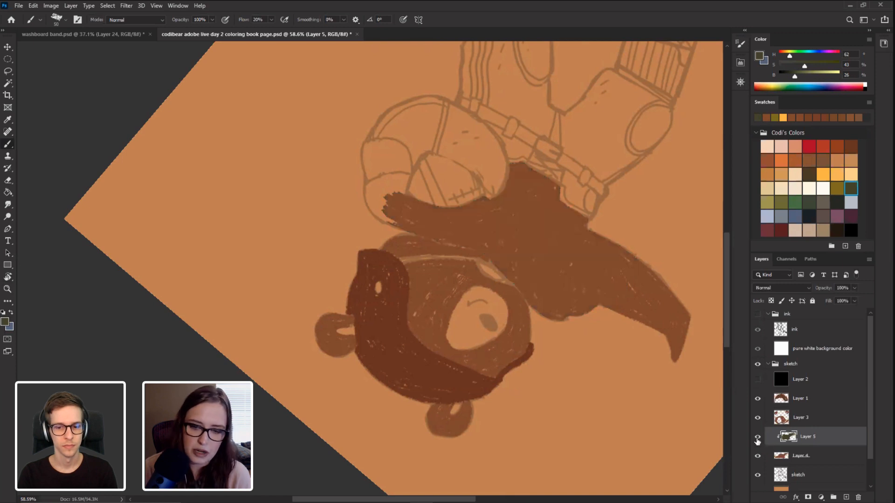
Step: Paint the shoulder and upper sleeve of the arm holding the football dark olive green directly on Layer 4
click(786, 457)
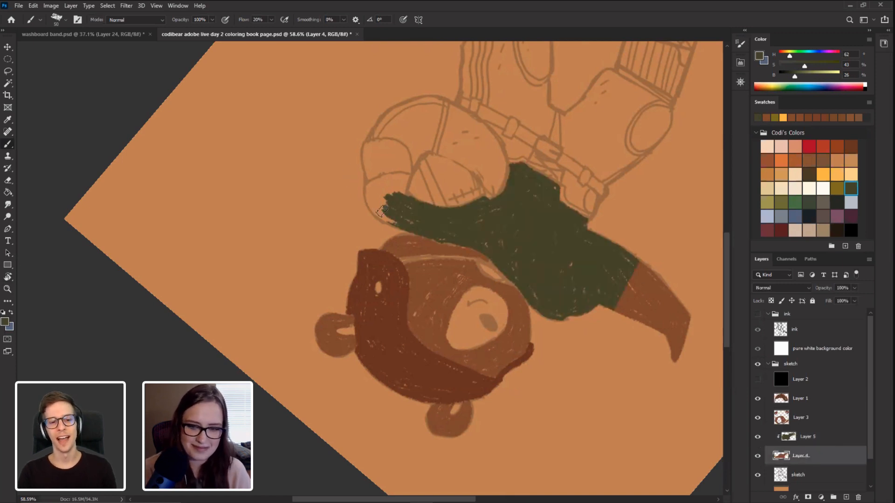
drag(381, 211, 392, 218)
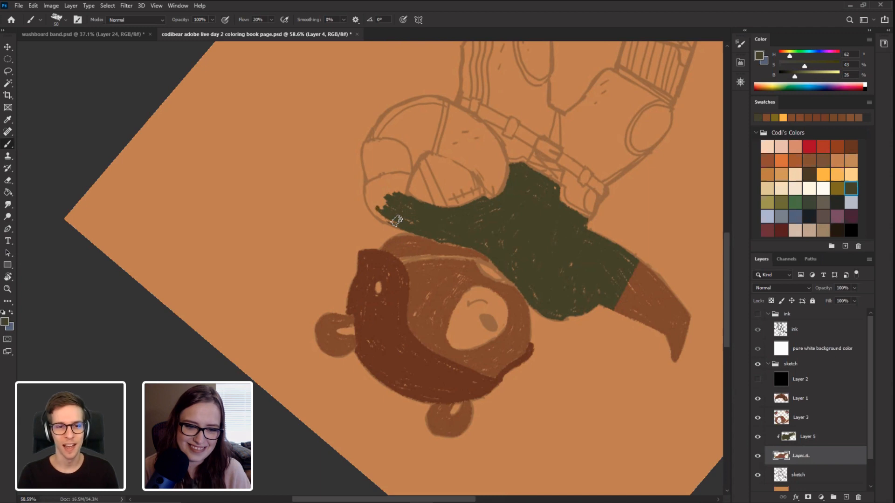
mouse_move(375, 207)
mouse_down()
mouse_move(368, 138)
mouse_move(373, 171)
mouse_move(394, 199)
mouse_up()
drag(409, 167, 394, 199)
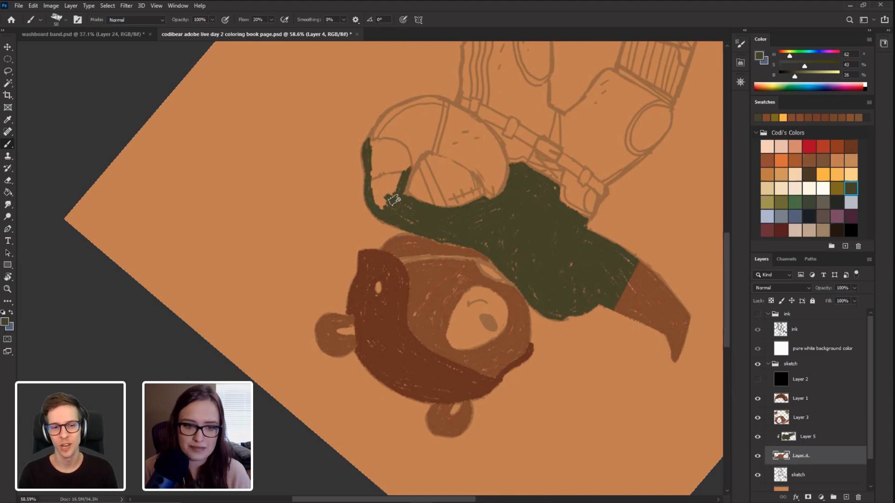
drag(428, 145, 394, 196)
drag(404, 156, 376, 209)
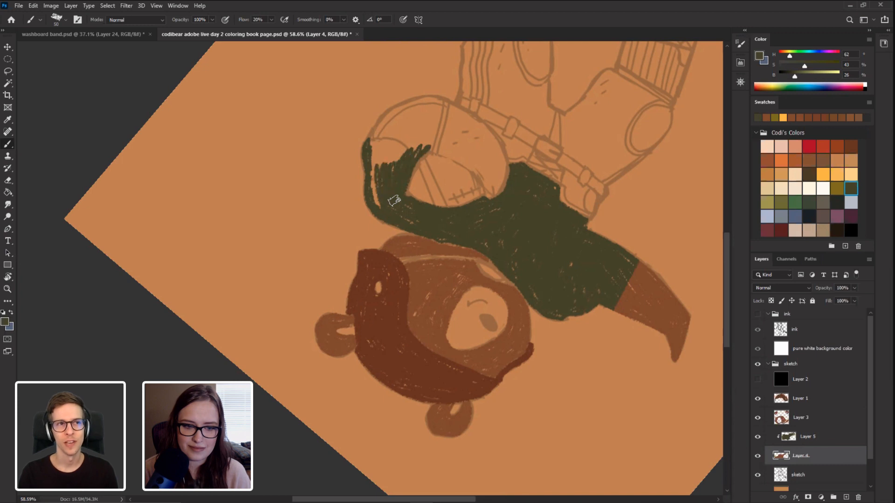
drag(378, 163, 371, 207)
mouse_move(383, 133)
mouse_down()
mouse_move(374, 167)
mouse_move(371, 148)
mouse_up()
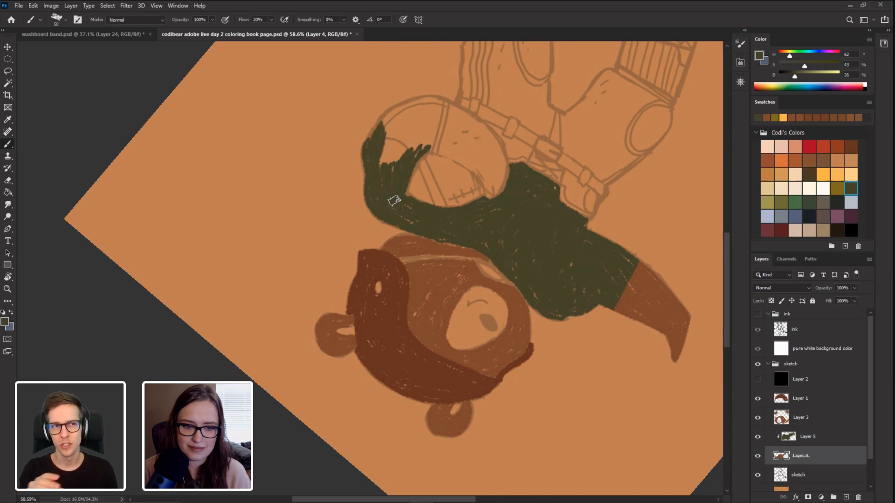
Step: Paint a dark olive green band on Layer 4 along the edge of the football above the tucked forearm
key(r)
mouse_move(230, 127)
mouse_down()
mouse_move(306, 366)
mouse_move(204, 238)
mouse_move(319, 219)
mouse_up()
key(b)
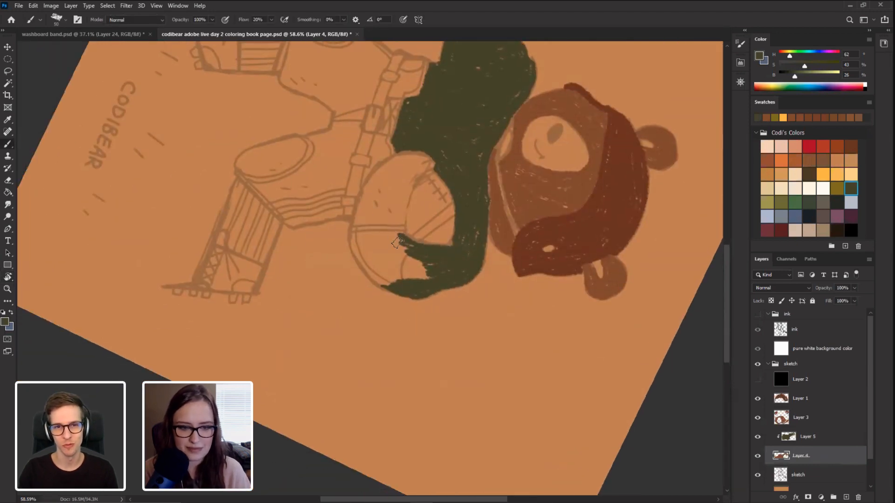
mouse_move(396, 219)
mouse_down()
mouse_move(399, 242)
mouse_move(403, 200)
mouse_move(396, 242)
mouse_move(390, 205)
mouse_move(413, 173)
mouse_move(407, 196)
mouse_move(395, 201)
mouse_up()
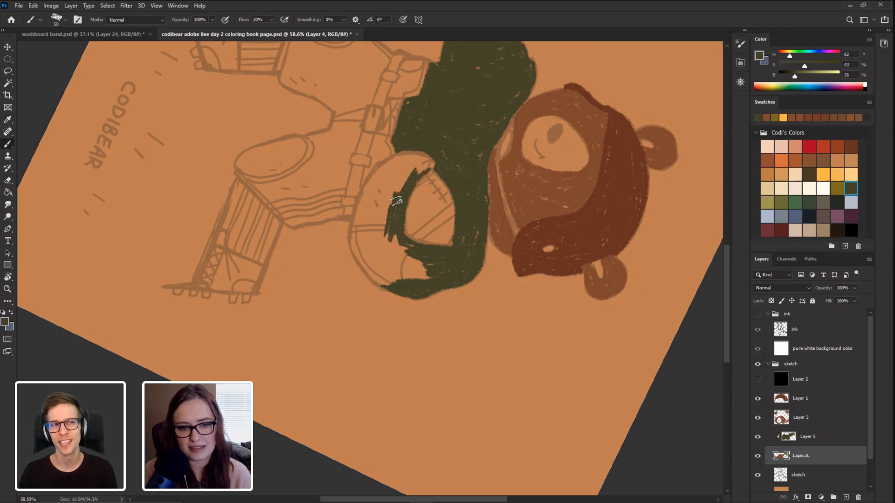
Step: Outline the outer edge of the tucked forearm and fill the rest of the arm around the football dark olive green
key(r)
mouse_move(271, 205)
mouse_down()
mouse_move(196, 214)
mouse_move(409, 90)
mouse_move(271, 208)
mouse_move(248, 150)
mouse_move(222, 167)
mouse_up()
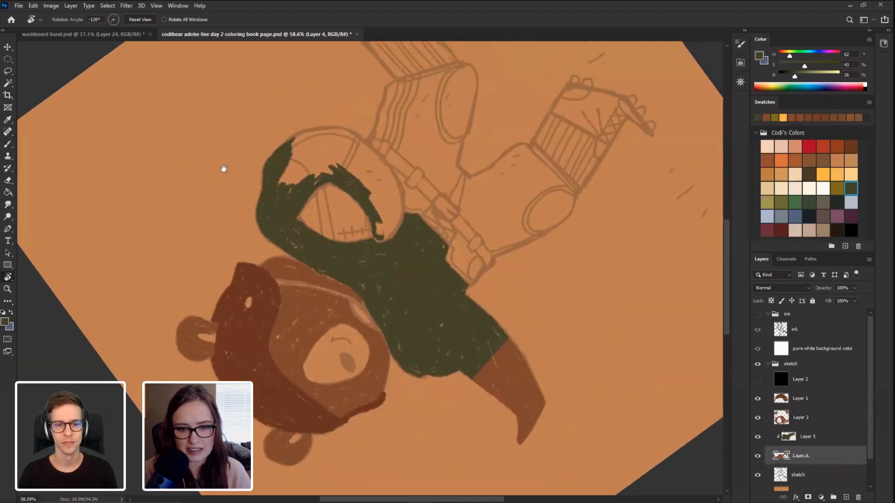
key(b)
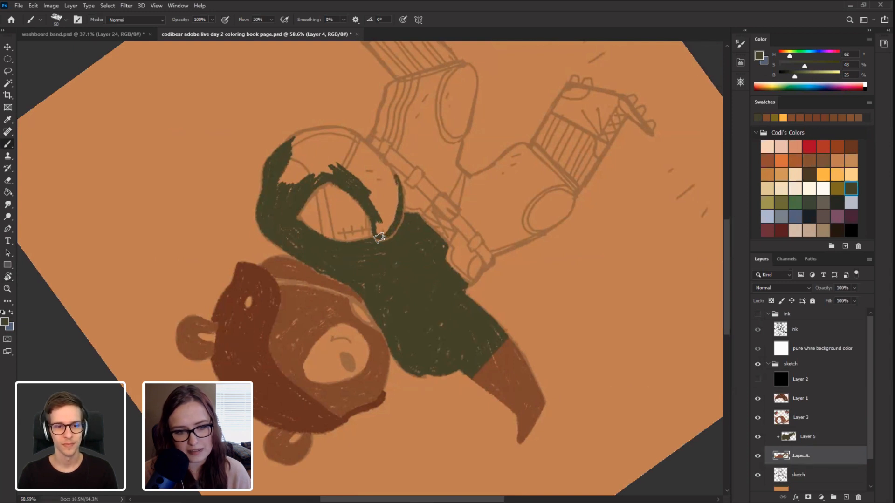
key(r)
mouse_move(194, 236)
mouse_down()
mouse_move(226, 103)
mouse_move(228, 192)
mouse_up()
key(b)
mouse_move(375, 256)
mouse_down()
mouse_move(378, 226)
mouse_move(367, 249)
mouse_move(413, 207)
mouse_move(410, 182)
mouse_move(408, 165)
mouse_move(391, 228)
mouse_move(384, 170)
mouse_move(354, 149)
mouse_move(324, 157)
mouse_move(378, 161)
mouse_move(361, 142)
mouse_up()
key(r)
mouse_move(172, 184)
mouse_down()
mouse_move(431, 162)
mouse_move(441, 182)
mouse_up()
key(b)
mouse_move(458, 262)
mouse_down()
mouse_move(481, 236)
mouse_move(494, 266)
mouse_move(495, 210)
mouse_move(489, 233)
mouse_move(501, 194)
mouse_up()
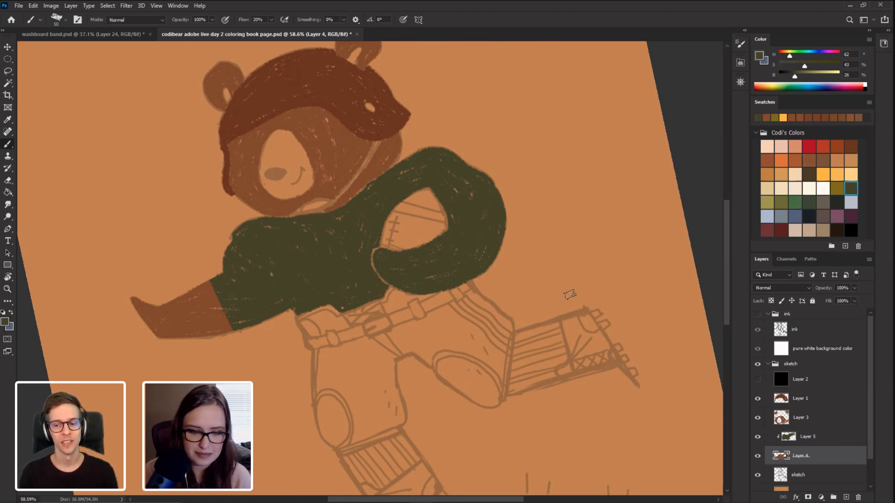
Step: Lower Layer 4's opacity to 71% so the sketch lines show through the jersey and arms
click(843, 298)
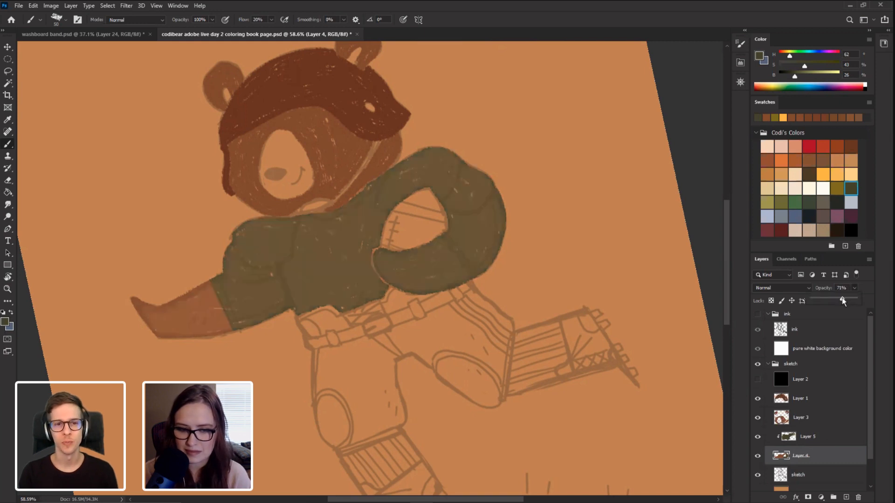
click(501, 23)
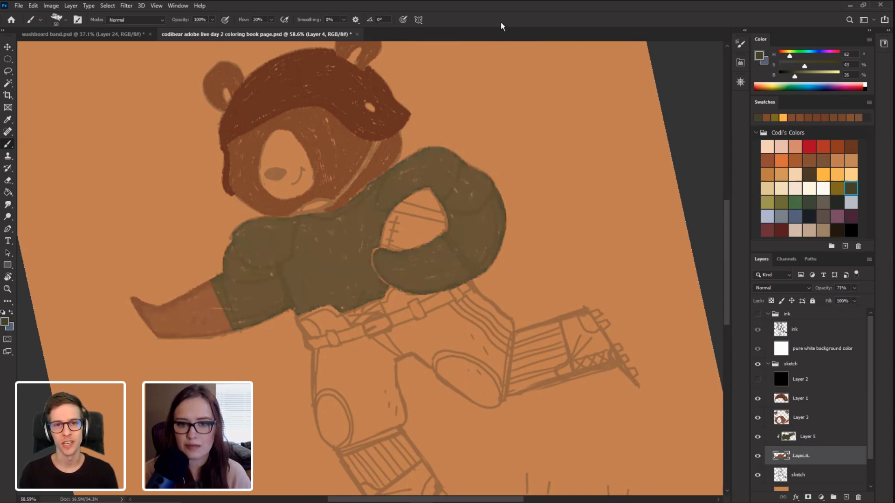
key(r)
mouse_move(166, 183)
mouse_down()
mouse_move(174, 114)
mouse_move(198, 180)
mouse_move(176, 154)
mouse_up()
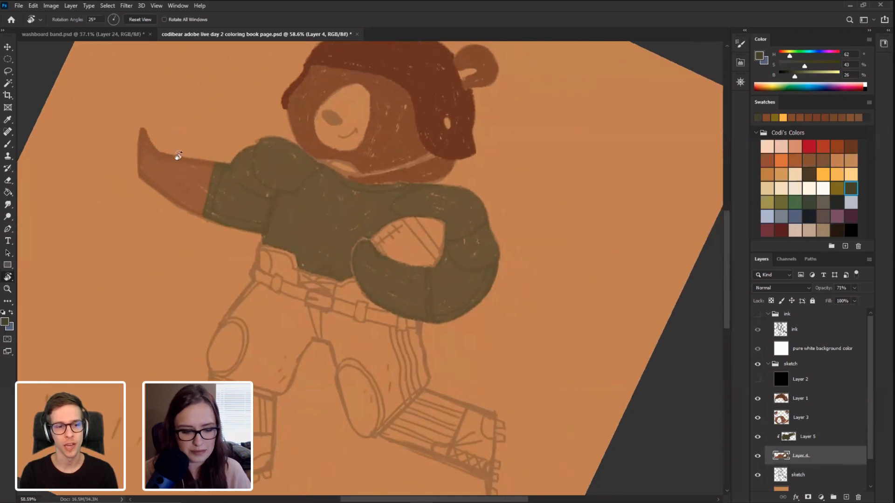
Step: Lock Layer 4's transparent pixels and paint the forearm under the football with the fur brown sampled from the head
alt+click(399, 172)
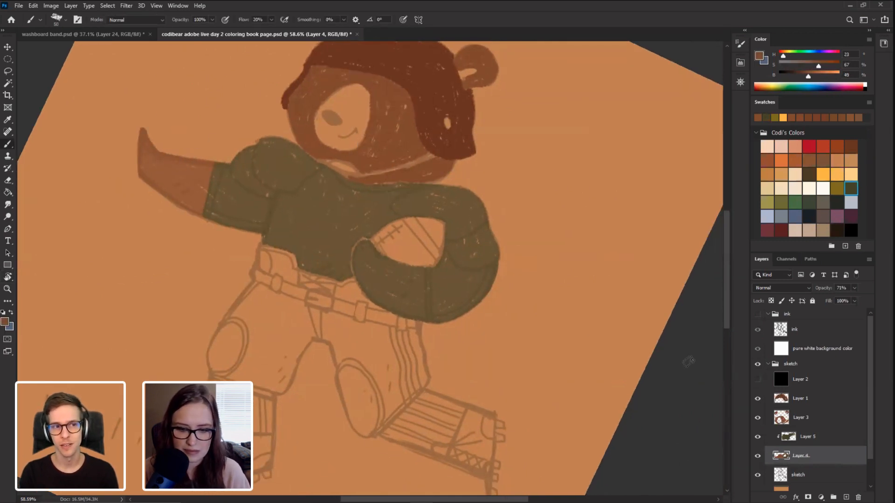
click(771, 301)
mouse_move(404, 307)
mouse_down()
mouse_move(396, 266)
mouse_move(389, 303)
mouse_move(381, 273)
mouse_move(366, 287)
mouse_move(358, 268)
mouse_move(360, 285)
mouse_up()
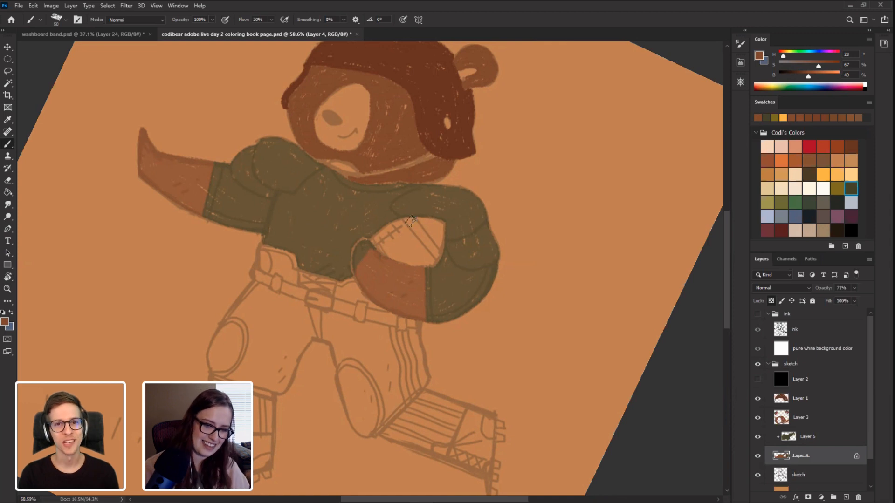
Step: Cover the green left on the tip of the paw holding the football with fur brown on Layer 5
click(757, 457)
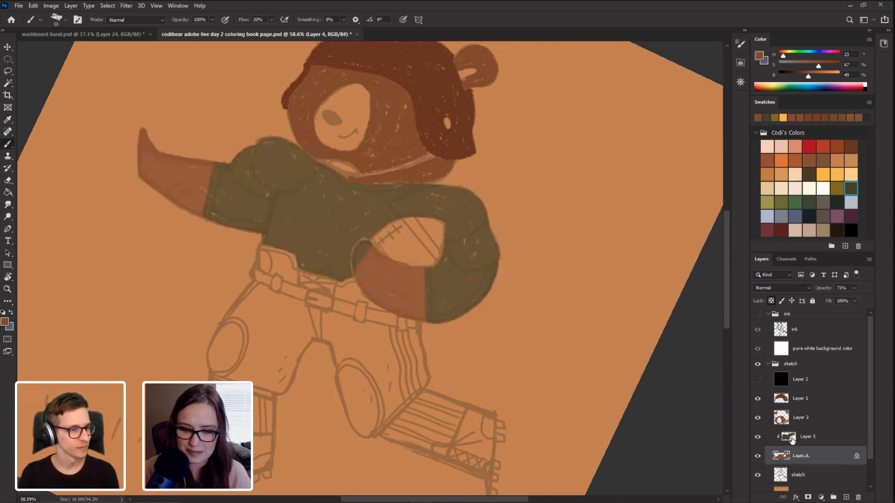
click(791, 440)
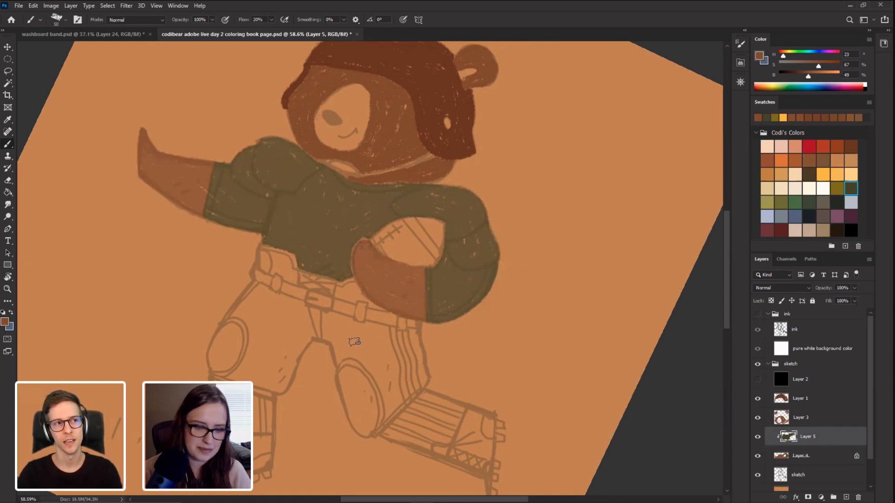
key(Escape)
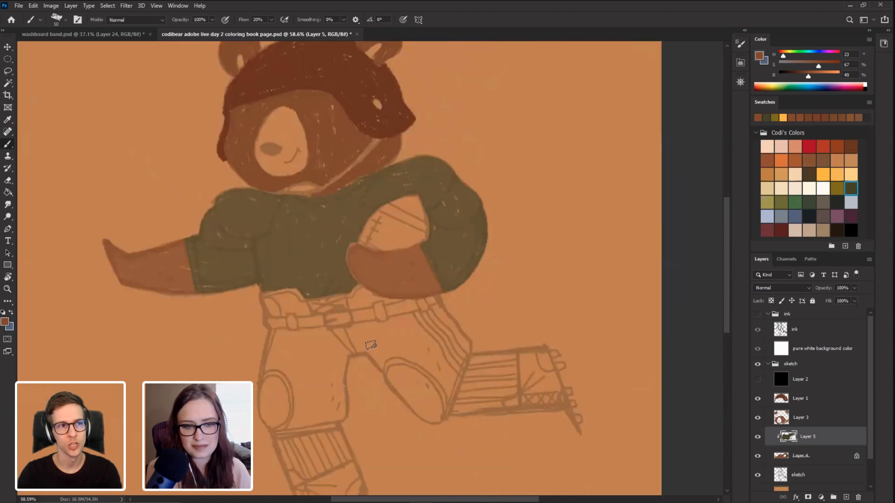
drag(143, 170, 214, 222)
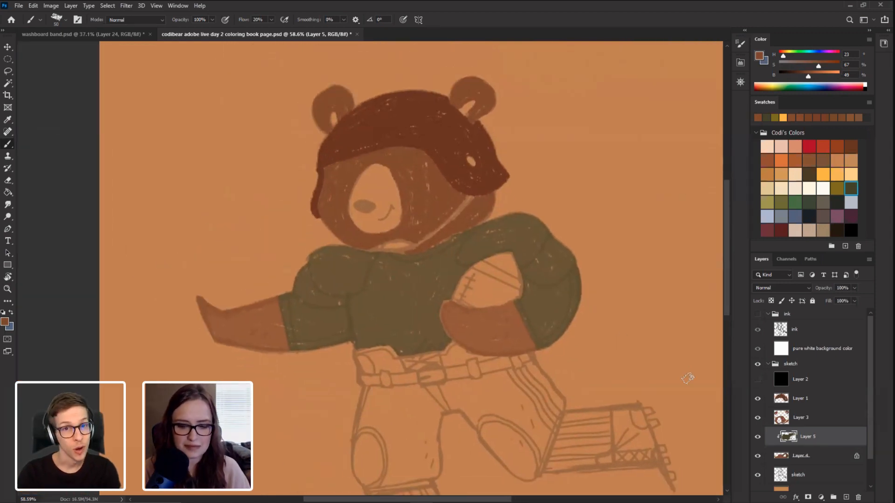
Step: Restore Layer 4's opacity to 100%
click(820, 460)
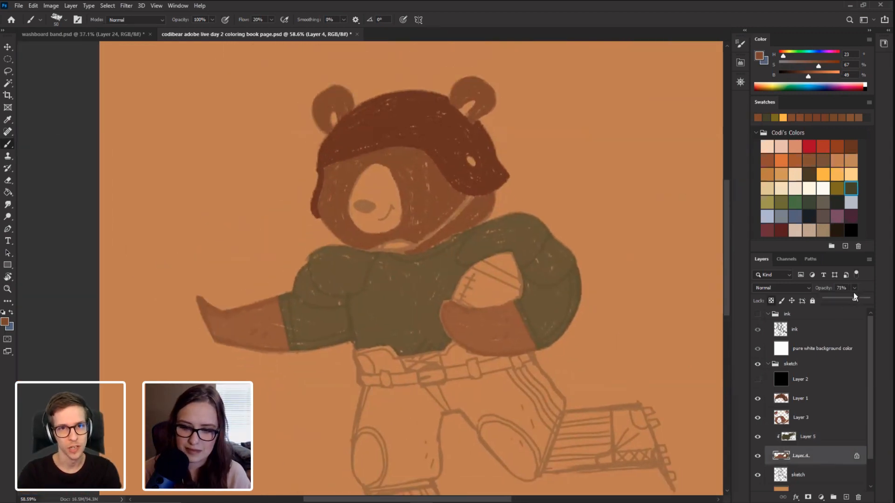
drag(862, 300, 875, 299)
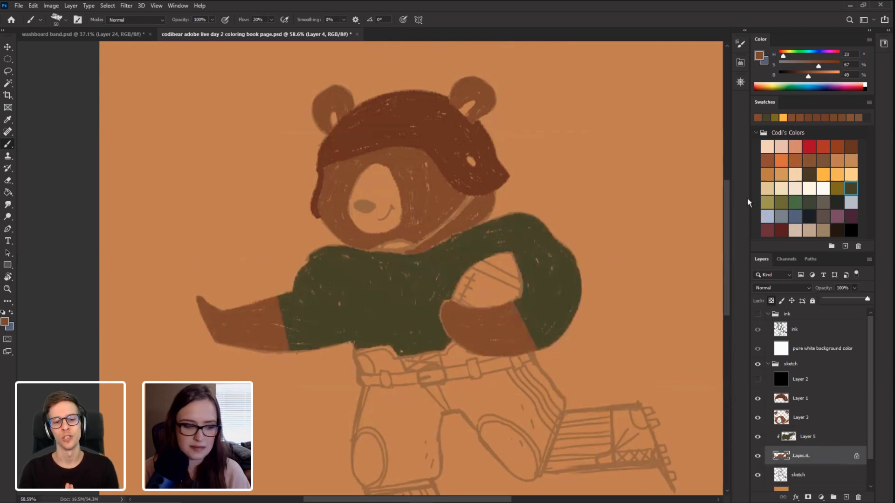
click(439, 224)
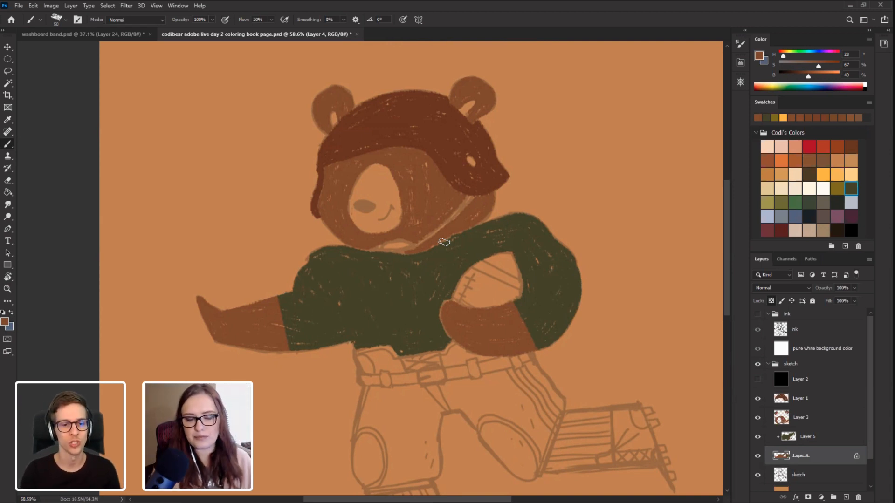
drag(237, 269, 164, 138)
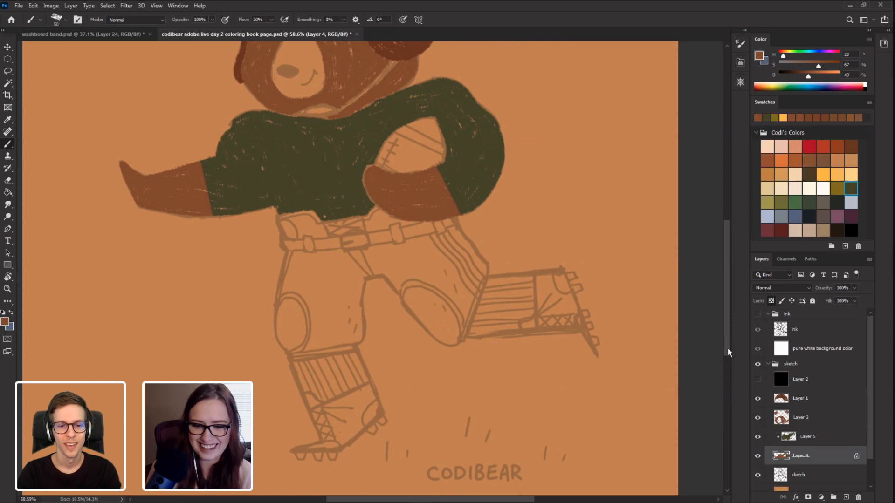
mouse_move(728, 348)
mouse_down()
mouse_move(728, 334)
mouse_move(728, 352)
mouse_up()
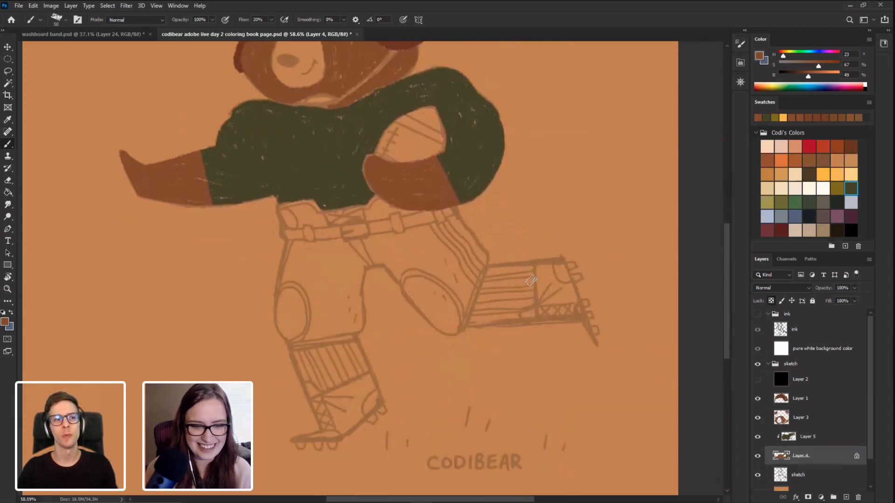
drag(327, 201, 309, 320)
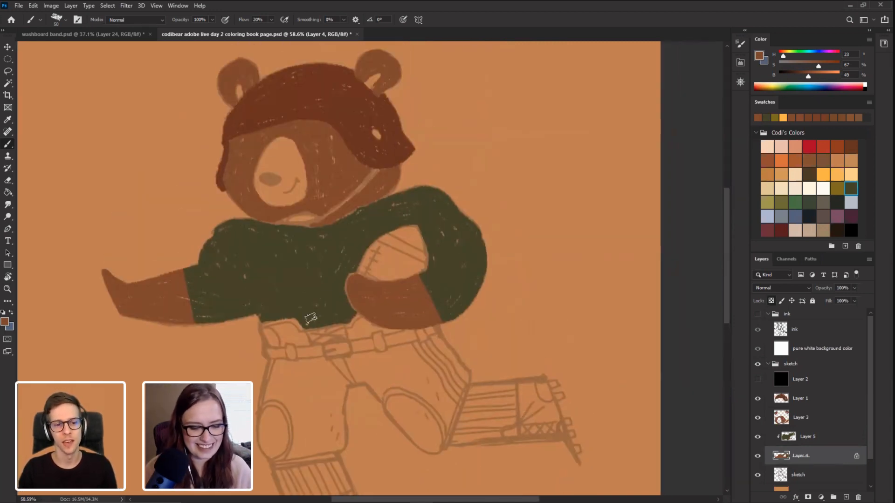
Step: Fill the football on Layer 1 with the dark brown sampled from the helmet
alt+click(335, 99)
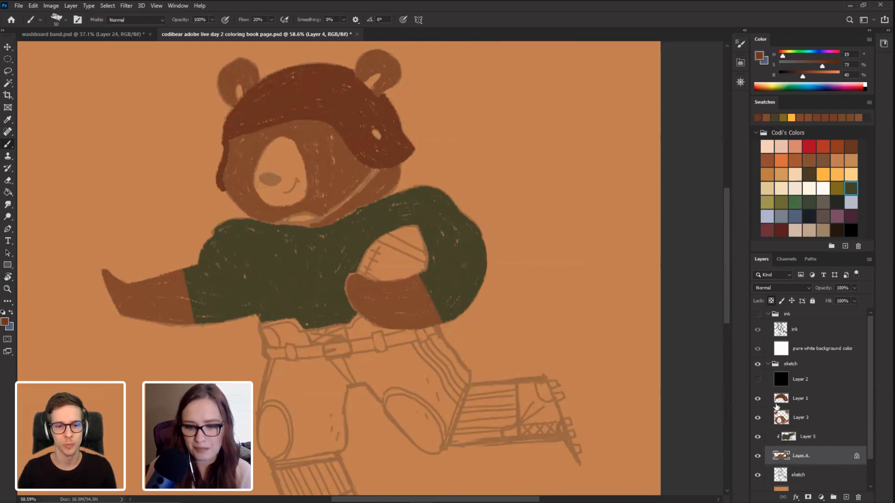
click(757, 418)
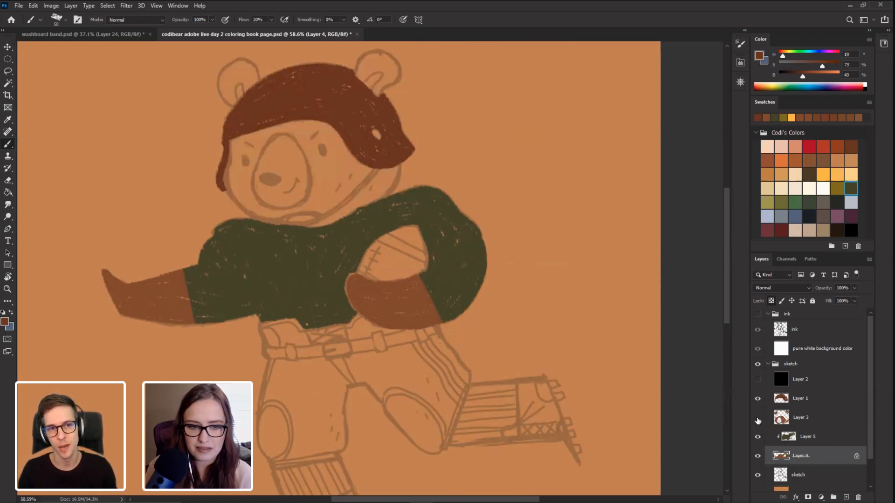
click(757, 419)
click(787, 422)
click(802, 440)
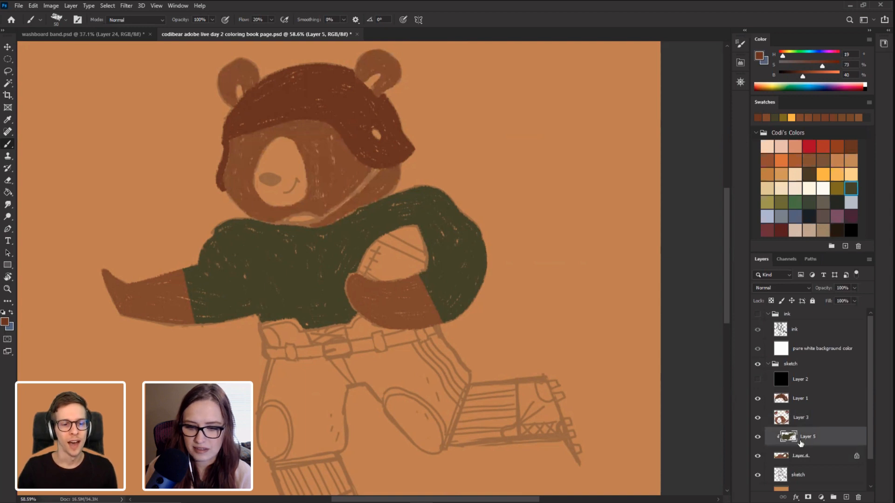
click(797, 421)
click(798, 402)
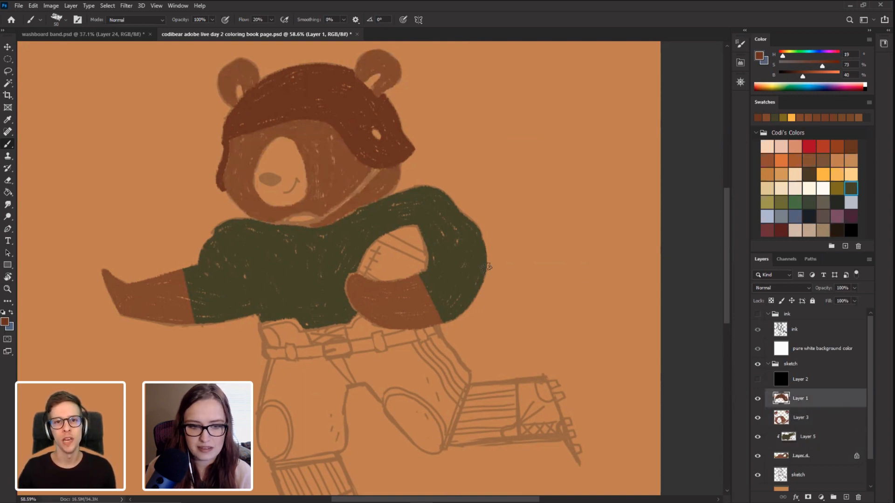
mouse_move(366, 268)
mouse_down()
mouse_move(373, 248)
mouse_move(394, 232)
mouse_move(374, 245)
mouse_move(410, 229)
mouse_move(365, 266)
mouse_move(383, 278)
mouse_move(423, 269)
mouse_move(414, 234)
mouse_move(414, 252)
mouse_move(385, 259)
mouse_move(403, 234)
mouse_move(375, 263)
mouse_move(396, 273)
mouse_move(365, 267)
mouse_move(421, 264)
mouse_move(416, 250)
mouse_move(408, 265)
mouse_move(396, 249)
mouse_move(406, 261)
mouse_up()
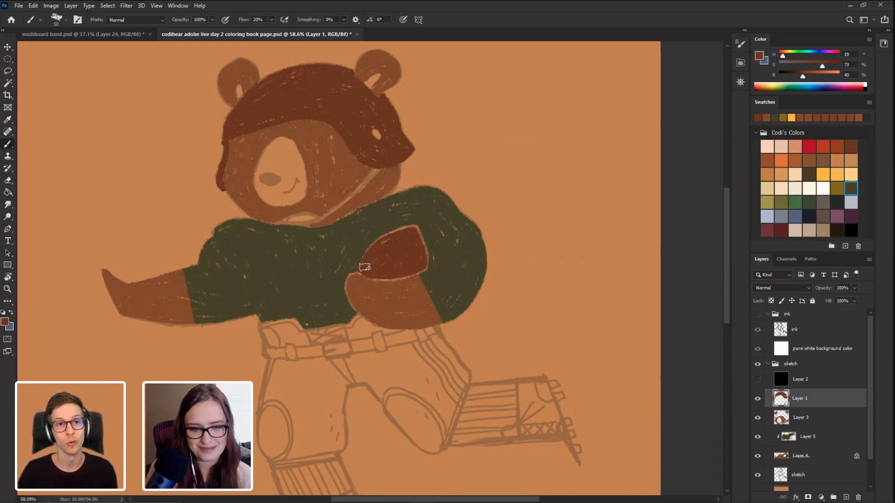
Step: Trim the football's pointed end beside the paw with a smaller brush in Clear mode, and return the brush to Normal mode
click(127, 18)
click(109, 46)
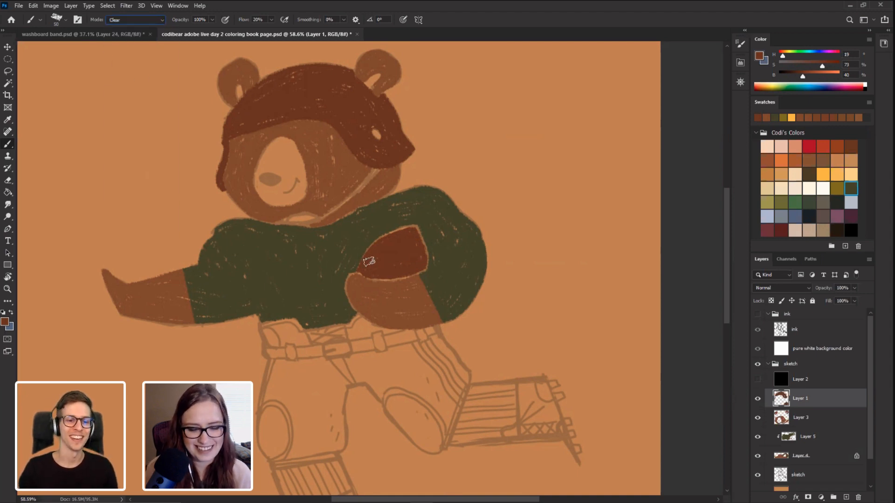
key(bracketleft)
key(bracketleft)
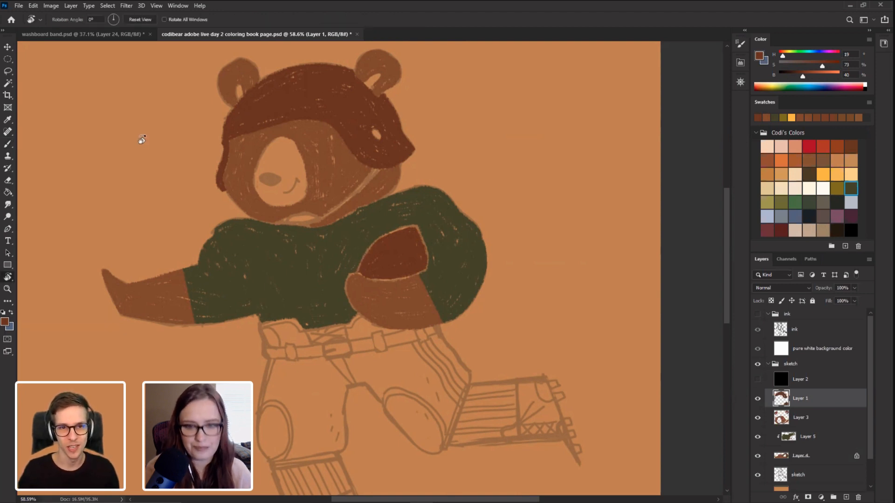
key(r)
mouse_move(140, 139)
mouse_down()
mouse_move(304, 305)
mouse_move(372, 281)
mouse_up()
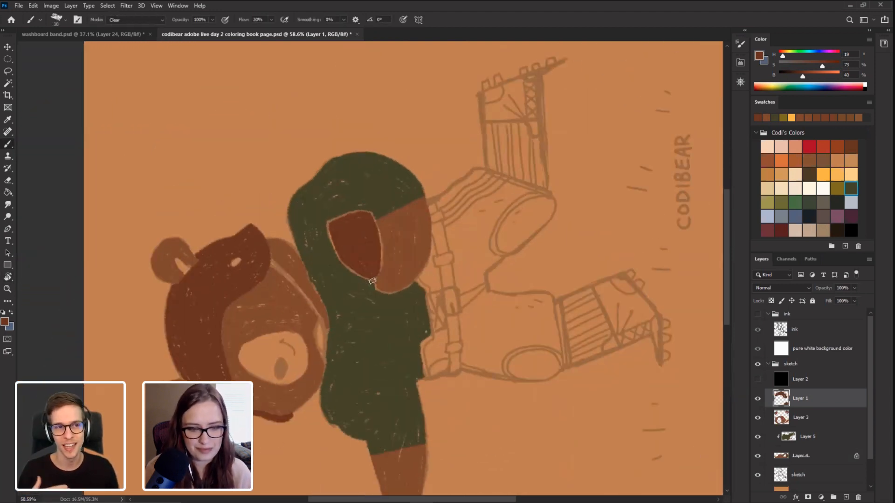
click(124, 19)
click(122, 22)
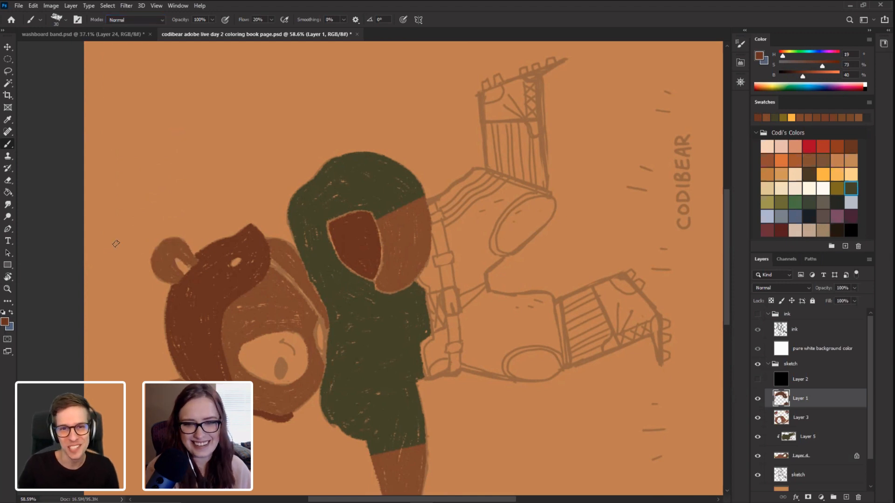
Step: Hide the sketch layer and fill the gap between the football and the green sleeve with dark brown on Layer 1
key(Escape)
drag(215, 285, 239, 238)
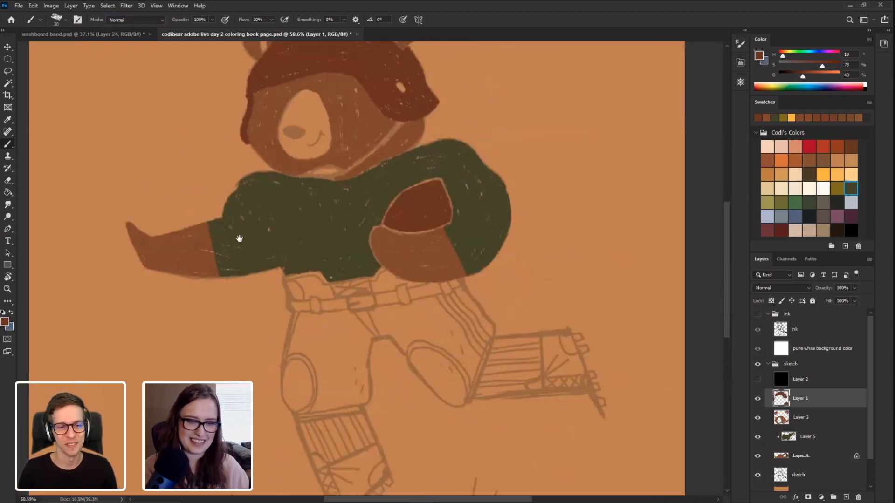
click(757, 475)
drag(509, 362, 525, 372)
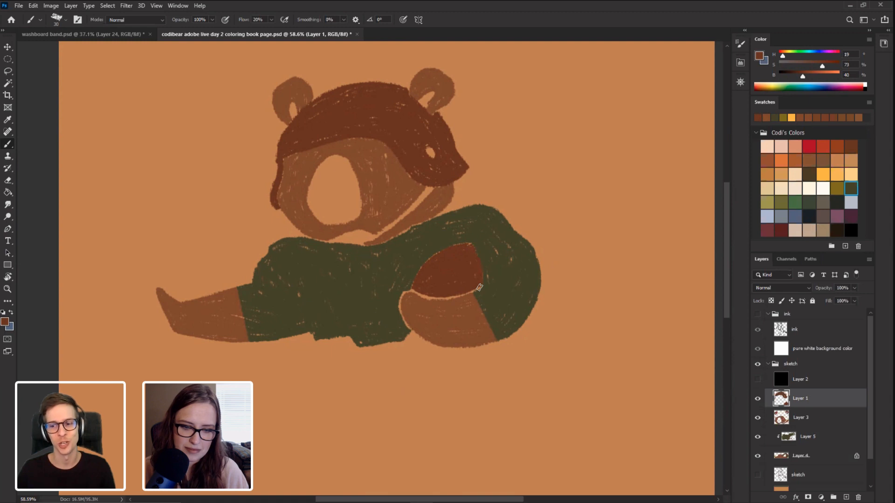
Step: Extend the football's dark brown down to the paw and forearm to close the gap, and show the sketch layer again
key(r)
drag(173, 294, 394, 119)
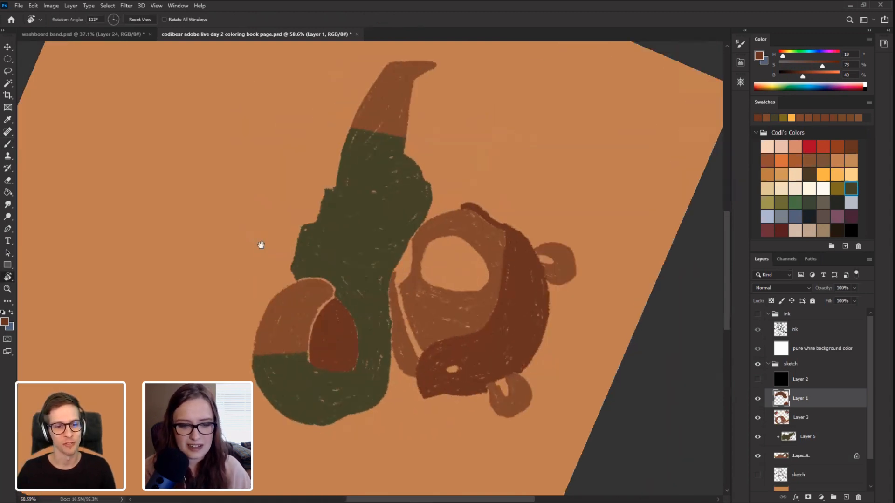
drag(261, 245, 299, 195)
key(b)
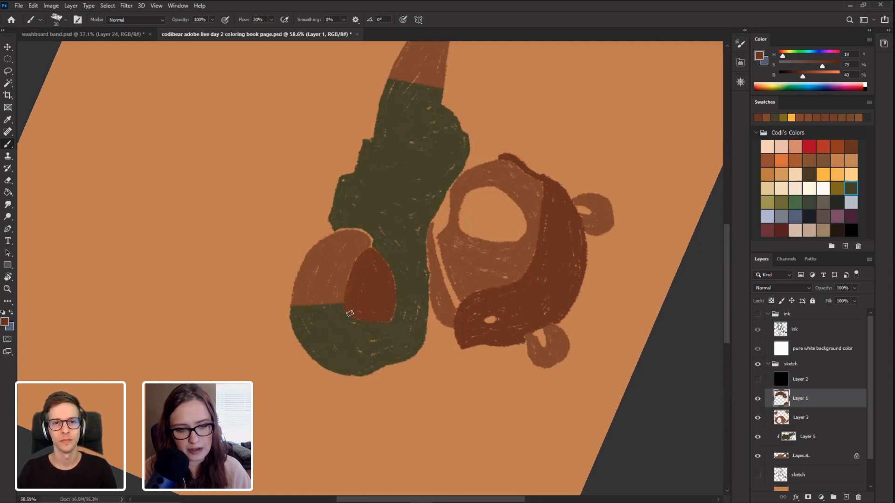
key(Escape)
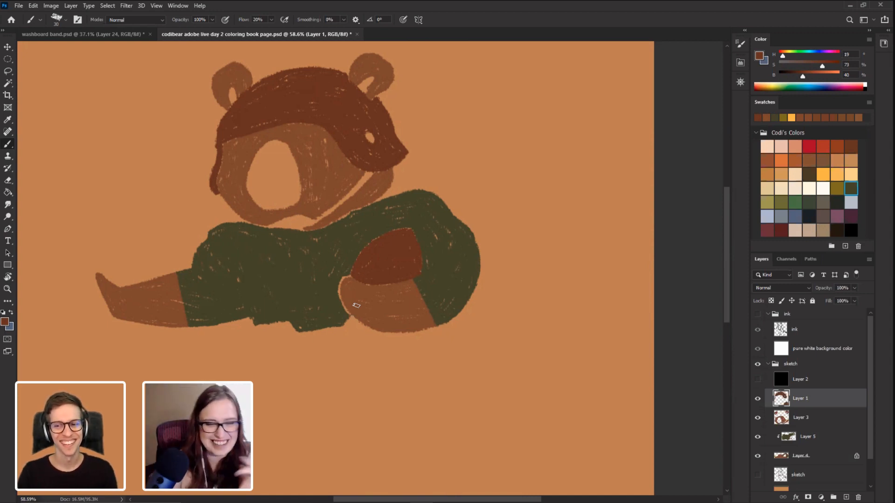
drag(138, 209, 193, 230)
click(757, 475)
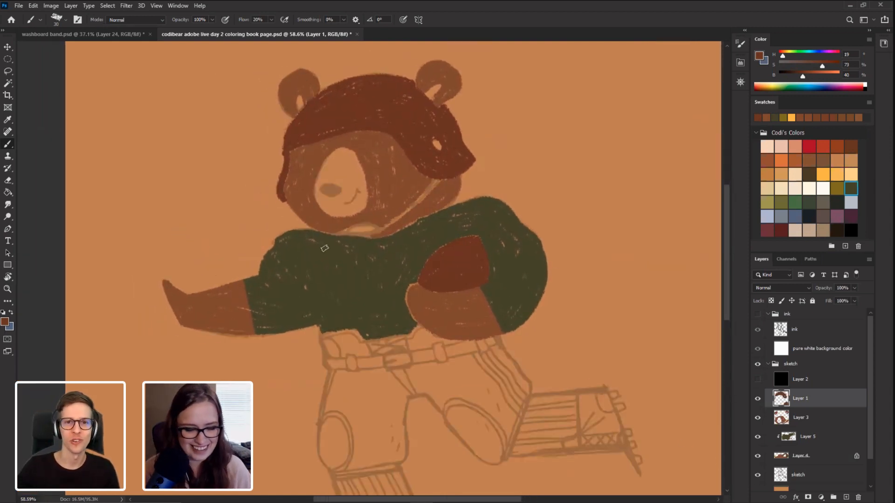
Step: Select the slate-blue swatch and the Hard Round brush, and lock the transparent pixels of Layer 5
alt+click(382, 255)
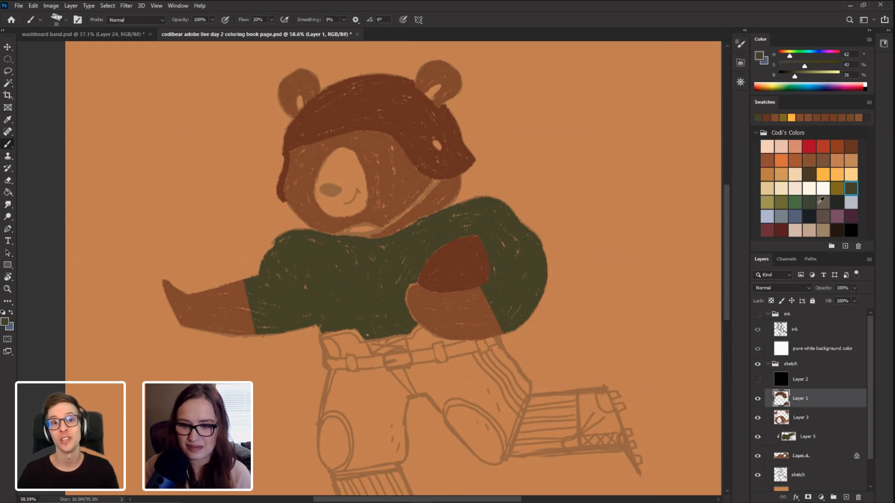
click(797, 214)
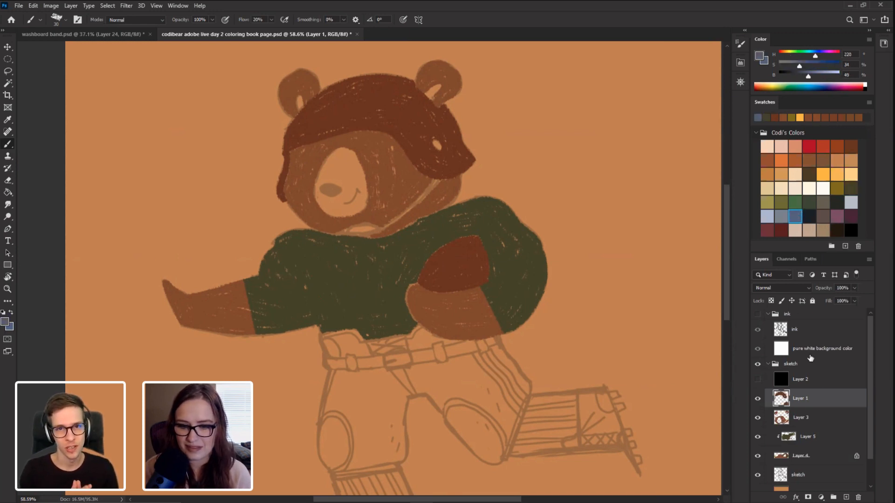
click(811, 440)
right_click(462, 241)
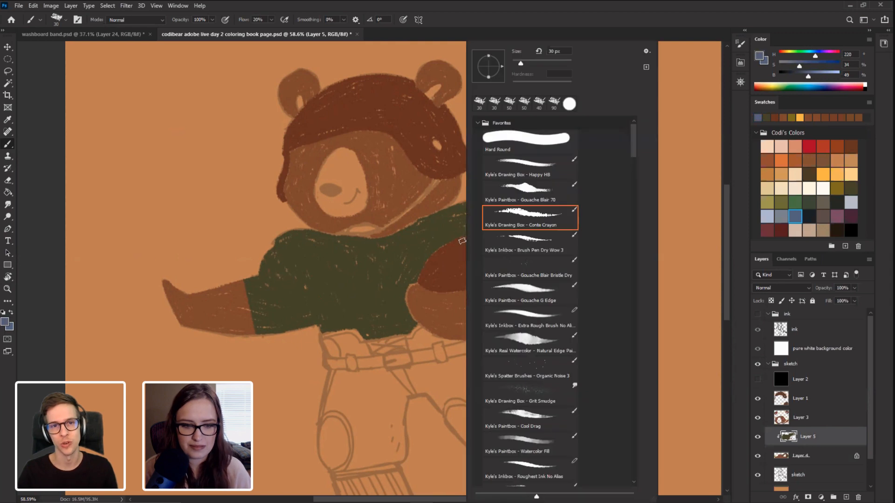
click(547, 146)
click(50, 158)
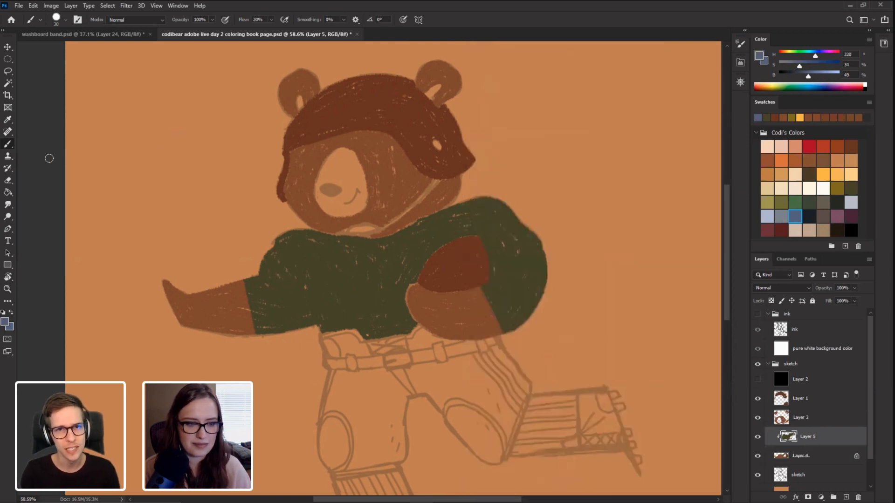
click(771, 301)
Step: Enlarge the brush to 125 px and paint the jersey's outstretched sleeve slate blue on Layer 5
key(bracketright)
key(bracketright)
key(bracketright)
key(bracketright)
key(bracketright)
key(bracketright)
key(bracketright)
key(bracketright)
mouse_move(314, 311)
mouse_down()
mouse_move(317, 266)
mouse_move(279, 261)
mouse_move(318, 324)
mouse_up()
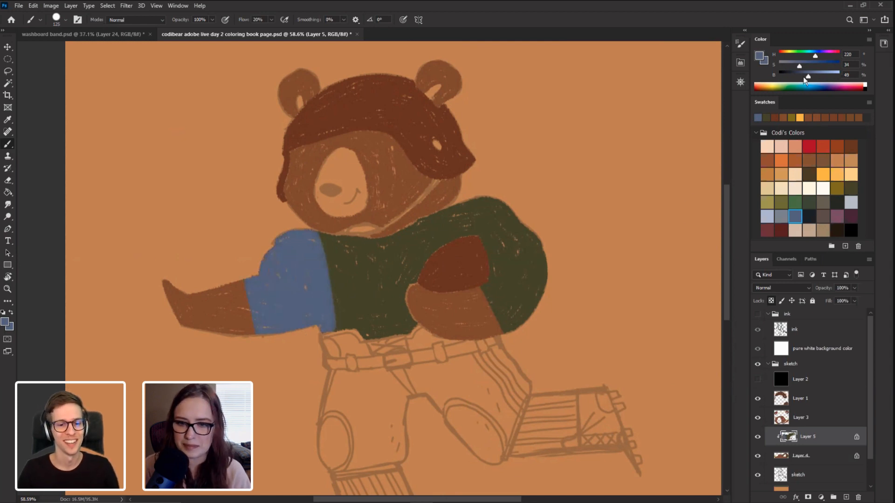
Step: Try duller, darker blues at 32% brightness on the jersey, with 20% saturation on the sleeve and 10% across the chest
click(803, 74)
drag(796, 66, 796, 76)
mouse_move(299, 261)
mouse_down()
mouse_move(316, 301)
mouse_move(254, 308)
mouse_up()
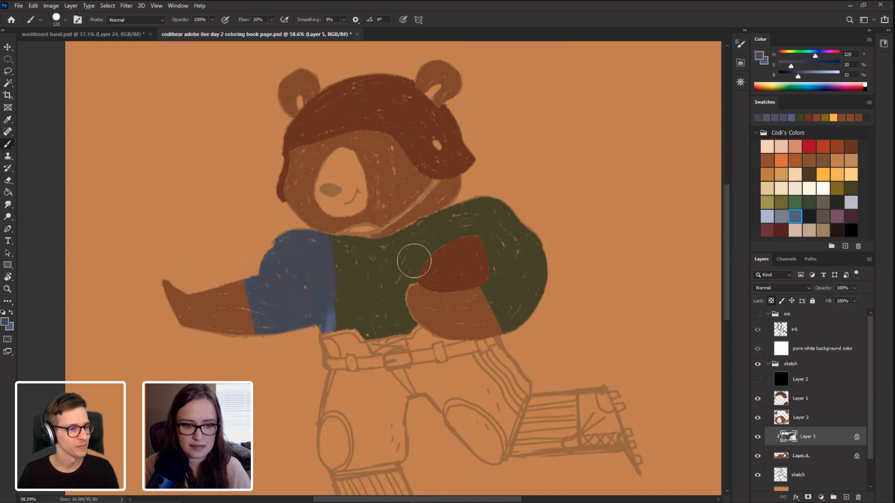
drag(791, 66, 785, 66)
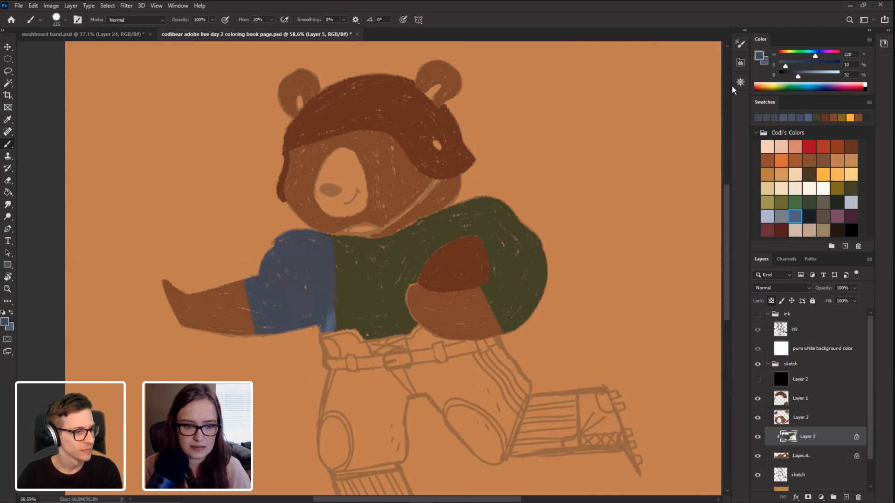
mouse_move(334, 242)
mouse_down()
mouse_move(356, 326)
mouse_move(401, 247)
mouse_move(396, 254)
mouse_up()
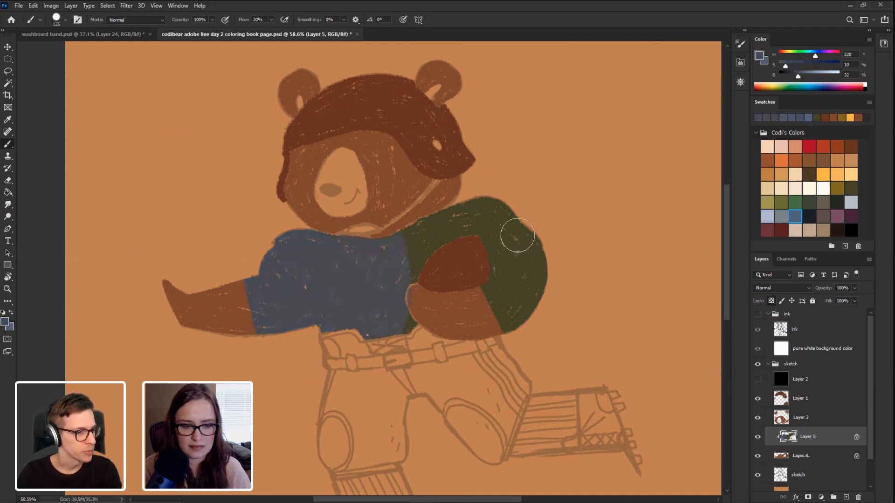
Step: Reduce the paint color's saturation to 0% and repaint the jersey's sleeve, chest and near shoulder in neutral gray
drag(785, 66, 742, 90)
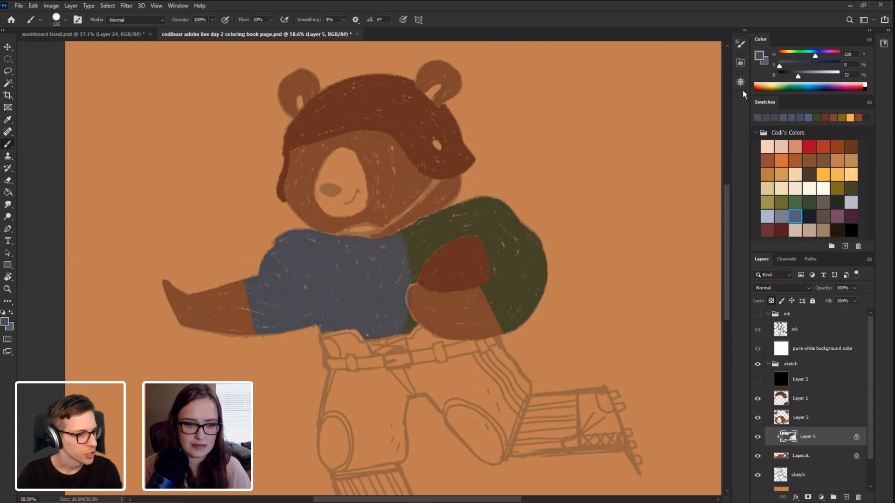
drag(284, 277, 327, 323)
mouse_move(407, 298)
mouse_down()
mouse_move(426, 242)
mouse_move(471, 212)
mouse_move(531, 235)
mouse_up()
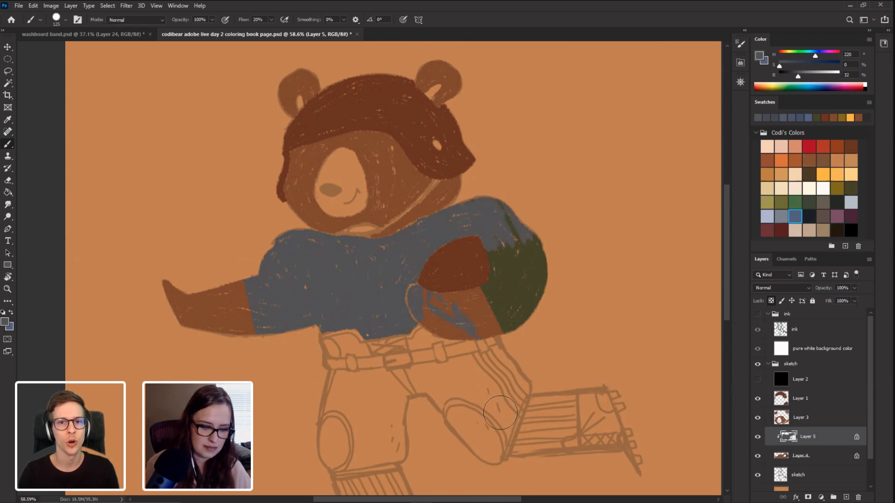
key(ctrl+z)
mouse_move(379, 321)
mouse_down()
mouse_move(397, 270)
mouse_move(412, 263)
mouse_move(432, 228)
mouse_up()
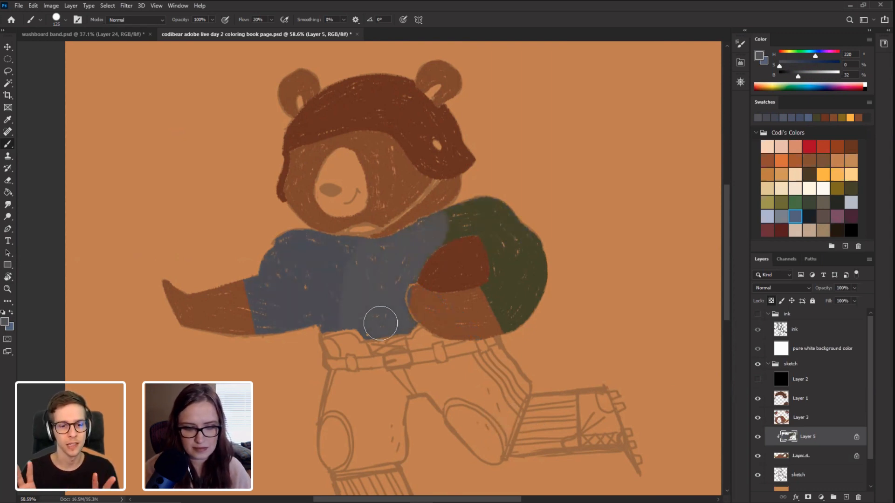
drag(358, 307, 302, 308)
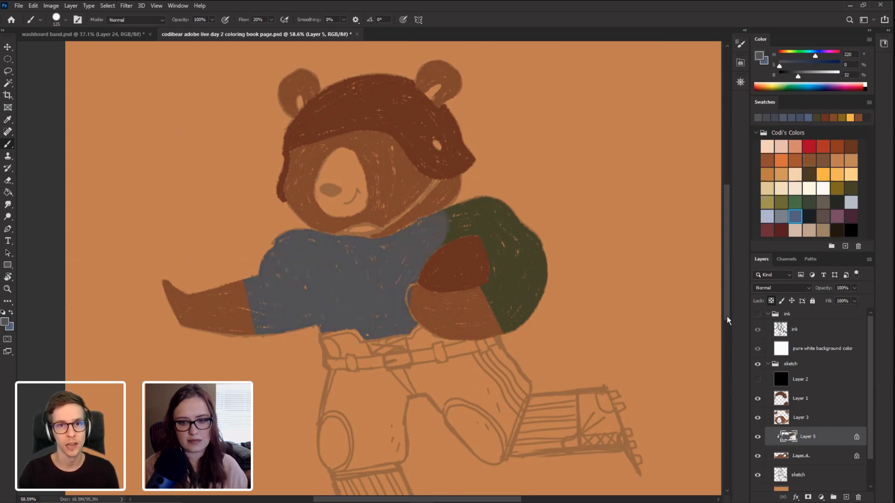
Step: Check the values in grayscale with Layer 2, and repaint the whole jersey in dark gray at 22% brightness on Layer 5
click(757, 379)
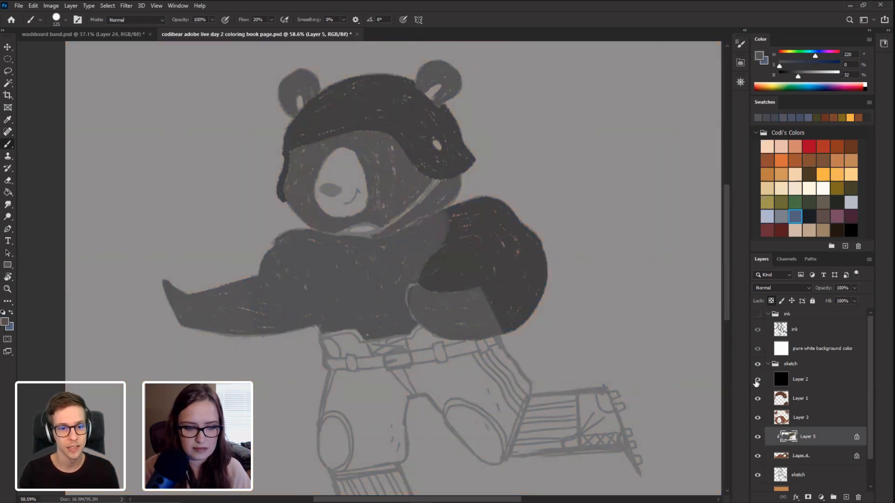
click(757, 379)
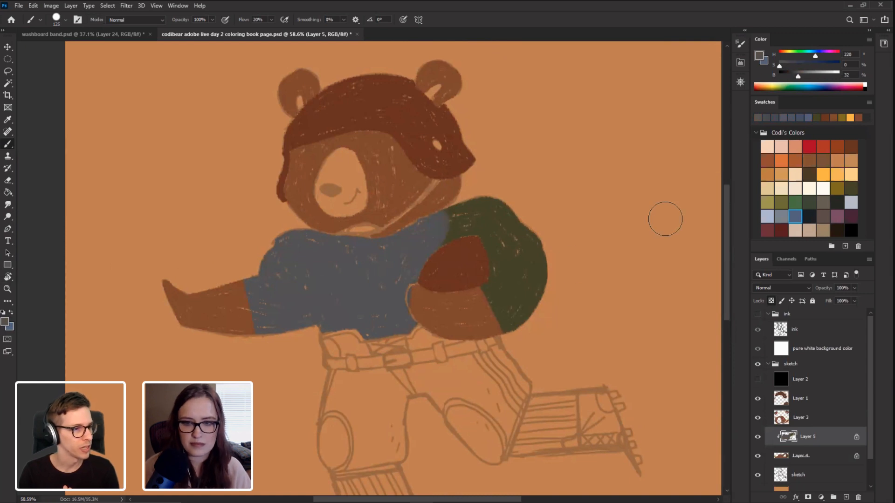
click(795, 76)
click(792, 76)
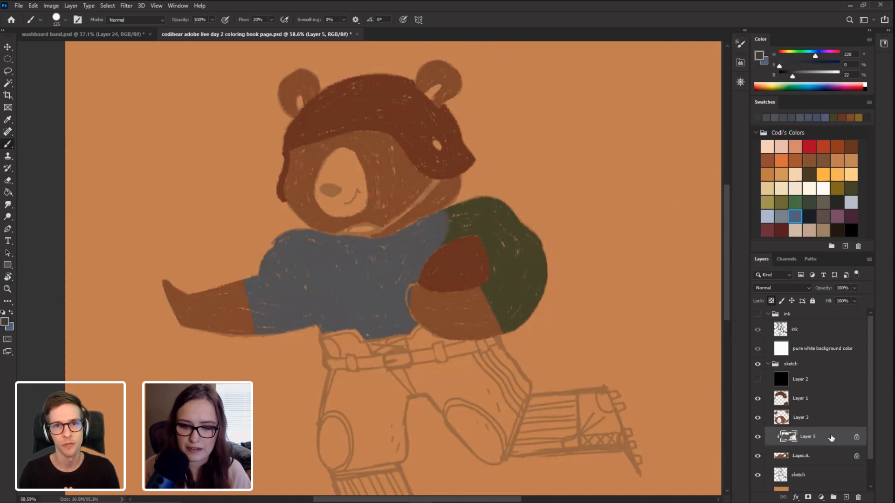
mouse_move(254, 341)
mouse_down()
mouse_move(289, 250)
mouse_move(290, 319)
mouse_move(335, 303)
mouse_move(373, 321)
mouse_move(399, 298)
mouse_move(413, 322)
mouse_up()
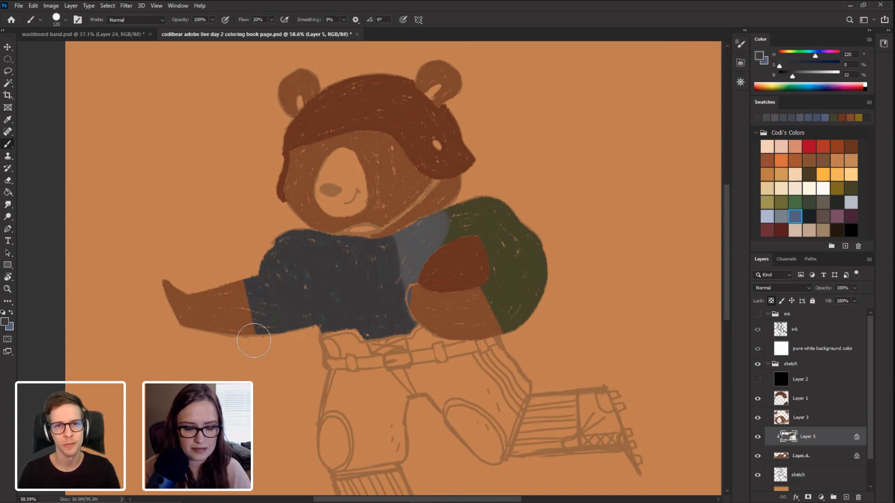
mouse_move(387, 273)
mouse_down()
mouse_move(415, 251)
mouse_move(410, 281)
mouse_move(447, 219)
mouse_move(483, 212)
mouse_up()
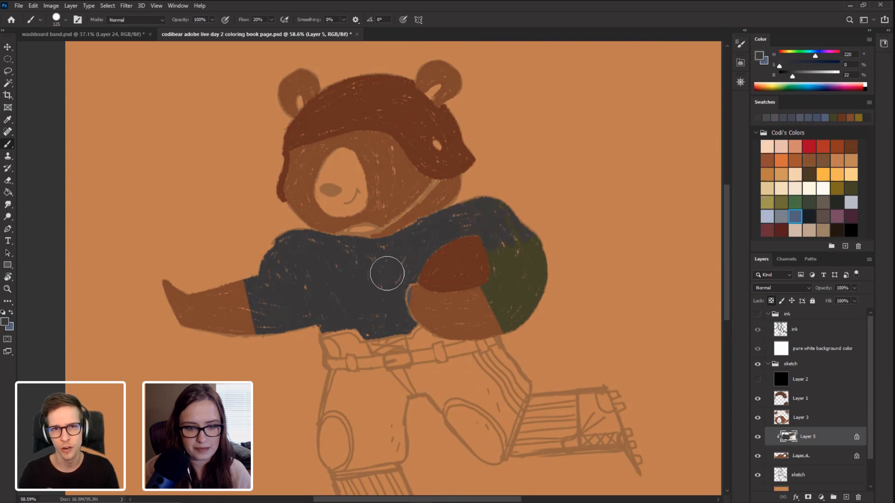
Step: Cover the gray edge on the football-holding paw with sampled fur brown on Layer 5 using a 35 px brush, and check it against the sketch
click(814, 456)
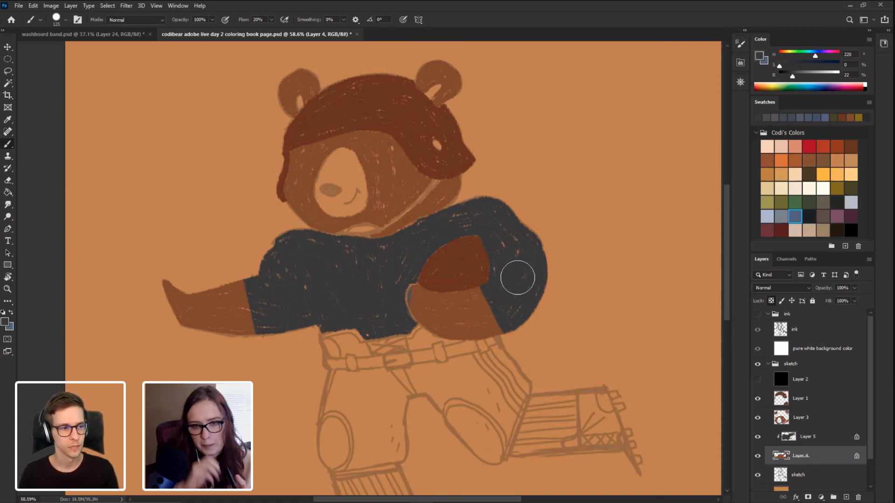
click(814, 440)
alt+click(424, 300)
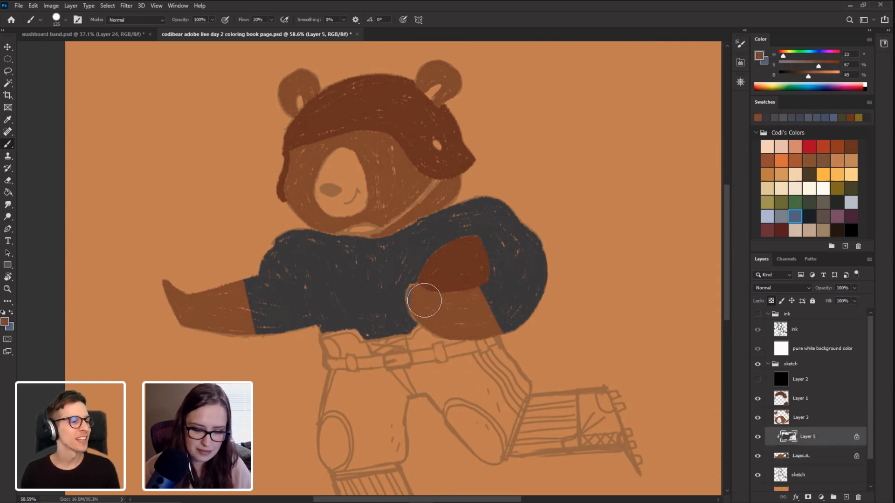
key(bracketleft)
key(bracketleft)
key(bracketleft)
key(bracketleft)
key(bracketleft)
key(bracketleft)
key(bracketleft)
key(bracketleft)
key(bracketleft)
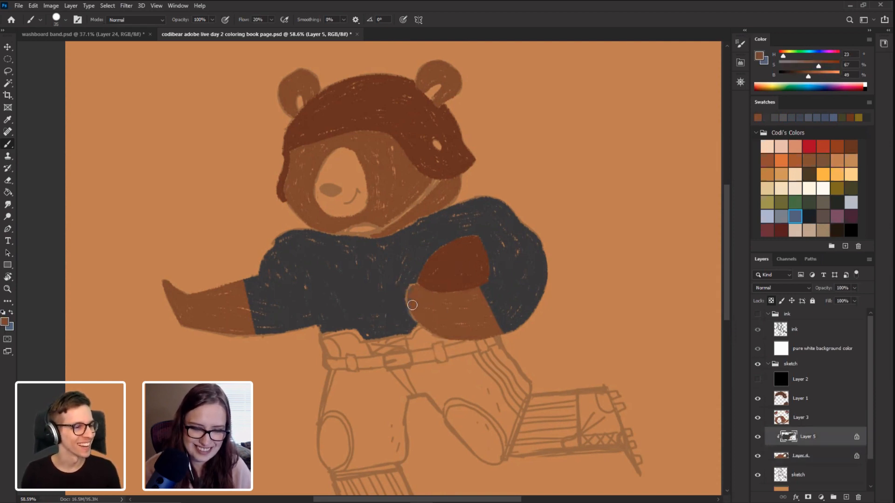
mouse_move(167, 220)
mouse_down()
mouse_move(169, 202)
mouse_move(171, 221)
mouse_up()
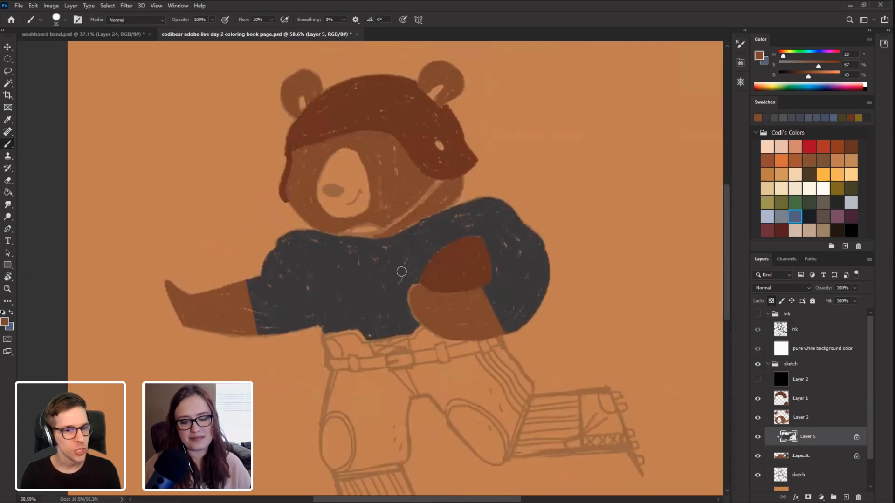
click(757, 475)
click(757, 476)
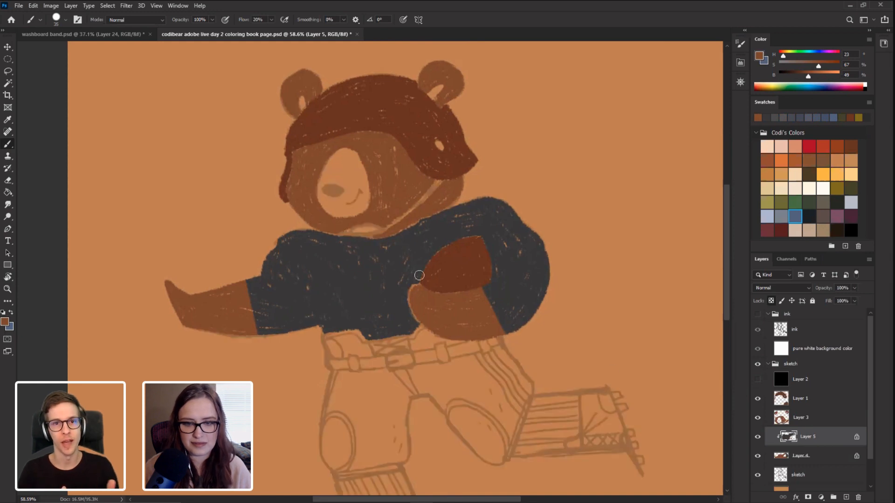
Step: Choose the pale cream swatch with hue 38, 14% saturation and 95% brightness, and add a new layer above Layer 5
drag(175, 186, 172, 196)
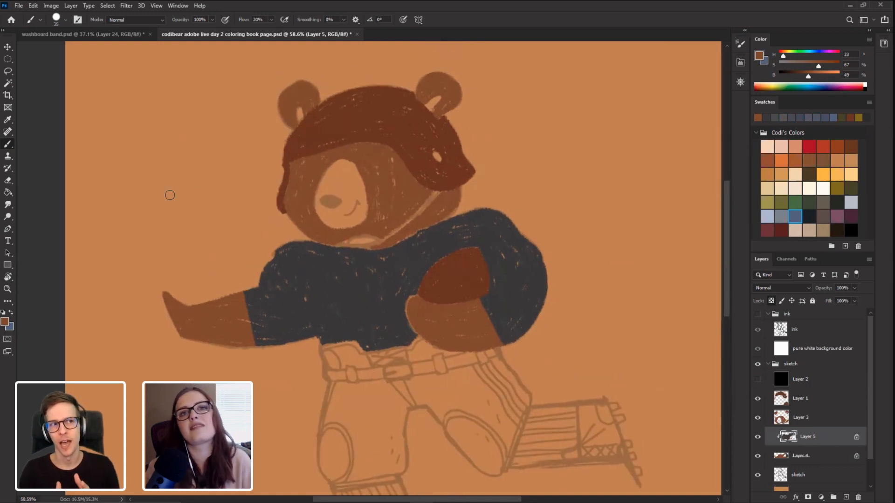
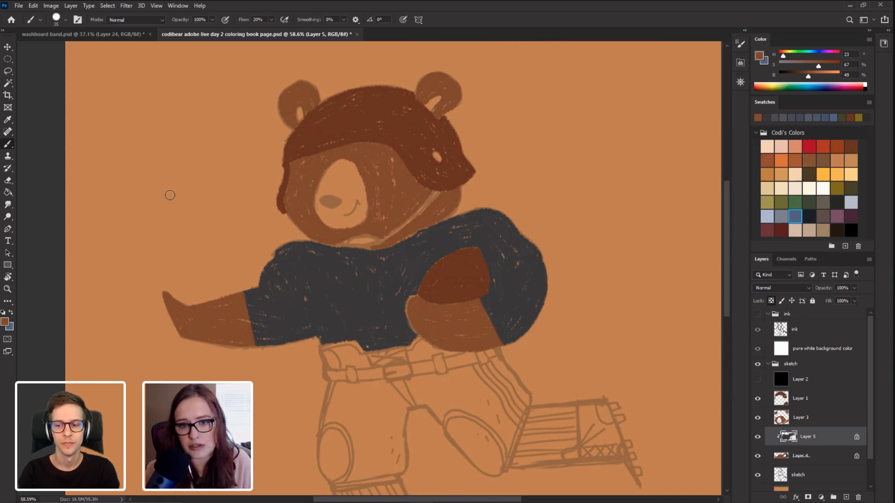
drag(59, 275, 61, 188)
drag(179, 306, 136, 246)
key(r)
drag(96, 269, 114, 234)
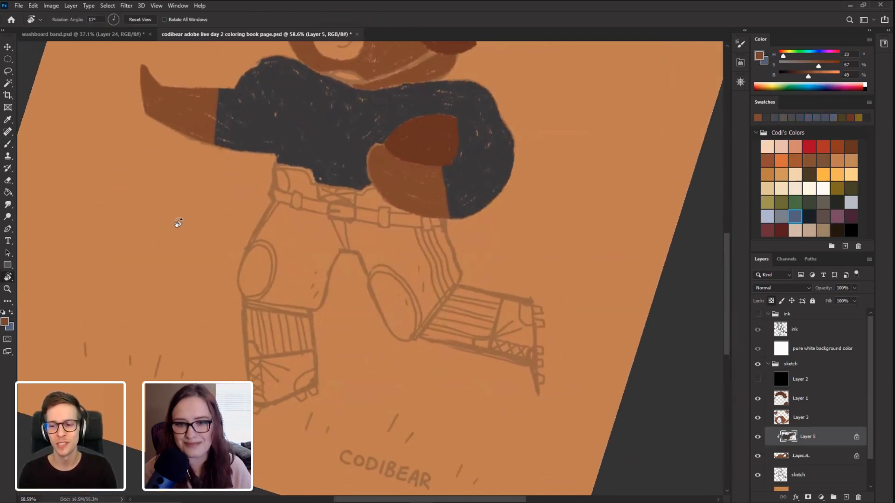
key(b)
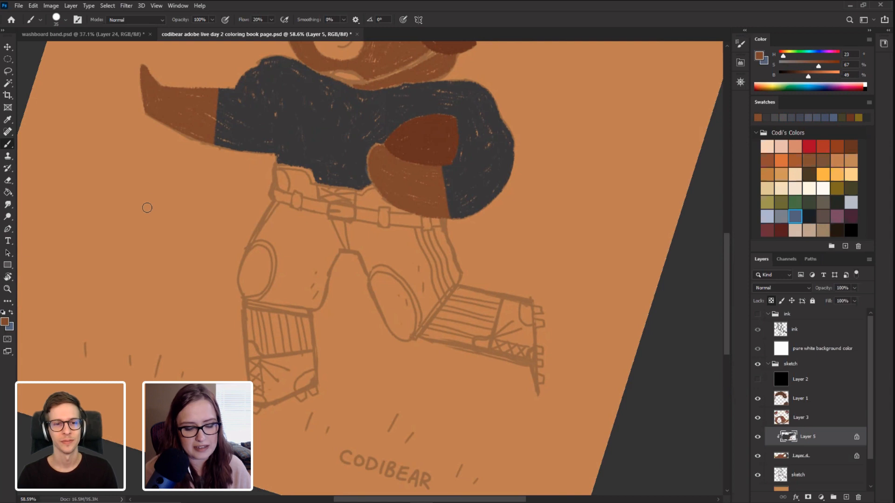
key(r)
drag(138, 242, 160, 209)
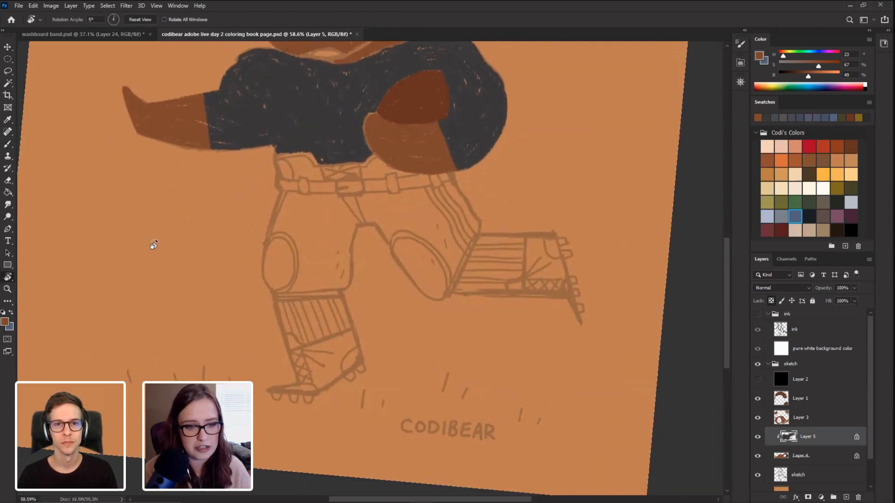
drag(152, 243, 173, 233)
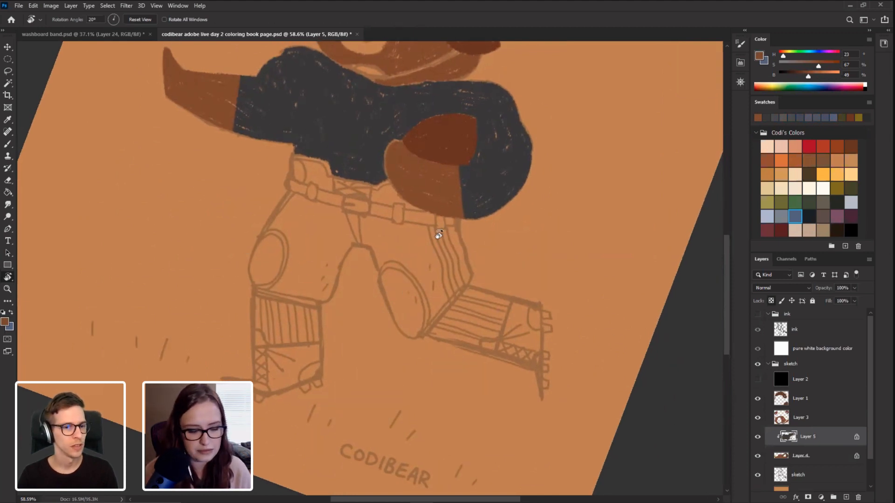
mouse_move(225, 155)
mouse_down()
mouse_move(218, 303)
mouse_move(211, 183)
mouse_up()
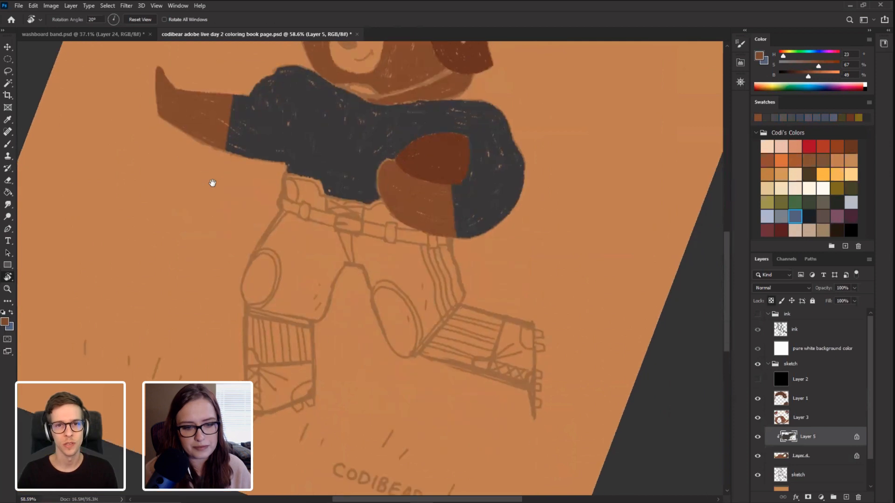
key(b)
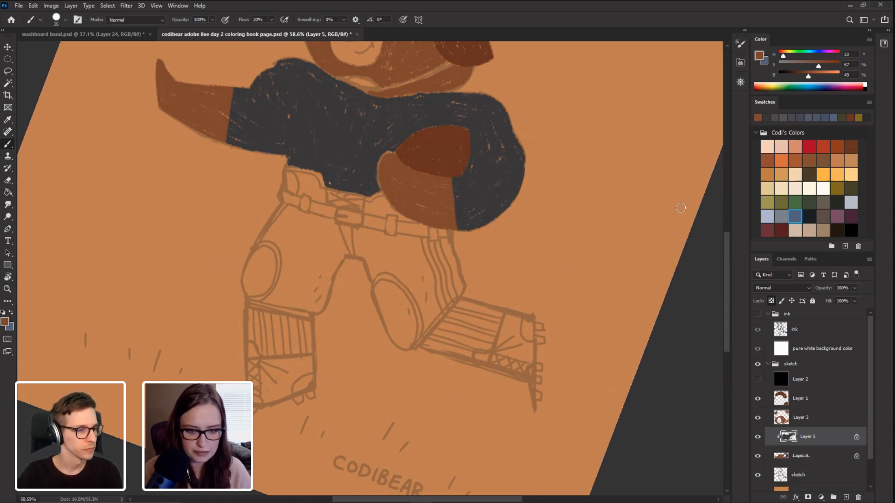
click(809, 188)
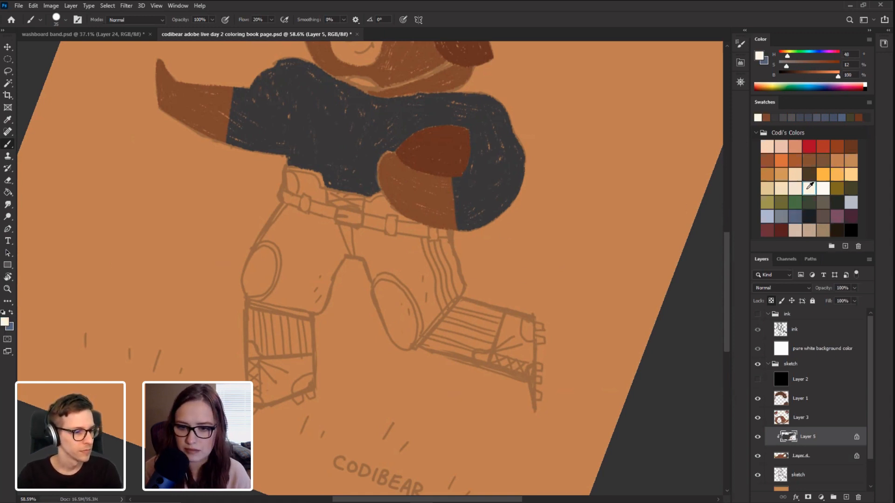
click(795, 188)
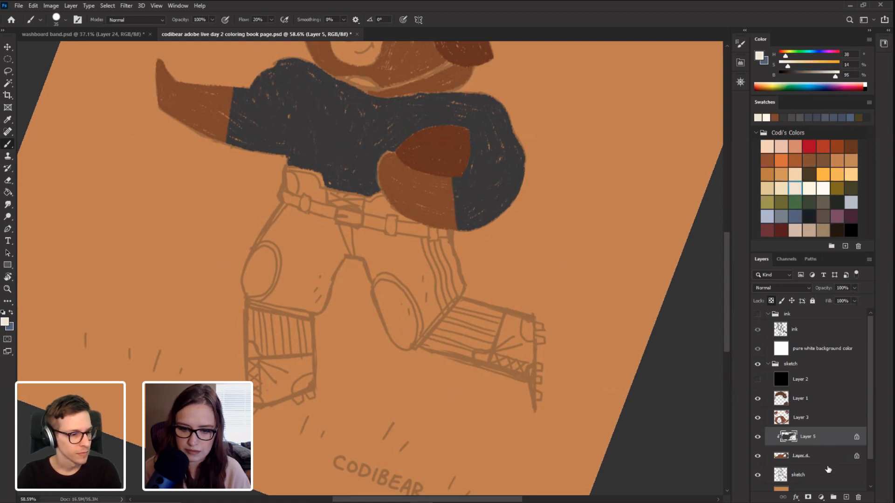
click(846, 497)
Step: Switch the brush to Kyle's Drawing Box - Conte Crayon for working on the new layer
key(r)
drag(150, 313, 144, 253)
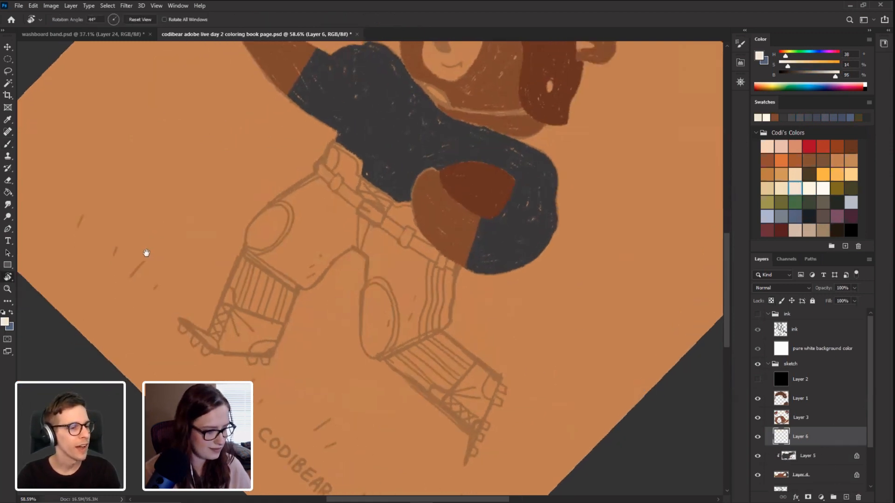
key(b)
right_click(291, 302)
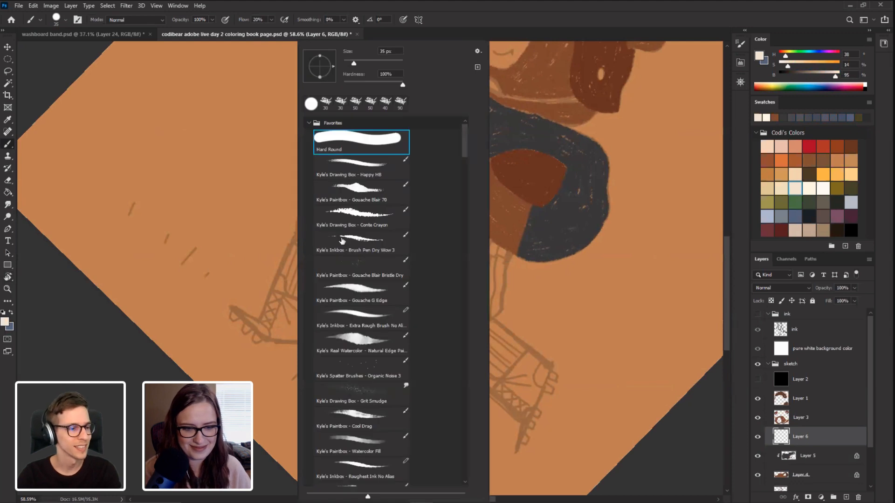
click(350, 225)
key(Return)
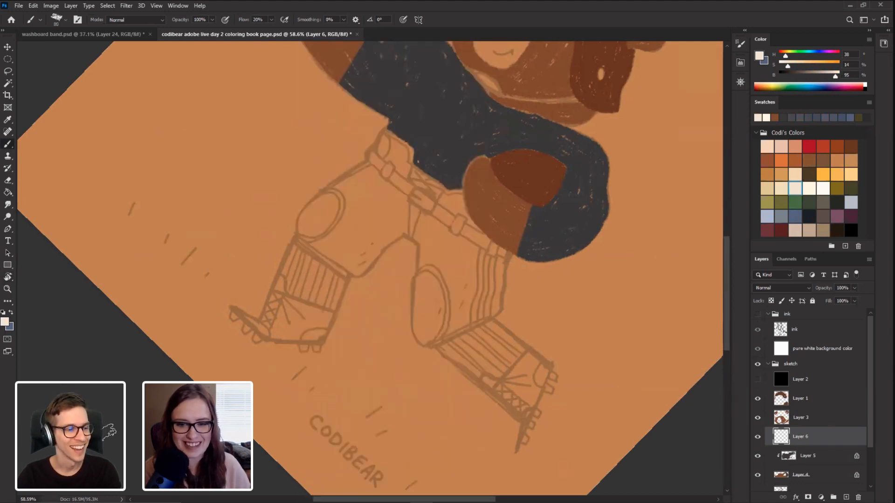
Step: Choose the tan swatch with hue 43, 36% saturation and 87% brightness, and paint the shin edge of the front leg's sock with a smaller brush
key(bracketleft)
key(bracketleft)
key(bracketleft)
key(bracketleft)
mouse_move(267, 320)
mouse_down()
mouse_move(287, 268)
mouse_move(261, 324)
mouse_move(293, 240)
mouse_up()
key(ctrl+z)
click(766, 189)
key(ctrl+z)
mouse_move(270, 326)
mouse_down()
mouse_move(292, 245)
mouse_move(290, 256)
mouse_up()
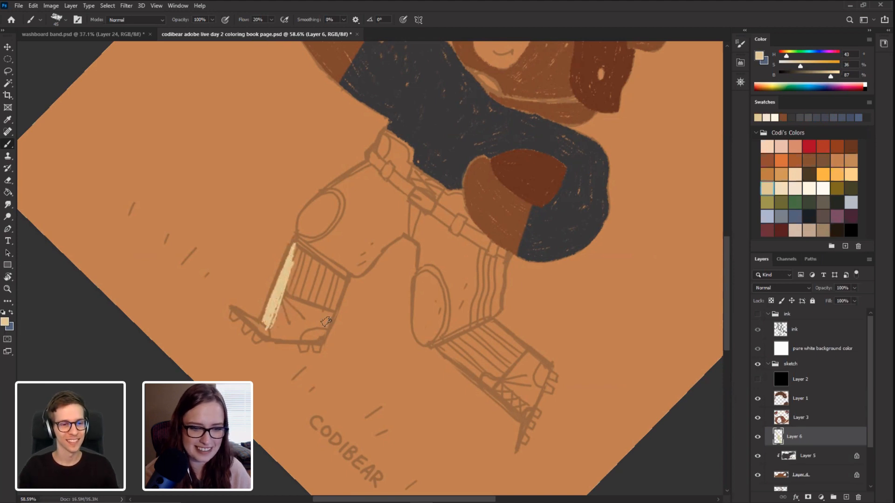
mouse_move(326, 326)
mouse_down()
mouse_move(332, 308)
mouse_move(319, 339)
mouse_move(332, 307)
mouse_up()
key(ctrl+z)
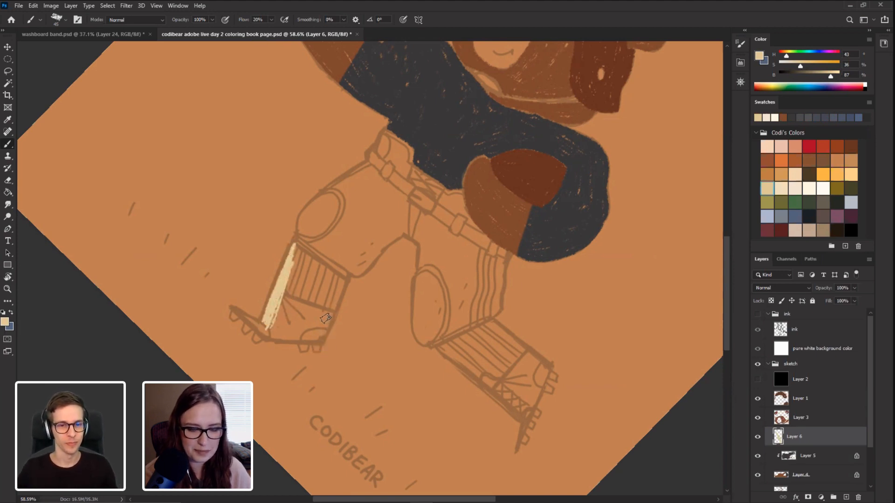
Step: Paint tan along the upper edge of the front leg's sock and along the shoe's sole from heel to toe on Layer 6
key(r)
mouse_move(191, 214)
mouse_down()
mouse_move(183, 262)
mouse_move(324, 121)
mouse_up()
key(b)
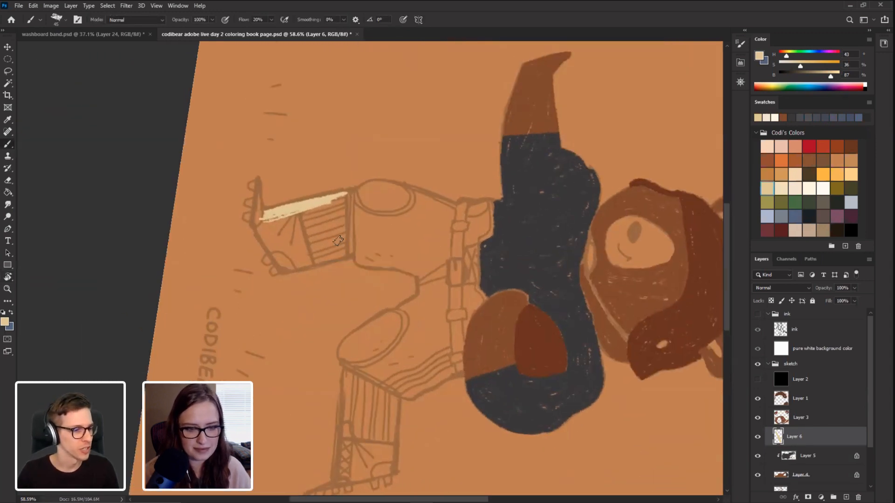
mouse_move(341, 237)
mouse_down()
mouse_move(342, 255)
mouse_move(341, 205)
mouse_move(330, 214)
mouse_move(342, 255)
mouse_move(323, 219)
mouse_move(342, 255)
mouse_up()
key(r)
drag(170, 140, 275, 111)
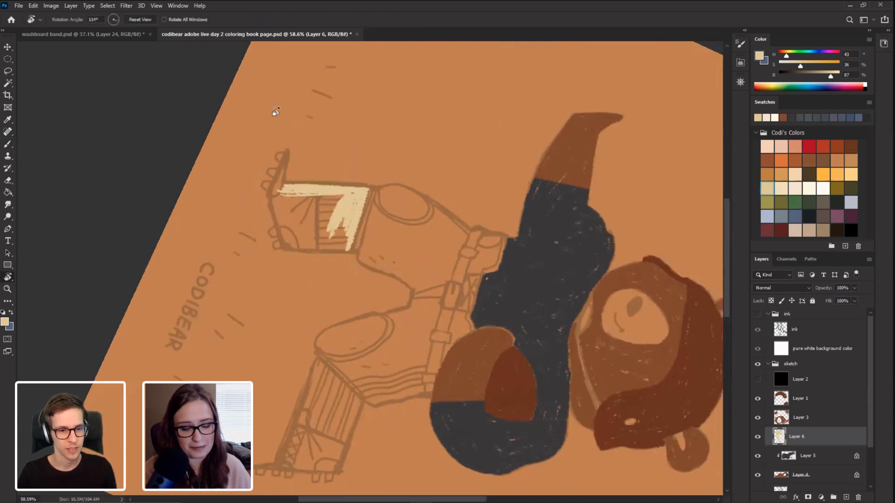
key(b)
mouse_move(284, 191)
mouse_down()
mouse_move(287, 151)
mouse_move(271, 186)
mouse_up()
mouse_move(279, 242)
mouse_down()
mouse_move(269, 192)
mouse_move(281, 176)
mouse_up()
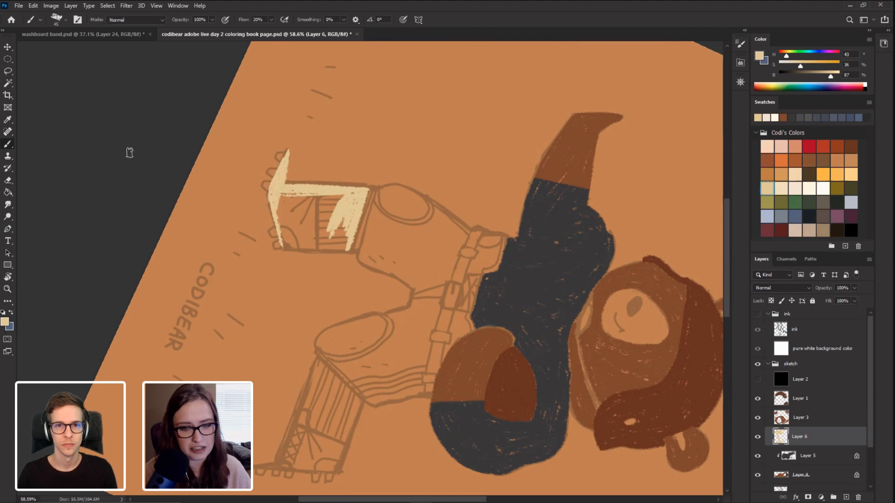
Step: Paint the back edge of the front leg's sock and fill the rest of the sock and shoe with tan on Layer 6
key(r)
mouse_move(130, 150)
mouse_down()
mouse_move(140, 223)
mouse_move(184, 283)
mouse_up()
key(b)
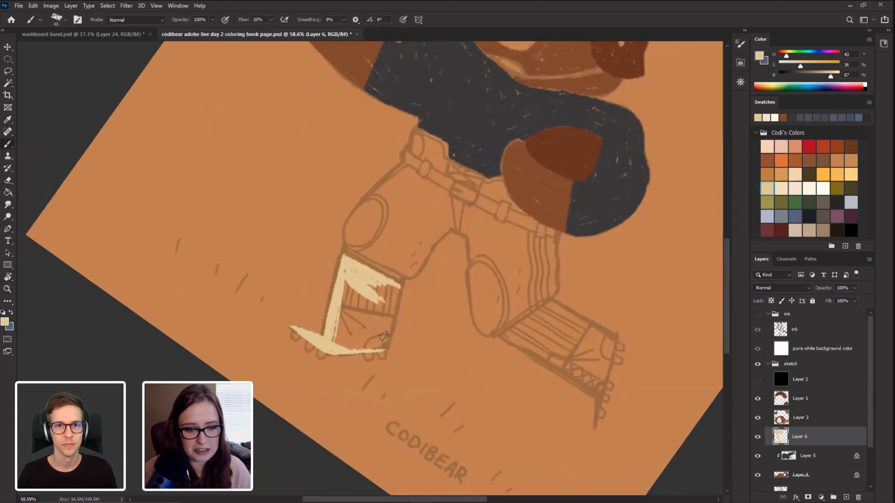
mouse_move(393, 324)
mouse_down()
mouse_move(399, 292)
mouse_move(387, 344)
mouse_up()
drag(379, 305, 373, 288)
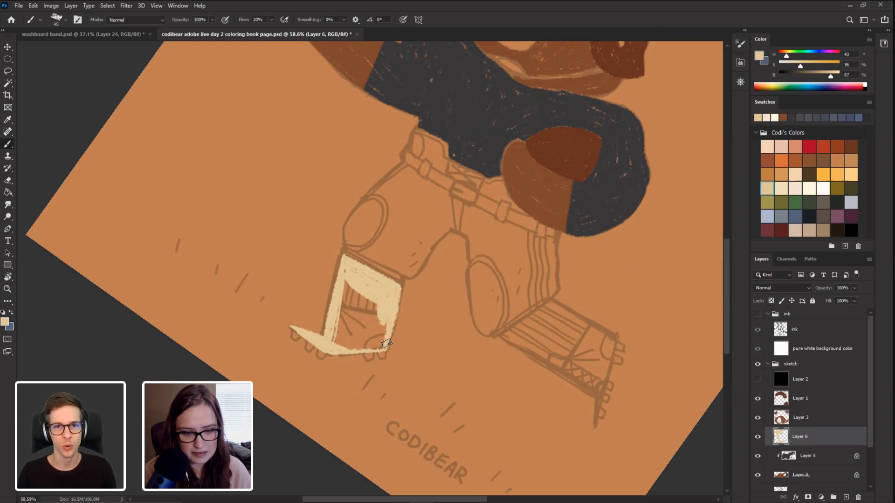
mouse_move(386, 344)
mouse_down()
mouse_move(375, 308)
mouse_move(354, 291)
mouse_move(337, 340)
mouse_move(380, 346)
mouse_move(357, 331)
mouse_move(386, 344)
mouse_up()
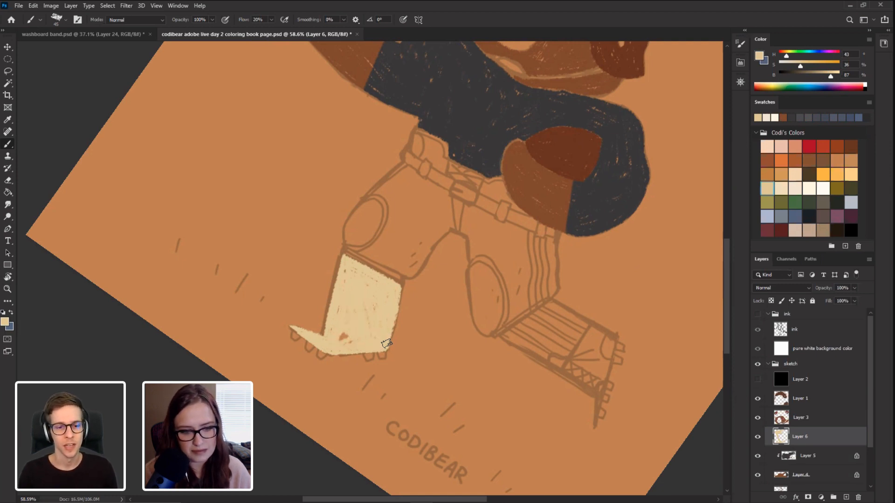
drag(319, 342, 322, 343)
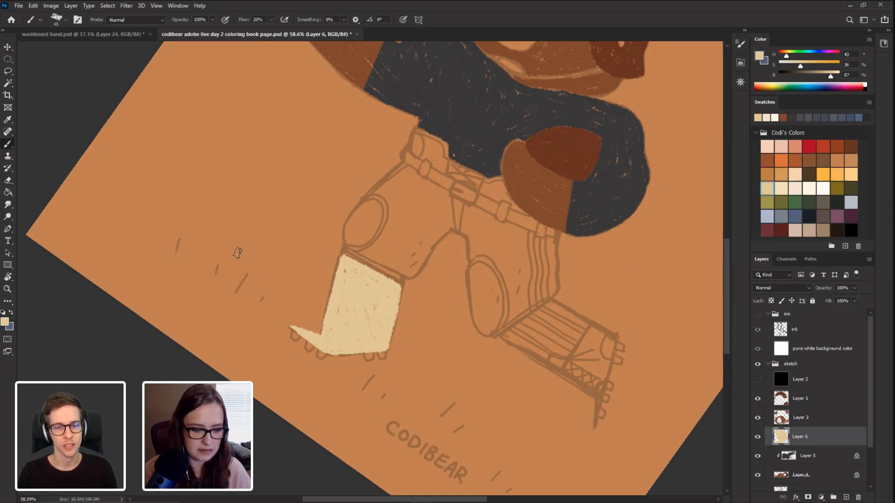
Step: Try to extend the tan over the stud at the toe of the front shoe
key(r)
mouse_move(223, 304)
mouse_down()
mouse_move(224, 382)
mouse_move(389, 420)
mouse_up()
drag(264, 332, 245, 304)
key(b)
drag(399, 320, 398, 320)
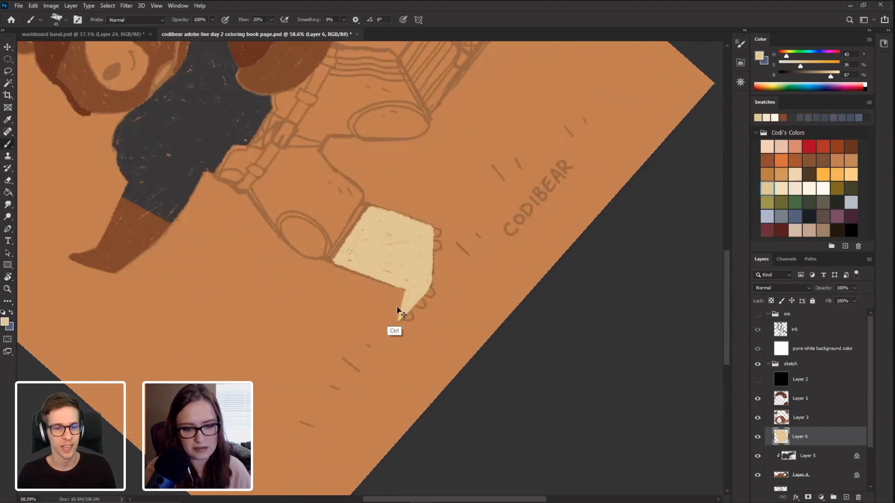
key(ctrl+z)
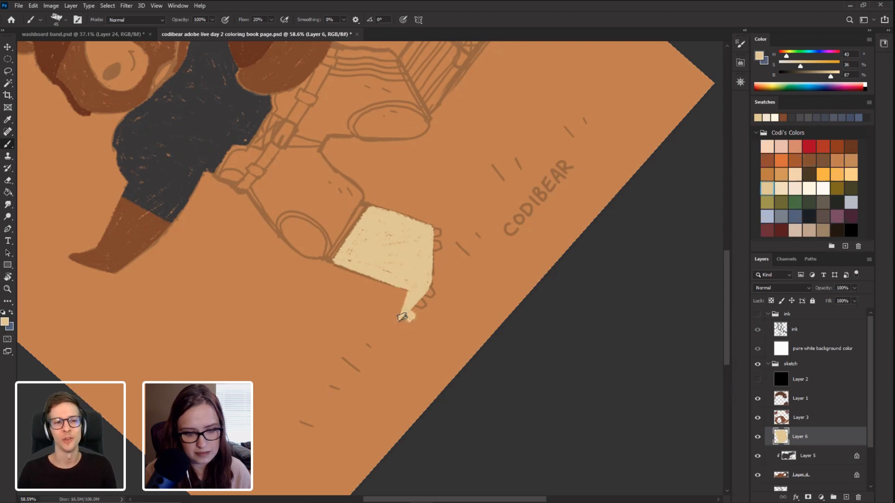
Step: Sample the jersey's dark gray with 22% brightness as the brush color
key(r)
drag(214, 265, 202, 337)
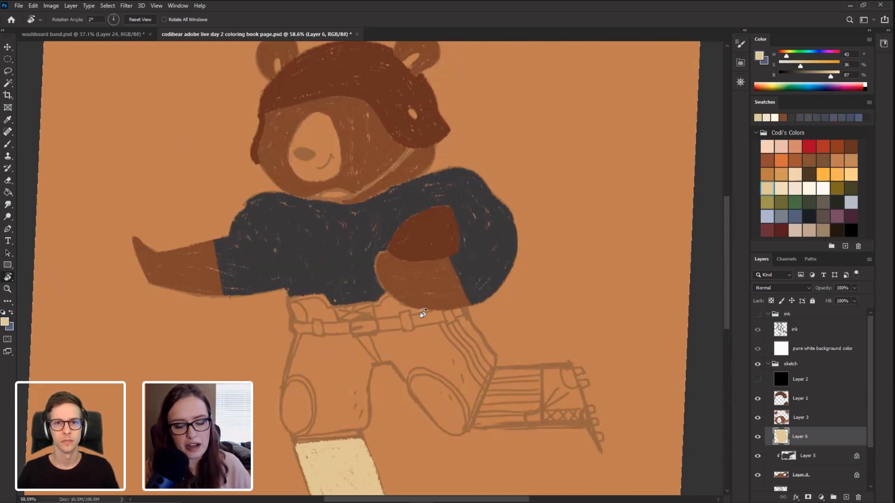
key(b)
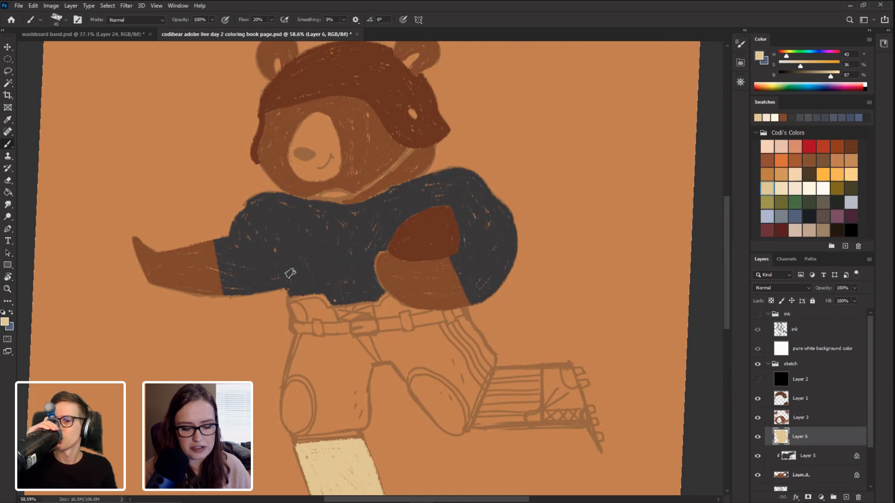
key(r)
drag(202, 164, 210, 201)
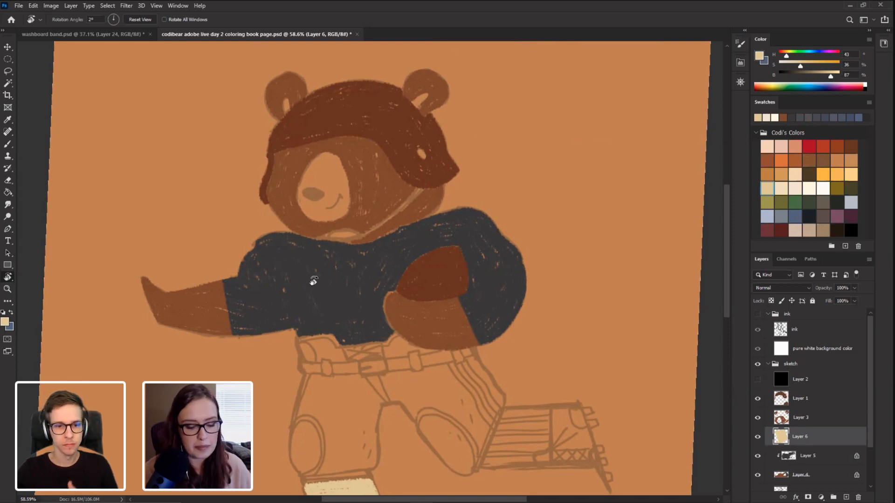
key(b)
alt+click(334, 282)
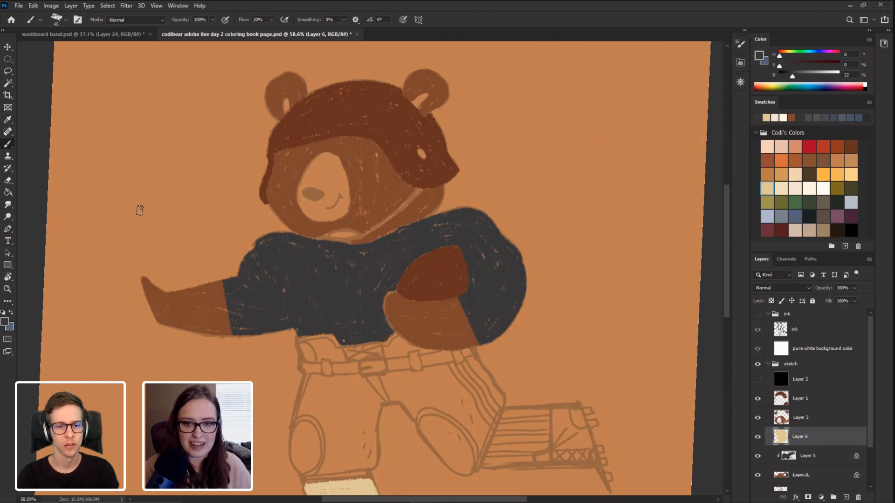
drag(141, 234, 142, 230)
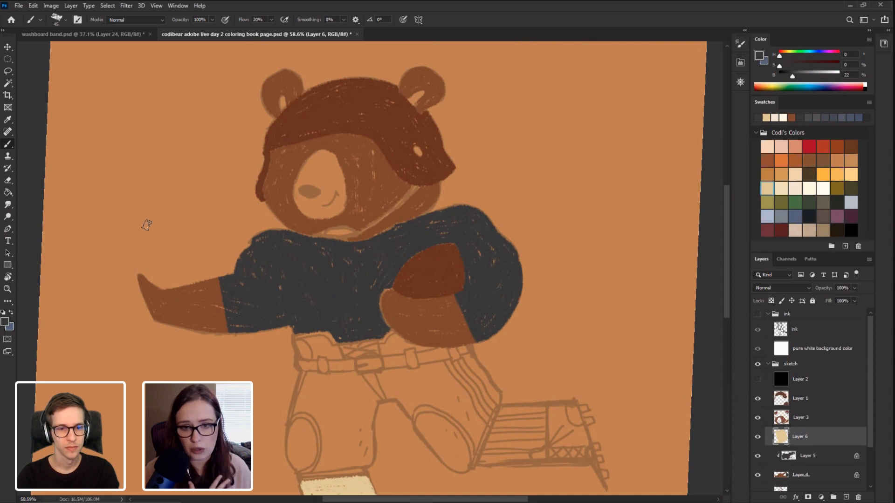
mouse_move(152, 240)
mouse_down()
mouse_move(148, 195)
mouse_move(147, 222)
mouse_up()
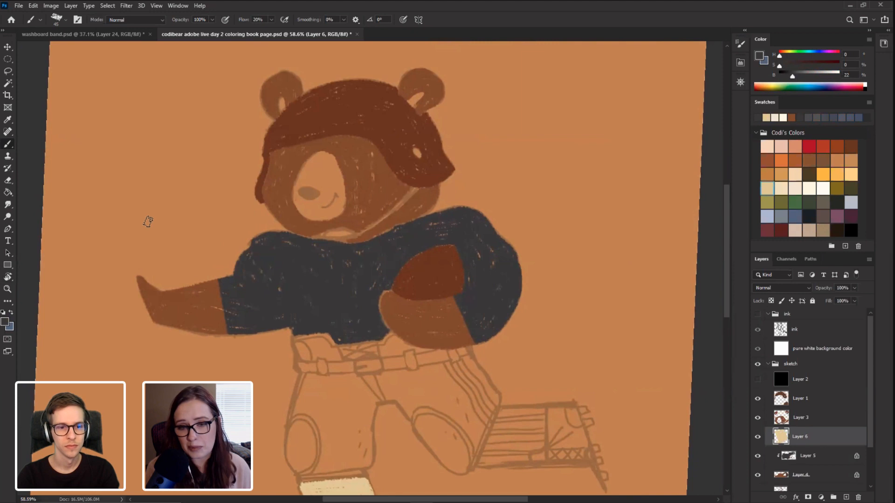
scroll(159, 321, down, 5)
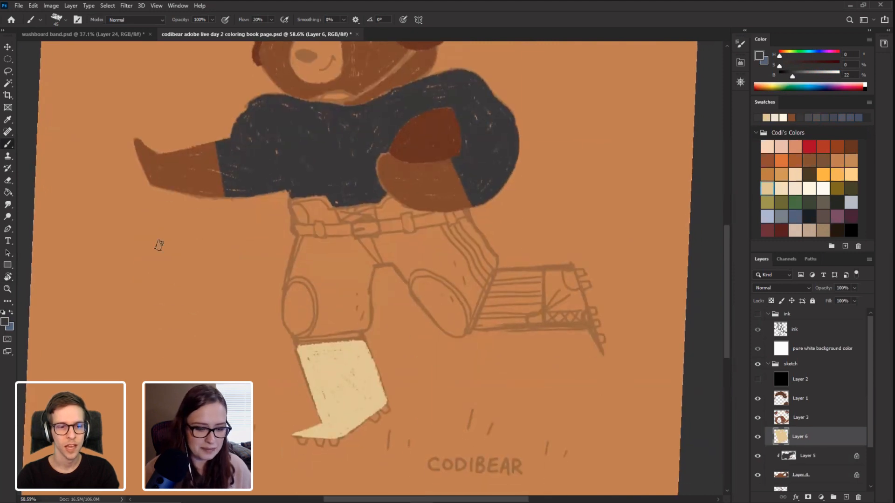
key(r)
drag(142, 276, 164, 241)
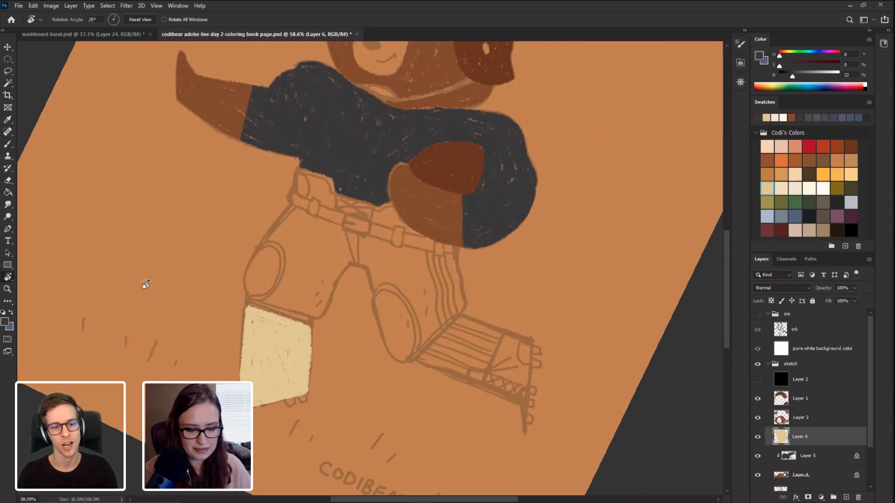
Step: Paint the lower leg and shoe of the bear's raised back leg on Layer 6 with the cream sampled from the front shoe
mouse_move(144, 260)
mouse_down()
mouse_move(302, 118)
mouse_move(329, 110)
mouse_up()
drag(216, 274, 205, 140)
key(b)
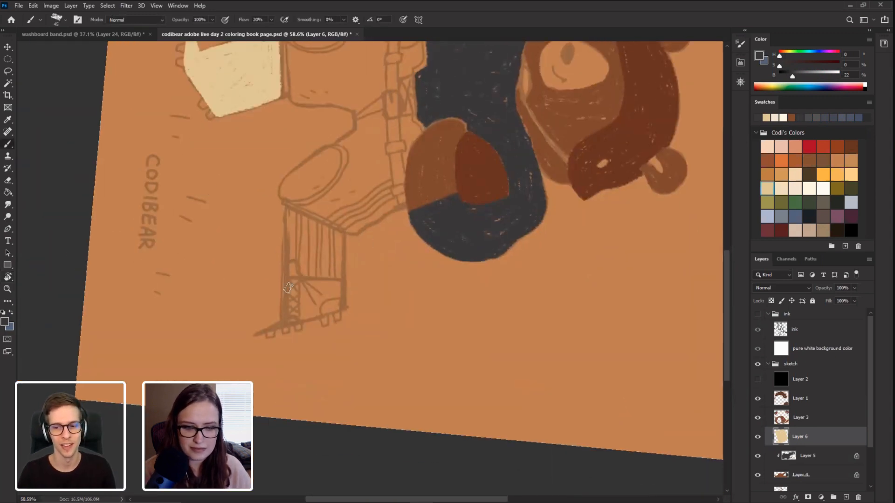
mouse_move(290, 312)
mouse_down()
mouse_move(288, 260)
mouse_move(286, 310)
mouse_up()
key(ctrl+z)
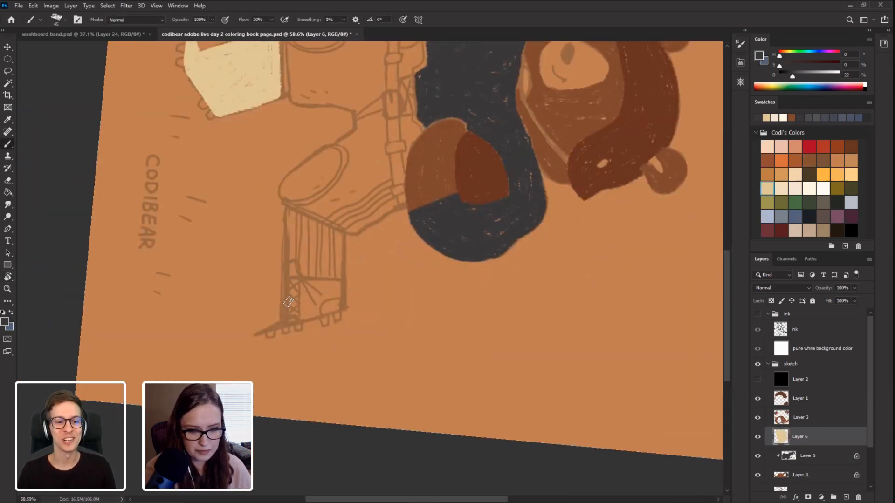
alt+click(260, 85)
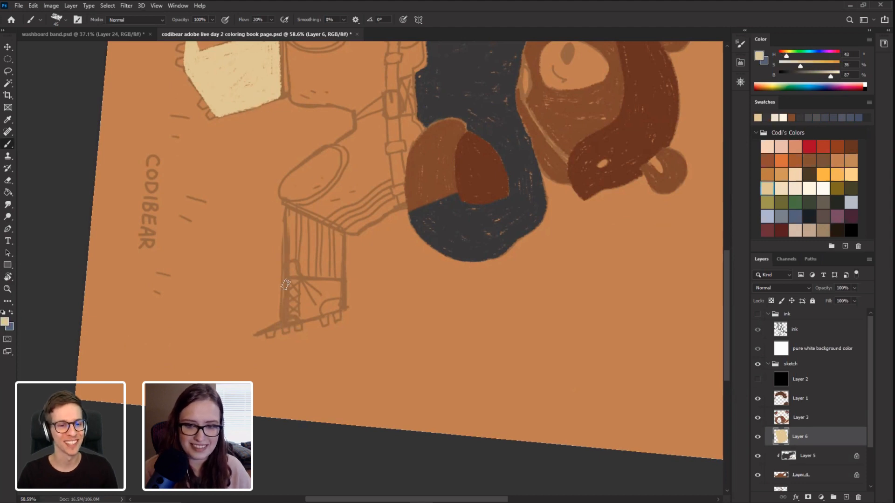
mouse_move(289, 284)
mouse_down()
mouse_move(289, 315)
mouse_move(287, 207)
mouse_up()
drag(343, 291, 342, 304)
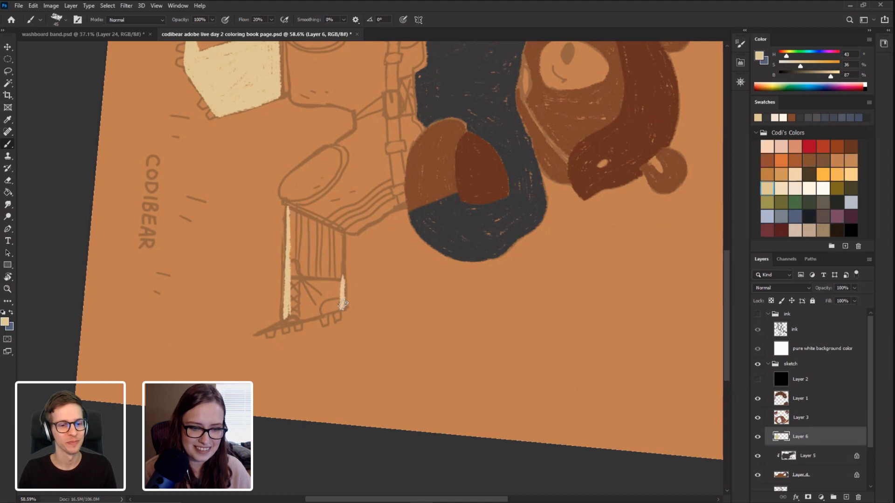
drag(340, 238, 342, 304)
drag(335, 239, 325, 235)
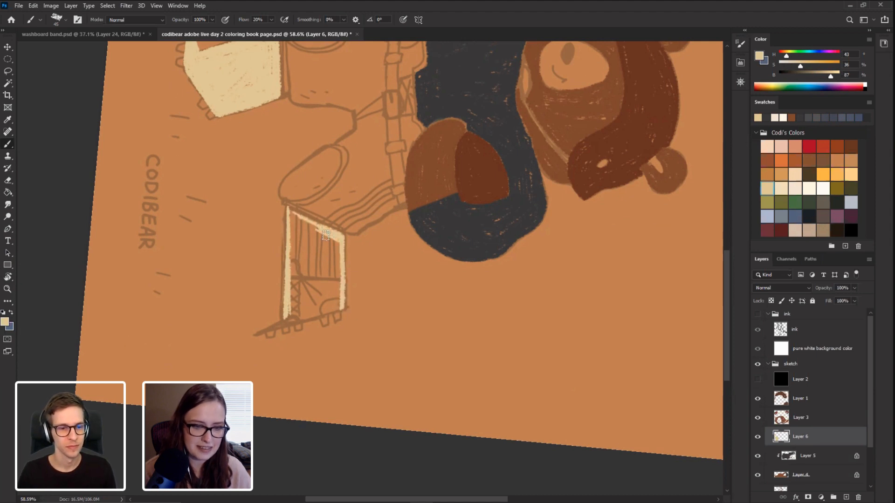
mouse_move(293, 242)
mouse_down()
mouse_move(294, 269)
mouse_move(323, 243)
mouse_move(340, 280)
mouse_move(322, 261)
mouse_move(309, 280)
mouse_move(293, 289)
mouse_move(292, 280)
mouse_move(316, 285)
mouse_move(294, 313)
mouse_up()
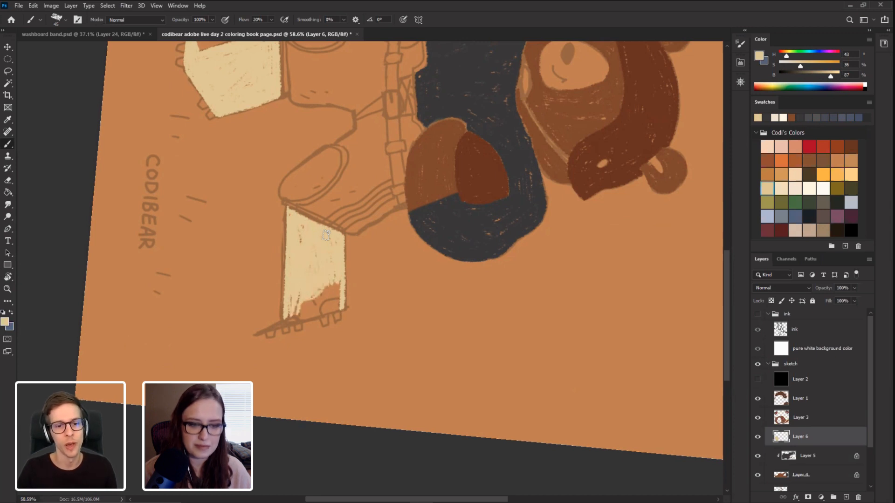
Step: Extend the cream along the raised shoe's sole to its pointed tip and fill the remaining gap beside the sole
drag(193, 253, 242, 296)
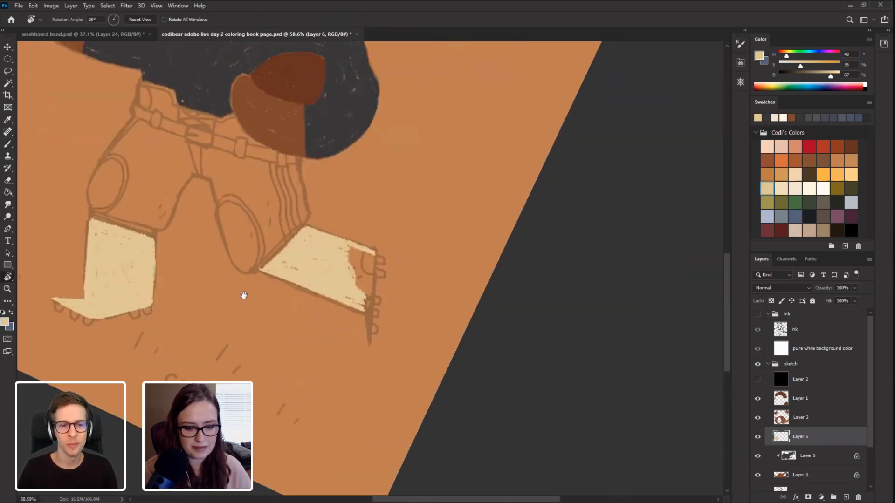
mouse_move(368, 338)
mouse_down()
mouse_move(371, 300)
mouse_move(369, 339)
mouse_move(371, 302)
mouse_move(369, 314)
mouse_move(359, 299)
mouse_up()
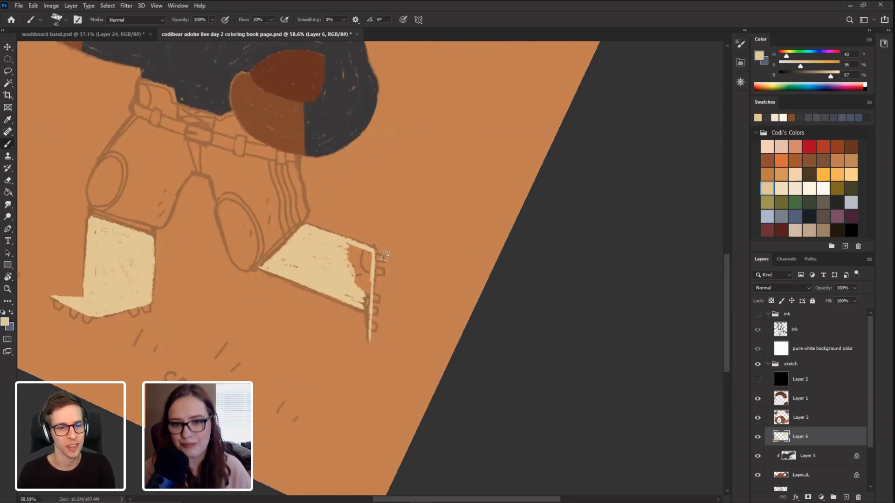
mouse_move(368, 340)
mouse_down()
mouse_move(368, 284)
mouse_move(368, 339)
mouse_up()
mouse_move(362, 259)
mouse_down()
mouse_move(358, 281)
mouse_move(352, 253)
mouse_move(364, 255)
mouse_up()
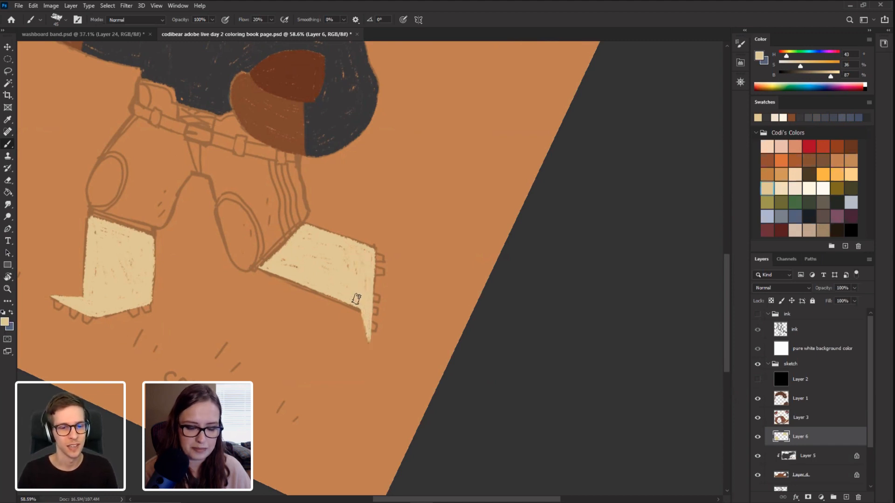
Step: Set the brush's blending mode to Clear
drag(177, 310, 256, 238)
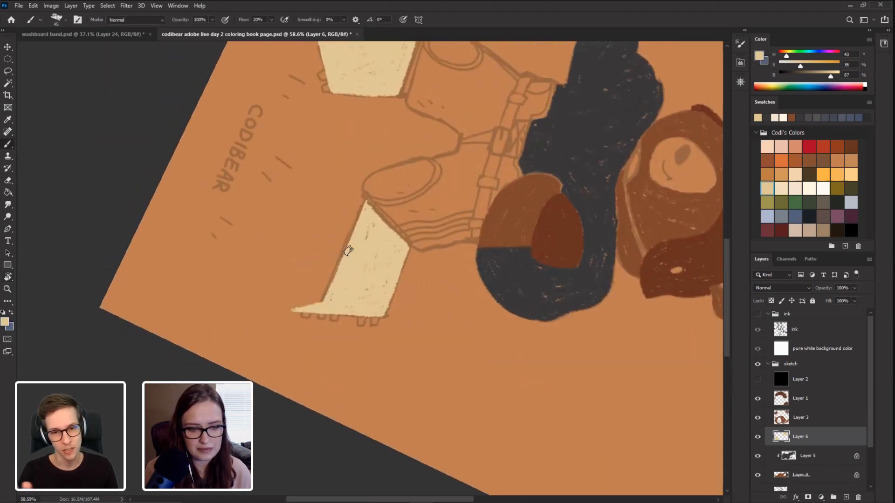
key(r)
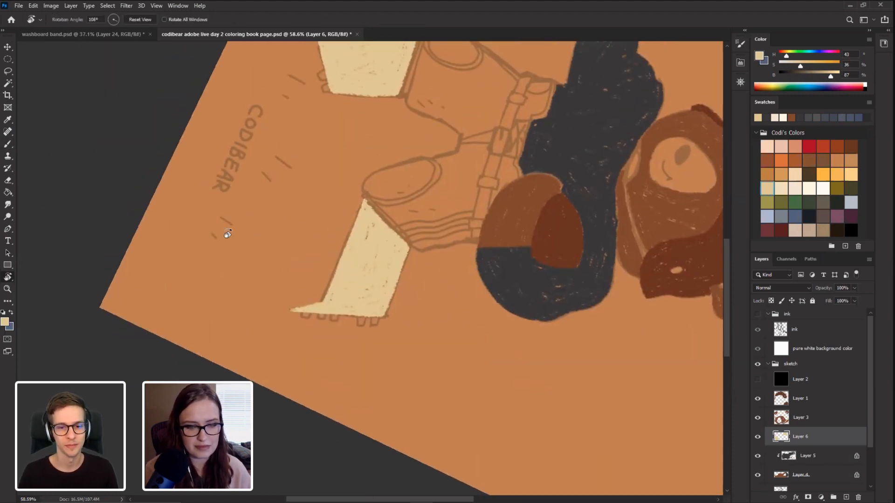
drag(228, 228, 162, 194)
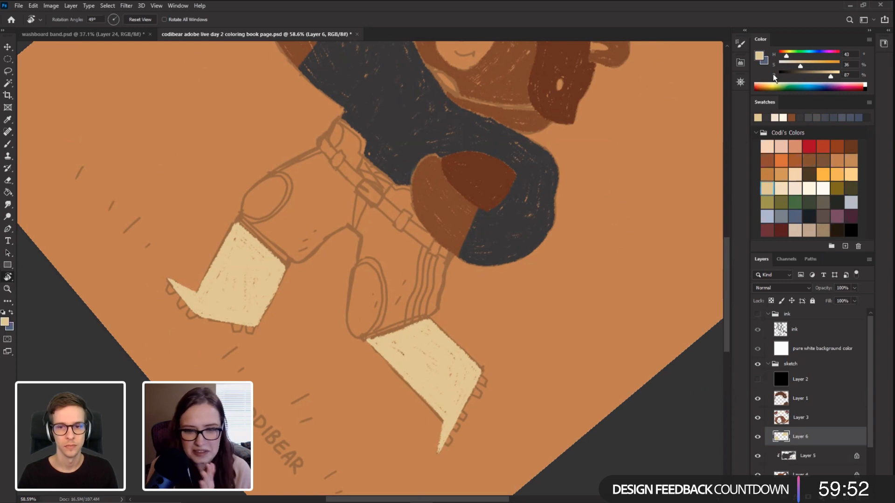
key(b)
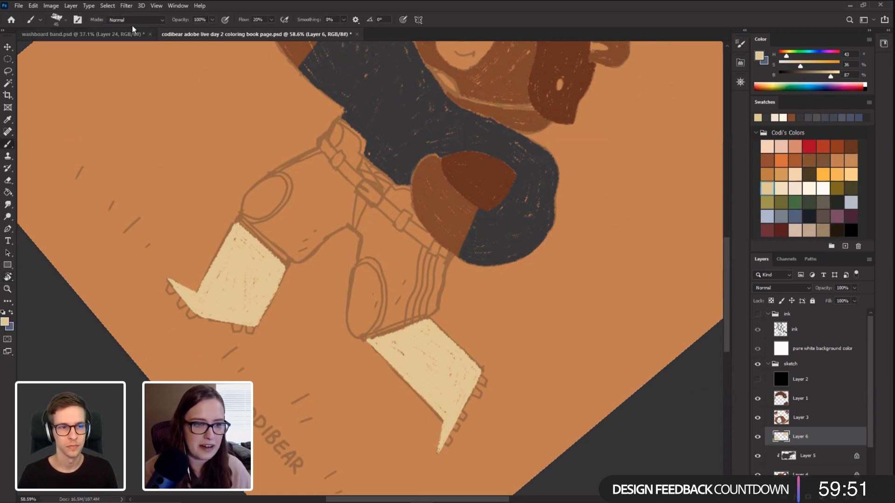
click(134, 20)
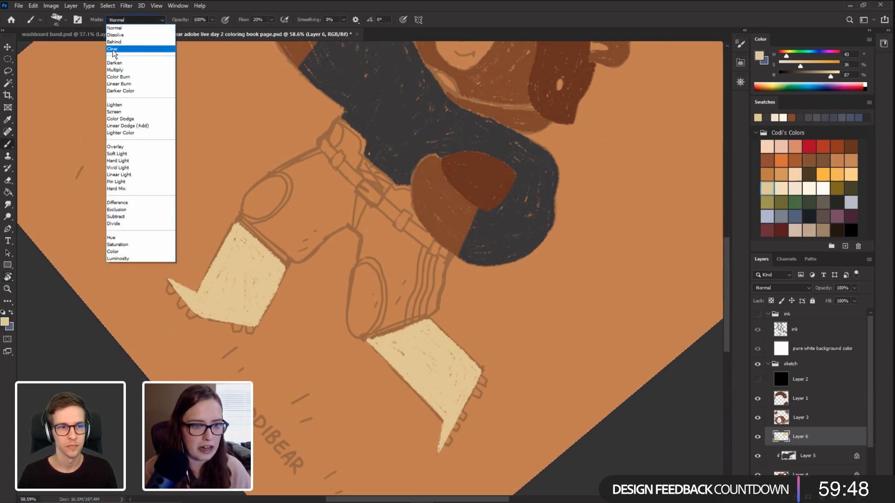
click(122, 50)
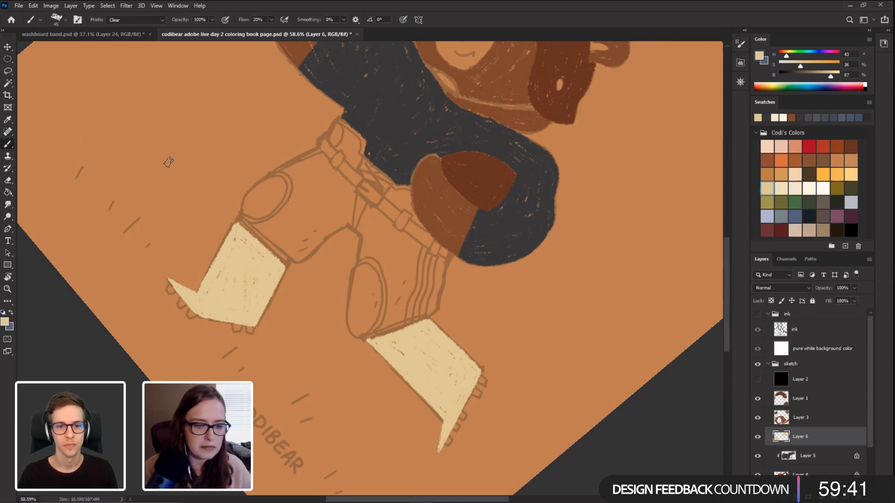
Step: Sample the dark reddish brown of the bear's helmet as the painting colour
key(Escape)
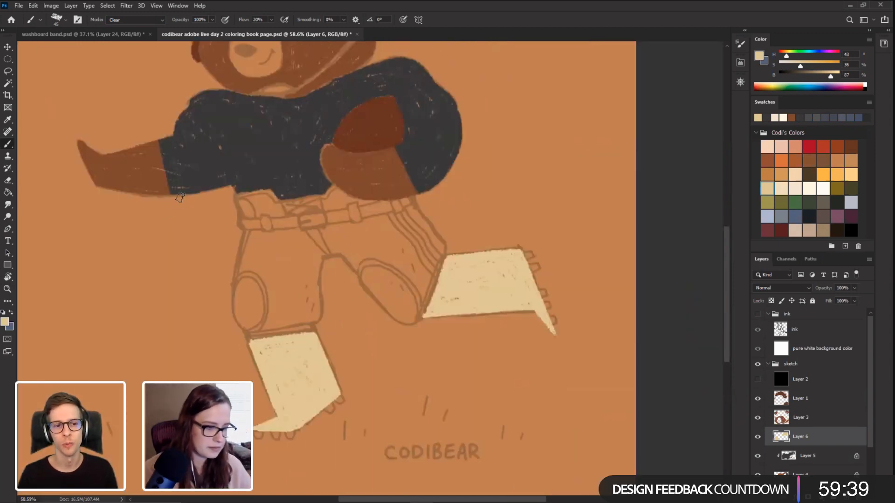
drag(170, 176, 208, 180)
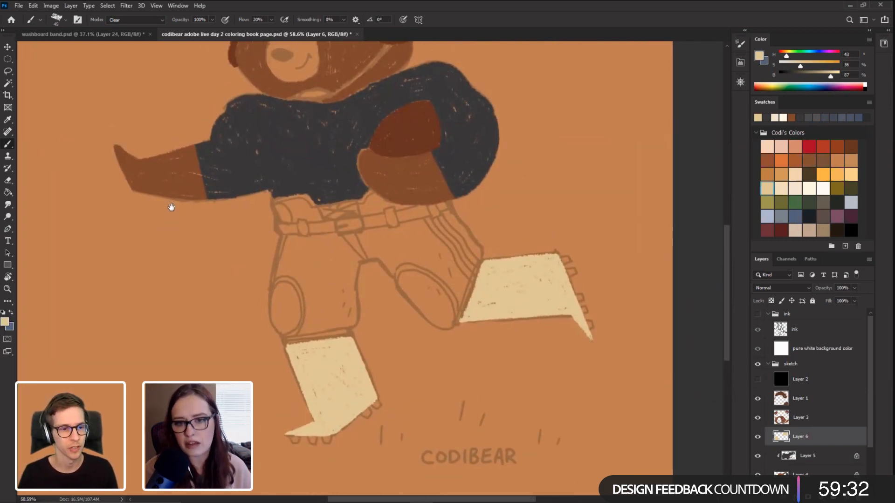
drag(173, 196, 174, 236)
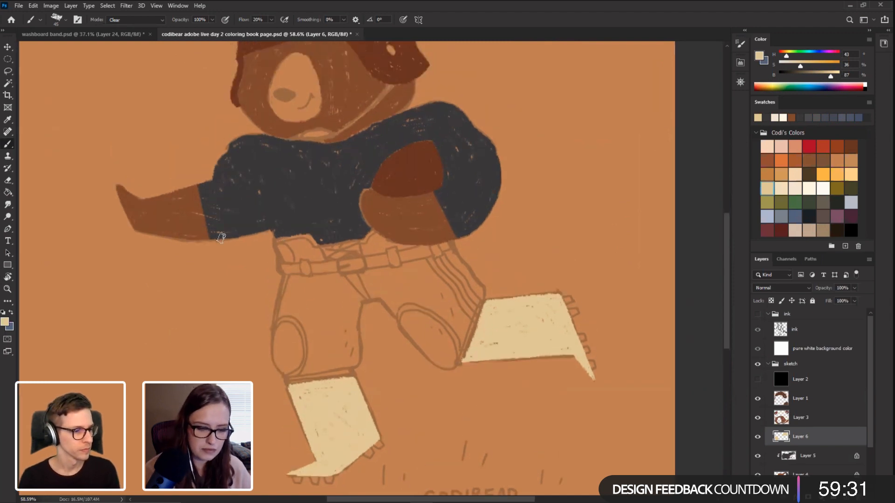
key(r)
drag(297, 219, 207, 284)
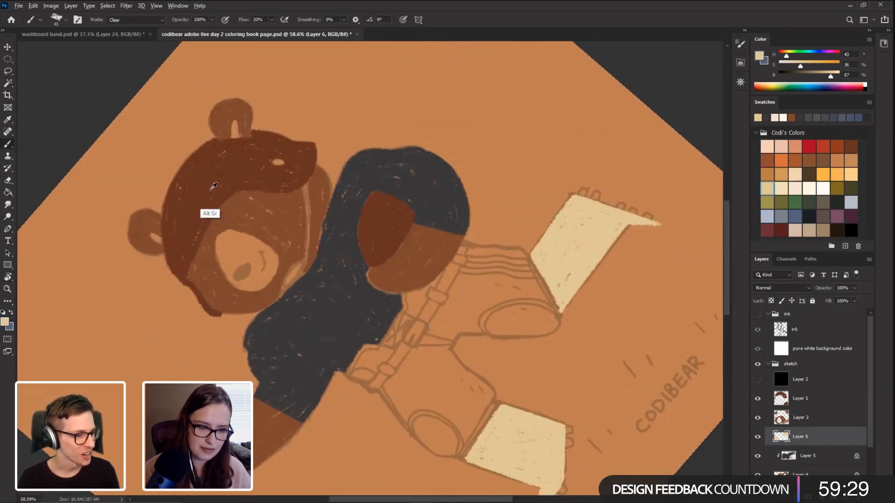
alt+click(208, 210)
key(r)
drag(175, 257, 175, 328)
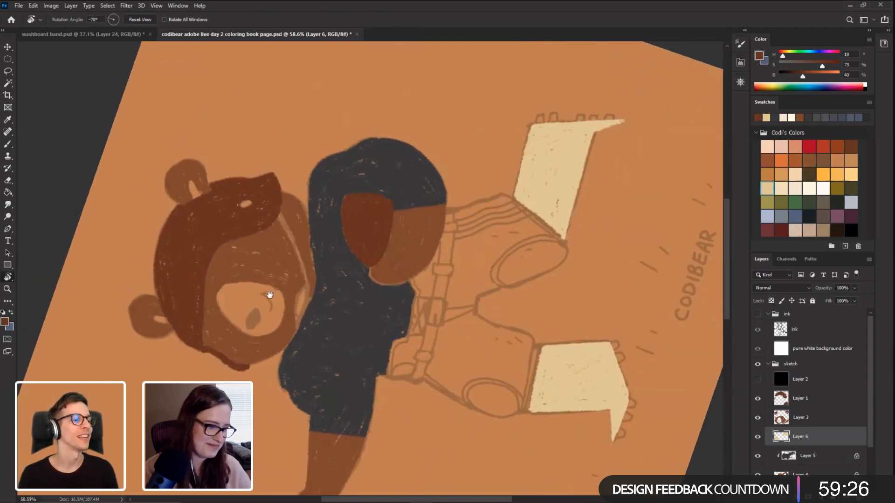
drag(270, 295, 240, 258)
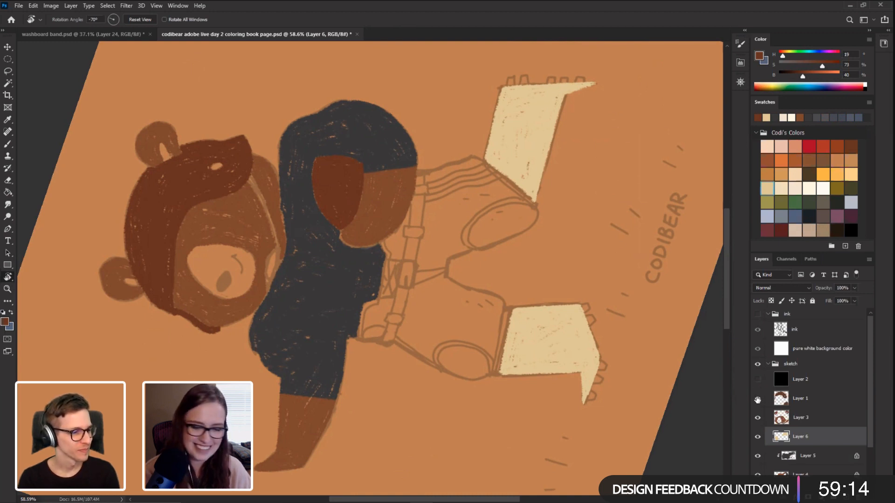
Step: Check what Layer 6 and Layer 1 contain by toggling their visibility, and make Layer 1 the active layer
click(757, 438)
click(757, 438)
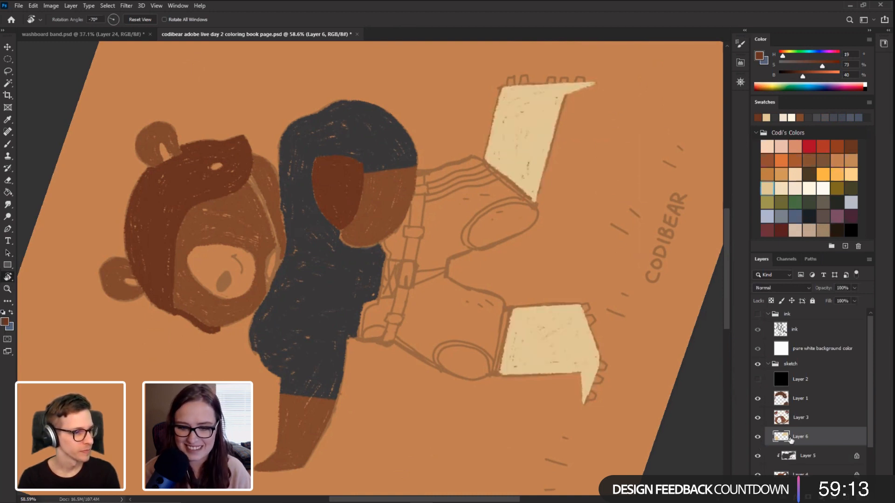
click(792, 398)
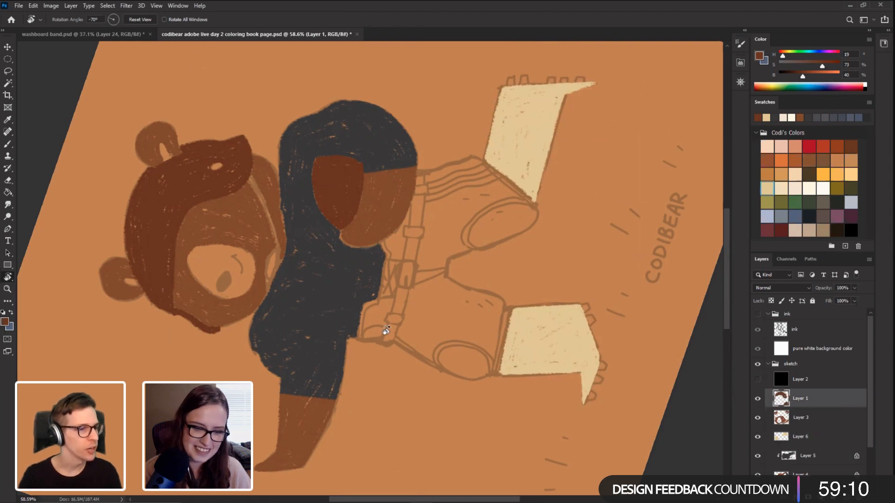
key(b)
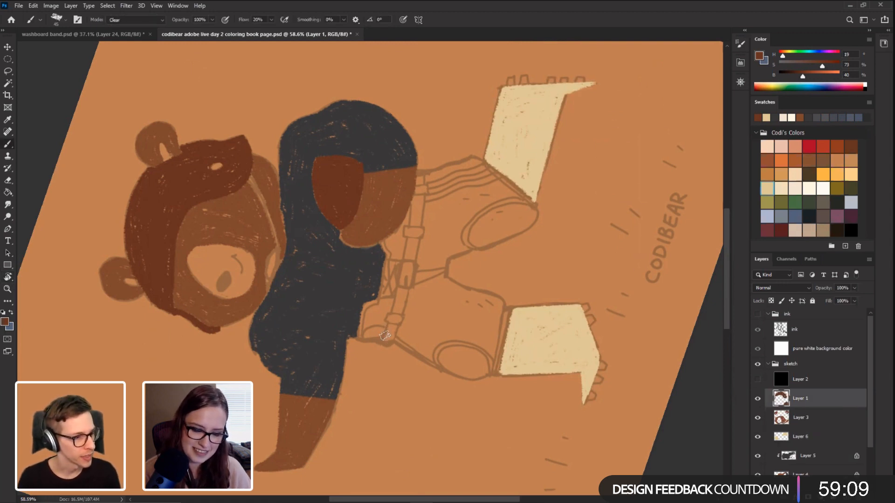
click(757, 399)
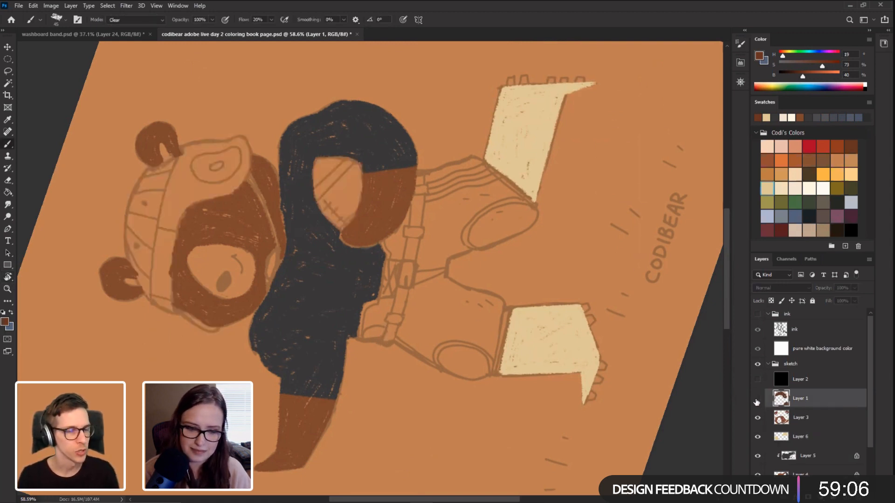
click(757, 399)
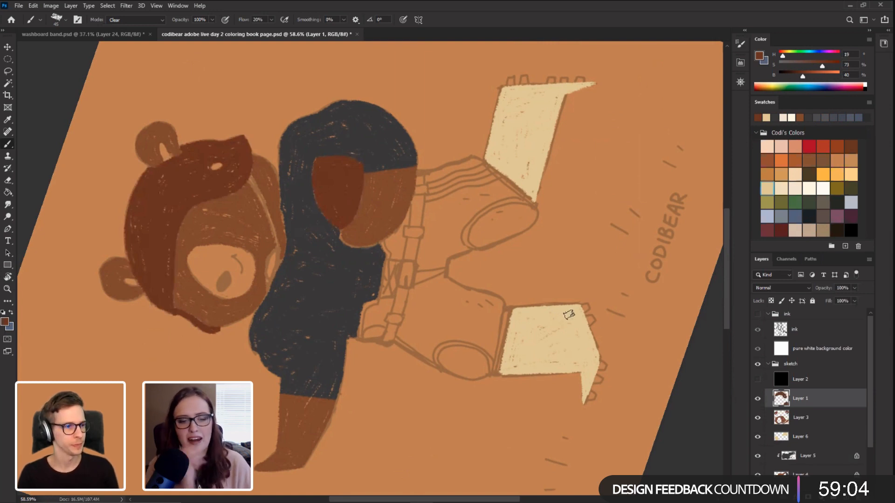
Step: Add a new layer directly above Layer 1 and enlarge the brush
key(Escape)
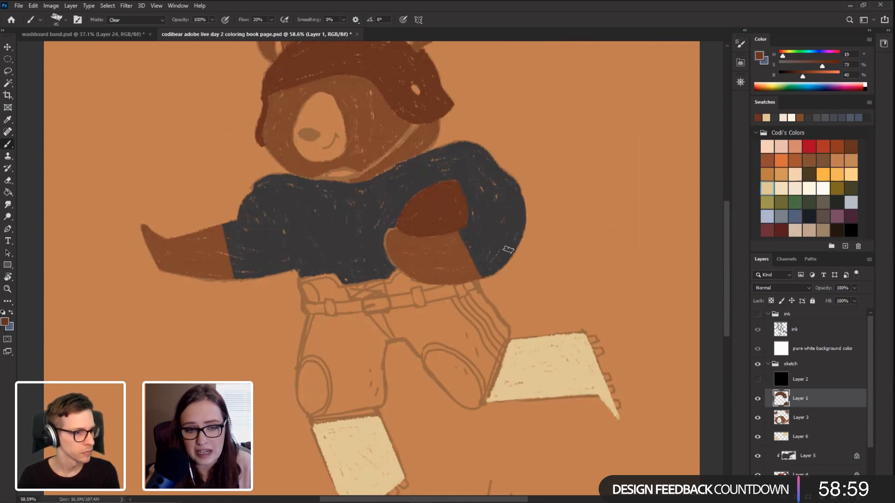
drag(507, 187, 437, 313)
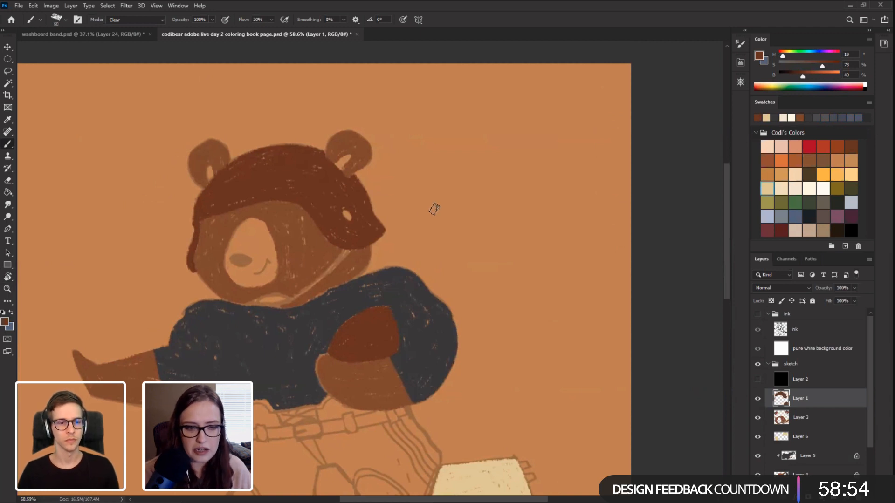
key(bracketright)
key(bracketright)
key(bracketright)
key(bracketright)
key(bracketright)
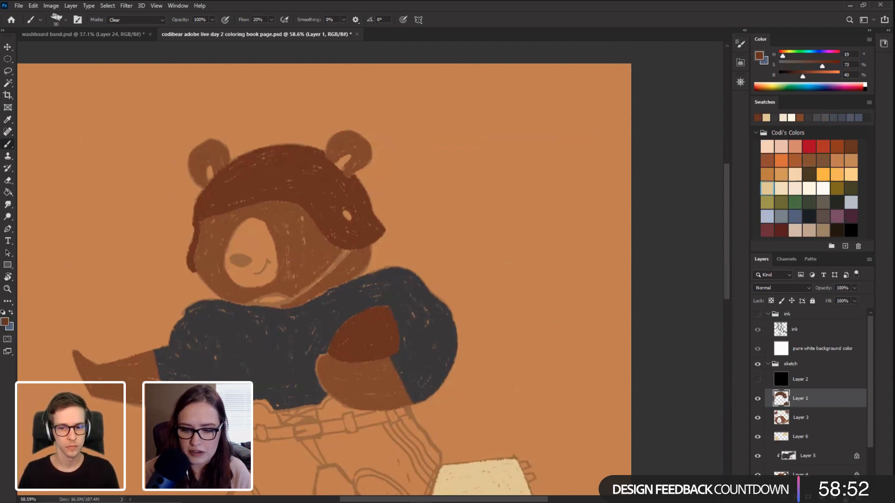
key(ctrl+shift+alt+n)
key(bracketright)
key(bracketright)
key(bracketright)
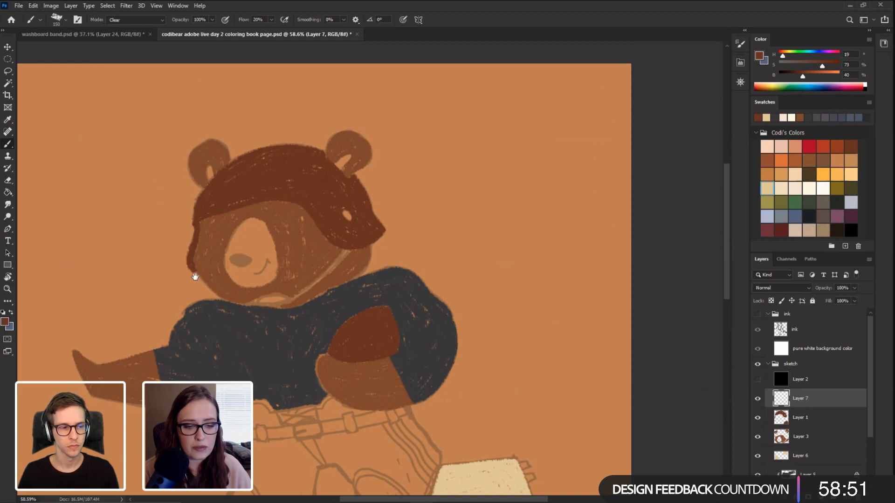
Step: Reduce the brush size and set the brush's blending mode to Normal
drag(195, 276, 235, 244)
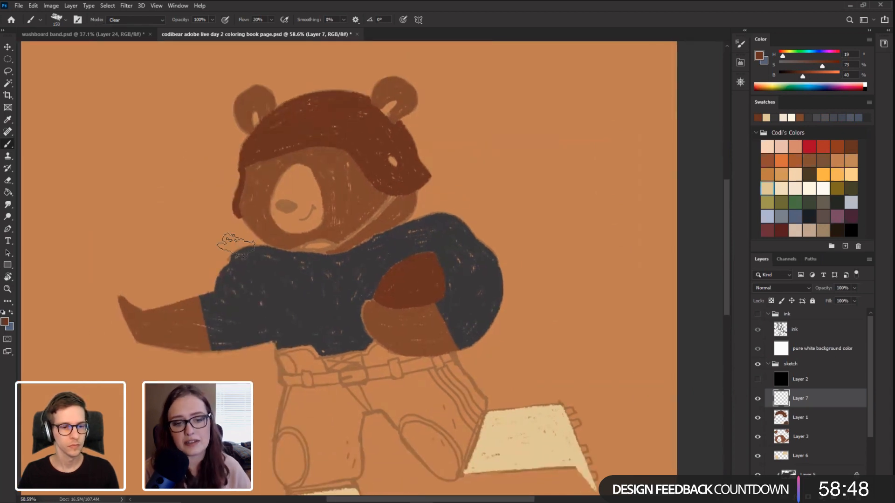
key(bracketleft)
key(bracketleft)
key(bracketleft)
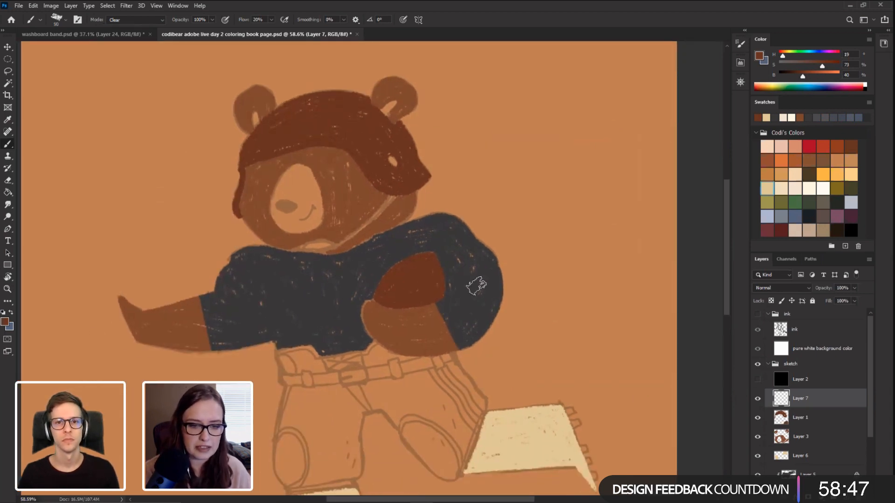
drag(481, 219, 405, 299)
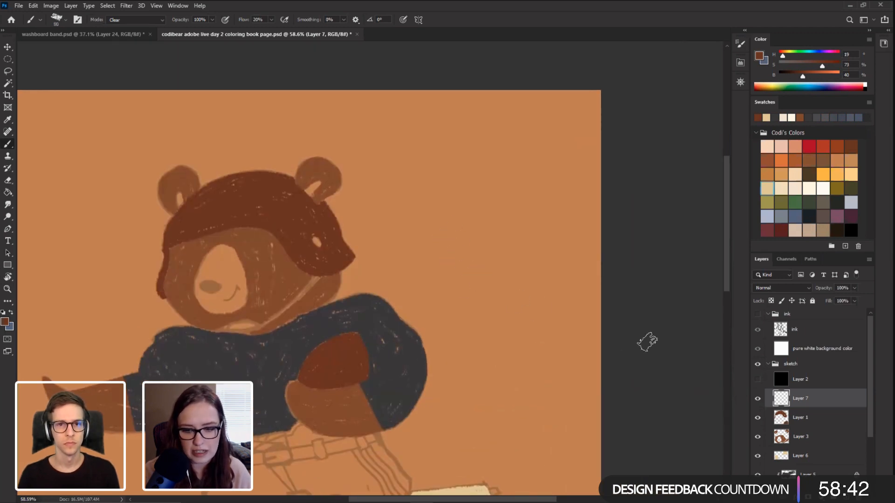
drag(397, 279, 417, 191)
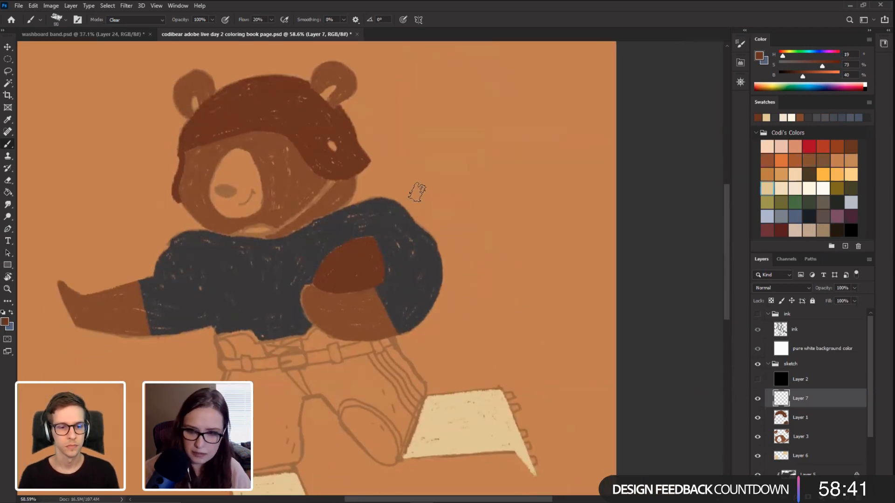
click(113, 19)
click(109, 35)
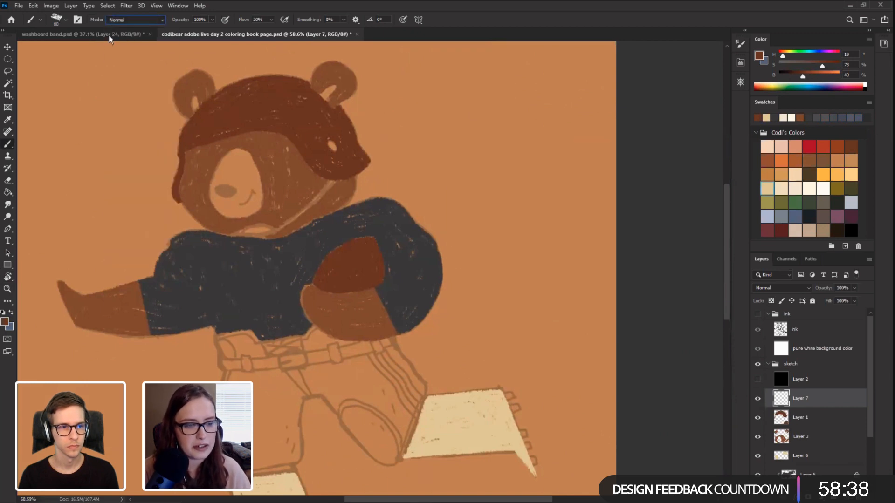
Step: Enlarge the brush to 150 and paint a large solid test blob on the empty background beside the bear's head
drag(416, 195, 389, 238)
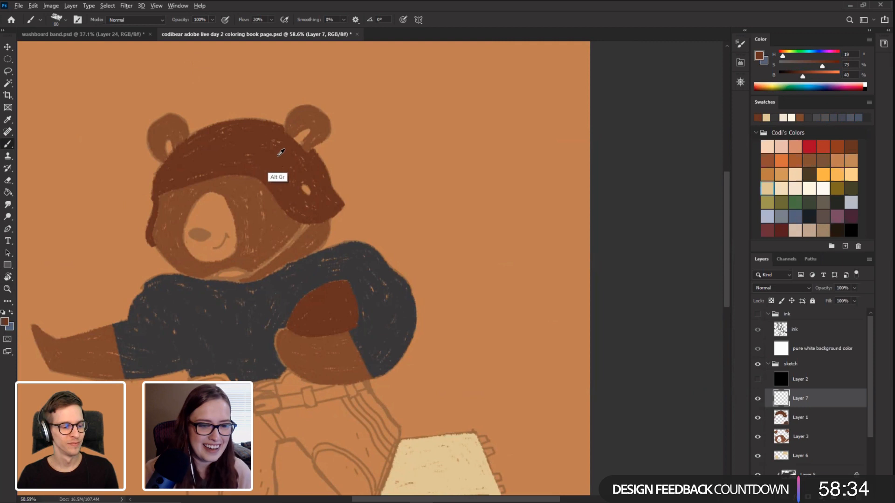
key(bracketright)
key(bracketright)
key(bracketright)
key(bracketright)
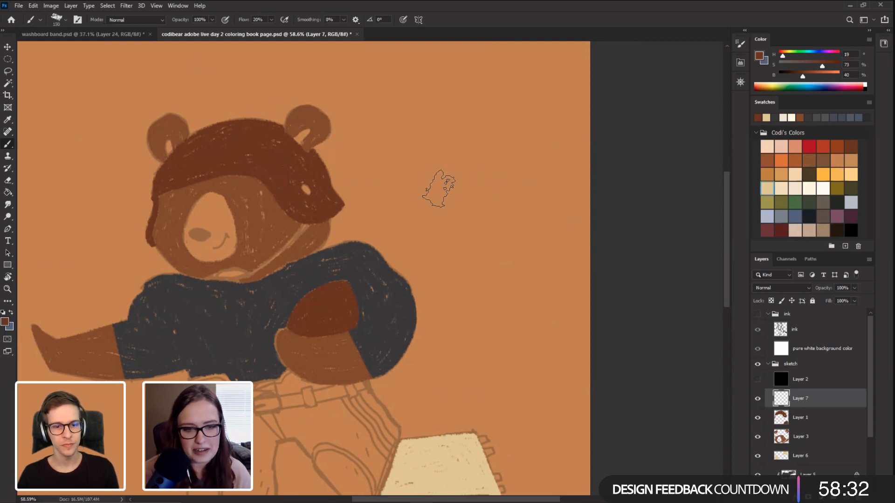
mouse_move(408, 133)
mouse_down()
mouse_move(449, 203)
mouse_move(419, 140)
mouse_move(438, 122)
mouse_move(470, 131)
mouse_move(450, 200)
mouse_move(508, 116)
mouse_move(506, 177)
mouse_move(476, 219)
mouse_move(449, 200)
mouse_move(443, 93)
mouse_move(392, 121)
mouse_move(384, 149)
mouse_move(450, 240)
mouse_up()
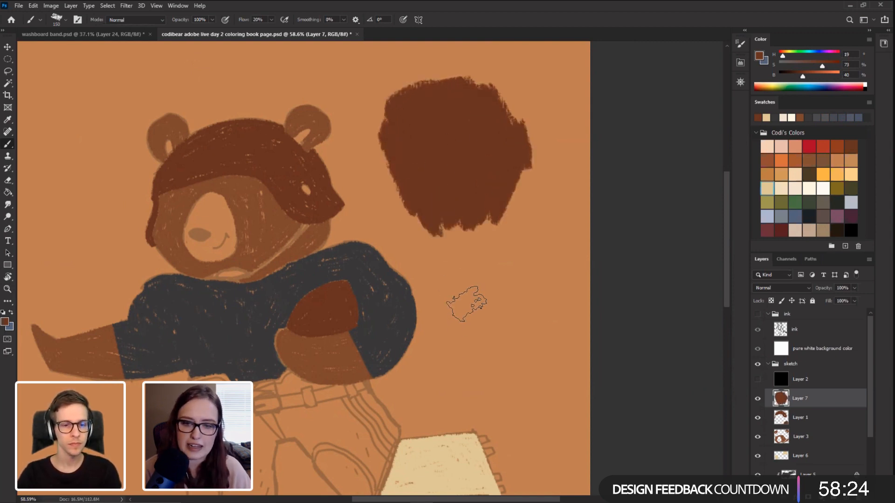
Step: Reduce the brush to 40 and scribble a dense patch of short test strokes below the large blob
key(bracketleft)
key(bracketleft)
key(bracketleft)
key(bracketleft)
key(bracketleft)
key(bracketleft)
key(bracketleft)
key(bracketleft)
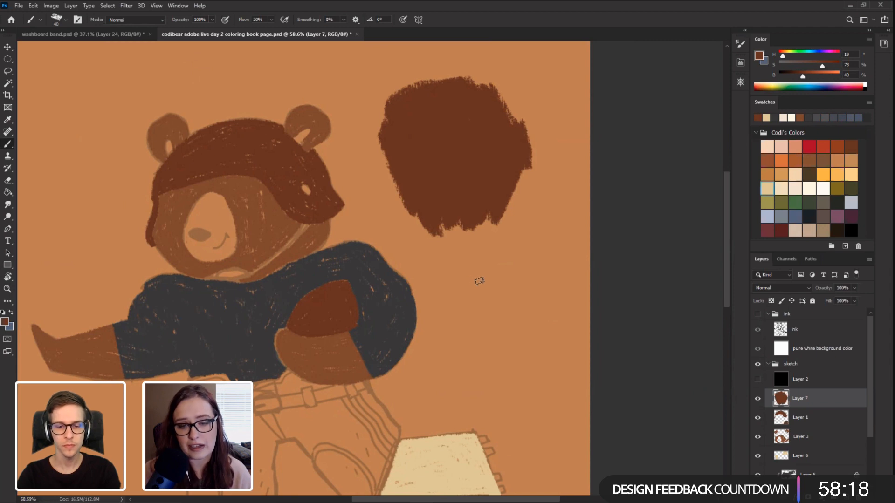
mouse_move(476, 284)
mouse_down()
mouse_move(460, 297)
mouse_move(487, 264)
mouse_move(470, 282)
mouse_move(464, 272)
mouse_move(487, 264)
mouse_move(454, 266)
mouse_move(452, 277)
mouse_move(497, 261)
mouse_move(505, 273)
mouse_move(485, 240)
mouse_move(469, 292)
mouse_up()
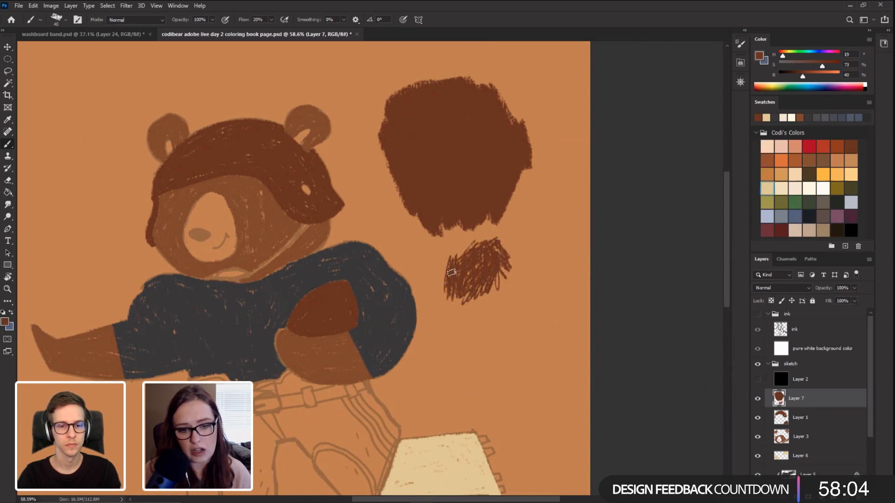
mouse_move(451, 272)
mouse_down()
mouse_move(482, 299)
mouse_move(511, 278)
mouse_up()
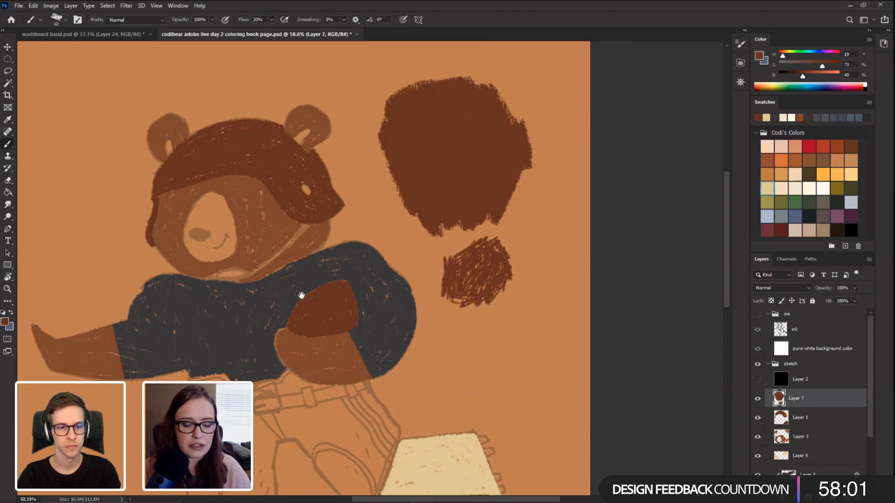
Step: Draw test marks below the scribbled patch: a short zigzag, a cluster of overlapping loops and a small looped ring
drag(300, 295, 302, 227)
mouse_move(495, 251)
mouse_down()
mouse_move(483, 305)
mouse_move(469, 293)
mouse_up()
drag(367, 234, 345, 205)
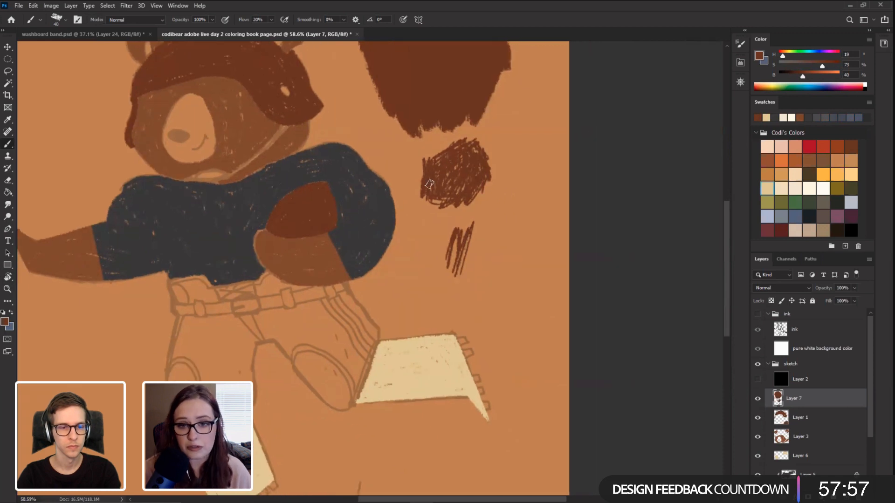
mouse_move(488, 294)
mouse_down()
mouse_move(513, 289)
mouse_move(523, 258)
mouse_move(503, 229)
mouse_move(481, 274)
mouse_move(464, 273)
mouse_move(478, 299)
mouse_move(531, 285)
mouse_move(537, 274)
mouse_move(534, 250)
mouse_move(506, 231)
mouse_move(485, 291)
mouse_up()
drag(350, 221, 354, 292)
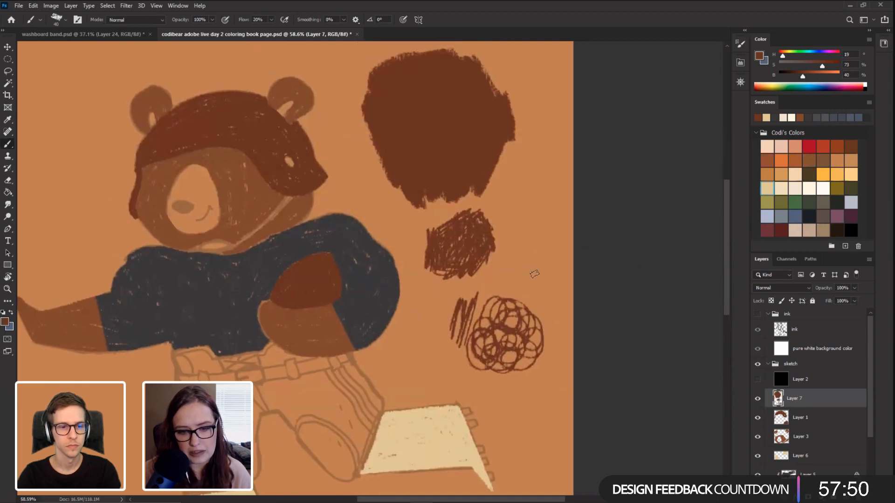
mouse_move(531, 274)
mouse_down()
mouse_move(548, 265)
mouse_move(514, 256)
mouse_move(506, 272)
mouse_move(526, 286)
mouse_up()
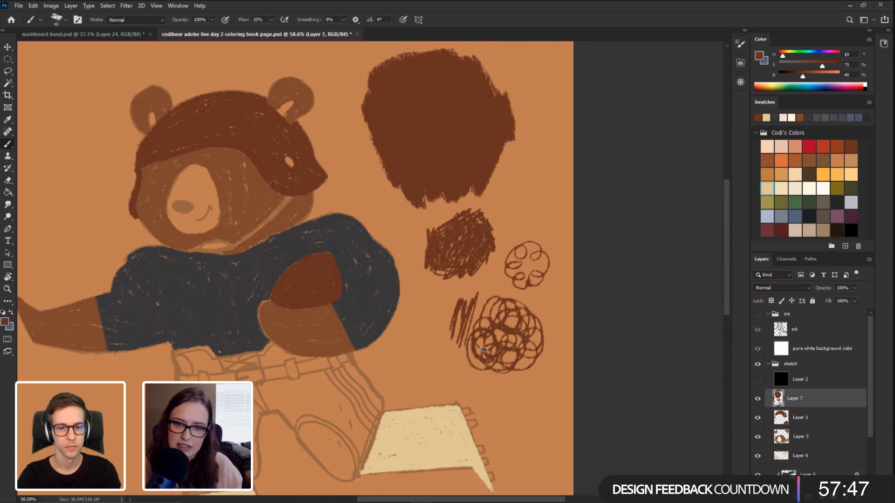
Step: Delete Layer 7 with all the brush test marks
drag(511, 180, 525, 229)
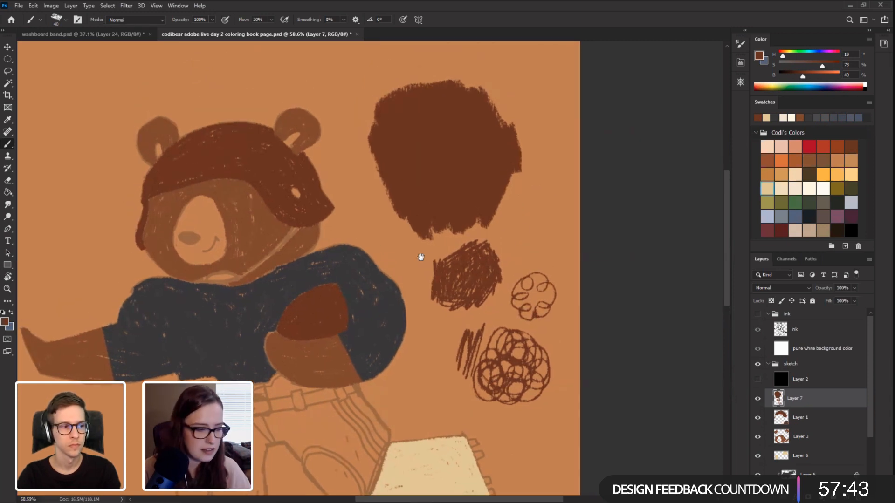
mouse_move(299, 230)
mouse_down()
mouse_move(332, 181)
mouse_move(414, 264)
mouse_up()
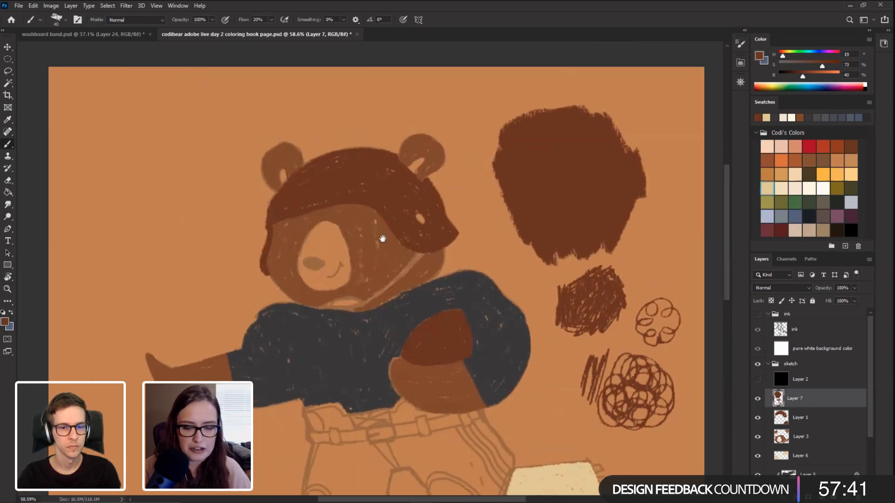
drag(377, 238, 337, 210)
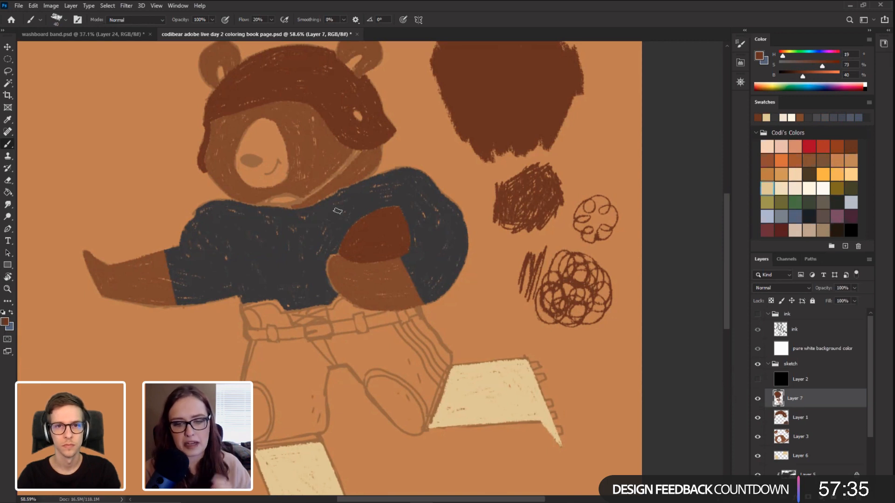
drag(491, 260, 472, 321)
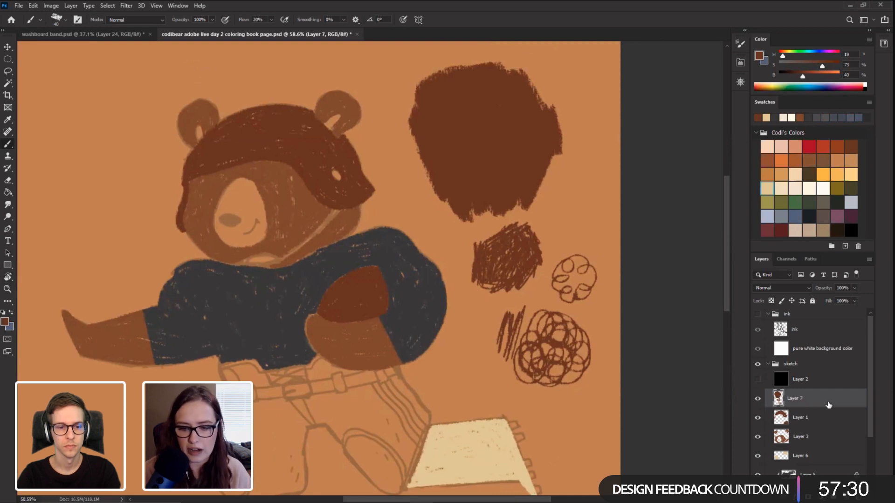
drag(803, 402, 858, 496)
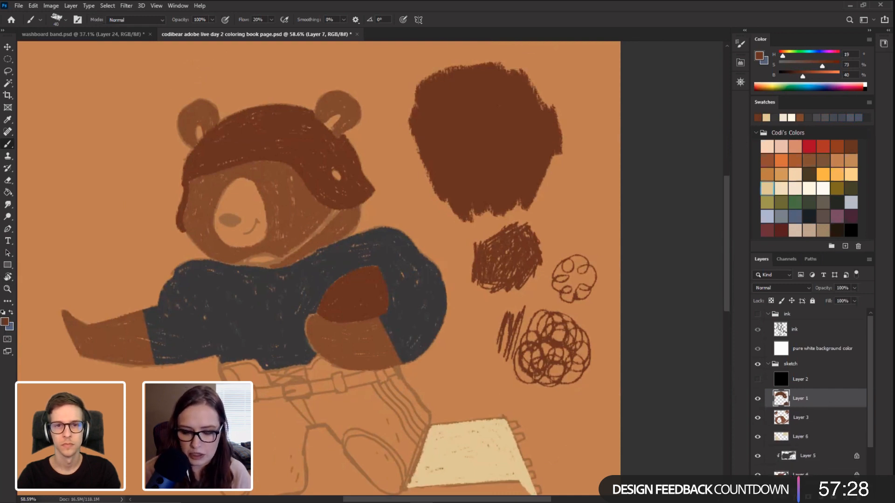
Step: Paint the bear's belt and its belt loops in dark reddish brown on Layer 1, rotating the canvas to suit the strokes
mouse_move(328, 297)
mouse_down()
mouse_move(320, 273)
mouse_move(344, 325)
mouse_move(355, 284)
mouse_up()
drag(279, 309, 290, 270)
key(r)
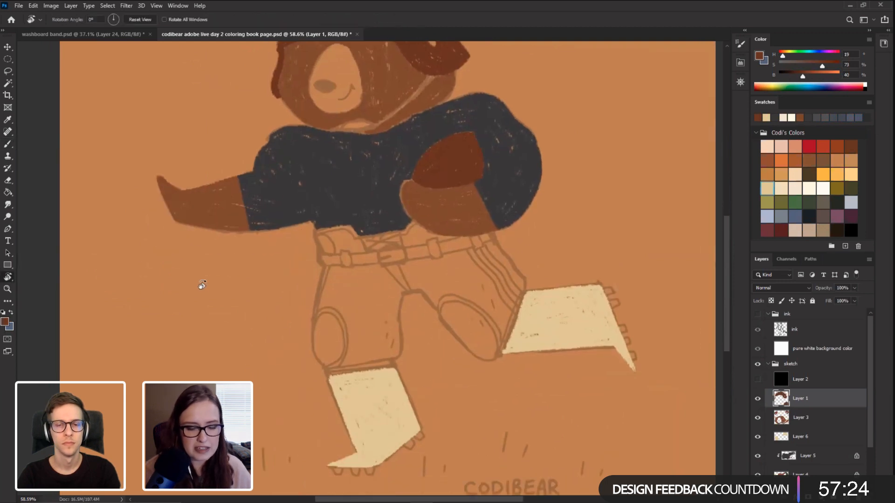
drag(200, 280, 214, 220)
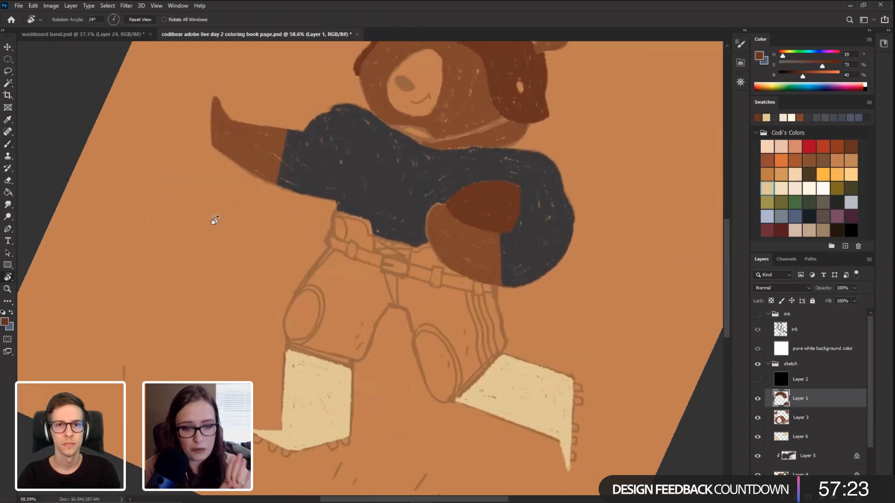
drag(256, 314, 255, 303)
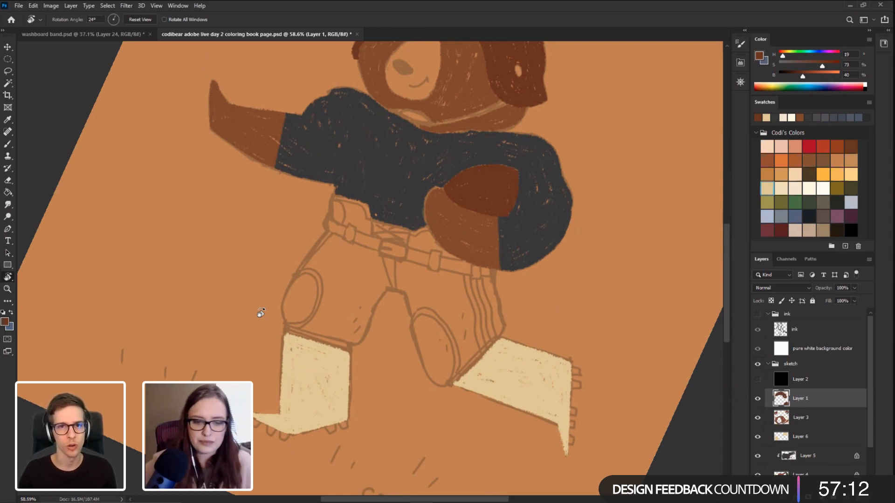
drag(225, 234, 215, 291)
drag(224, 282, 216, 306)
key(b)
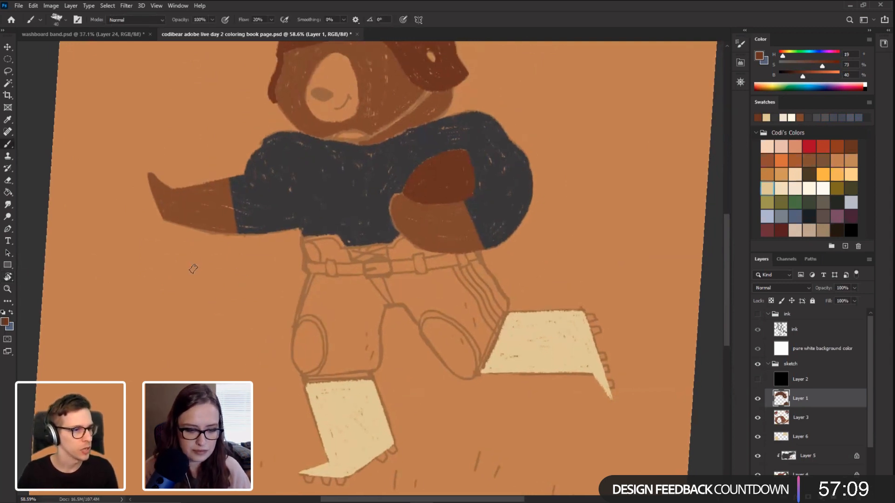
key(r)
mouse_move(254, 170)
mouse_down()
mouse_move(232, 205)
mouse_move(244, 350)
mouse_move(253, 329)
mouse_up()
key(b)
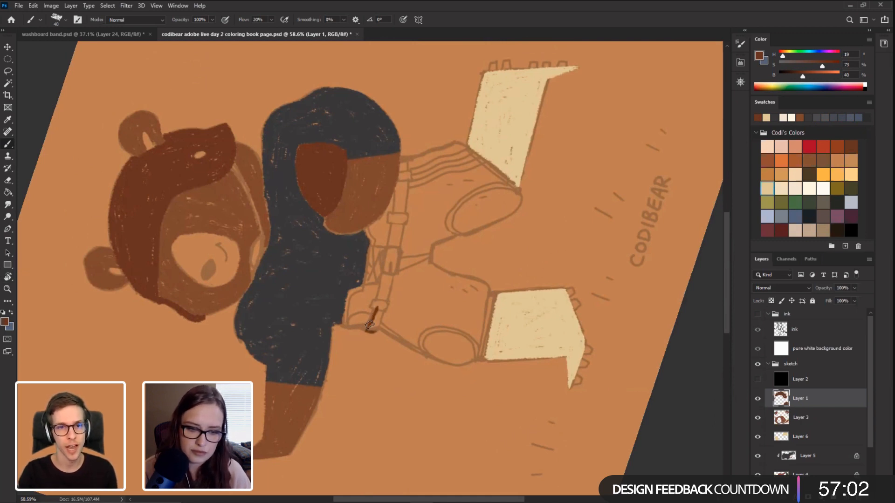
drag(370, 325, 393, 259)
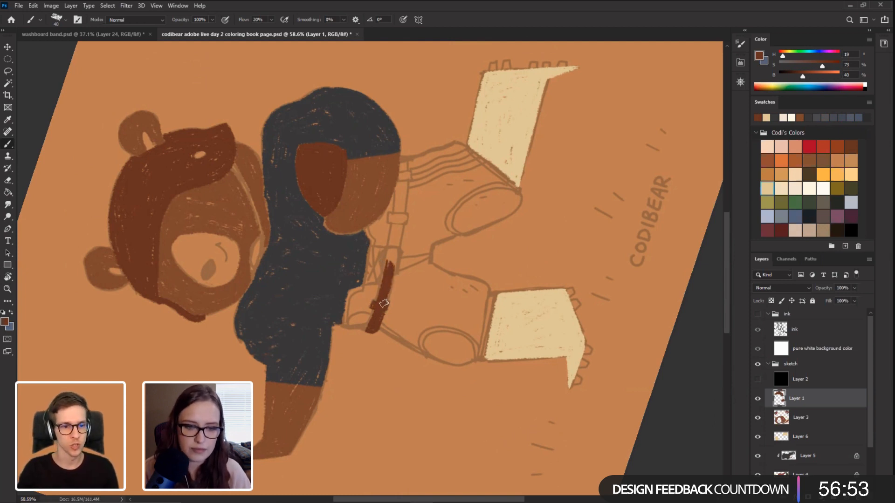
mouse_move(383, 303)
mouse_down()
mouse_move(392, 214)
mouse_move(396, 200)
mouse_move(398, 236)
mouse_move(407, 171)
mouse_up()
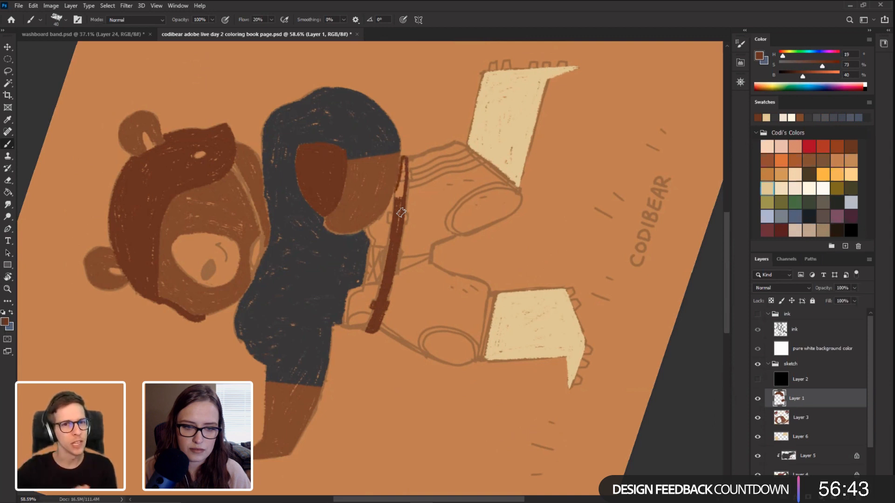
drag(401, 212, 403, 160)
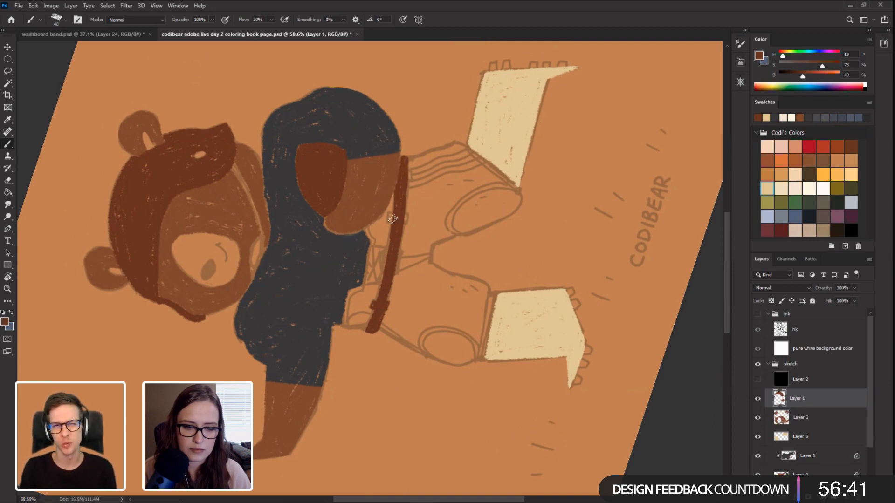
mouse_move(390, 213)
mouse_down()
mouse_move(389, 222)
mouse_move(405, 223)
mouse_up()
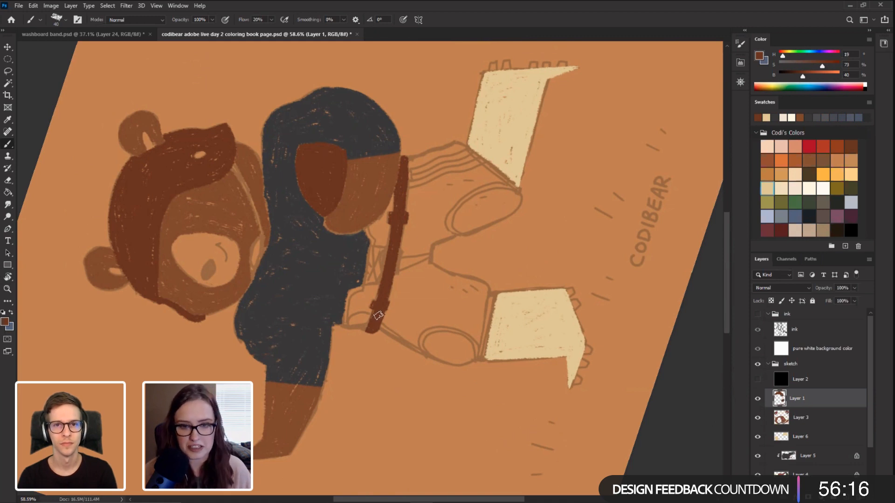
key(Escape)
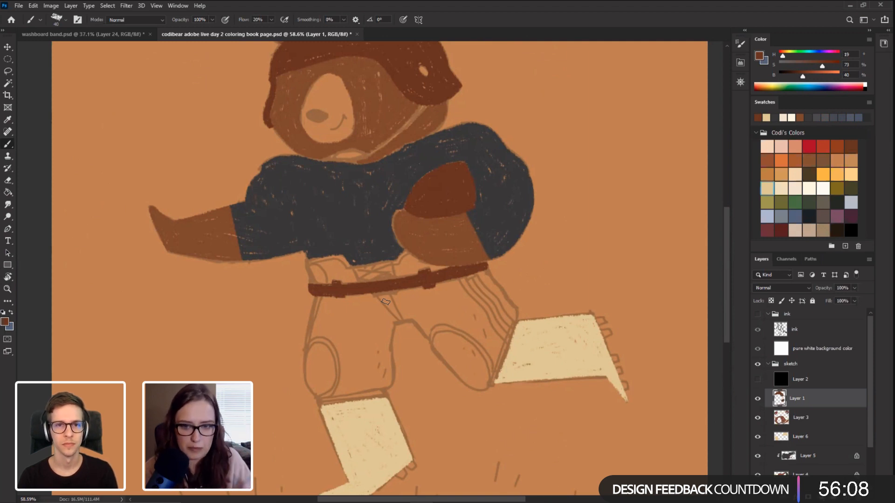
Step: Choose the golden tan swatch (H 36, S 62, B 81) as the painting colour for the trousers
drag(309, 200, 289, 256)
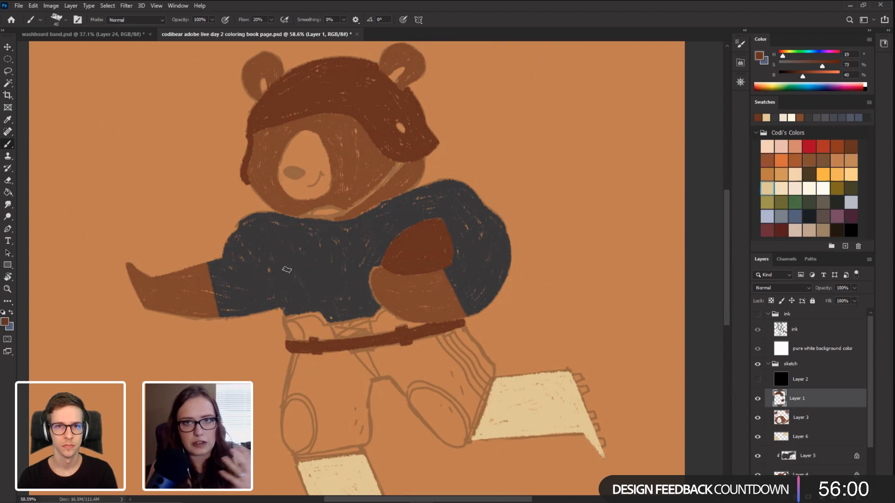
drag(217, 261, 196, 197)
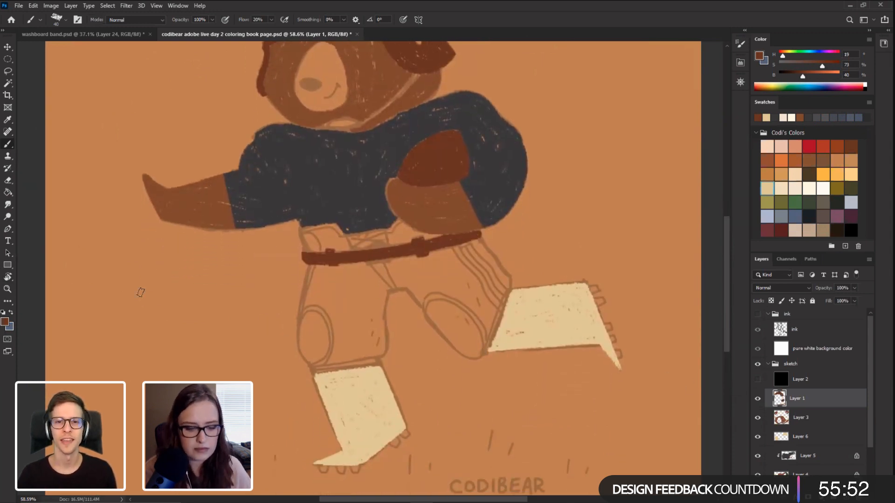
key(r)
mouse_move(139, 292)
mouse_down()
mouse_move(131, 232)
mouse_move(145, 248)
mouse_up()
key(b)
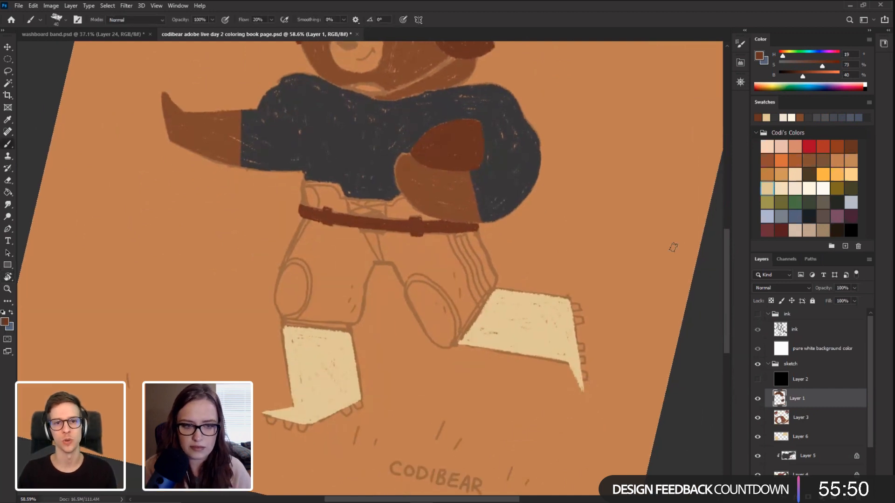
click(810, 215)
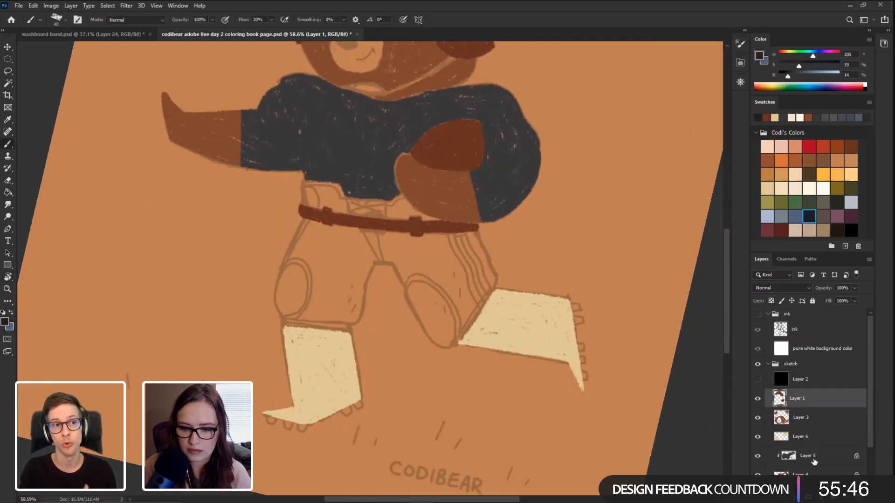
click(782, 174)
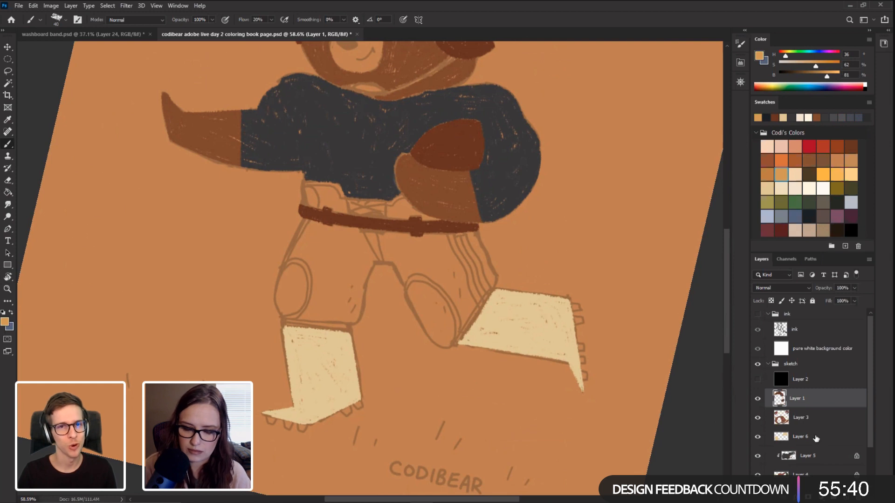
Step: Add a new layer directly above Layer 6 and paint the outer side of the bear's front trouser leg in golden tan
scroll(867, 461, down, 3)
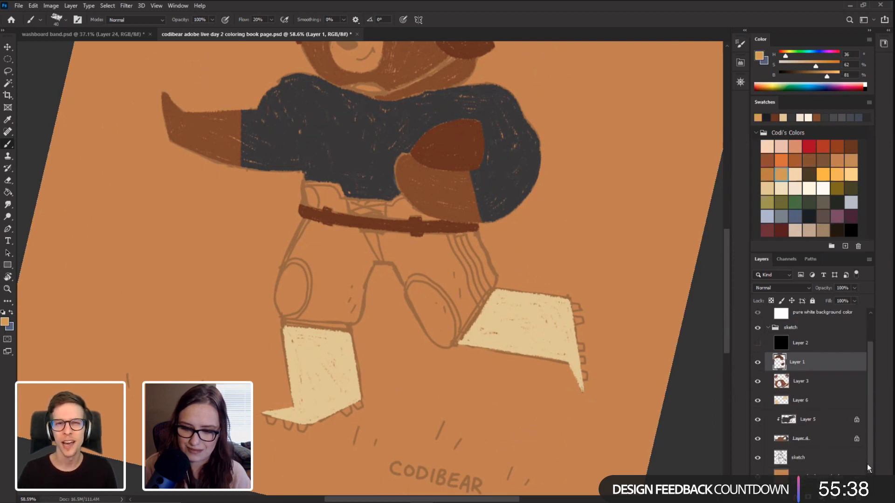
click(806, 411)
key(ctrl+shift+alt+n)
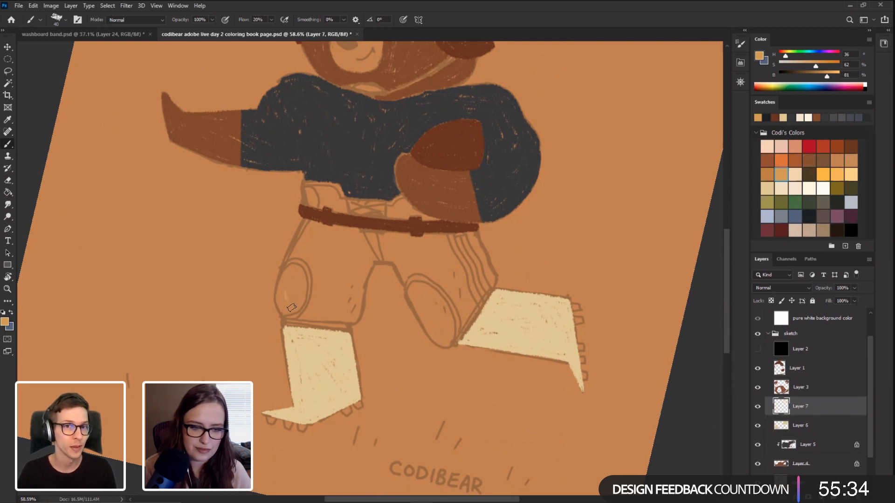
mouse_move(291, 307)
mouse_down()
mouse_move(294, 247)
mouse_move(283, 261)
mouse_move(282, 276)
mouse_move(297, 247)
mouse_move(297, 275)
mouse_move(312, 227)
mouse_move(325, 228)
mouse_move(342, 251)
mouse_move(310, 279)
mouse_move(317, 238)
mouse_move(322, 286)
mouse_move(291, 310)
mouse_up()
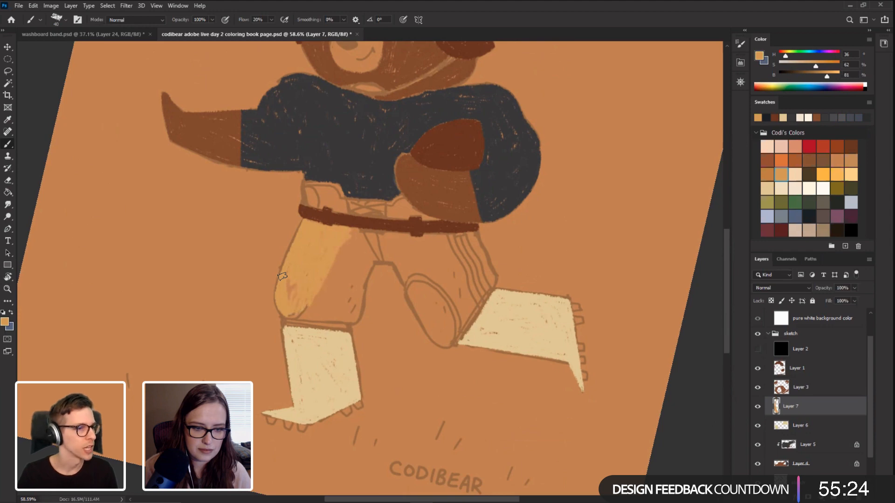
key(r)
drag(193, 213, 171, 226)
drag(194, 401, 185, 382)
drag(185, 365, 181, 343)
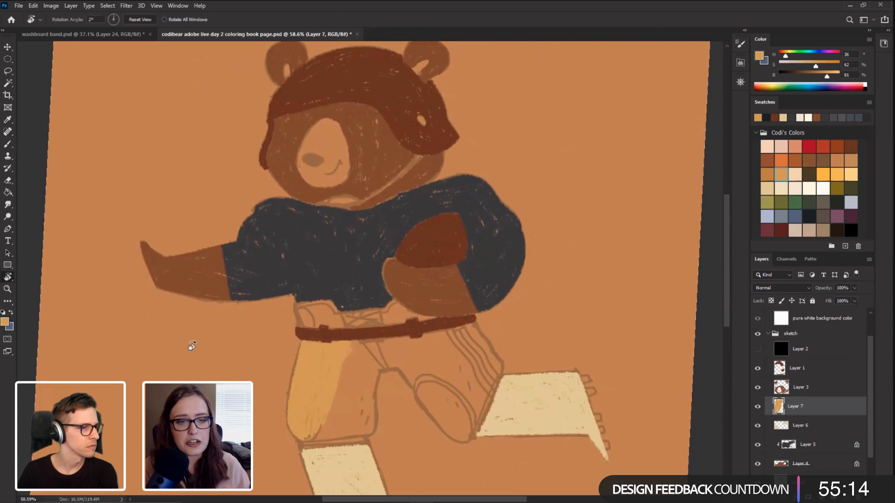
drag(208, 184, 202, 204)
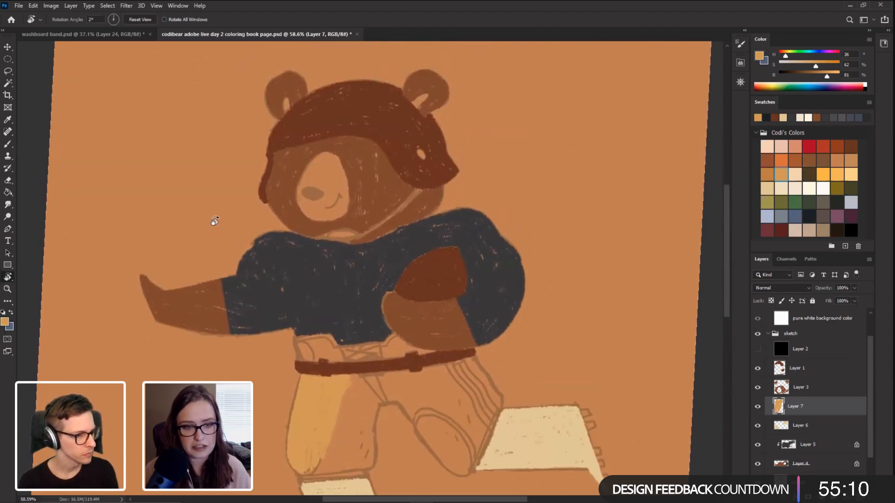
drag(211, 219, 201, 114)
drag(203, 185, 205, 250)
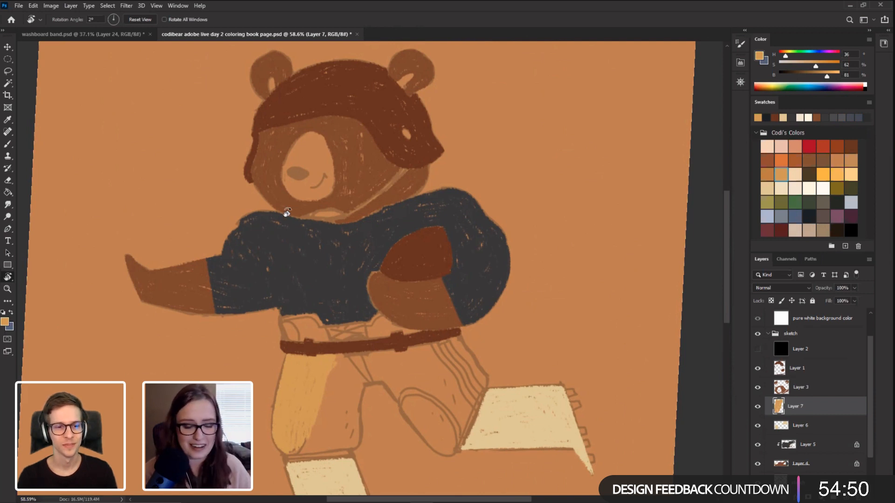
Step: Fill the rest of the front trouser leg and the strip below the belt with golden tan on Layer 7
mouse_move(217, 196)
mouse_down()
mouse_move(295, 329)
mouse_move(268, 270)
mouse_up()
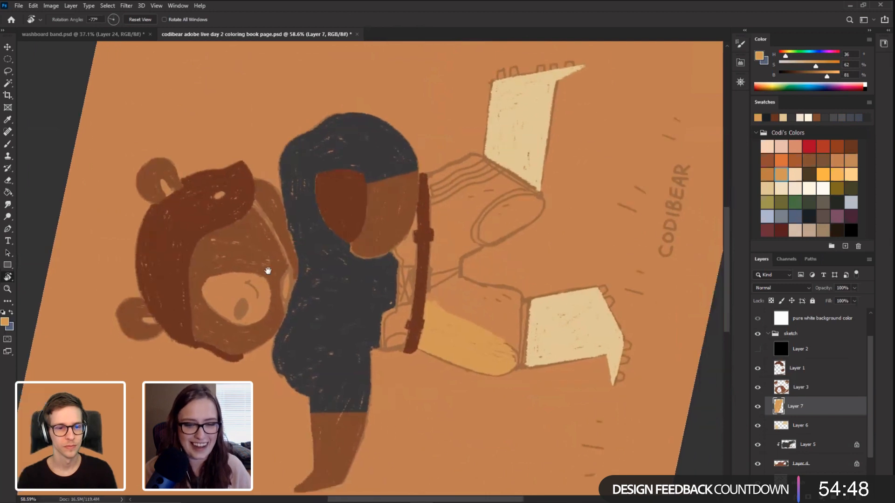
key(b)
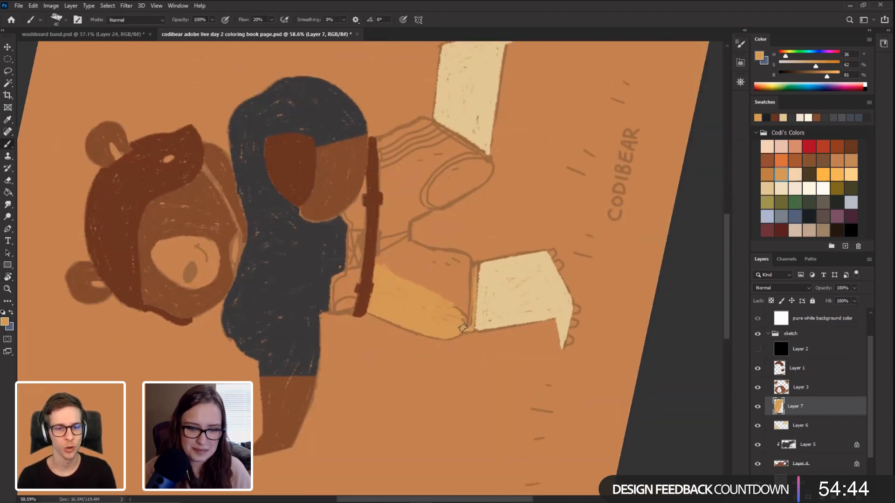
mouse_move(475, 302)
mouse_down()
mouse_move(473, 262)
mouse_move(469, 326)
mouse_move(466, 256)
mouse_move(409, 244)
mouse_move(406, 222)
mouse_move(402, 277)
mouse_move(427, 288)
mouse_move(453, 280)
mouse_move(451, 257)
mouse_move(428, 280)
mouse_move(417, 260)
mouse_move(440, 257)
mouse_move(396, 251)
mouse_move(380, 280)
mouse_move(389, 214)
mouse_up()
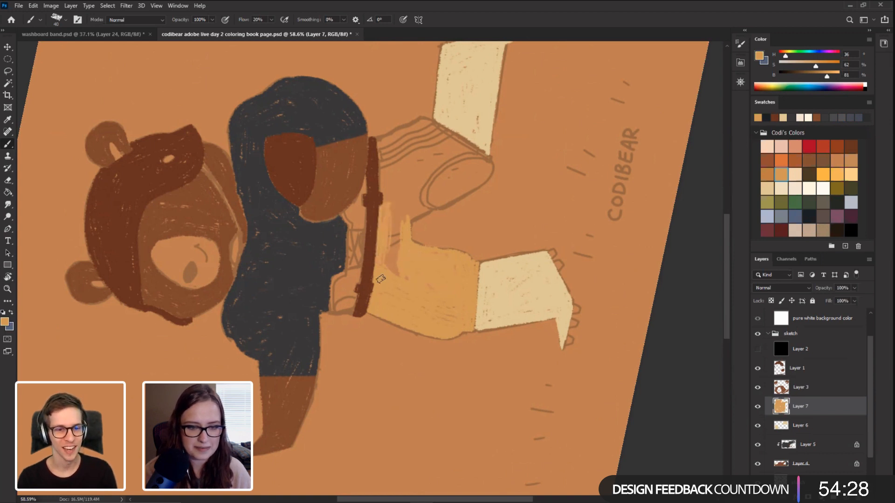
drag(390, 268, 387, 168)
drag(388, 200, 382, 148)
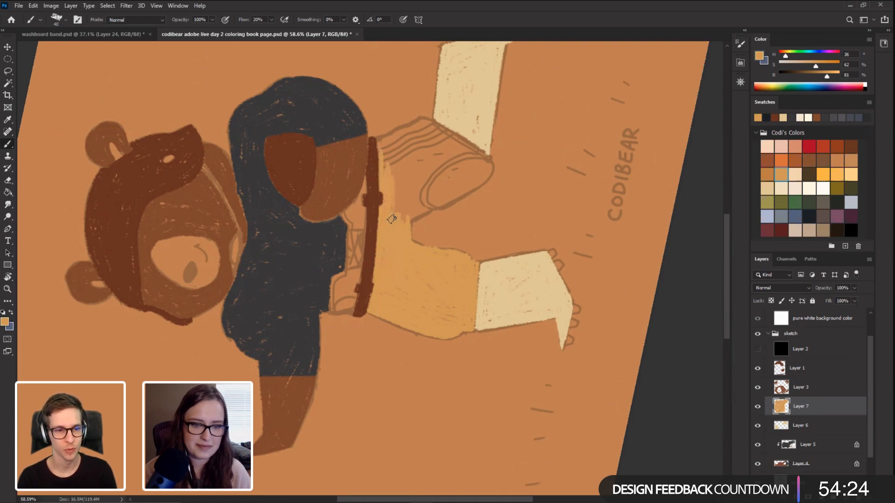
drag(392, 219, 381, 138)
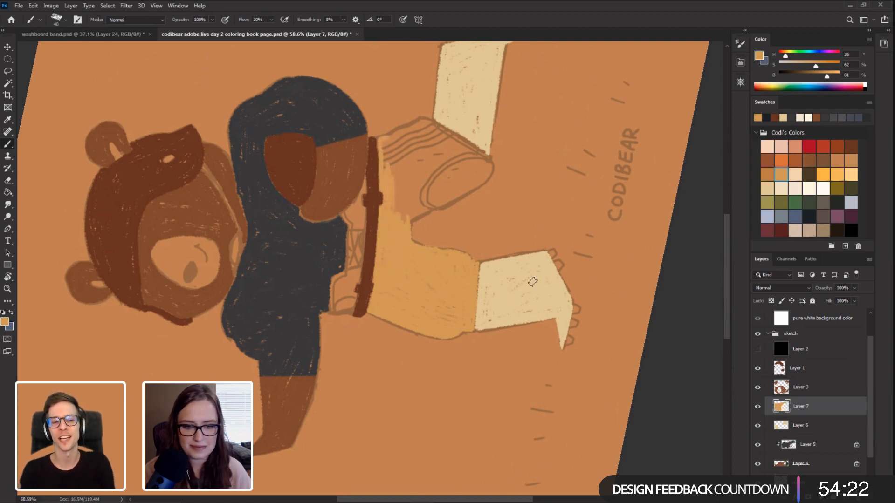
Step: Choose the dark brown swatch (H 38, S 53, B 29) and lower Layer 6's opacity to 57%
key(r)
mouse_move(144, 310)
mouse_down()
mouse_move(314, 99)
mouse_move(223, 197)
mouse_move(353, 249)
mouse_up()
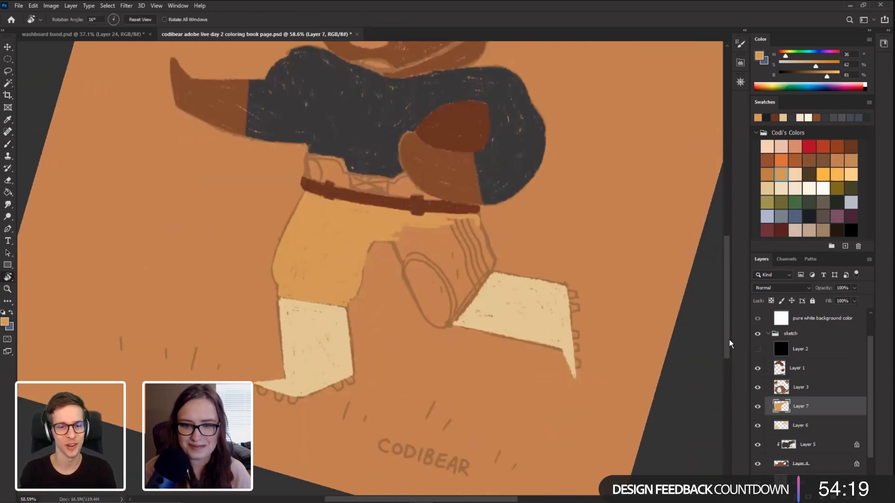
click(809, 175)
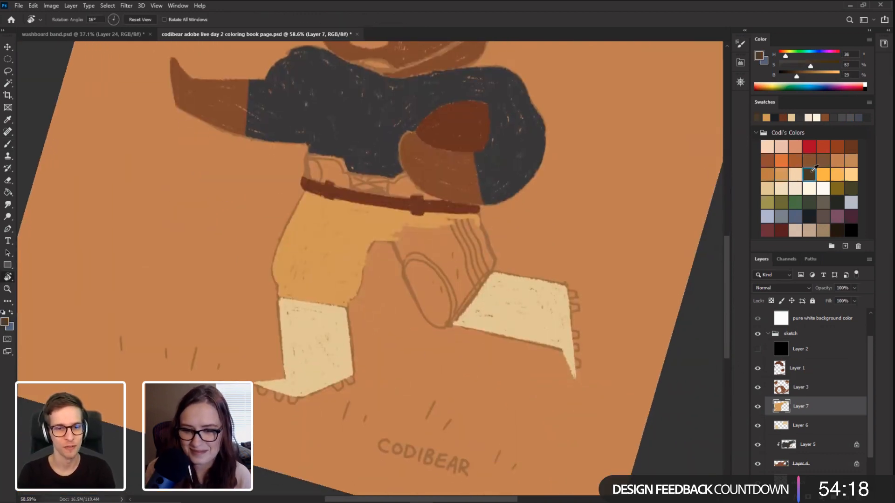
click(829, 465)
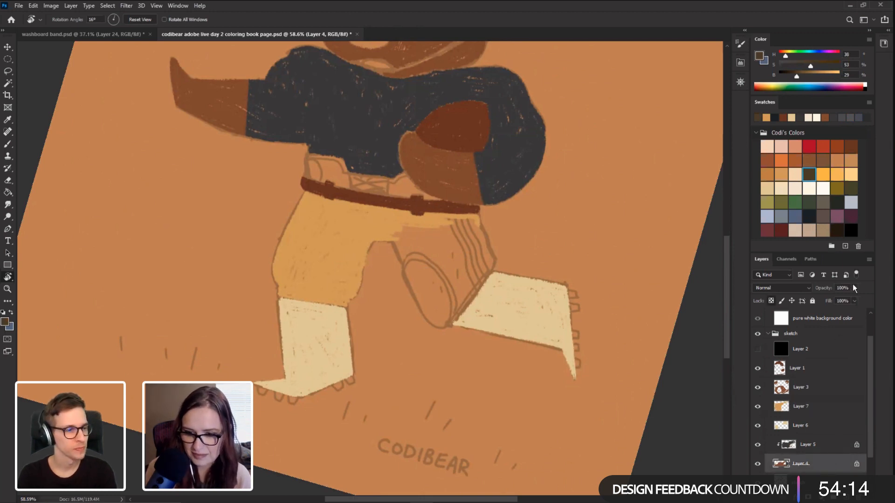
mouse_move(834, 300)
mouse_down()
mouse_move(856, 300)
mouse_move(836, 299)
mouse_up()
click(810, 425)
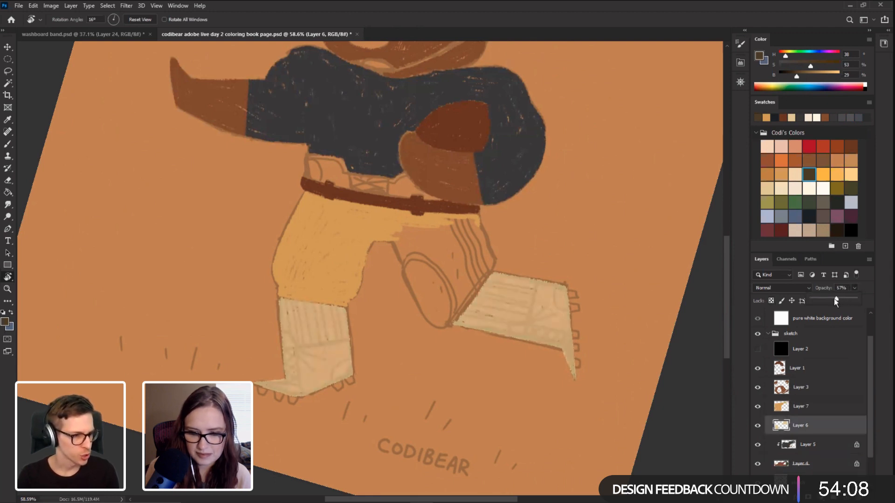
Step: Add a new layer clipped to Layer 6 and paint the bear's back boot dark brown over the cream base
click(845, 497)
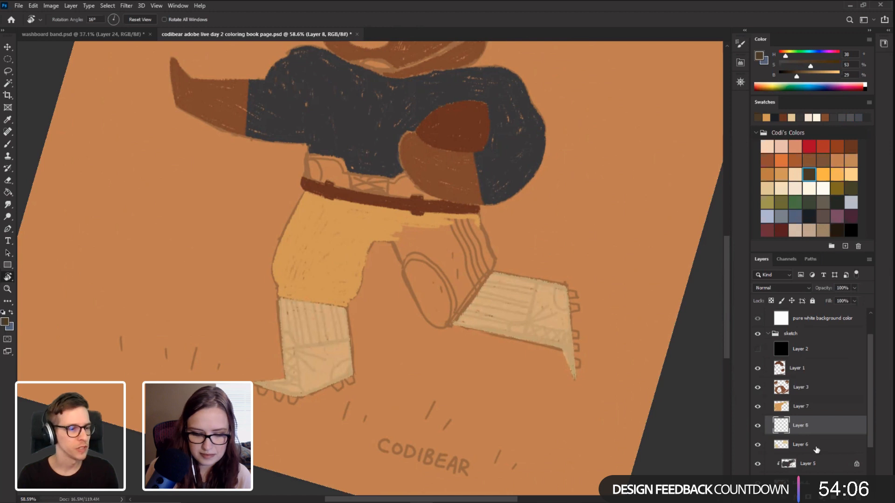
alt+click(817, 434)
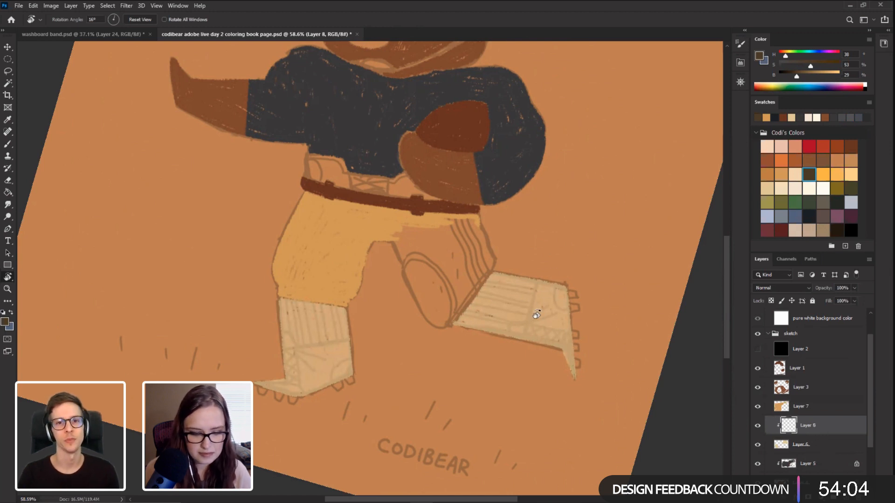
key(b)
mouse_move(540, 323)
mouse_down()
mouse_move(531, 338)
mouse_move(541, 284)
mouse_move(531, 345)
mouse_move(528, 303)
mouse_move(540, 336)
mouse_move(550, 288)
mouse_move(547, 329)
mouse_up()
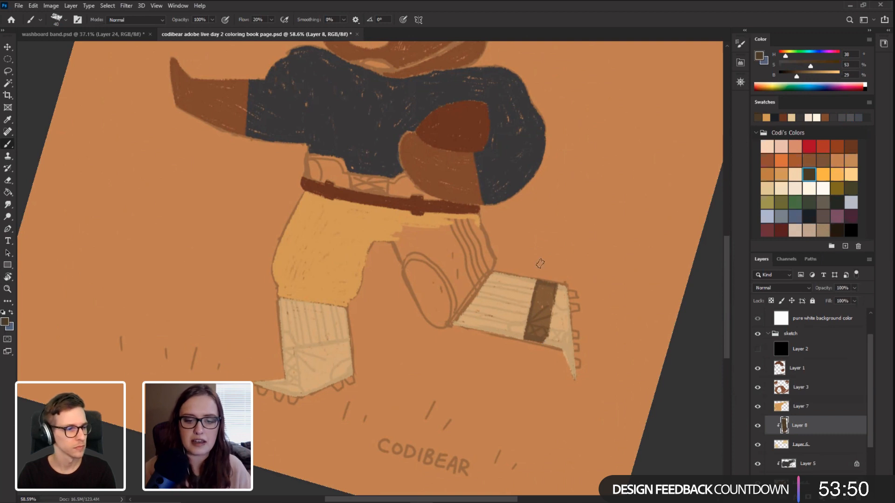
key(bracketright)
key(bracketright)
key(bracketright)
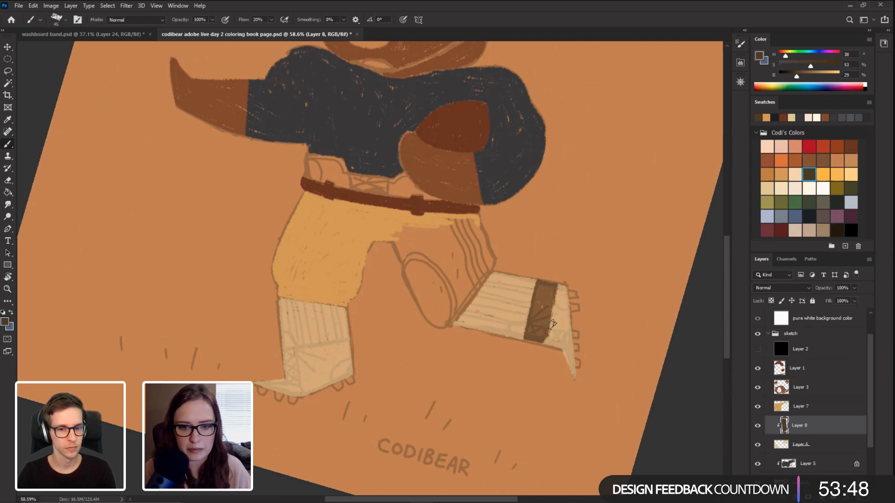
mouse_move(558, 349)
mouse_down()
mouse_move(557, 311)
mouse_move(551, 341)
mouse_move(565, 299)
mouse_move(572, 372)
mouse_up()
Step: Paint the back boot's raised tongue in dark brown along the front of the sock, replacing the first attempt
key(r)
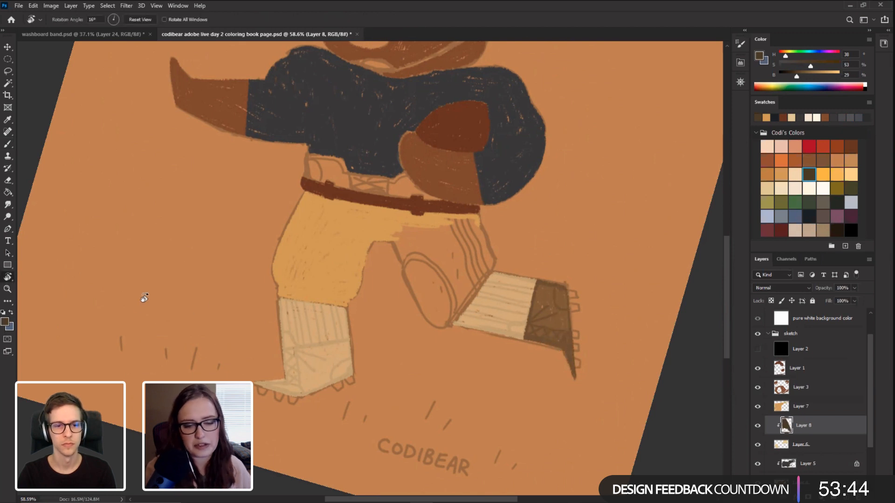
mouse_move(141, 298)
mouse_down()
mouse_move(242, 133)
mouse_move(288, 312)
mouse_move(309, 259)
mouse_up()
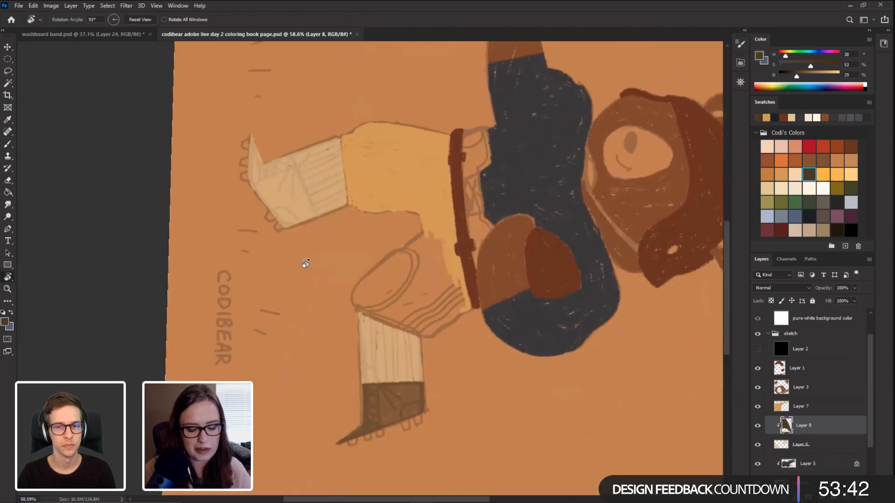
key(b)
click(757, 426)
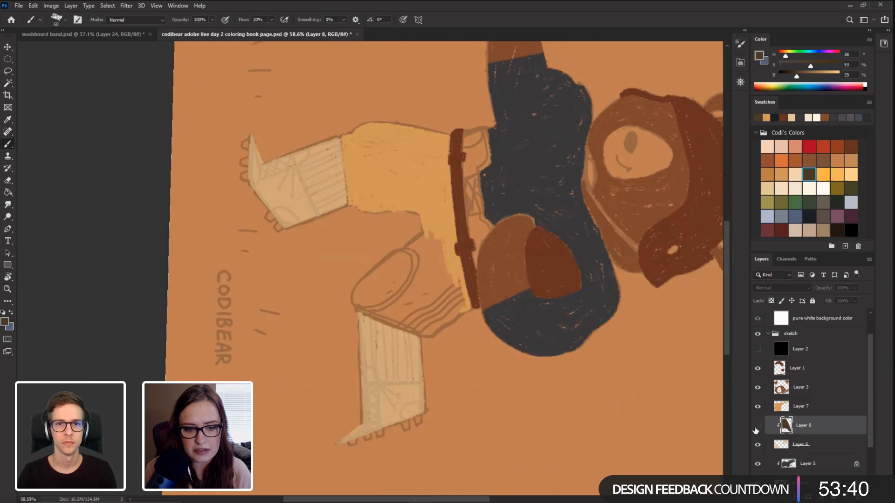
click(757, 426)
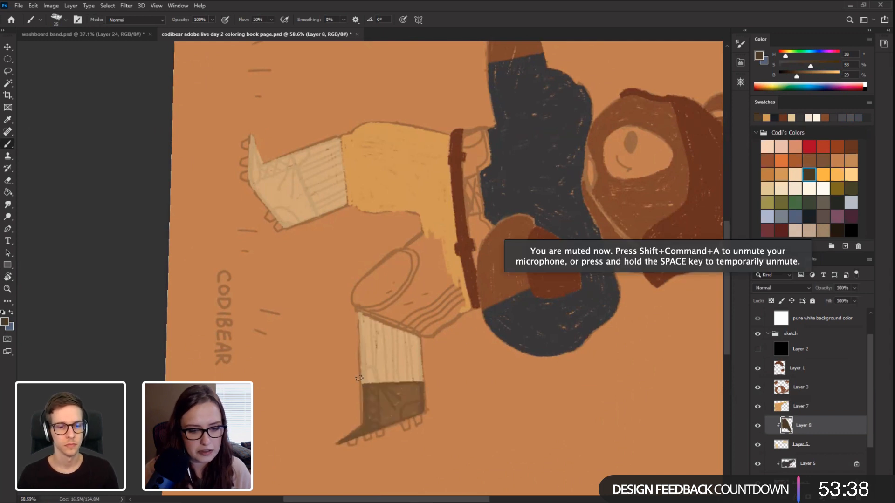
drag(363, 376, 369, 367)
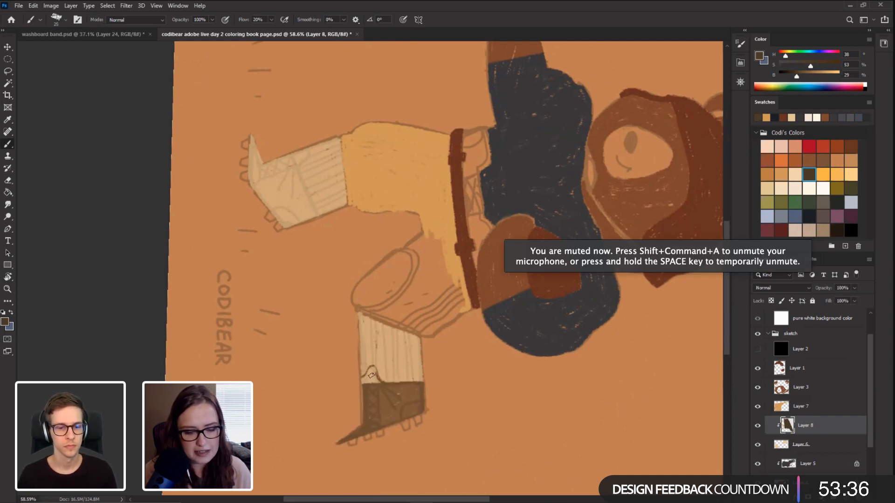
key(super+z)
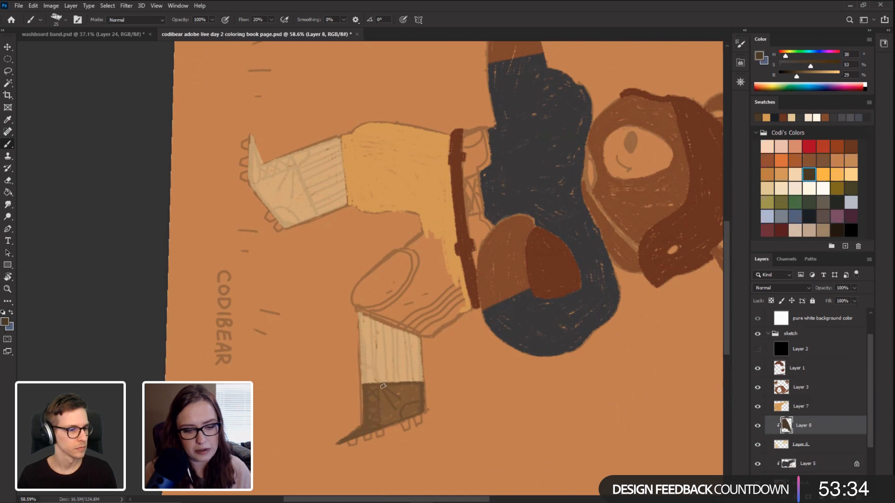
drag(380, 383, 374, 376)
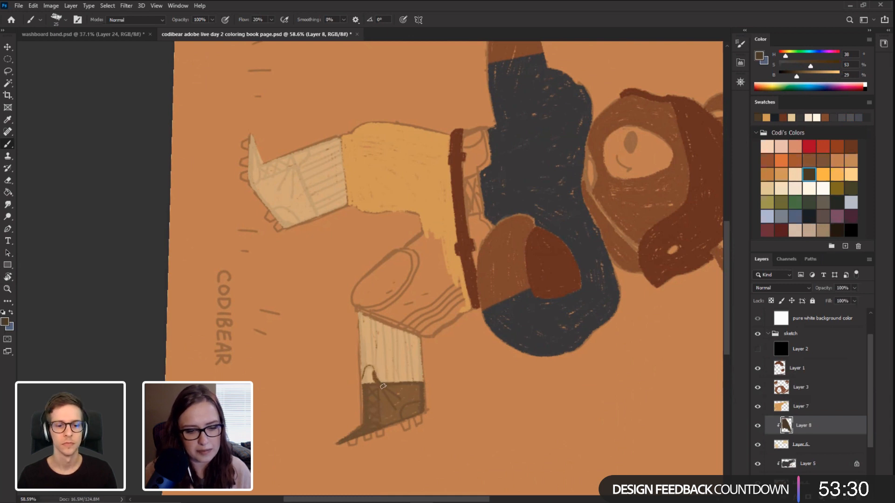
mouse_move(366, 371)
mouse_down()
mouse_move(369, 382)
mouse_move(367, 369)
mouse_up()
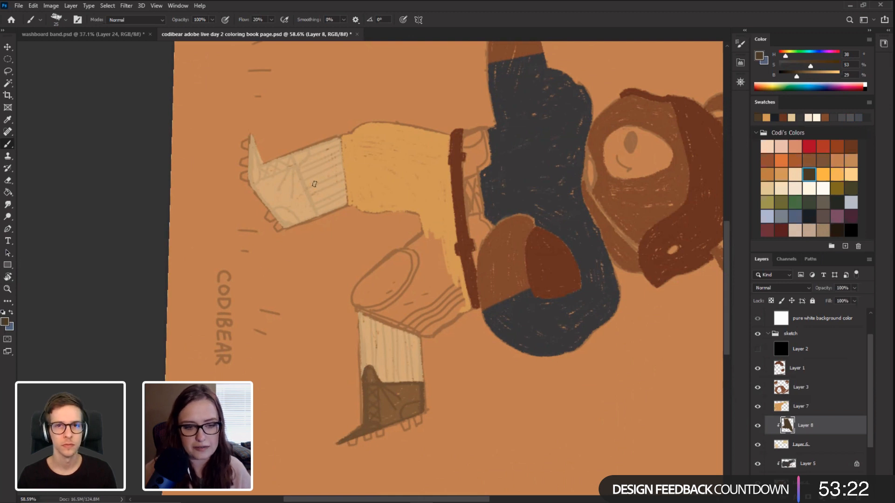
Step: Paint the bear's front boot dark brown on Layer 8, from the sock's lower edge to the toe
key(r)
mouse_move(244, 222)
mouse_down()
mouse_move(167, 186)
mouse_move(213, 213)
mouse_move(200, 262)
mouse_up()
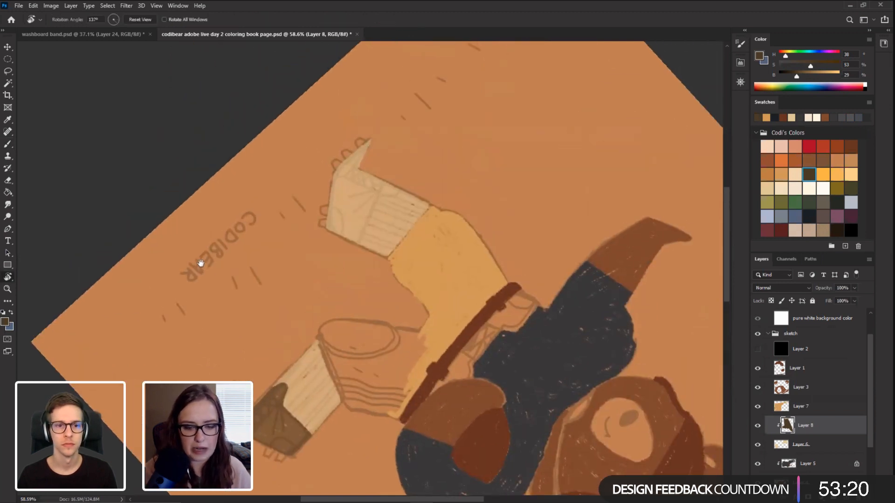
key(b)
key(])
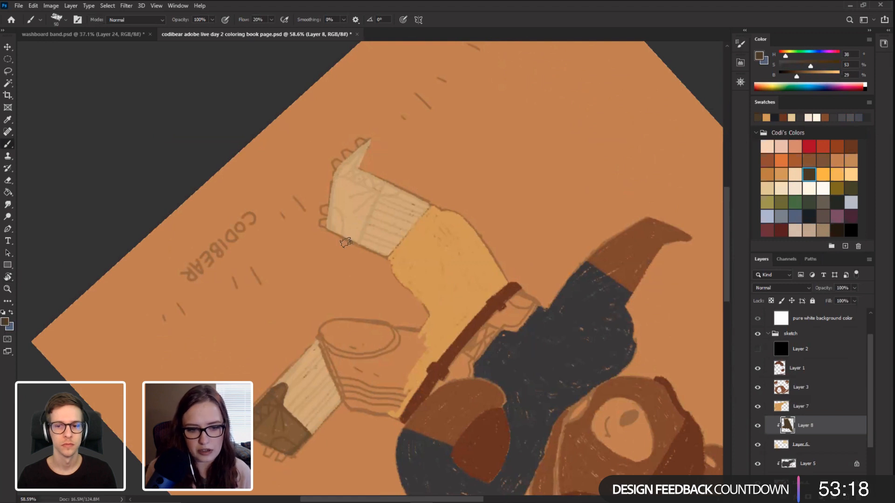
mouse_move(373, 179)
mouse_down()
mouse_move(350, 237)
mouse_move(378, 182)
mouse_move(350, 200)
mouse_move(337, 240)
mouse_move(366, 177)
mouse_move(360, 142)
mouse_move(339, 196)
mouse_move(337, 240)
mouse_up()
key(])
key(])
key(])
Step: Add the raised dark brown tongue to the front boot on Layer 8, using a smaller brush
key(r)
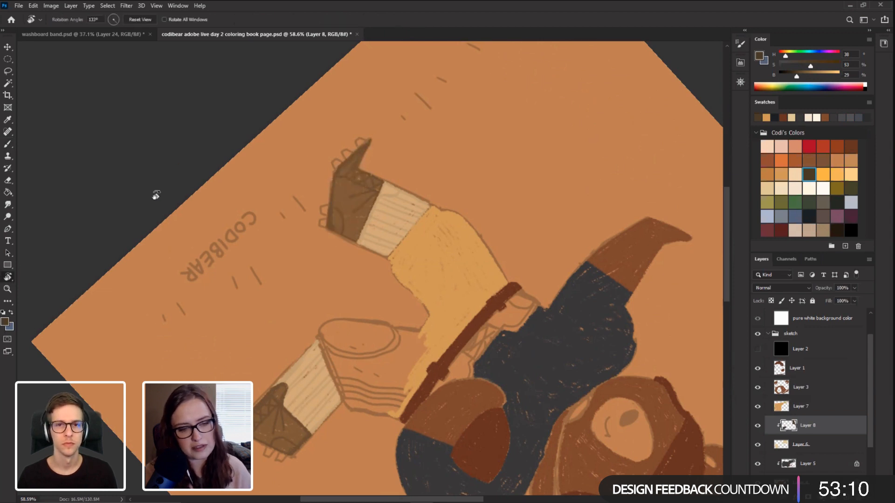
drag(153, 194, 276, 283)
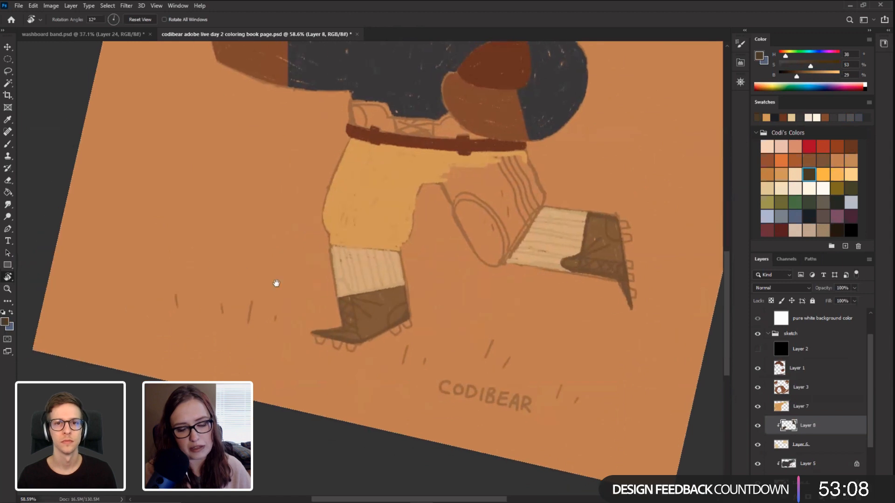
click(757, 425)
click(757, 425)
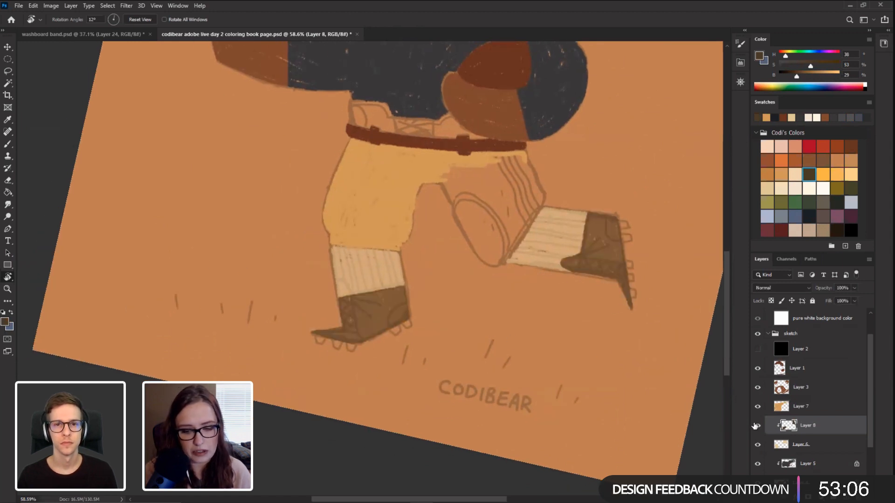
key(b)
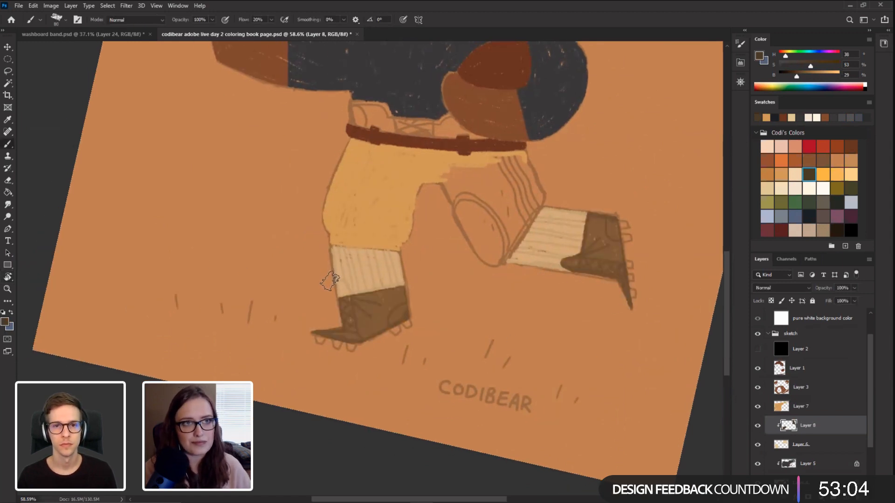
key(bracketleft)
key(bracketleft)
key(bracketleft)
key(bracketleft)
key(bracketleft)
key(bracketleft)
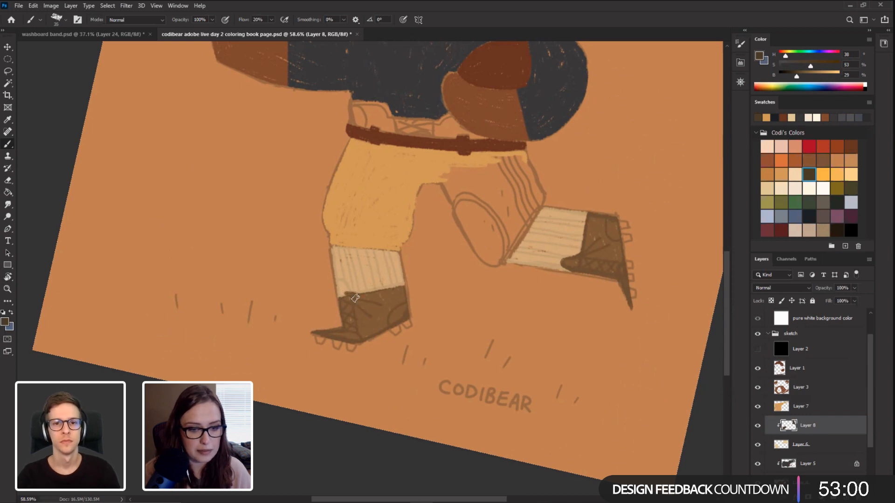
drag(343, 283, 338, 288)
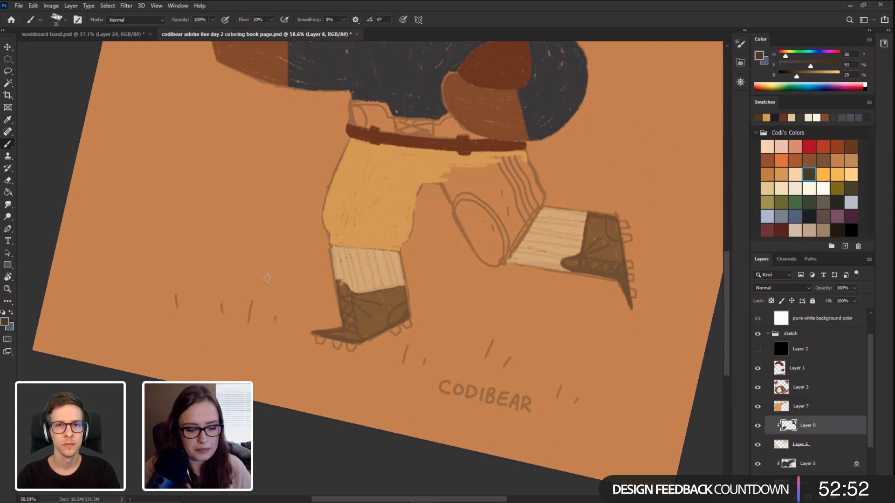
key(r)
drag(163, 255, 298, 168)
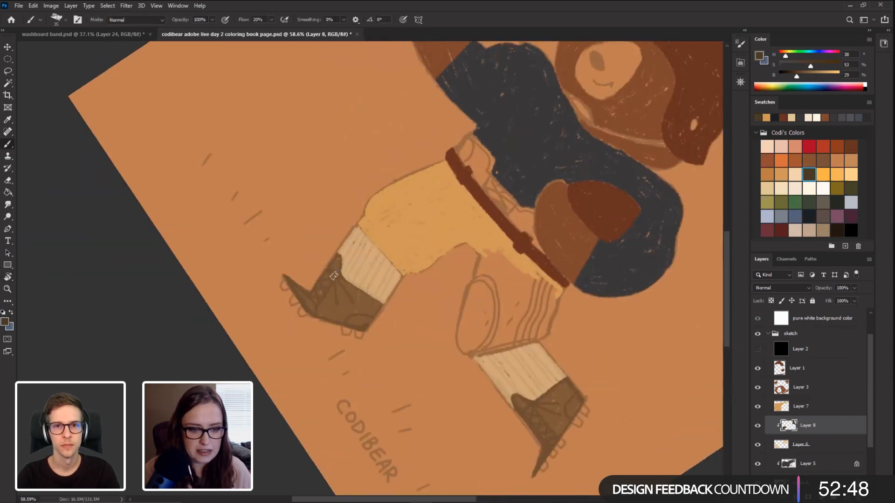
Step: Restore Layer 6's opacity to 100%
key(r)
mouse_move(292, 241)
mouse_down()
mouse_move(382, 279)
mouse_move(697, 373)
mouse_up()
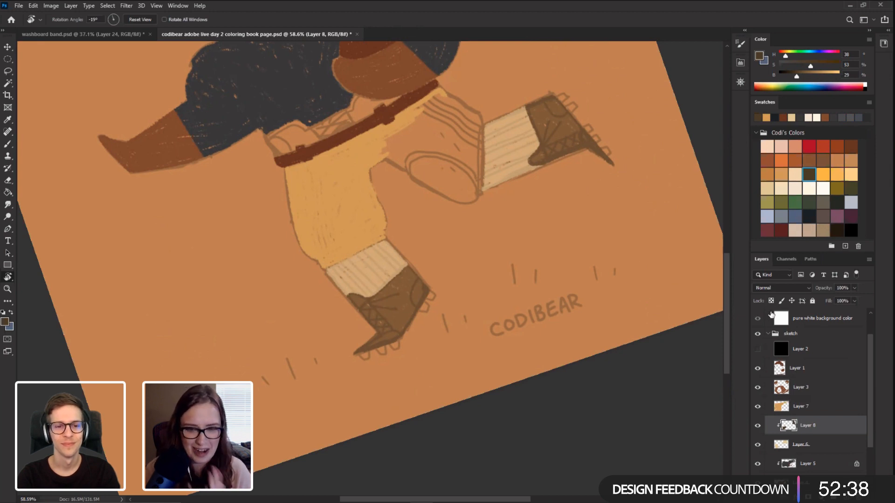
click(813, 444)
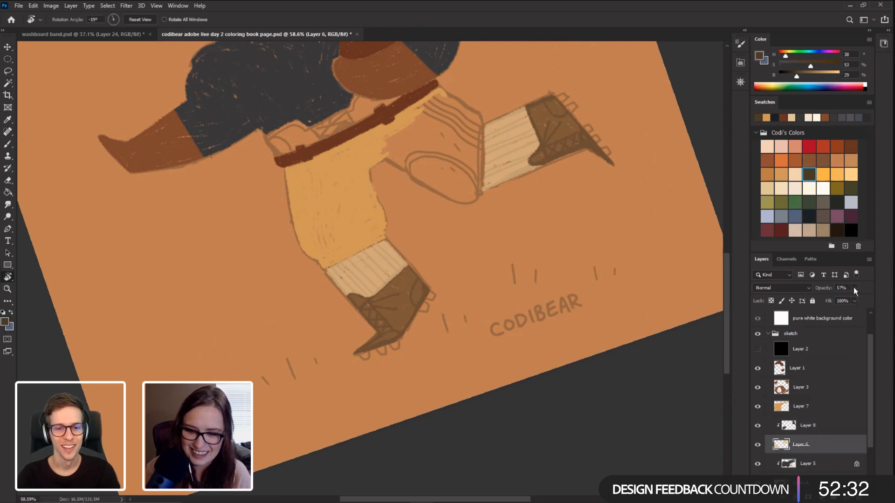
drag(851, 298, 870, 298)
Step: Paint small cleats under the front boot's sole on Layer 6, using the cream sampled from the sock
key(b)
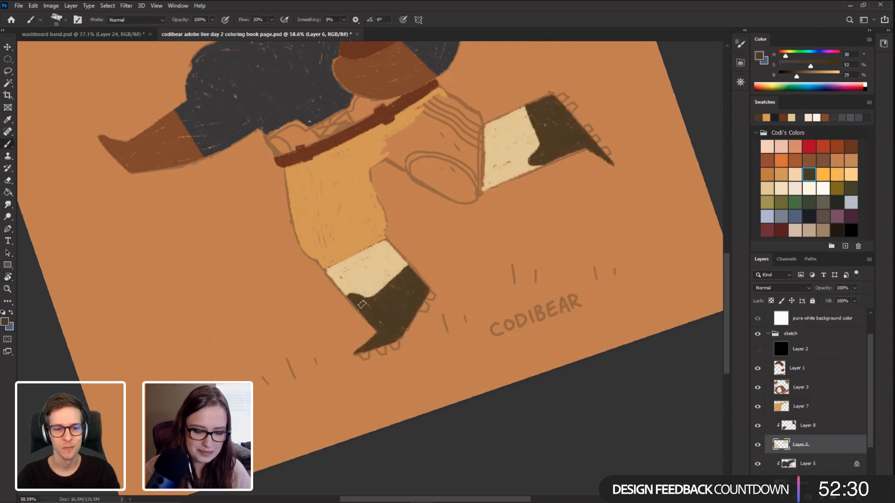
alt+click(394, 257)
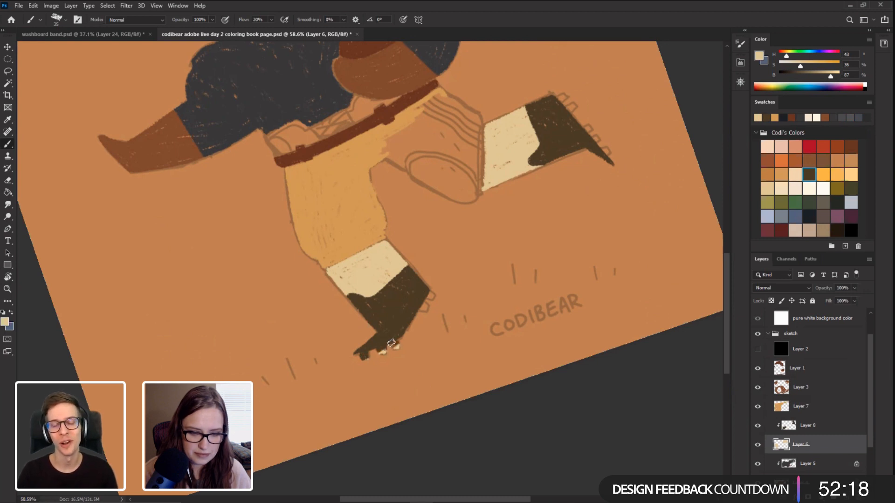
key(r)
drag(175, 352, 410, 433)
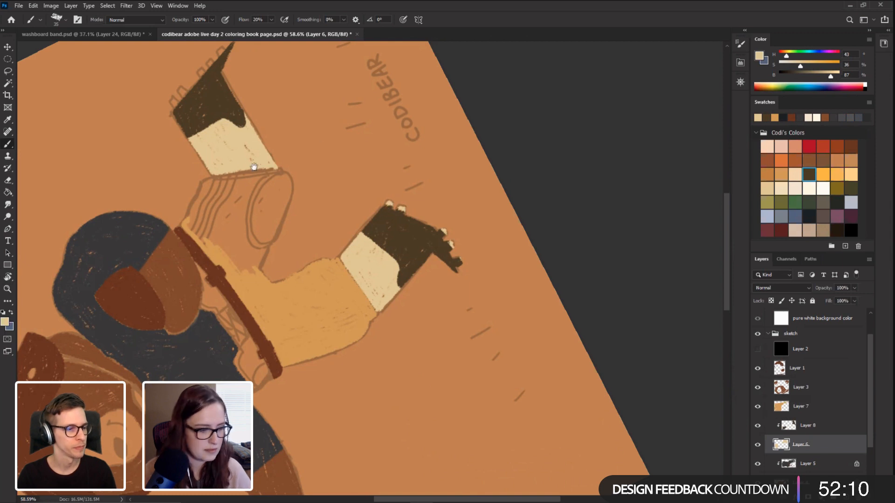
Step: Paint matching cream cleats along the back boot's sole on Layer 6
drag(252, 190, 299, 288)
key(r)
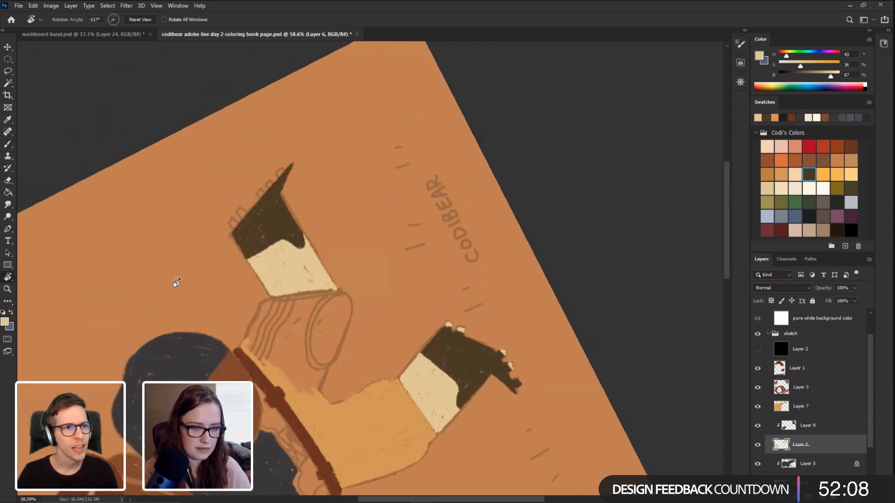
mouse_move(172, 280)
mouse_down()
mouse_move(212, 194)
mouse_move(276, 158)
mouse_up()
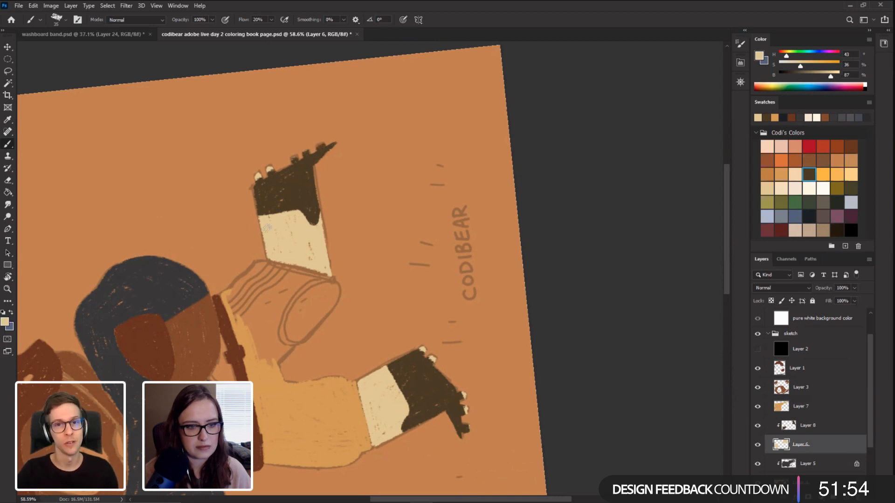
key(Escape)
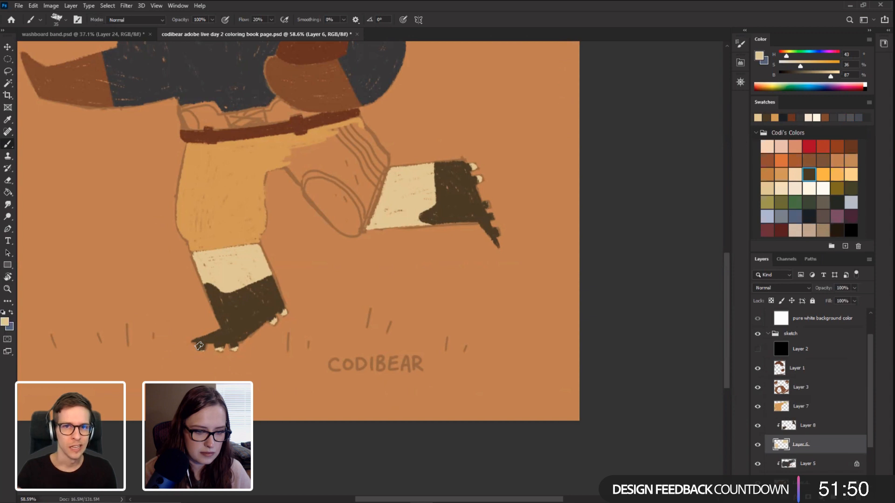
Step: Trim the edges of the cleats on both boots on Layer 6 with the brush in Clear mode
key(r)
mouse_move(111, 249)
mouse_down()
mouse_move(224, 448)
mouse_move(272, 457)
mouse_up()
drag(255, 345, 233, 215)
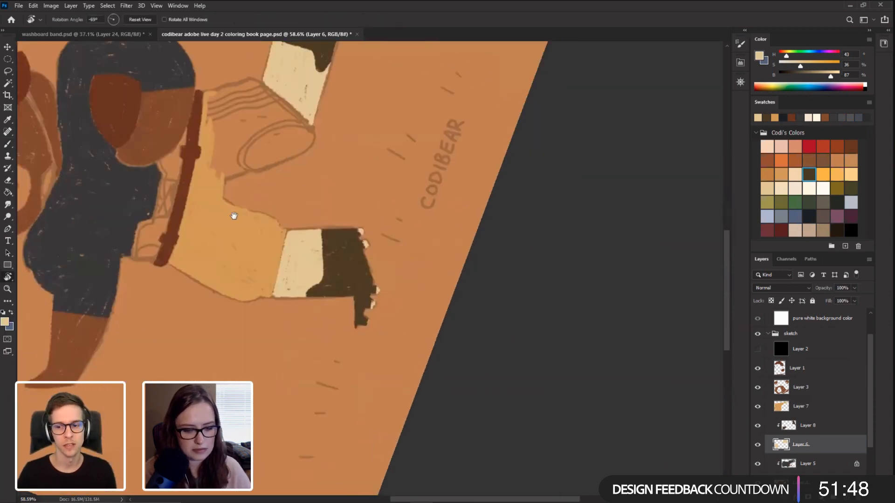
click(135, 20)
click(122, 53)
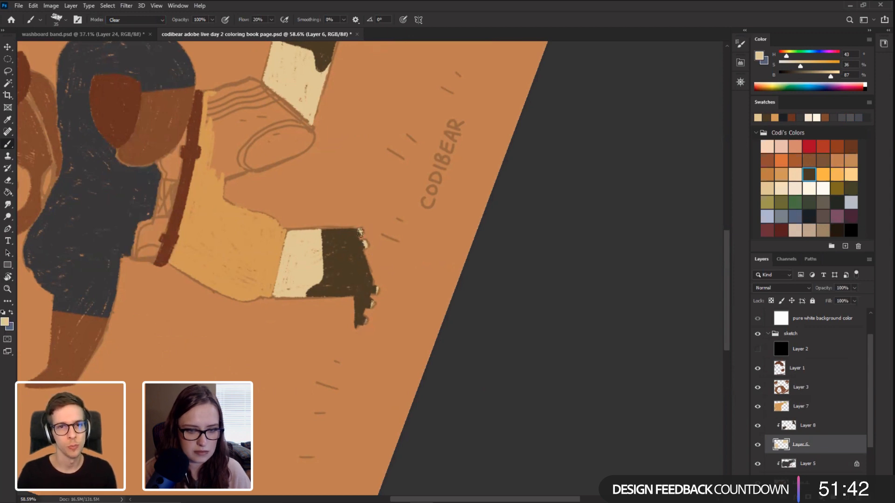
key(r)
mouse_move(373, 251)
mouse_down()
mouse_move(259, 265)
mouse_move(124, 222)
mouse_move(495, 96)
mouse_move(534, 133)
mouse_up()
key(b)
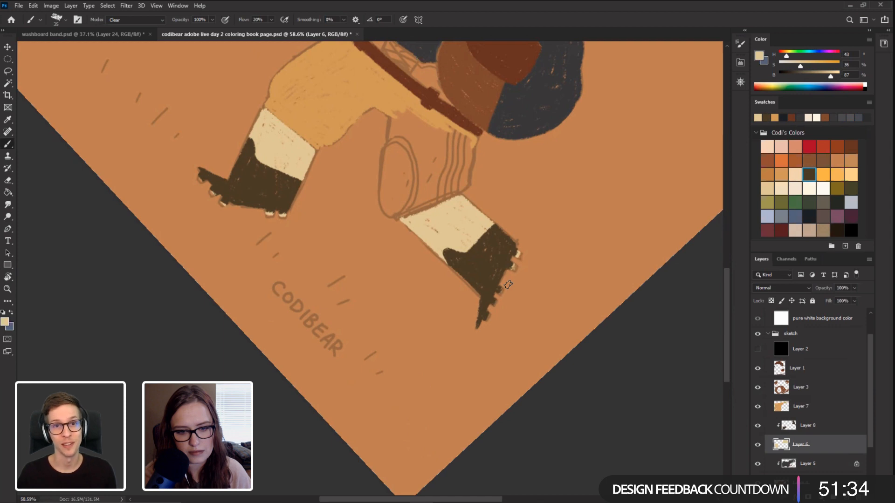
key(Escape)
drag(133, 233, 175, 225)
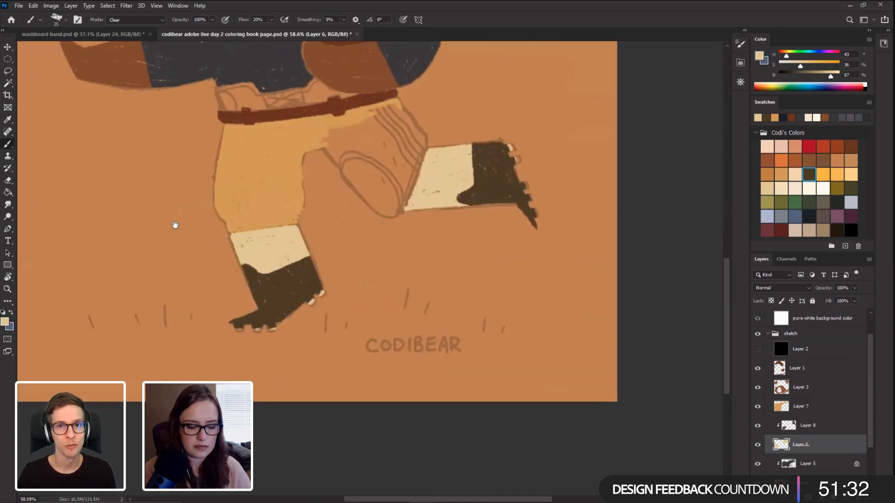
Step: Paint the cleats of both boots in the boots' dark brown on Layer 8, with the brush in Normal mode
alt+click(269, 294)
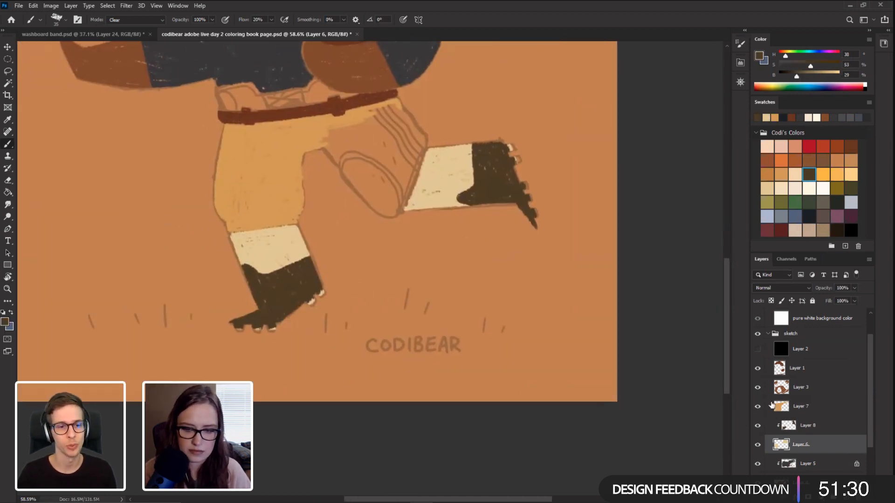
click(808, 425)
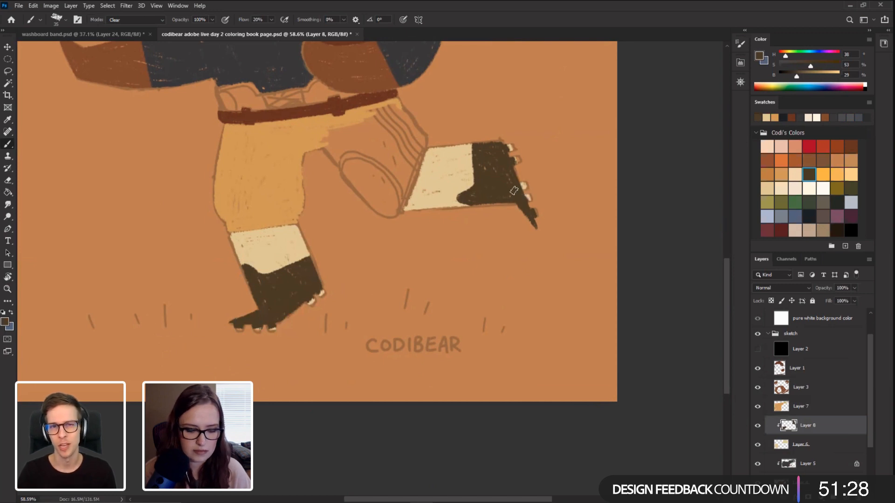
click(140, 20)
click(127, 27)
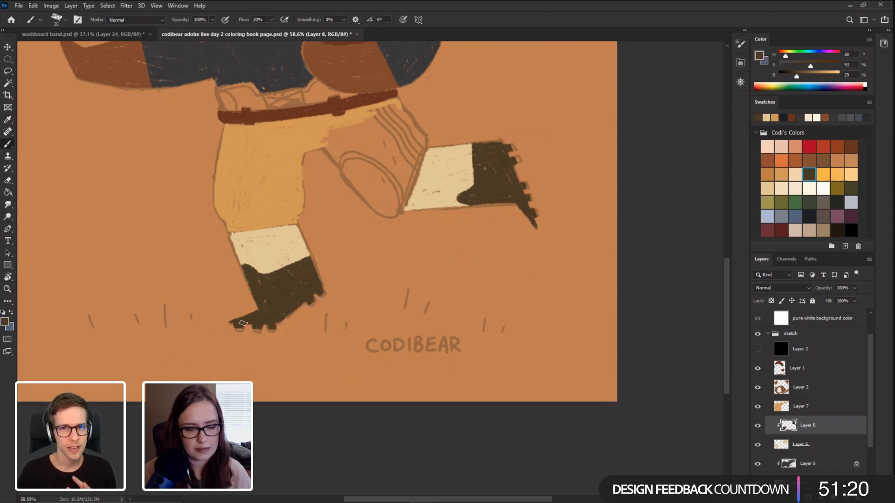
Step: Mix a darker reddish brown from the helmet's color, with saturation 63% and brightness 23%
drag(116, 174, 200, 339)
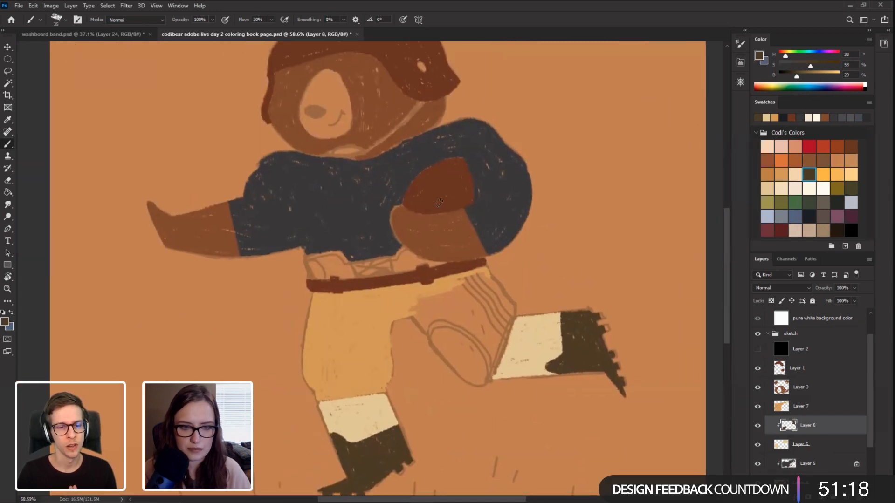
alt+click(404, 73)
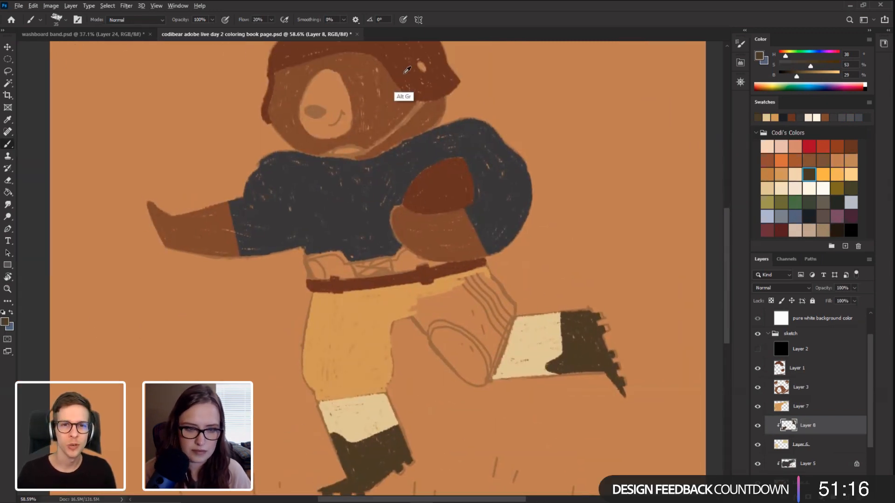
click(795, 76)
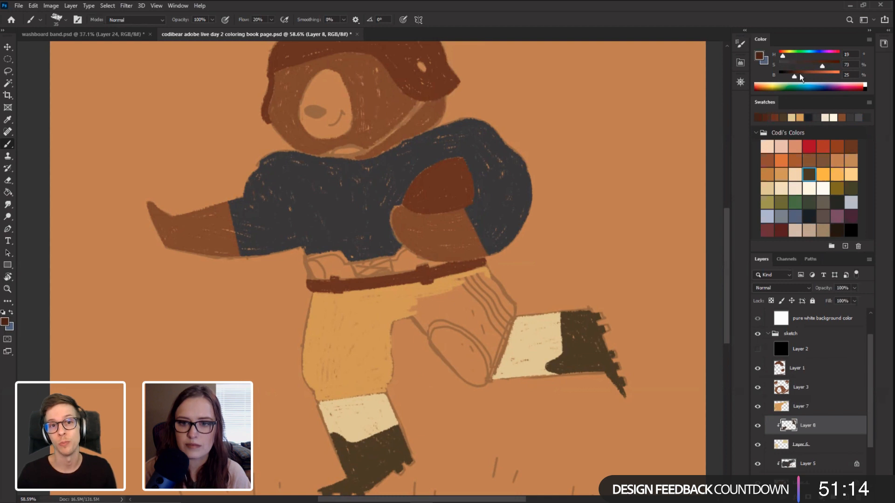
click(816, 65)
click(793, 75)
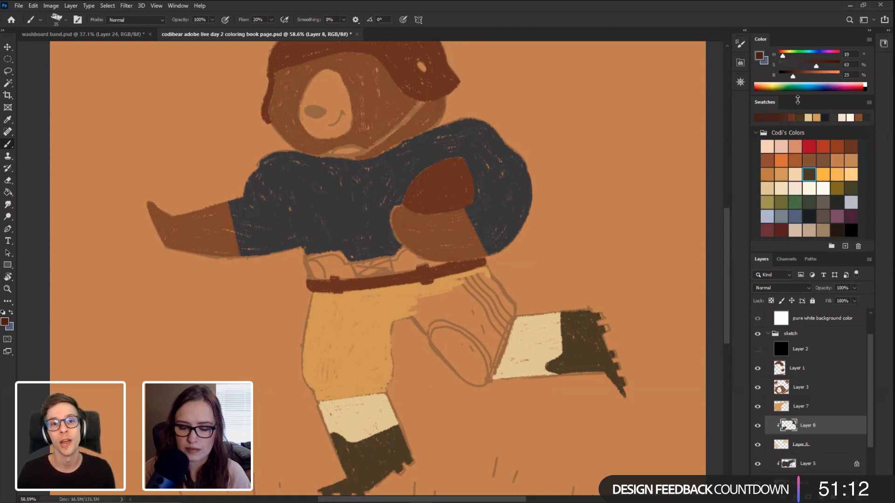
Step: Lock Layer 8's transparent pixels and repaint both boots and their cleats in the dark reddish brown with an enlarged Hard Round brush
click(771, 301)
right_click(568, 276)
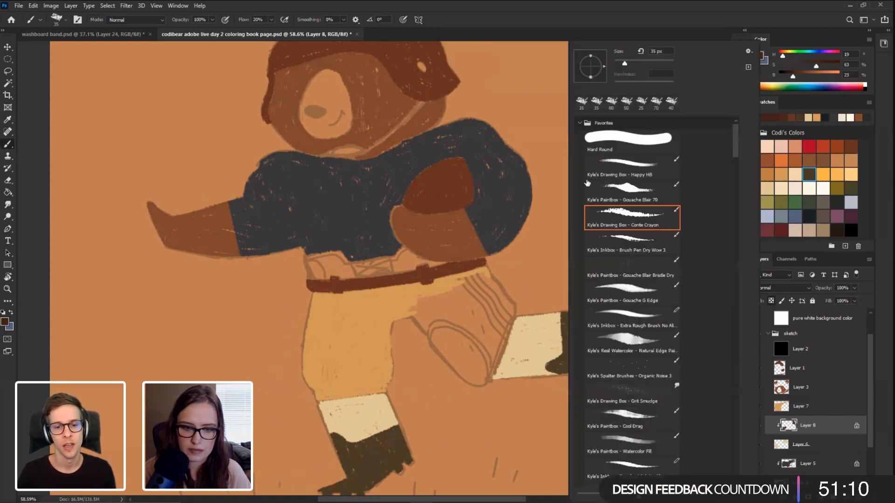
click(604, 143)
click(24, 191)
key(bracketright)
key(bracketright)
key(bracketright)
key(bracketright)
key(bracketright)
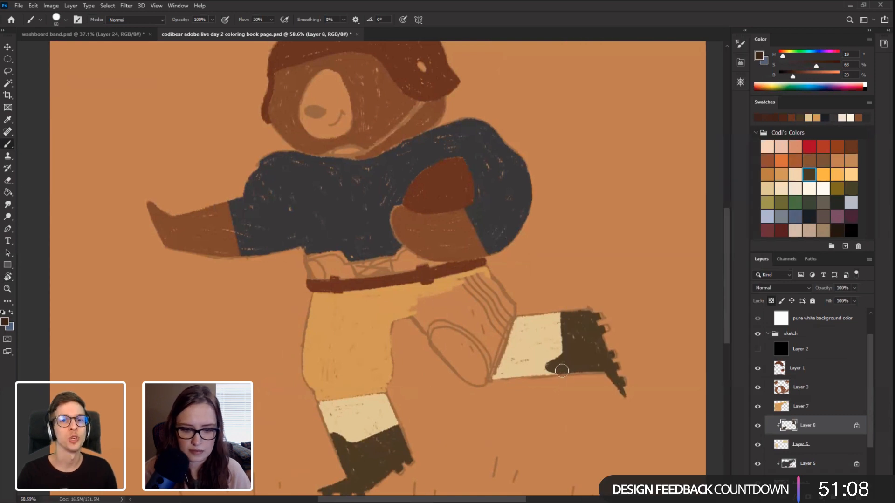
mouse_move(559, 372)
mouse_down()
mouse_move(584, 318)
mouse_move(582, 368)
mouse_move(614, 381)
mouse_move(571, 373)
mouse_up()
mouse_move(368, 372)
mouse_down()
mouse_move(390, 282)
mouse_move(402, 281)
mouse_up()
mouse_move(355, 406)
mouse_down()
mouse_move(406, 387)
mouse_move(414, 356)
mouse_move(373, 358)
mouse_up()
drag(433, 347, 433, 399)
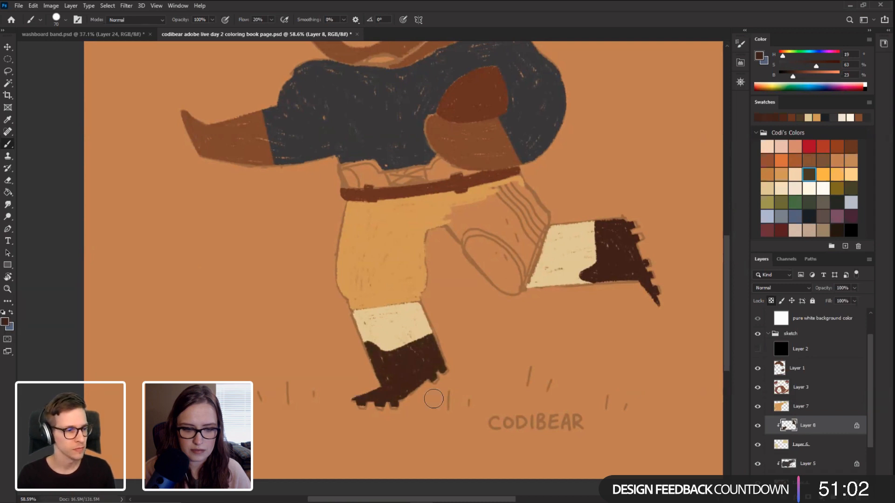
drag(221, 235, 202, 378)
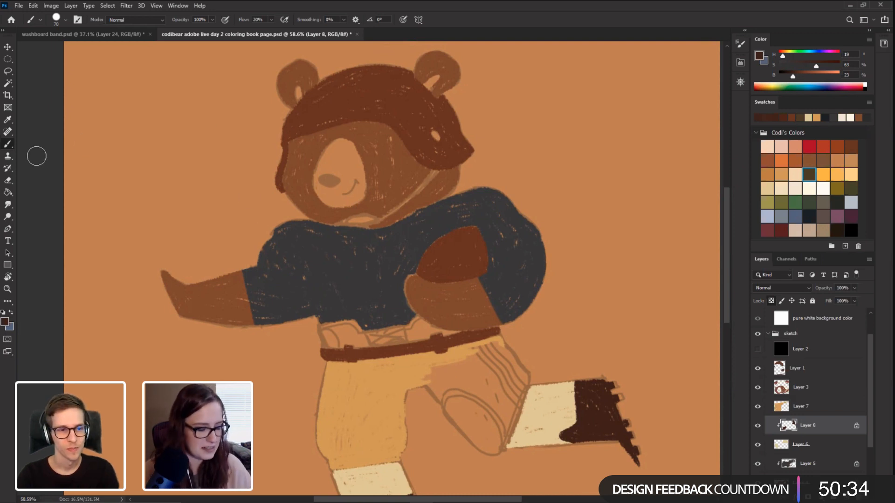
mouse_move(196, 385)
mouse_down()
mouse_move(182, 291)
mouse_move(193, 274)
mouse_up()
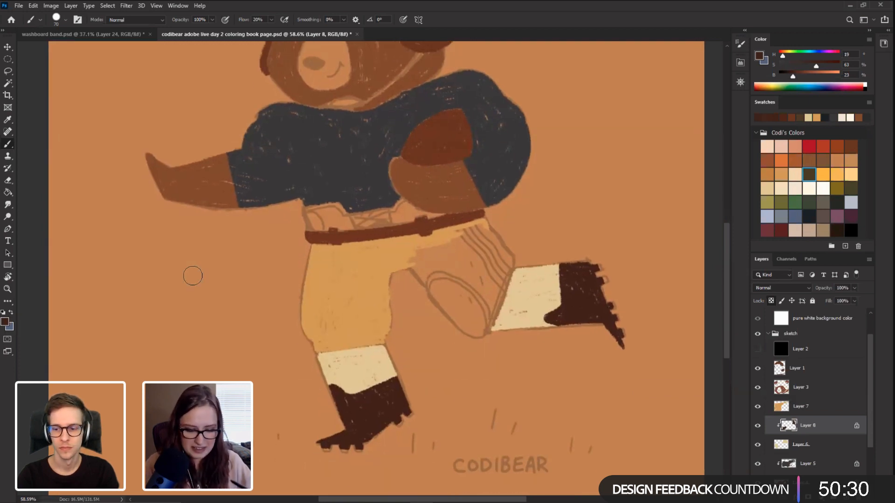
drag(179, 252, 156, 244)
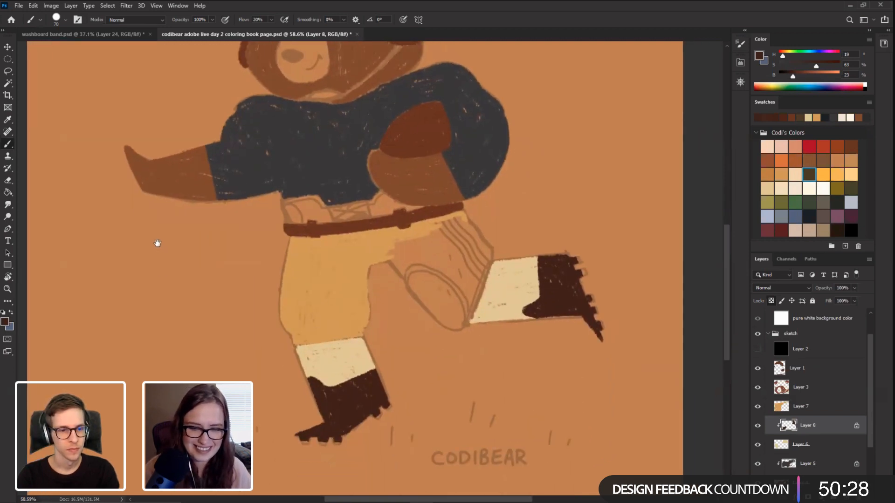
Step: Sample the trousers' golden color and set its brightness to 71%
key(r)
mouse_move(131, 294)
mouse_down()
mouse_move(160, 244)
mouse_move(144, 289)
mouse_up()
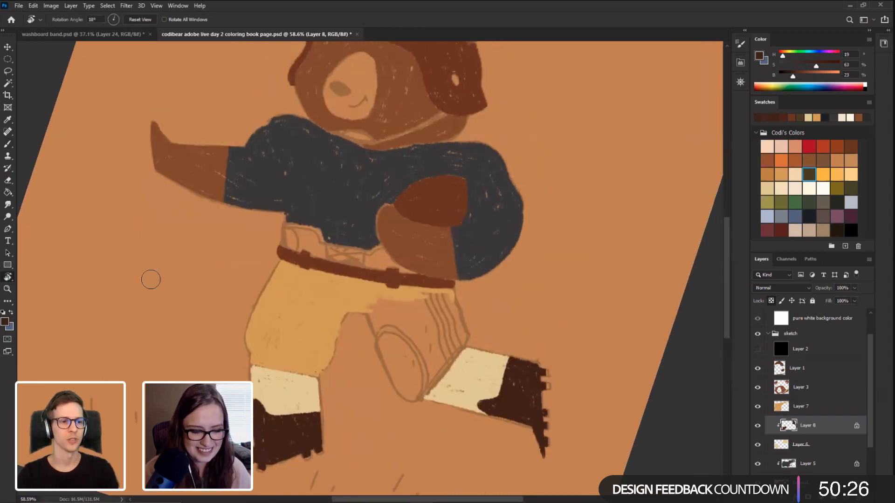
alt+click(306, 311)
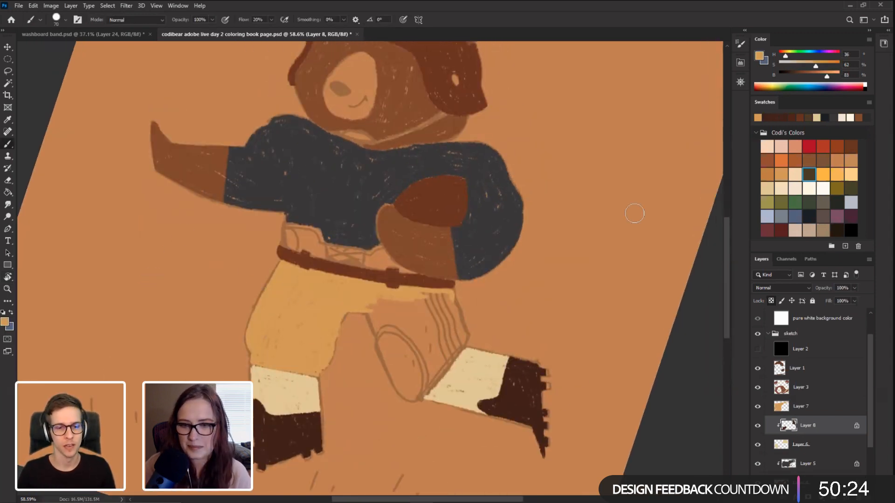
drag(827, 76, 821, 76)
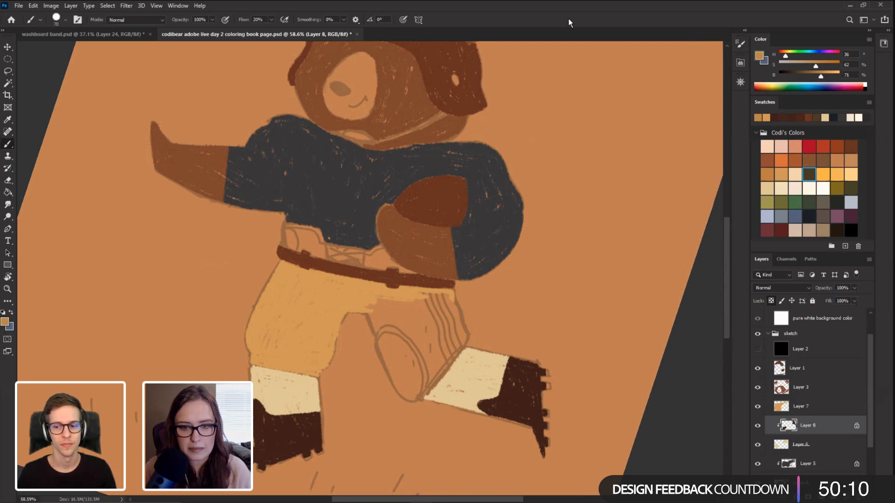
Step: Sample the jersey's dark grey as the foreground color
drag(233, 183, 260, 174)
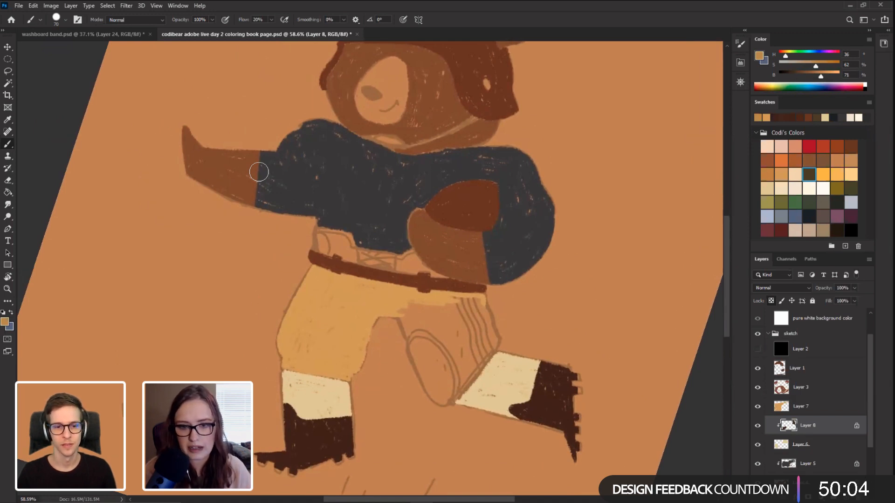
drag(423, 256, 407, 255)
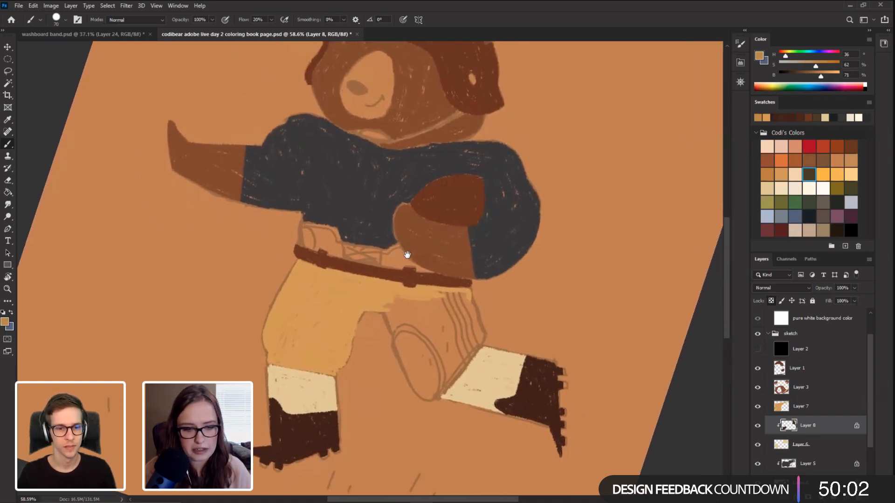
key(r)
drag(187, 269, 200, 206)
drag(244, 277, 218, 261)
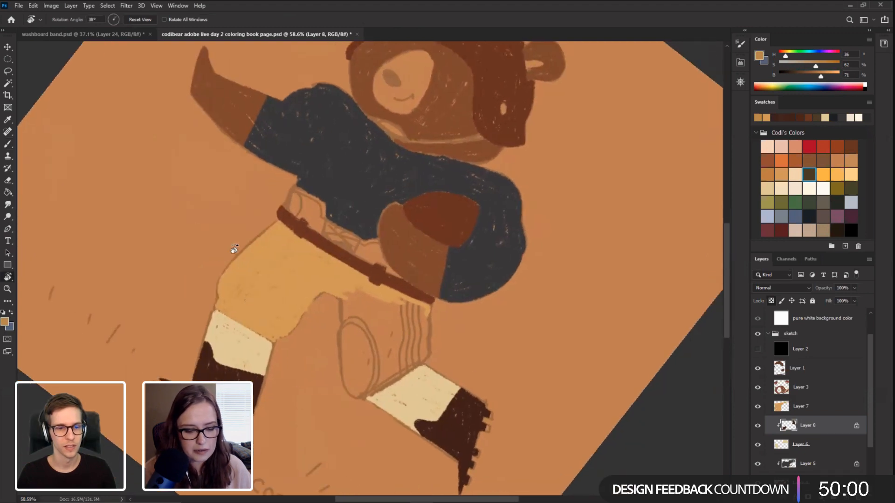
key(b)
alt+click(315, 266)
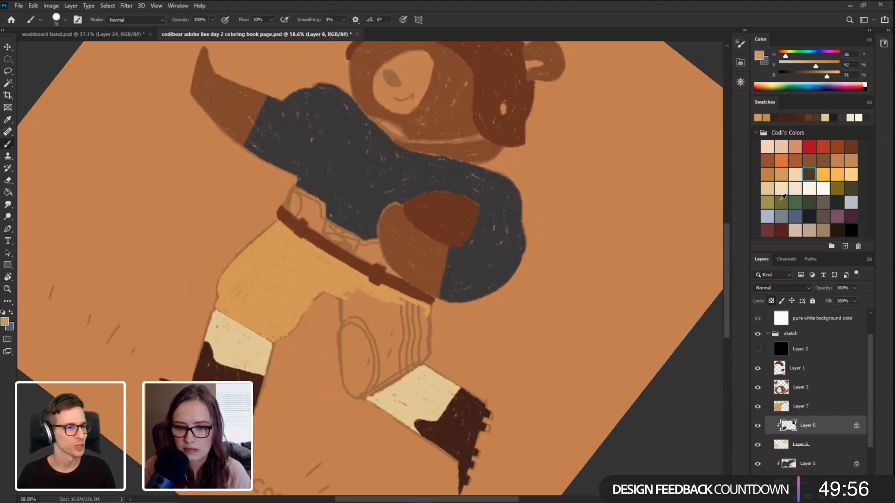
click(810, 202)
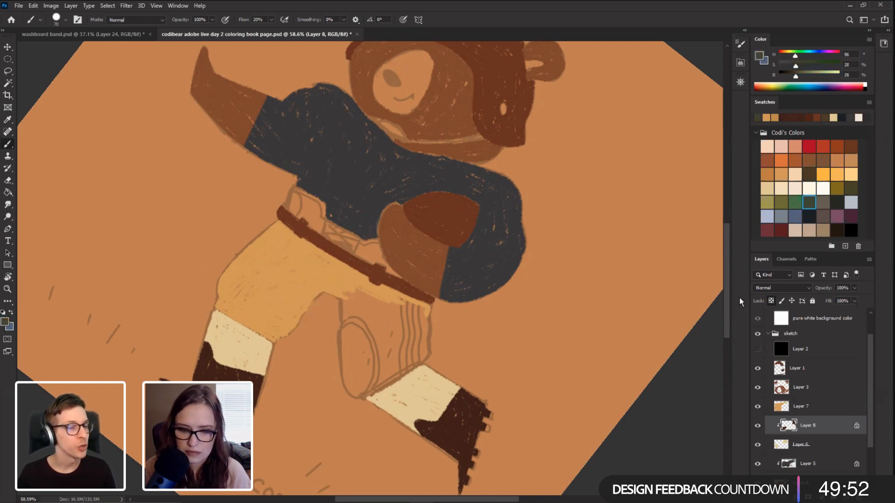
alt+click(509, 261)
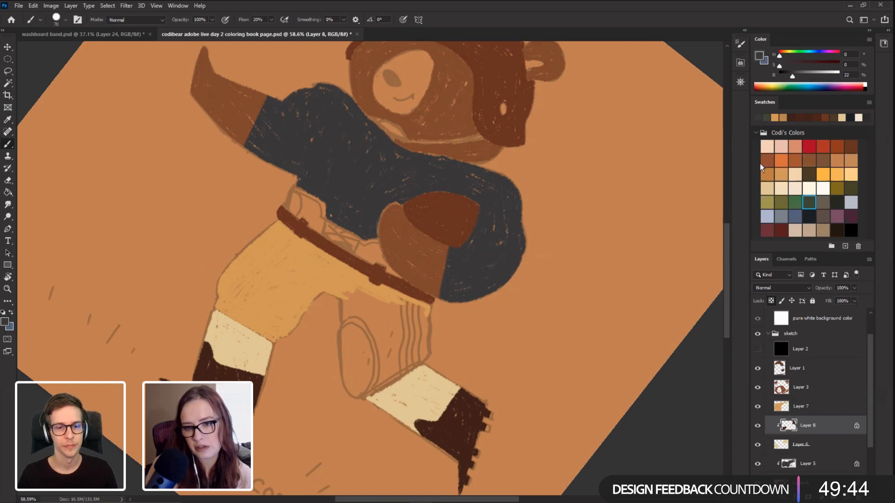
Step: Hide the sketch layer so that only the flat color shapes show over the background
key(r)
drag(140, 258, 368, 214)
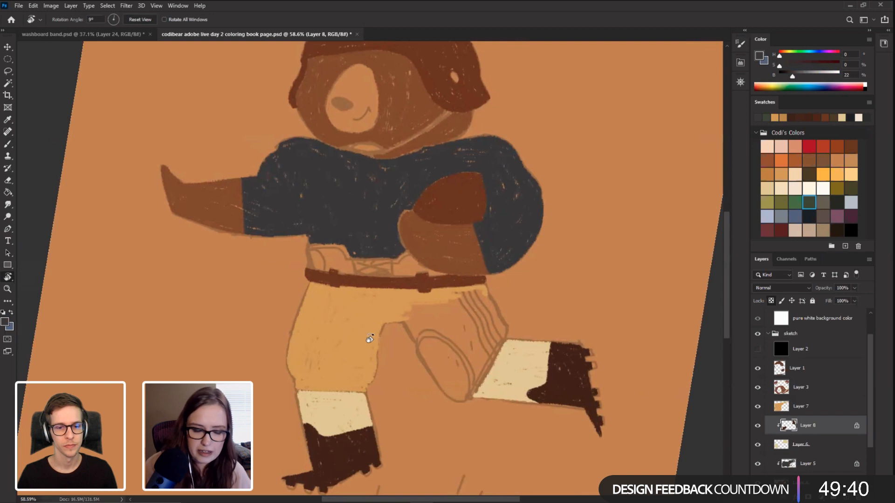
scroll(869, 424, down, 3)
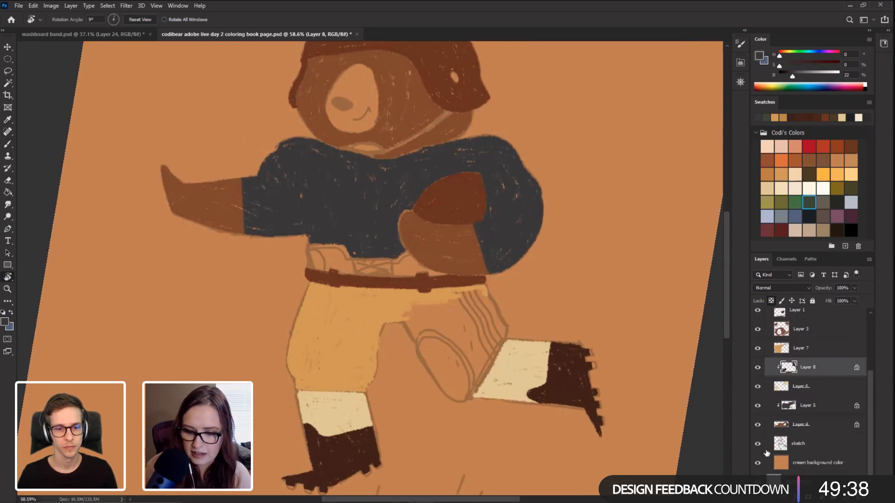
click(756, 445)
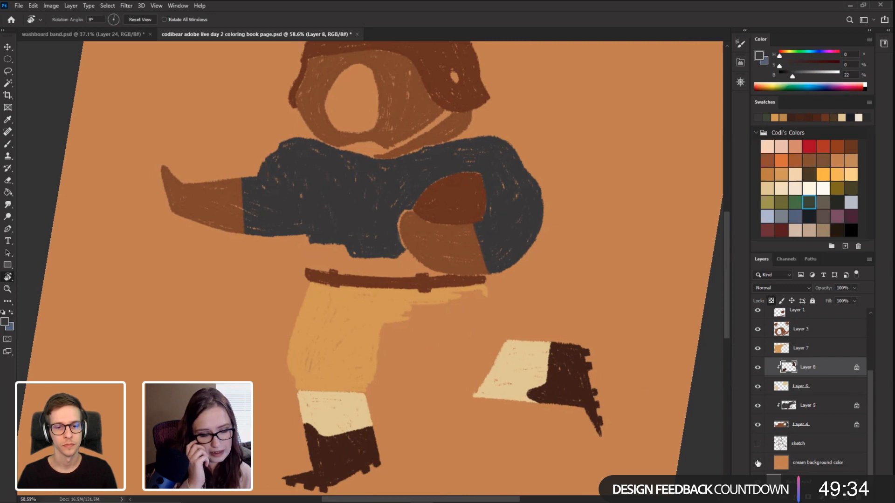
Step: Check the flat color shapes against plain white by hiding the cream background color layer, and show that layer again
key(Escape)
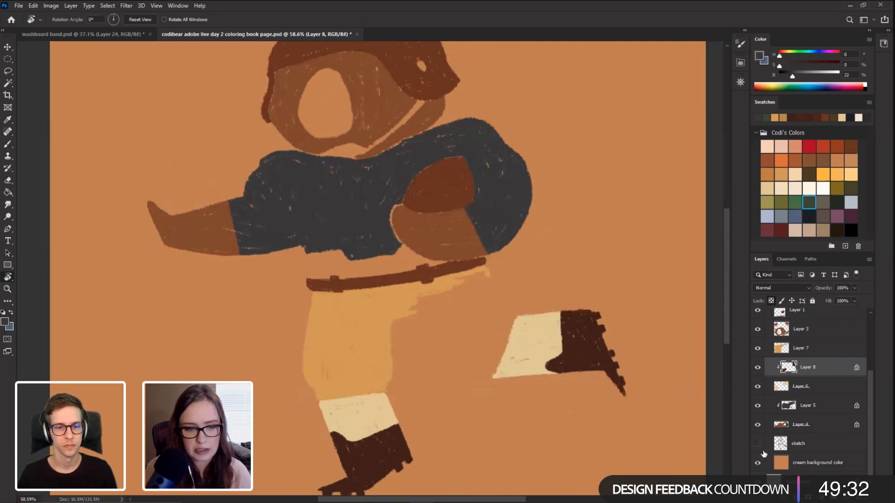
drag(187, 283, 184, 368)
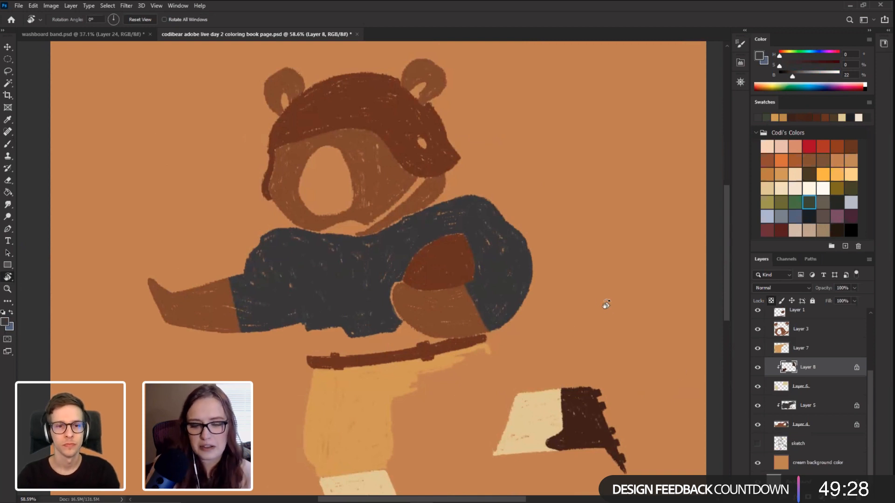
scroll(608, 302, down, 2)
scroll(608, 301, down, 1)
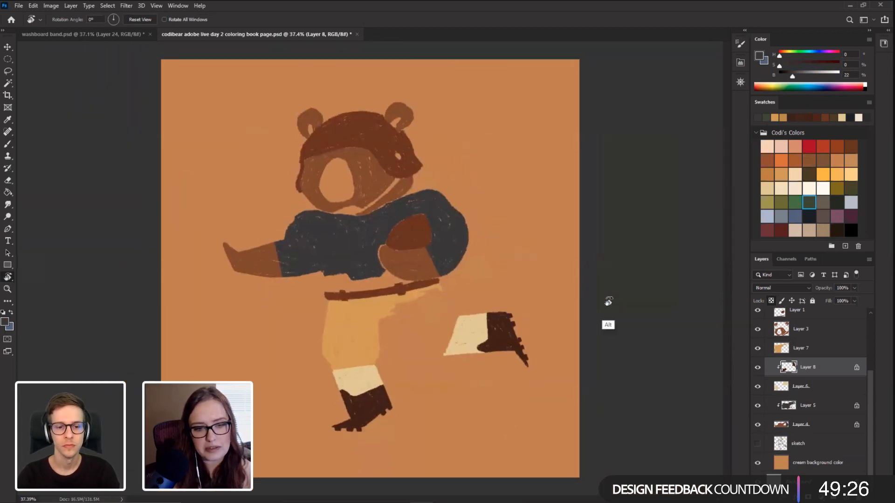
key(ctrl+0)
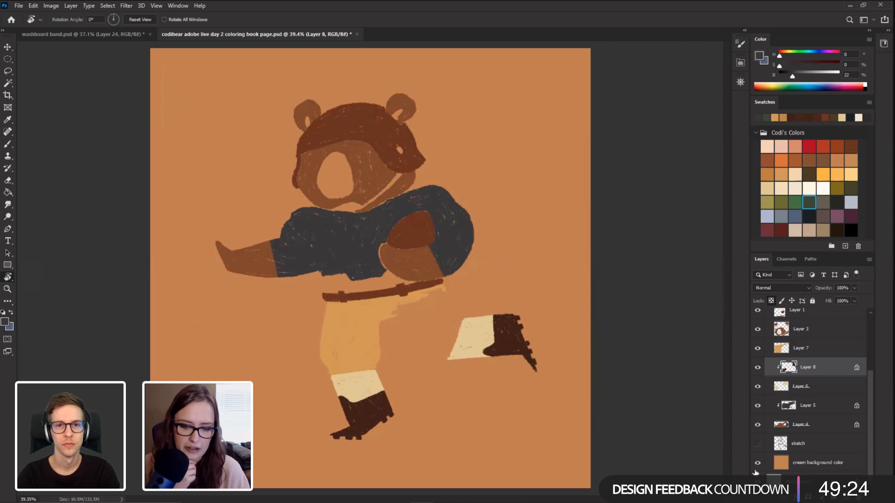
click(757, 463)
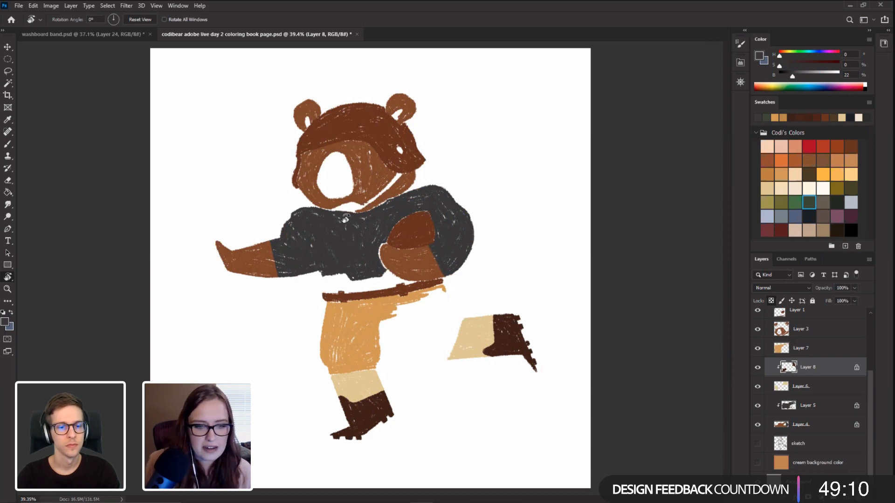
scroll(347, 216, up, 5)
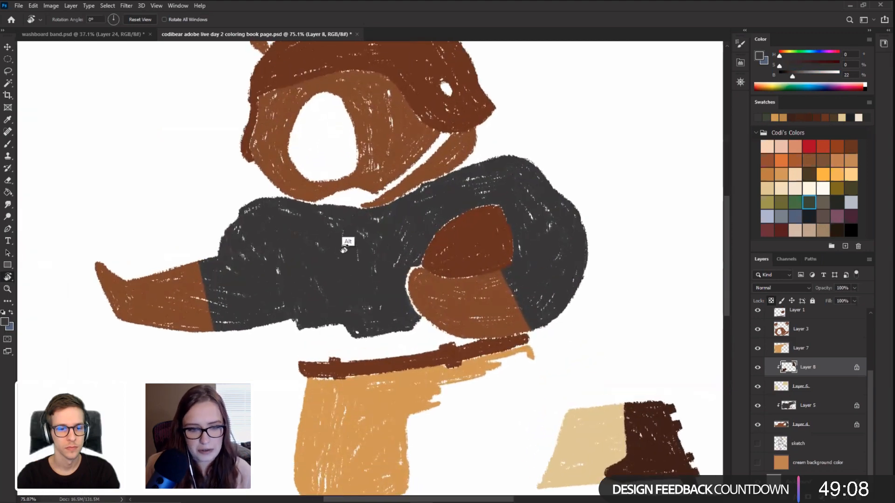
scroll(252, 228, down, 3)
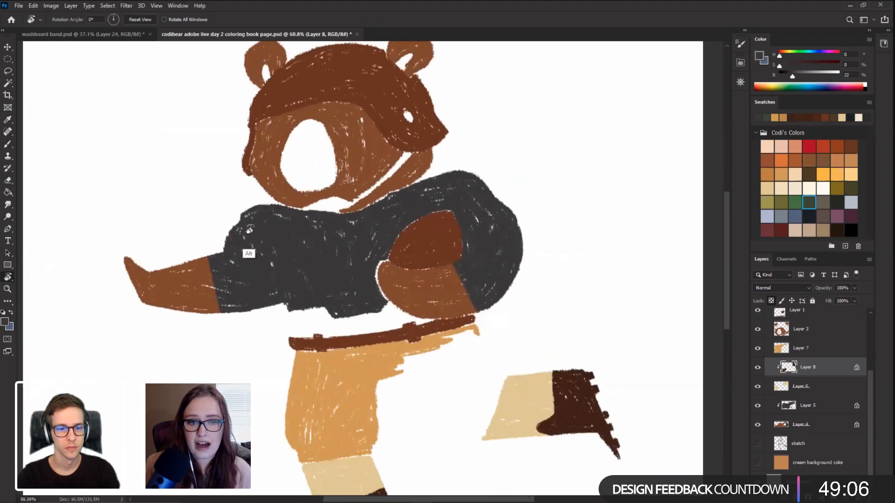
scroll(251, 228, down, 1)
click(757, 462)
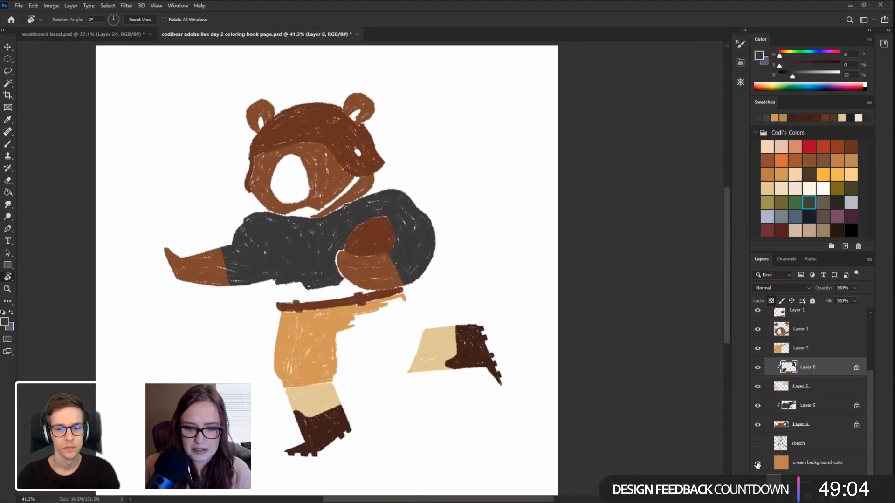
scroll(483, 283, up, 3)
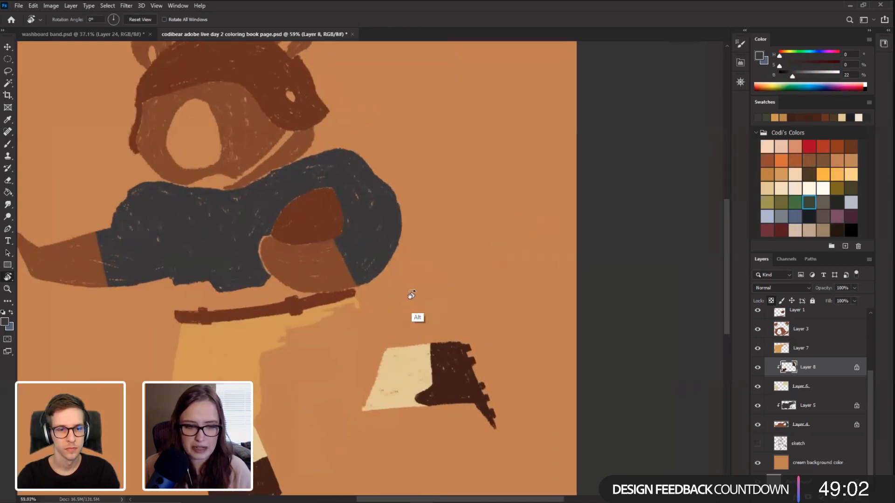
drag(136, 260, 406, 260)
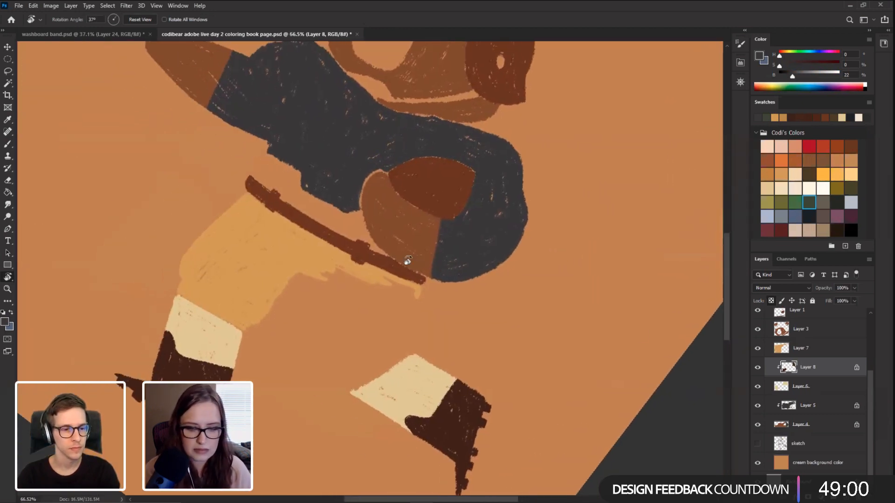
Step: Show the sketch layer again as a painting guide and switch to the Brush tool
click(757, 444)
mouse_move(186, 282)
mouse_down()
mouse_move(177, 258)
mouse_move(182, 275)
mouse_up()
key(b)
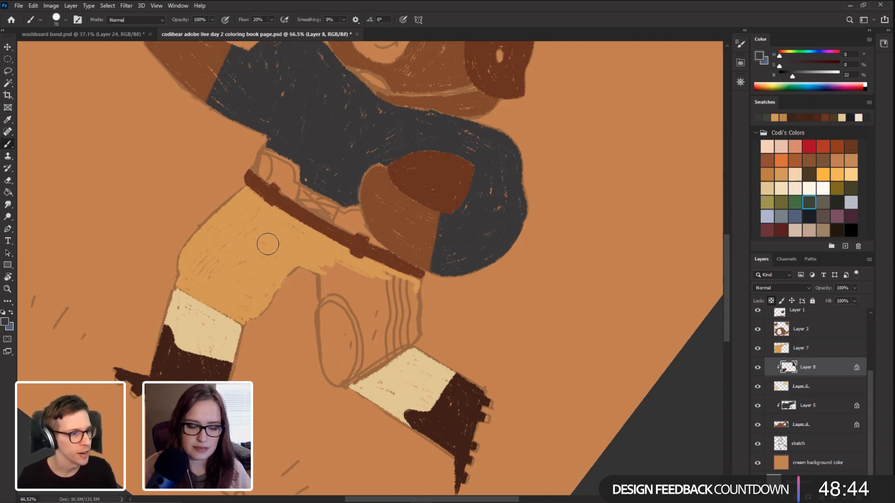
key(alt)
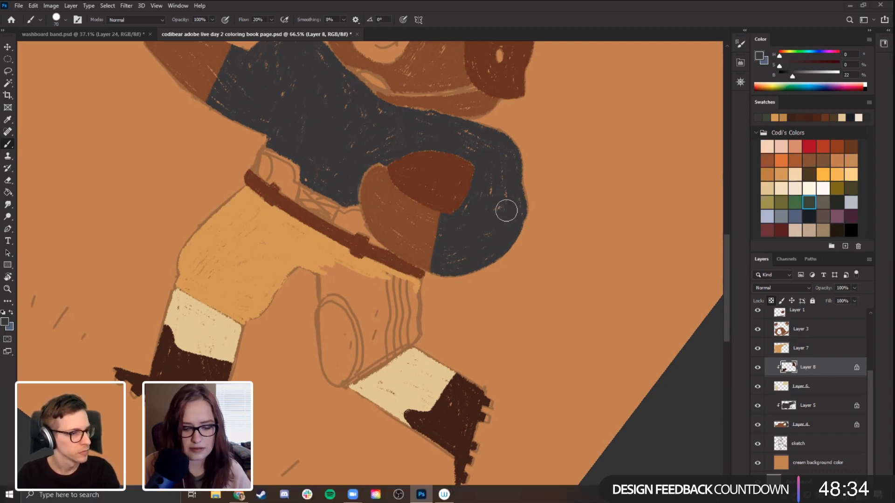
key(super)
key(super)
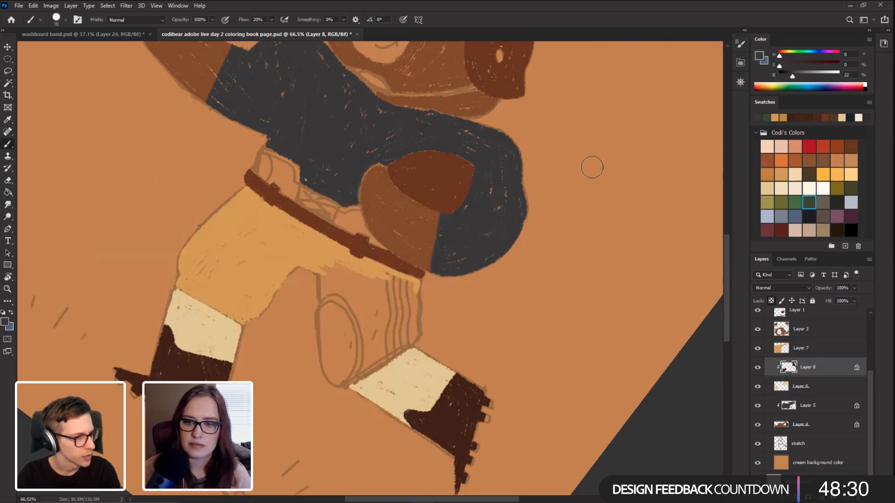
Step: Set the foreground grey's brightness to 11%, lock Layer 7's transparent pixels and repaint the golden trousers in this near-black
click(788, 76)
click(785, 76)
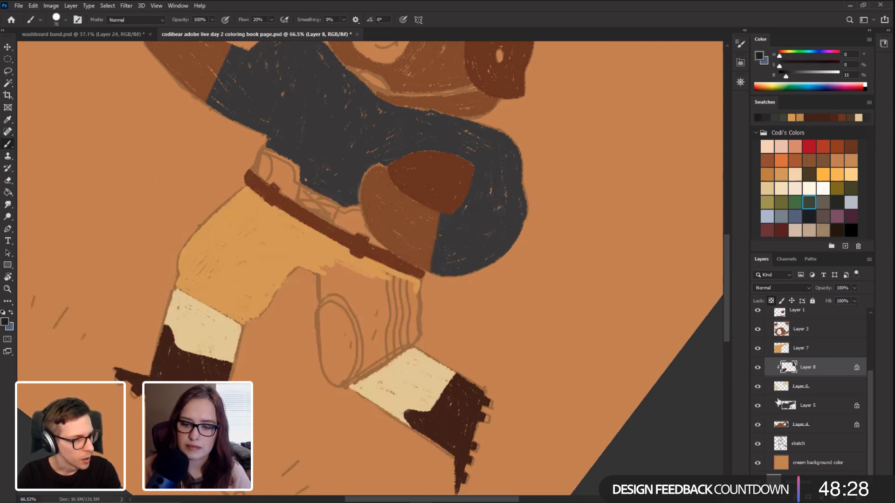
click(788, 352)
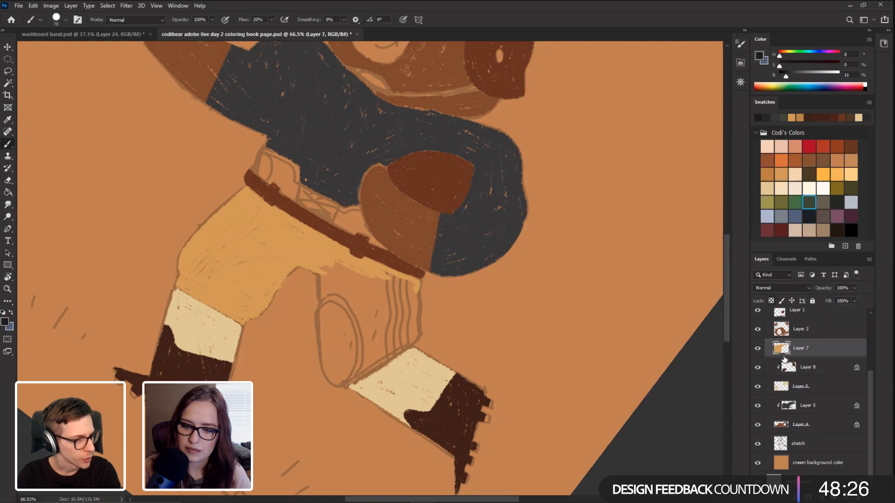
click(758, 350)
click(758, 349)
click(771, 301)
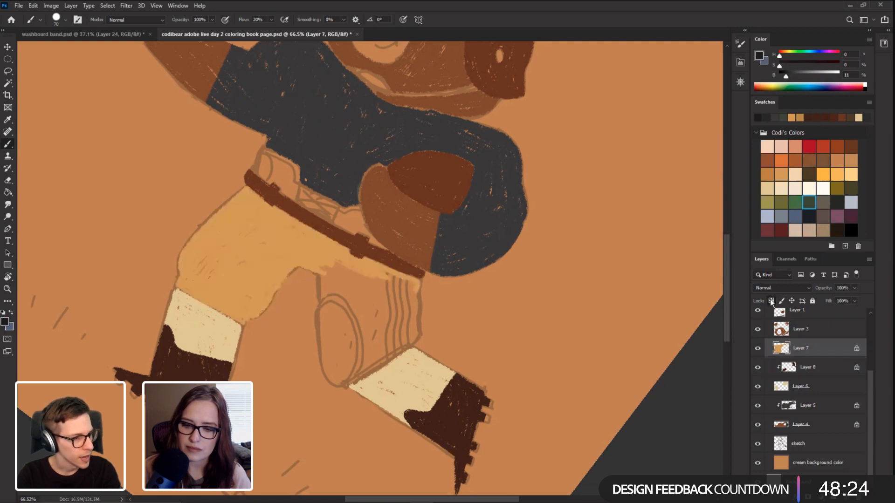
mouse_move(294, 264)
mouse_down()
mouse_move(337, 258)
mouse_move(414, 282)
mouse_up()
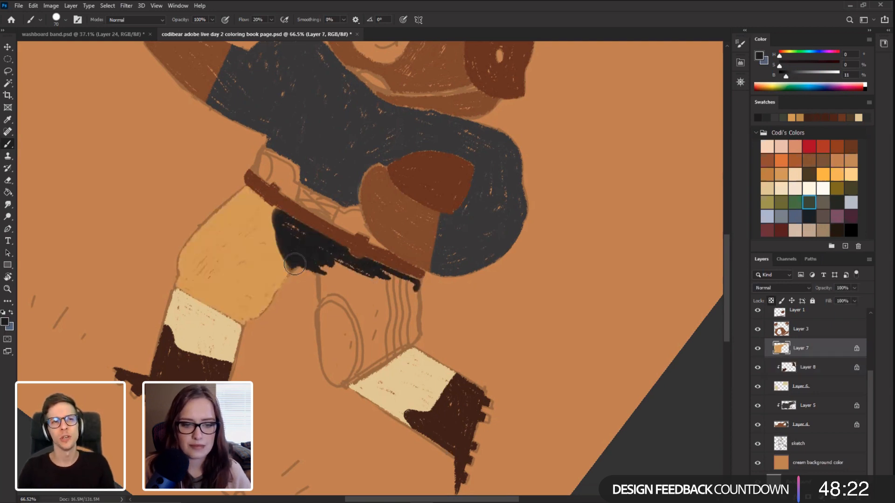
mouse_move(254, 193)
mouse_down()
mouse_move(295, 264)
mouse_move(238, 219)
mouse_move(224, 298)
mouse_move(205, 242)
mouse_move(184, 279)
mouse_up()
key(r)
mouse_move(135, 256)
mouse_down()
mouse_move(130, 310)
mouse_move(113, 316)
mouse_move(166, 303)
mouse_up()
key(b)
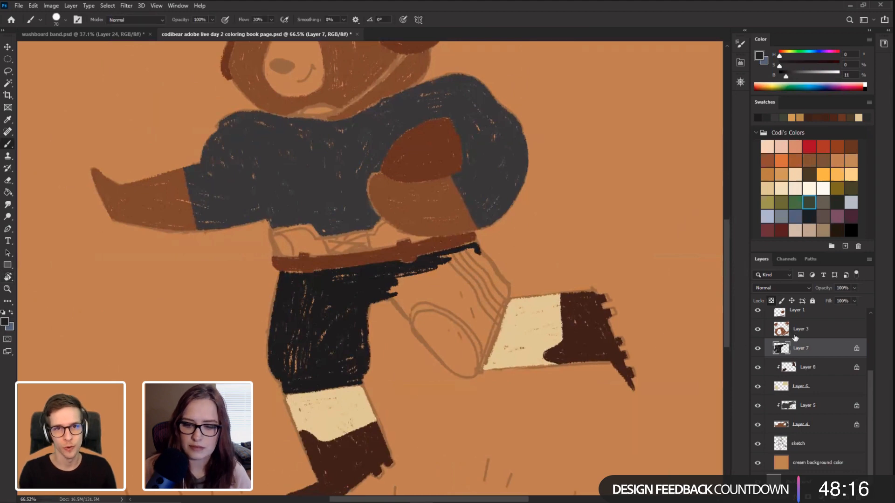
Step: Unlock Layer 7's transparent pixels and fill the gaps in the planted leg's trousers with a reduced Kyle's Drawing Box - Conte Crayon brush
key(r)
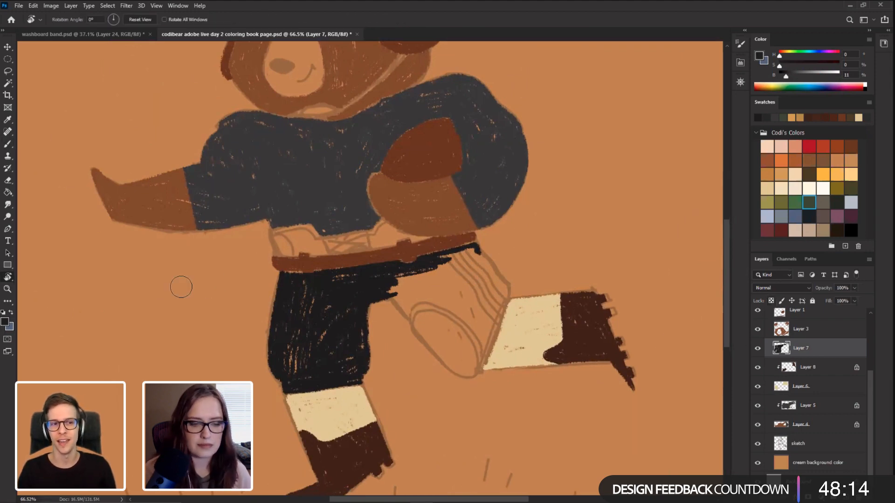
mouse_move(181, 287)
mouse_down()
mouse_move(190, 333)
mouse_move(298, 359)
mouse_up()
key(b)
right_click(364, 266)
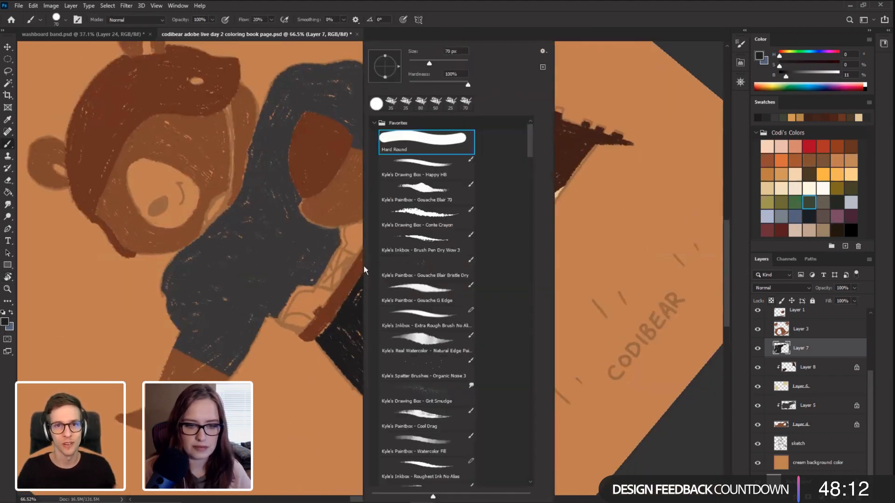
click(420, 213)
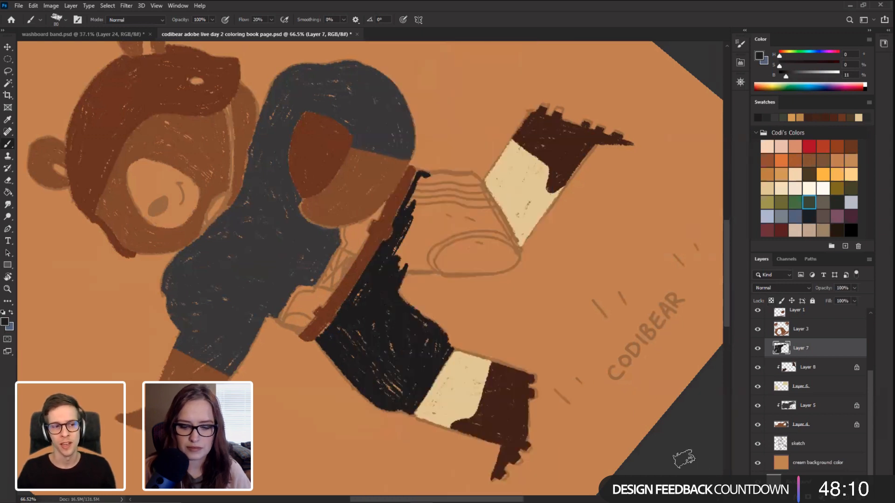
key(Return)
key([)
key([)
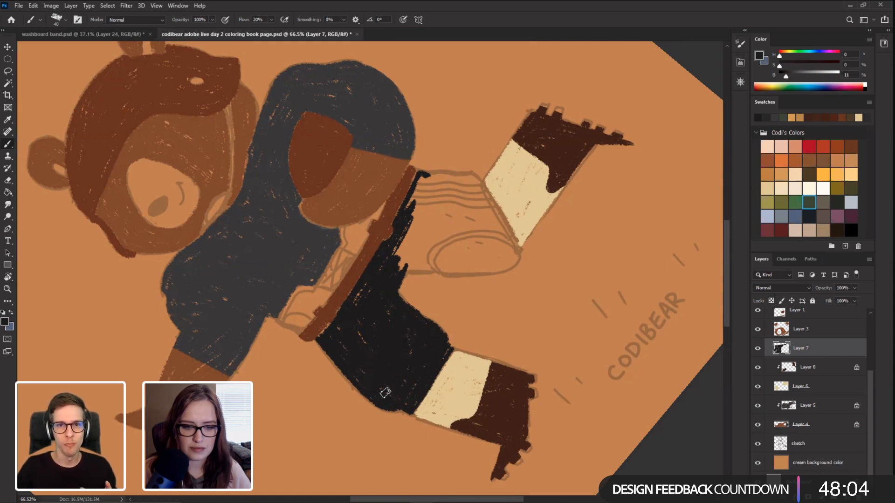
key(bracketleft)
key(bracketleft)
key(bracketleft)
drag(355, 302, 322, 336)
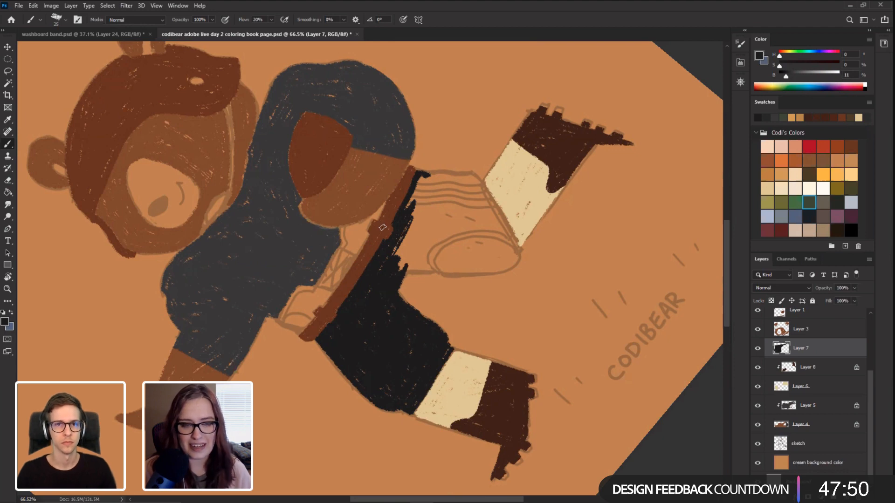
Step: Outline the raised leg's trousers in near-black along the seat, inner thigh and knee, following the sketch
key(r)
drag(249, 221, 196, 306)
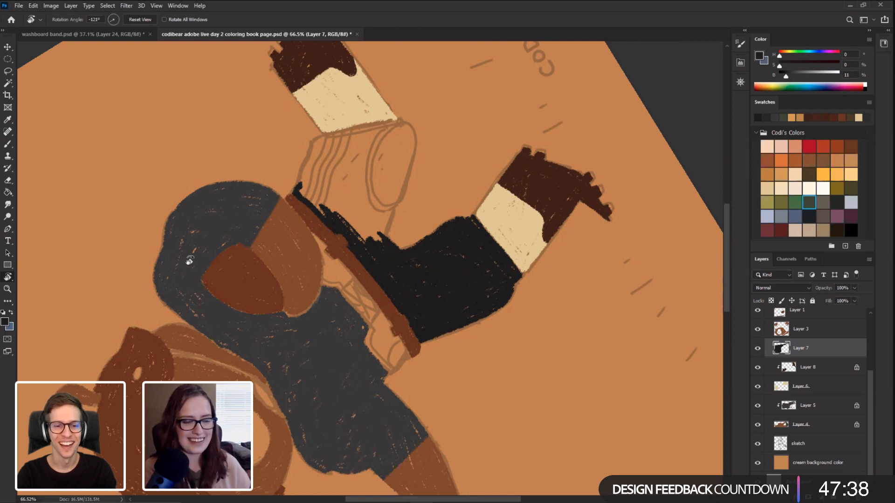
mouse_move(189, 256)
mouse_down()
mouse_move(160, 314)
mouse_move(180, 295)
mouse_up()
key(b)
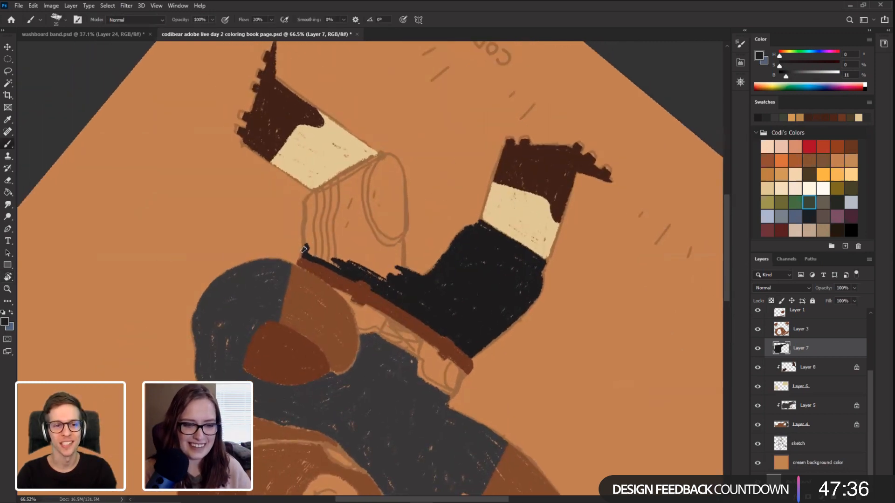
drag(304, 252, 304, 209)
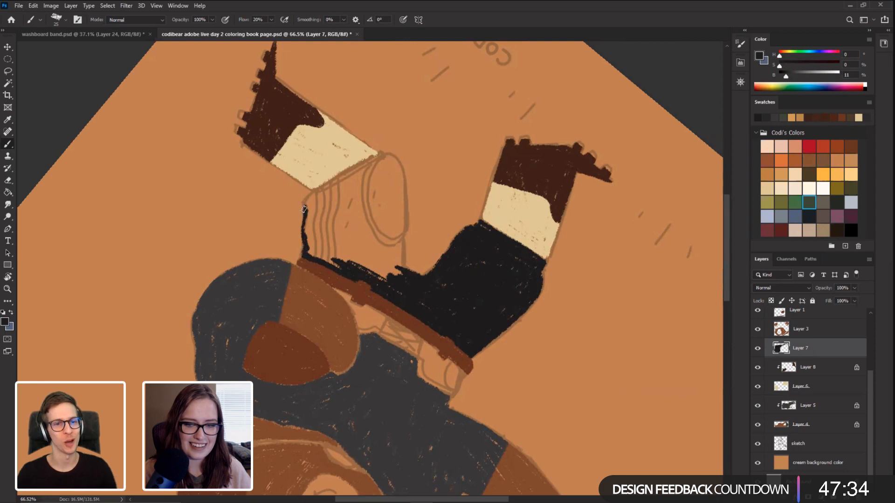
key(bracketright)
key(bracketright)
key(bracketright)
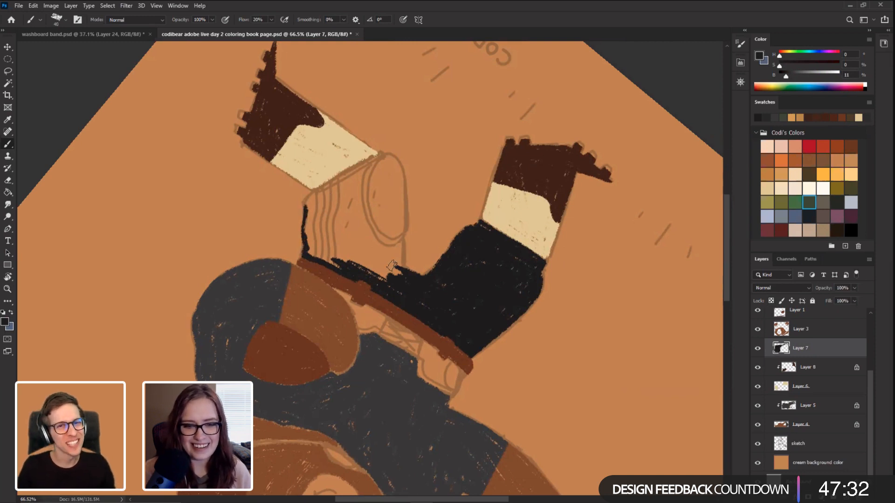
mouse_move(391, 275)
mouse_down()
mouse_move(399, 176)
mouse_move(396, 239)
mouse_up()
key(bracketleft)
drag(399, 163, 396, 239)
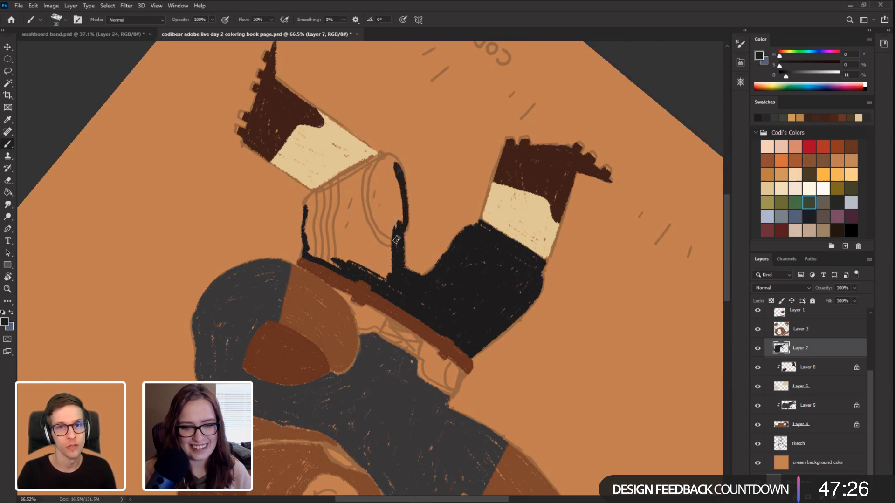
drag(394, 161, 381, 156)
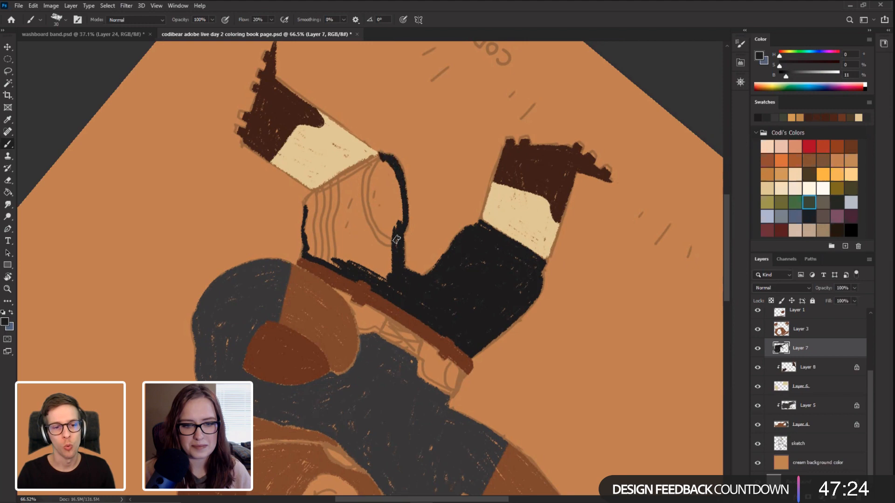
Step: Close the raised trouser leg's outline along the edge where it meets the cream sock
key(r)
mouse_move(166, 235)
mouse_down()
mouse_move(191, 344)
mouse_move(210, 368)
mouse_up()
drag(182, 335, 221, 338)
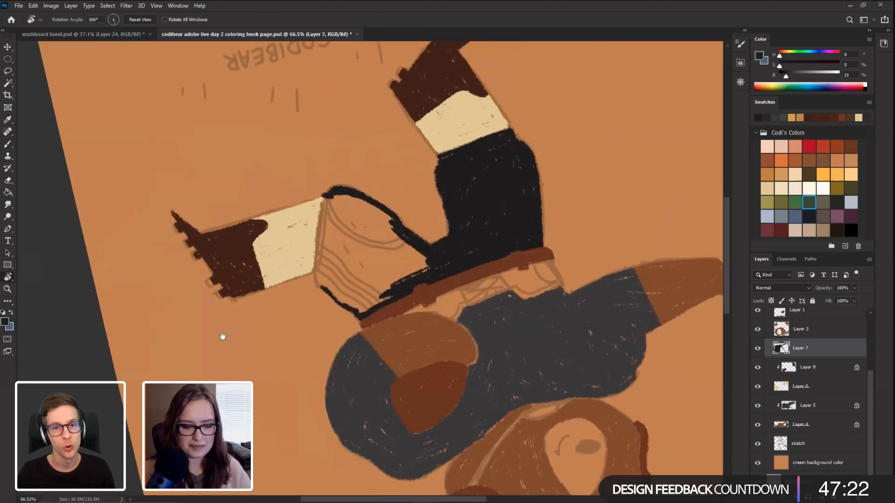
mouse_move(325, 288)
mouse_down()
mouse_move(316, 264)
mouse_move(324, 200)
mouse_up()
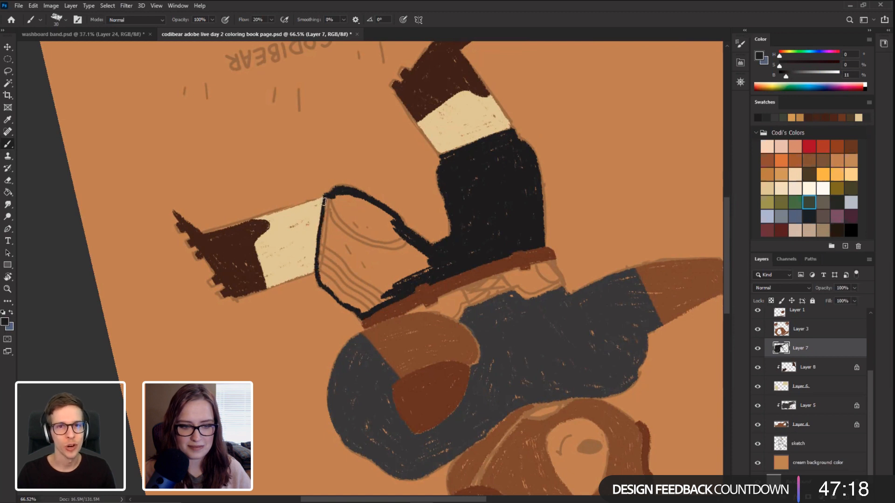
Step: Fill the inside of the outlined raised trouser leg with near-black using an enlarged Conte Crayon brush
key(bracketright)
key(bracketright)
mouse_move(401, 269)
mouse_down()
mouse_move(398, 244)
mouse_move(404, 271)
mouse_move(372, 219)
mouse_move(387, 229)
mouse_move(390, 220)
mouse_move(344, 198)
mouse_move(348, 225)
mouse_move(369, 242)
mouse_up()
key(bracketleft)
mouse_move(340, 198)
mouse_down()
mouse_move(323, 228)
mouse_move(321, 269)
mouse_move(329, 260)
mouse_up()
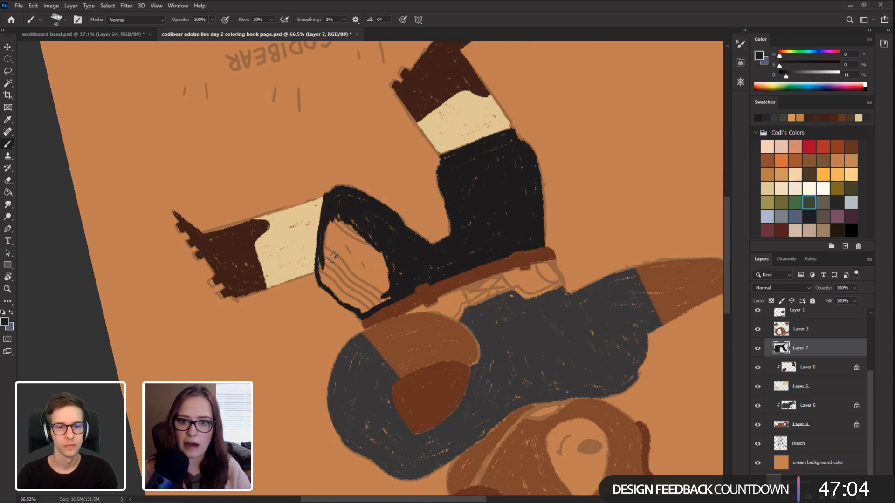
key(r)
drag(293, 196, 263, 133)
mouse_move(351, 285)
mouse_down()
mouse_move(342, 287)
mouse_move(354, 290)
mouse_move(329, 250)
mouse_move(336, 231)
mouse_move(368, 275)
mouse_move(354, 247)
mouse_move(342, 280)
mouse_move(385, 283)
mouse_move(368, 283)
mouse_move(373, 228)
mouse_move(345, 257)
mouse_up()
drag(370, 218, 344, 239)
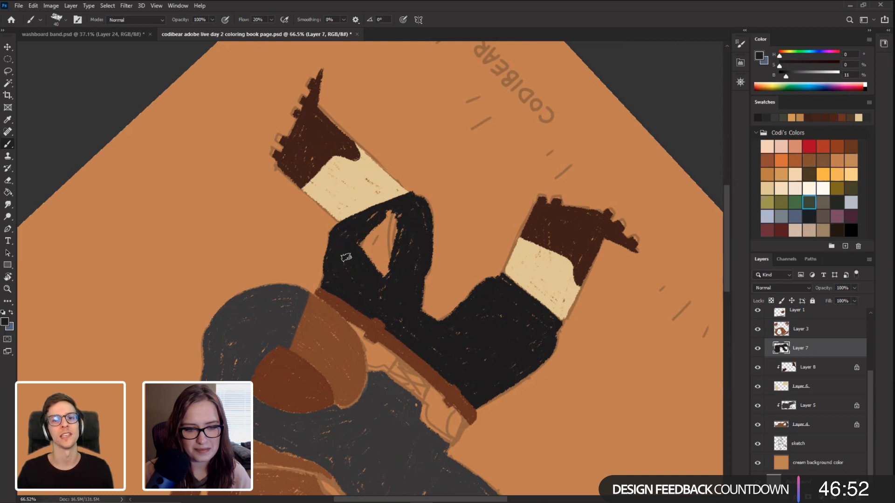
mouse_move(386, 218)
mouse_down()
mouse_move(368, 242)
mouse_move(389, 275)
mouse_move(388, 263)
mouse_move(367, 252)
mouse_up()
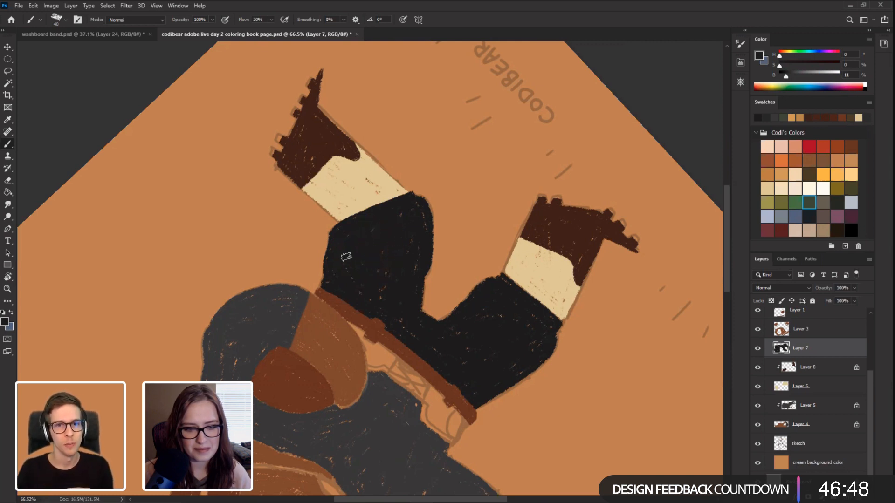
key(Escape)
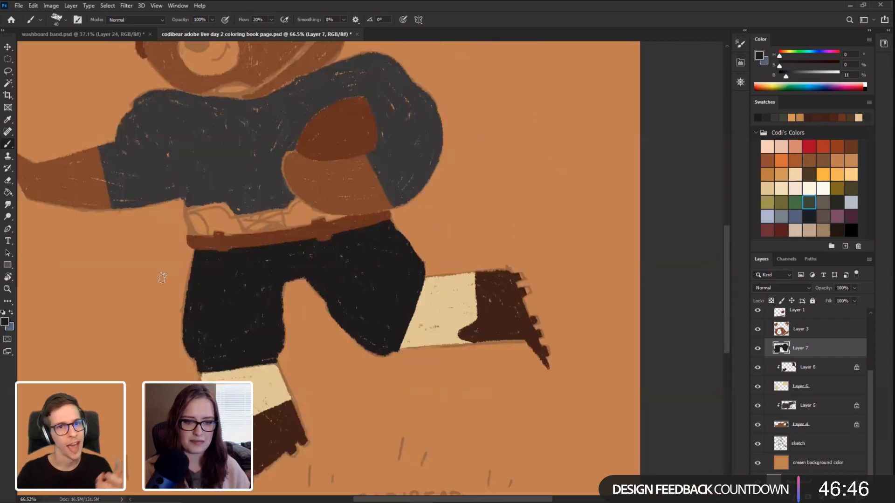
Step: Outline the waist area above the belt in near-black on Layer 7, along its outer side and the sweater hem
drag(150, 284, 219, 331)
key(r)
mouse_move(185, 297)
mouse_down()
mouse_move(310, 464)
mouse_move(246, 368)
mouse_move(368, 310)
mouse_move(400, 332)
mouse_up()
key(b)
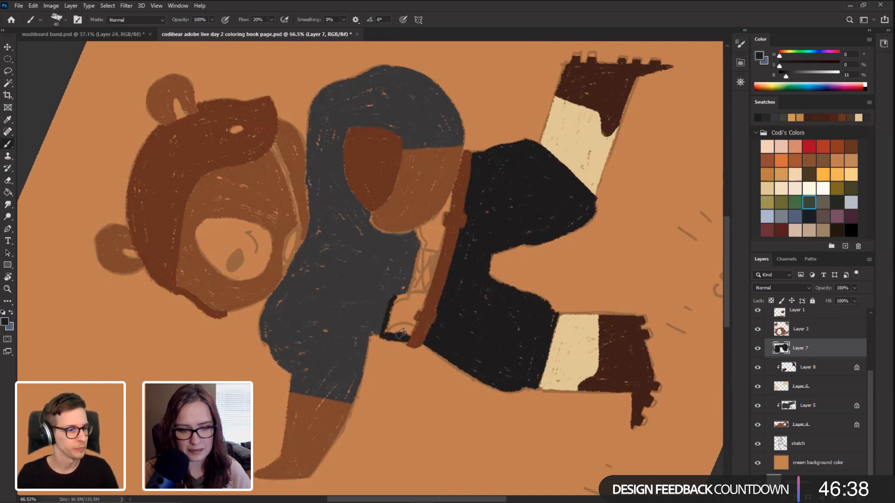
mouse_move(409, 292)
mouse_down()
mouse_move(422, 239)
mouse_move(412, 299)
mouse_up()
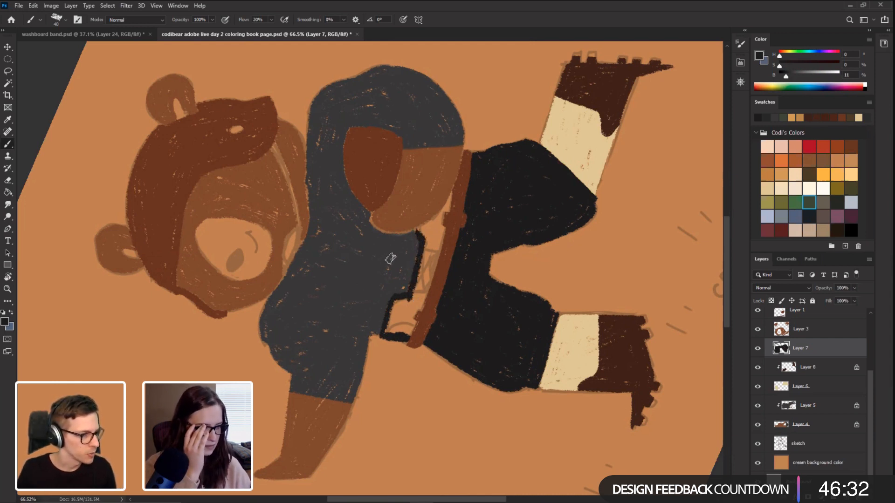
Step: Continue the near-black waist outline along the forearm edge up to the belt and start filling the area beside it
key(r)
mouse_move(200, 259)
mouse_down()
mouse_move(234, 377)
mouse_move(247, 375)
mouse_up()
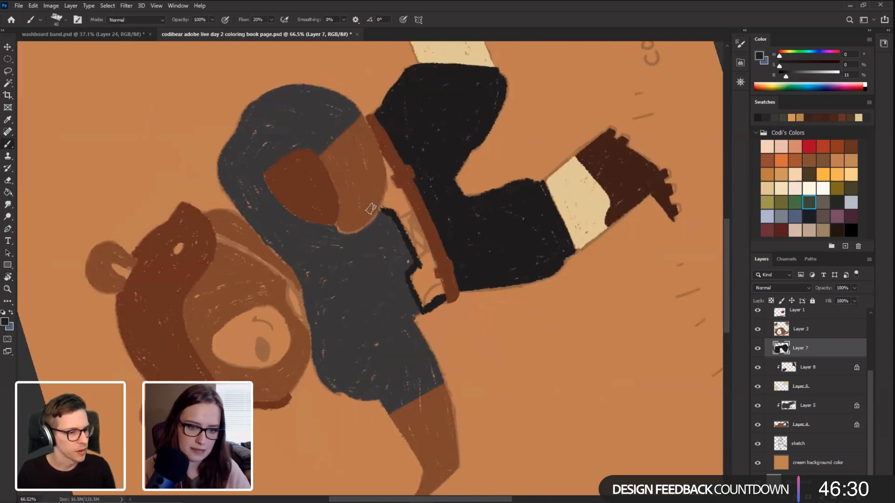
drag(385, 194, 381, 210)
drag(386, 159, 382, 210)
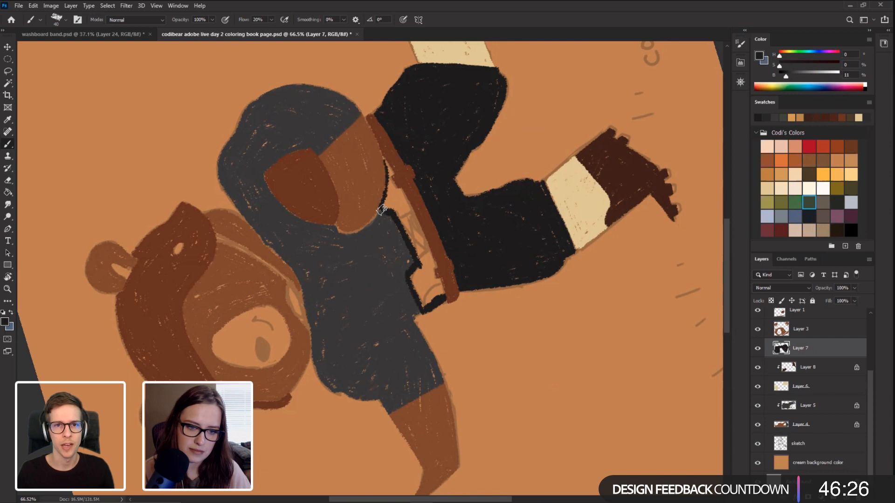
mouse_move(385, 160)
mouse_down()
mouse_move(401, 220)
mouse_move(387, 193)
mouse_up()
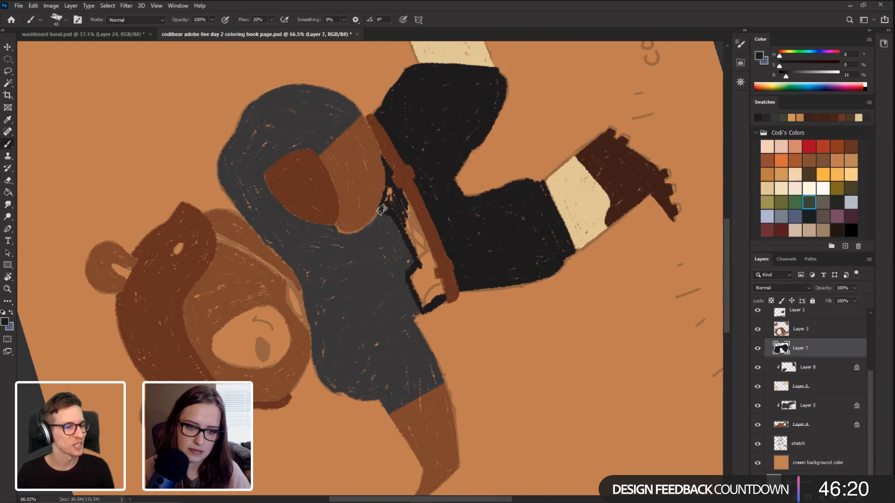
Step: Trim the near-black edge beside the forearm with the brush in Clear mode, and return the brush to Normal mode
key(r)
drag(154, 292, 168, 347)
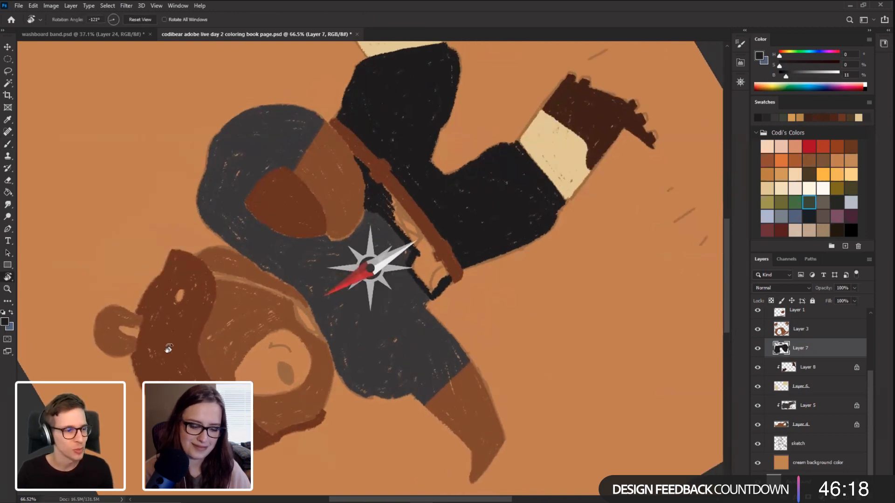
click(135, 20)
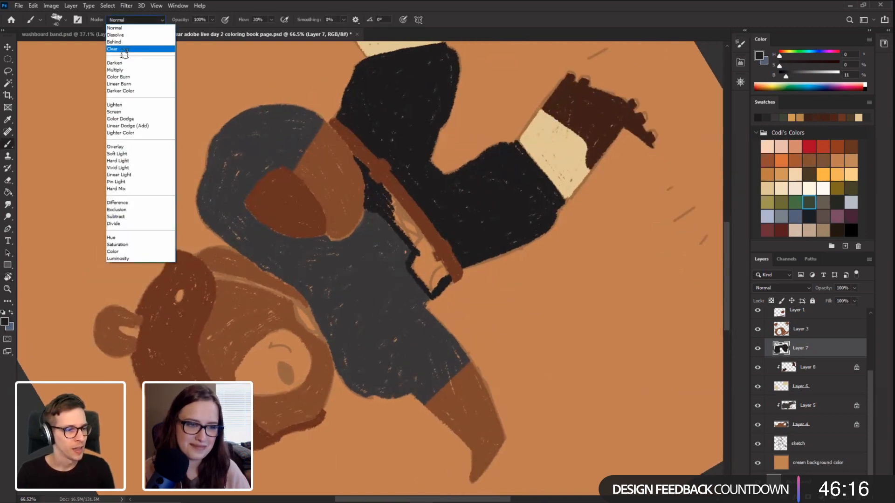
click(140, 49)
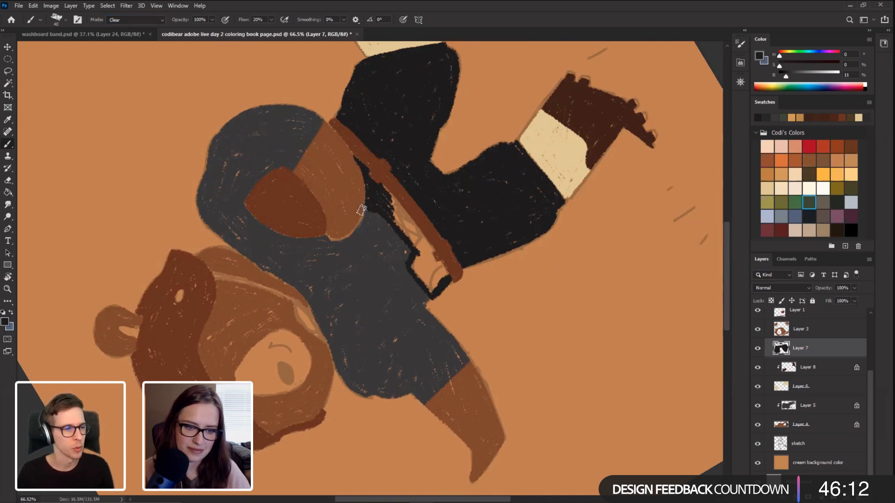
click(120, 19)
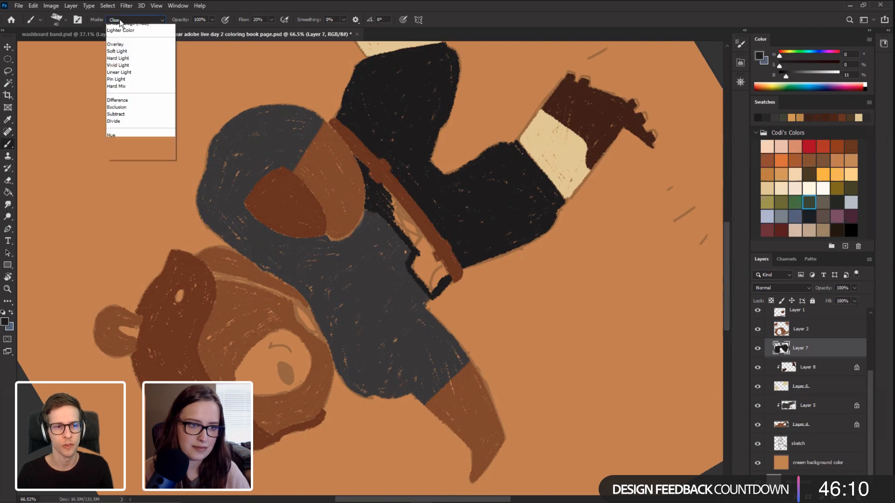
click(119, 27)
Step: Fill the remaining waist area between the sweater hem and the belt with near-black
key(r)
drag(105, 333, 216, 205)
drag(196, 288, 174, 271)
key(b)
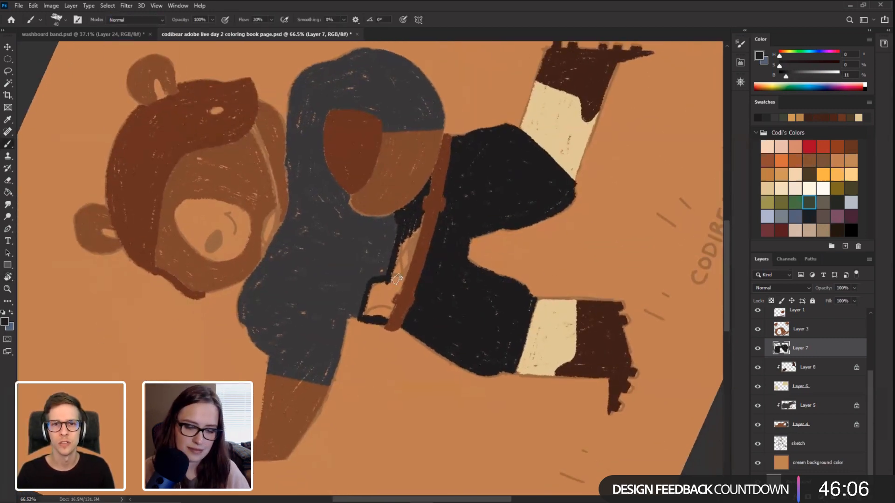
mouse_move(390, 292)
mouse_down()
mouse_move(401, 275)
mouse_move(396, 292)
mouse_move(397, 245)
mouse_move(396, 287)
mouse_move(396, 269)
mouse_up()
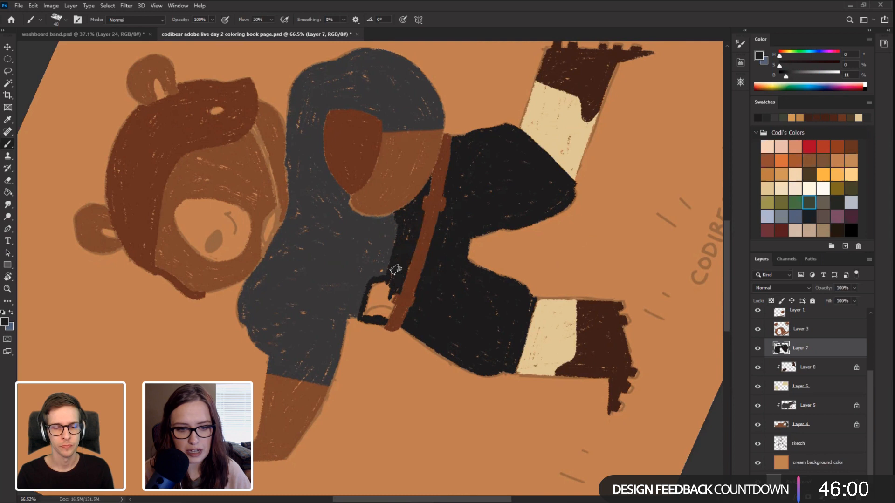
drag(385, 317, 386, 316)
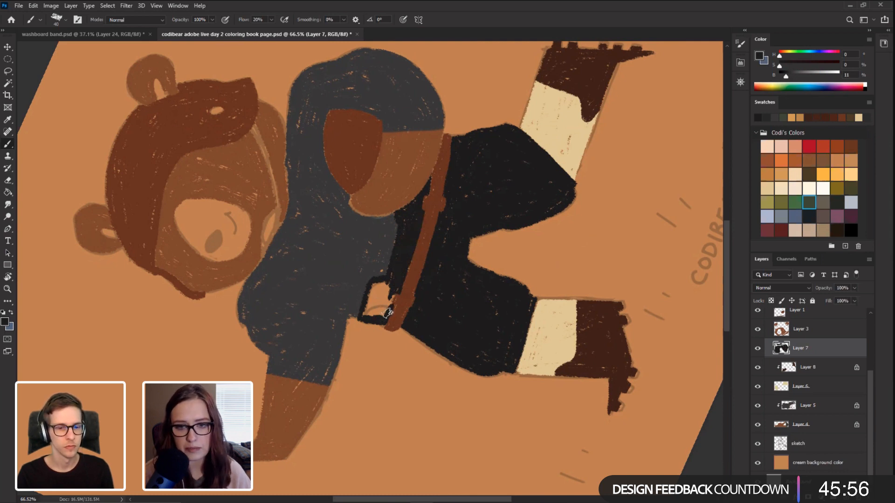
mouse_move(389, 300)
mouse_down()
mouse_move(391, 313)
mouse_move(375, 285)
mouse_move(391, 313)
mouse_up()
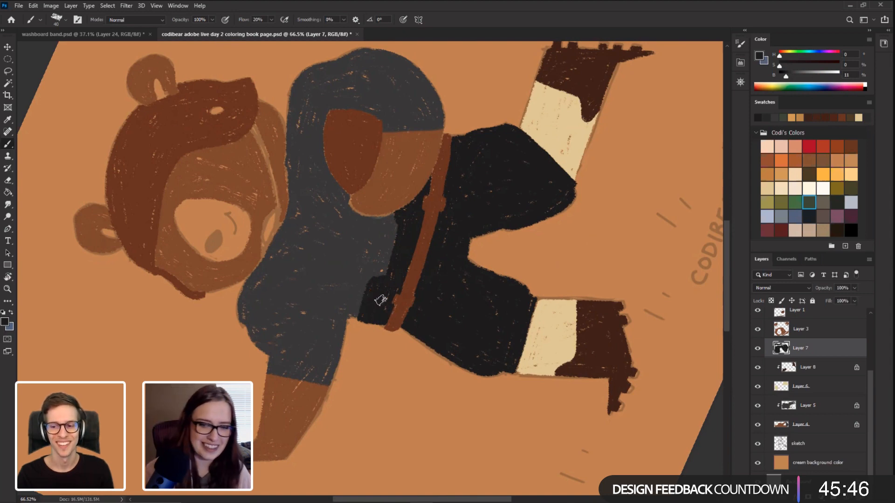
Step: Toggle Layer 7's visibility to compare the figure with and without the near-black clothing, and examine the whole lower body
key(r)
mouse_move(299, 265)
mouse_down()
mouse_move(317, 195)
mouse_move(302, 159)
mouse_up()
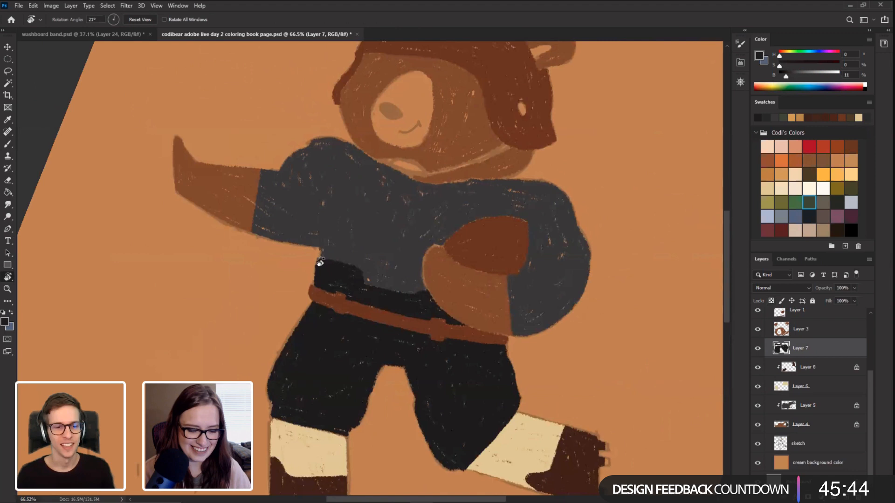
key(b)
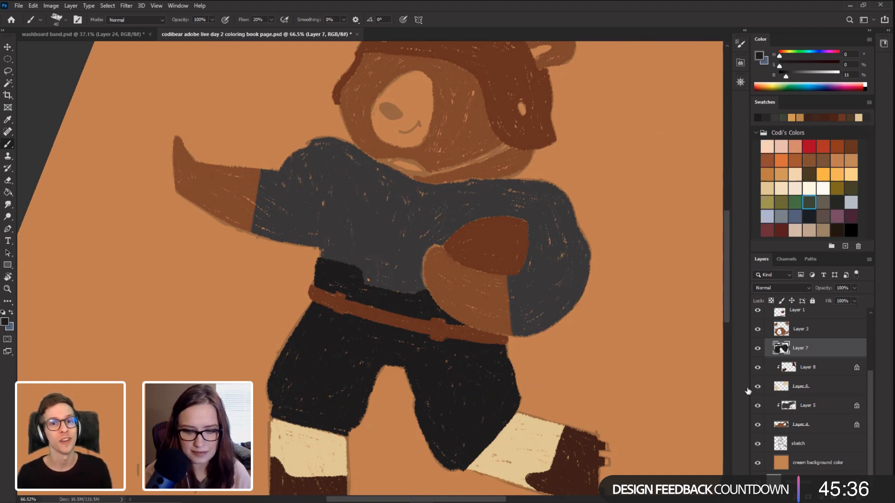
click(757, 349)
click(757, 349)
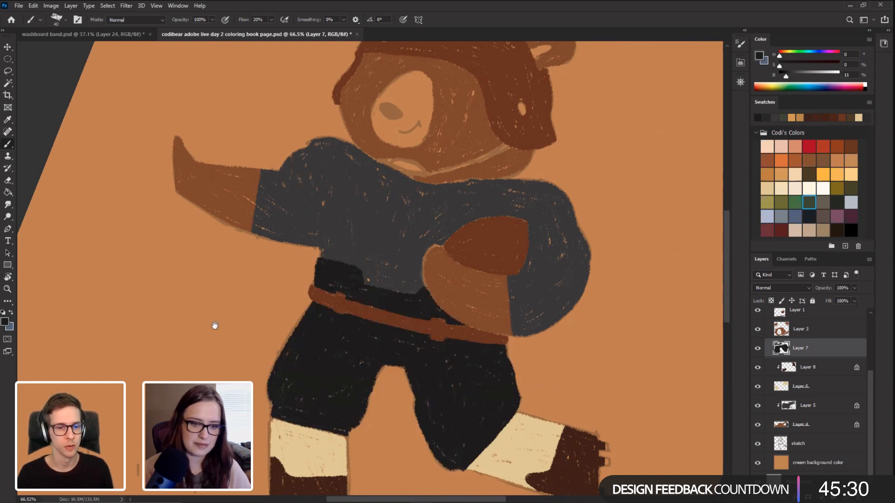
drag(214, 324, 182, 249)
mouse_move(195, 209)
mouse_down()
mouse_move(225, 403)
mouse_move(194, 217)
mouse_up()
key(Escape)
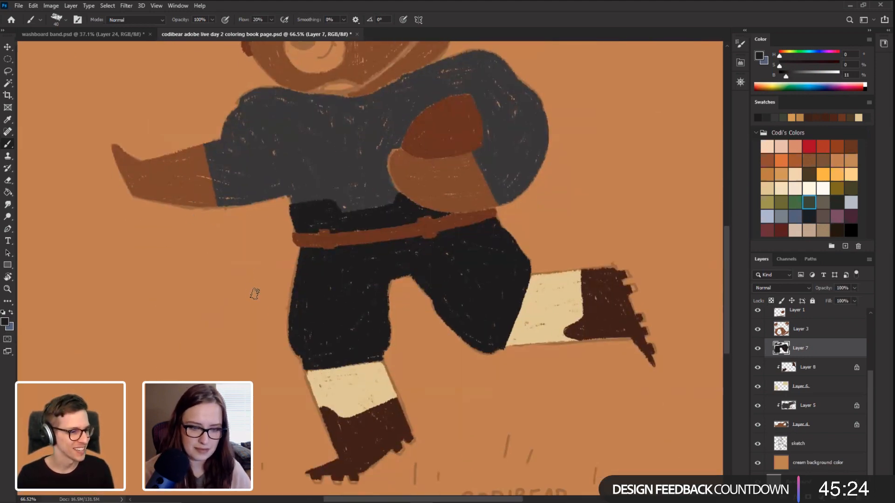
Step: Sample the boot brown, darken it to 53% saturation and 18% brightness, and make Layer 8 the active layer
alt+click(385, 429)
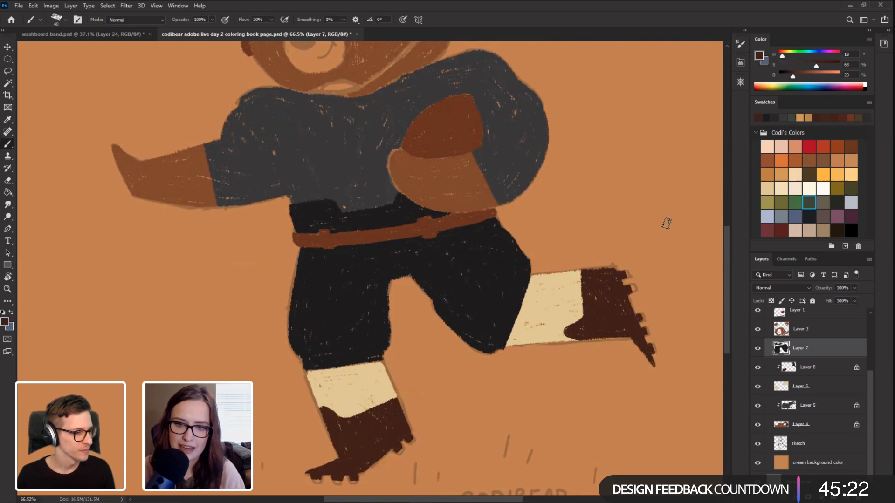
click(811, 65)
click(790, 75)
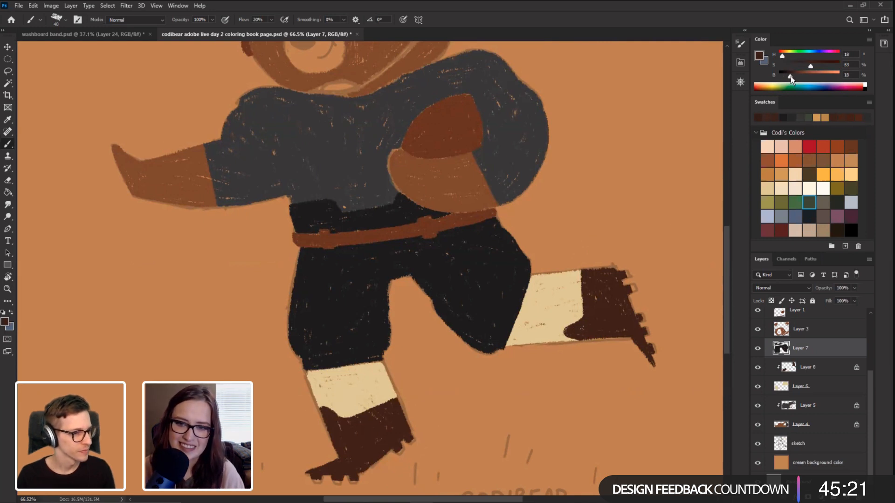
click(803, 367)
Step: Switch to the Hard Round brush from the Favorites and enlarge it for covering the boots
right_click(440, 339)
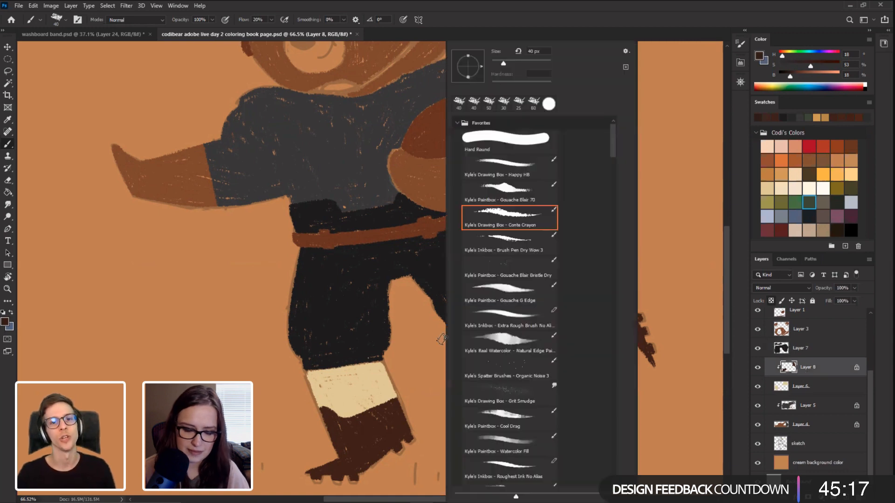
click(502, 148)
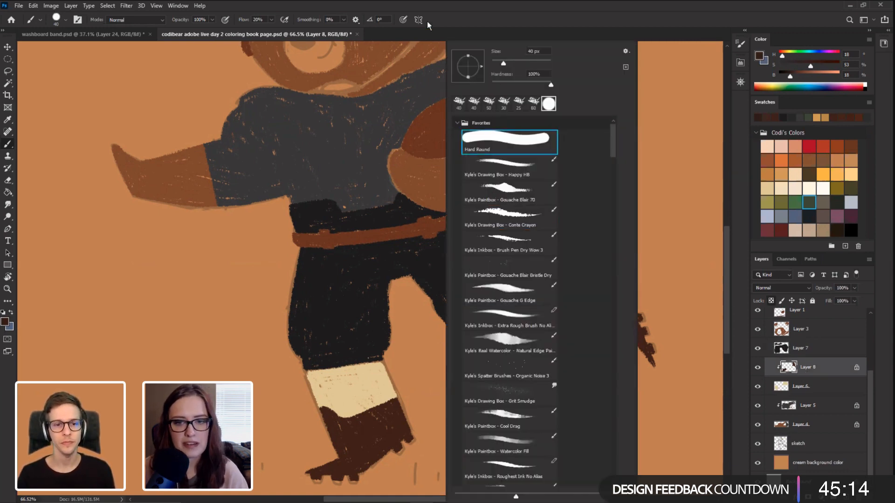
click(748, 13)
key(bracketright)
key(bracketright)
key(bracketright)
key(bracketright)
key(bracketright)
Step: Check Layer 8's content by toggling its visibility, and paint both boots with the darker brown using a 150 px brush
click(757, 368)
click(757, 367)
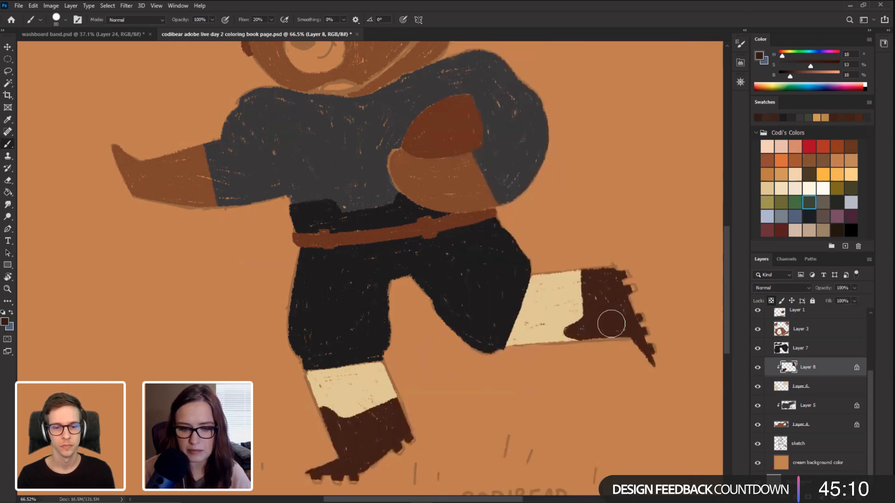
key(bracketright)
key(bracketright)
key(bracketright)
key(bracketright)
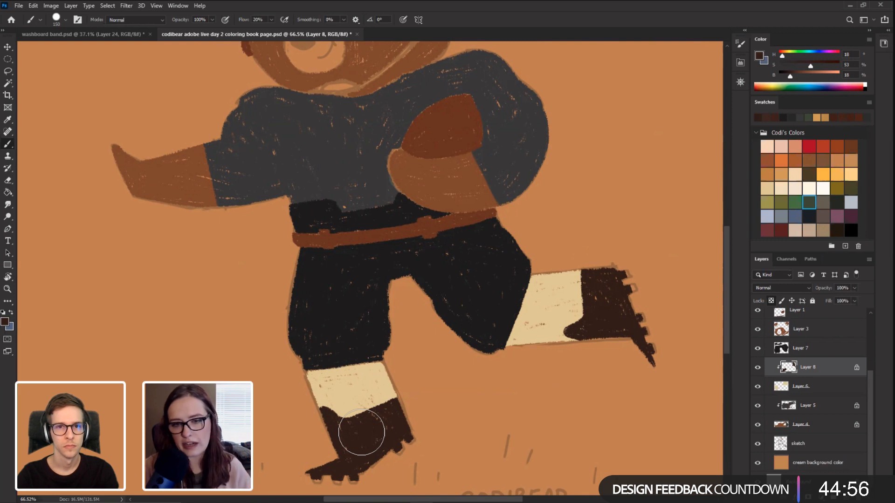
mouse_move(728, 292)
mouse_down()
mouse_move(728, 306)
mouse_move(726, 295)
mouse_up()
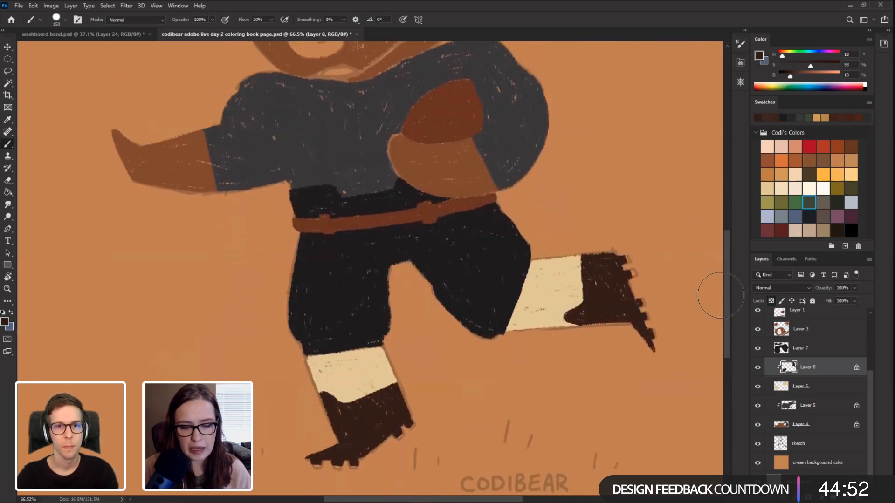
Step: Try a deeper boot colour sampled from the boots, at 34% saturation and 13% brightness, painted over both boots on Layer 8
alt+click(364, 420)
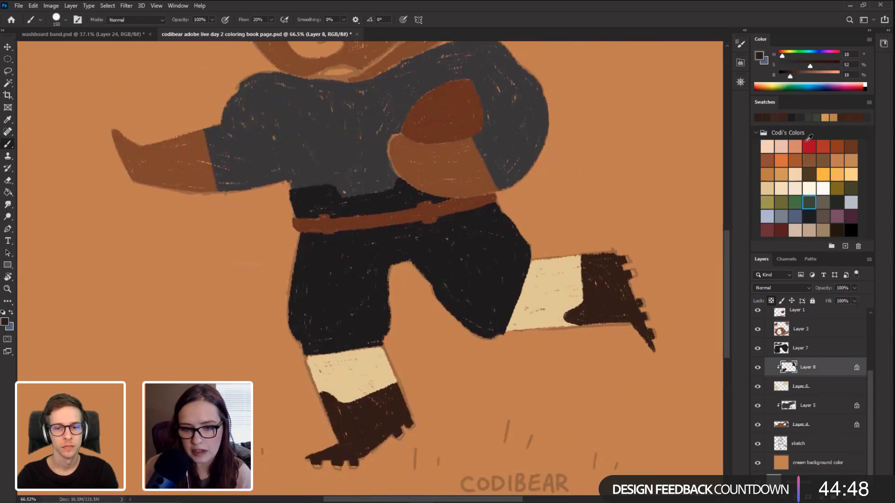
click(803, 66)
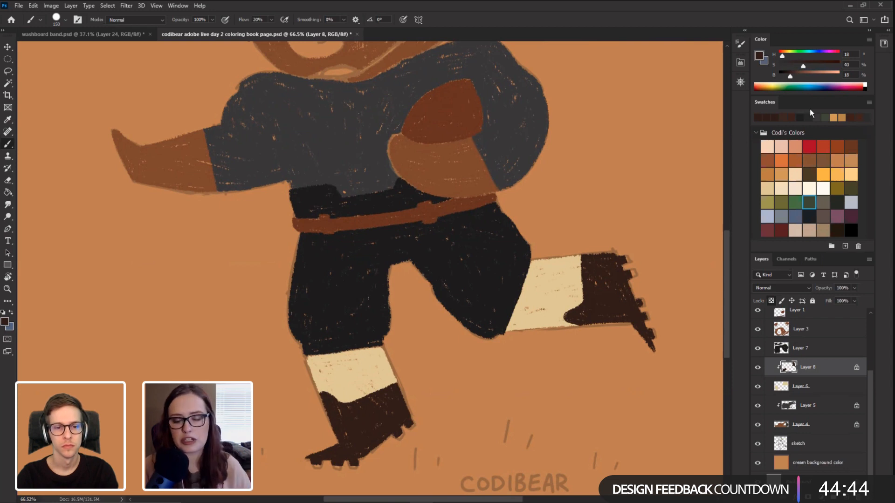
click(787, 75)
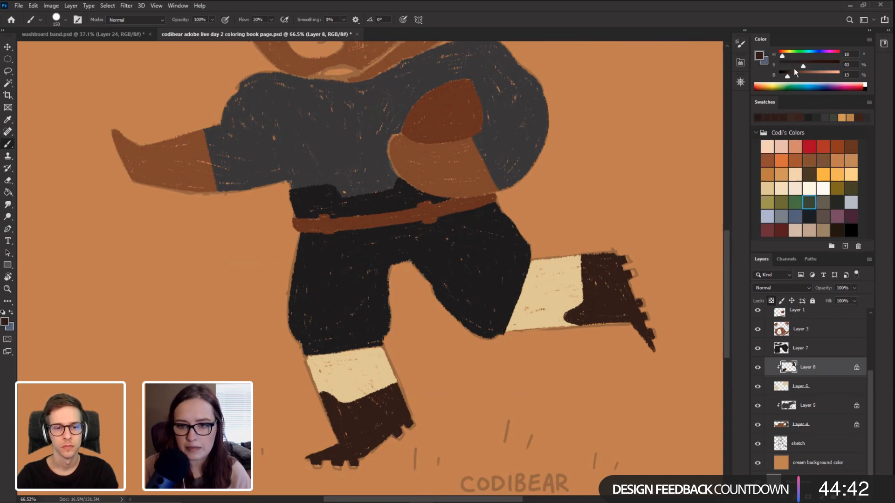
click(798, 66)
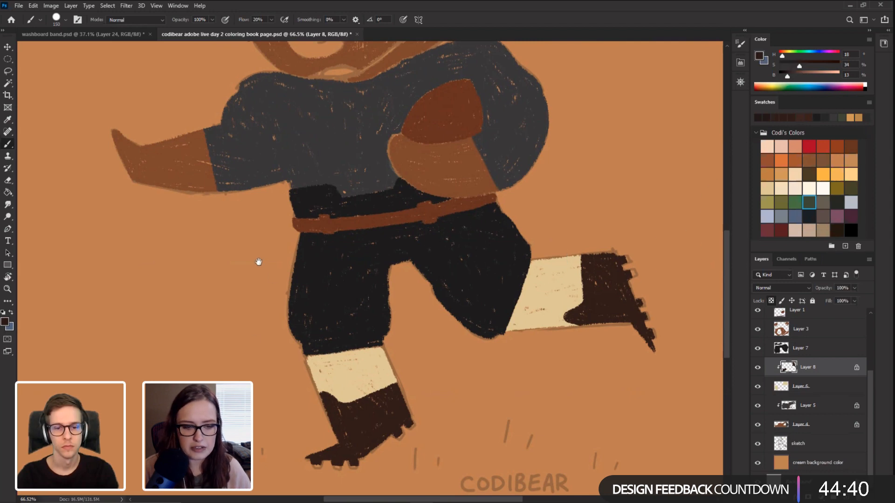
drag(259, 262, 269, 192)
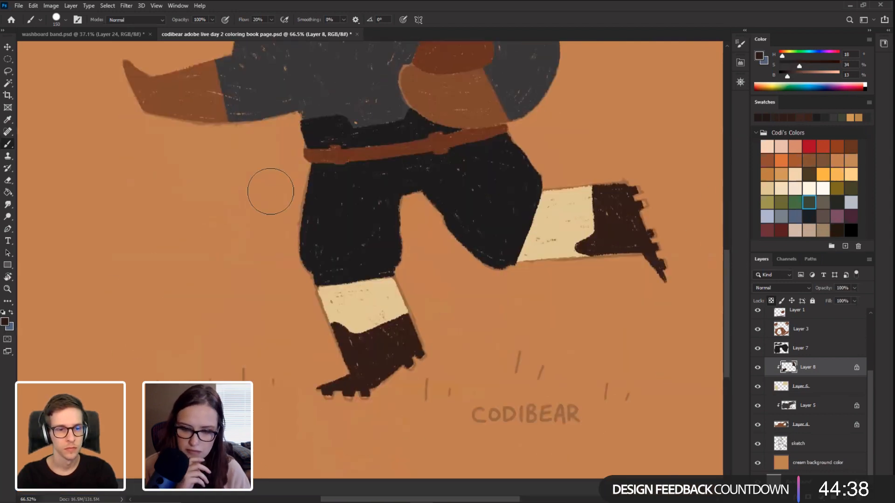
click(758, 367)
click(757, 368)
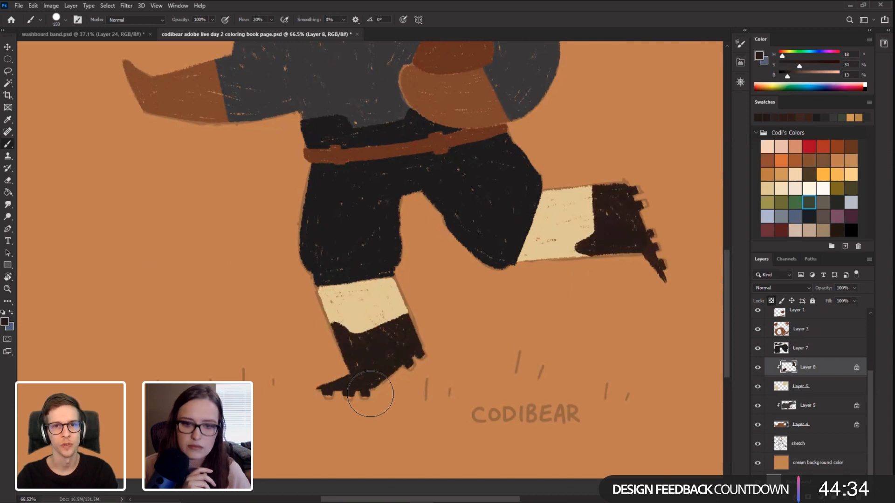
drag(260, 257, 242, 322)
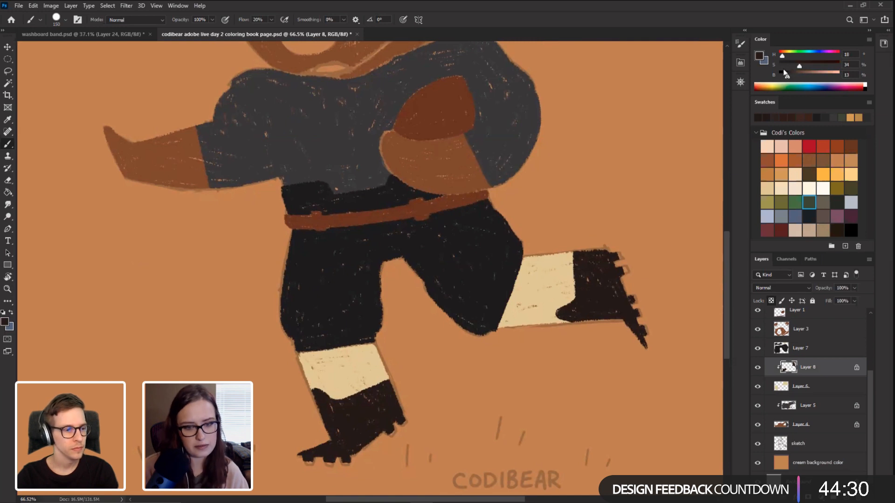
Step: Repaint both boots in a brown with 40% saturation and 18% brightness, and save the document
drag(798, 65, 790, 75)
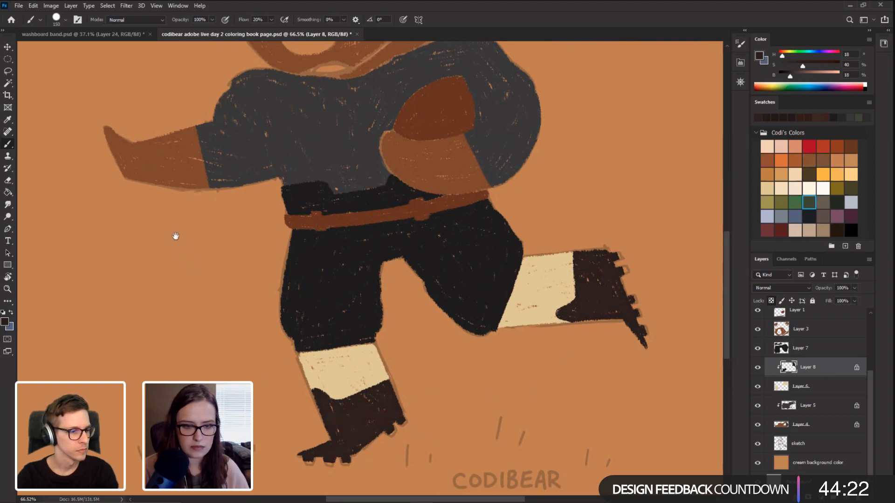
drag(176, 235, 201, 206)
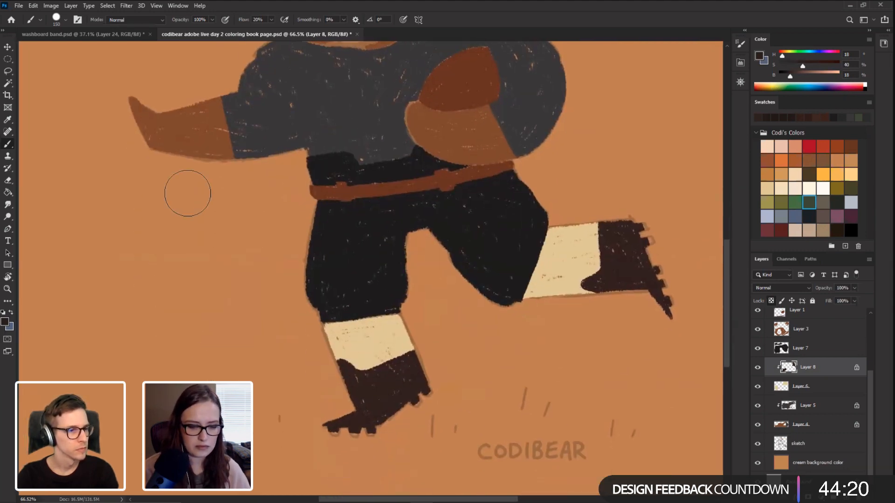
key(ctrl+s)
Step: Sample the near-black from the shorts, and check the flat colours by hiding the sketch layer and showing it again
drag(256, 272, 234, 296)
drag(208, 250, 224, 302)
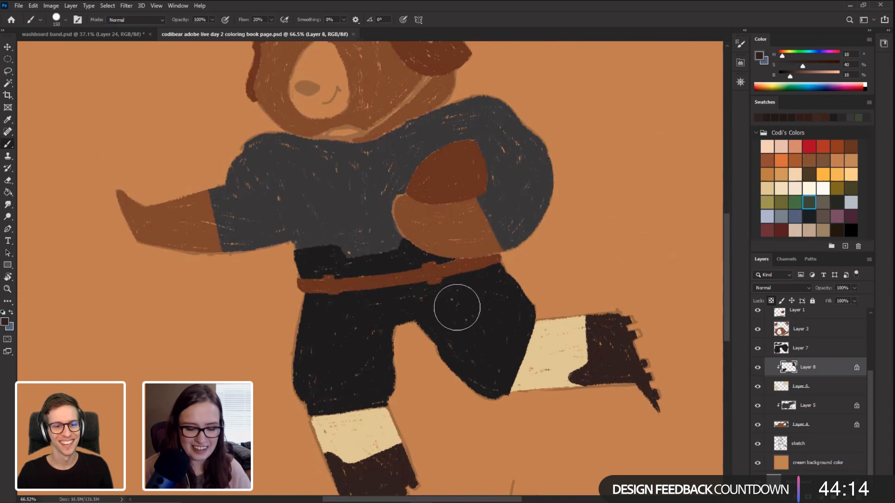
alt+click(485, 339)
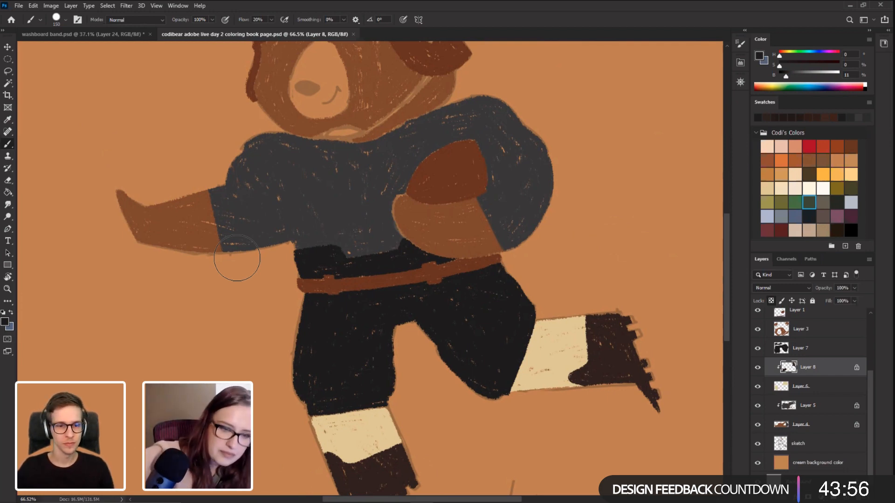
mouse_move(282, 352)
mouse_down()
mouse_move(273, 253)
mouse_move(276, 363)
mouse_up()
scroll(366, 268, down, 5)
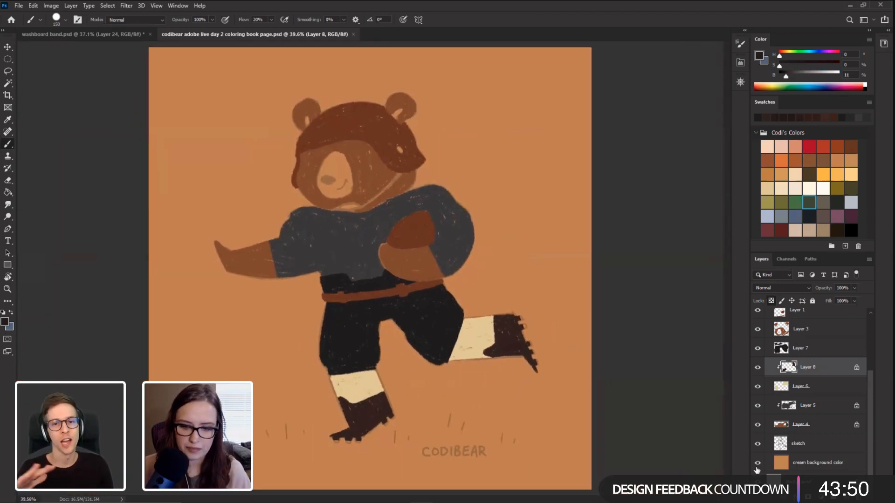
click(756, 444)
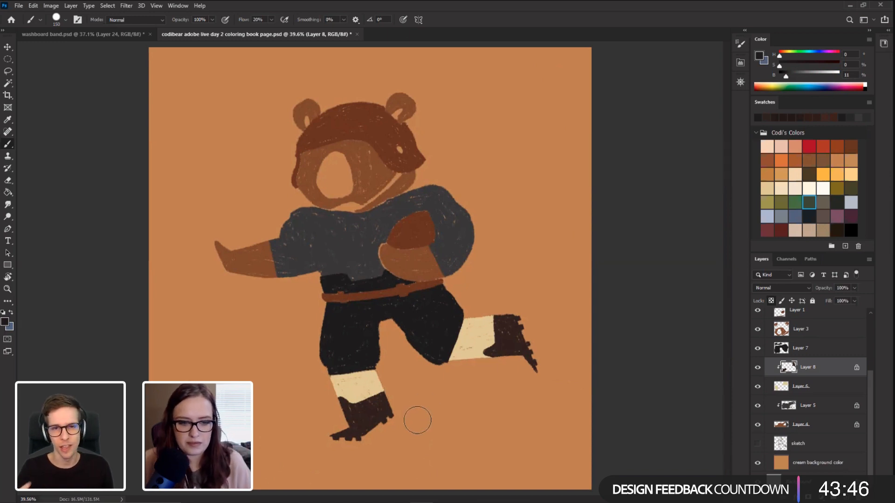
scroll(418, 429, up, 3)
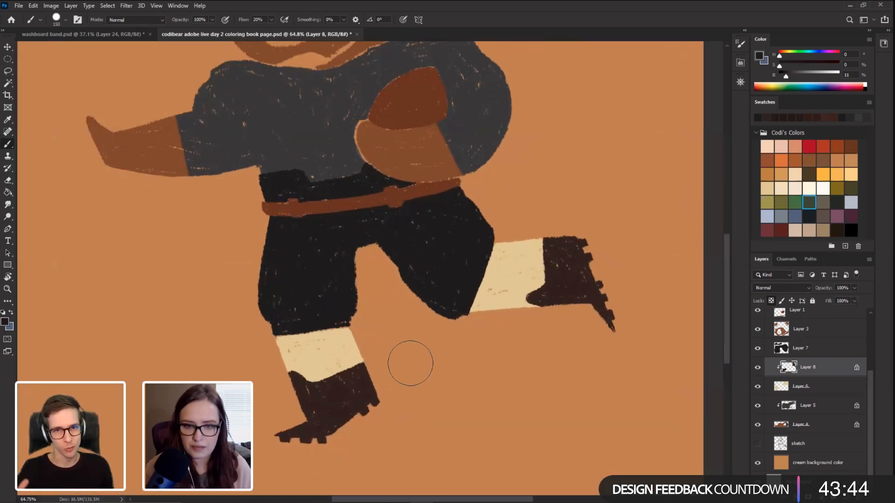
drag(364, 389, 354, 317)
click(754, 444)
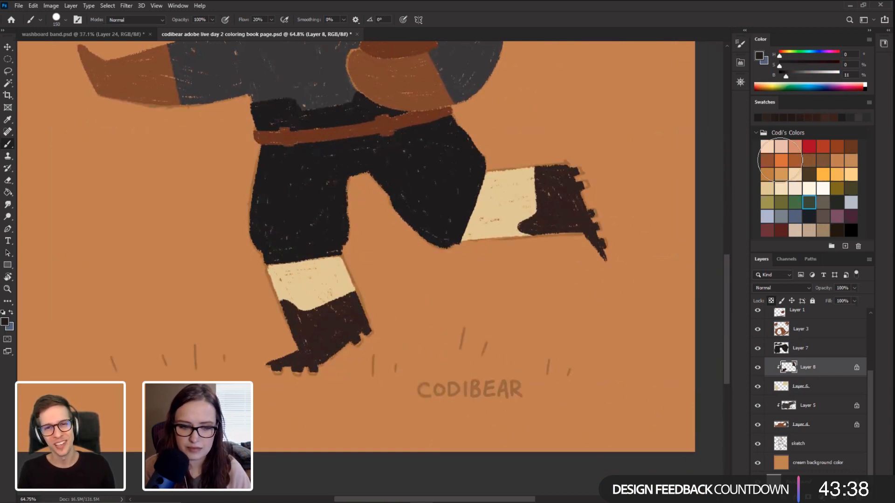
Step: Check the character's values in grayscale by temporarily showing the black Layer 2 over the artwork
scroll(350, 298, up, 3)
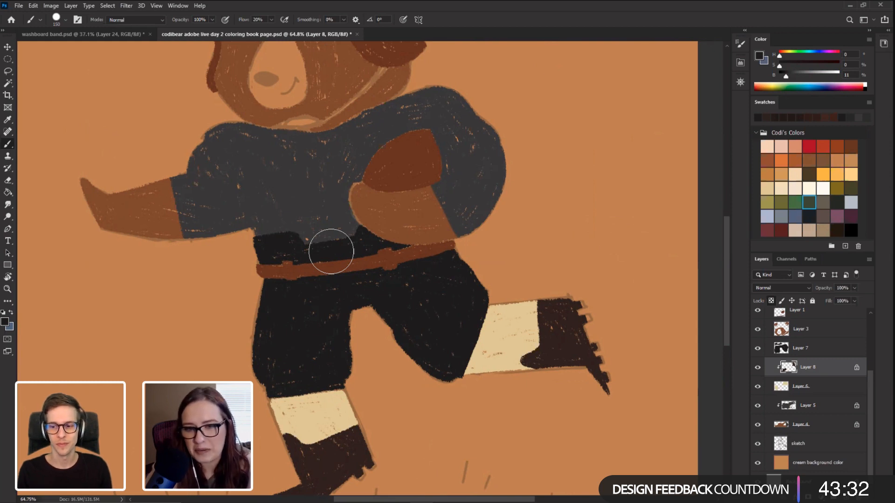
drag(328, 148, 343, 292)
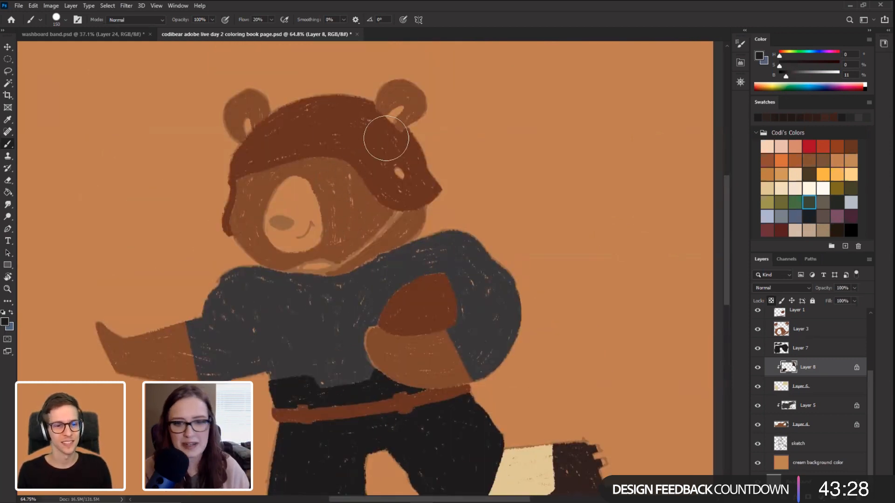
mouse_move(241, 272)
mouse_down()
mouse_move(246, 258)
mouse_move(251, 277)
mouse_up()
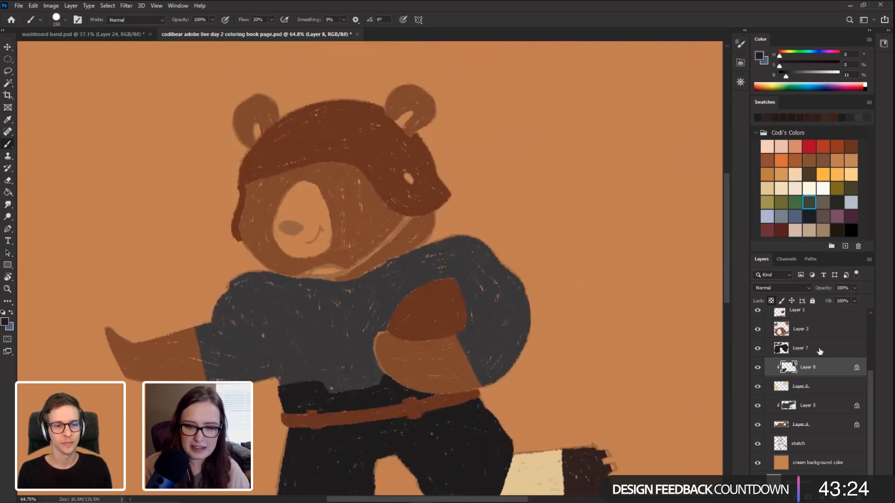
drag(872, 382, 866, 321)
click(758, 380)
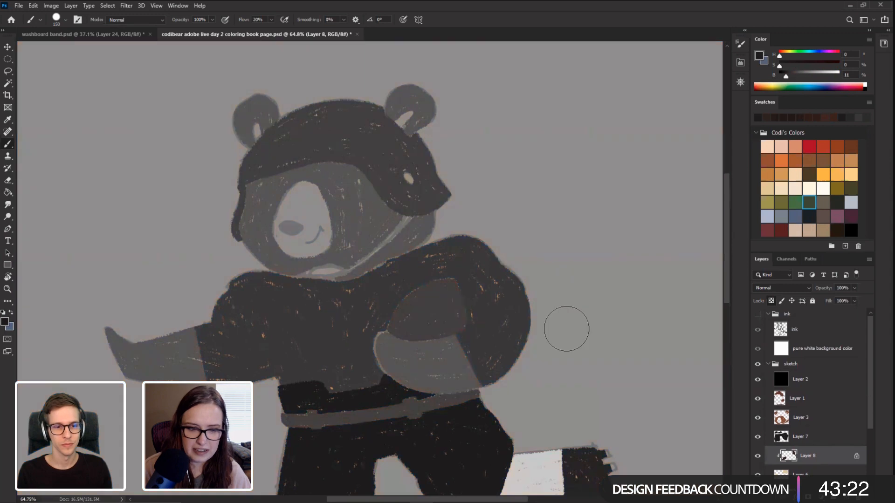
drag(565, 323, 572, 299)
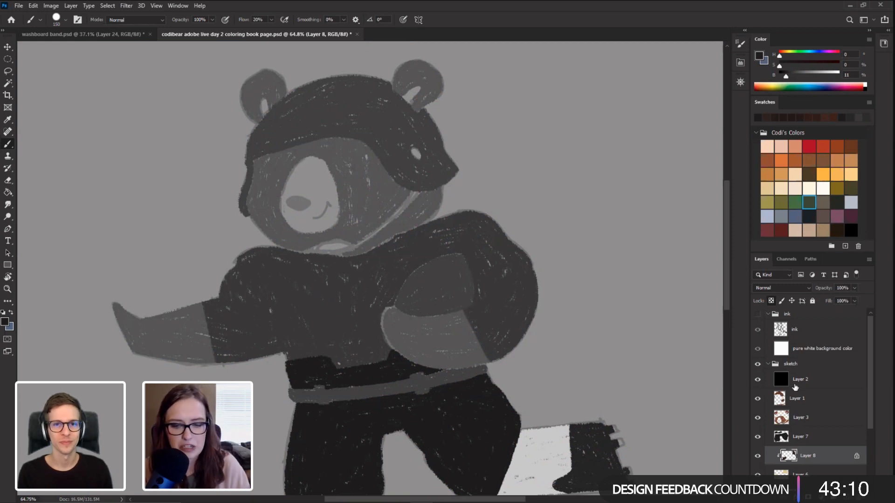
click(757, 380)
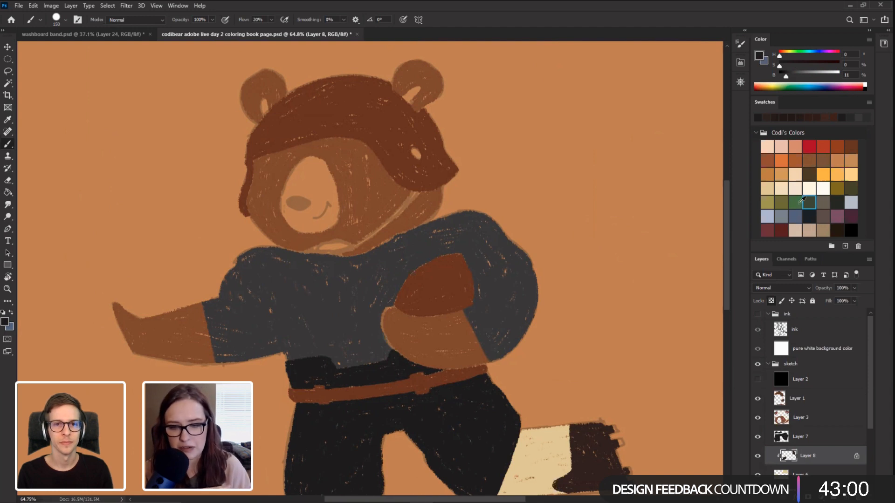
mouse_move(278, 342)
mouse_down()
mouse_move(266, 233)
mouse_move(239, 226)
mouse_move(233, 235)
mouse_up()
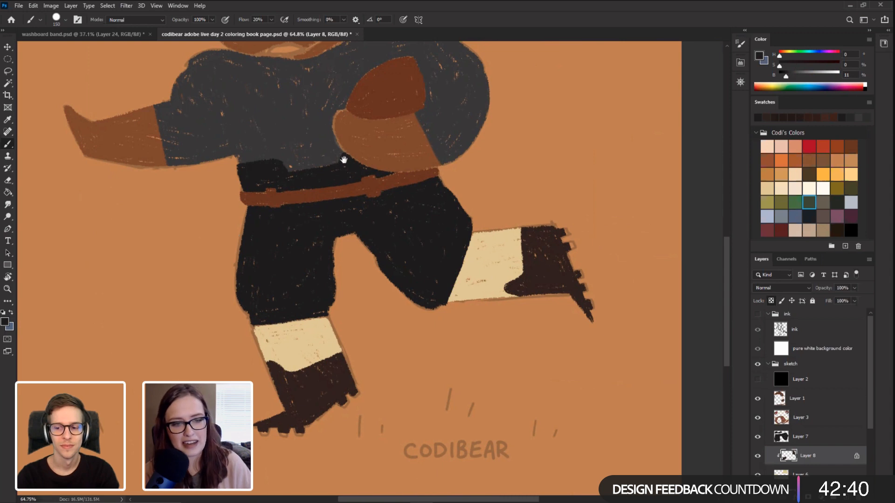
drag(343, 156, 389, 260)
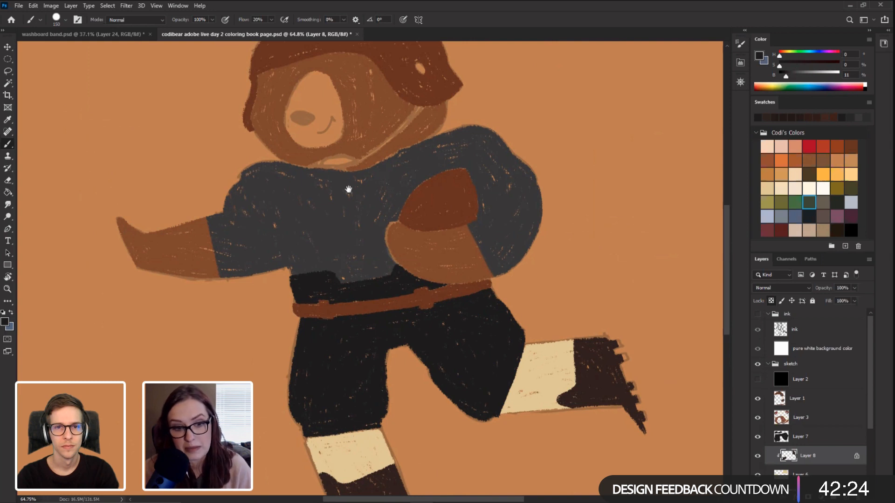
drag(350, 184, 358, 269)
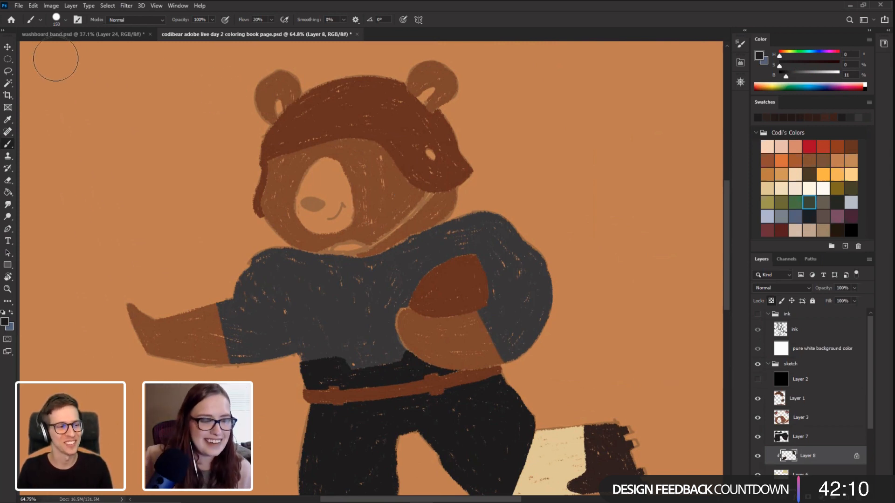
drag(182, 230, 171, 186)
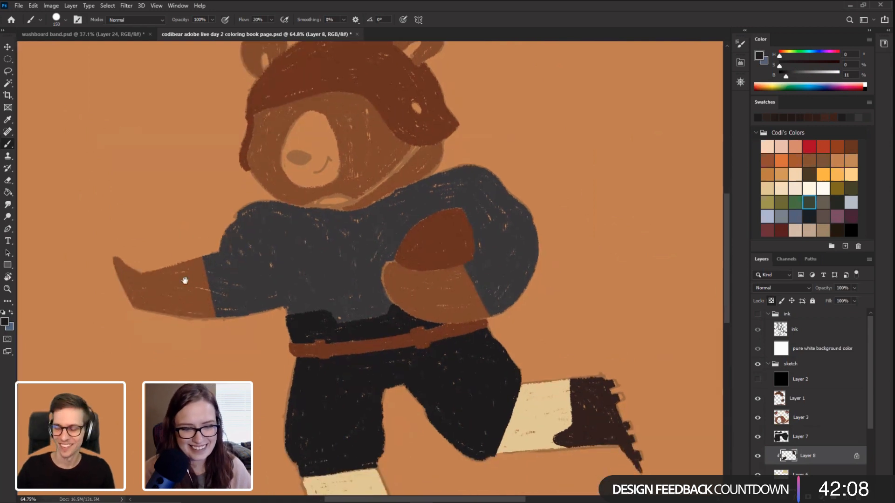
drag(208, 346, 210, 224)
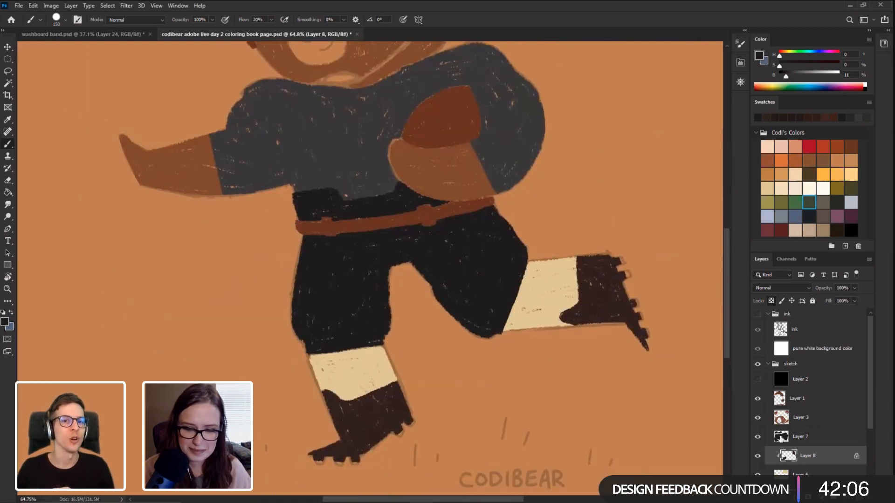
mouse_move(539, 314)
mouse_down()
mouse_move(531, 330)
mouse_move(565, 468)
mouse_up()
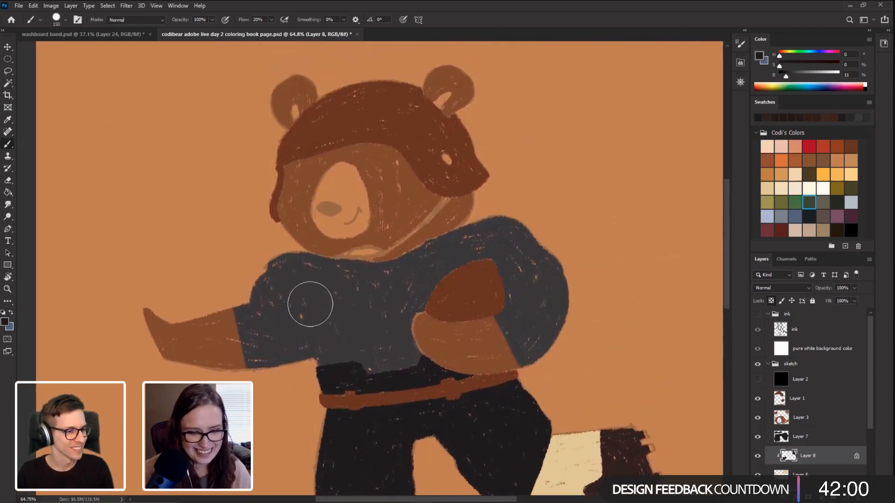
scroll(322, 298, down, 5)
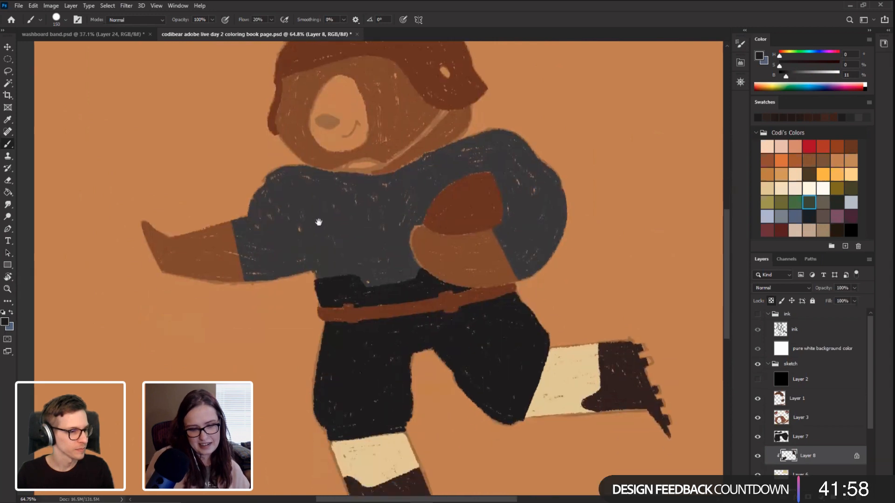
Step: Add a new layer clipped to the shorts' Layer 7, and lower Layer 7's opacity to 64% to reveal the sketch details
key(r)
drag(220, 263, 171, 230)
scroll(223, 225, down, 2)
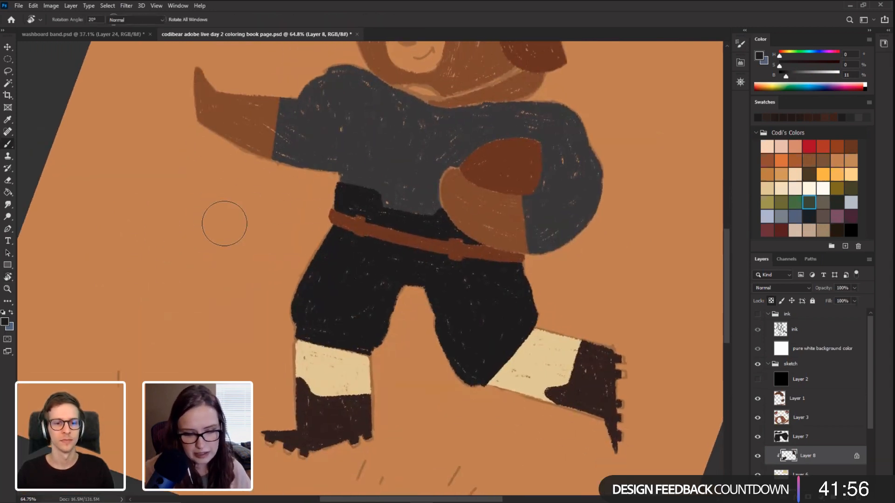
drag(551, 334, 509, 303)
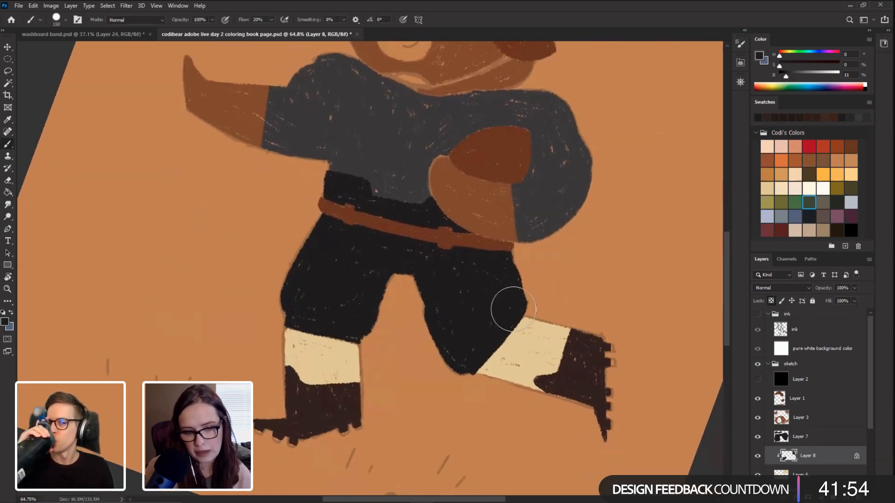
click(808, 439)
key(ctrl+shift+alt+n)
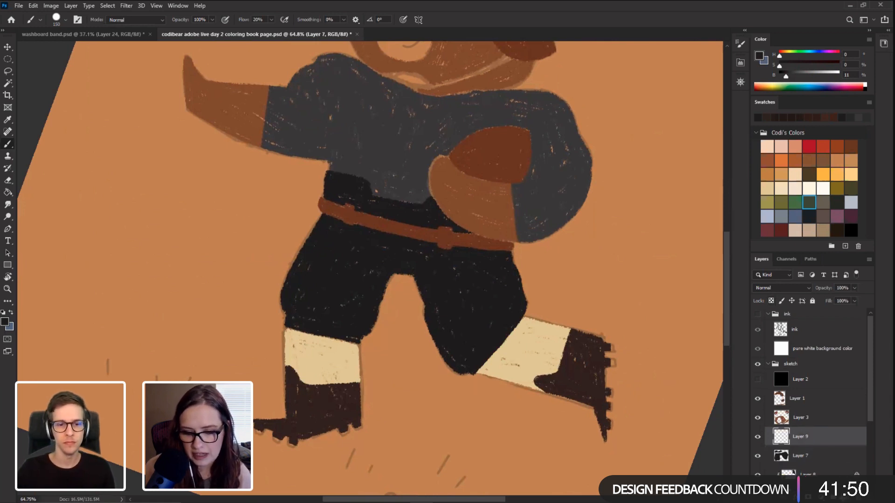
alt+click(810, 446)
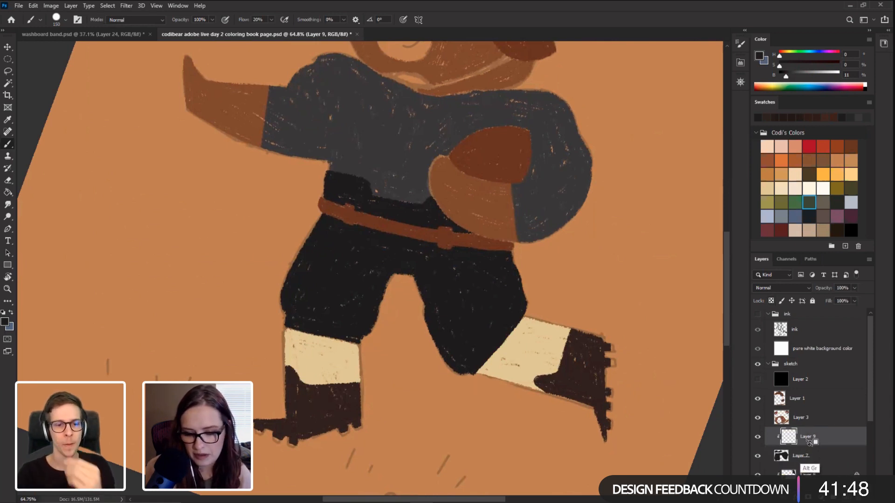
click(825, 454)
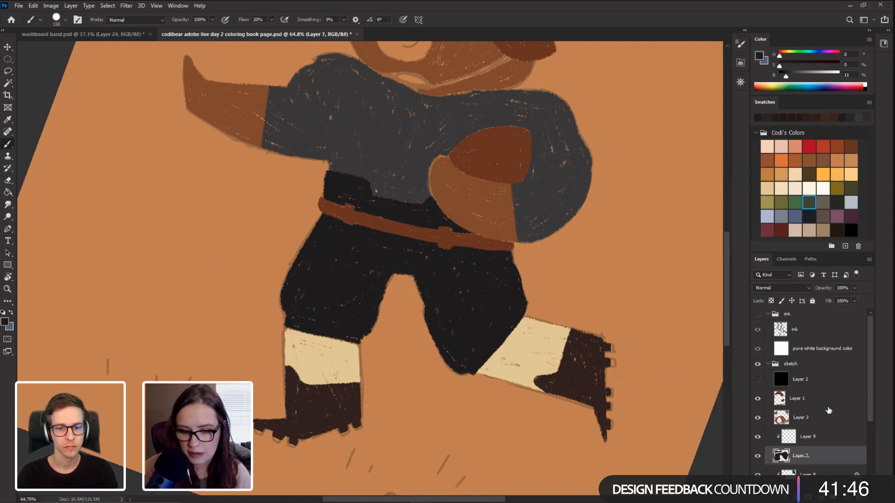
drag(846, 301, 839, 298)
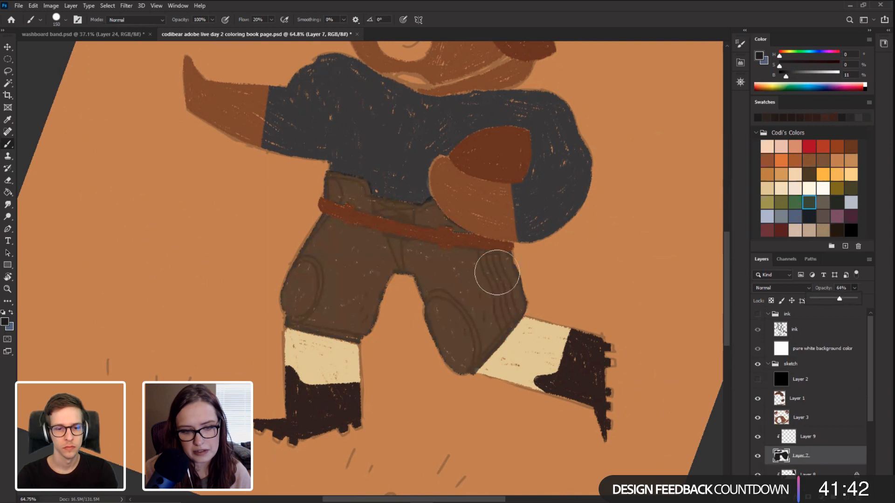
Step: Select the clipped Layer 9 and sample the helmet's reddish brown as the painting colour
click(820, 436)
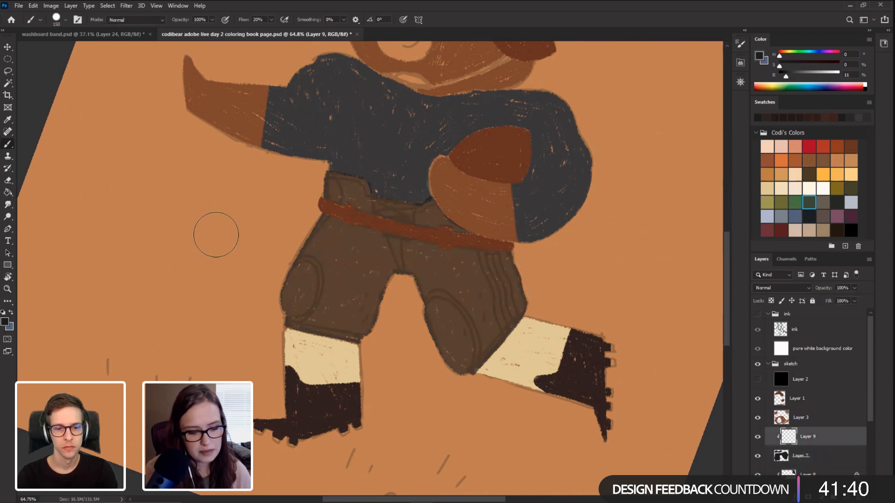
key(r)
drag(216, 236, 212, 274)
key(b)
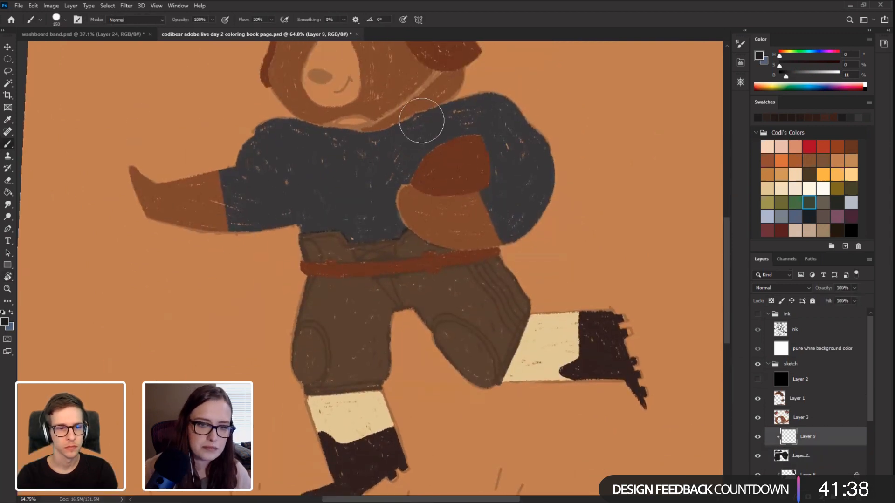
scroll(421, 116, up, 3)
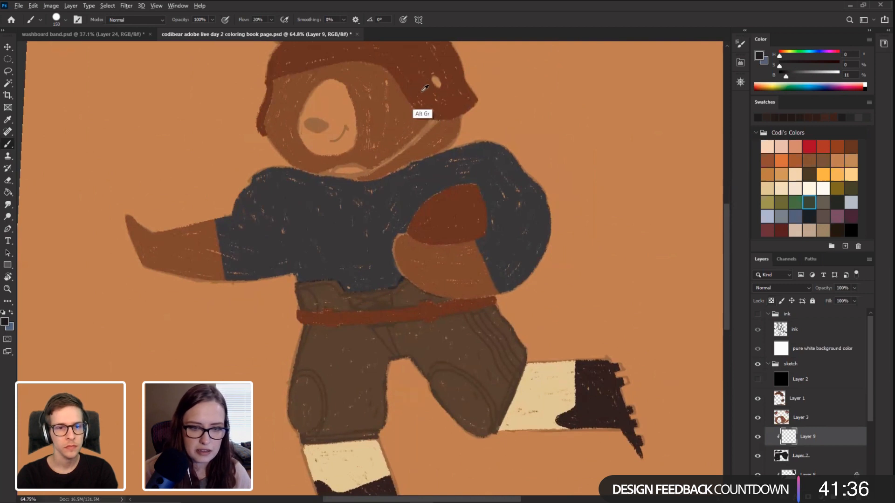
alt+click(421, 112)
key(r)
drag(189, 304, 212, 238)
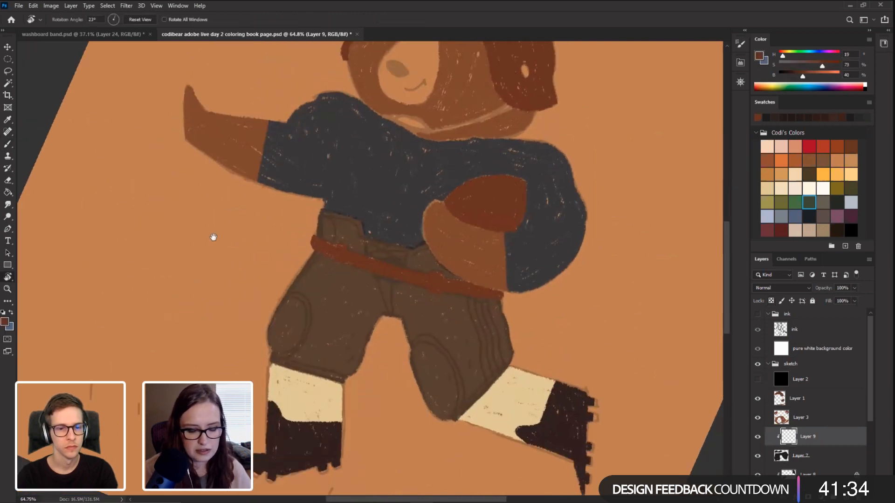
key(b)
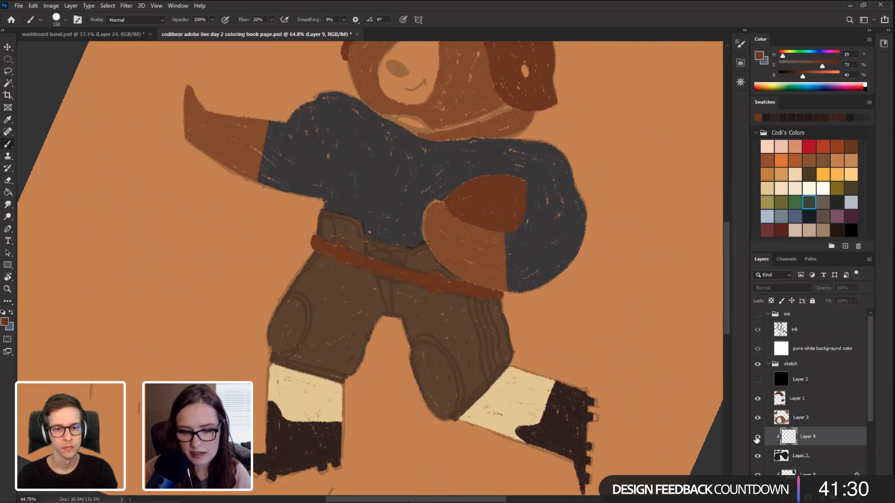
Step: Switch to Kyle's Drawing Box - Conte Crayon and fill the oval knee patch on the standing leg with the reddish brown
right_click(341, 292)
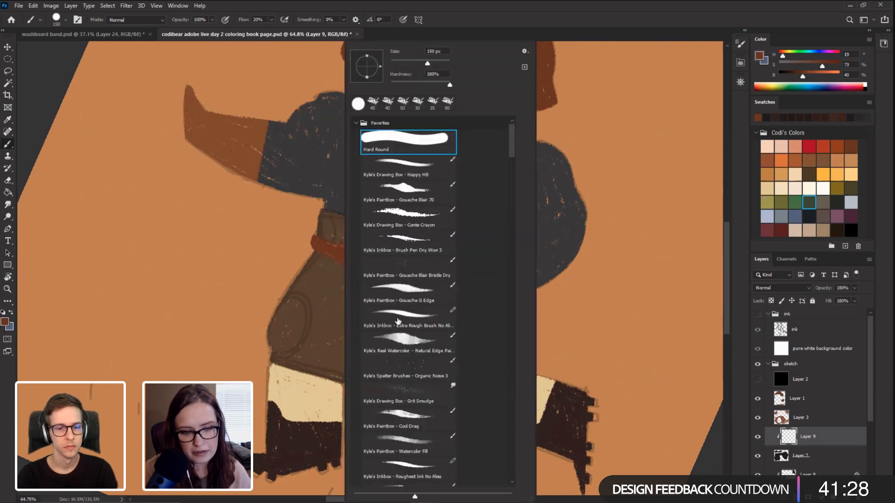
click(405, 225)
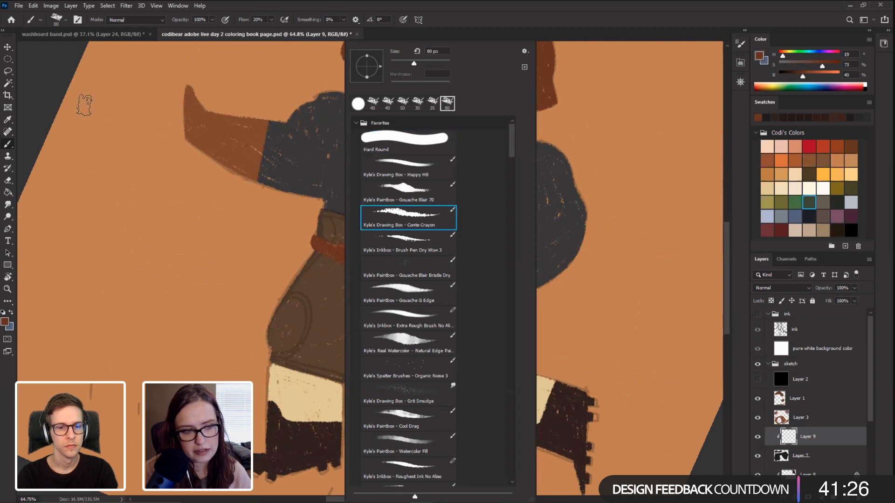
click(35, 84)
mouse_move(276, 328)
mouse_down()
mouse_move(271, 348)
mouse_move(298, 335)
mouse_move(306, 306)
mouse_move(292, 296)
mouse_move(275, 333)
mouse_move(296, 321)
mouse_up()
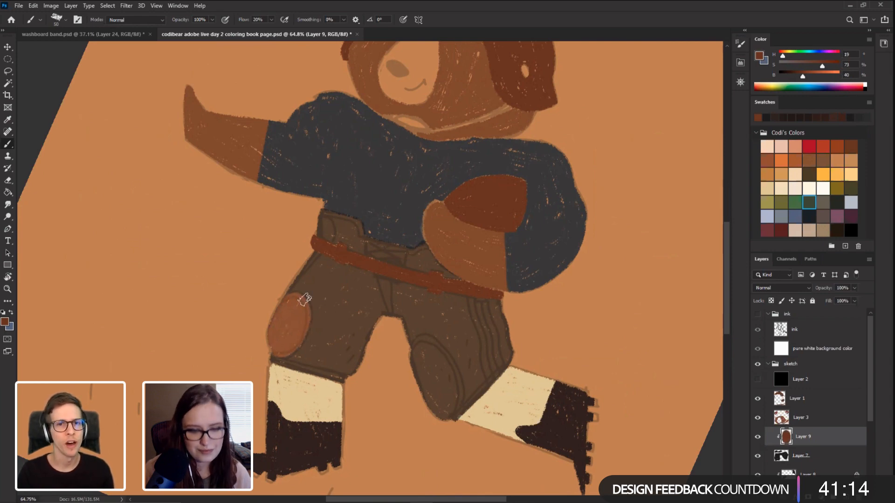
Step: Fill the oval knee patch on the raised leg with the reddish brown on the clipped Layer 9
key(r)
mouse_move(143, 278)
mouse_down()
mouse_move(205, 134)
mouse_move(190, 192)
mouse_move(186, 137)
mouse_up()
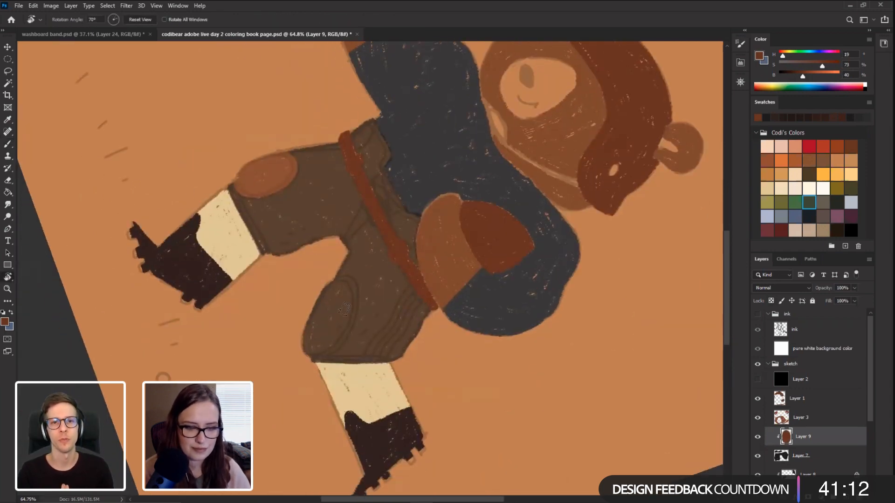
key(b)
mouse_move(308, 358)
mouse_down()
mouse_move(321, 350)
mouse_move(307, 358)
mouse_up()
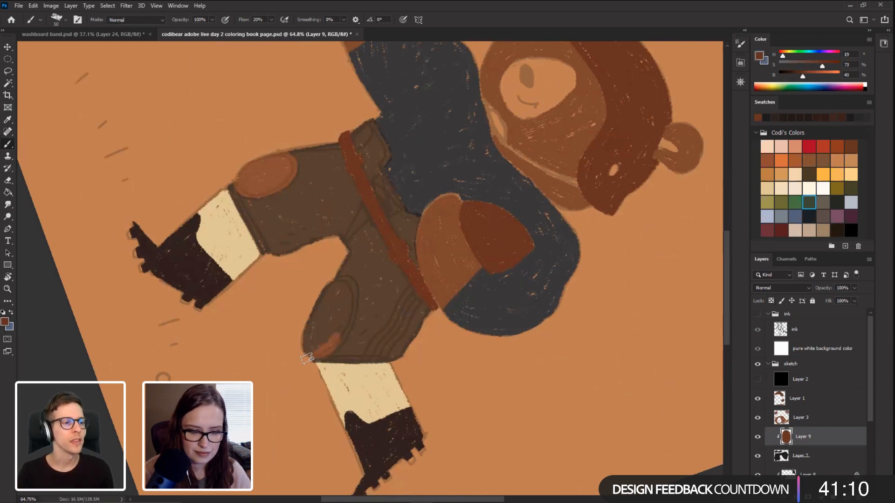
mouse_move(345, 323)
mouse_down()
mouse_move(348, 294)
mouse_move(330, 290)
mouse_move(339, 321)
mouse_move(307, 359)
mouse_up()
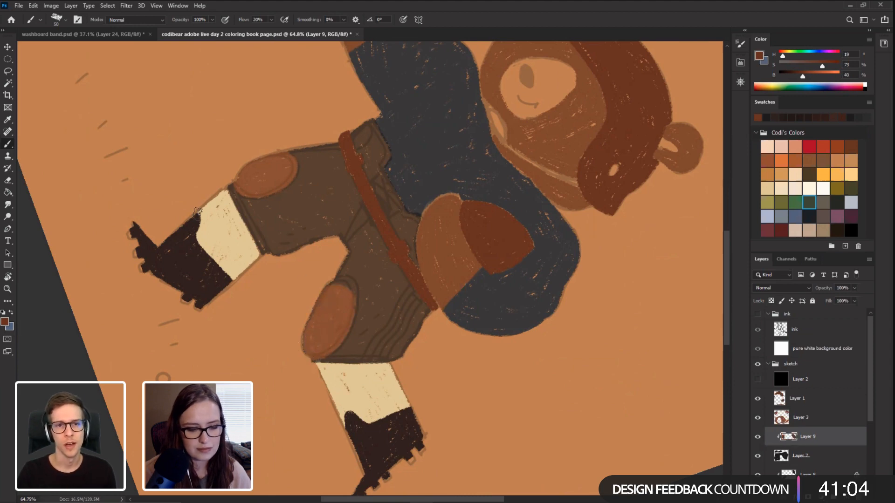
Step: Raise Layer 7's opacity to 100% and clean up the shorts' edge beneath the raised knee with the brush in Clear mode
key(r)
mouse_move(233, 282)
mouse_down()
mouse_move(129, 315)
mouse_move(177, 344)
mouse_up()
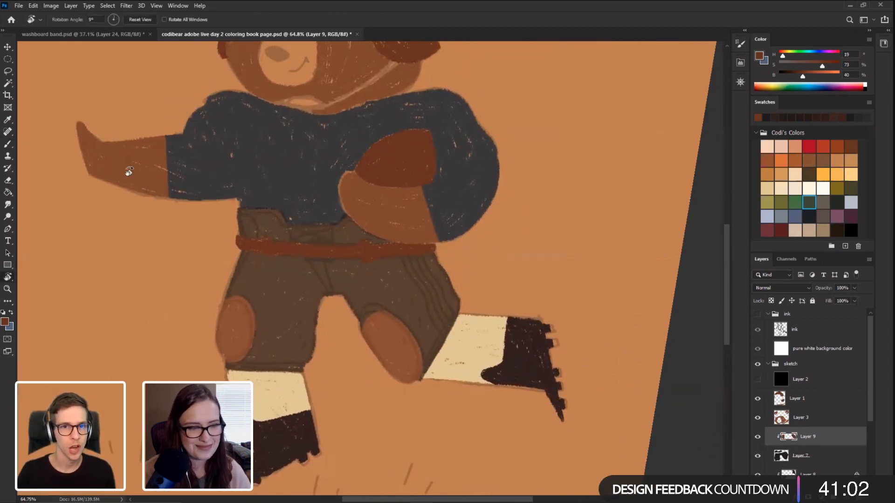
click(119, 21)
click(117, 48)
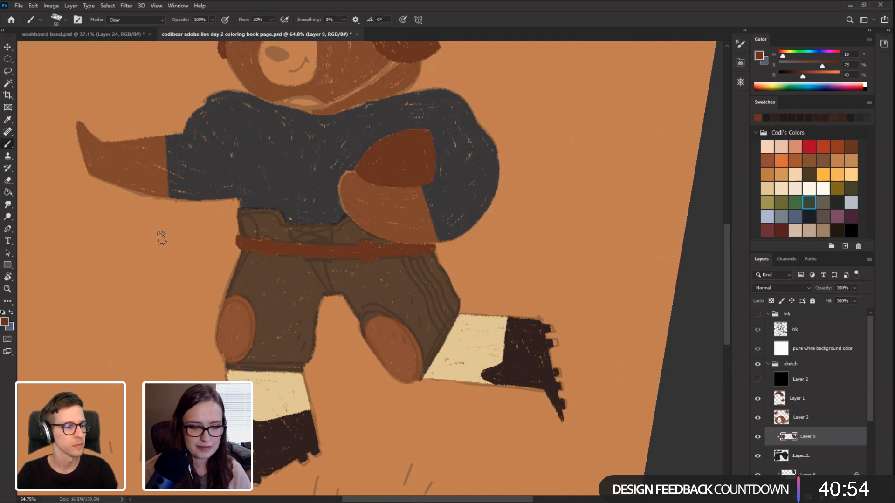
drag(132, 309, 137, 278)
scroll(137, 279, up, 1)
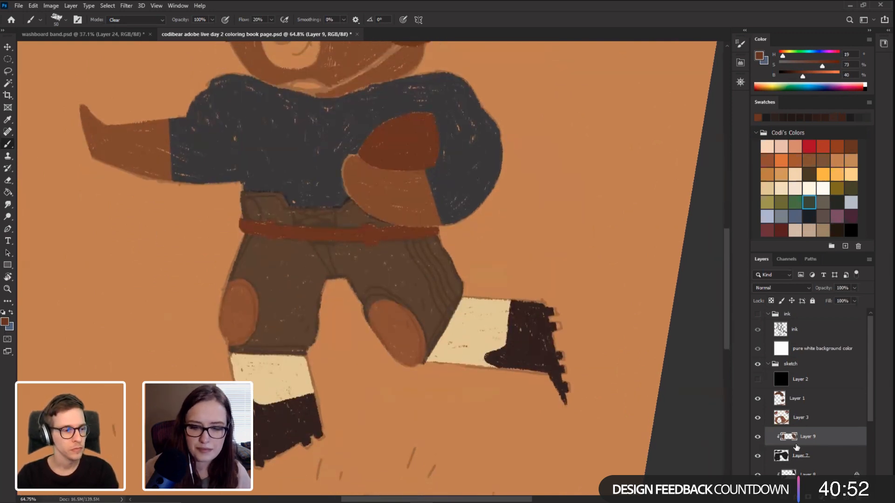
click(813, 456)
drag(848, 300, 868, 300)
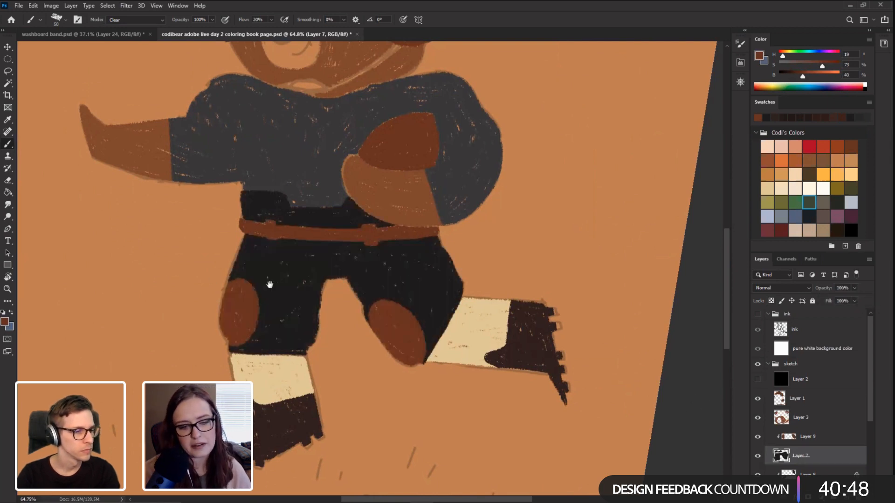
drag(427, 353, 414, 374)
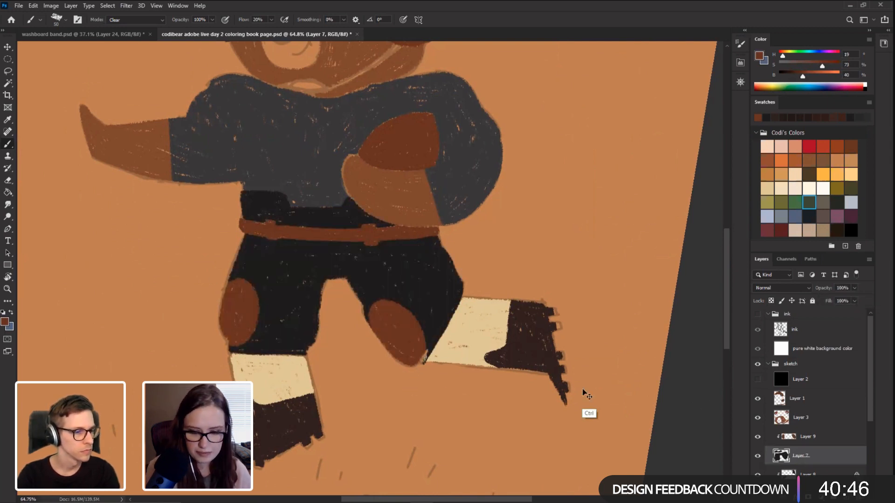
key(alt+bracketright)
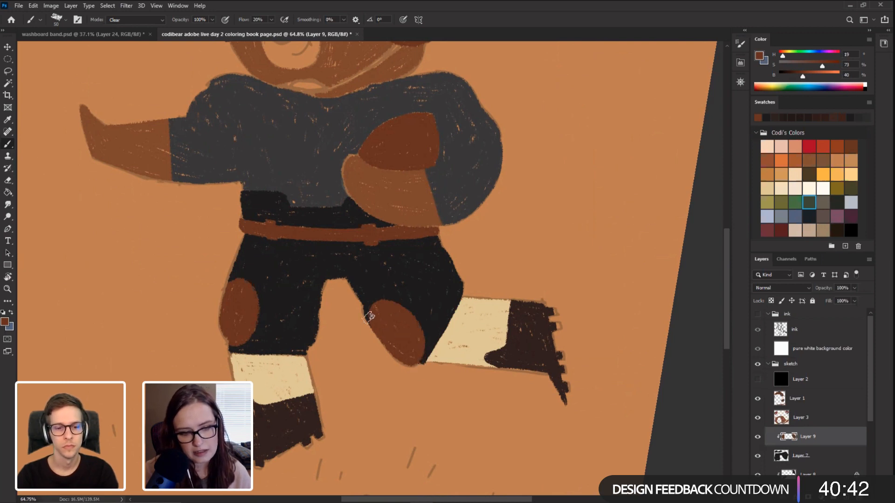
Step: Check the knee patches against the black shorts in grayscale by temporarily showing Layer 2
click(757, 381)
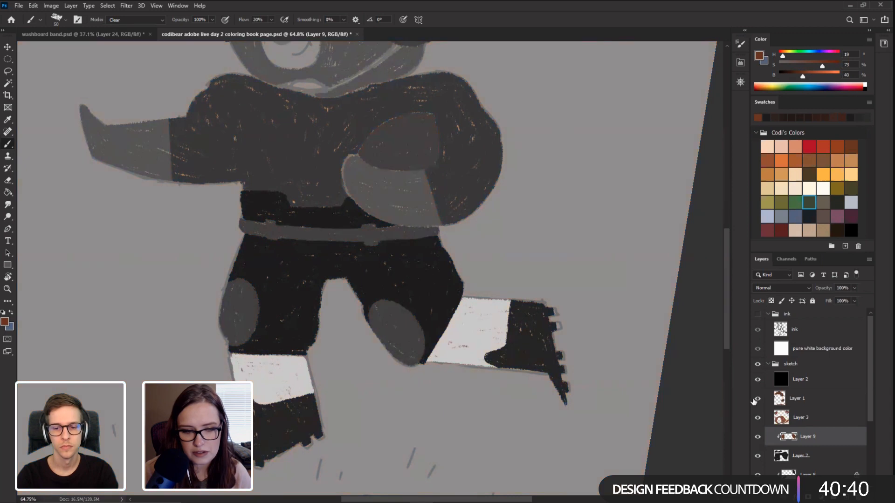
key(Escape)
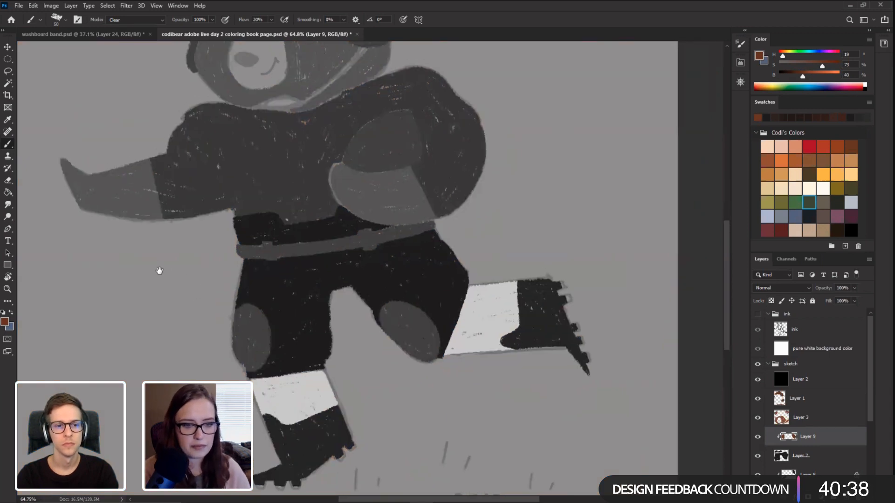
drag(158, 265, 222, 330)
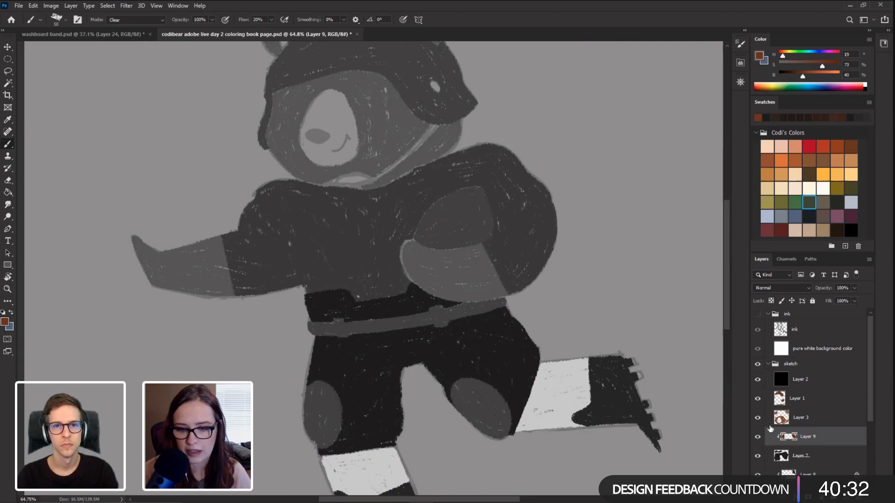
click(757, 379)
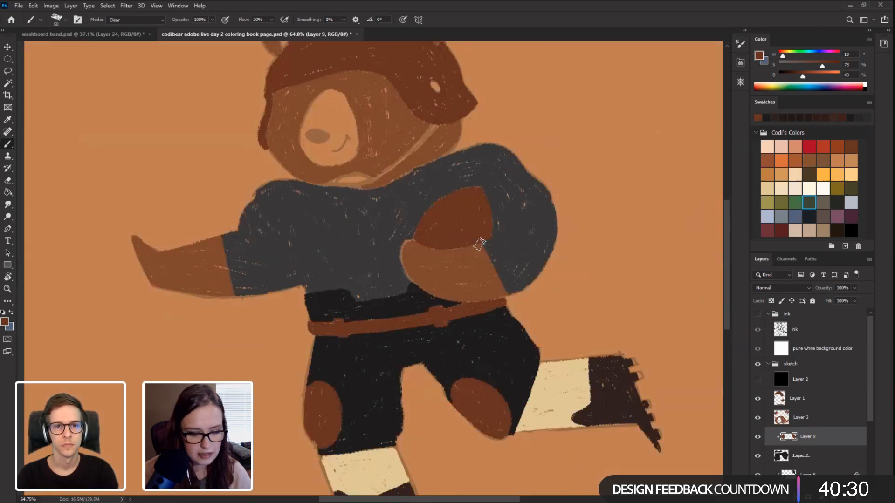
Step: Lock Layer 1's transparent pixels and repaint the ball in Normal mode with its reddish brown lightened to 47% brightness
alt+click(460, 214)
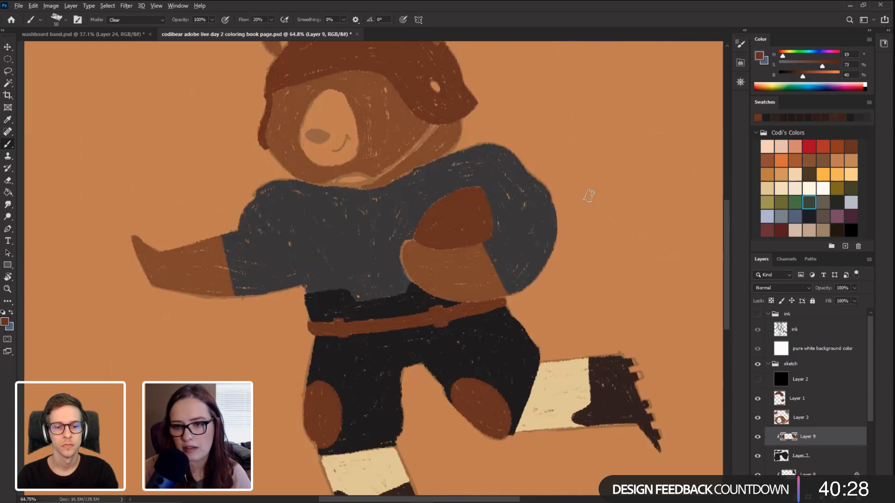
drag(805, 75, 807, 75)
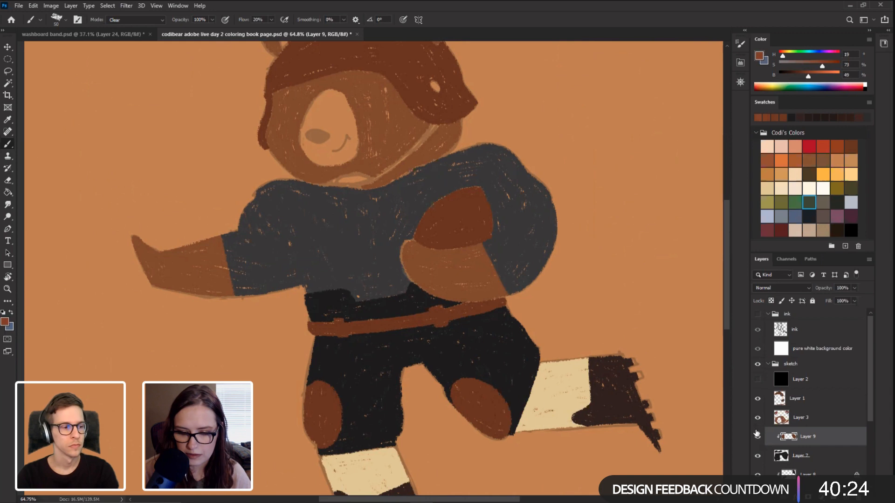
click(777, 402)
click(757, 363)
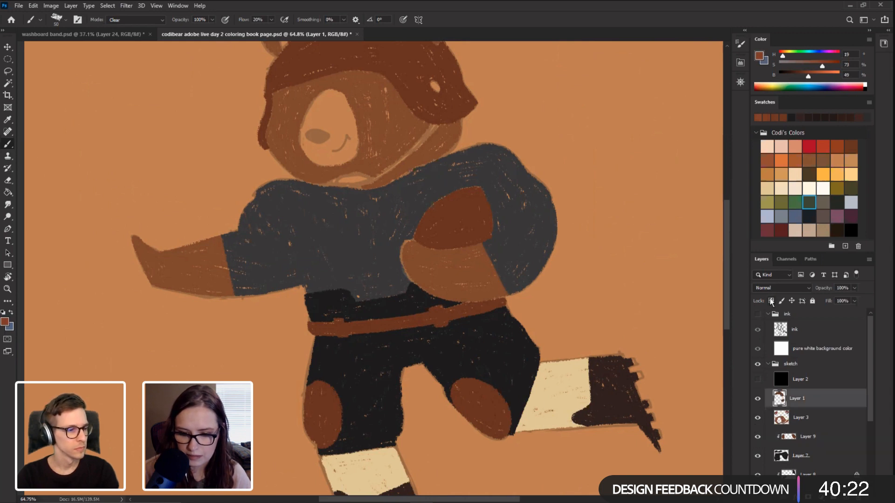
key(shift+alt+n)
key(/)
key(])
mouse_move(429, 247)
mouse_down()
mouse_move(425, 225)
mouse_move(461, 203)
mouse_move(468, 229)
mouse_move(484, 229)
mouse_up()
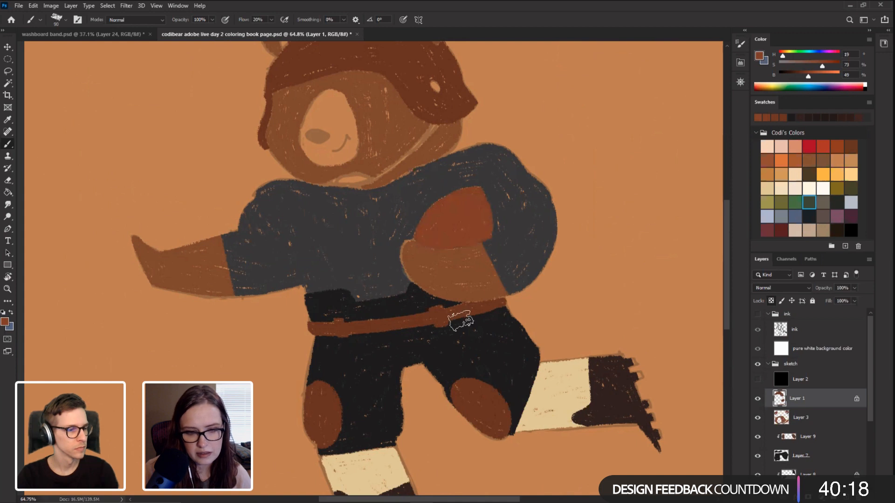
click(807, 75)
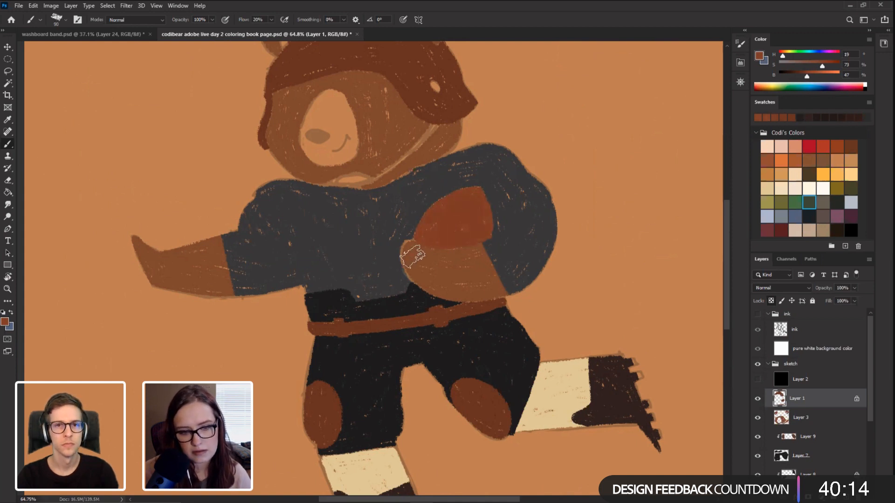
Step: Compare the lightened ball's value with the whole character in grayscale by temporarily showing Layer 2
click(757, 379)
mouse_move(149, 343)
mouse_down()
mouse_move(160, 285)
mouse_move(157, 351)
mouse_up()
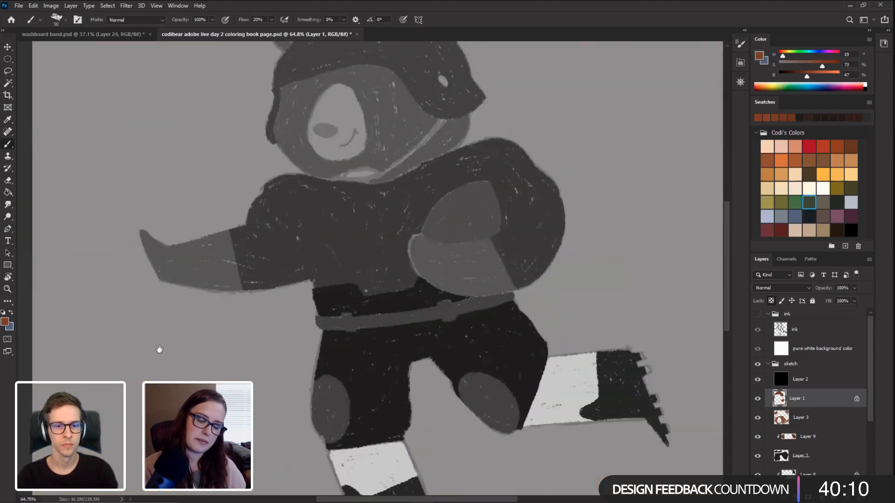
scroll(169, 335, down, 1)
scroll(169, 335, down, 2)
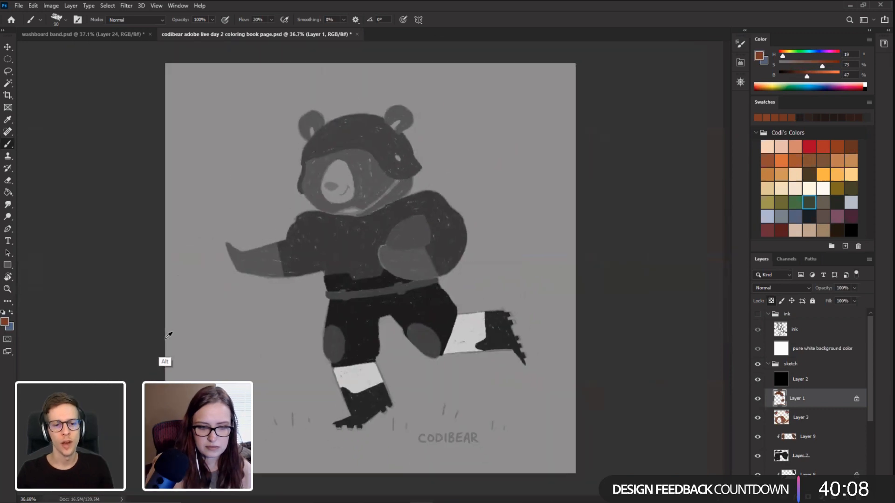
scroll(169, 335, up, 1)
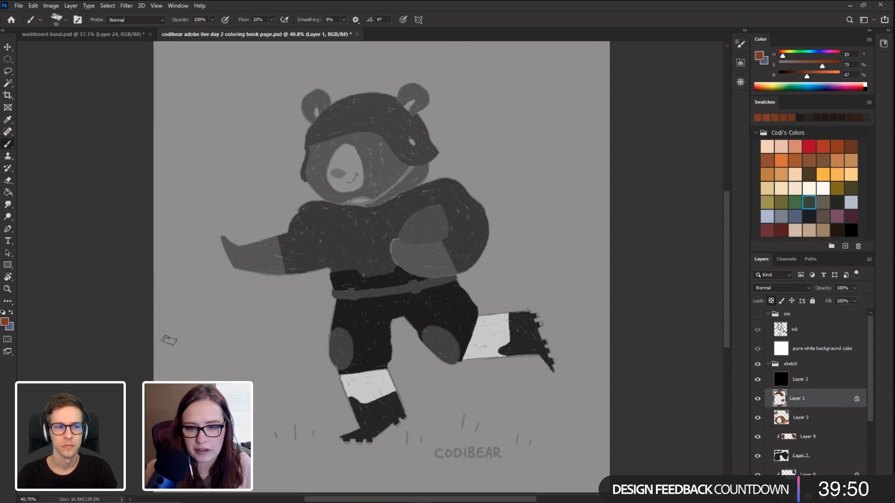
click(757, 380)
Step: Sample the shirt's dark grey as the painting colour and select the clipped Layer 9 above the shorts
scroll(292, 274, up, 2)
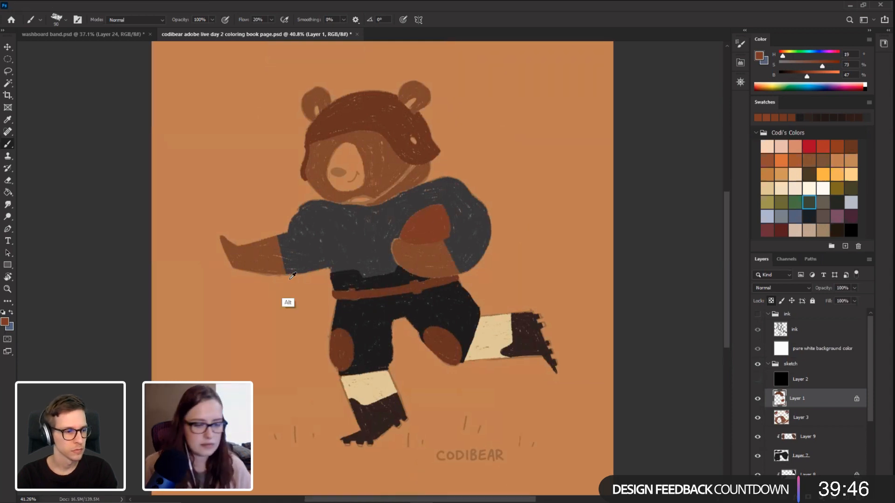
scroll(292, 275, up, 1)
scroll(246, 222, down, 3)
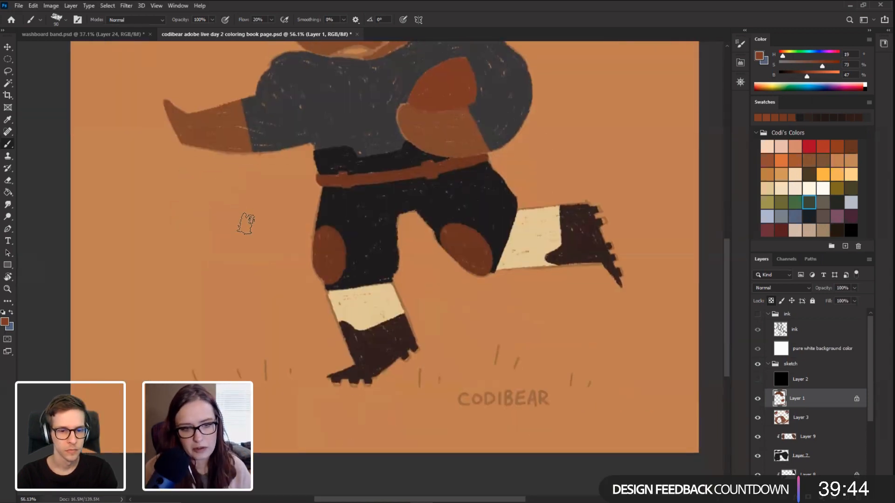
scroll(265, 237, up, 1)
key(r)
drag(228, 248, 186, 216)
key(b)
alt+click(350, 141)
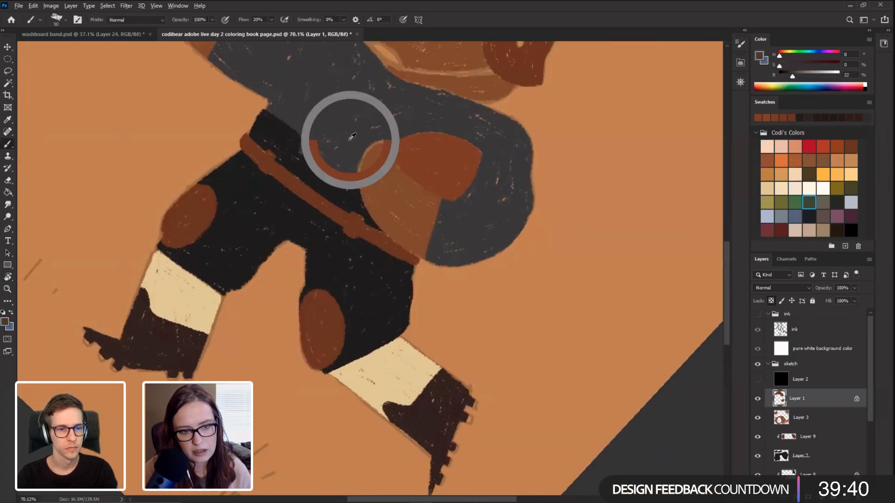
click(815, 456)
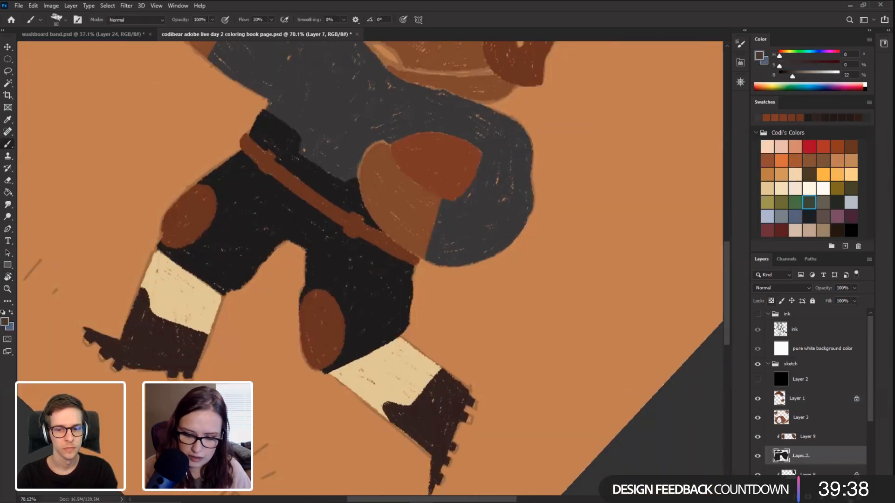
click(808, 438)
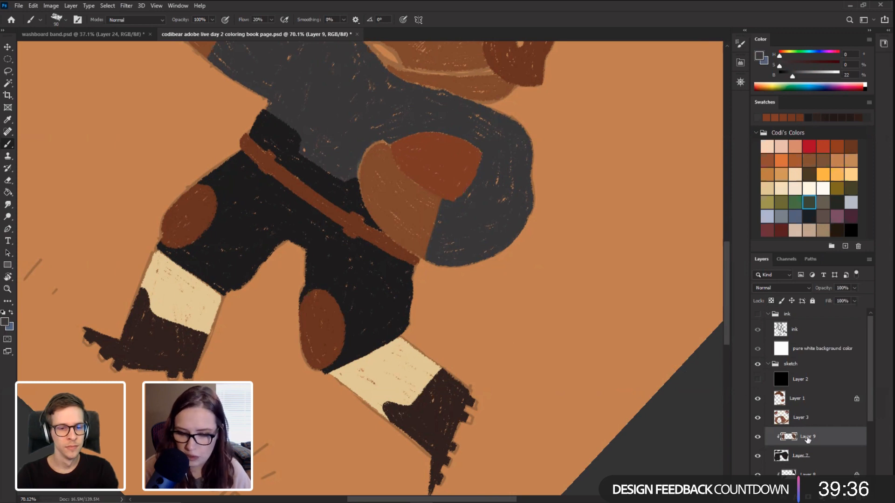
Step: Lower Layer 7's opacity to reveal the sketch, and paint dark grey stripes down the side of the shorts on Layer 9
click(816, 458)
drag(851, 286, 835, 298)
click(827, 440)
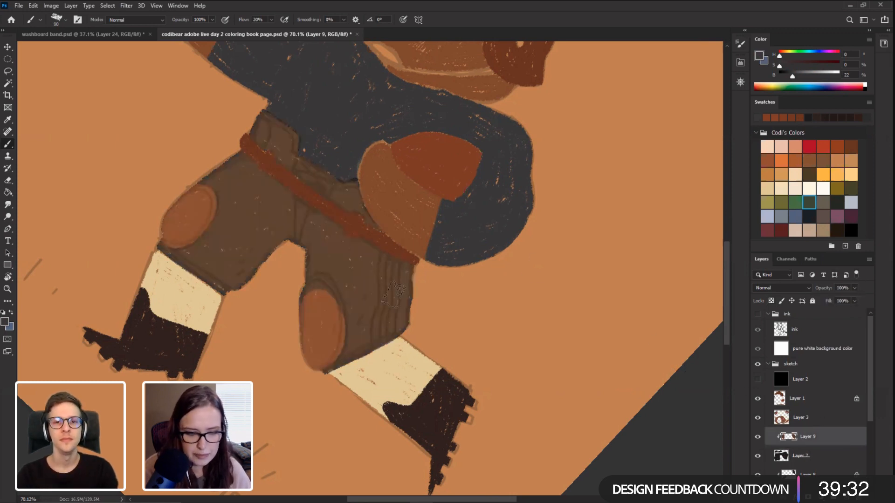
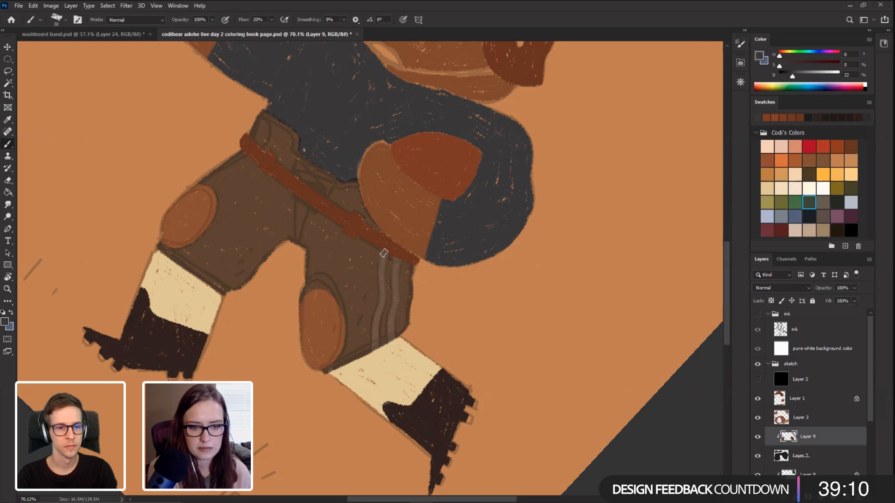
key(Escape)
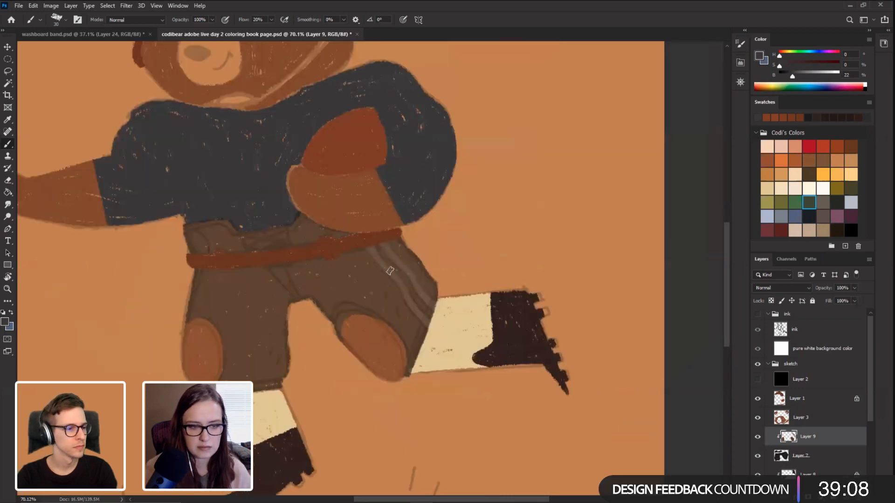
drag(142, 261, 266, 219)
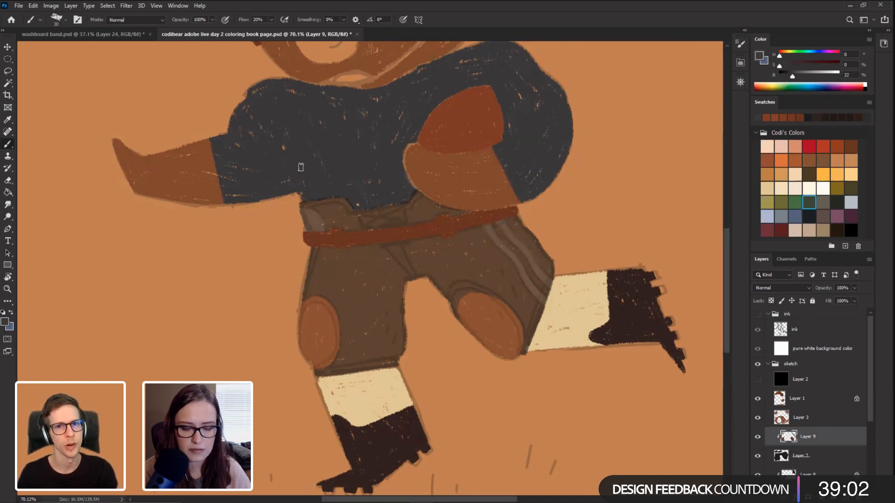
Step: Add a new empty layer directly above Layer 1
drag(223, 232, 363, 432)
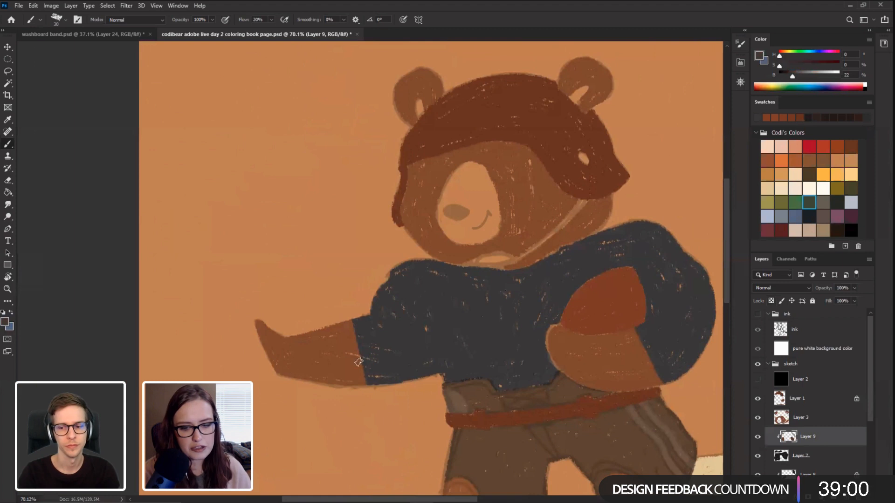
click(821, 400)
click(846, 497)
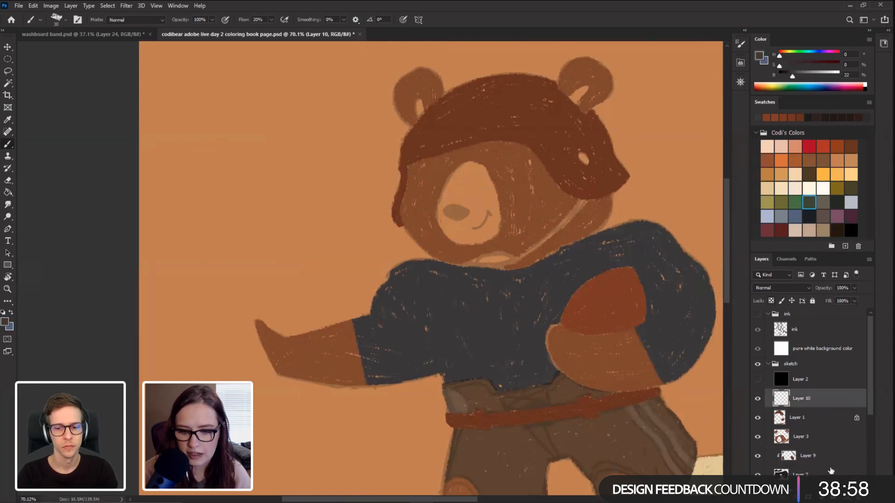
Step: Switch to the Kyle's Drawing Box - Happy HB brush and reduce its size
right_click(287, 183)
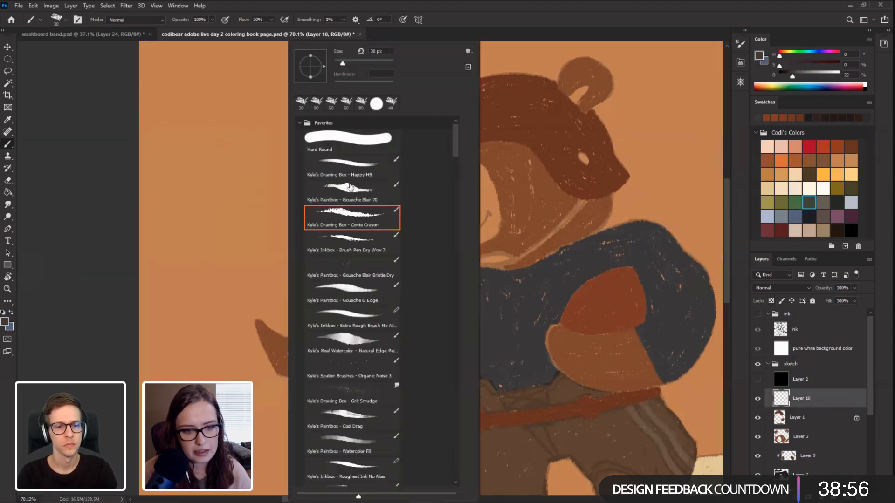
click(369, 181)
key(Return)
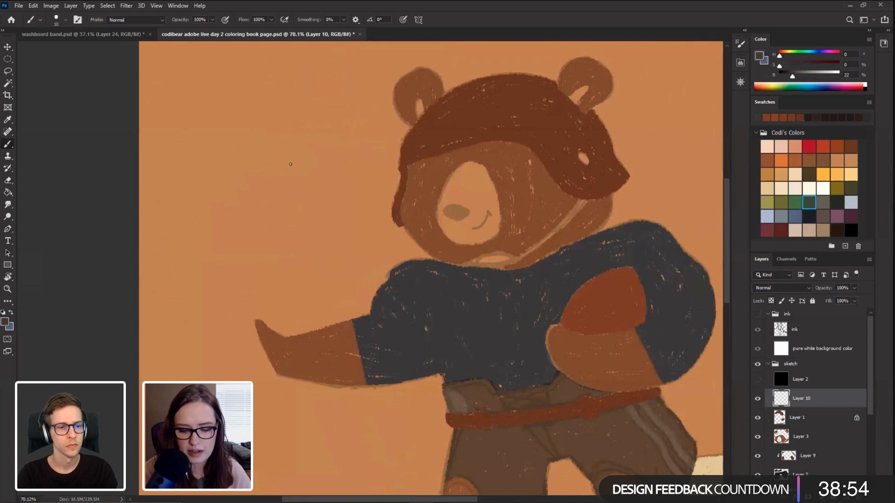
drag(245, 191, 244, 226)
key(bracketleft)
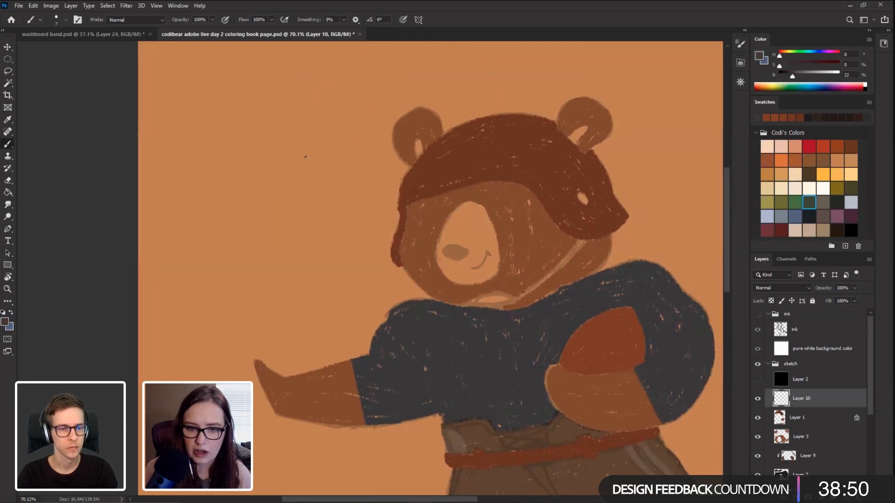
mouse_move(325, 185)
mouse_down()
mouse_move(278, 178)
mouse_move(343, 237)
mouse_move(363, 207)
mouse_up()
mouse_move(347, 184)
mouse_down()
mouse_move(309, 162)
mouse_move(268, 172)
mouse_up()
drag(264, 245, 309, 259)
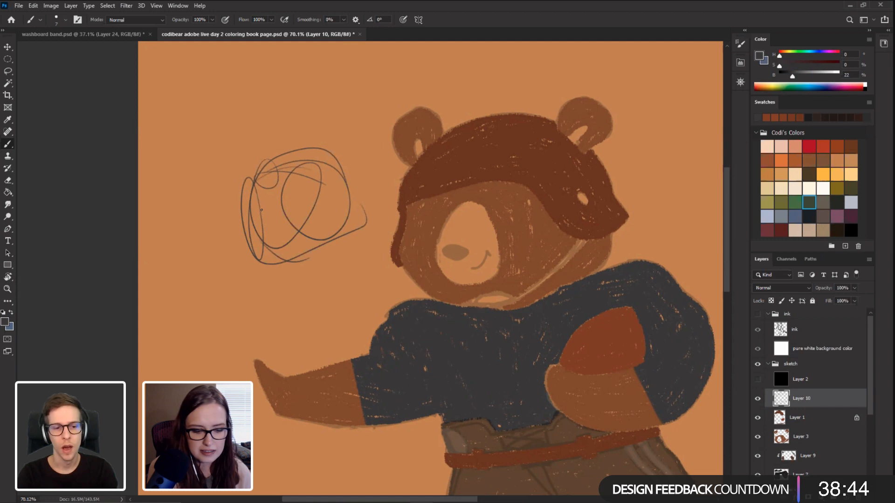
key(ctrl)
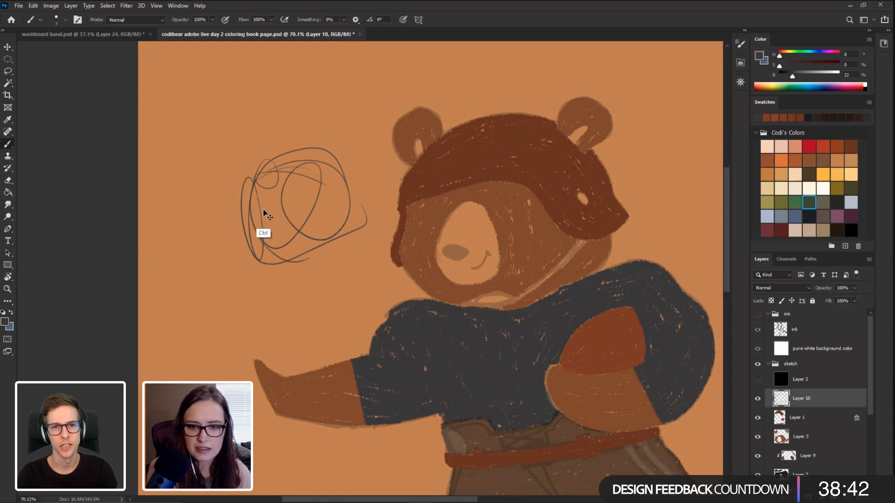
key(ctrl+z)
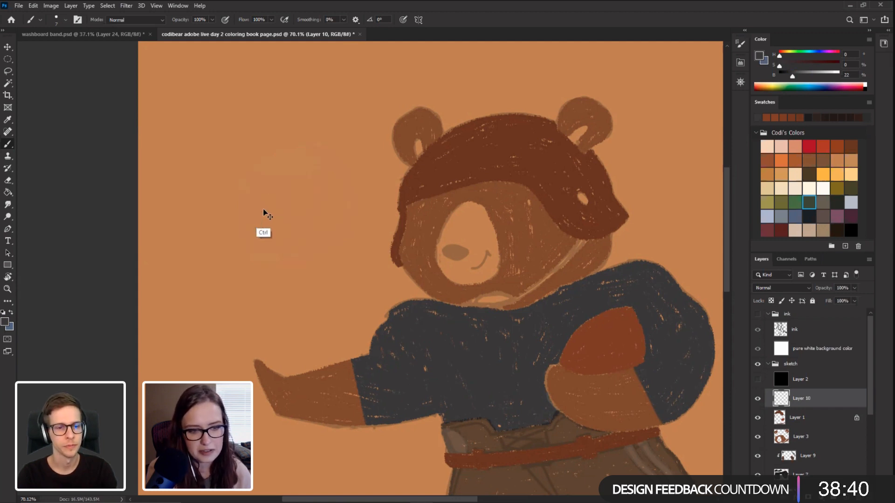
Step: Sketch a loose round head outline on Layer 10 in the empty space beside the bear's head
mouse_move(264, 110)
mouse_down()
mouse_move(303, 123)
mouse_move(228, 125)
mouse_up()
drag(237, 114, 213, 185)
mouse_move(215, 127)
mouse_down()
mouse_move(208, 209)
mouse_move(294, 212)
mouse_up()
mouse_move(199, 202)
mouse_down()
mouse_move(313, 204)
mouse_move(319, 121)
mouse_move(231, 119)
mouse_up()
drag(241, 133, 212, 208)
drag(336, 164, 250, 112)
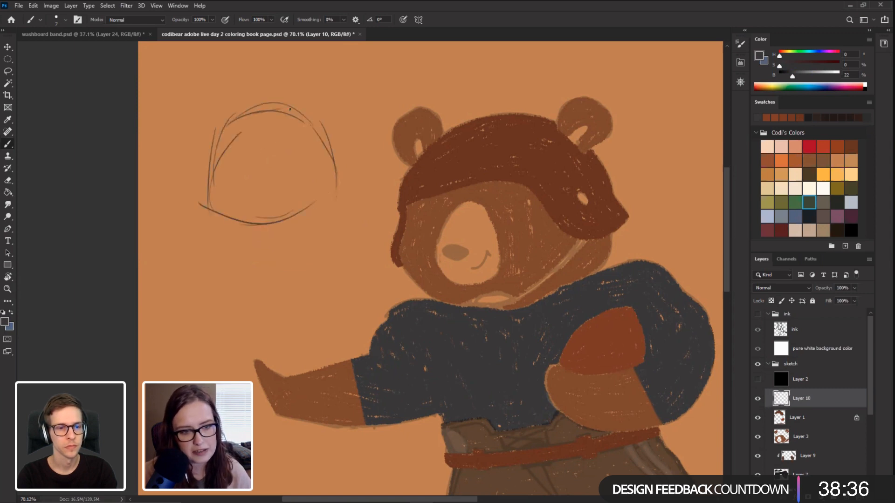
drag(214, 186, 303, 215)
mouse_move(324, 207)
mouse_down()
mouse_move(332, 166)
mouse_move(216, 144)
mouse_up()
drag(233, 226, 314, 201)
drag(316, 121, 333, 180)
drag(218, 173, 334, 198)
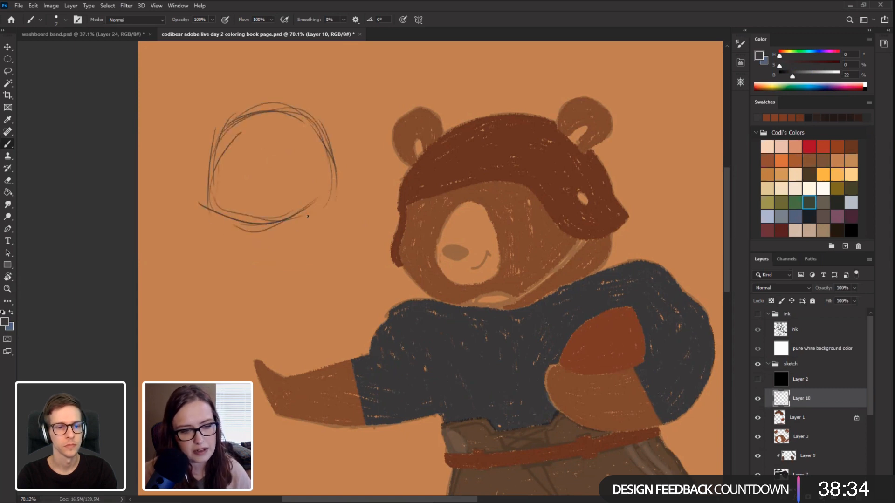
Step: Add two ears, small oval eyes, a muzzle with a nose and a curved smile to the sketched head
mouse_move(229, 114)
mouse_down()
mouse_move(206, 104)
mouse_move(215, 137)
mouse_up()
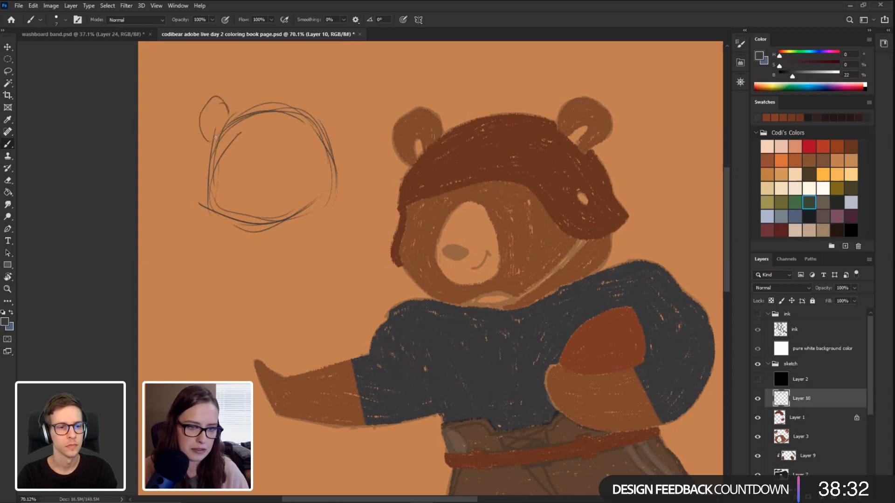
drag(315, 120, 330, 131)
mouse_move(261, 155)
mouse_down()
mouse_move(278, 218)
mouse_move(291, 199)
mouse_move(268, 156)
mouse_up()
mouse_move(256, 197)
mouse_down()
mouse_move(240, 180)
mouse_move(300, 180)
mouse_up()
mouse_move(204, 330)
mouse_down()
mouse_move(206, 250)
mouse_move(196, 295)
mouse_up()
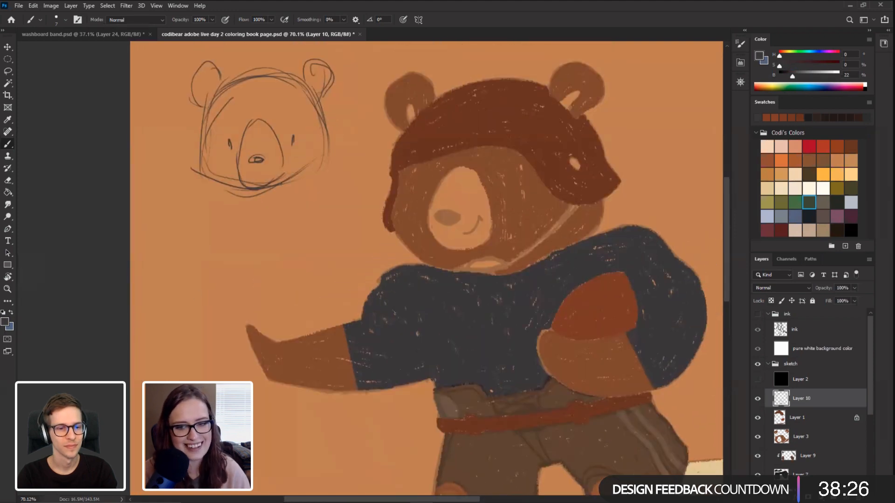
drag(274, 170, 248, 170)
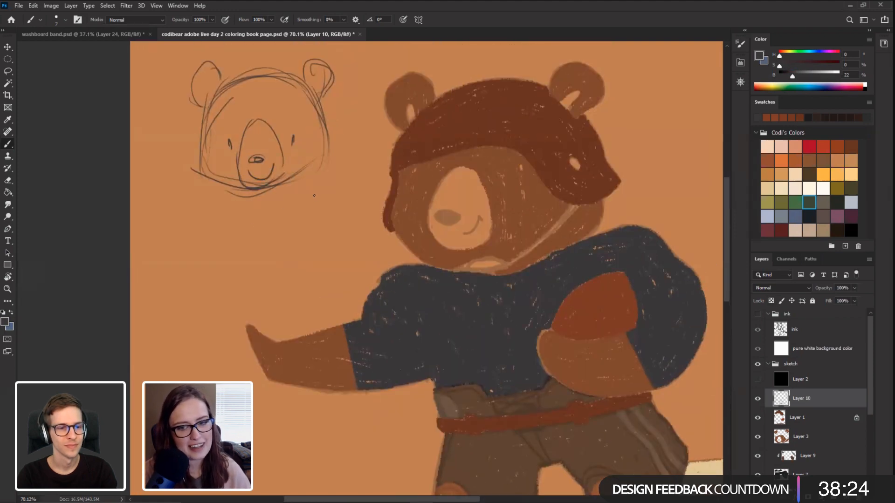
Step: Sketch a wide rounded torso with shoulders and a curved lower edge beneath the sketched head
drag(262, 200, 272, 218)
mouse_move(201, 220)
mouse_down()
mouse_move(299, 206)
mouse_move(209, 283)
mouse_up()
drag(200, 205, 190, 336)
drag(187, 280, 348, 272)
mouse_move(319, 194)
mouse_down()
mouse_move(304, 289)
mouse_move(347, 276)
mouse_up()
drag(342, 236, 349, 323)
drag(344, 297, 174, 304)
mouse_move(201, 311)
mouse_down()
mouse_move(190, 269)
mouse_move(206, 209)
mouse_up()
drag(205, 199, 253, 190)
drag(203, 320, 321, 296)
drag(309, 191, 343, 269)
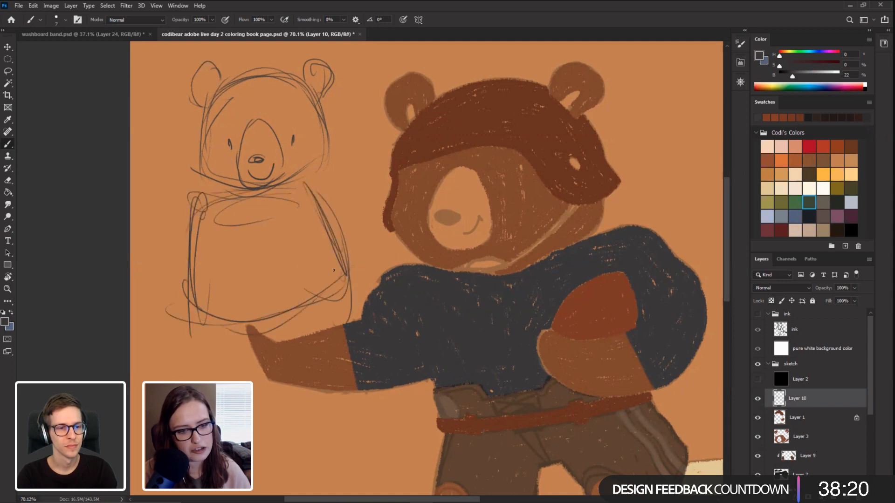
Step: Sketch two straight legs with flat feet beneath the torso of the rough bear
drag(166, 336, 174, 255)
mouse_move(202, 228)
mouse_down()
mouse_move(218, 356)
mouse_move(228, 341)
mouse_up()
mouse_move(264, 255)
mouse_down()
mouse_move(267, 364)
mouse_move(279, 367)
mouse_up()
mouse_move(203, 235)
mouse_down()
mouse_move(224, 357)
mouse_move(292, 360)
mouse_up()
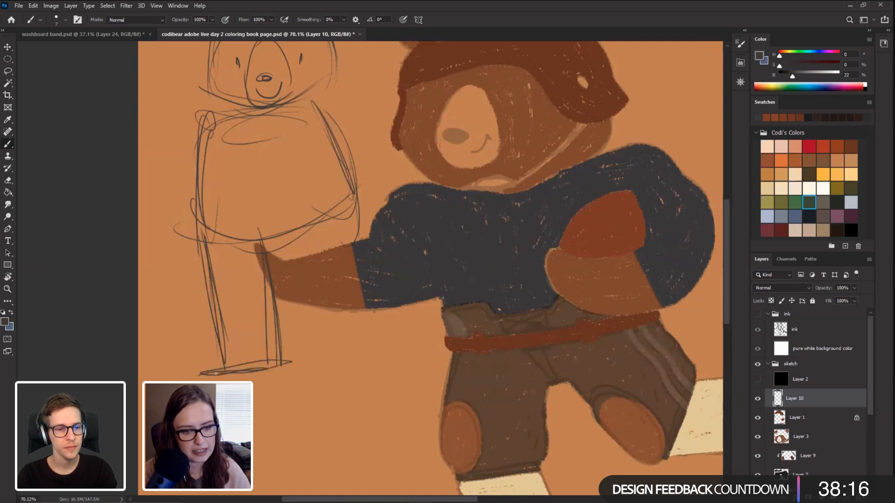
drag(356, 191, 344, 243)
mouse_move(374, 308)
mouse_down()
mouse_move(380, 359)
mouse_move(367, 344)
mouse_up()
drag(305, 233, 330, 377)
drag(304, 363, 370, 357)
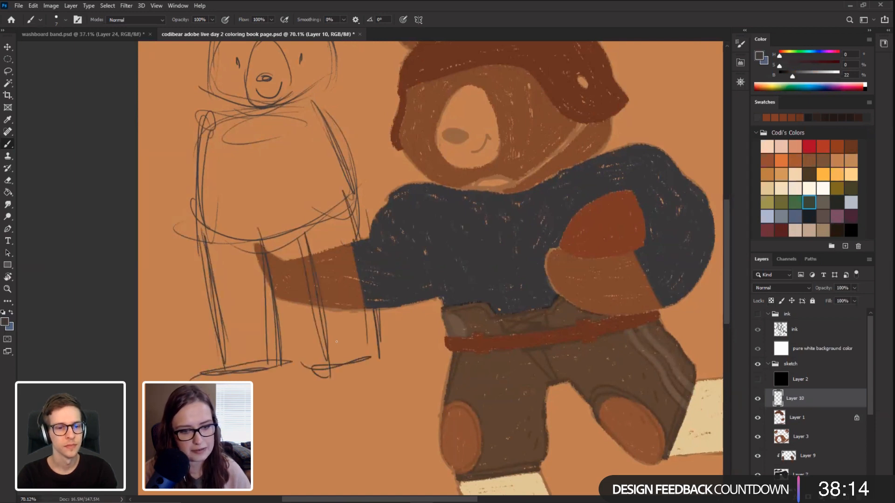
Step: Sketch two arms with rounded paws spreading outward from the rough bear's shoulders
mouse_move(321, 106)
mouse_down()
mouse_move(375, 186)
mouse_move(418, 182)
mouse_move(409, 176)
mouse_up()
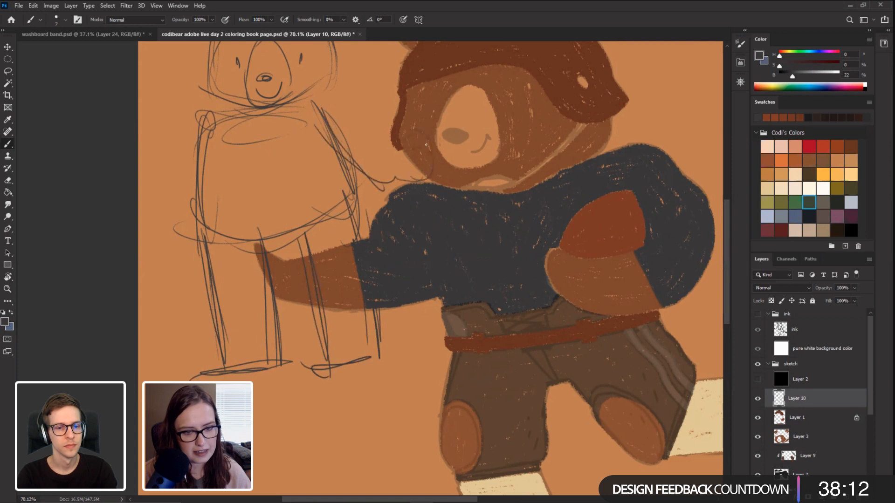
mouse_move(331, 98)
mouse_down()
mouse_move(390, 136)
mouse_move(350, 127)
mouse_up()
mouse_move(204, 116)
mouse_down()
mouse_move(142, 219)
mouse_move(154, 235)
mouse_up()
drag(210, 175, 172, 228)
drag(210, 145, 199, 193)
mouse_move(212, 106)
mouse_down()
mouse_move(195, 198)
mouse_move(201, 129)
mouse_up()
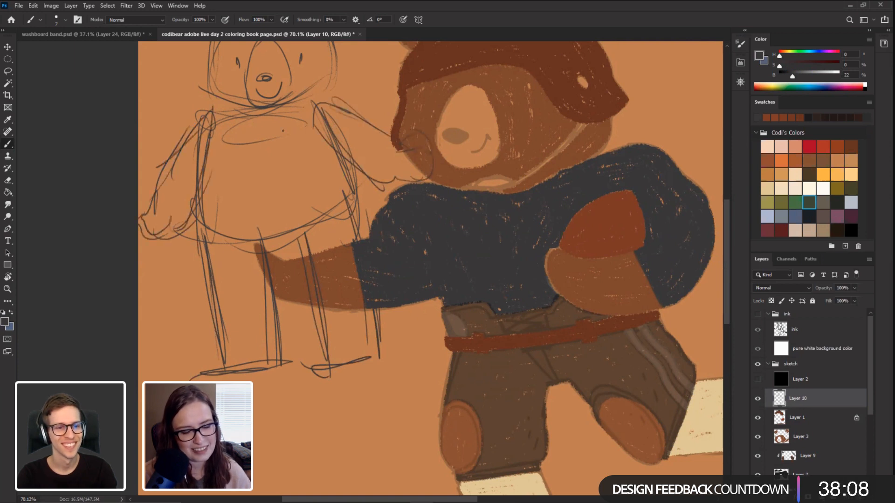
drag(314, 114, 423, 184)
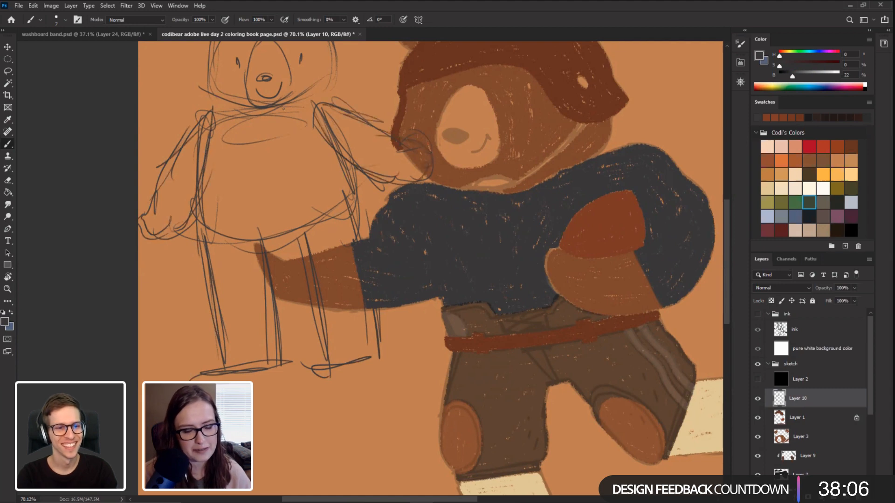
Step: Delete Layer 10 with the rough standing bear sketch
scroll(152, 294, up, 5)
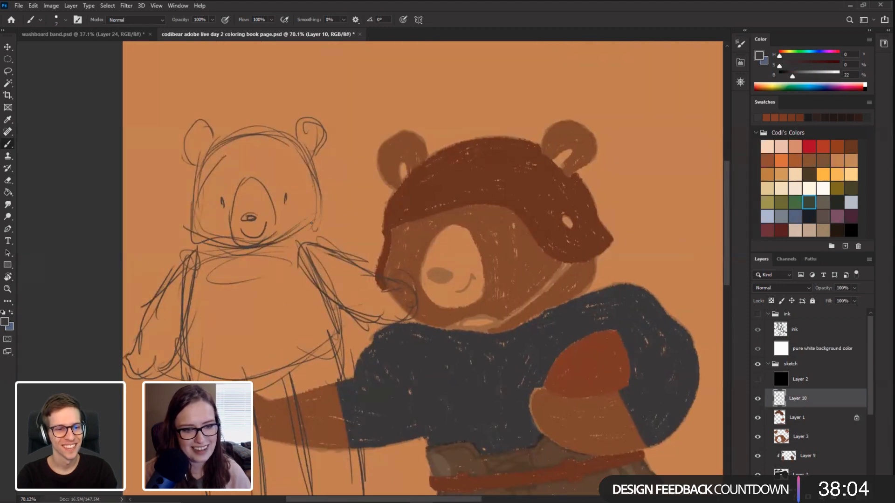
scroll(246, 320, down, 4)
scroll(240, 371, up, 2)
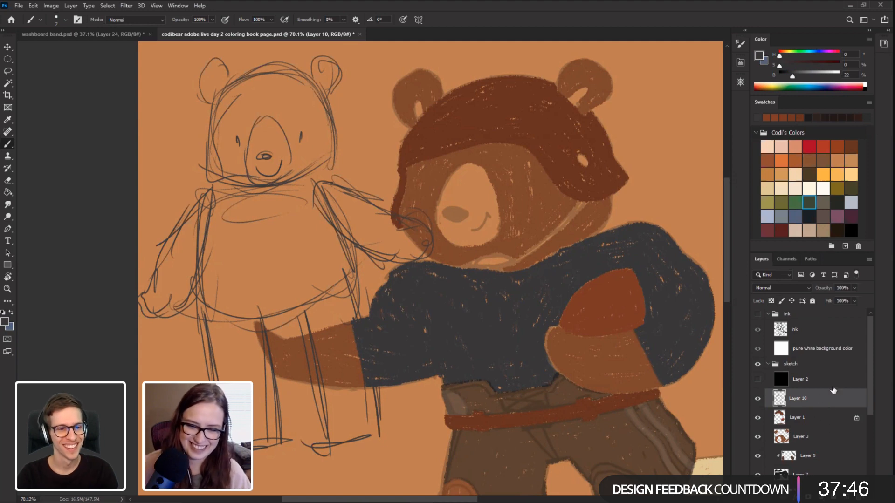
key(Delete)
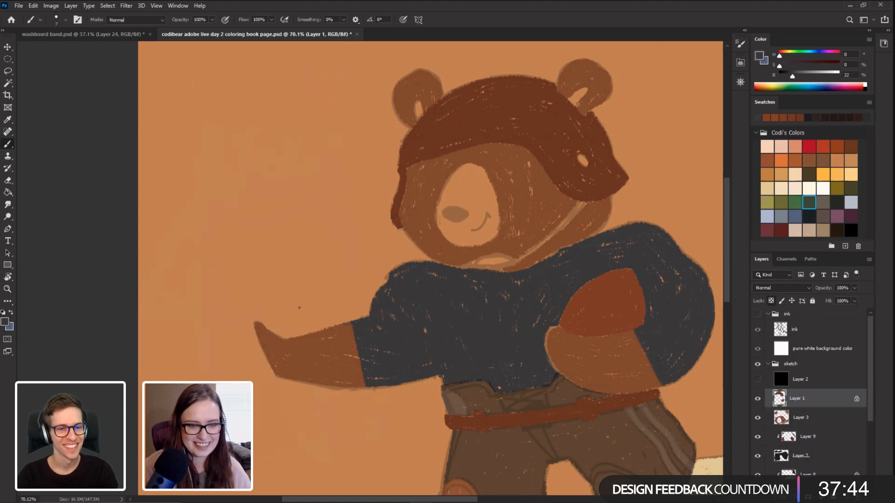
Step: Select Layer 7 and restore its opacity to 100% so the shorts are solid again
drag(351, 371, 191, 181)
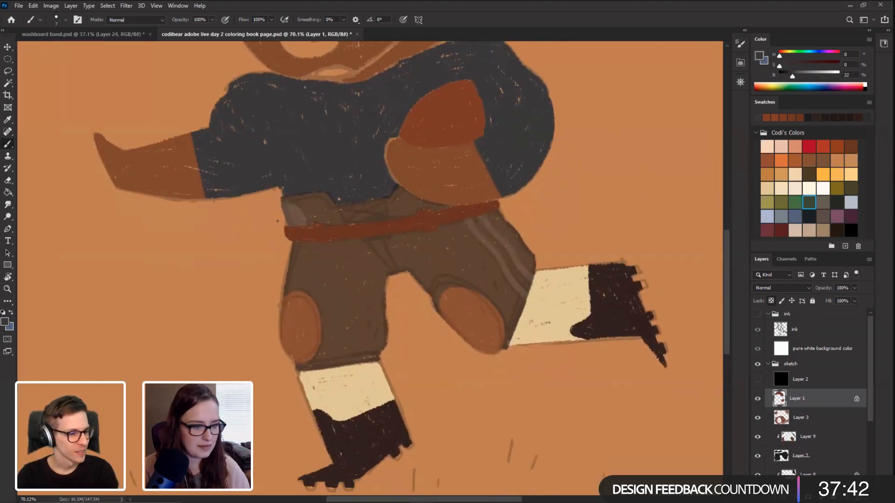
scroll(299, 292, down, 3)
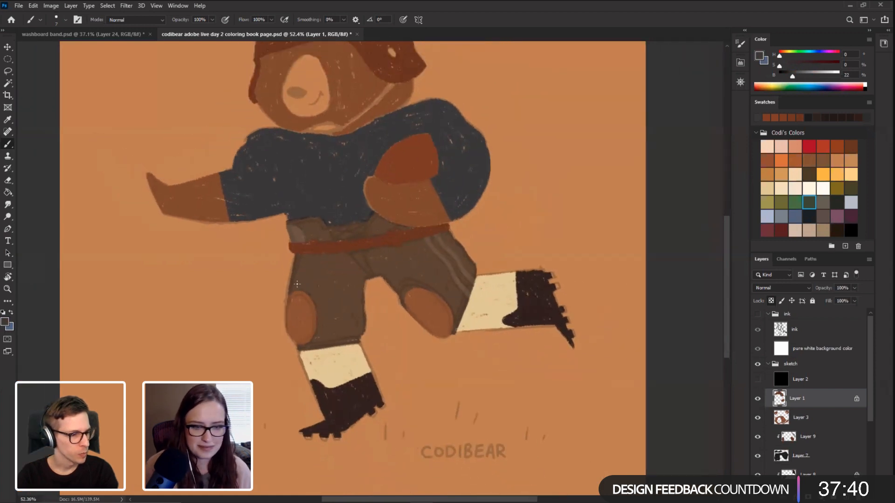
drag(241, 291, 319, 320)
click(841, 459)
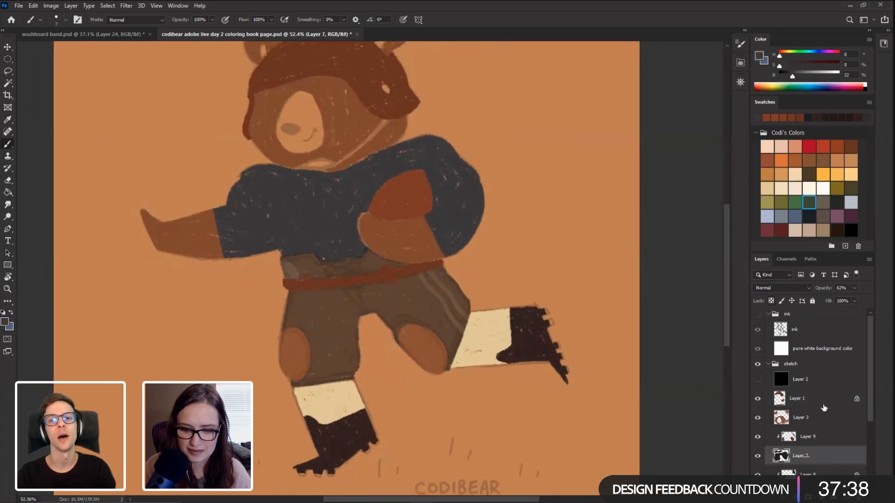
click(853, 288)
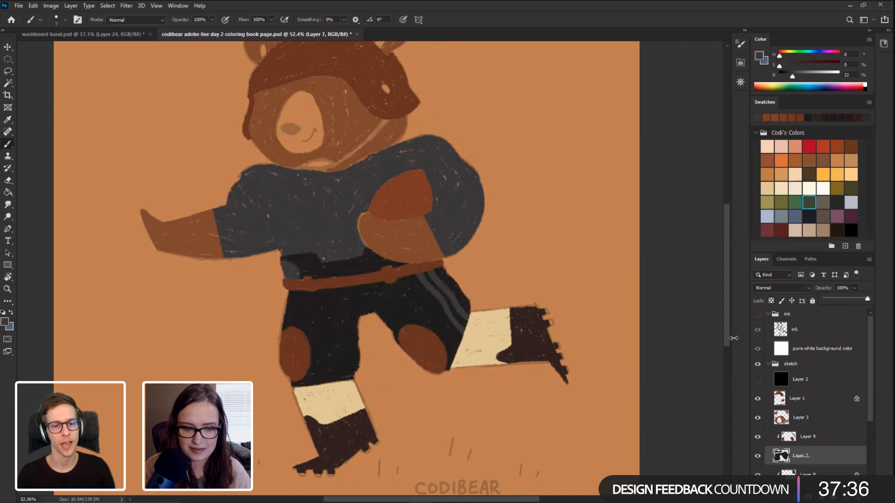
scroll(677, 325, down, 10)
scroll(400, 180, up, 10)
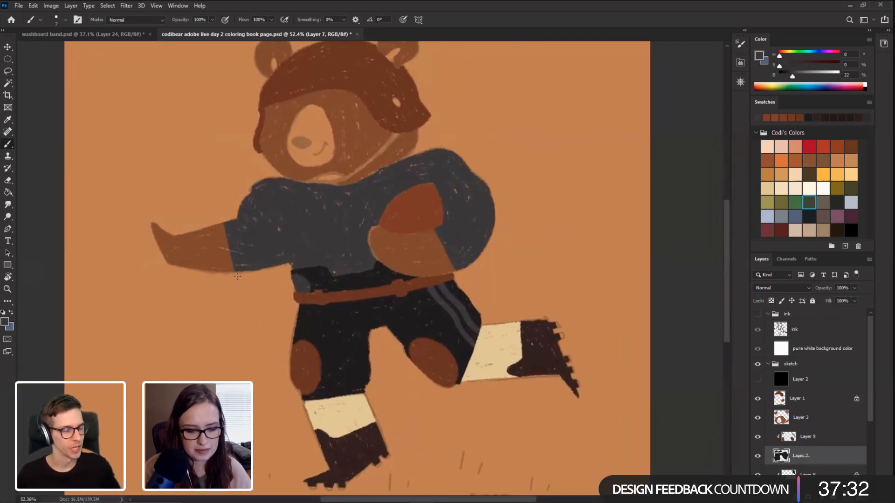
Step: Lock Layer 9's transparent pixels, enlarge the brush, and recolour the grey hip patch above the belt with the ball's sampled reddish brown
click(792, 436)
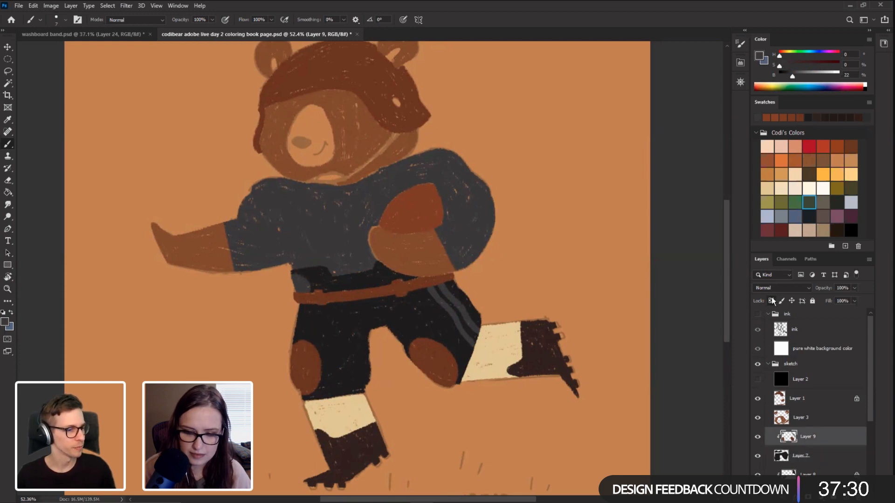
alt+click(303, 354)
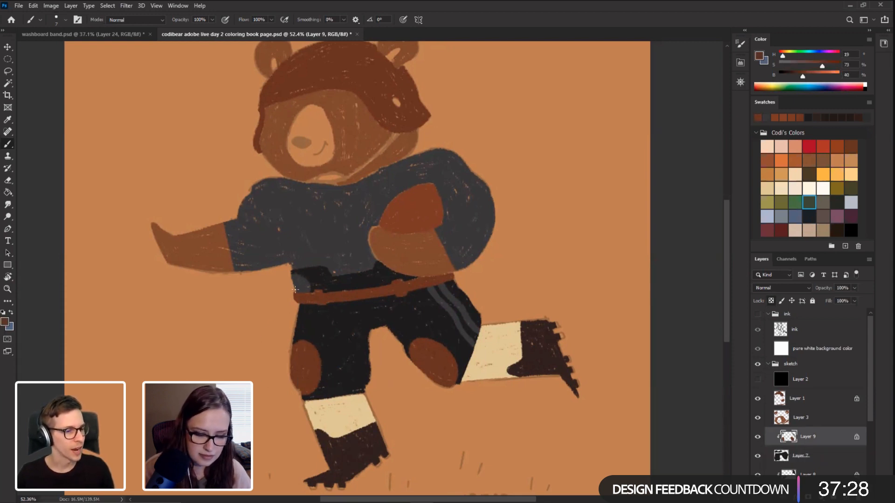
key(bracketright)
key(bracketright)
key(bracketright)
key(bracketright)
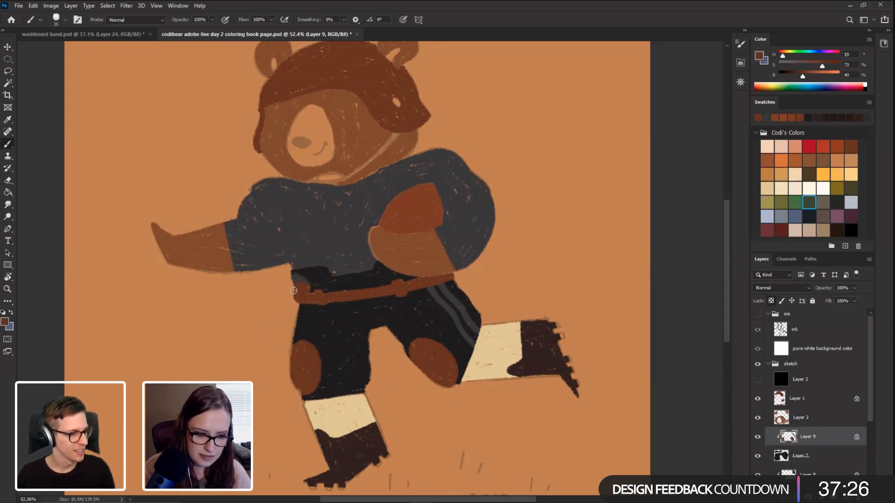
alt+click(411, 214)
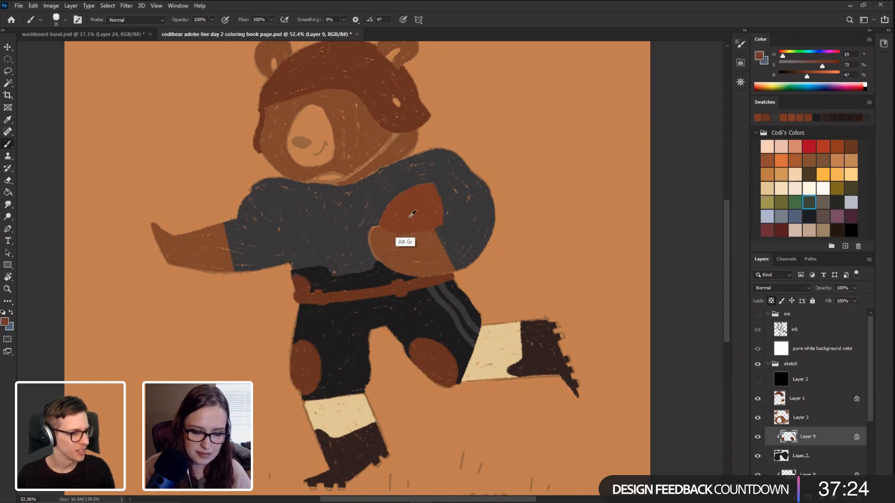
drag(304, 287, 290, 288)
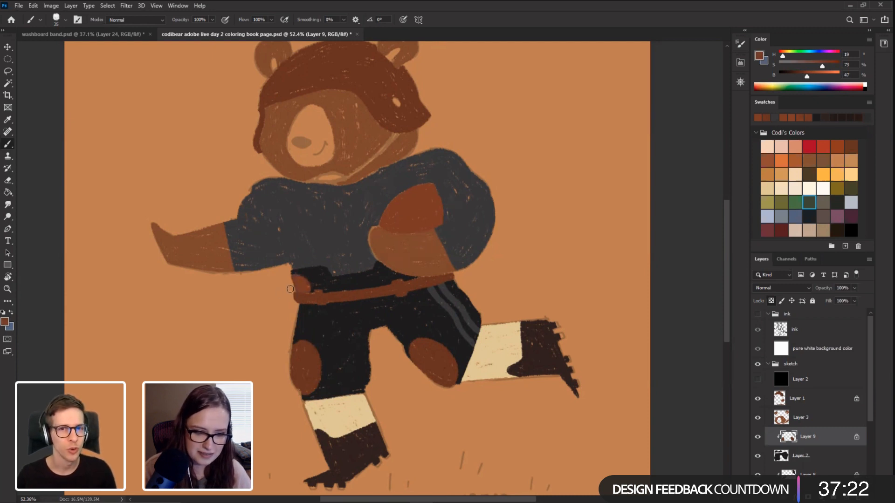
mouse_move(210, 328)
mouse_down()
mouse_move(208, 298)
mouse_move(213, 352)
mouse_move(208, 295)
mouse_move(210, 329)
mouse_up()
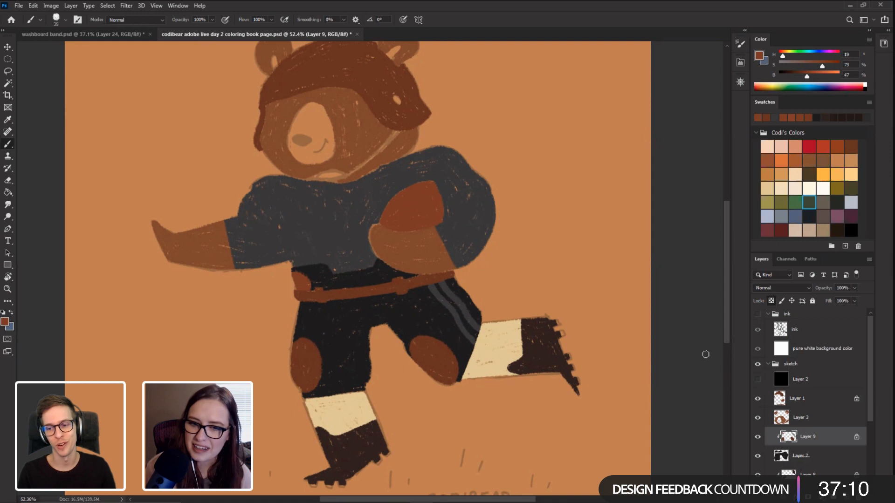
Step: Switch to the Kyle's Drawing Box - Conte Crayon brush for working on the knee patches
scroll(214, 305, down, 3)
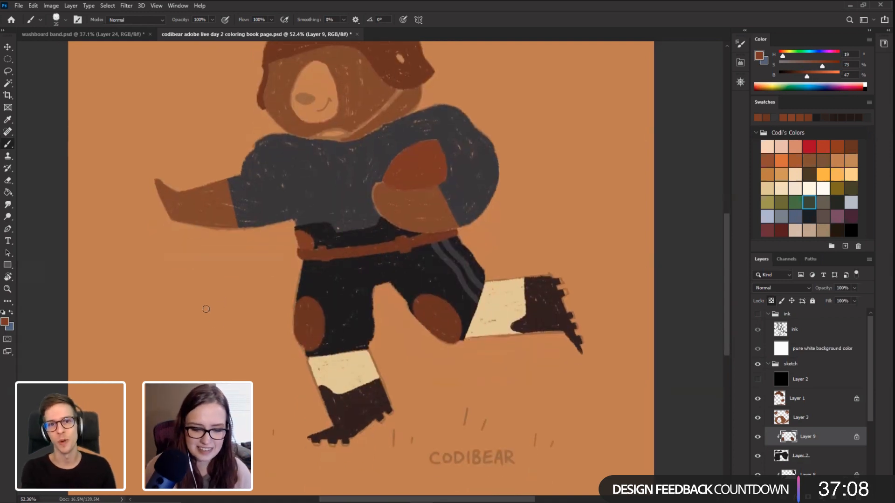
key(r)
drag(207, 309, 211, 359)
scroll(277, 370, up, 2)
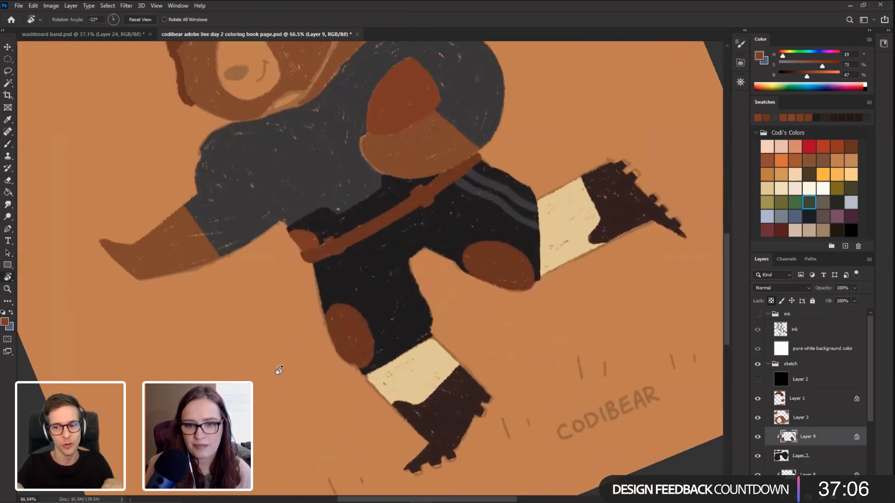
mouse_move(263, 333)
mouse_down()
mouse_move(215, 363)
mouse_move(235, 335)
mouse_up()
key(b)
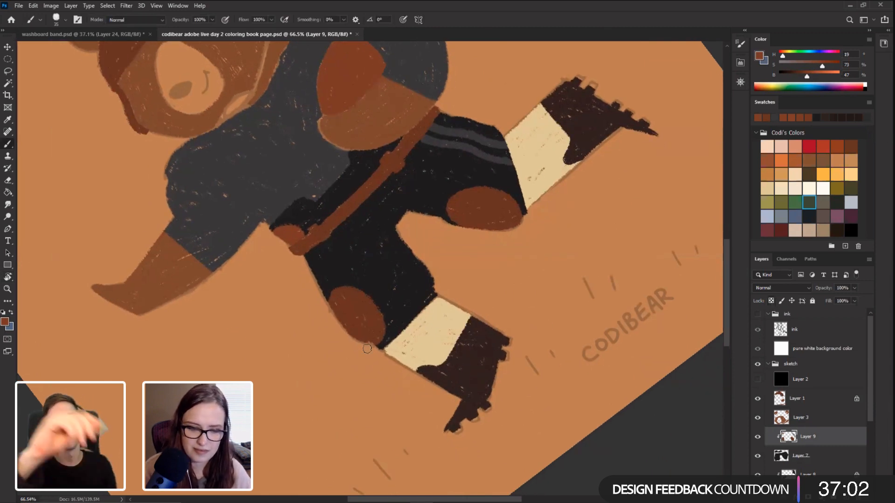
click(135, 20)
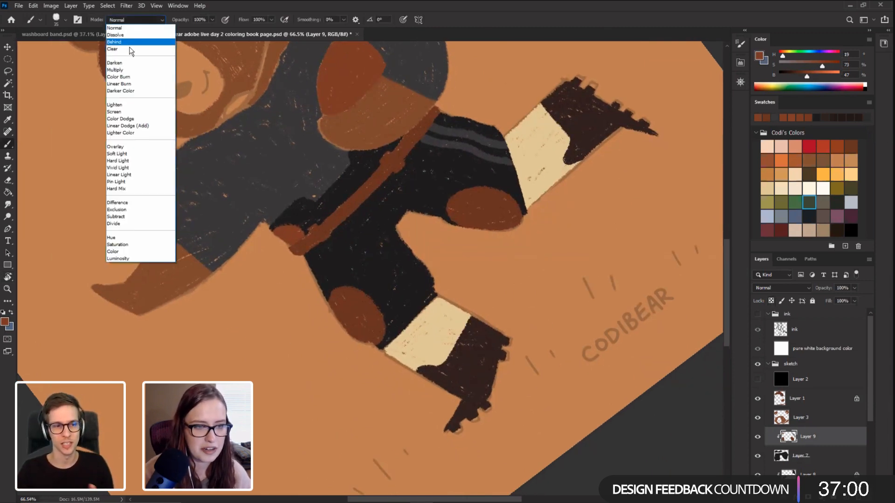
key(Escape)
right_click(425, 271)
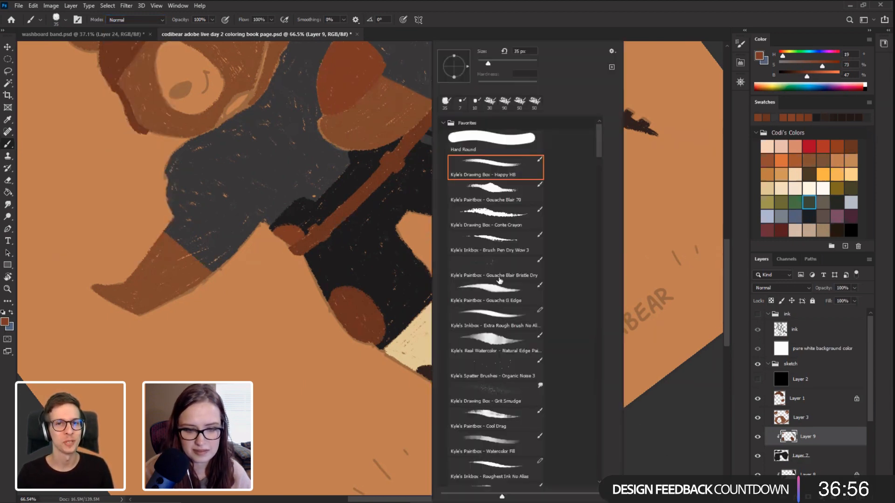
double_click(495, 219)
Step: Set the brush's blending mode to Clear and reduce its size for erasing fine details
click(148, 20)
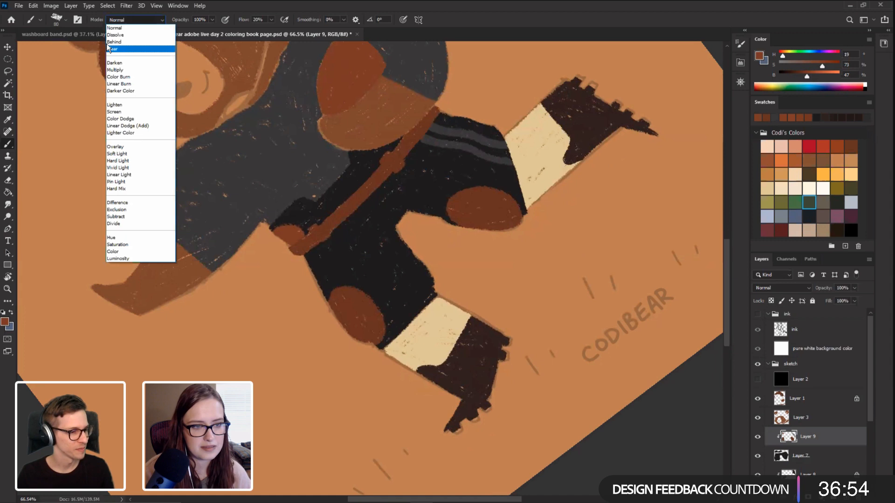
click(120, 47)
key(bracketleft)
key(bracketleft)
key(bracketleft)
key(bracketleft)
key(bracketleft)
key(bracketleft)
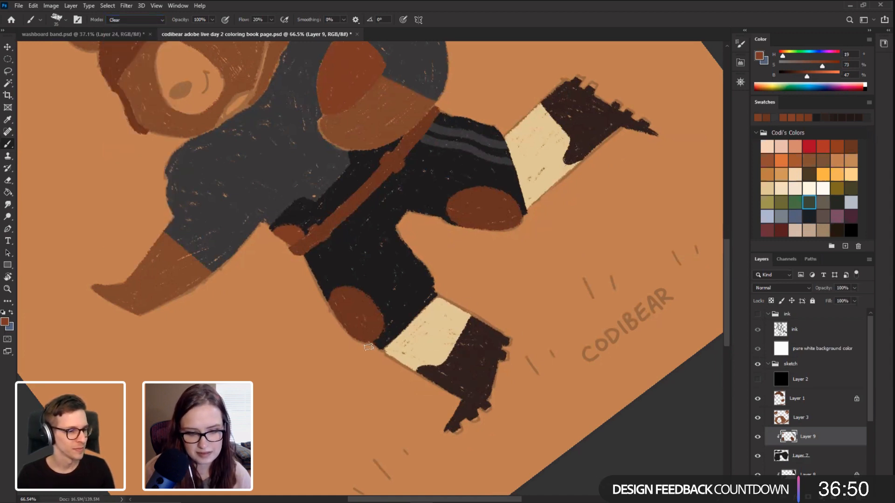
Step: Sample the darker reddish brown from the rear knee patch and set the brush's blending mode back to Normal
drag(271, 351, 283, 341)
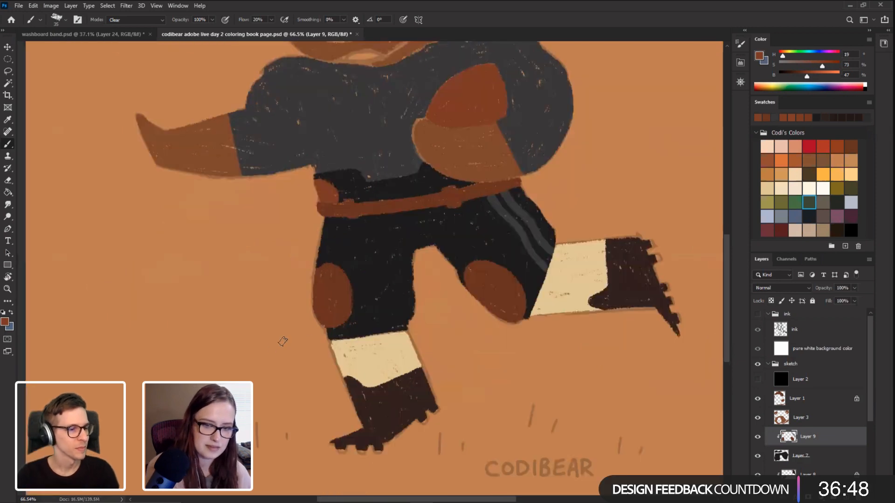
alt+click(480, 286)
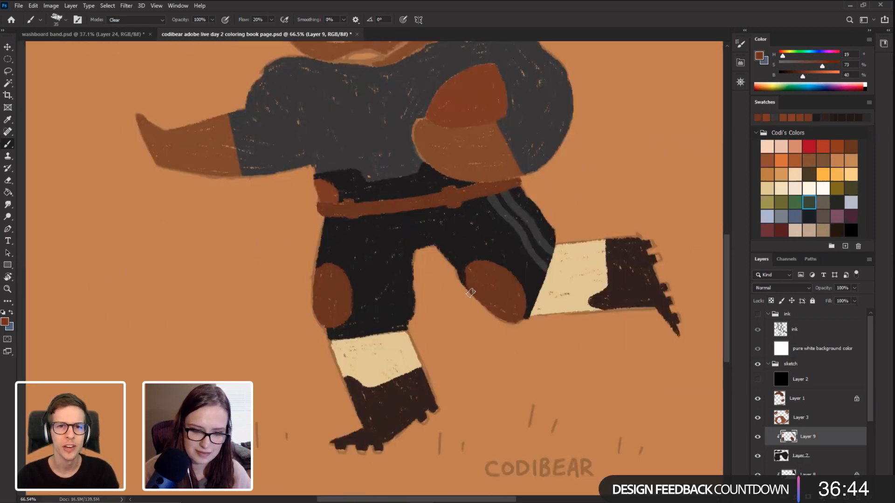
click(135, 20)
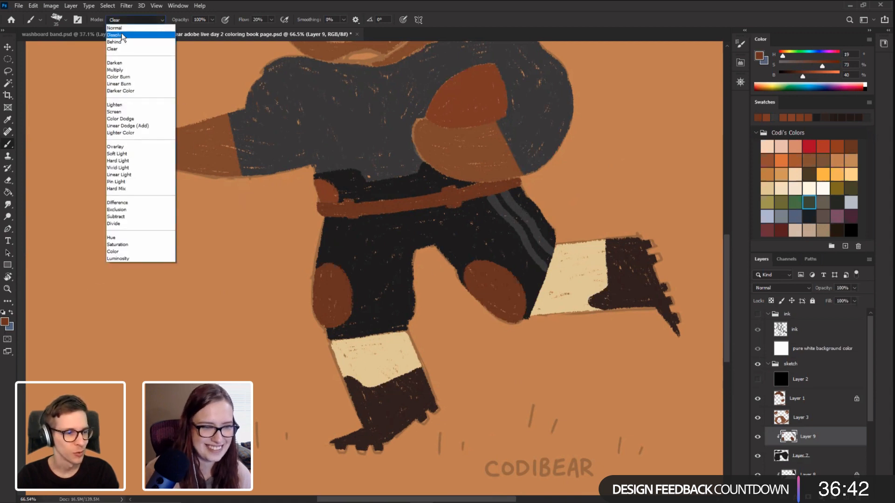
click(122, 27)
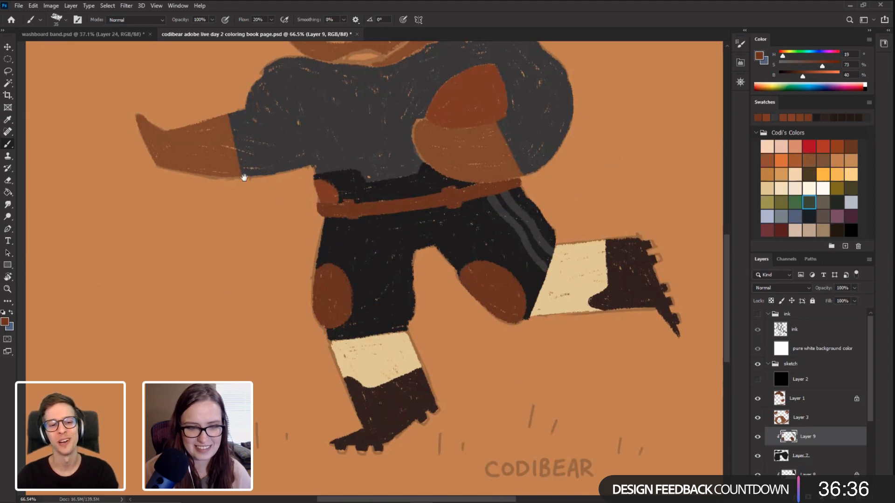
Step: Refine and round out the edges of the front leg's knee patch on Layer 9 with the sampled brown
drag(233, 177, 238, 200)
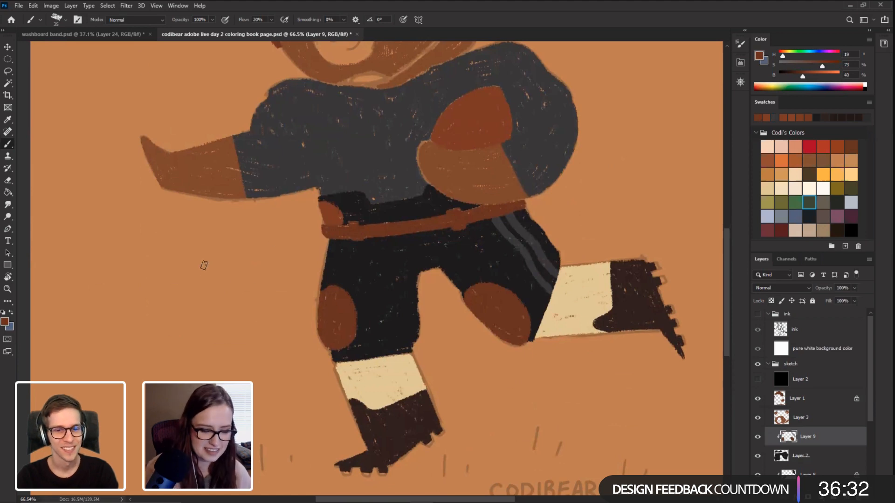
key(r)
mouse_move(200, 262)
mouse_down()
mouse_move(340, 124)
mouse_move(429, 113)
mouse_move(177, 249)
mouse_move(188, 329)
mouse_move(176, 200)
mouse_up()
key(b)
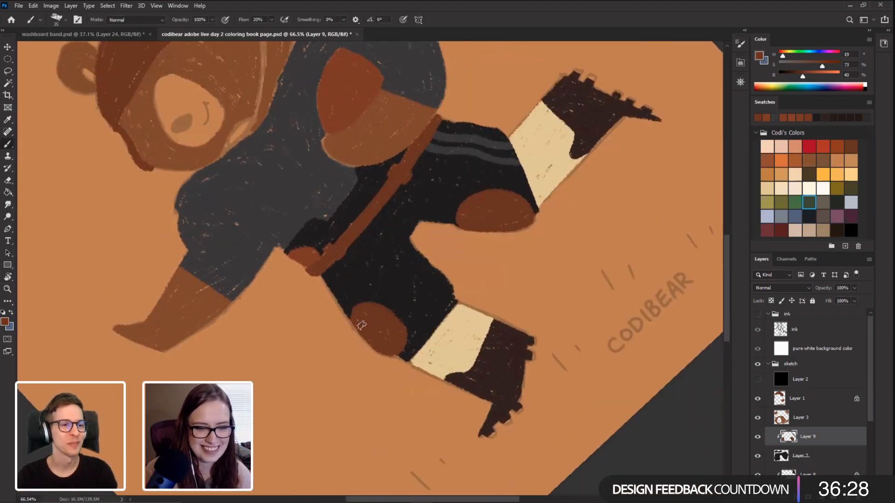
key(r)
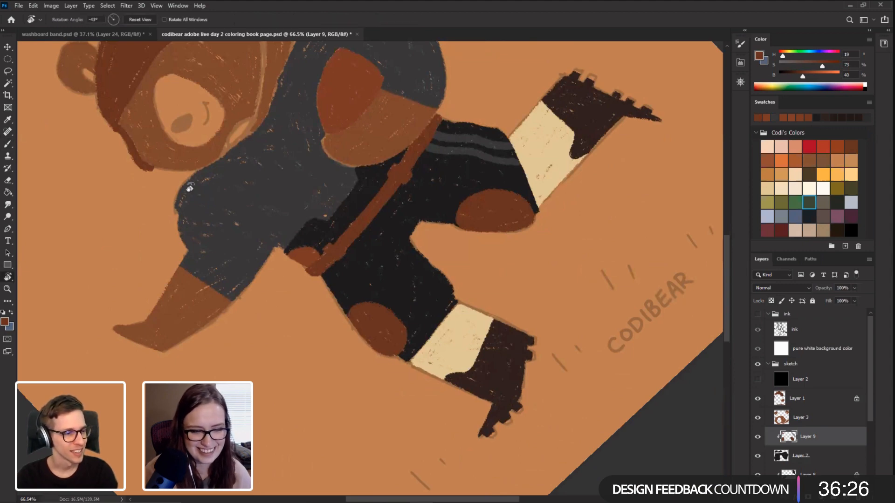
mouse_move(308, 262)
mouse_down()
mouse_move(341, 442)
mouse_move(364, 233)
mouse_up()
key(b)
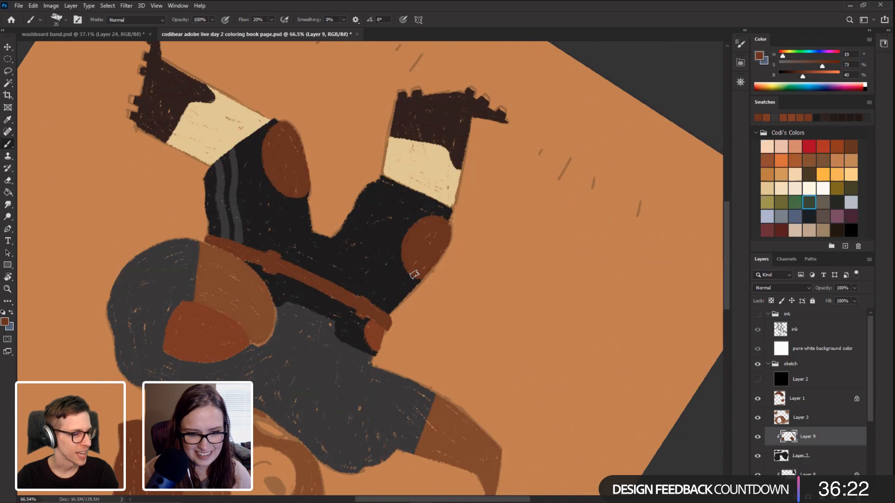
key(Escape)
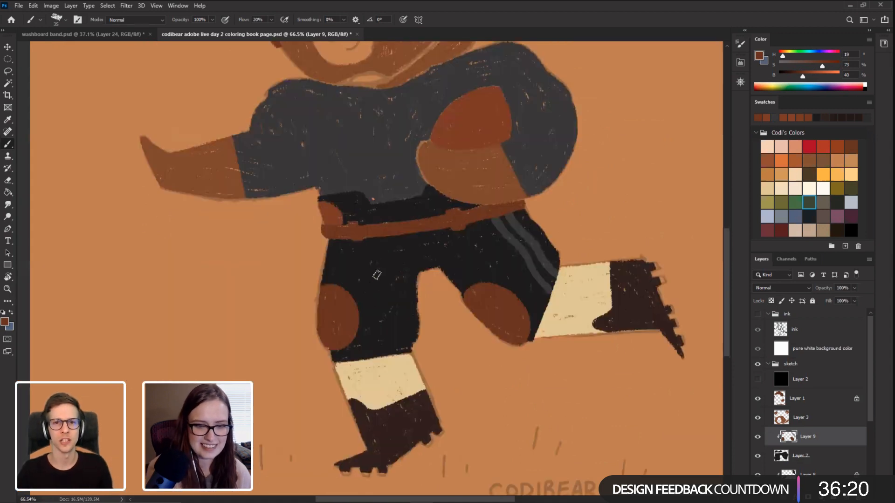
drag(317, 241, 244, 313)
drag(217, 274, 261, 280)
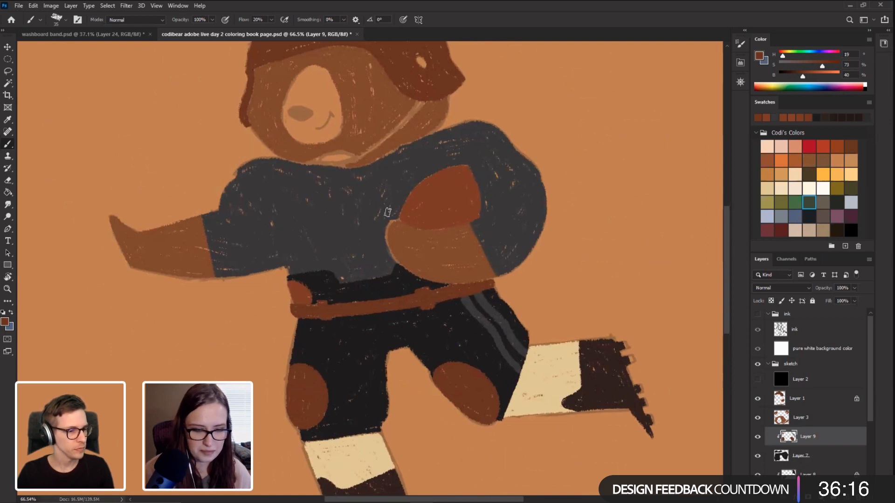
Step: Sample the dark grey of the shorts' side stripes and examine the bear's legs, jersey and head from several angles
alt+click(465, 322)
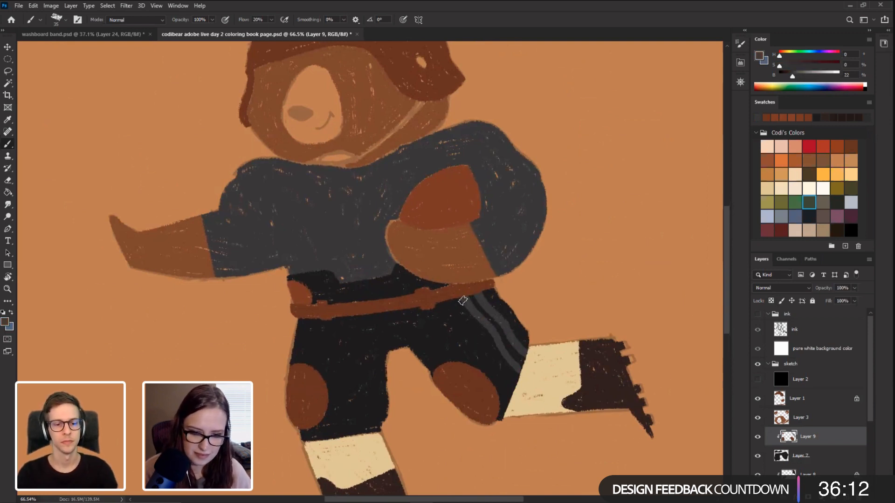
mouse_move(144, 330)
mouse_down()
mouse_move(162, 235)
mouse_move(140, 318)
mouse_move(160, 303)
mouse_move(154, 174)
mouse_move(232, 244)
mouse_move(269, 81)
mouse_up()
key(r)
key(b)
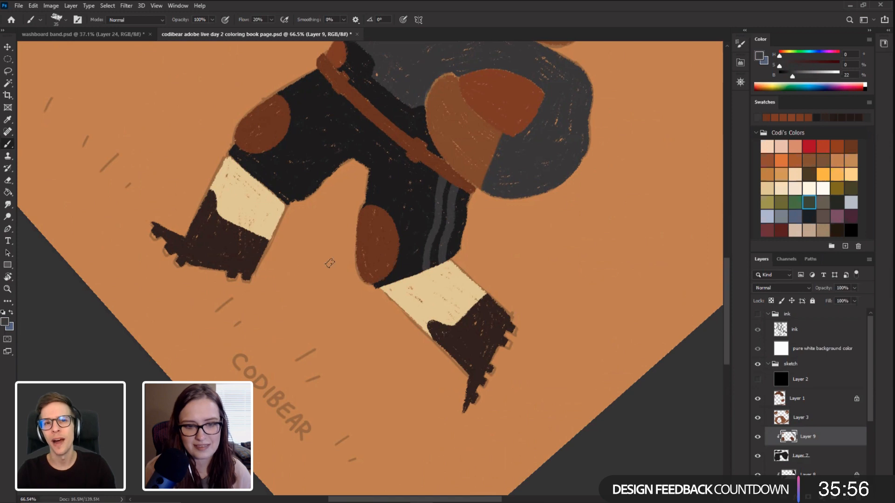
key(Escape)
drag(124, 181, 197, 327)
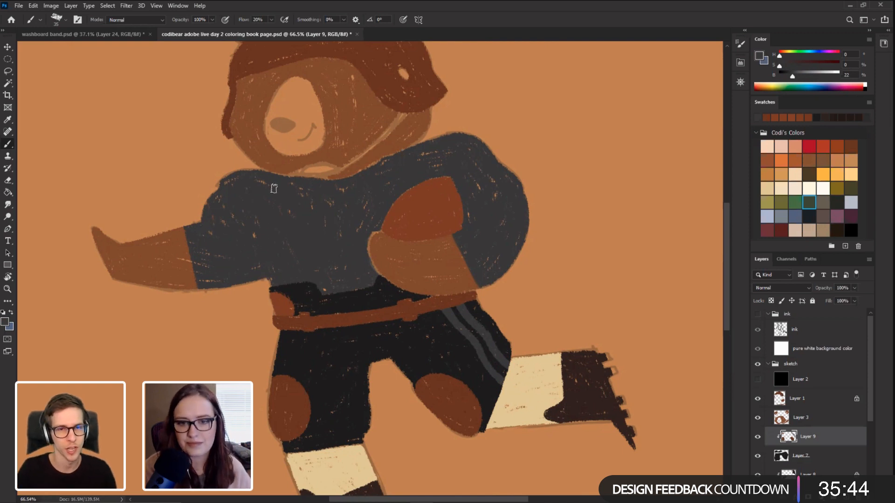
scroll(216, 280, up, 2)
key(r)
drag(181, 325, 155, 313)
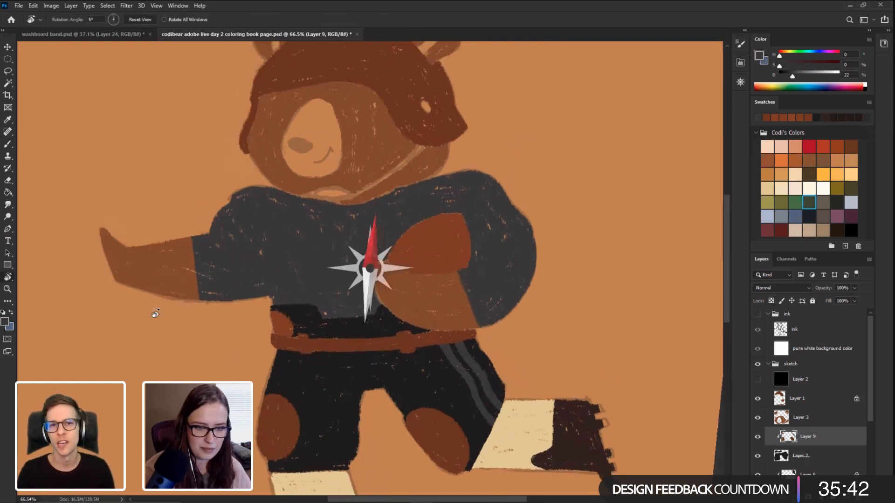
drag(157, 282, 166, 355)
key(b)
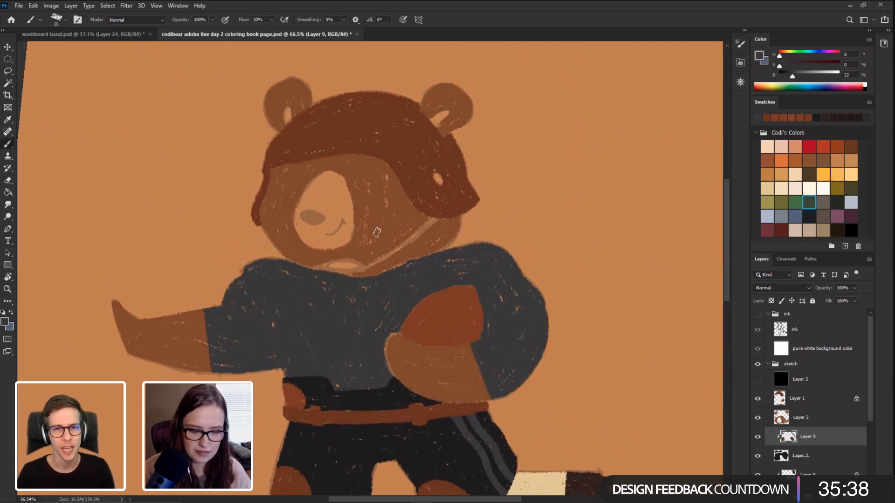
Step: Fill the helmet's ear hole on Layer 3 with the brown sampled from the bear's face
alt+click(399, 220)
click(797, 417)
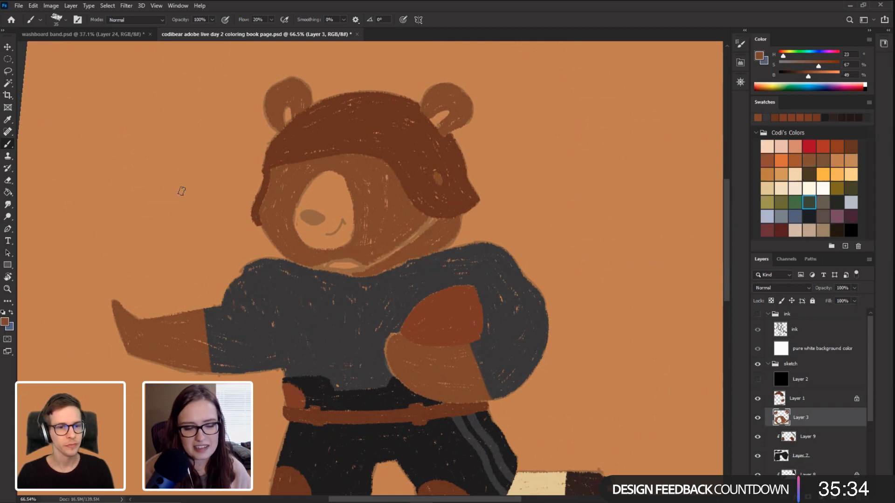
mouse_move(178, 238)
mouse_down()
mouse_move(176, 210)
mouse_move(174, 227)
mouse_up()
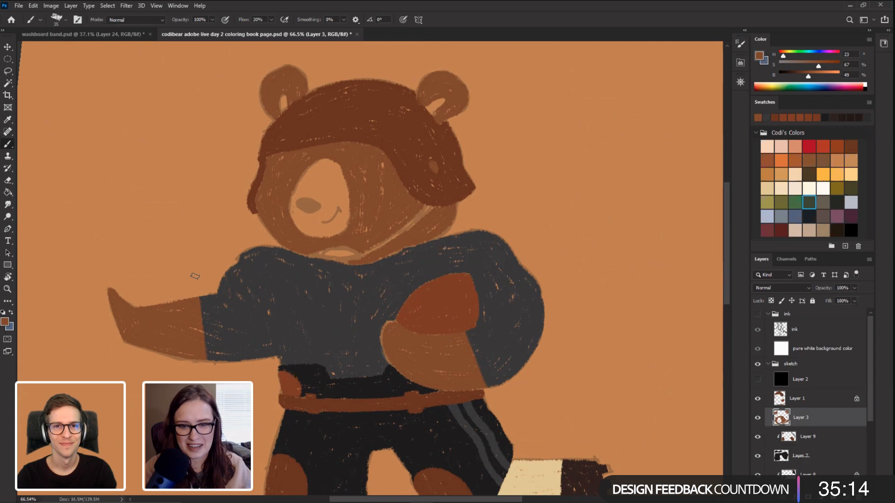
Step: Unlock Layer 1, hide Layer 3, and paint the chin strap and chin guard in the helmet's sampled dark brown
key(r)
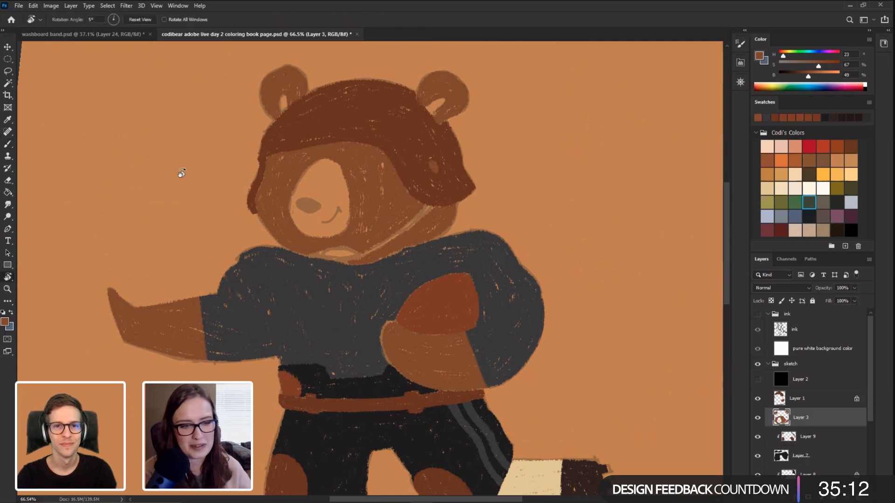
drag(151, 160, 182, 282)
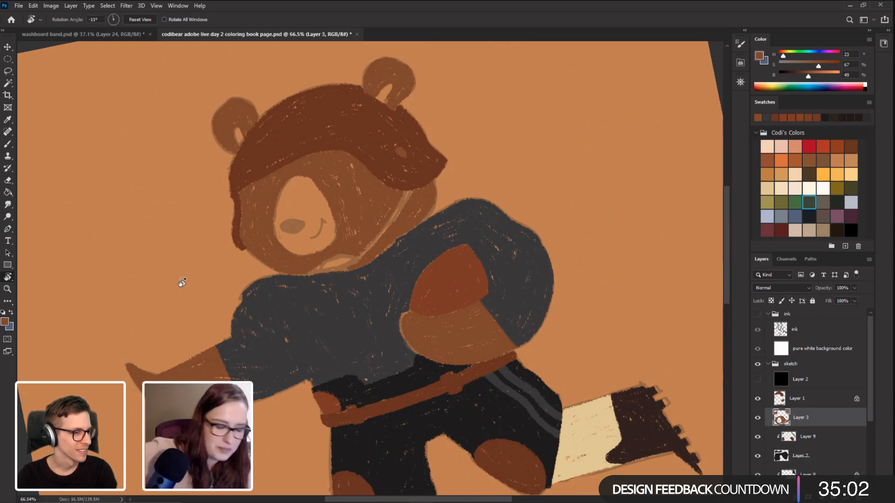
drag(146, 284, 154, 336)
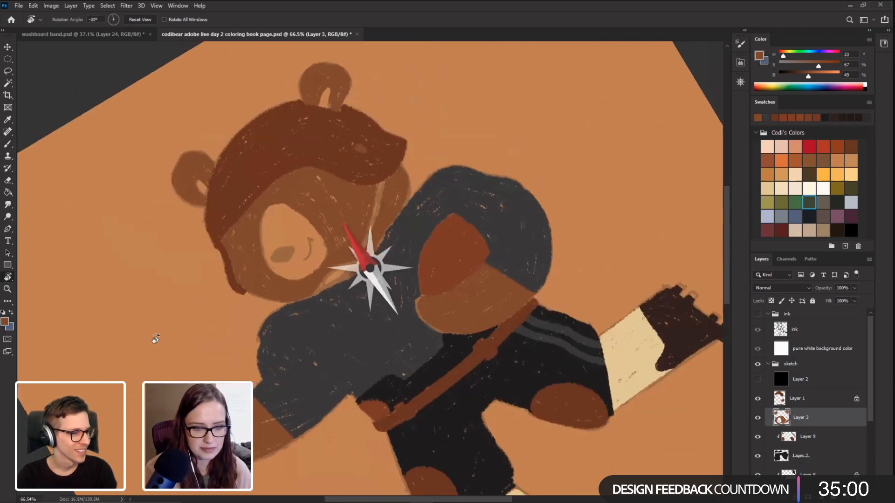
key(b)
alt+click(354, 185)
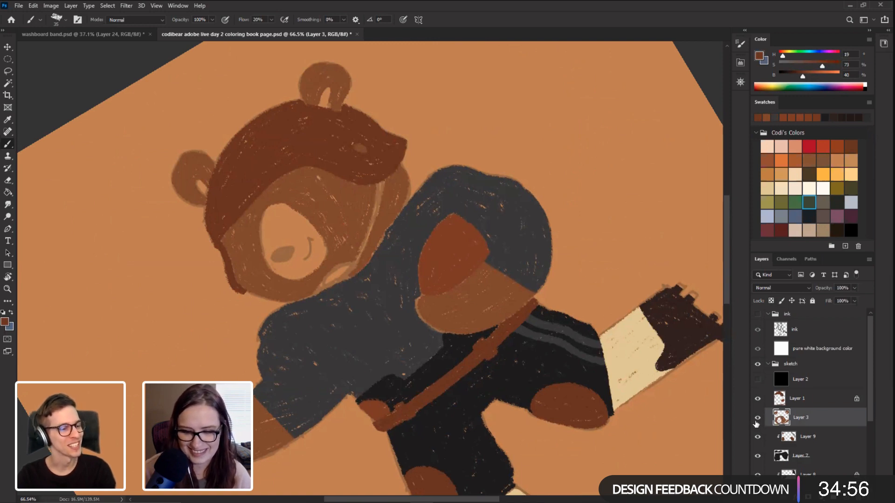
click(772, 401)
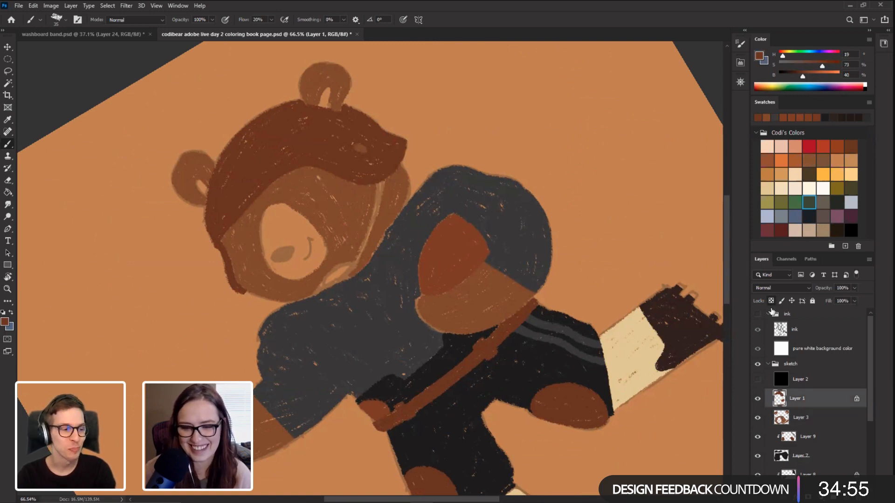
click(757, 417)
mouse_move(353, 267)
mouse_down()
mouse_move(376, 216)
mouse_move(382, 183)
mouse_move(372, 223)
mouse_move(377, 184)
mouse_up()
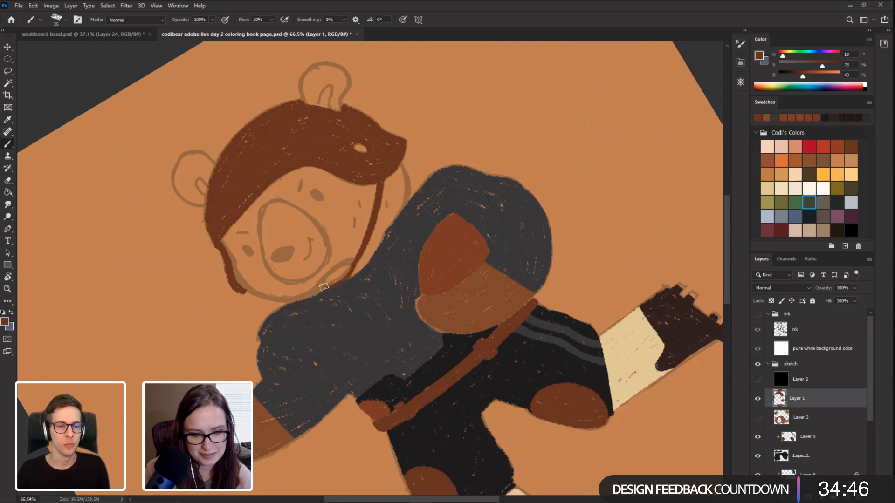
mouse_move(325, 284)
mouse_down()
mouse_move(346, 267)
mouse_move(326, 284)
mouse_move(338, 270)
mouse_up()
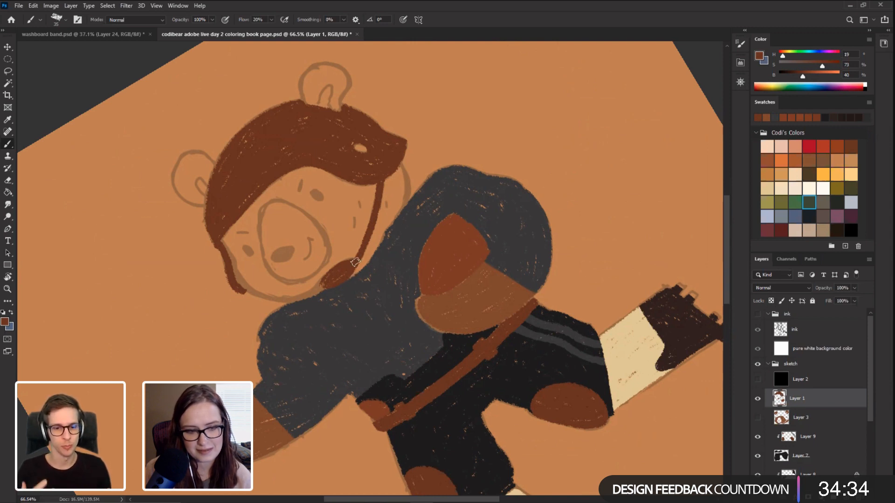
Step: Extend the brown chin guard along the jersey's neckline on Layer 1, and set the brush mode to Clear
key(r)
mouse_move(357, 260)
mouse_down()
mouse_move(164, 150)
mouse_move(300, 65)
mouse_move(353, 60)
mouse_up()
key(b)
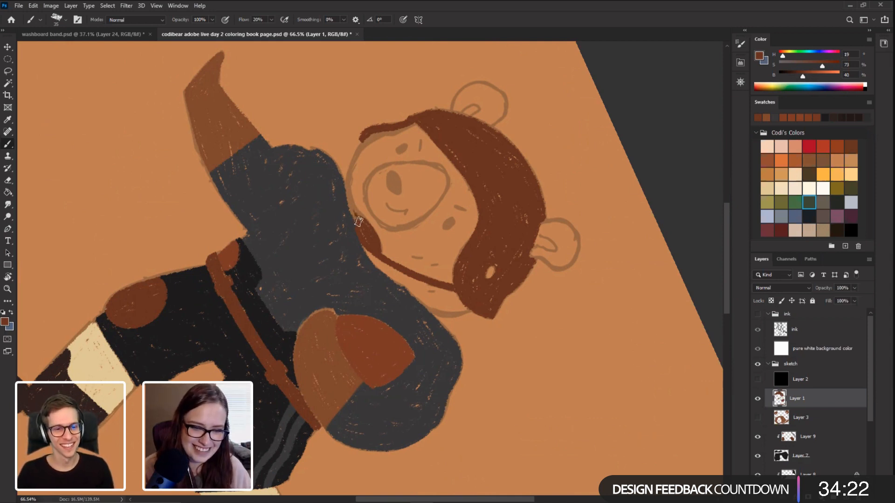
key(r)
drag(96, 187, 139, 246)
mouse_move(142, 240)
mouse_down()
mouse_move(181, 351)
mouse_move(299, 154)
mouse_move(234, 239)
mouse_up()
key(b)
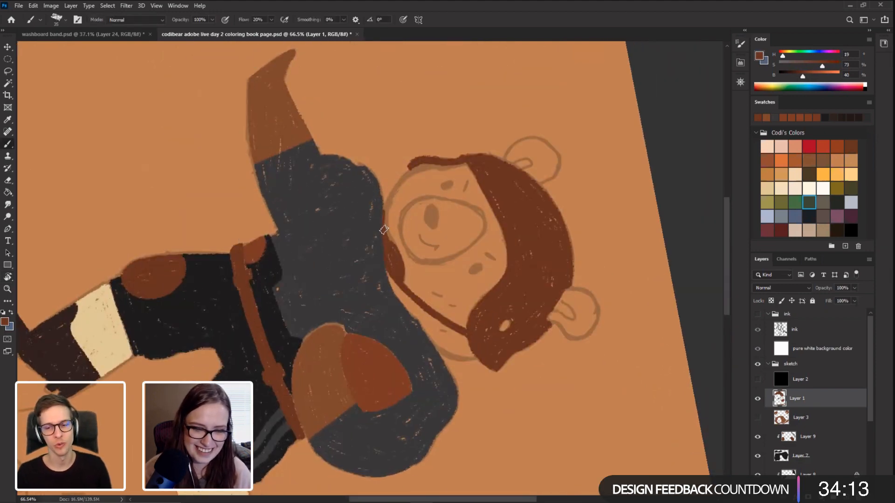
click(127, 20)
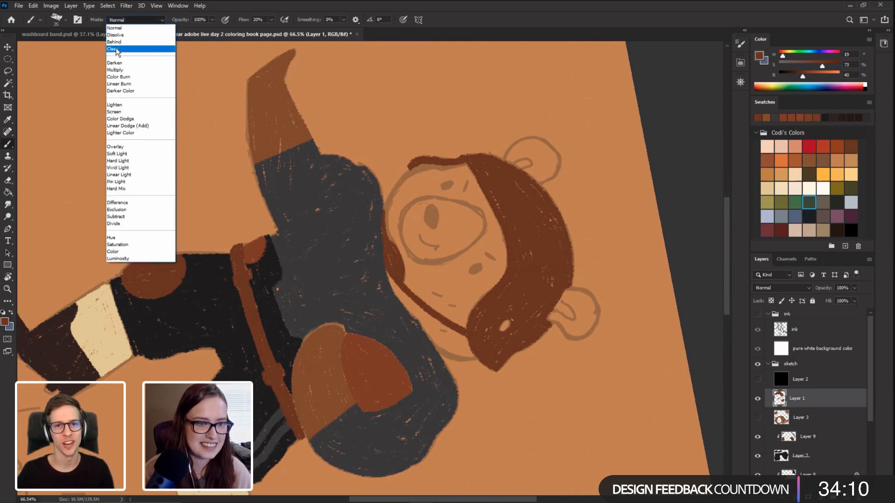
click(112, 49)
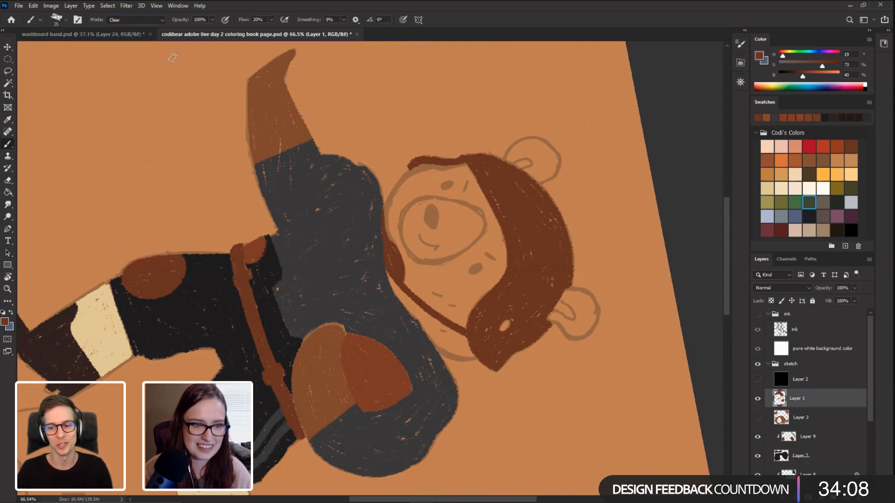
Step: Switch to washboard band.psd and make its sketch layer visible over the animal band illustration
click(88, 33)
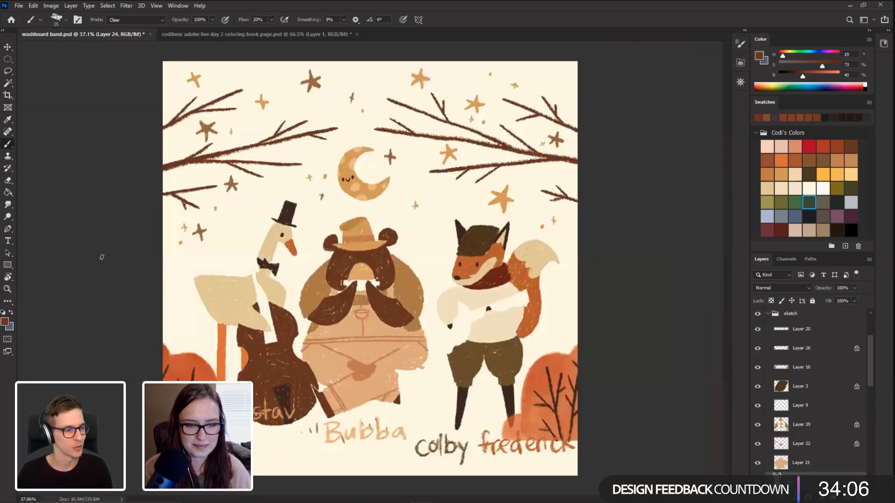
scroll(91, 280, up, 2)
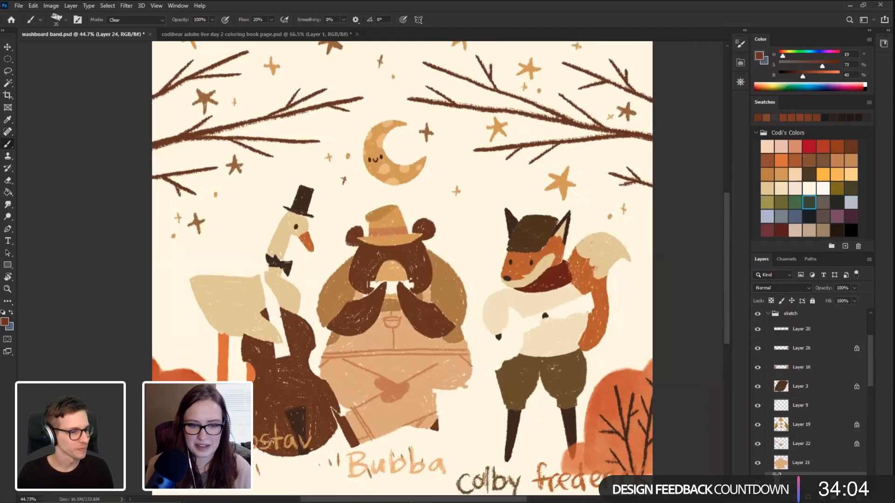
drag(208, 289, 168, 245)
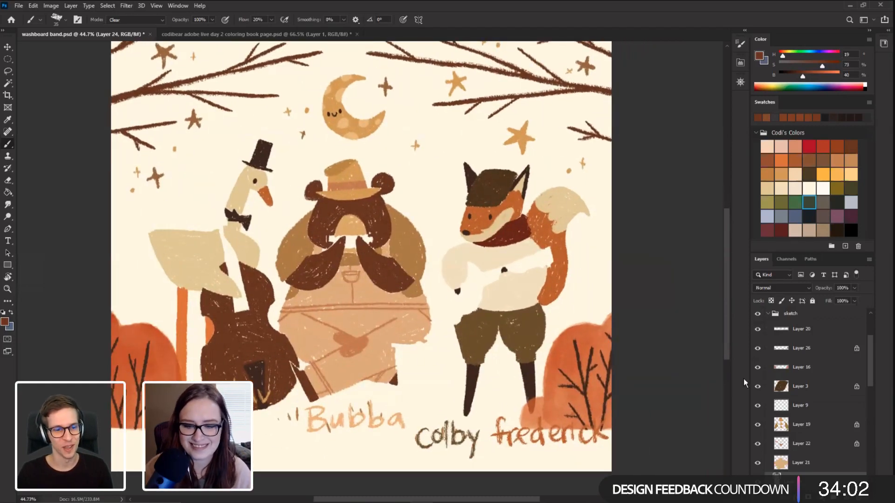
scroll(871, 397, down, 5)
click(757, 425)
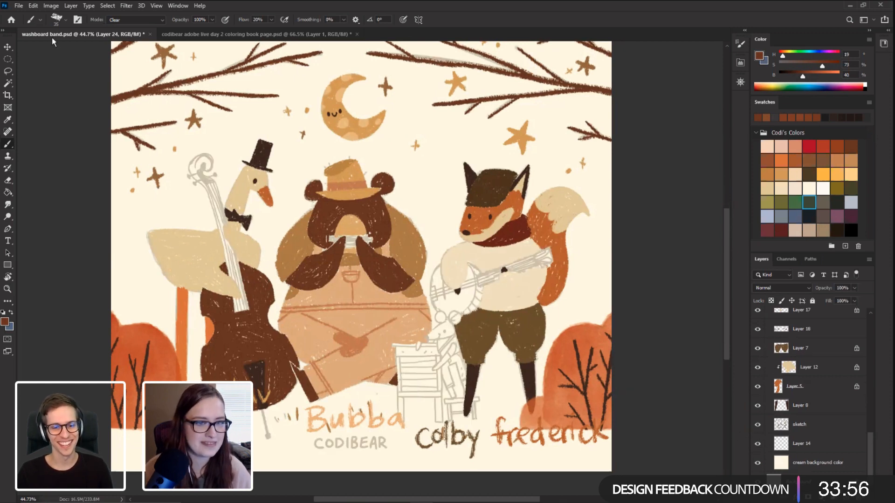
Step: Return to the codibear coloring book page document, straighten the canvas, and show Layer 3 again
click(188, 33)
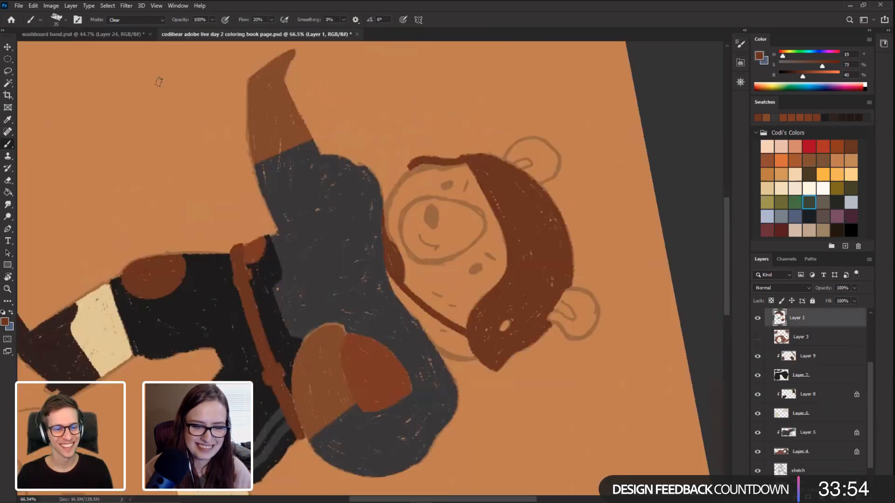
drag(191, 171, 136, 114)
key(r)
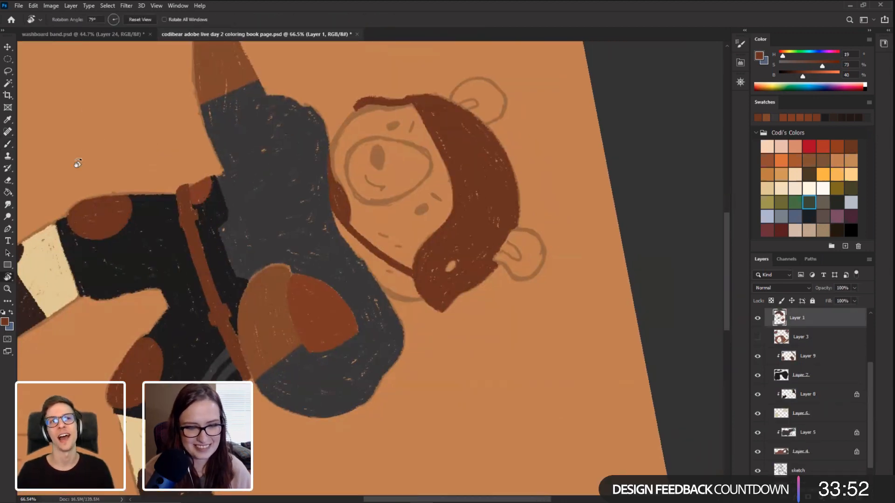
drag(76, 163, 64, 328)
drag(112, 170, 122, 371)
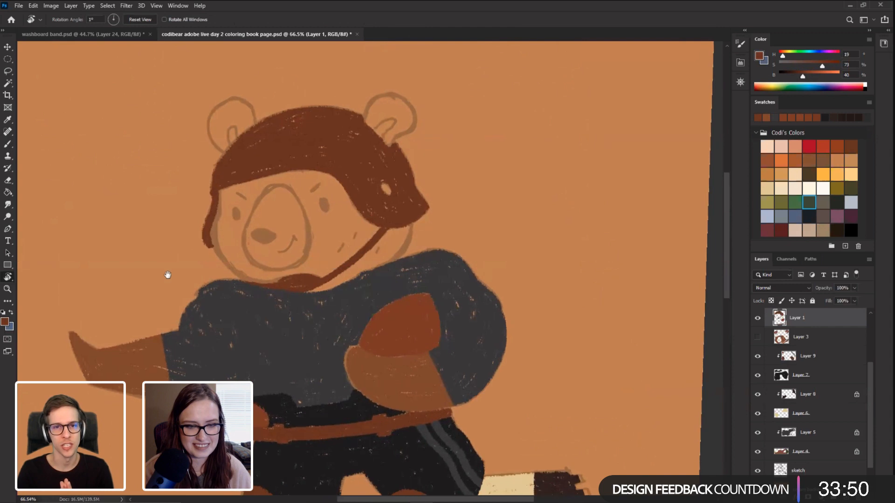
drag(275, 354, 297, 267)
click(757, 337)
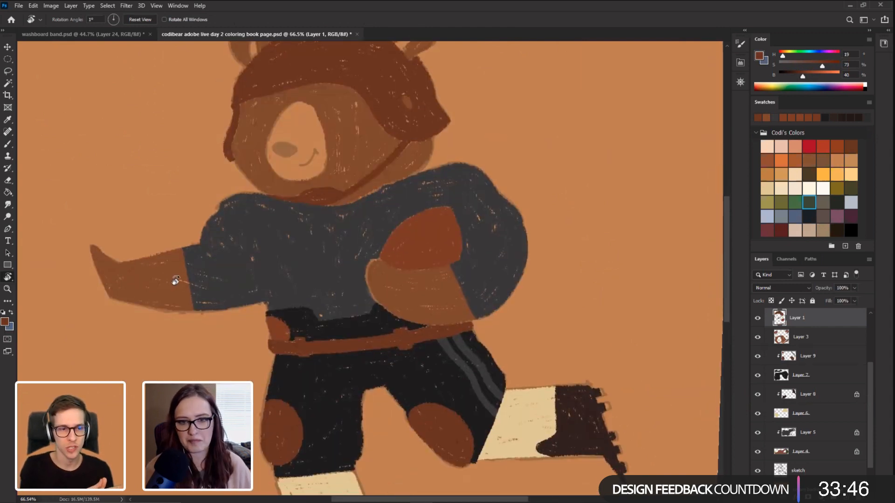
drag(130, 210, 154, 296)
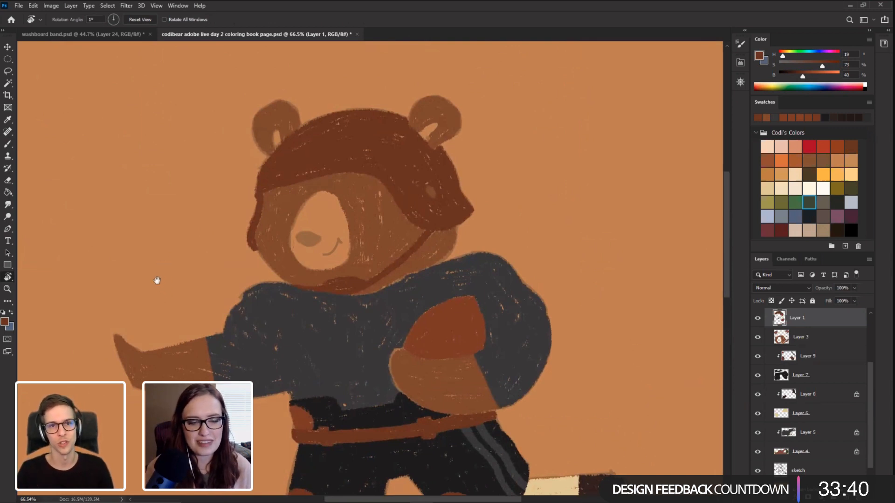
drag(156, 279, 163, 278)
key(b)
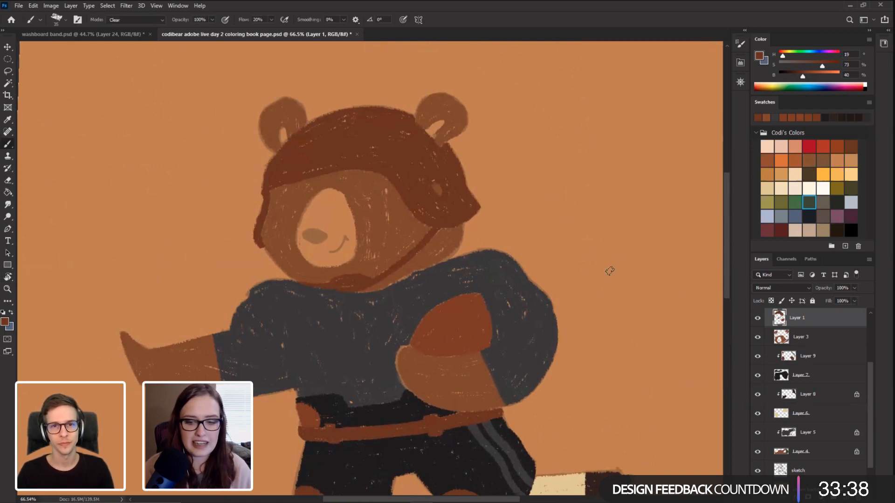
drag(868, 371, 869, 325)
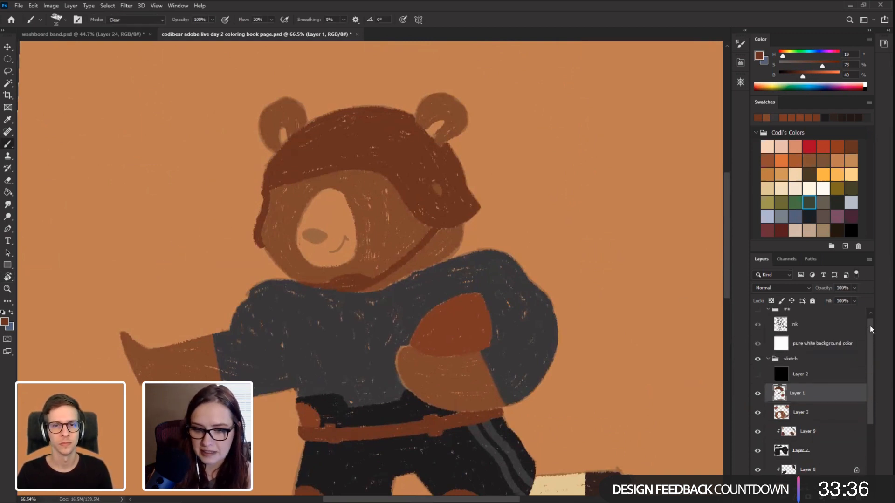
click(767, 190)
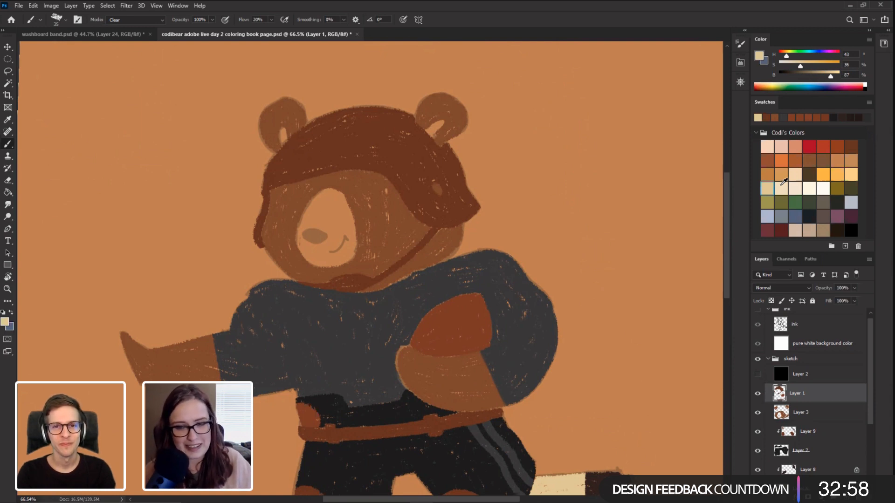
drag(156, 271, 149, 236)
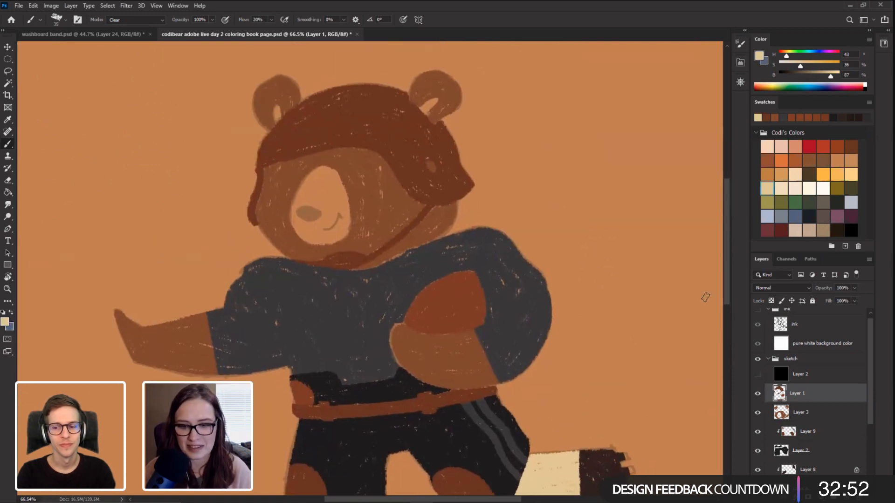
mouse_move(726, 297)
mouse_down()
mouse_move(725, 313)
mouse_move(726, 295)
mouse_up()
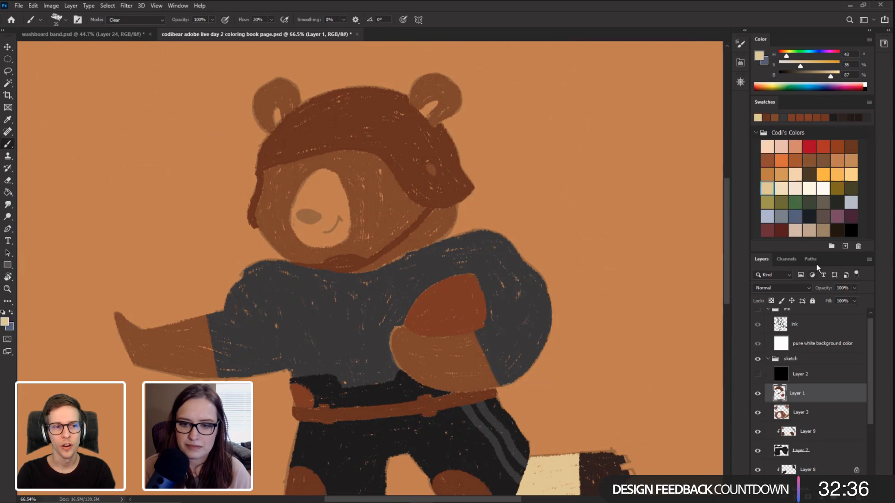
Step: Add a new layer above Layer 3 and paint one side of the bear's muzzle in golden tan, using Normal brush mode
click(781, 174)
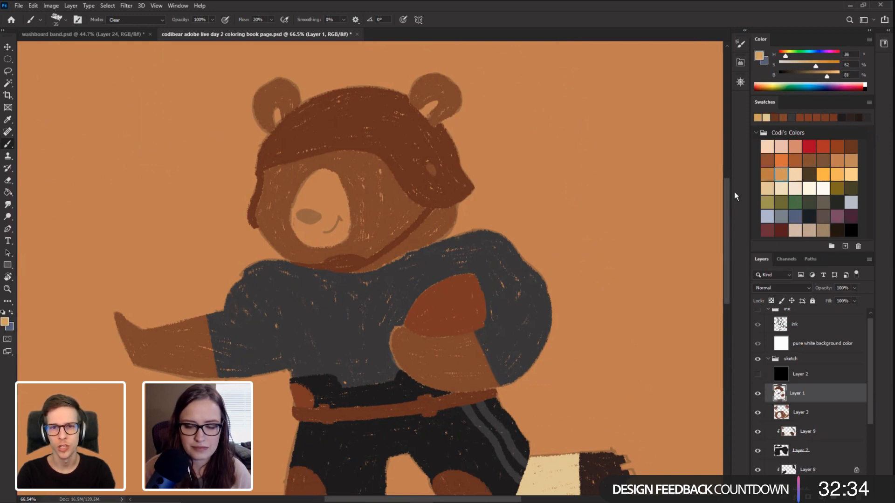
click(801, 413)
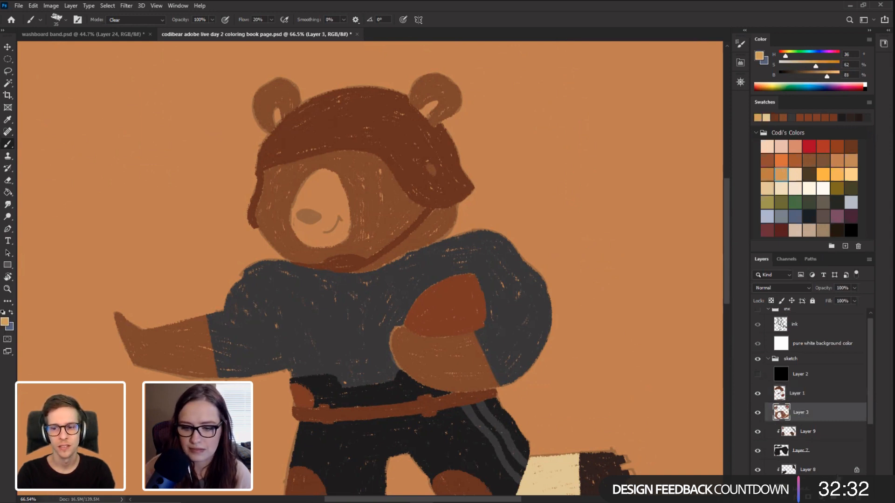
click(844, 497)
key(r)
mouse_move(179, 186)
mouse_down()
mouse_move(176, 242)
mouse_move(205, 245)
mouse_up()
key(b)
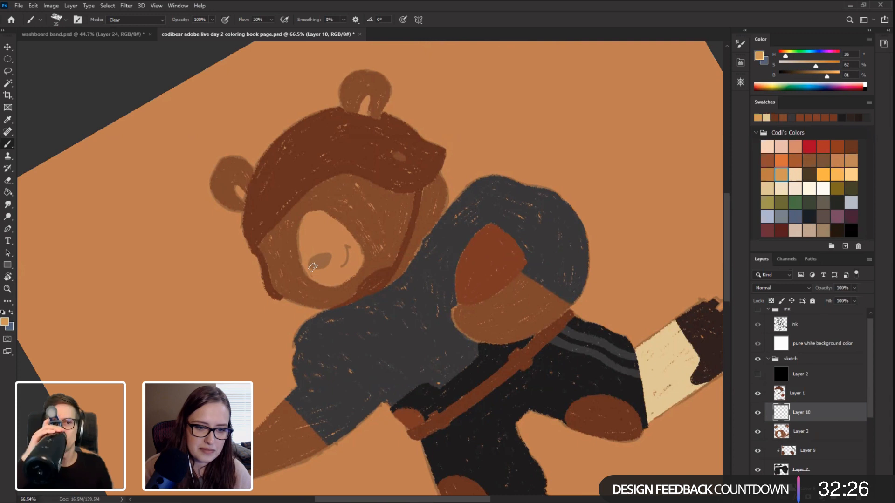
click(117, 21)
click(115, 27)
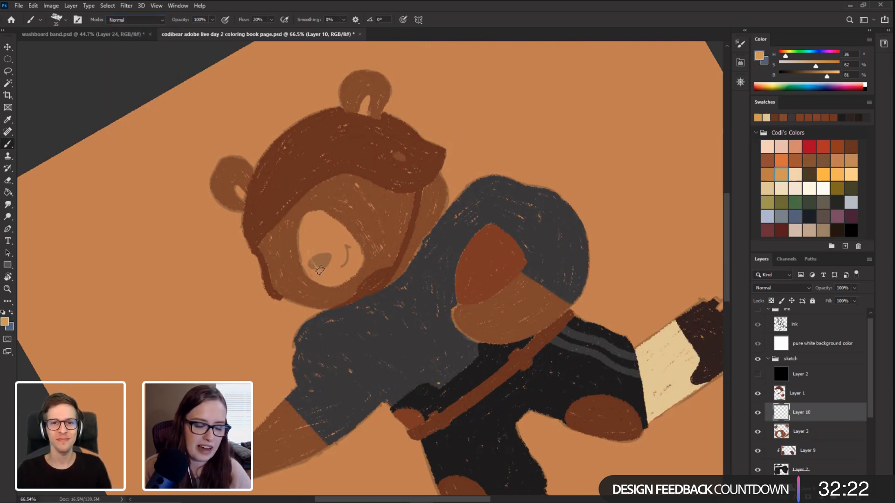
mouse_move(307, 243)
mouse_down()
mouse_move(320, 270)
mouse_move(300, 247)
mouse_move(321, 272)
mouse_up()
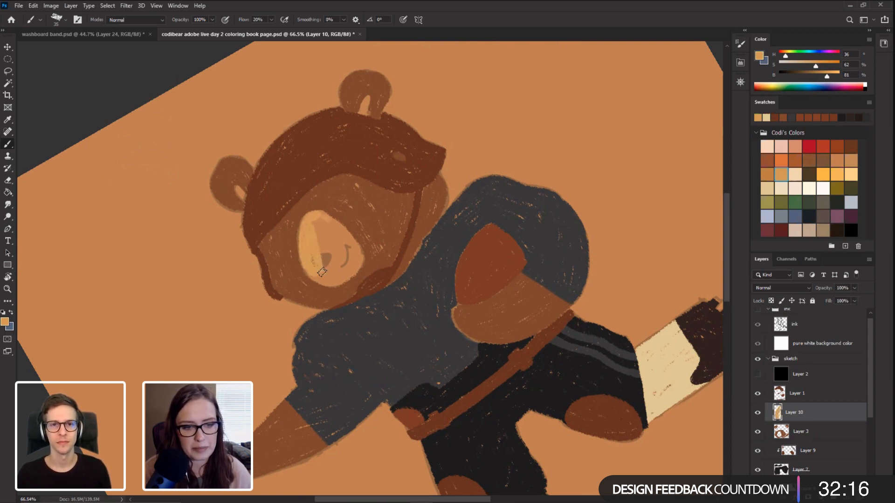
Step: Lock Layer 10's transparent pixels and recolour the painted muzzle patch with the light yellow swatch and a larger brush
key(r)
drag(284, 326, 249, 274)
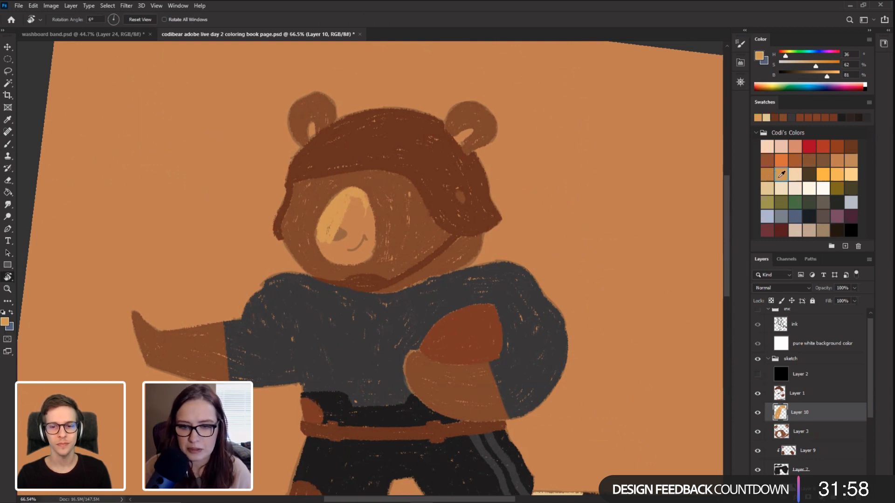
click(850, 175)
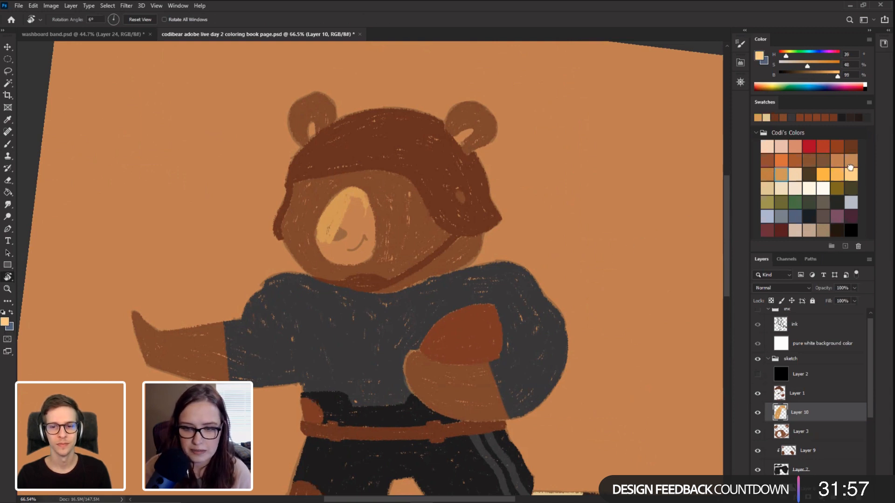
click(757, 413)
click(757, 413)
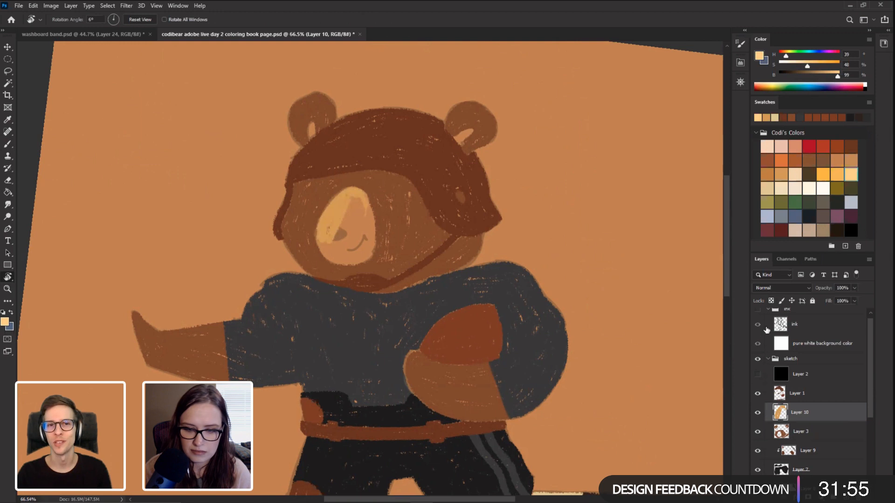
click(771, 300)
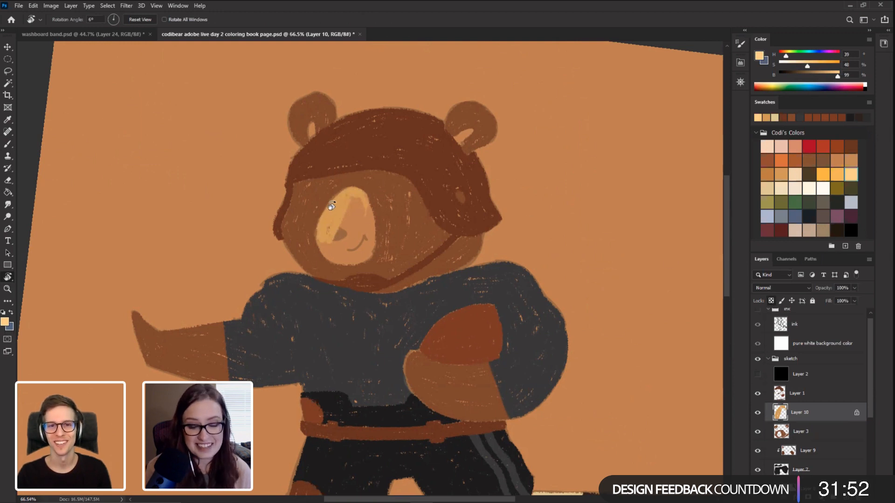
drag(201, 190, 196, 256)
key(b)
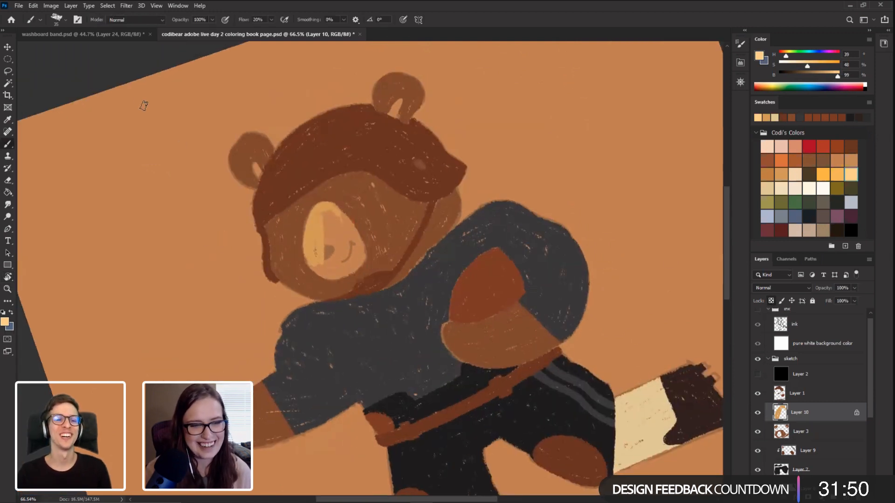
key(bracketright)
key(bracketright)
key(bracketright)
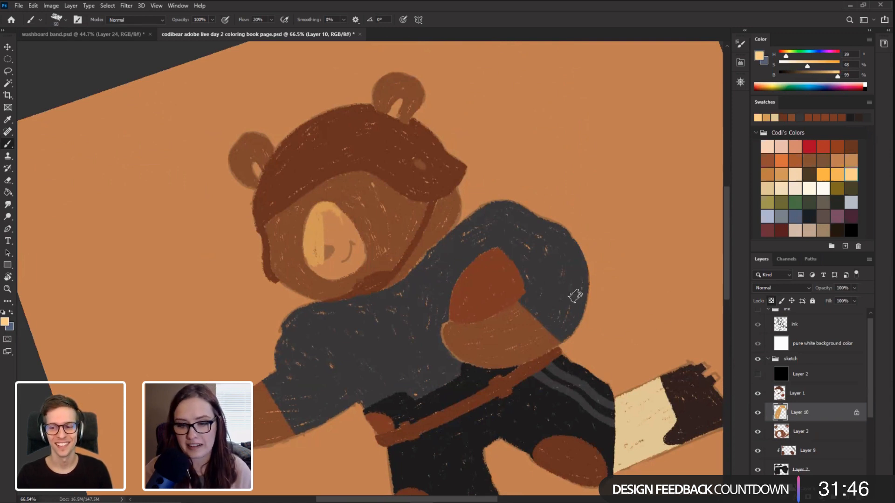
mouse_move(322, 261)
mouse_down()
mouse_move(314, 212)
mouse_move(311, 264)
mouse_move(329, 246)
mouse_up()
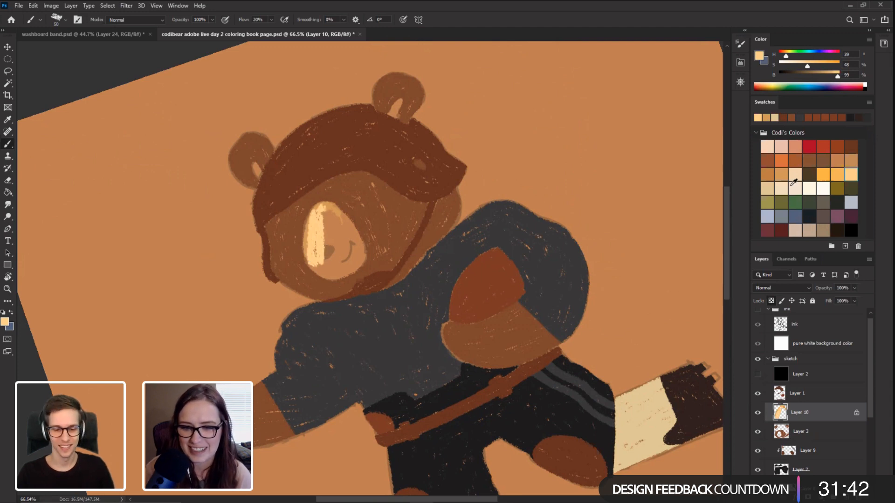
Step: Repaint the muzzle patch on Layer 10 with the golden tan swatch, keeping its transparent pixels locked
click(781, 175)
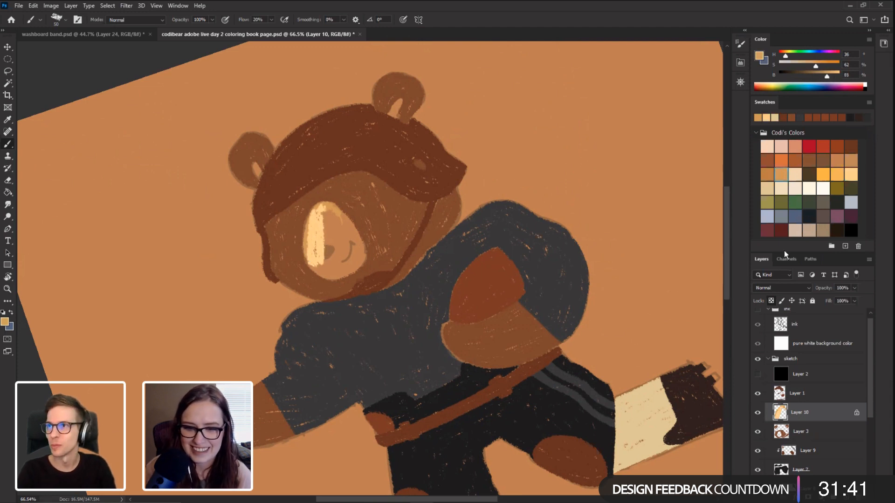
click(770, 301)
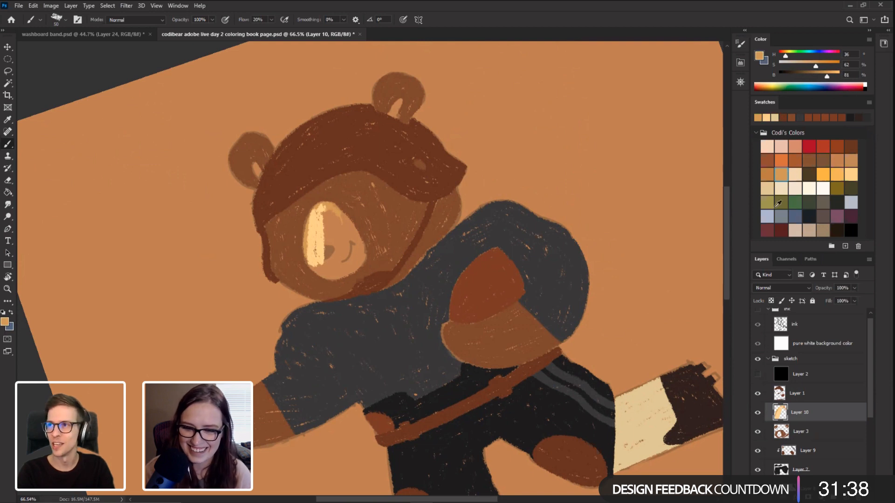
click(770, 301)
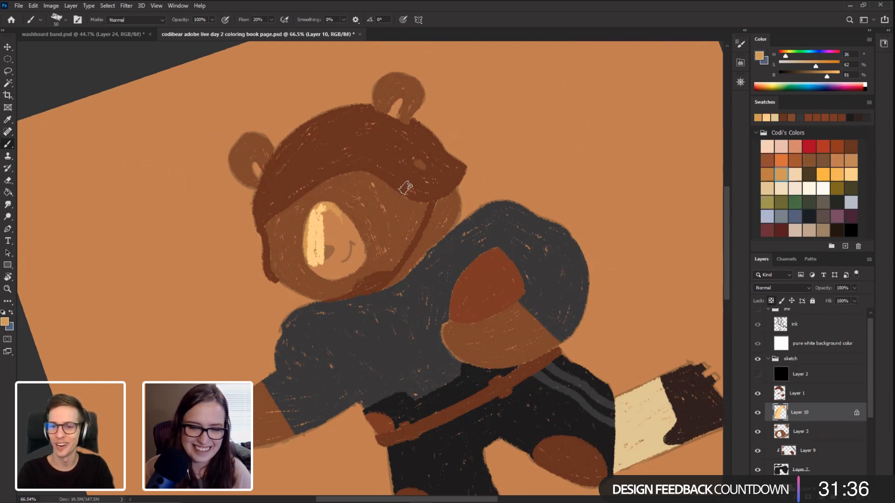
mouse_move(345, 224)
mouse_down()
mouse_move(321, 261)
mouse_move(327, 256)
mouse_up()
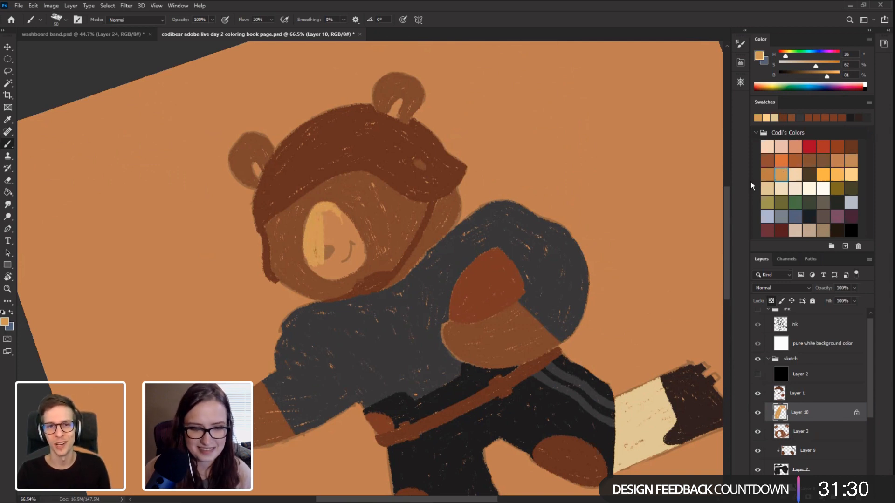
Step: Sample the face brown, adjust it to hue 34, saturation 62, brightness 82, and recolour the muzzle patch with it
alt+click(397, 212)
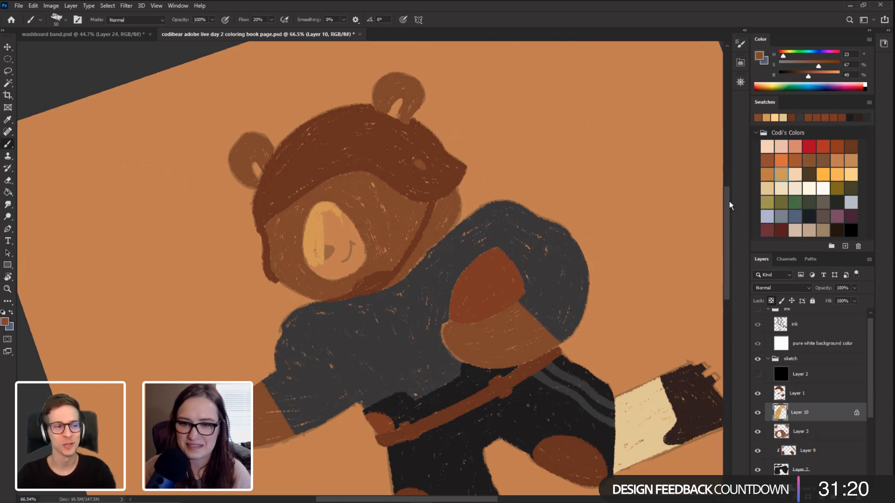
drag(784, 55, 816, 75)
drag(815, 75, 818, 75)
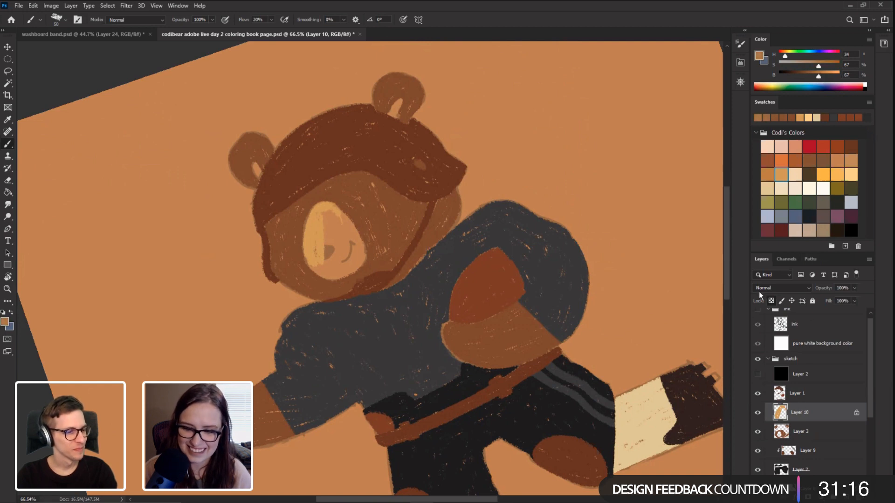
mouse_move(339, 256)
mouse_down()
mouse_move(321, 233)
mouse_move(336, 266)
mouse_up()
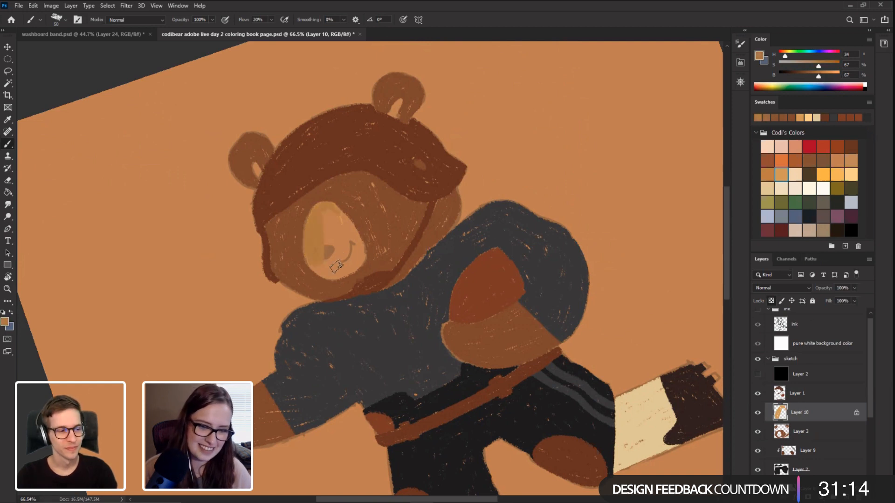
click(757, 117)
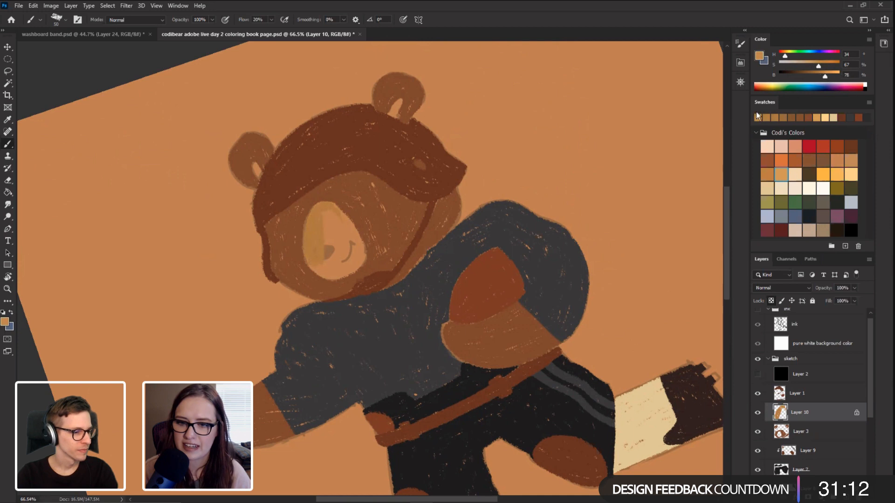
mouse_move(312, 263)
mouse_down()
mouse_move(328, 208)
mouse_move(306, 240)
mouse_up()
click(827, 76)
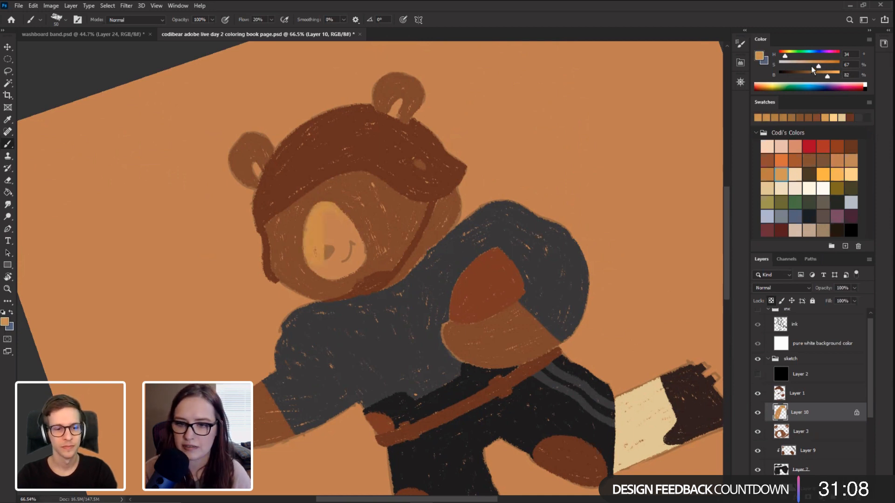
click(815, 66)
drag(318, 210, 322, 264)
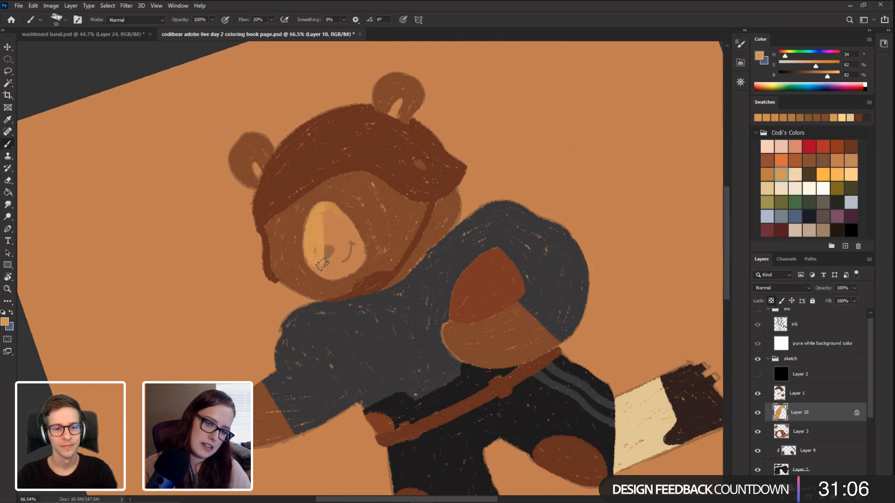
Step: Unlock Layer 10's transparent pixels and fill the rest of the muzzle with the golden tan, covering the sketched nose and mouth
key(Escape)
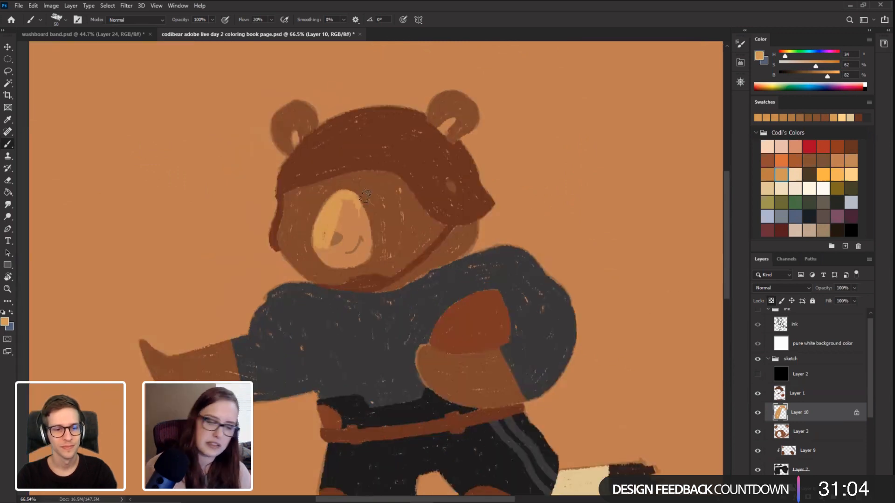
drag(249, 265, 271, 218)
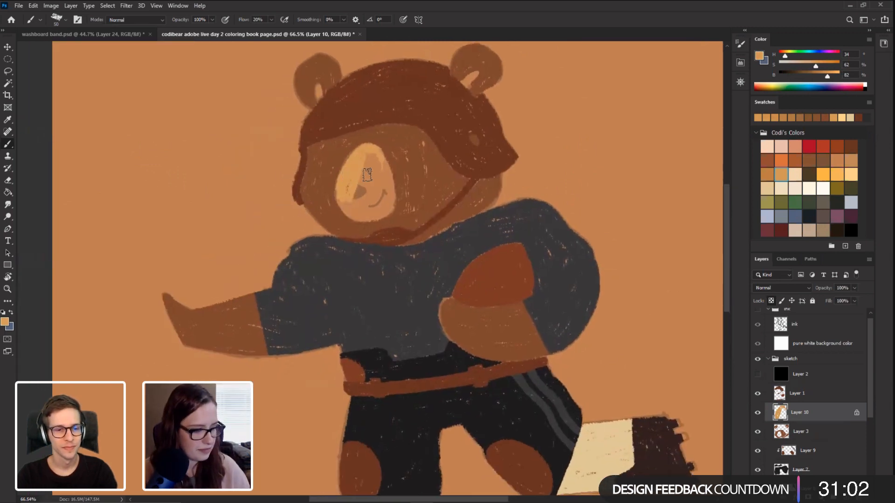
click(771, 301)
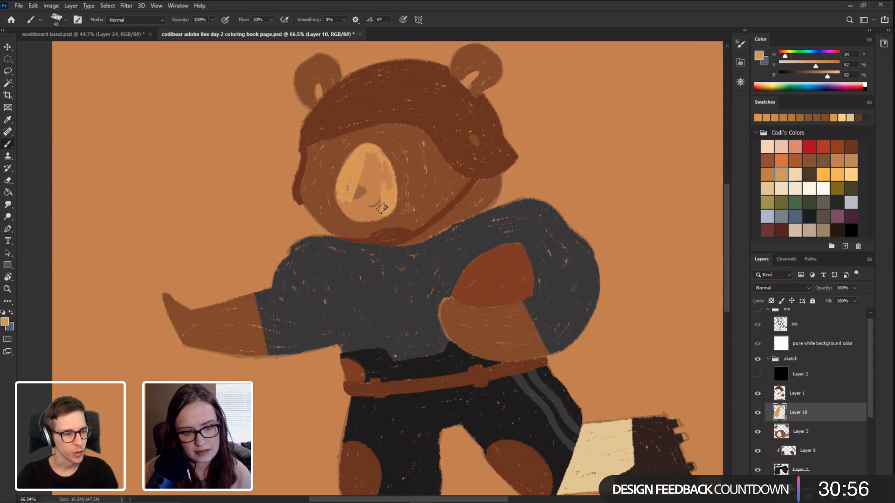
mouse_move(382, 209)
mouse_down()
mouse_move(379, 160)
mouse_move(374, 201)
mouse_move(357, 195)
mouse_move(359, 204)
mouse_up()
key(r)
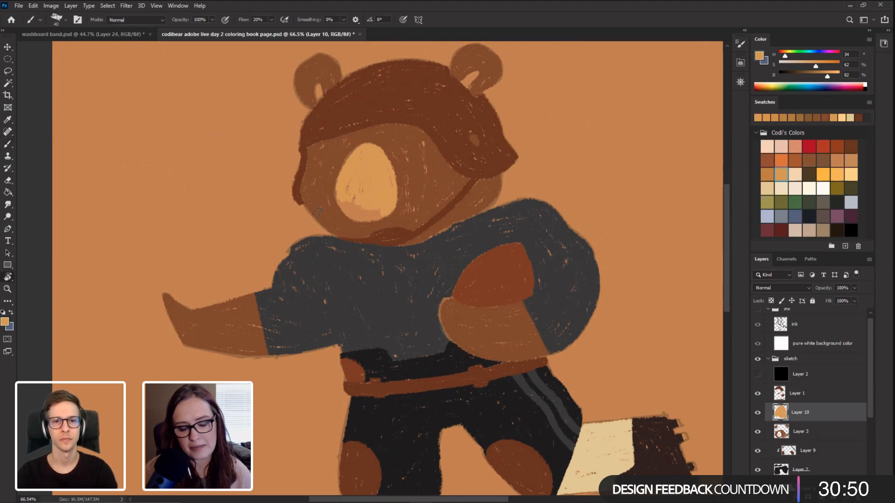
mouse_move(236, 233)
mouse_down()
mouse_move(281, 142)
mouse_move(363, 135)
mouse_up()
drag(277, 177, 242, 193)
key(b)
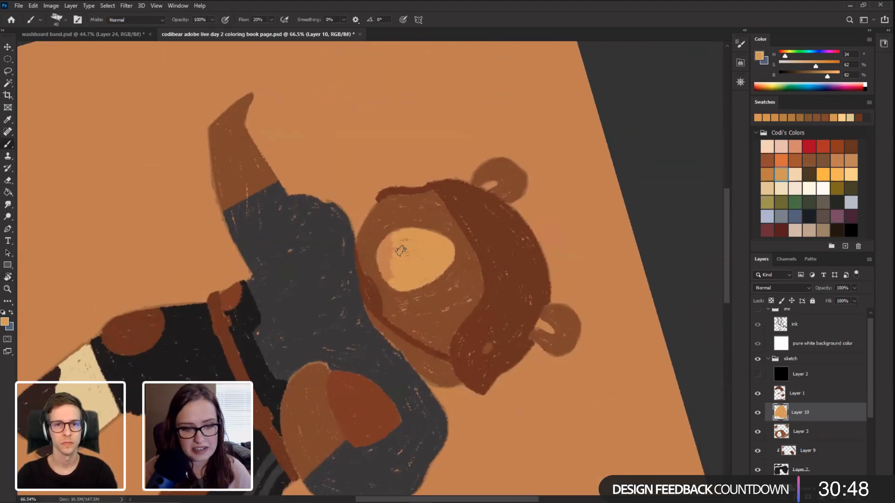
mouse_move(381, 275)
mouse_down()
mouse_move(388, 240)
mouse_move(220, 266)
mouse_move(242, 301)
mouse_move(237, 306)
mouse_up()
Step: Paint the inner areas of both bear ears golden tan on Layer 10
key(r)
key(b)
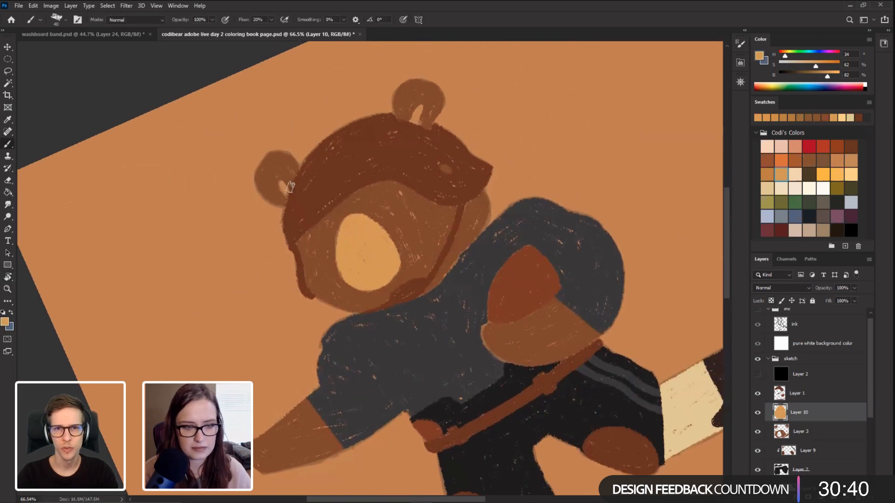
drag(289, 189, 286, 200)
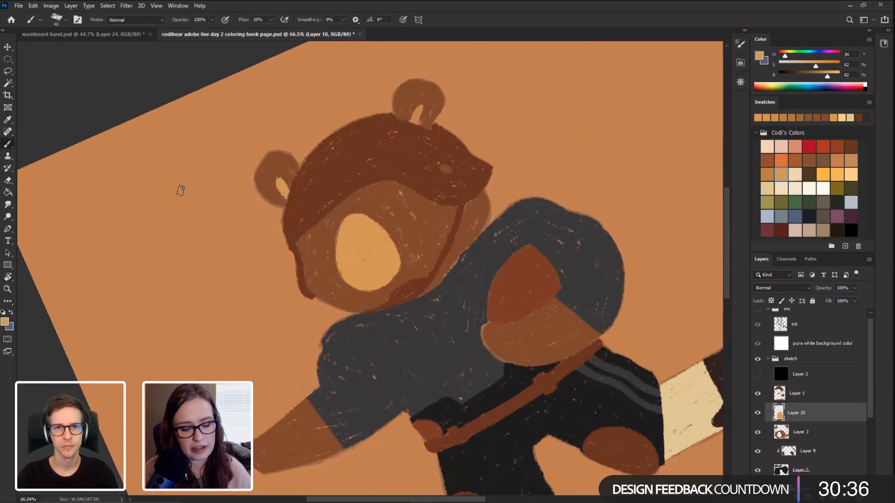
key(r)
drag(180, 240, 224, 367)
key(space)
drag(164, 231, 171, 288)
key(b)
drag(306, 179, 312, 188)
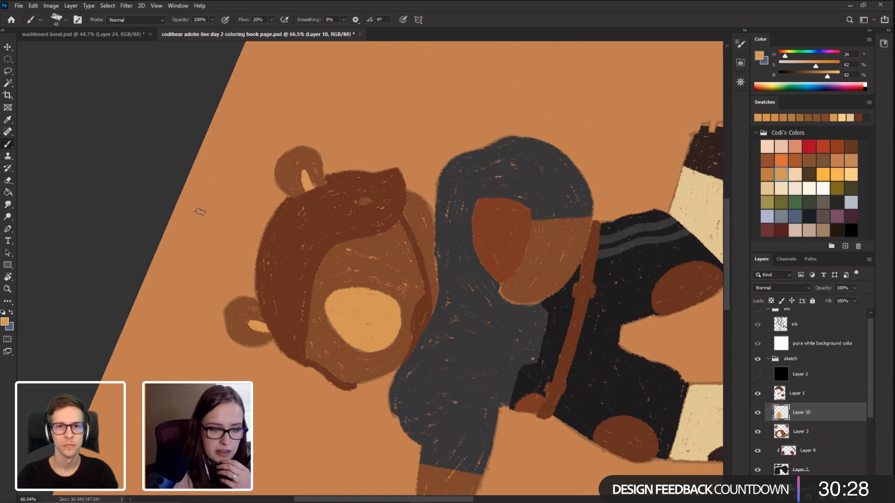
Step: Straighten the canvas, toggle Layer 10 off and on to compare the golden tan areas, and hide the sketch layer
key(Escape)
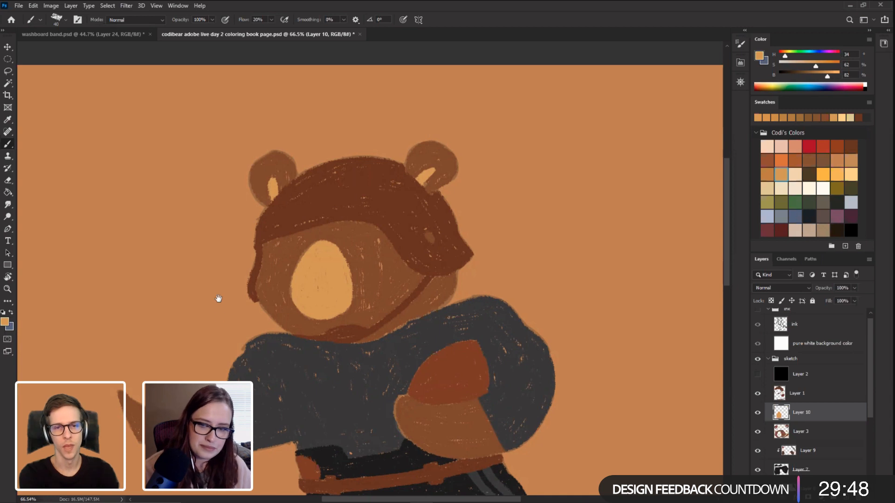
drag(217, 298, 218, 261)
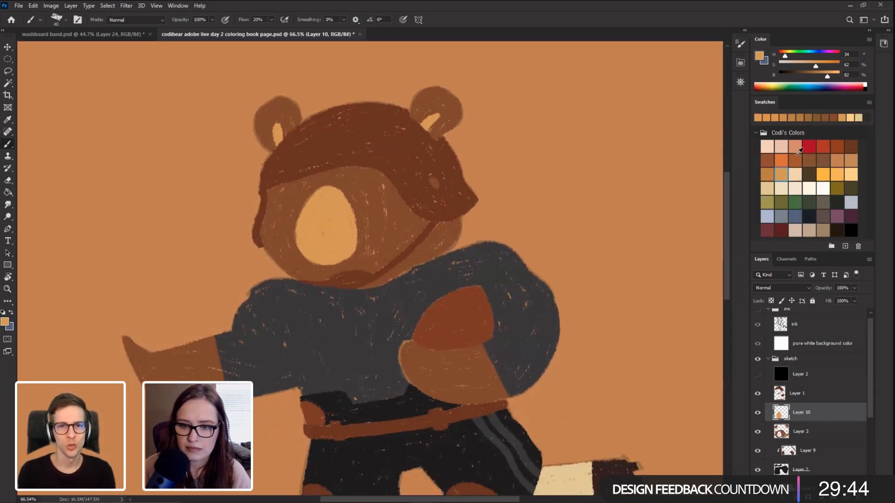
click(757, 413)
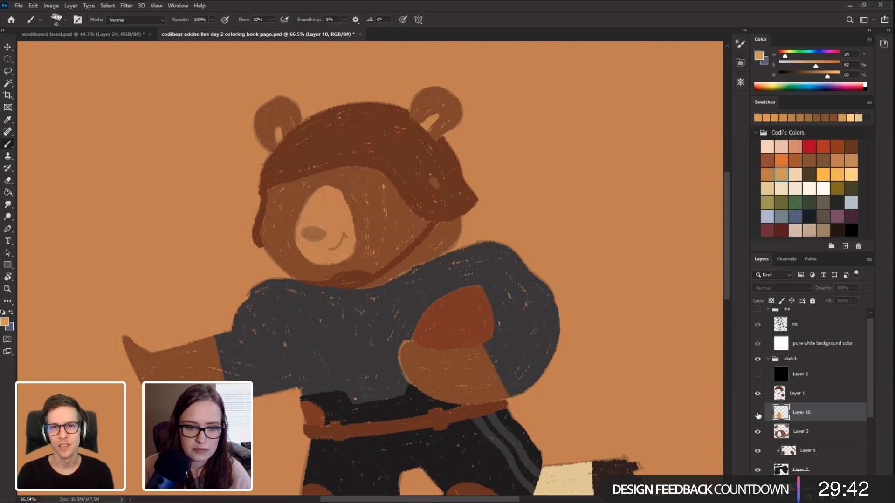
click(757, 413)
scroll(870, 411, down, 3)
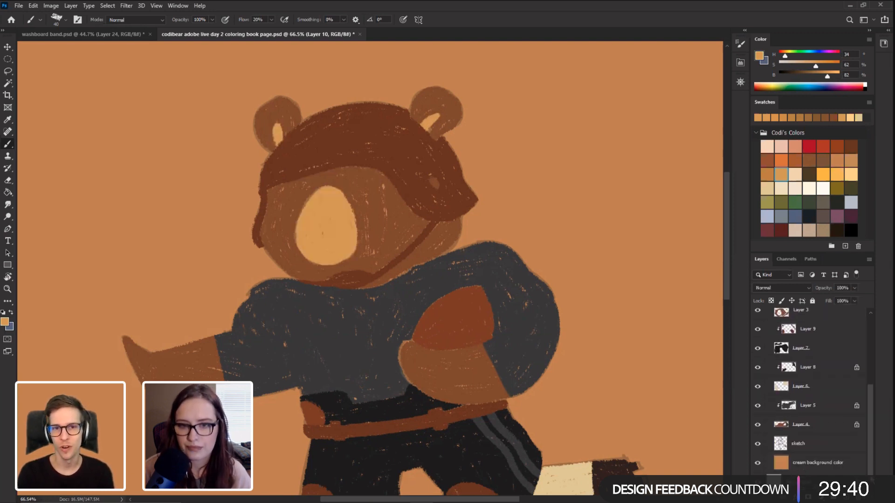
click(757, 445)
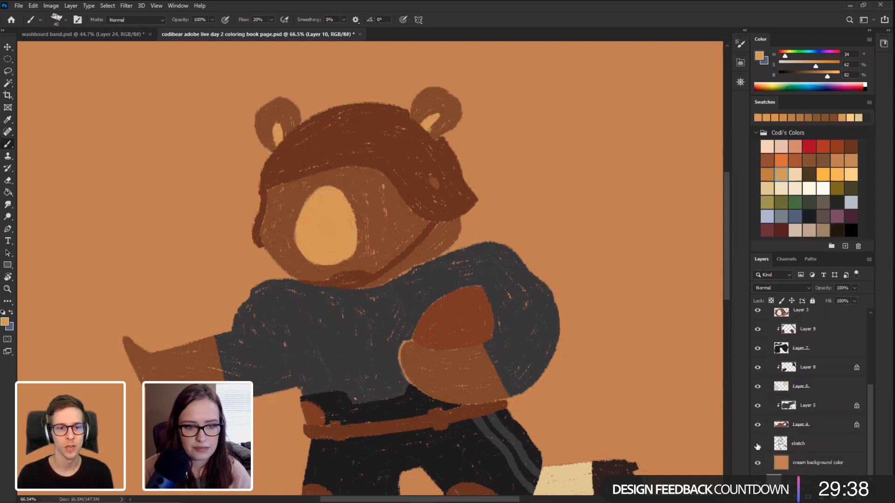
Step: Set the hue to 26 and try repainting the muzzle and inner ears on Layer 10 with the redder orange using a larger brush
mouse_move(183, 328)
mouse_down()
mouse_move(188, 224)
mouse_move(187, 326)
mouse_up()
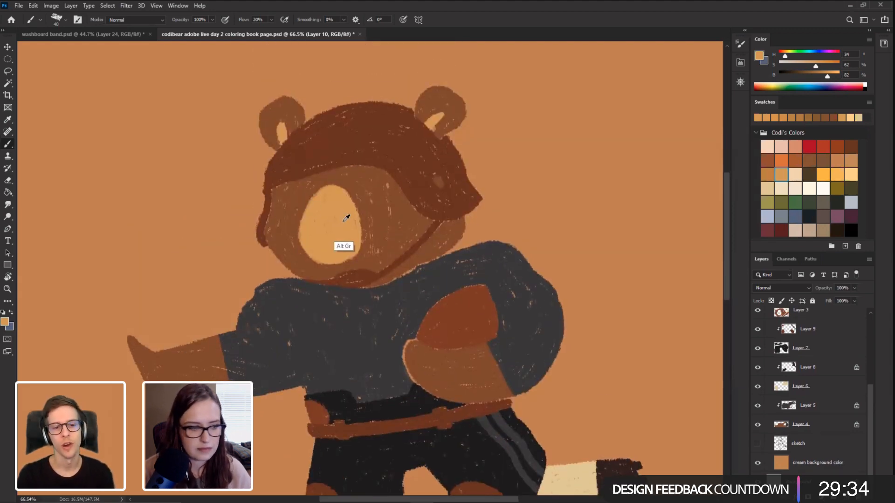
click(783, 56)
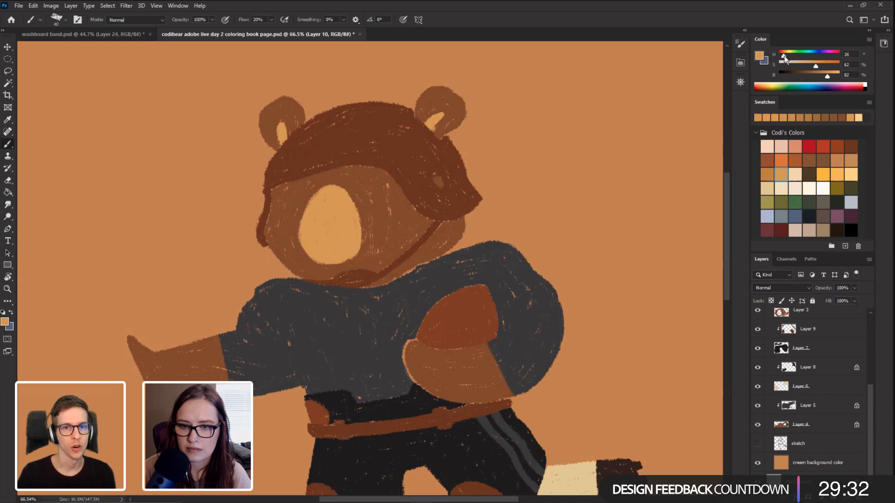
scroll(861, 381, up, 5)
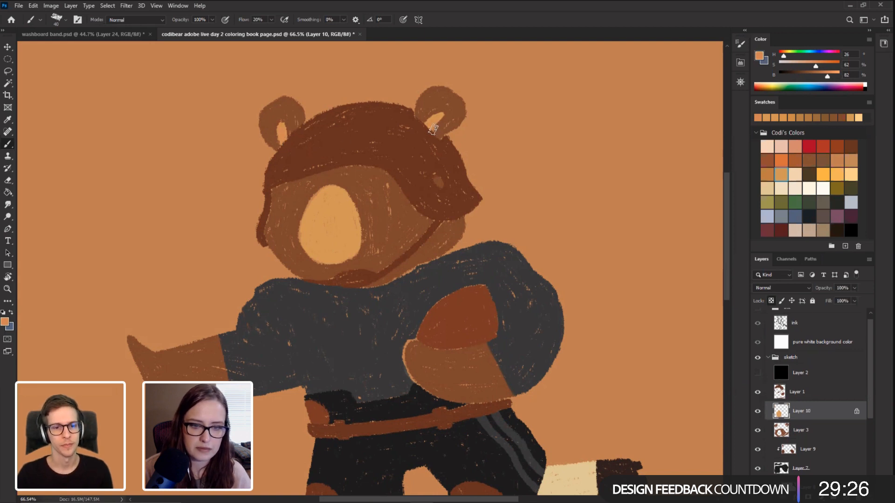
key(bracketright)
key(bracketright)
key(bracketright)
mouse_move(330, 261)
mouse_down()
mouse_move(309, 224)
mouse_move(343, 251)
mouse_move(345, 209)
mouse_move(360, 262)
mouse_up()
Step: Sample the background orange and repaint the muzzle and inner ears on Layer 10 to match it
alt+click(201, 258)
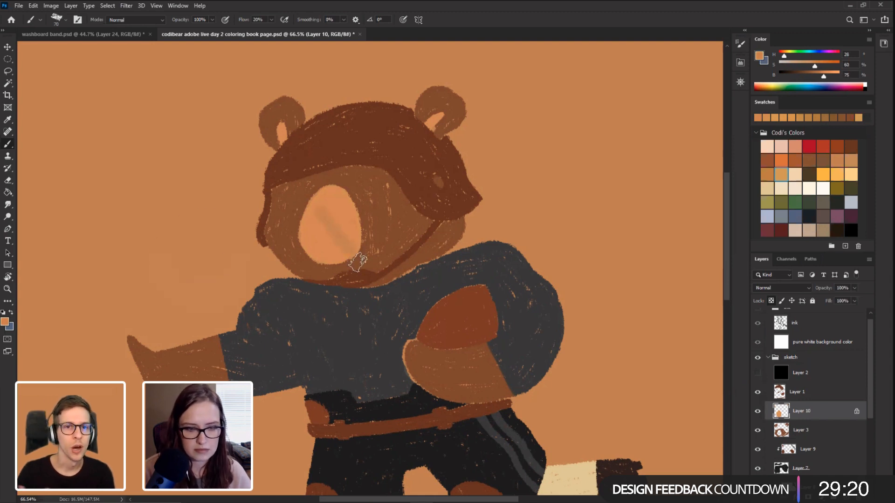
mouse_move(310, 222)
mouse_down()
mouse_move(342, 259)
mouse_move(355, 256)
mouse_move(343, 196)
mouse_up()
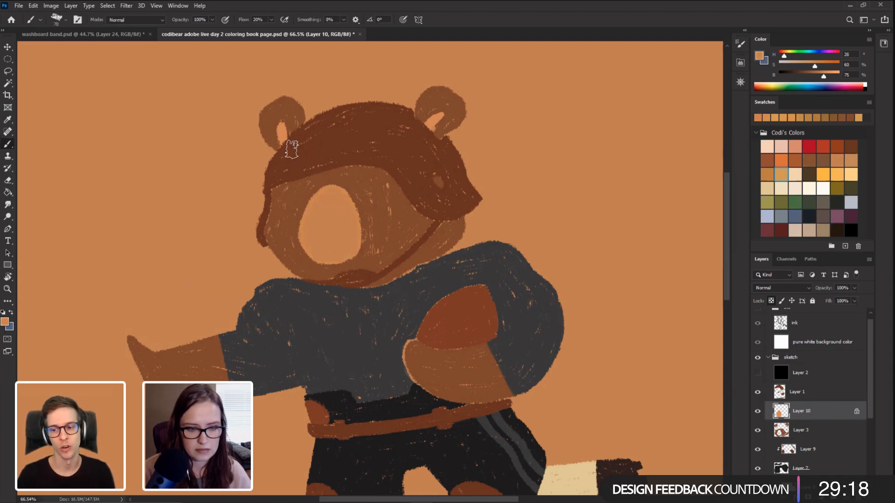
alt+click(174, 200)
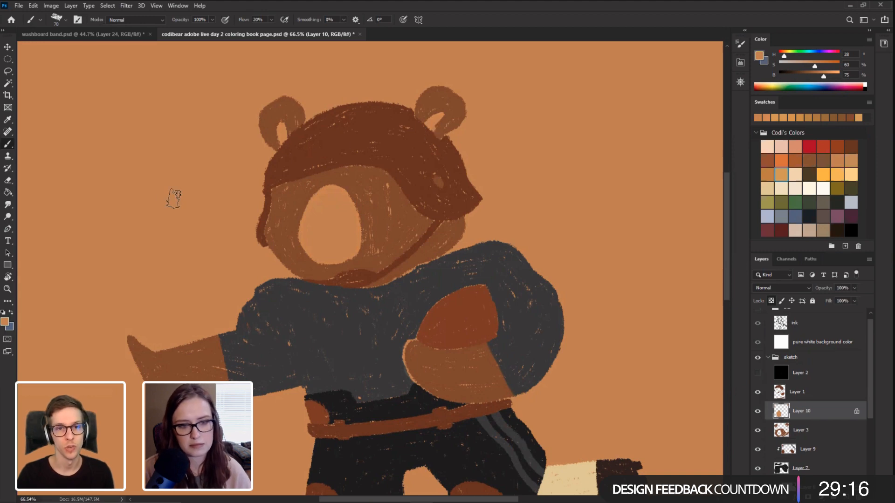
drag(140, 285, 157, 278)
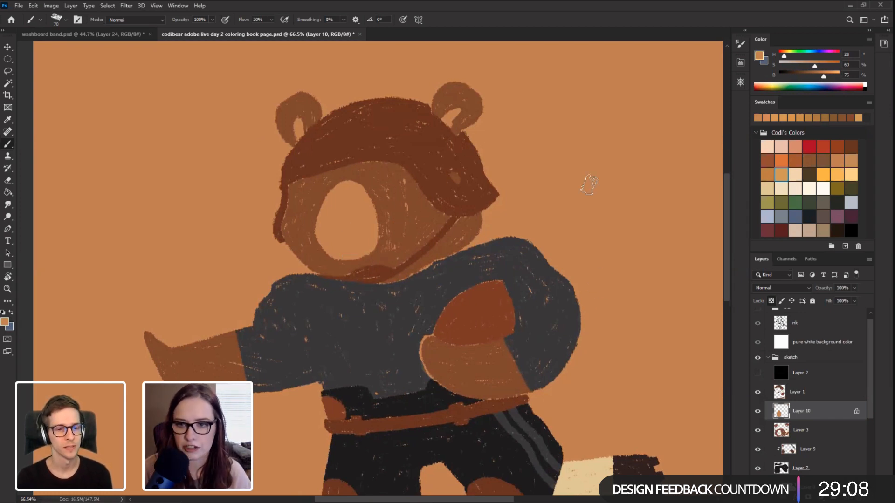
Step: Try a lighter muzzle by repainting it with the orange at brightness 81, and lower the brightness to 78
drag(823, 77, 826, 77)
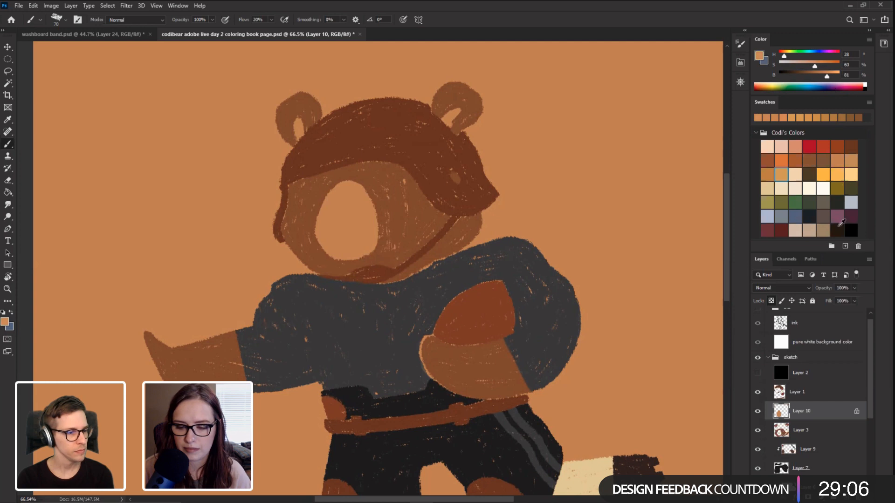
drag(335, 230, 342, 252)
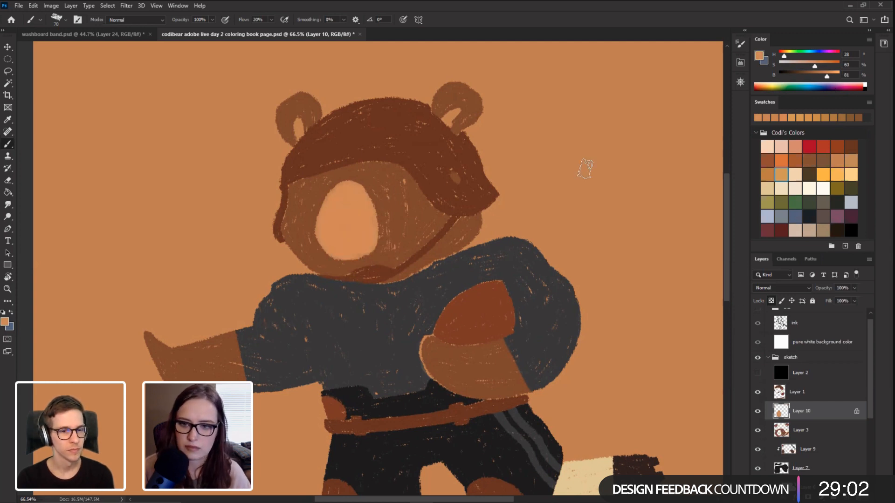
drag(826, 78, 824, 77)
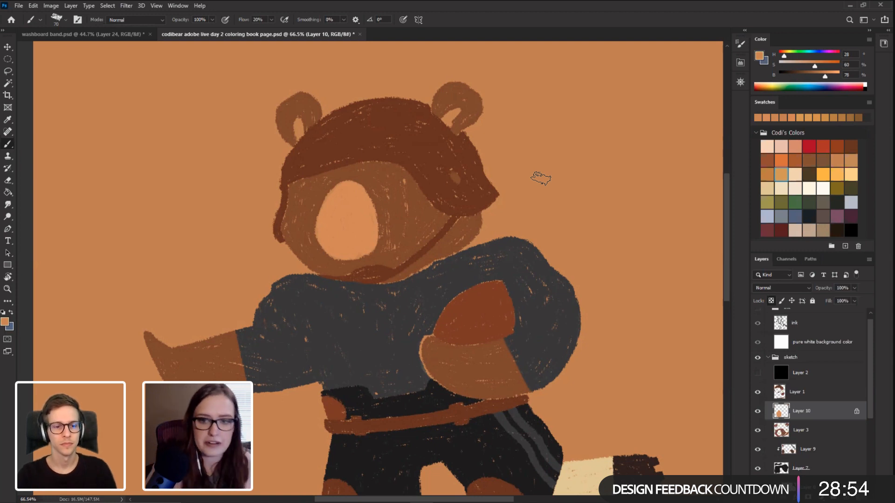
Step: Sample the background orange again and paint the muzzle on Layer 10 back to that colour
alt+click(542, 174)
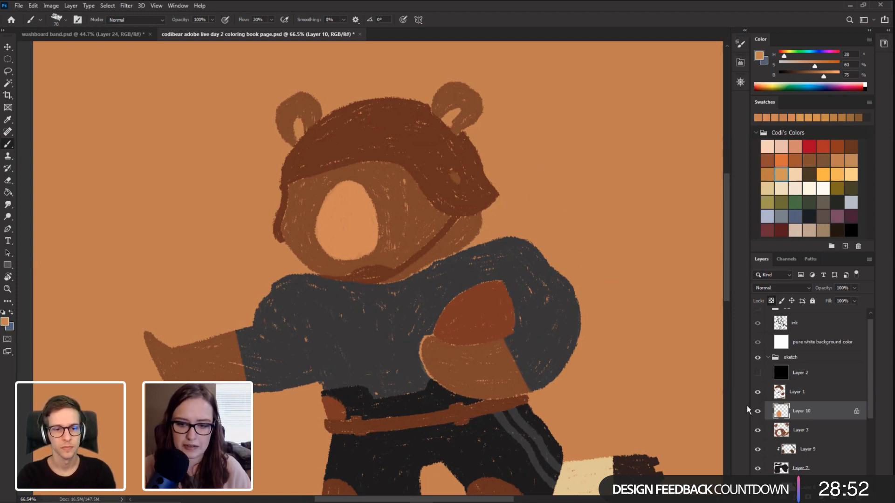
drag(350, 253, 350, 255)
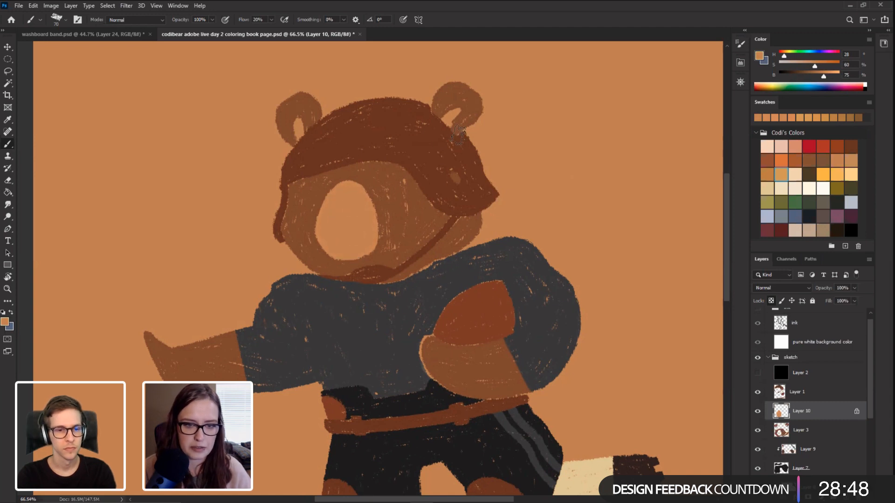
scroll(134, 189, down, 5)
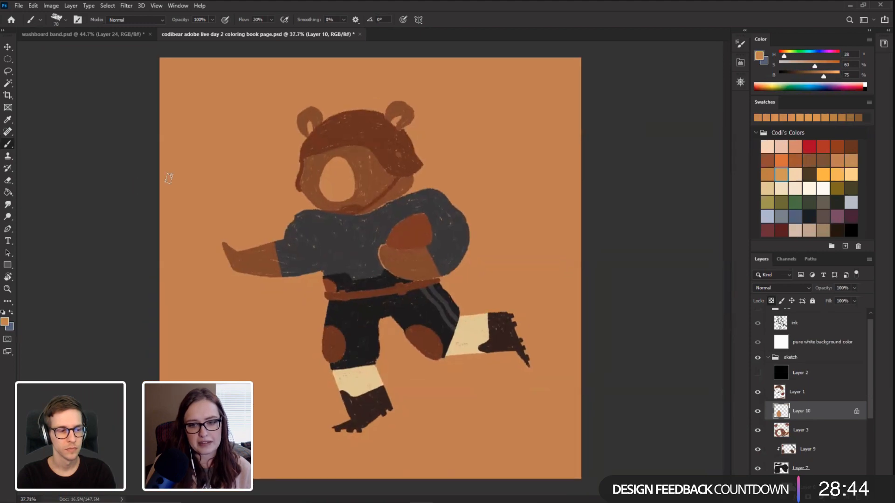
Step: Show the sketch layer and hide Layer 10 to reveal the sketched nose and mouth on the rotated canvas
scroll(338, 182, up, 6)
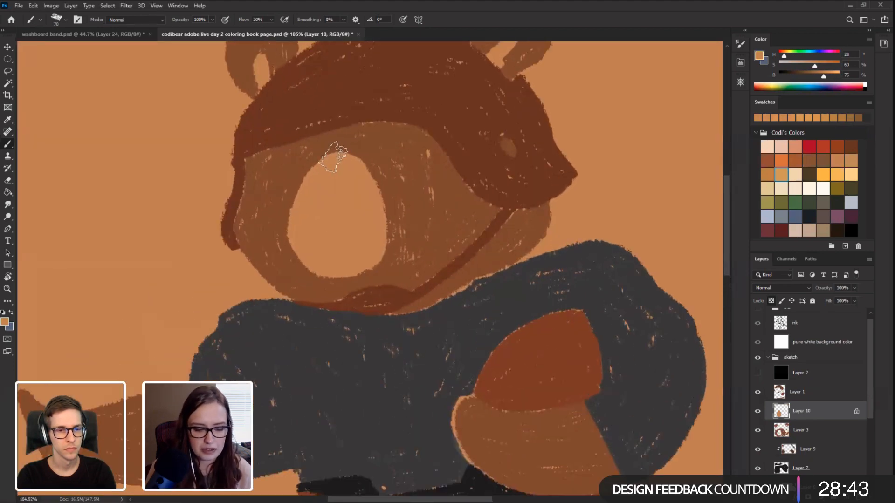
key(r)
drag(198, 174, 219, 380)
drag(186, 306, 180, 265)
key(b)
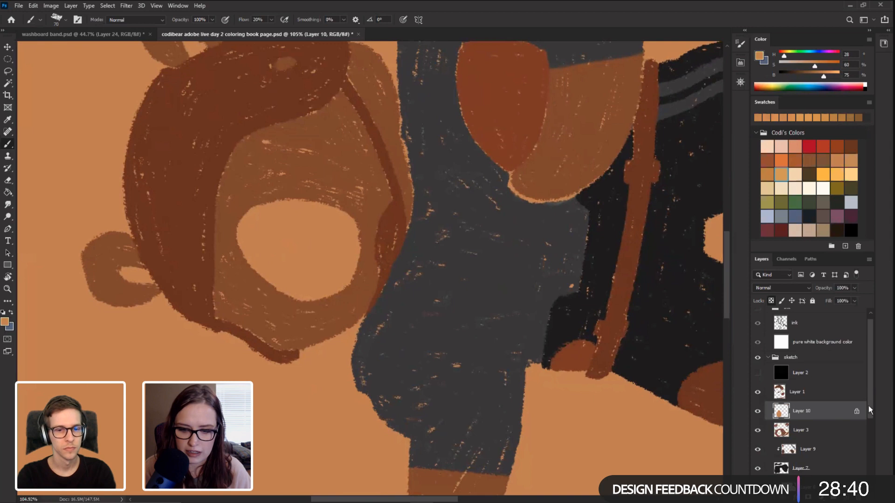
scroll(868, 405, down, 3)
click(757, 445)
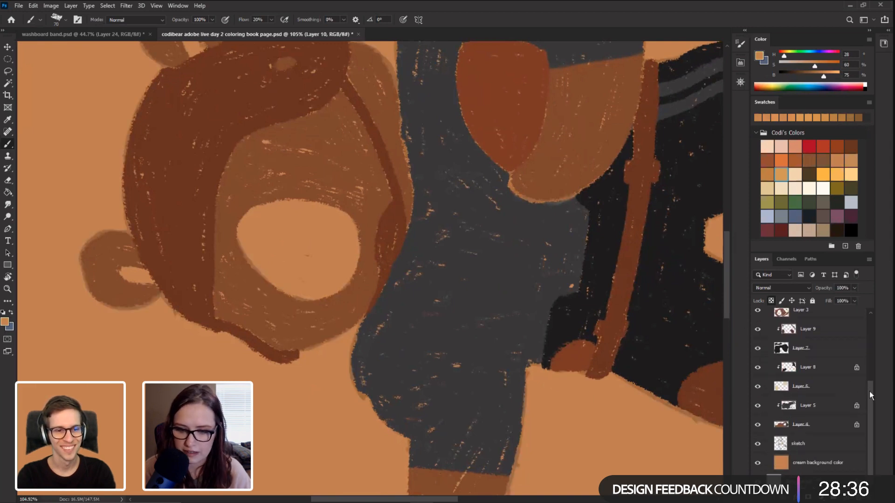
scroll(792, 363, up, 2)
click(757, 346)
click(756, 346)
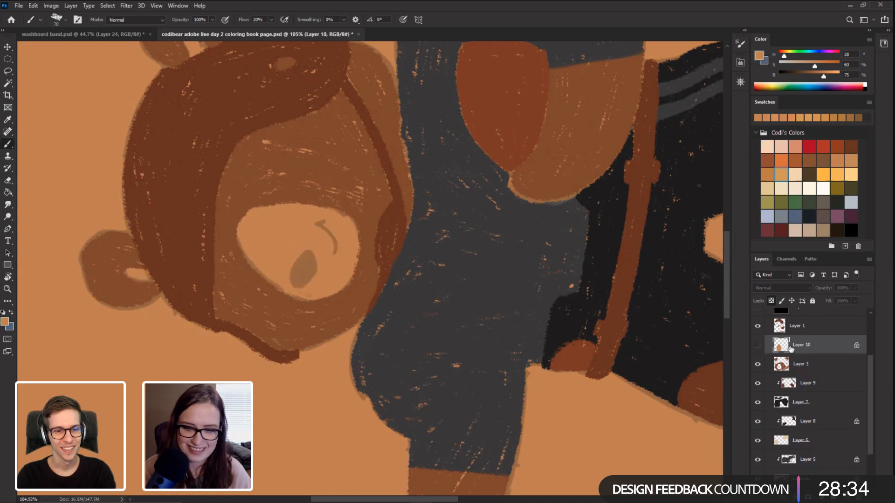
Step: Add a new layer above Layer 10 and sample the dark brown of the boot as the paint colour
click(845, 497)
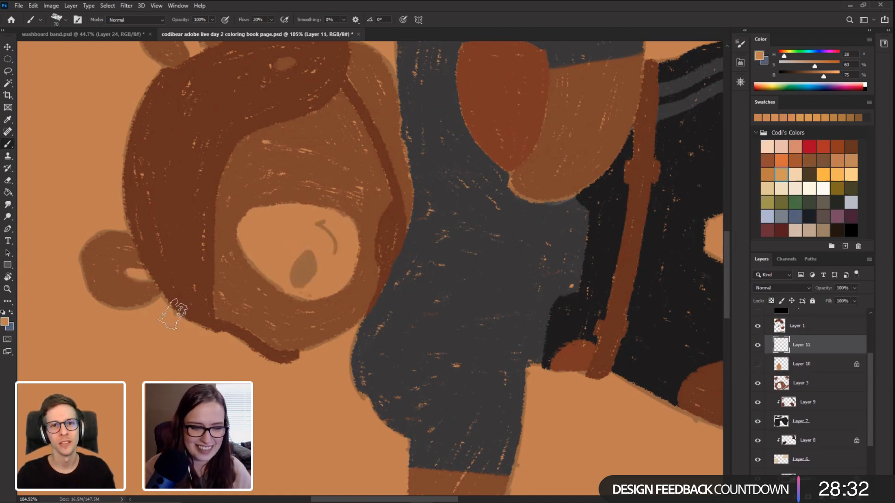
key(r)
mouse_move(159, 290)
mouse_down()
mouse_move(159, 279)
mouse_move(180, 266)
mouse_up()
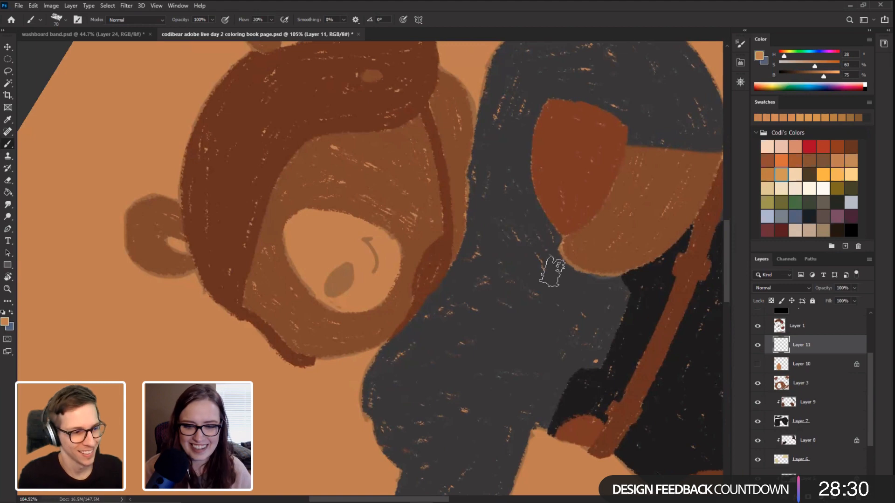
drag(584, 308, 178, 155)
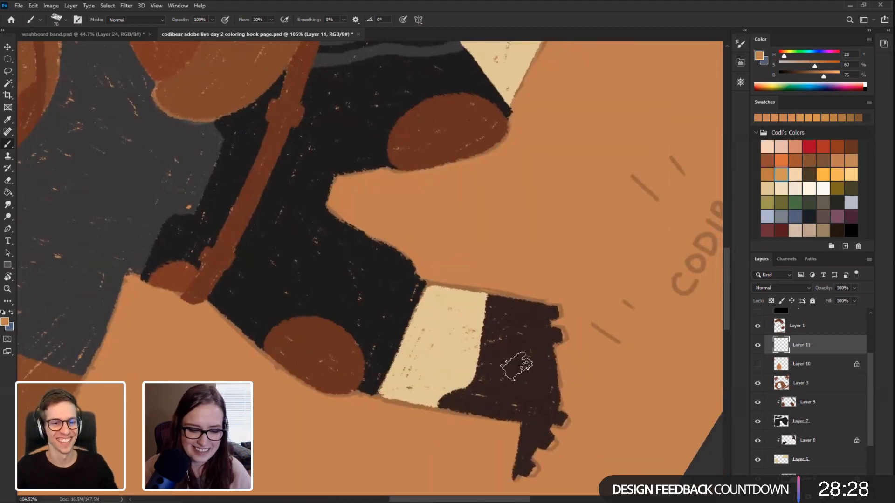
alt+click(508, 370)
mouse_move(136, 157)
mouse_down()
mouse_move(455, 344)
mouse_move(542, 278)
mouse_move(587, 265)
mouse_up()
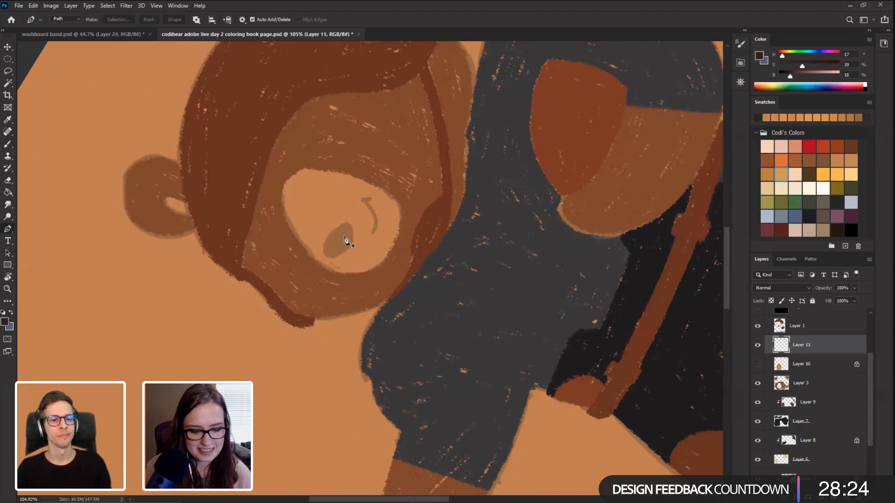
Step: Paint the bear's oval nose in dark brown on Layer 11 over the sketched nose, using a smaller brush
key(bracketleft)
key(bracketleft)
key(bracketleft)
key(bracketleft)
key(bracketleft)
mouse_move(331, 248)
mouse_down()
mouse_move(344, 229)
mouse_move(333, 247)
mouse_up()
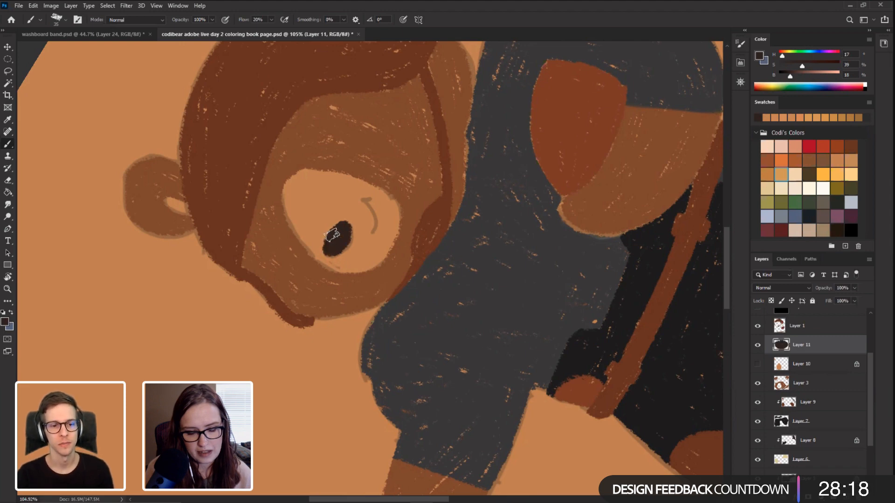
key(r)
mouse_move(205, 285)
mouse_down()
mouse_move(224, 124)
mouse_move(171, 200)
mouse_move(150, 183)
mouse_move(226, 343)
mouse_move(272, 320)
mouse_move(289, 234)
mouse_up()
key(b)
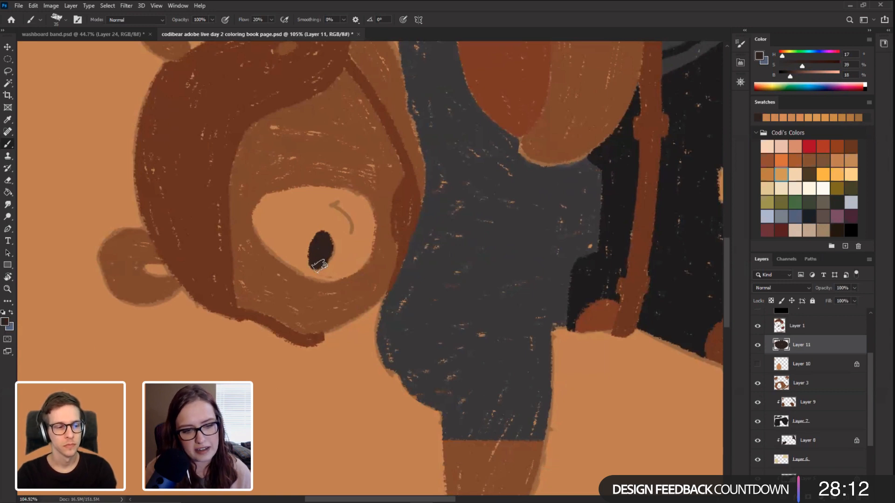
drag(319, 265, 316, 266)
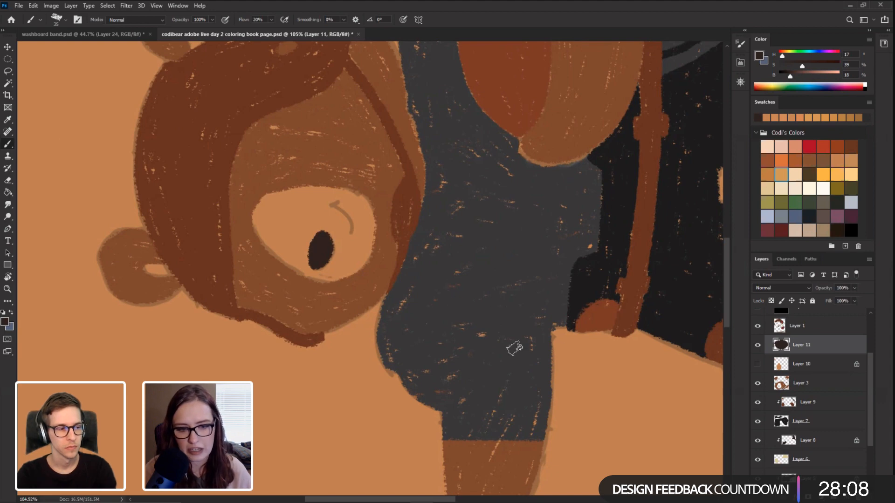
Step: Paint the bear's curved mouth line in dark brown on Layer 11, following the sketched smile
key(r)
mouse_move(224, 254)
mouse_down()
mouse_move(262, 140)
mouse_move(404, 122)
mouse_up()
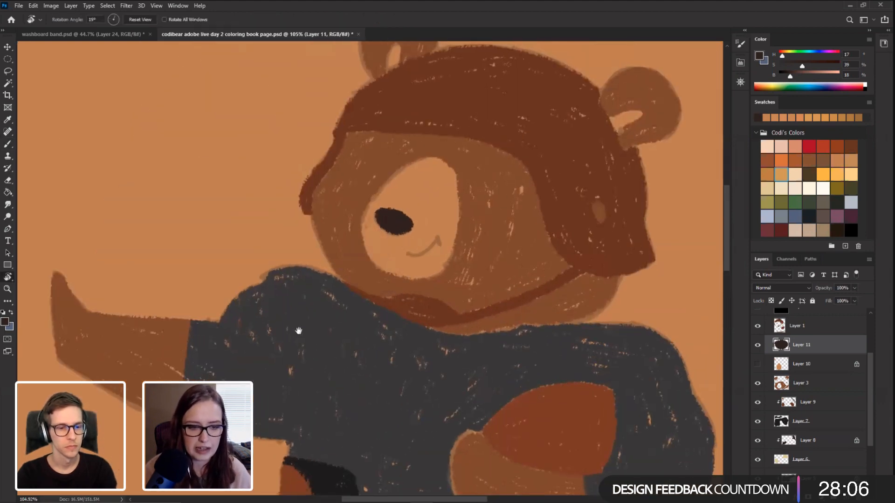
key(space)
drag(298, 332, 339, 150)
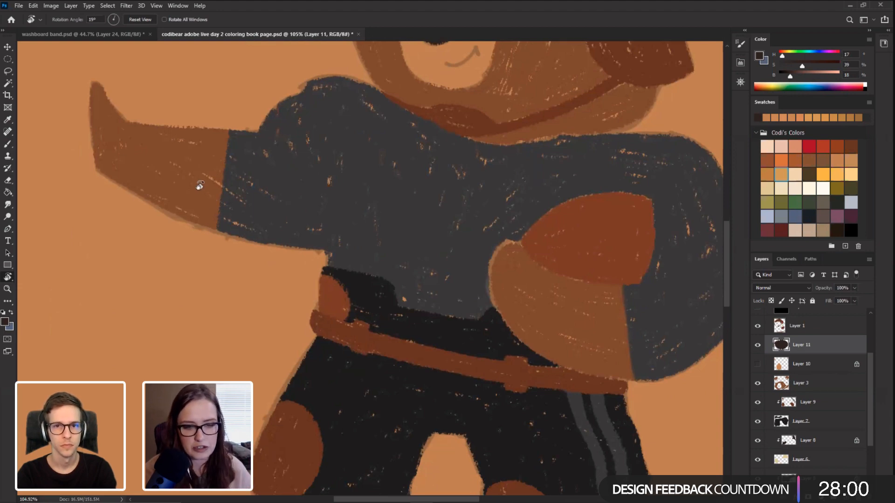
drag(197, 186, 317, 397)
key(space)
drag(182, 248, 362, 326)
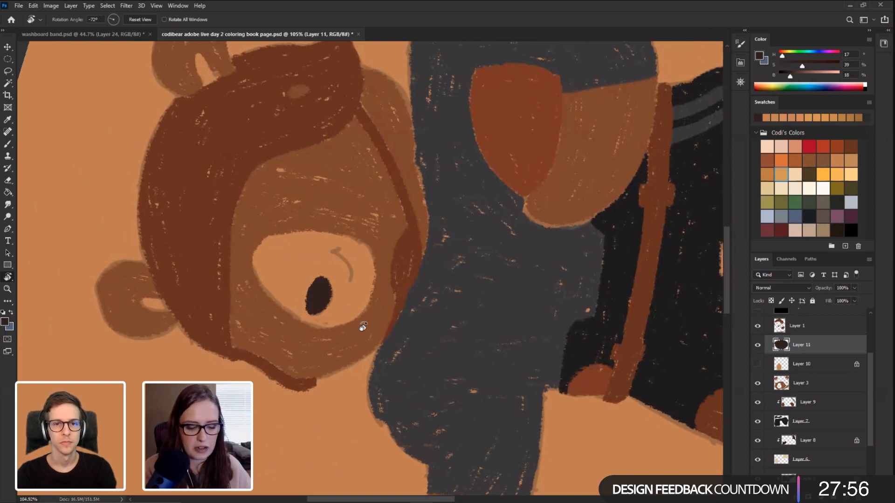
drag(173, 312, 197, 288)
key(space)
key(b)
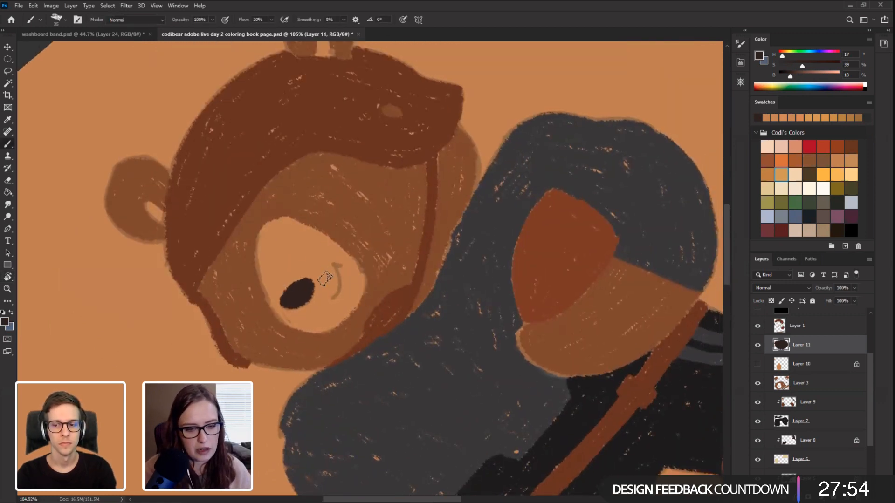
drag(332, 302, 332, 265)
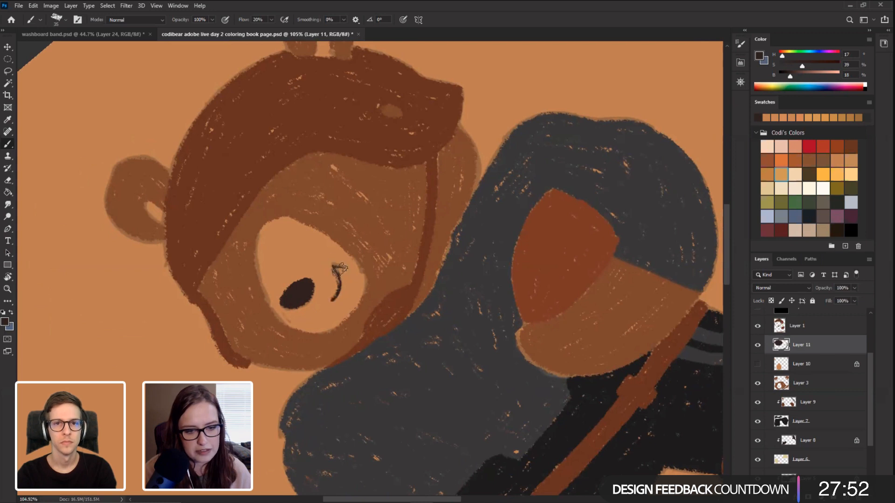
Step: Refine the curve and corner of the mouth line with extra dark brown strokes, undoing one misplaced stroke
key(r)
click(177, 341)
drag(177, 341, 292, 227)
key(b)
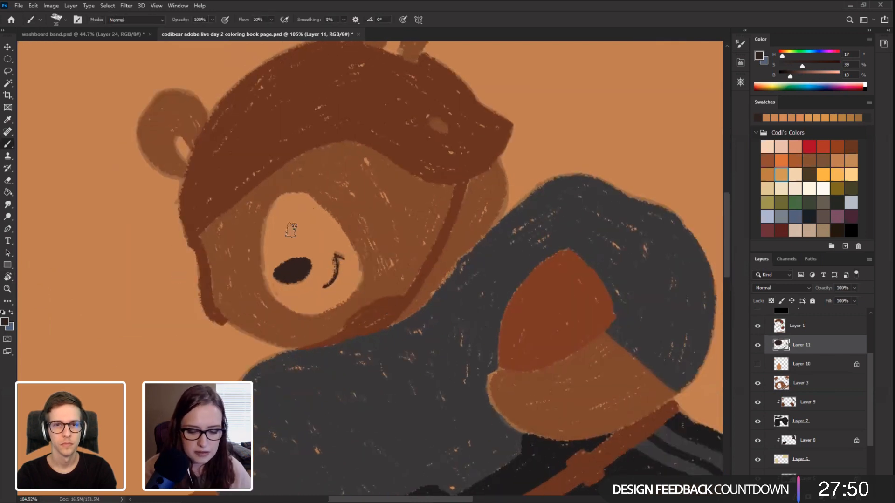
drag(335, 256, 328, 283)
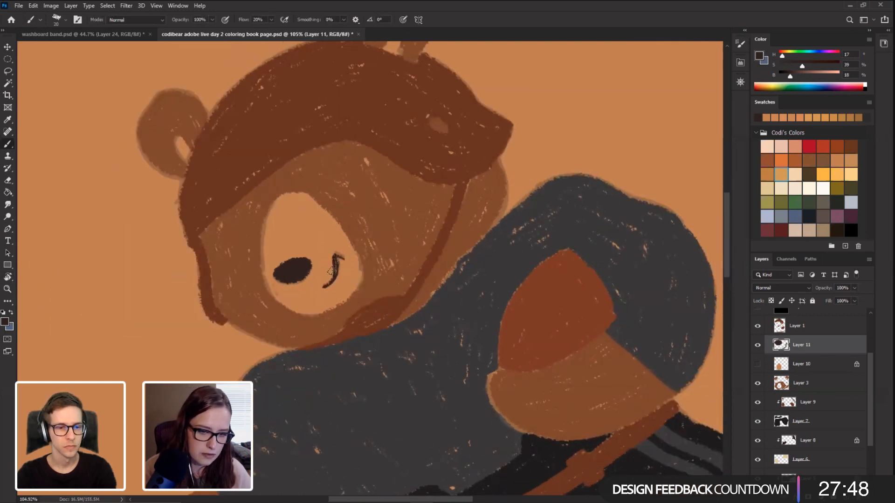
key(ctrl+z)
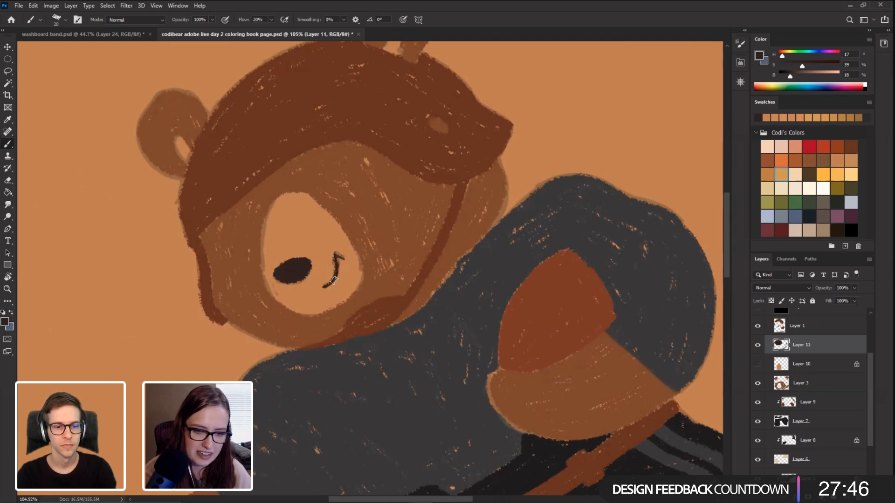
drag(334, 279, 331, 254)
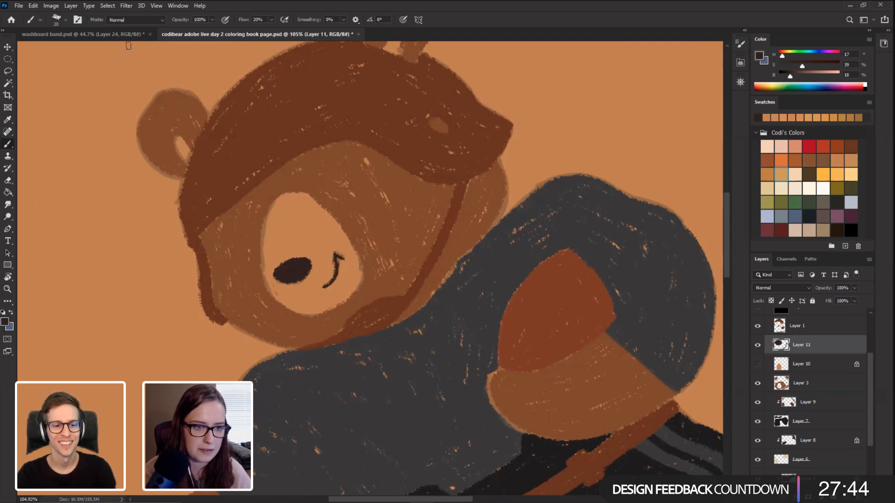
Step: Switch the brush to Clear mode for trimming the mouth line and return it to Normal mode
click(125, 21)
click(118, 50)
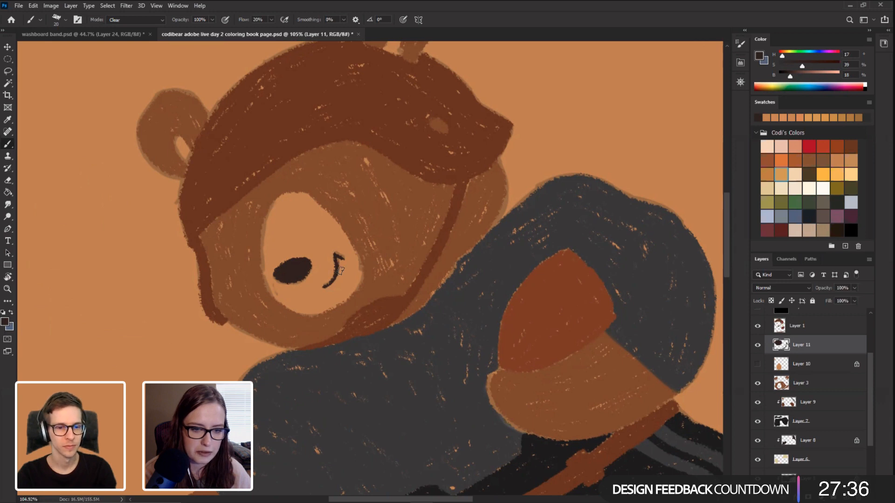
click(121, 19)
click(119, 27)
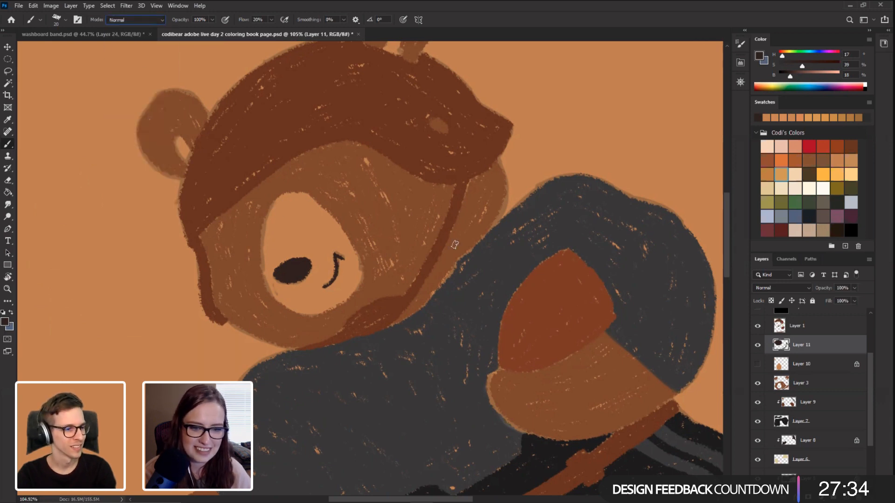
drag(98, 300, 147, 158)
key(ctrl+z)
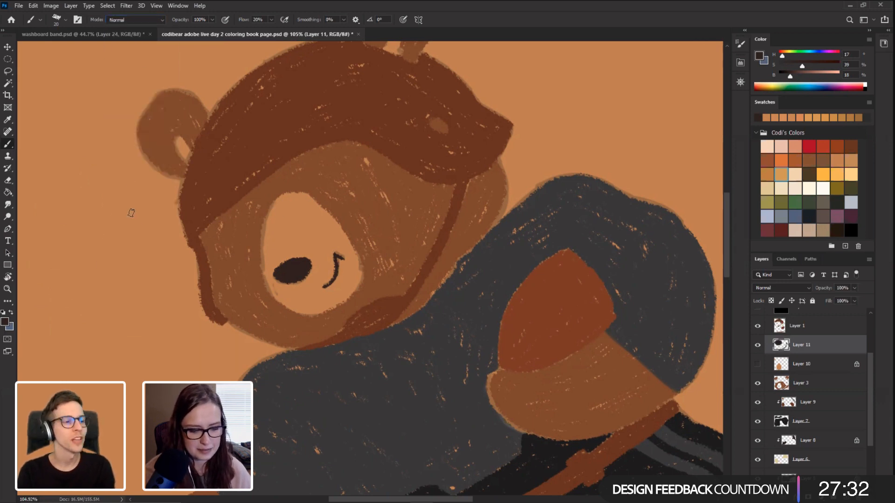
key(r)
drag(125, 244, 163, 189)
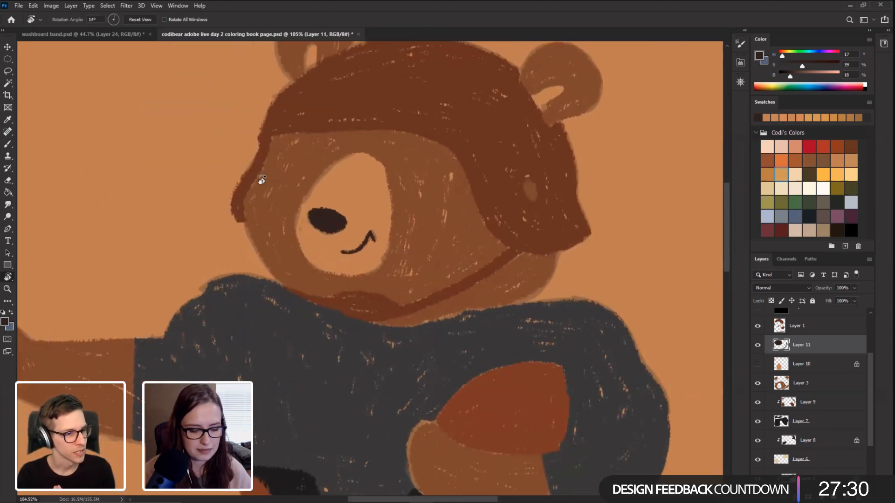
mouse_move(153, 282)
mouse_down()
mouse_move(253, 320)
mouse_move(316, 235)
mouse_up()
key(b)
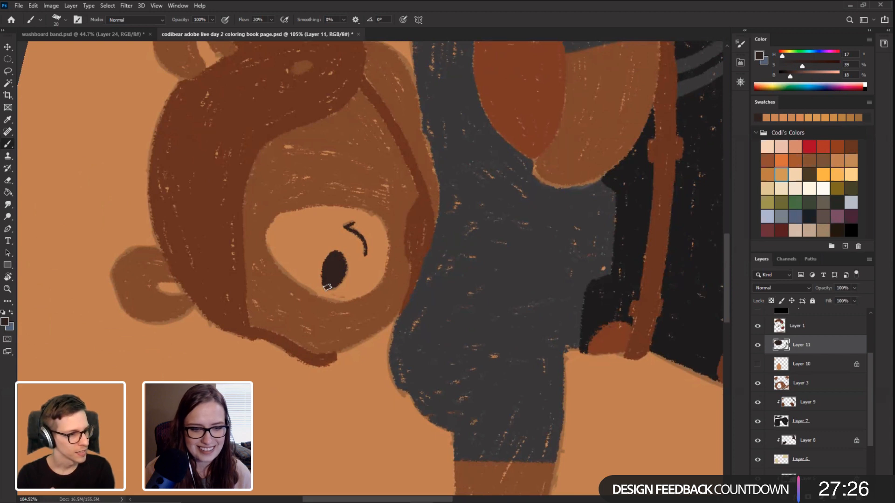
key(Escape)
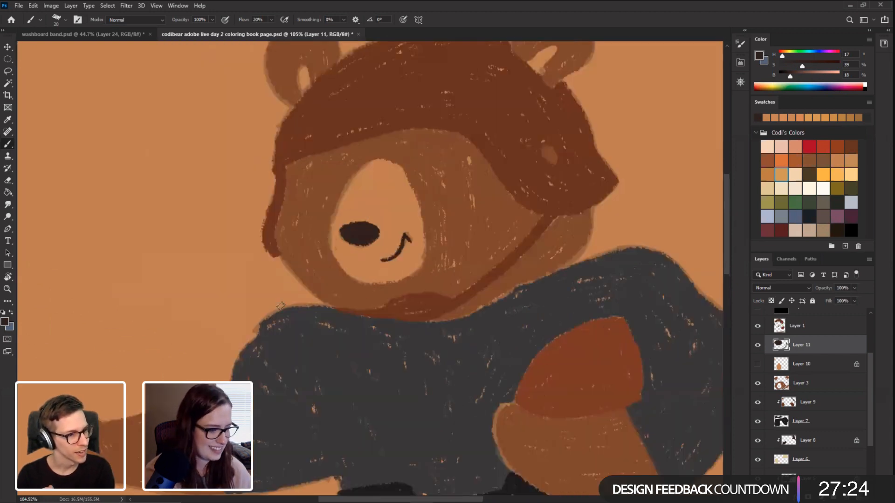
mouse_move(154, 264)
mouse_down()
mouse_move(161, 268)
mouse_move(128, 266)
mouse_move(132, 278)
mouse_move(141, 276)
mouse_up()
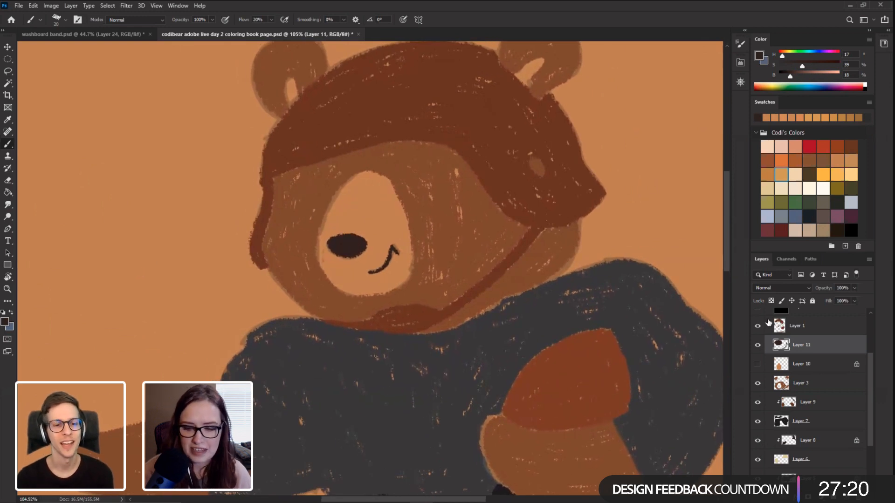
Step: Paint the bear's two oval eyes in dark brown on Layer 11 over the sketch, hiding Layer 3 only while painting
click(757, 383)
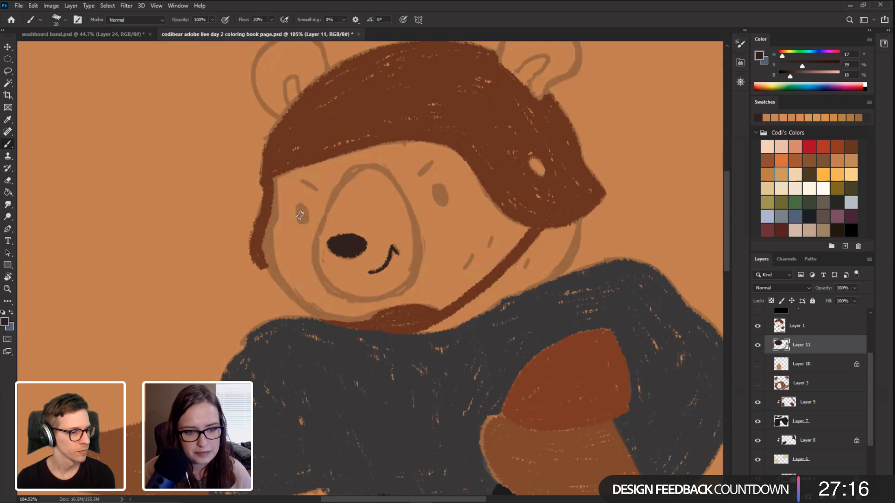
drag(298, 210, 300, 214)
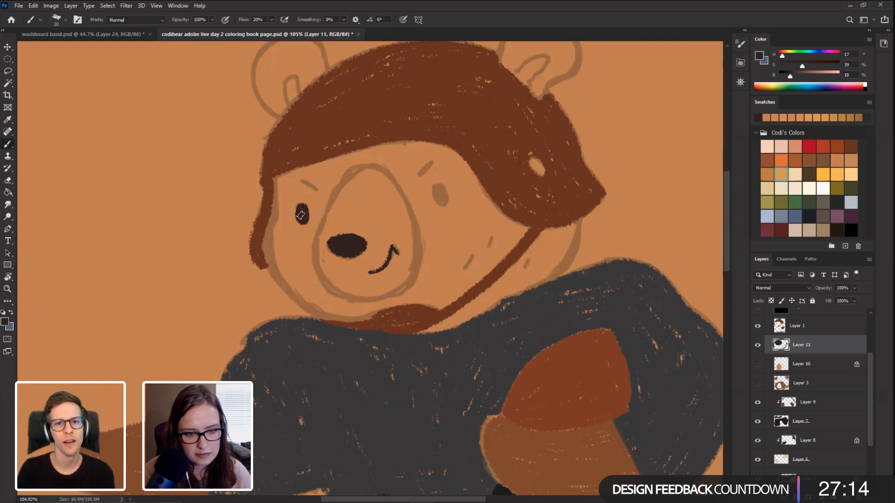
drag(434, 190, 436, 202)
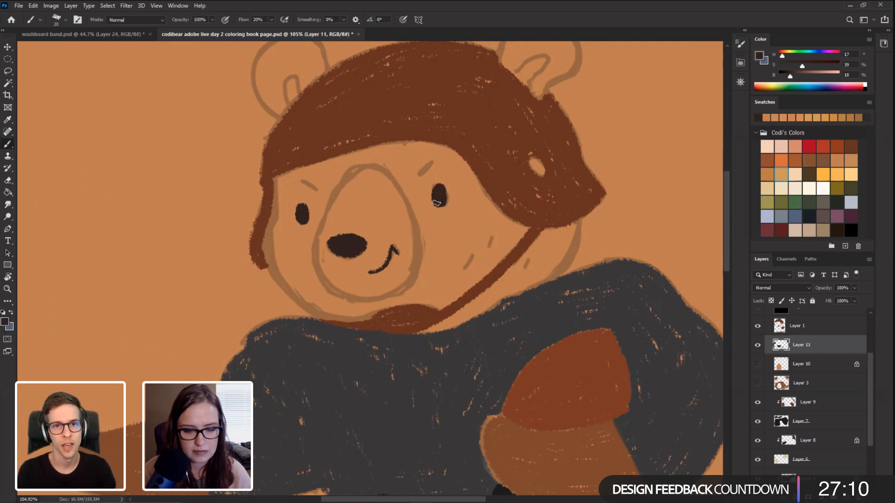
click(757, 383)
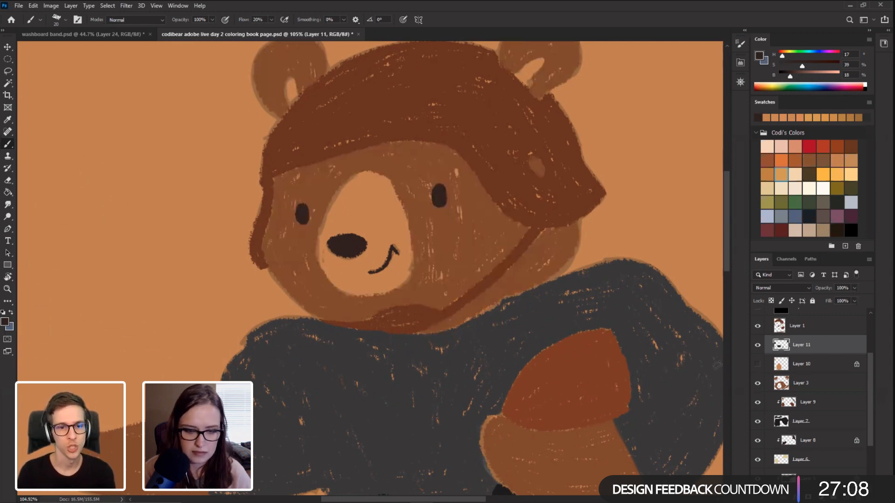
Step: Sample the muzzle's light tan as the brush colour and lower Layer 3's opacity to 71%
alt+click(363, 218)
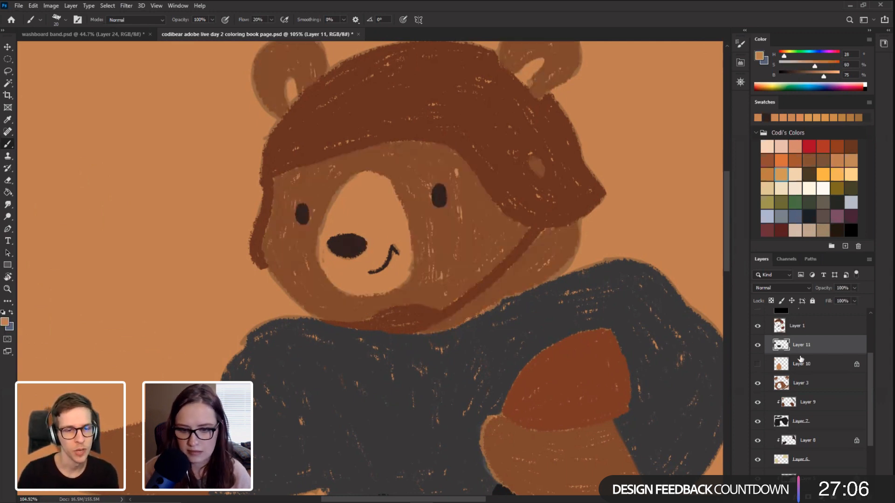
click(757, 383)
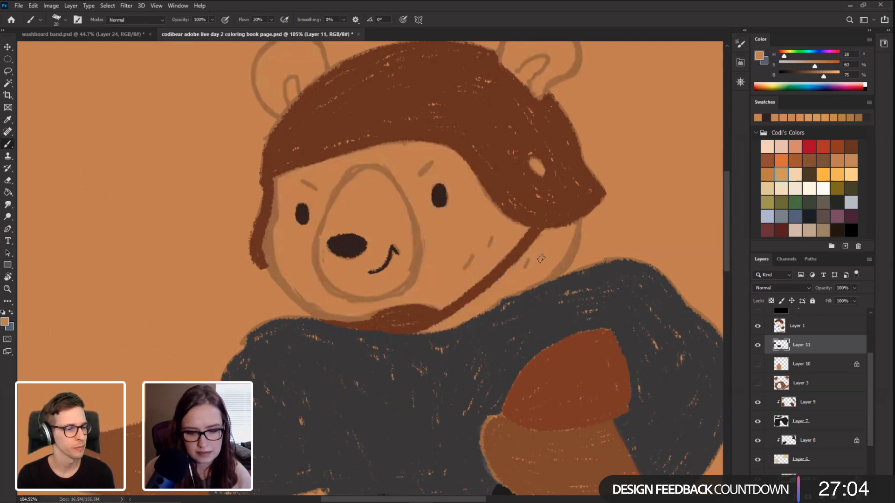
click(757, 383)
click(800, 383)
click(854, 287)
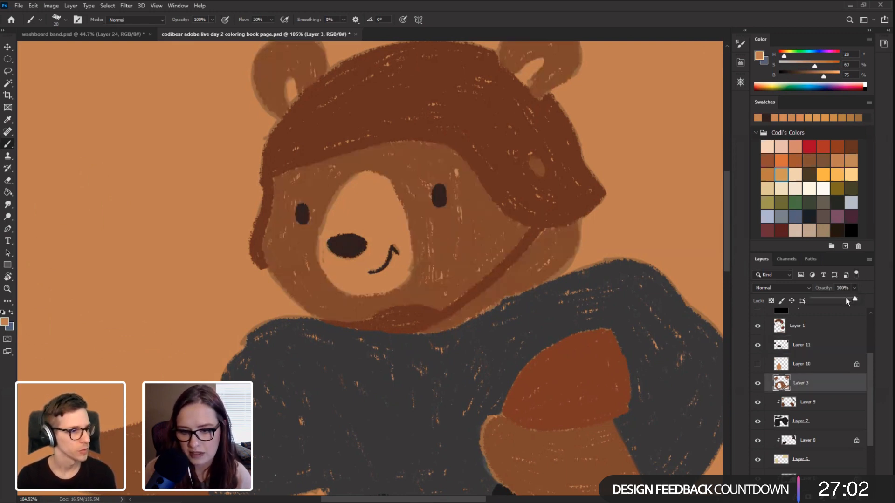
drag(845, 297, 840, 292)
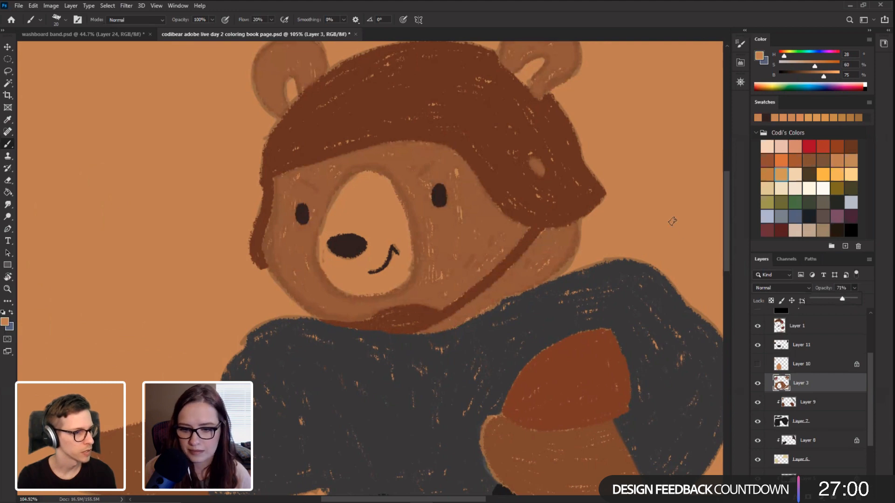
Step: Paint a short slanted light tan eyebrow above each eye on Layer 11, rotating the canvas for each stroke
click(800, 345)
key(r)
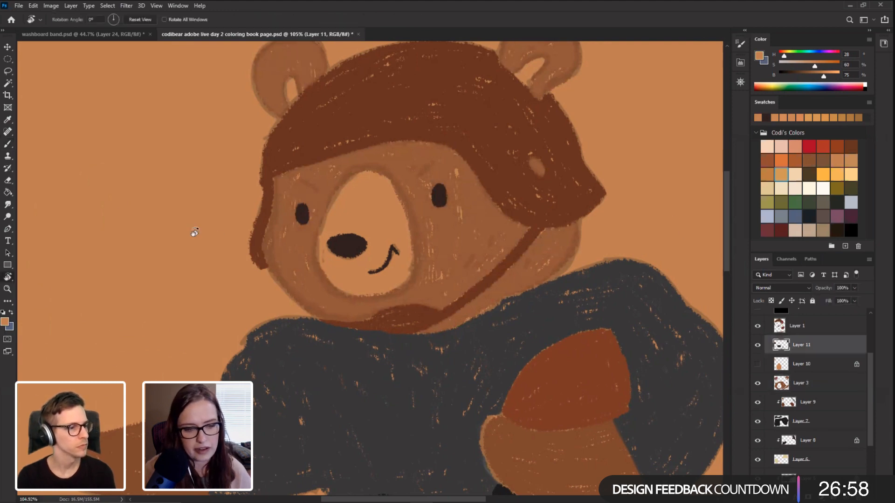
drag(194, 233, 189, 348)
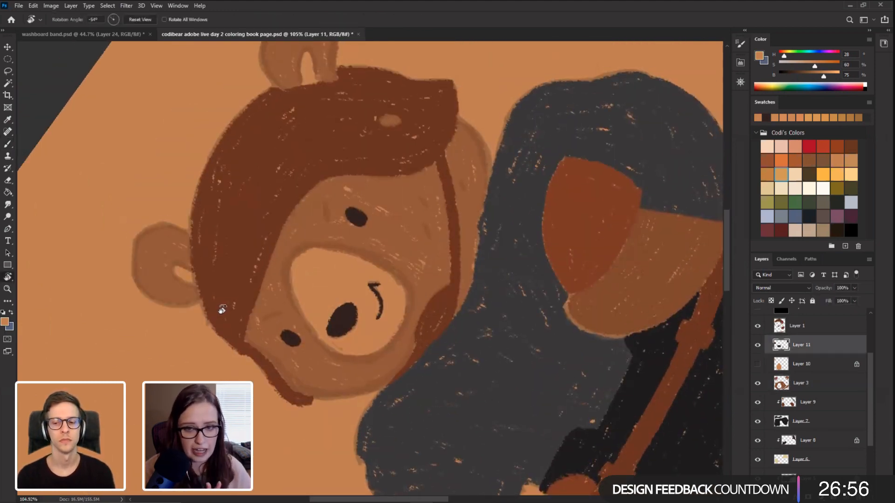
key(b)
drag(325, 221, 326, 224)
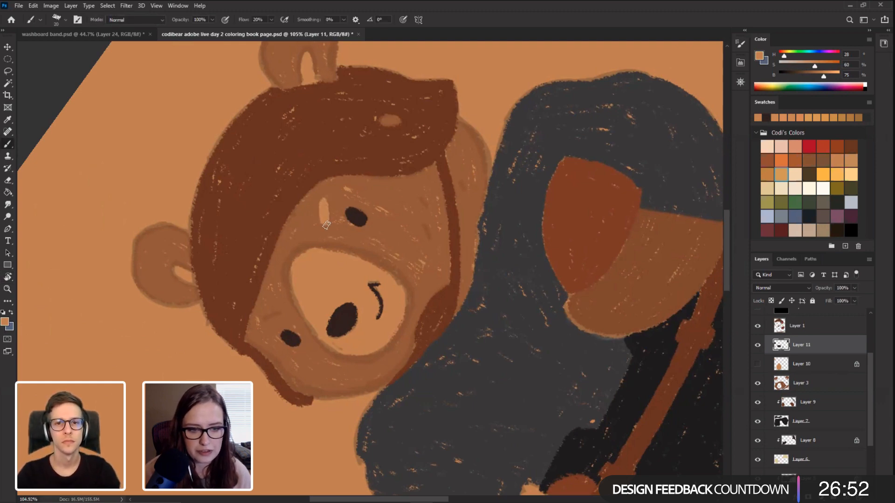
key(r)
mouse_move(224, 305)
mouse_down()
mouse_move(247, 161)
mouse_move(377, 87)
mouse_up()
key(b)
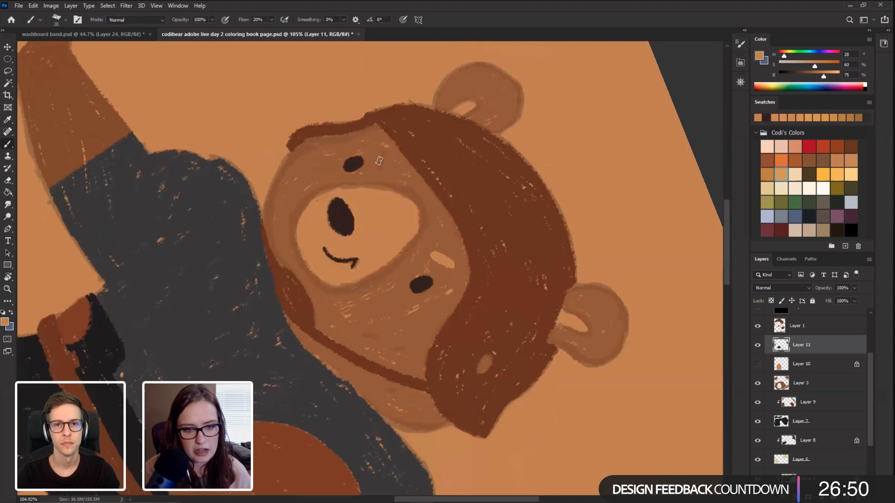
mouse_move(379, 160)
mouse_down()
mouse_move(383, 150)
mouse_move(381, 168)
mouse_up()
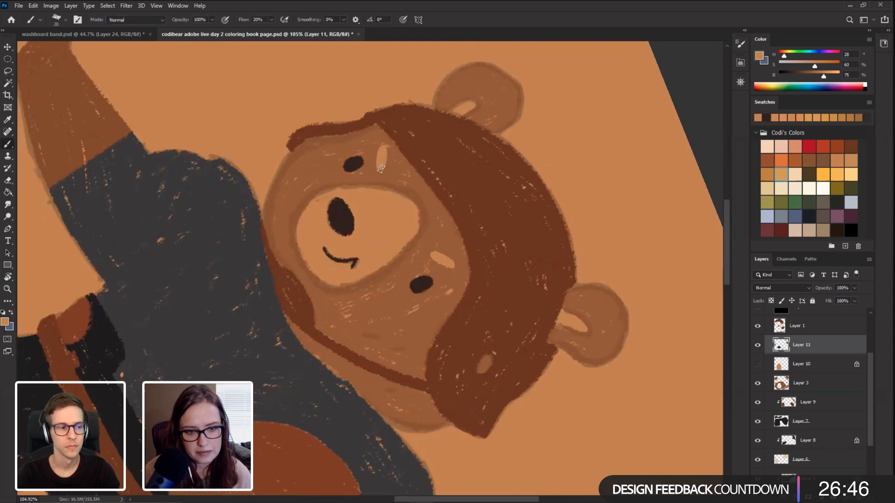
key(Escape)
drag(153, 327, 169, 284)
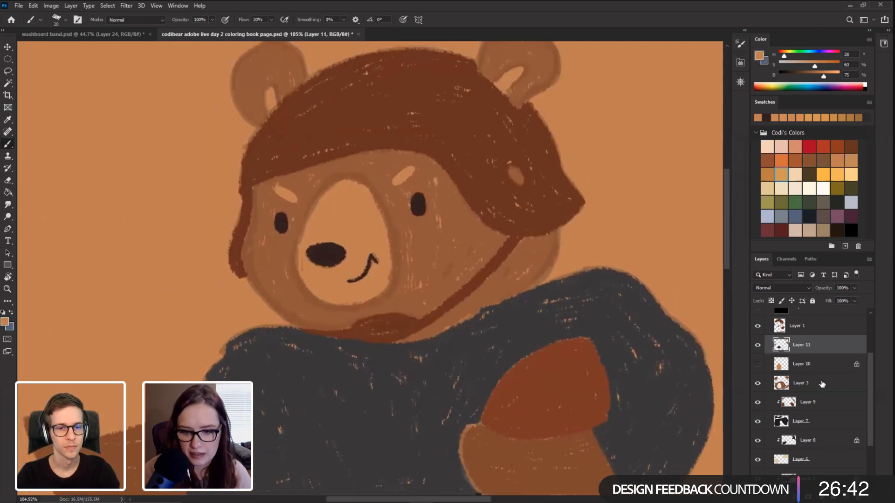
Step: Restore Layer 3's opacity to 100%
click(820, 382)
click(854, 287)
drag(853, 300, 868, 298)
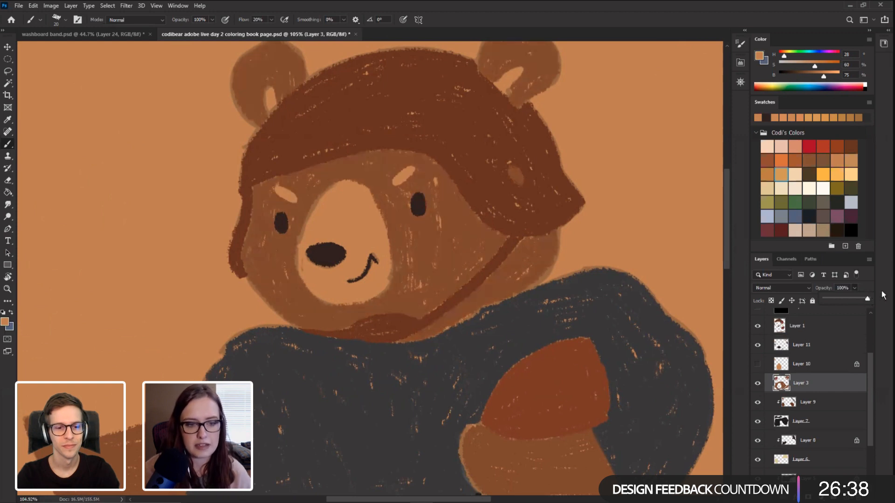
click(882, 295)
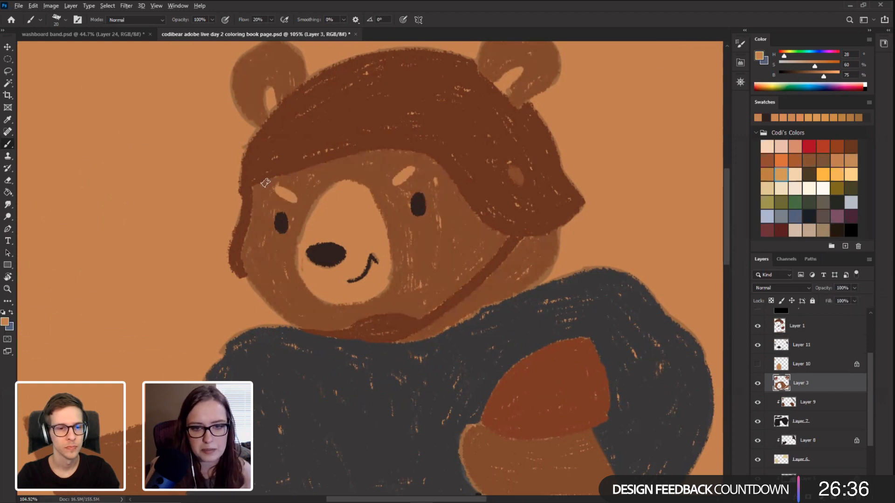
Step: Compare the face with Layer 3 hidden and shown, and sample the face's brown as the brush colour
scroll(264, 185, up, 3)
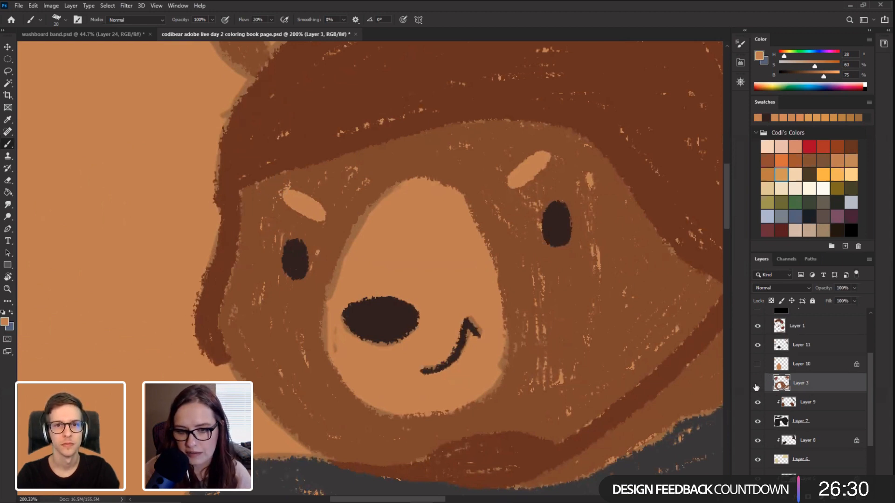
click(757, 384)
click(757, 383)
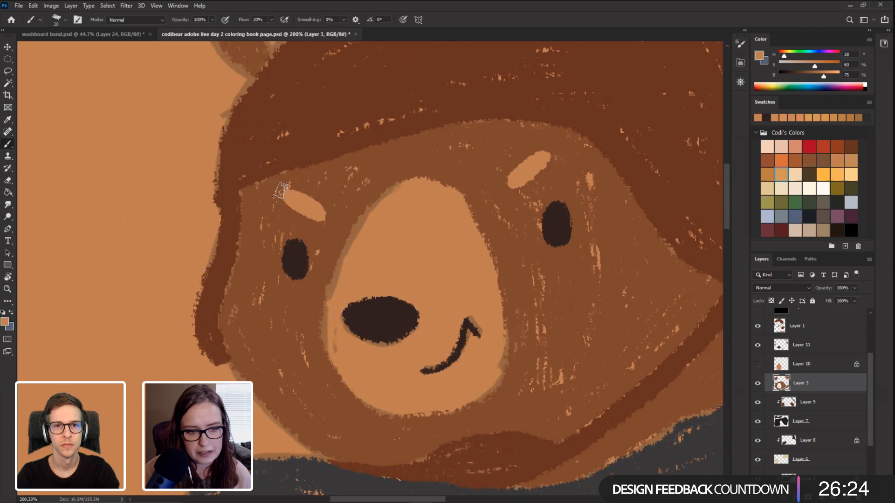
alt+click(286, 207)
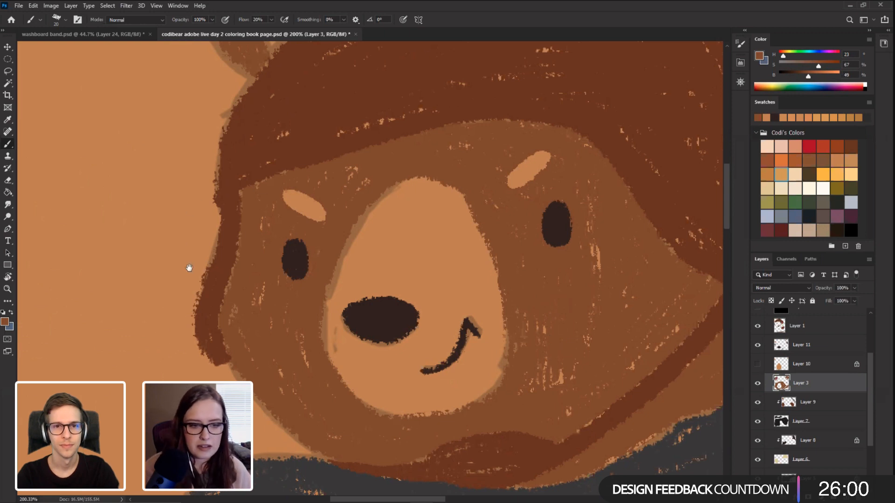
Step: Show Layer 10 and hide the sketch layer to view the whole bear in flat colours
scroll(188, 266, down, 2)
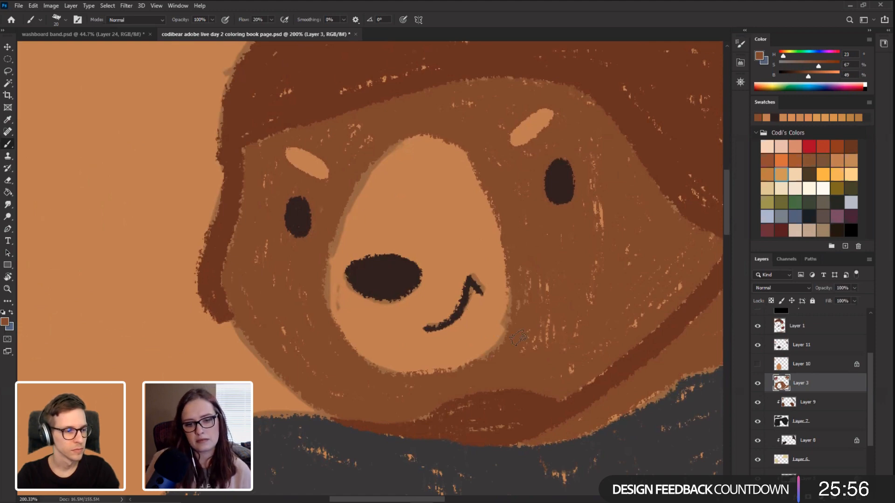
scroll(123, 143, down, 5)
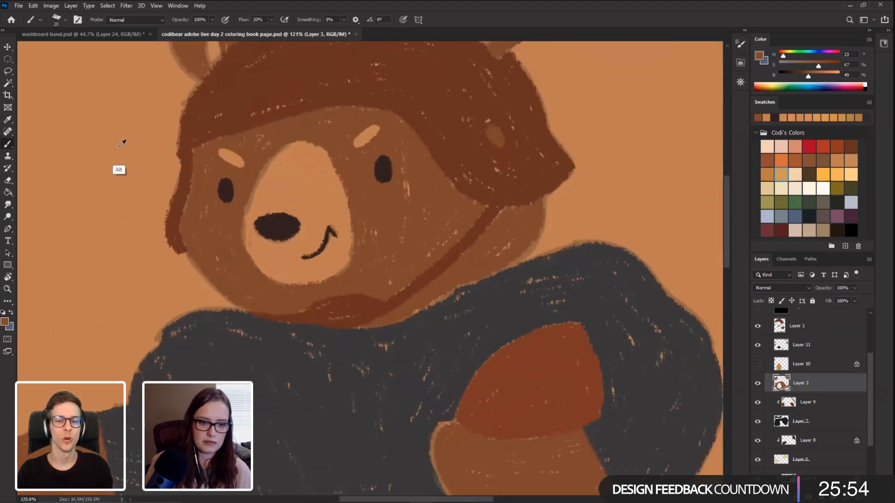
scroll(124, 142, down, 4)
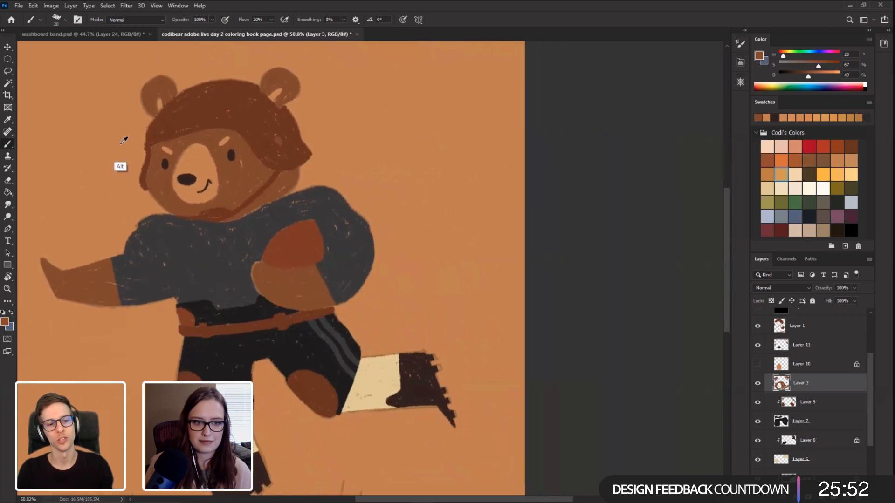
scroll(121, 140, down, 2)
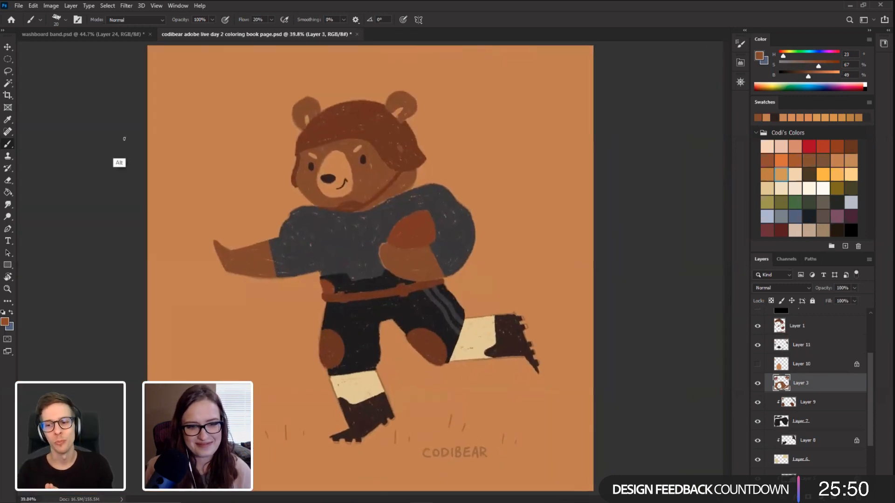
click(757, 364)
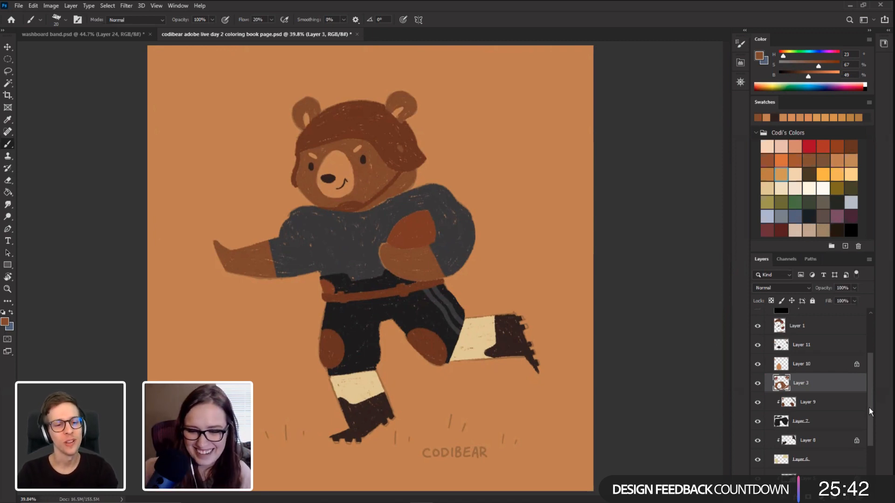
drag(869, 408, 869, 451)
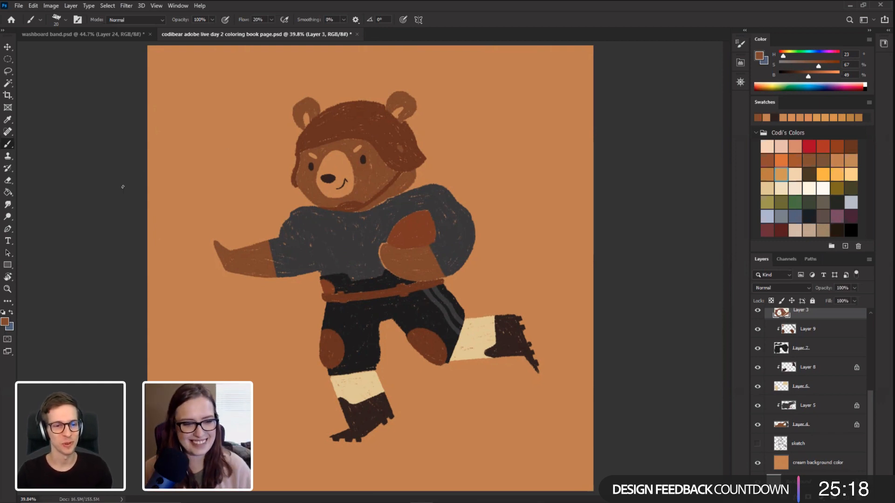
Step: Examine the flat colours of the bear's head, jersey, arms and shorts up close with the sketch hidden
drag(313, 221, 421, 240)
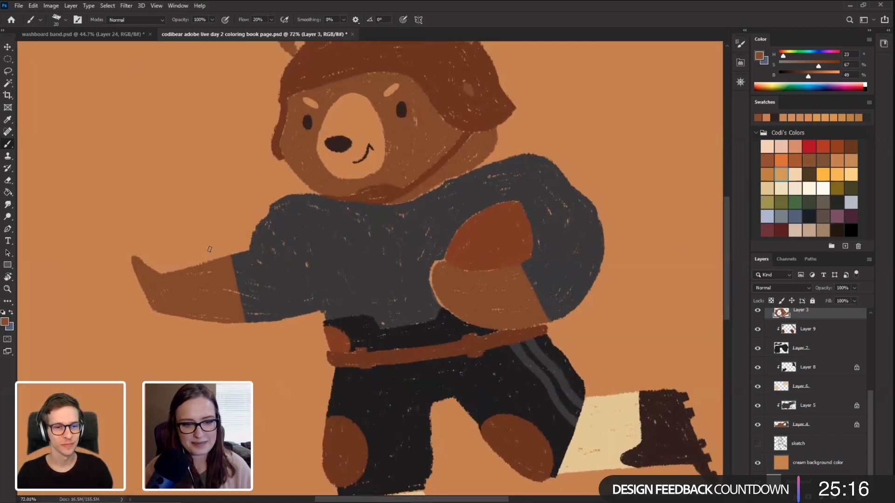
drag(208, 243, 196, 216)
drag(864, 397, 866, 361)
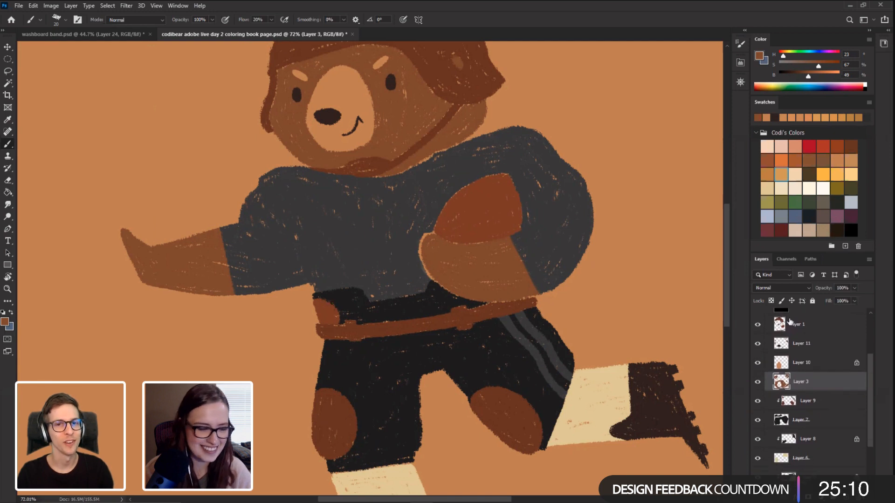
drag(248, 273, 254, 356)
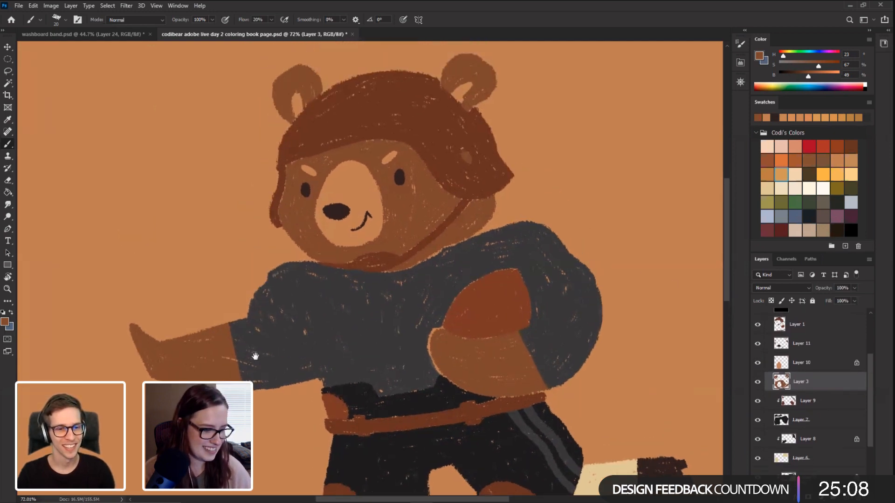
drag(247, 263, 239, 192)
scroll(279, 214, up, 4)
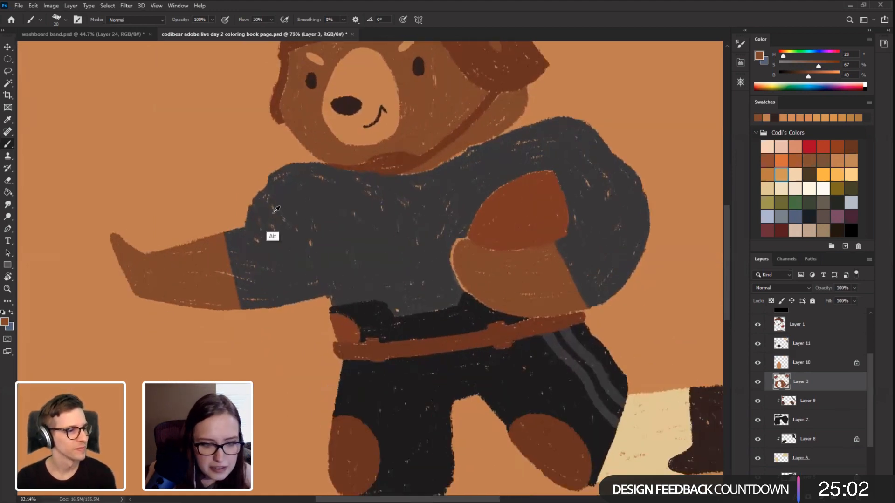
scroll(278, 214, up, 1)
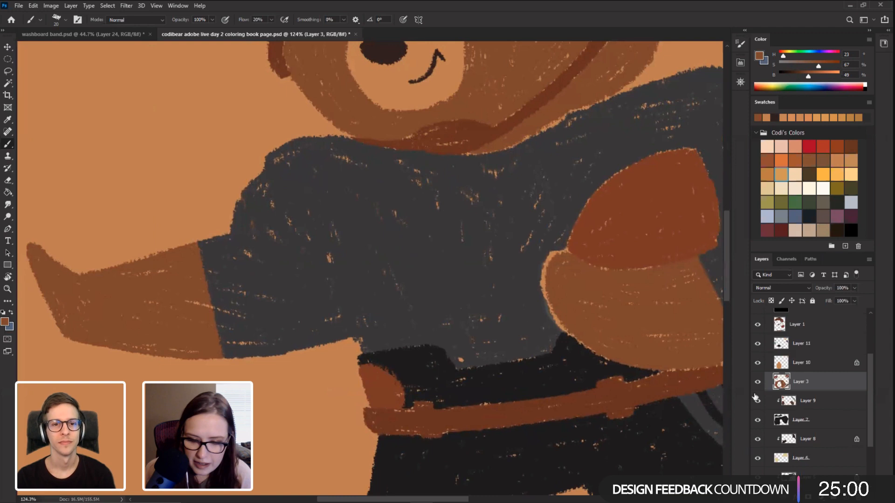
Step: Find the jersey's layer in the layer stack, select Layer 5 and toggle its visibility to check its contents
scroll(865, 431, up, 3)
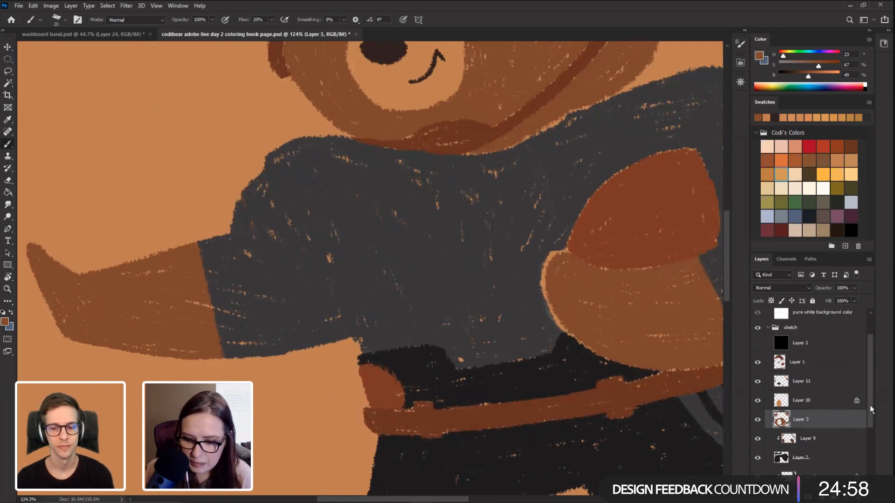
scroll(867, 433, down, 3)
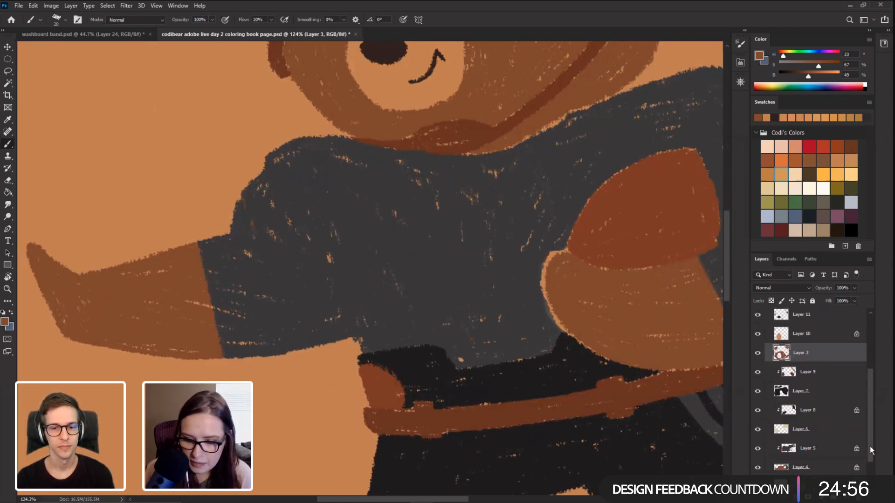
click(808, 449)
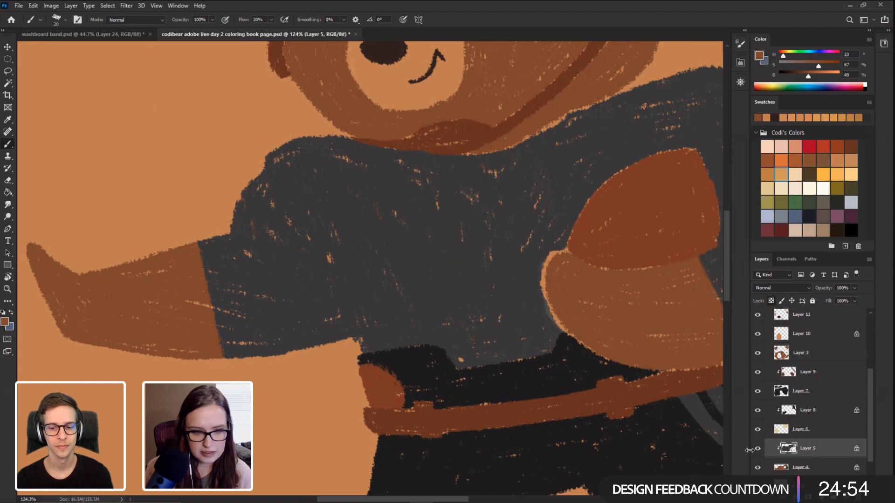
click(757, 449)
click(756, 449)
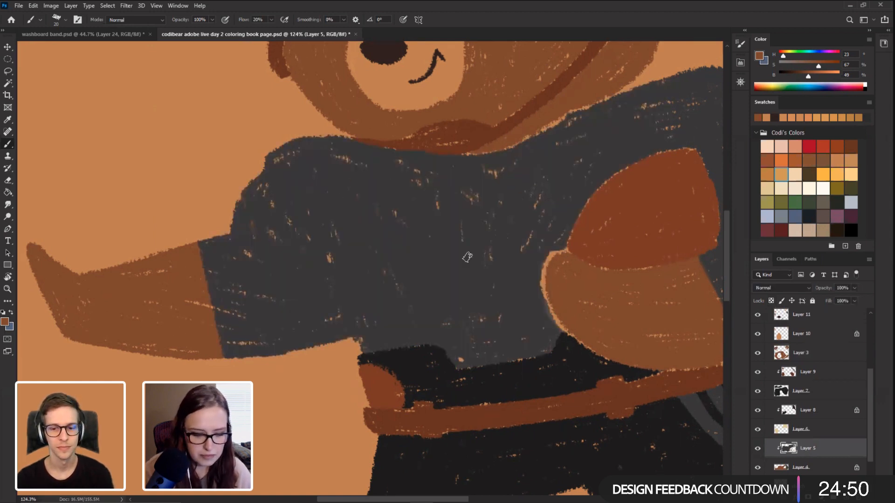
Step: Sample the jersey's dark grey as the brush colour and enlarge the brush
alt+click(366, 211)
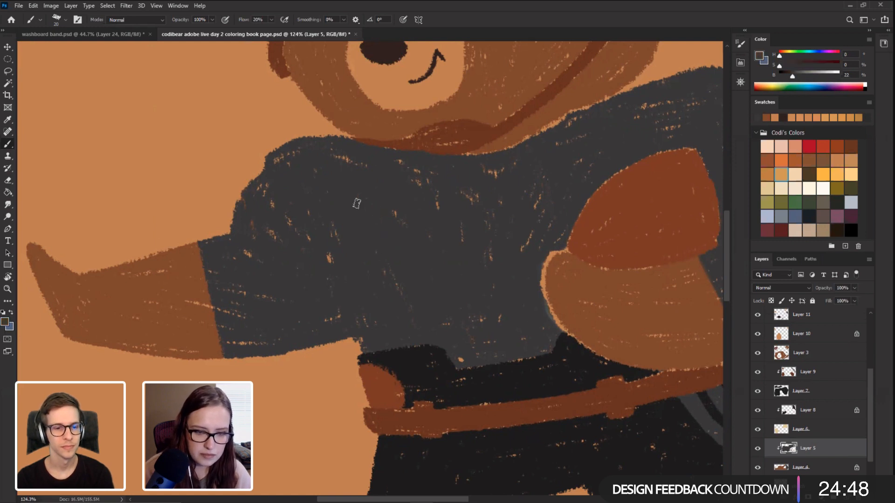
key(])
key(])
key(])
key(])
key(])
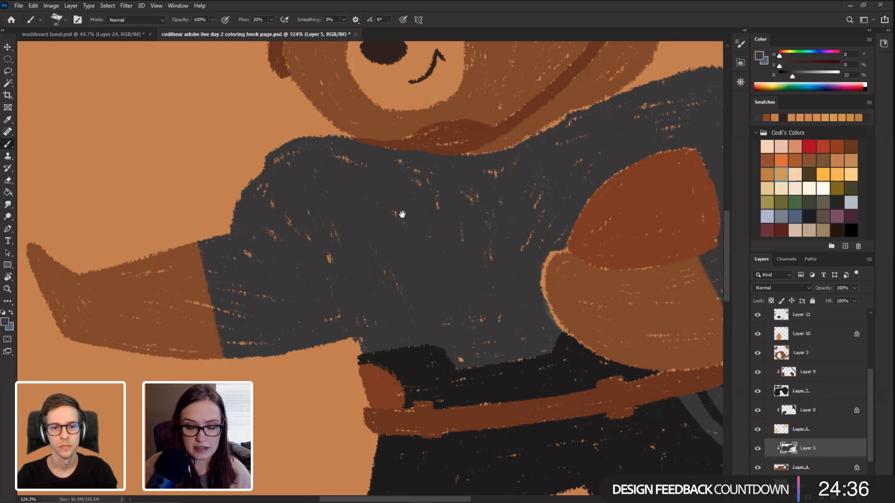
Step: Examine the jersey's texture up close and compare it with the colours of the whole bear
drag(399, 210, 266, 220)
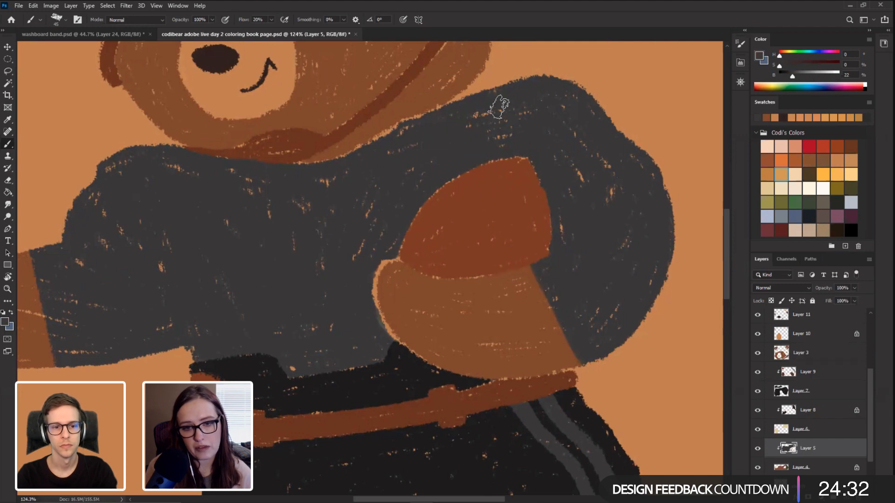
alt+scroll(491, 117, down, 6)
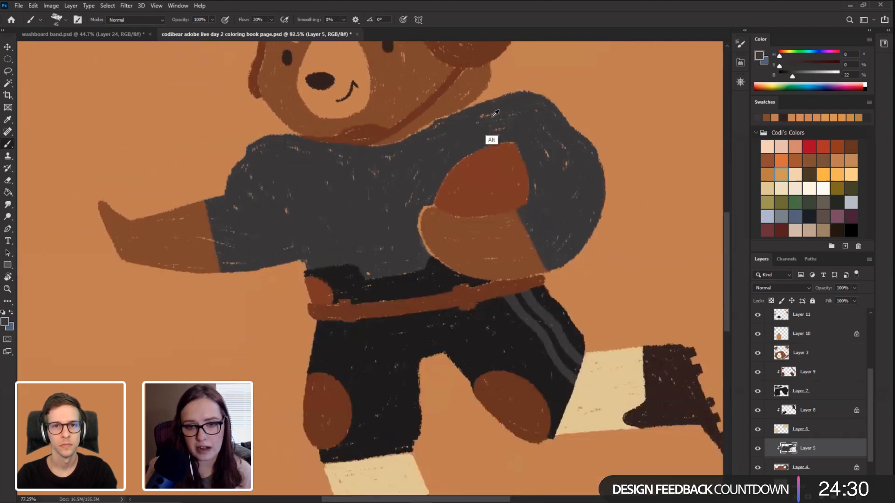
alt+scroll(496, 113, up, 1)
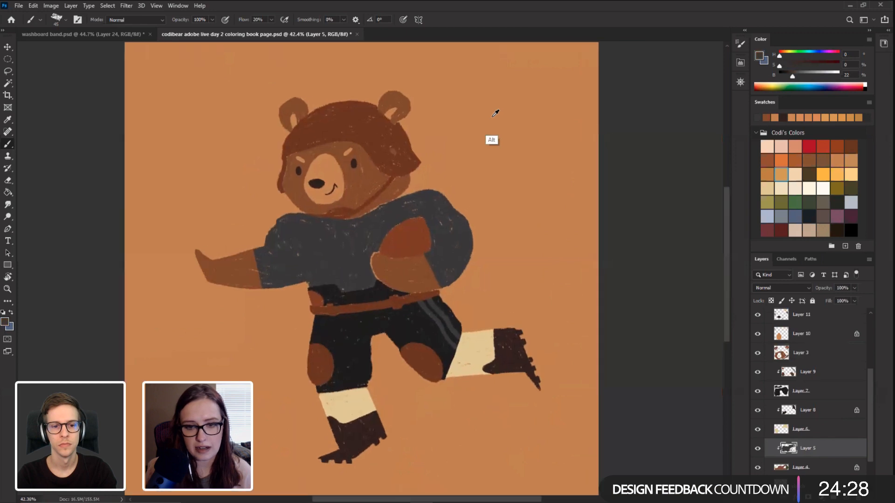
alt+scroll(494, 115, up, 1)
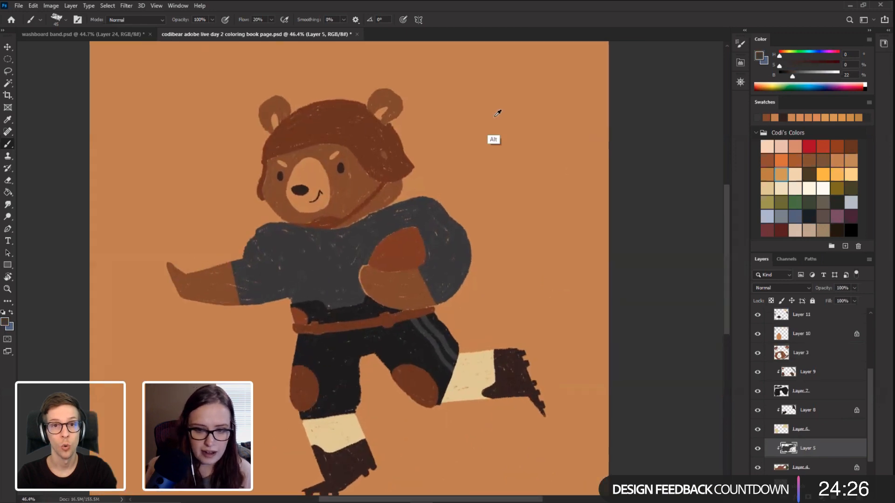
drag(261, 304, 302, 271)
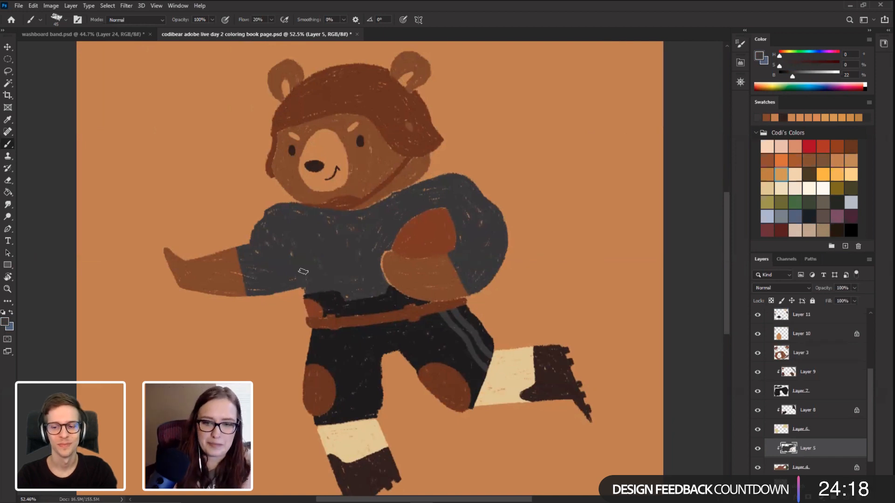
scroll(303, 272, up, 4)
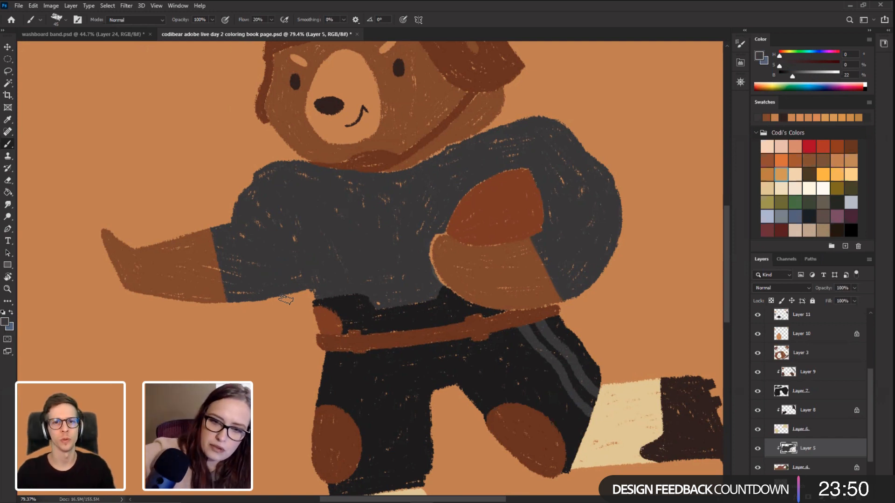
drag(250, 319, 225, 252)
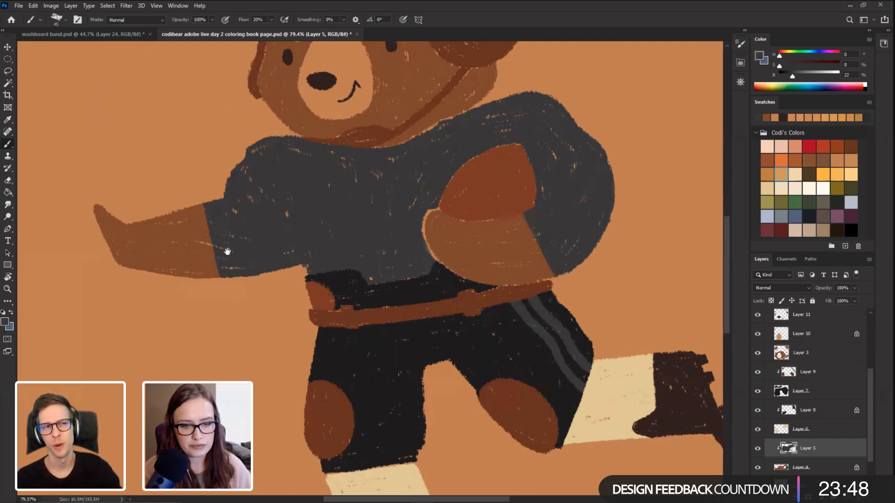
Step: Sample the socks' cream as the brush colour and lower the opacity of the shorts' Layer 7 to 58%
alt+click(378, 413)
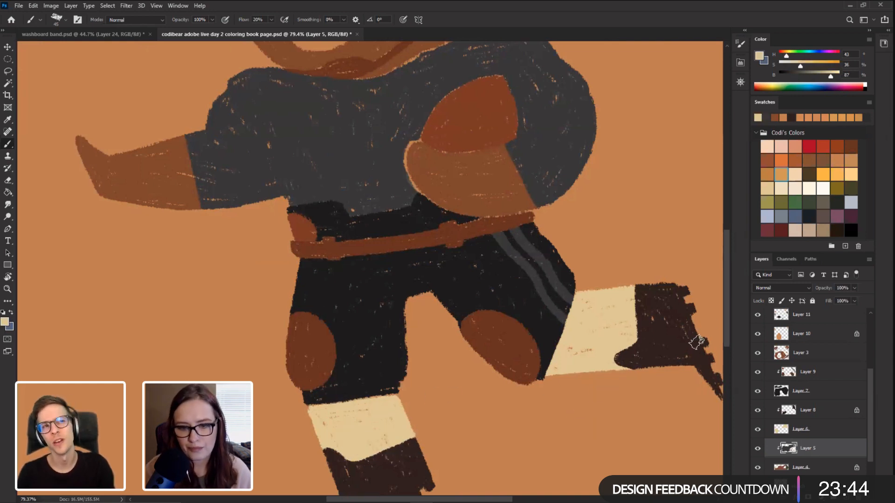
scroll(729, 335, up, 1)
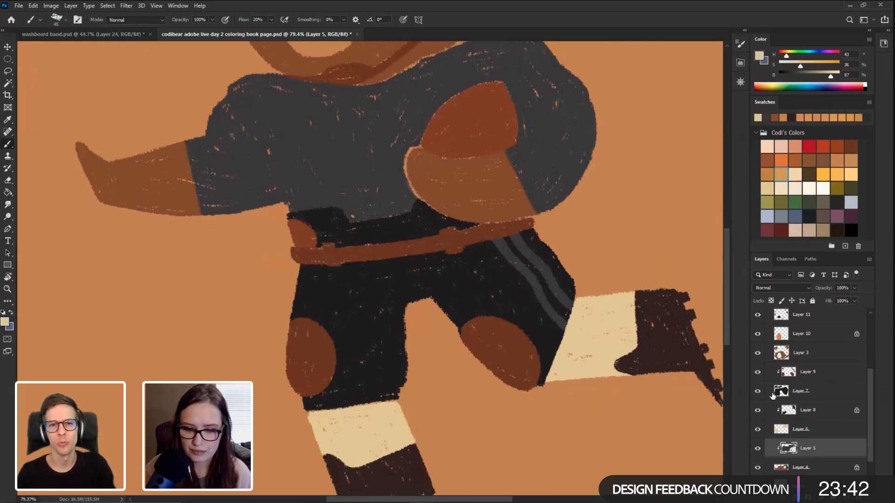
click(822, 391)
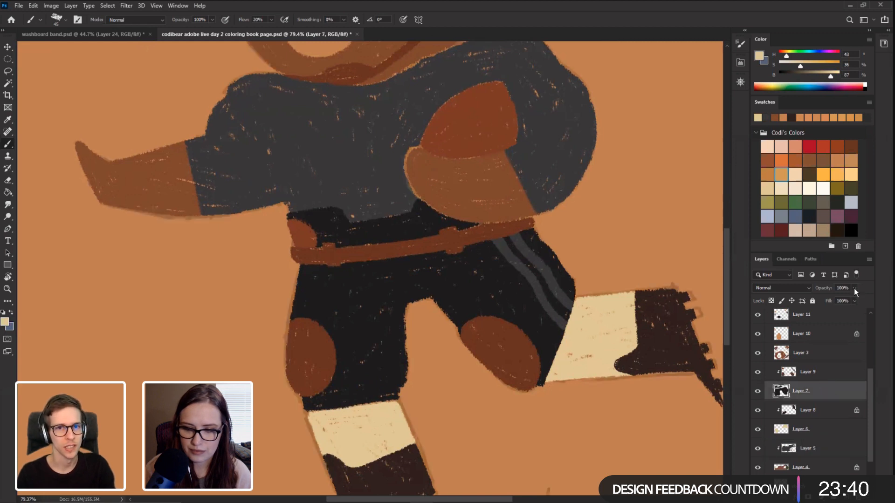
drag(848, 300, 837, 298)
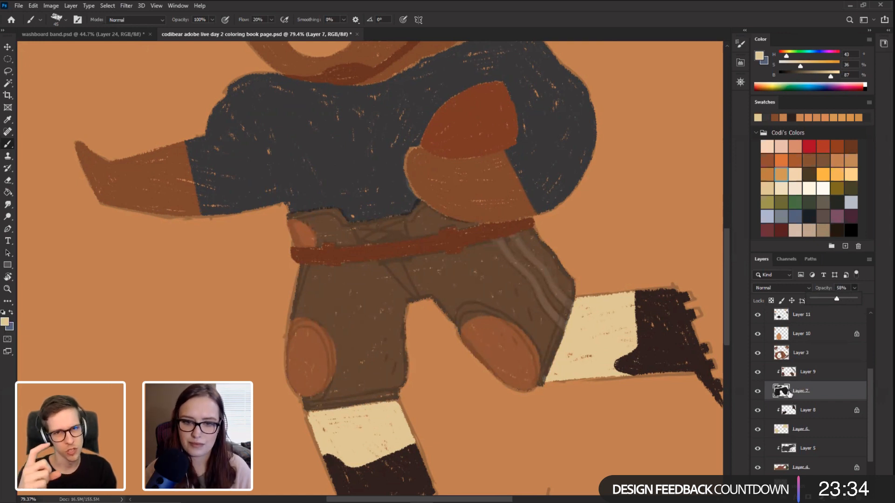
Step: Create a new layer above Layer 9 and paint two crossed cream lace strokes at the shorts' waist
click(817, 378)
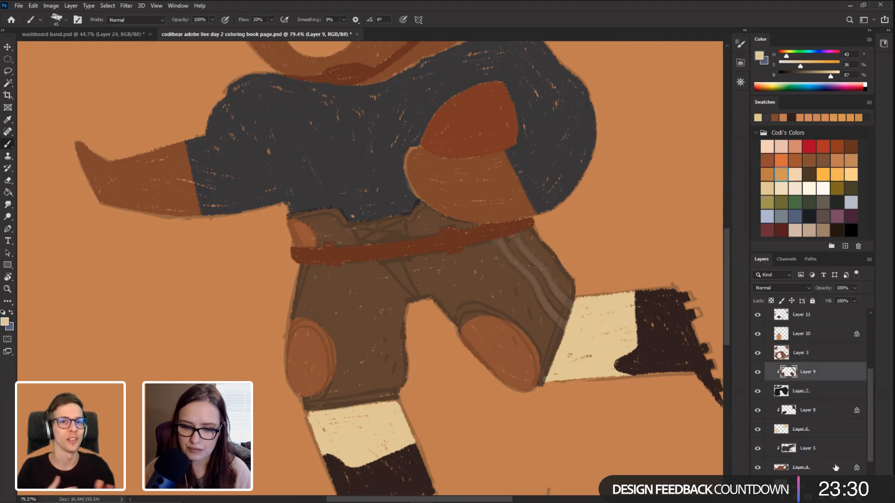
key(ctrl+shift+alt+n)
key(r)
mouse_move(249, 214)
mouse_down()
mouse_move(192, 254)
mouse_move(218, 321)
mouse_up()
key(b)
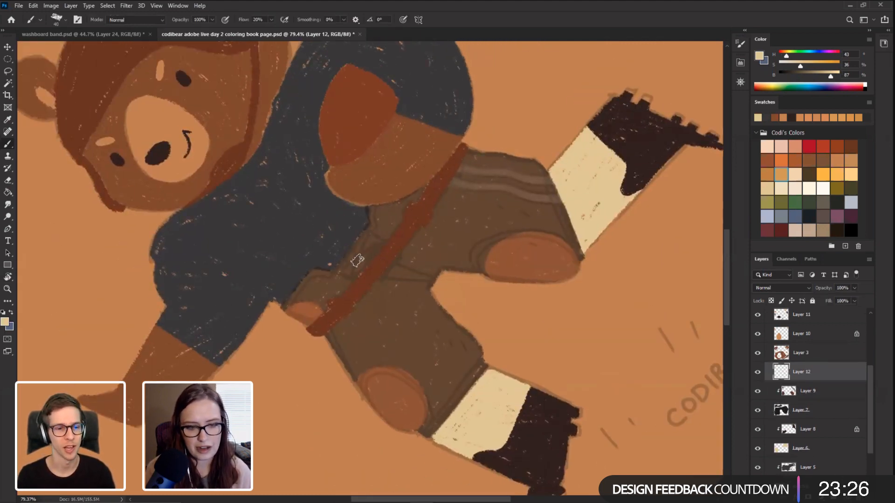
drag(353, 275, 365, 232)
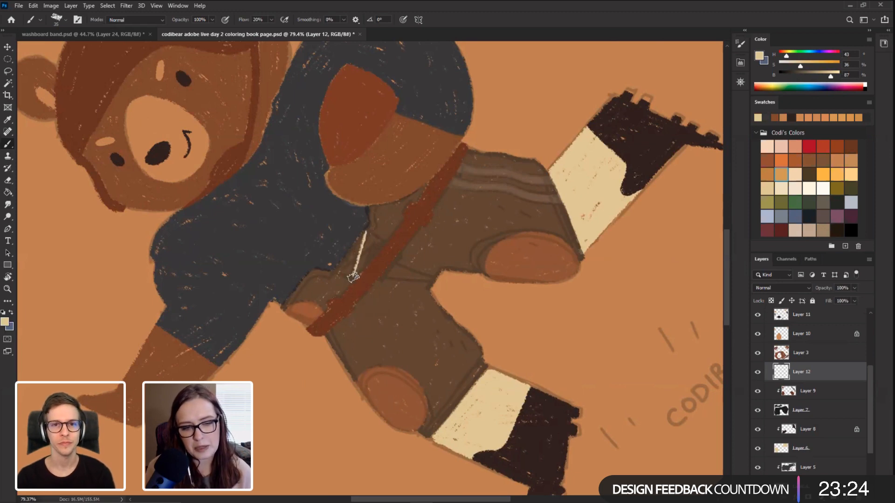
key(r)
drag(251, 192, 245, 236)
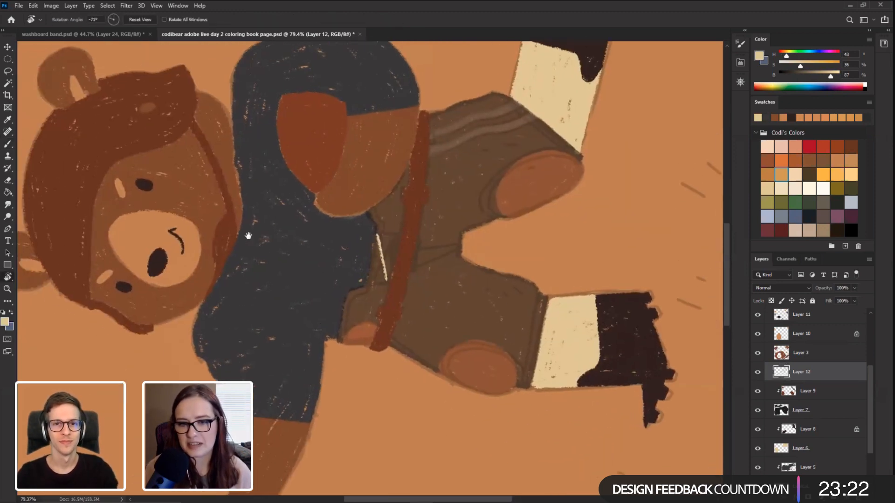
key(b)
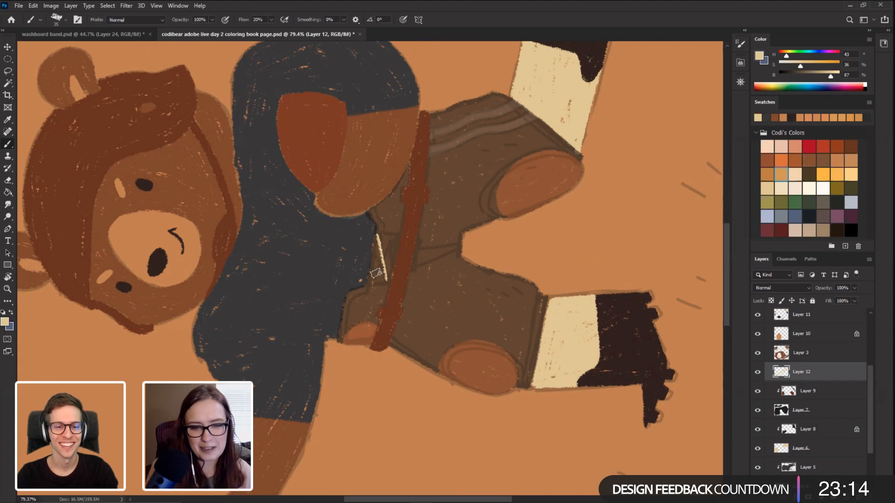
drag(368, 283, 397, 235)
Step: Paint the two loose cream lace ends with small cross marks above the crossed laces
key(r)
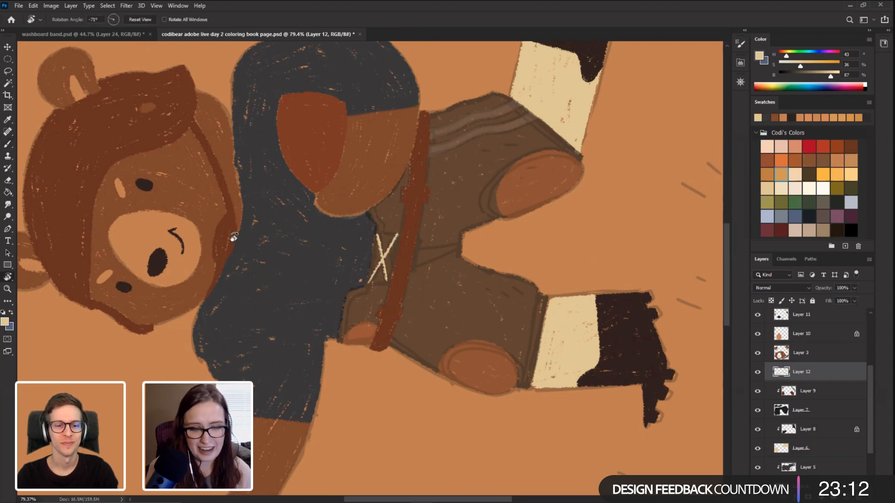
drag(191, 270, 247, 161)
key(b)
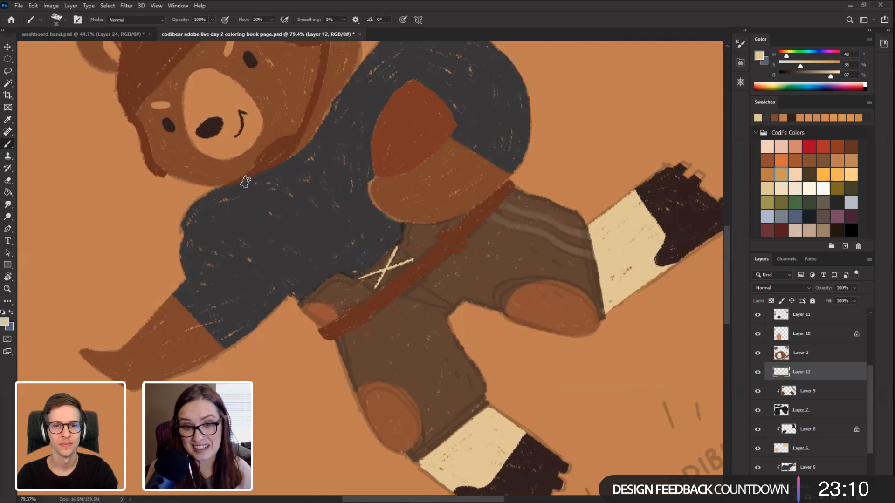
drag(361, 236, 373, 273)
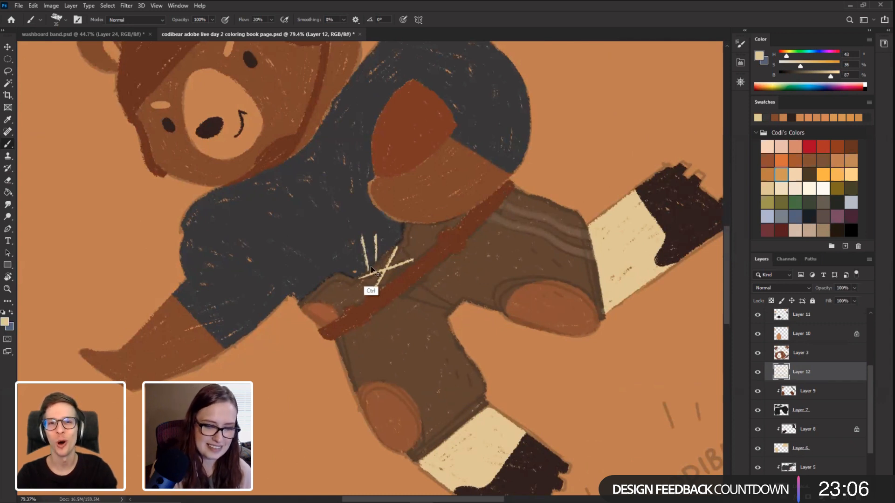
mouse_move(377, 265)
mouse_down()
mouse_move(380, 242)
mouse_move(365, 241)
mouse_up()
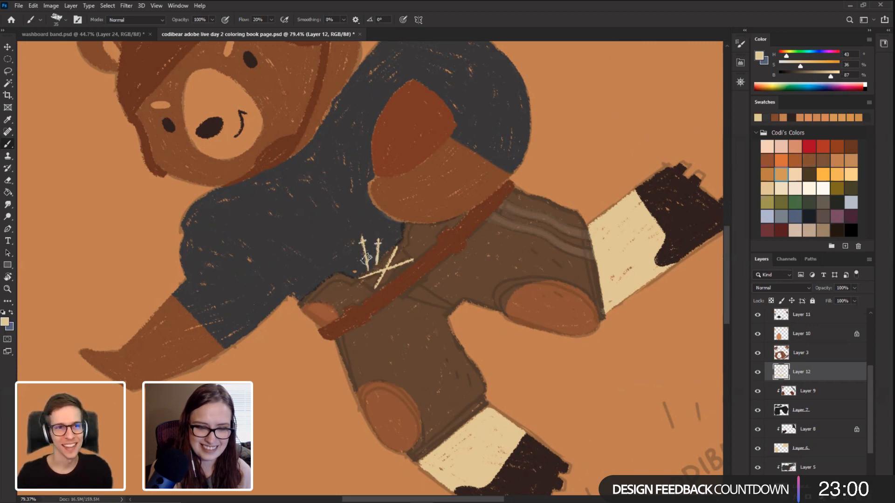
key(Escape)
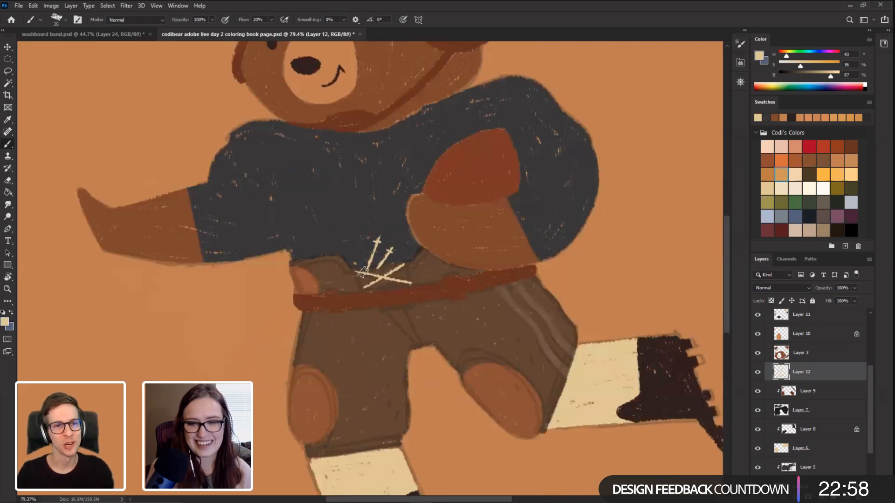
Step: Sample the jersey's dark grey and paint the fly lines and short crease marks on both legs of the shorts
key(r)
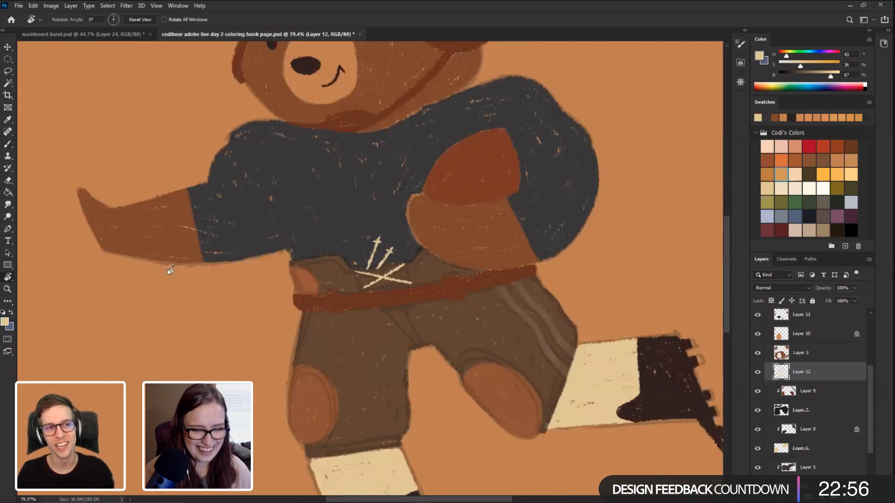
drag(171, 261, 192, 227)
key(b)
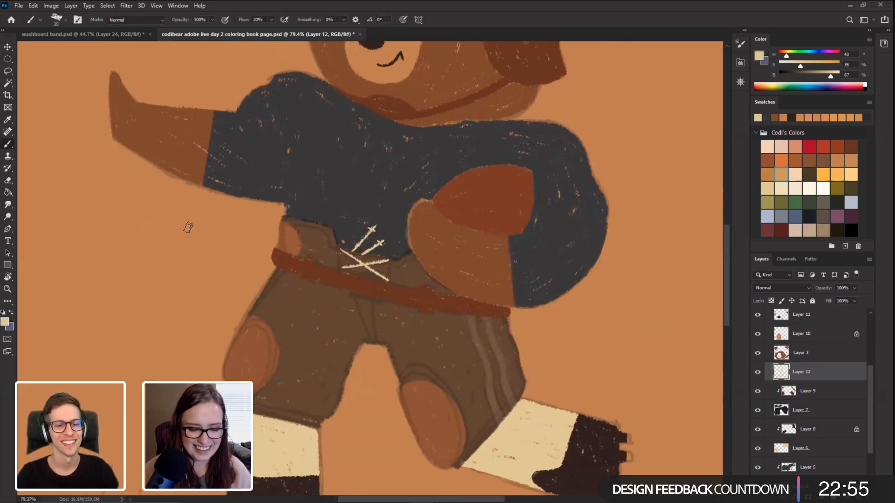
alt+click(361, 178)
drag(375, 339, 370, 306)
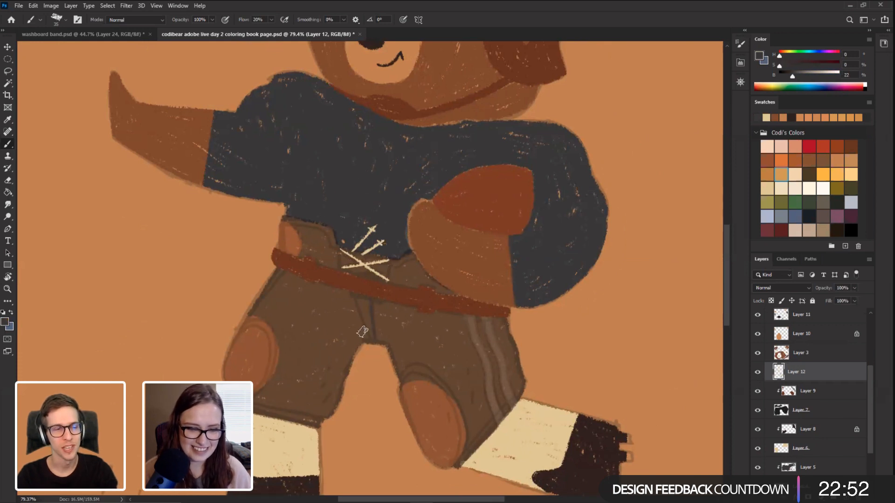
drag(370, 341, 353, 297)
mouse_move(325, 372)
mouse_down()
mouse_move(331, 367)
mouse_move(326, 379)
mouse_up()
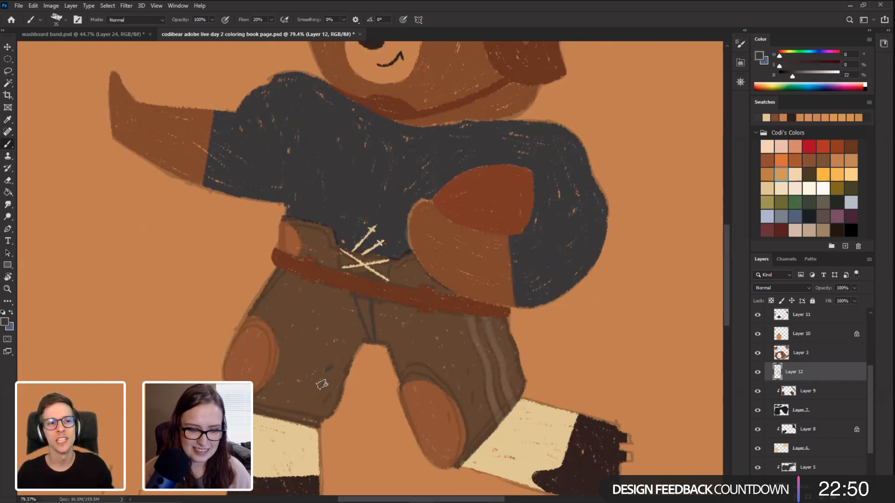
drag(474, 401, 471, 391)
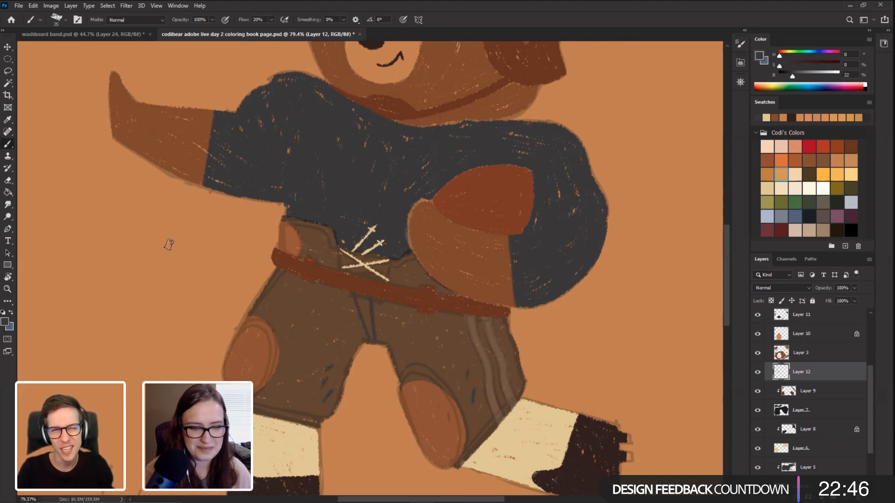
Step: Reduce the brush size and paint dark grey seam lines along the waist edge of the shorts
key(r)
mouse_move(171, 272)
mouse_down()
mouse_move(280, 418)
mouse_move(372, 412)
mouse_up()
drag(260, 312, 277, 283)
key(bracketleft)
key(bracketleft)
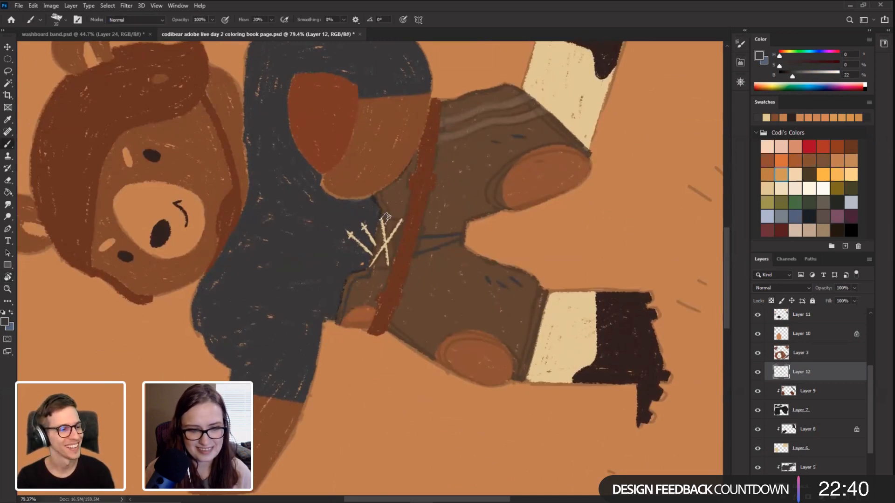
key(r)
drag(385, 218, 342, 272)
key(b)
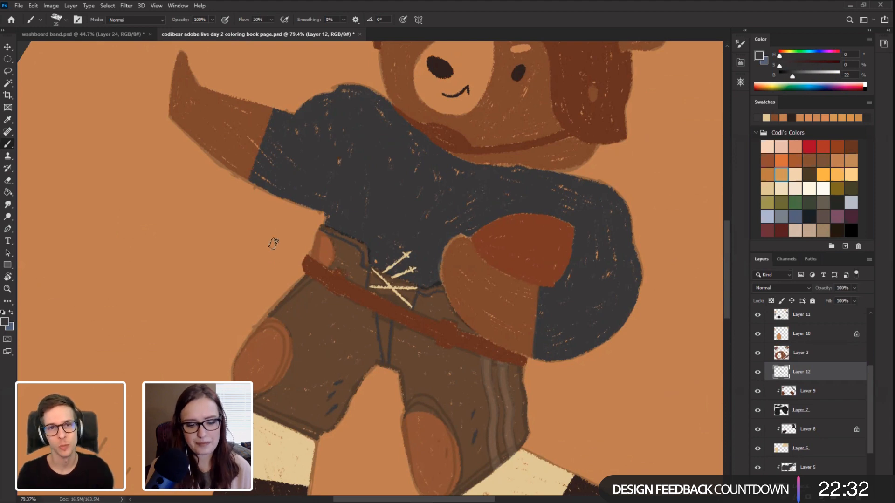
Step: Sample the background orange as the brush colour and create a new clipped layer directly above the socks' Layer 6
key(r)
mouse_move(214, 213)
mouse_down()
mouse_move(206, 287)
mouse_move(190, 242)
mouse_up()
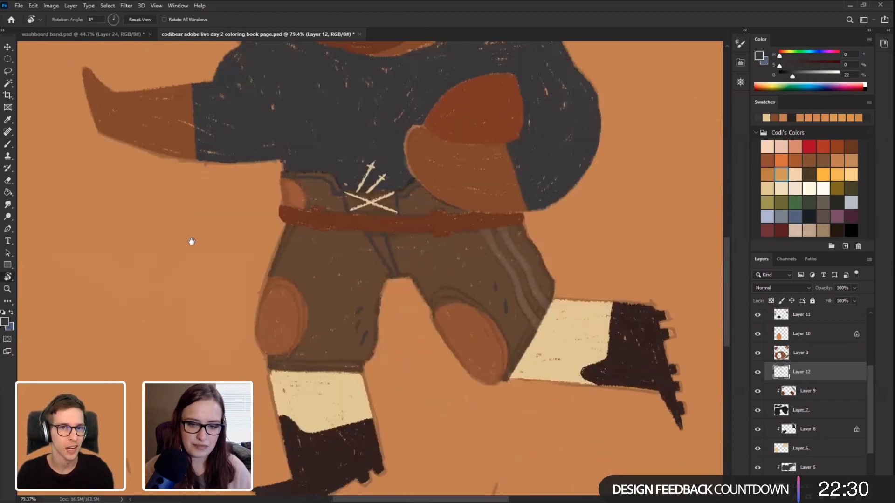
drag(132, 268, 207, 216)
key(b)
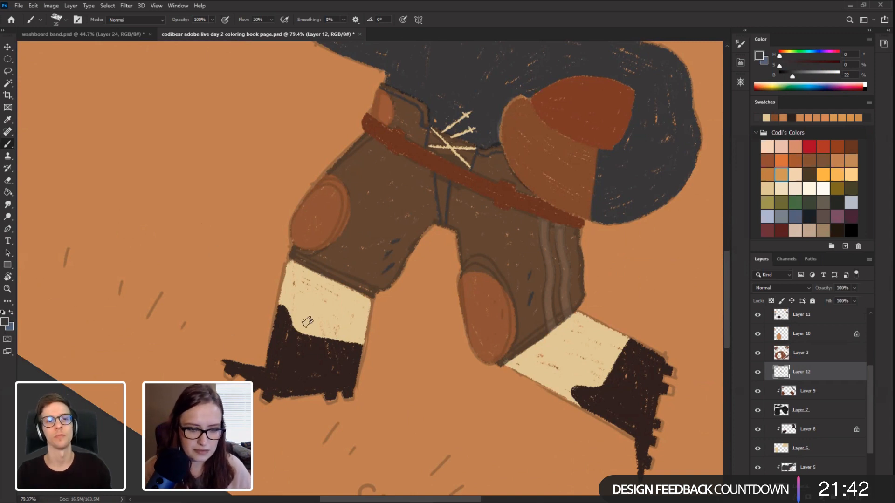
alt+click(322, 312)
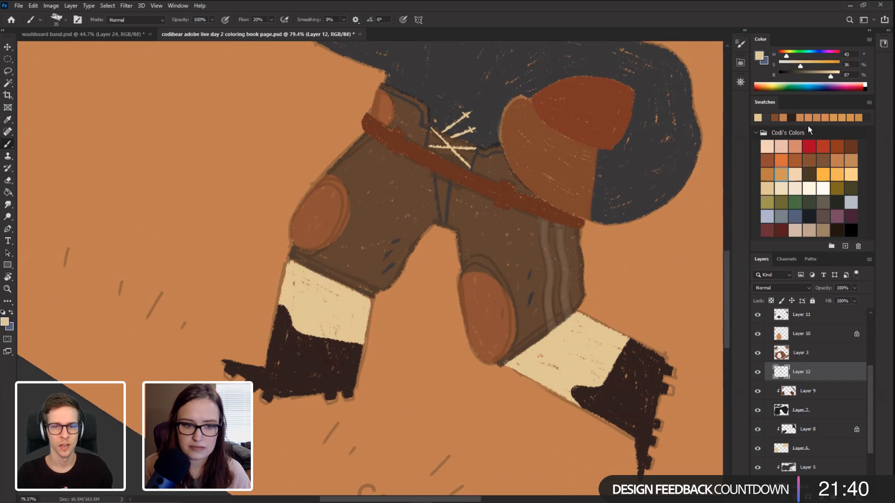
alt+click(247, 272)
click(757, 373)
click(757, 373)
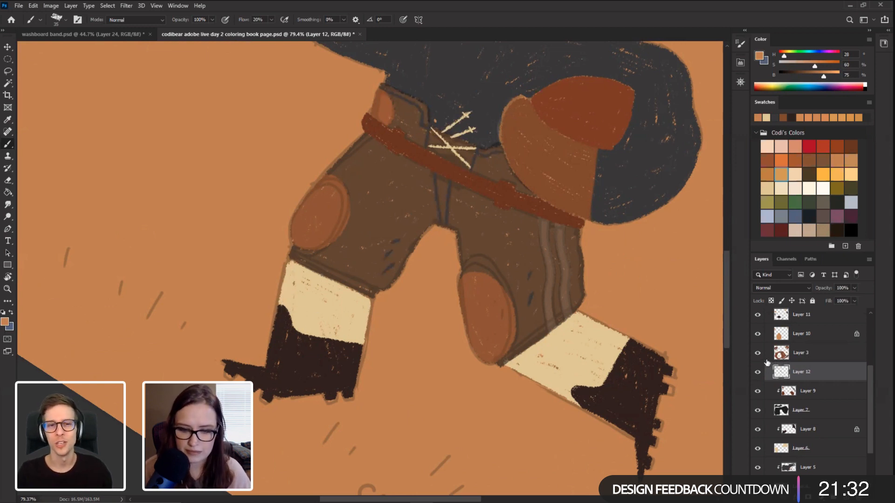
click(775, 446)
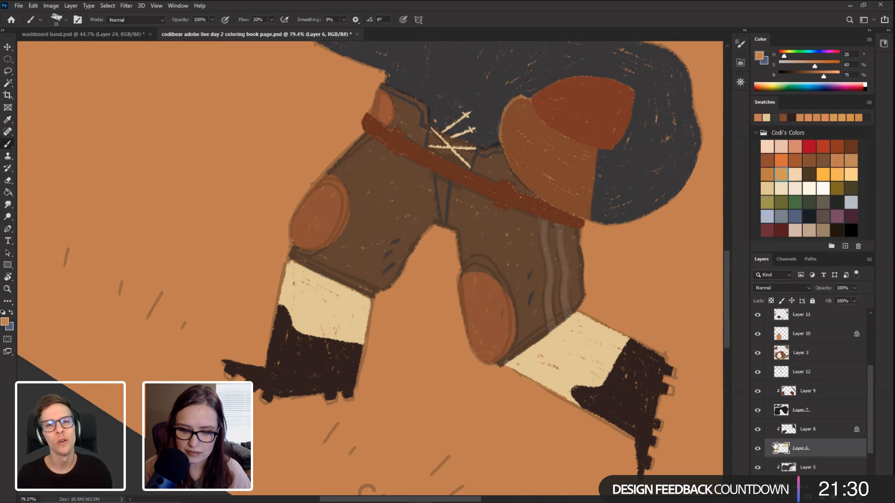
click(845, 497)
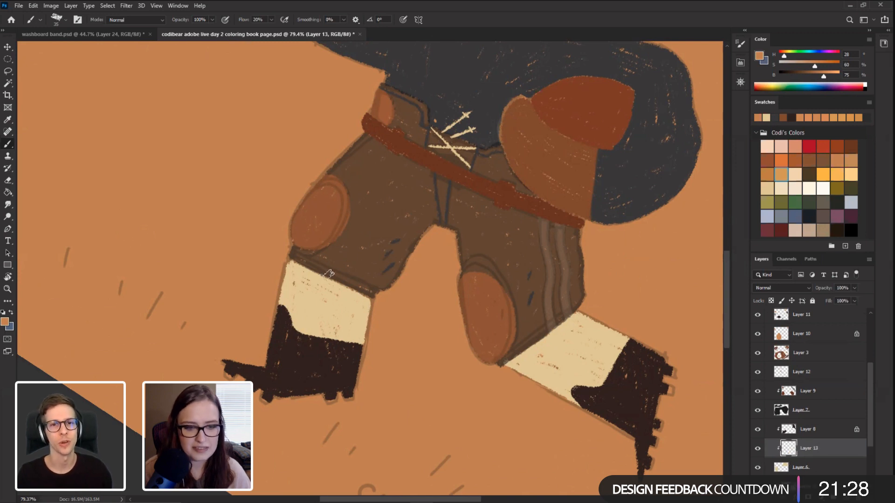
Step: Paint thin lengthwise orange stripes across the whole sock of the standing leg
mouse_move(291, 264)
mouse_down()
mouse_move(283, 312)
mouse_move(294, 334)
mouse_up()
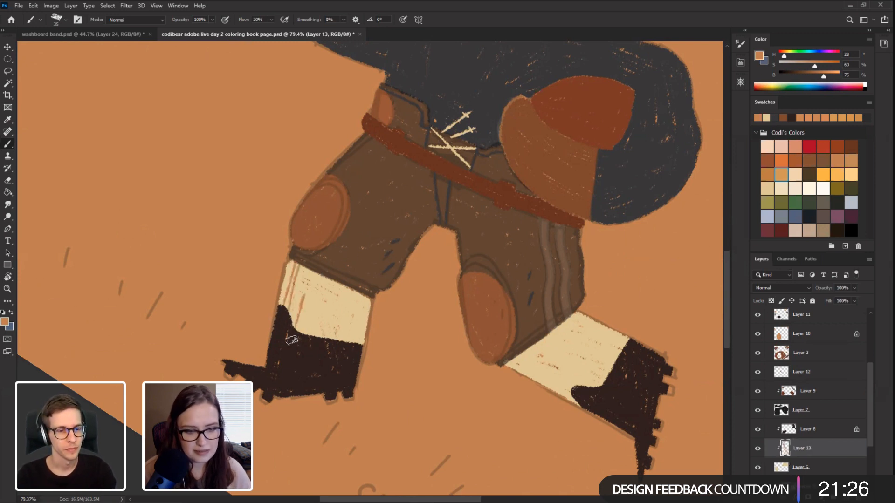
drag(320, 275, 299, 342)
mouse_move(331, 281)
mouse_down()
mouse_move(315, 339)
mouse_move(330, 332)
mouse_up()
mouse_move(353, 292)
mouse_down()
mouse_move(337, 354)
mouse_move(364, 291)
mouse_up()
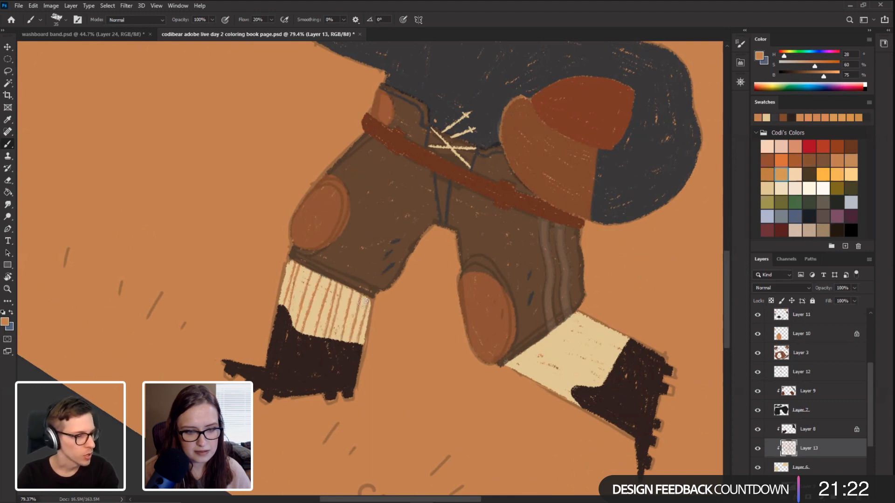
Step: Paint matching lengthwise orange stripes on the sock of the raised back leg
key(r)
mouse_move(187, 294)
mouse_down()
mouse_move(262, 118)
mouse_move(322, 90)
mouse_up()
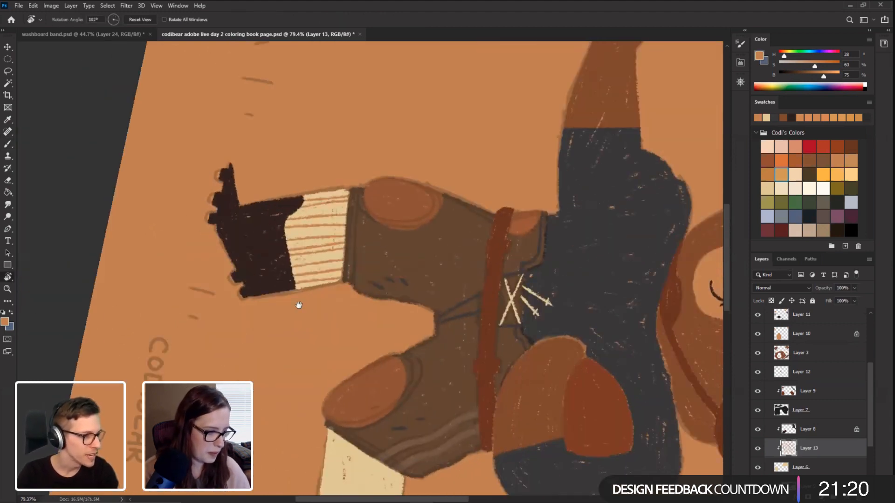
drag(298, 304, 401, 196)
drag(307, 315, 218, 233)
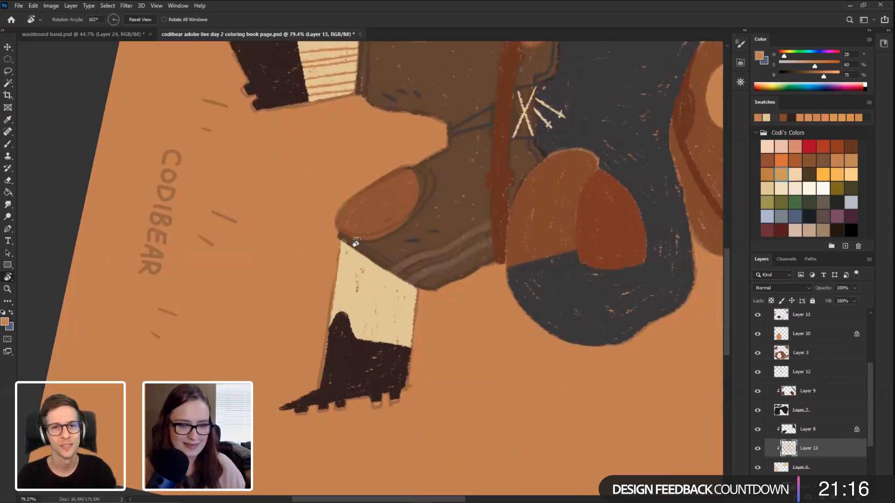
key(b)
mouse_move(339, 313)
mouse_down()
mouse_move(345, 269)
mouse_move(342, 319)
mouse_move(355, 238)
mouse_up()
mouse_move(359, 328)
mouse_down()
mouse_move(364, 256)
mouse_move(378, 268)
mouse_up()
mouse_move(383, 342)
mouse_down()
mouse_move(389, 271)
mouse_move(411, 277)
mouse_up()
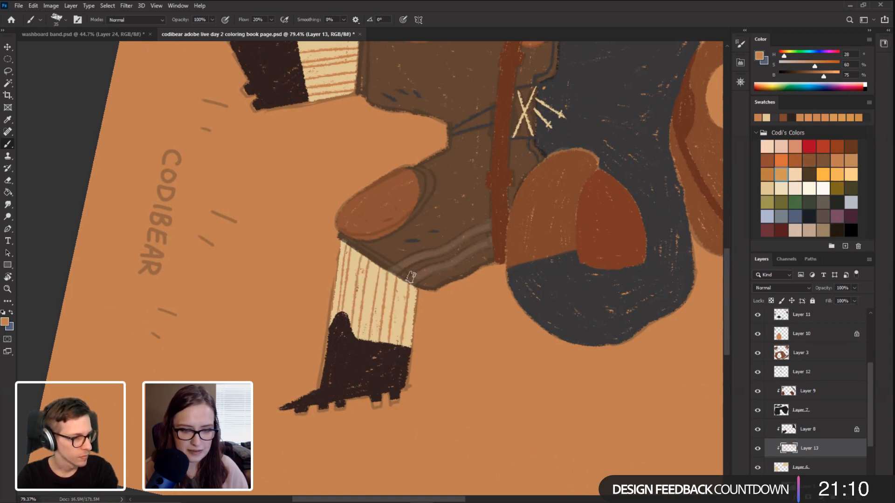
Step: Raise the opacity of the shorts' Layer 7 to 100%
key(Escape)
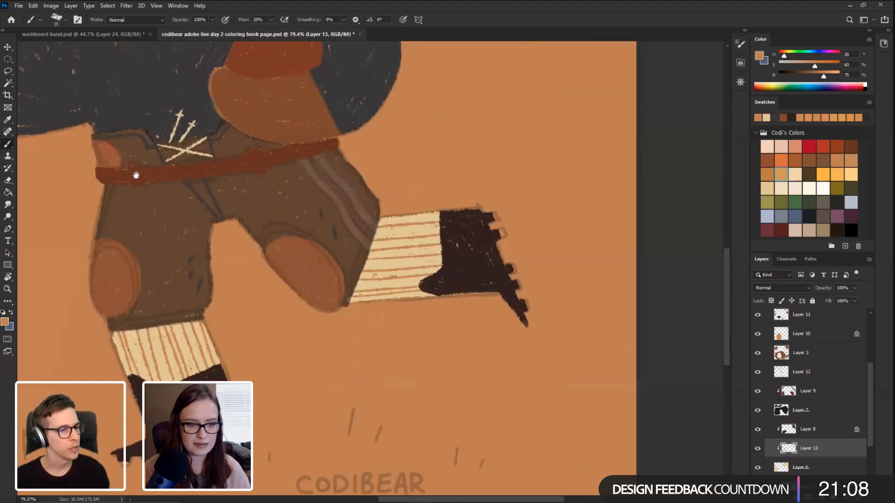
drag(134, 174, 321, 255)
click(822, 412)
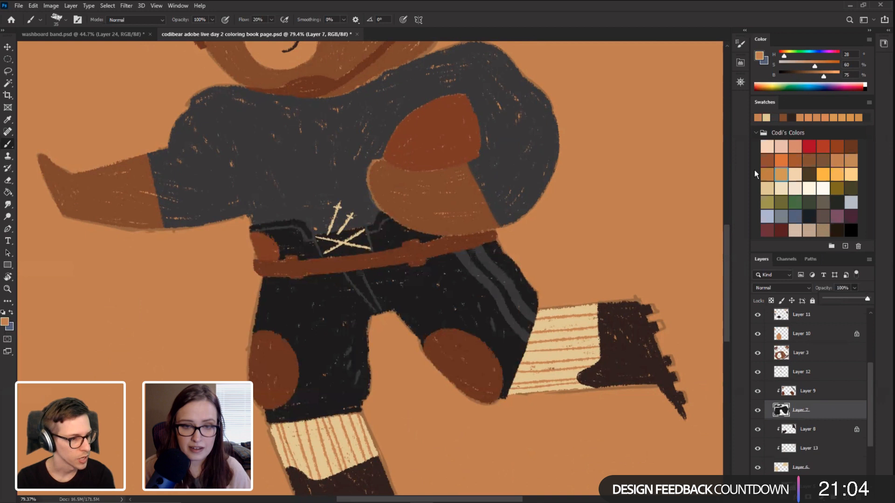
drag(194, 274, 204, 213)
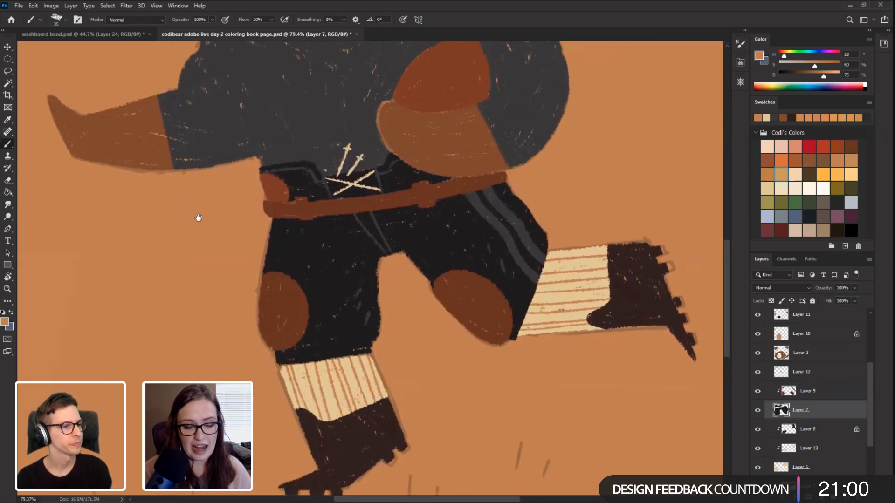
drag(205, 255, 203, 185)
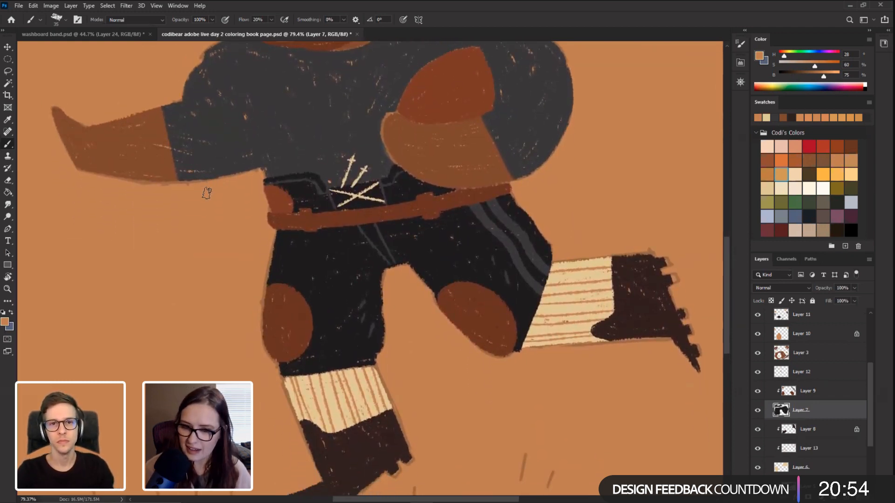
drag(203, 167, 215, 314)
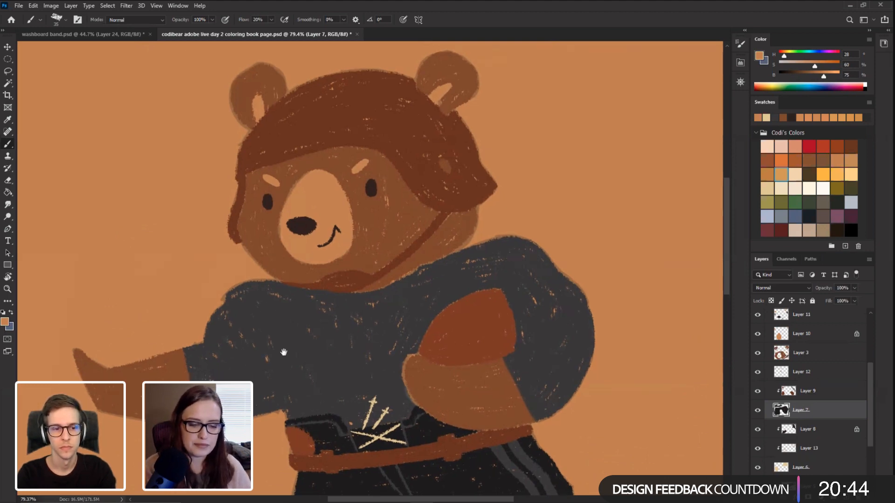
drag(284, 352, 229, 176)
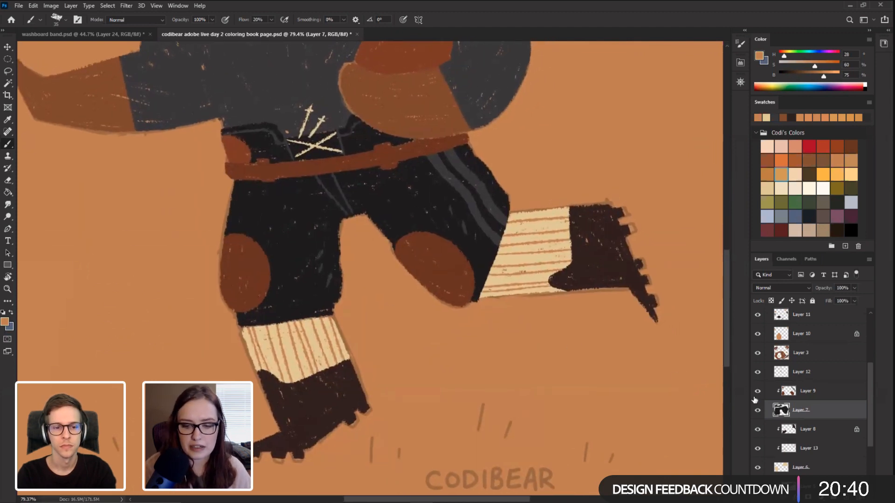
Step: Identify the boots' Layer 8 by toggling its visibility, and unlock its transparent pixels
drag(870, 387, 867, 410)
click(756, 381)
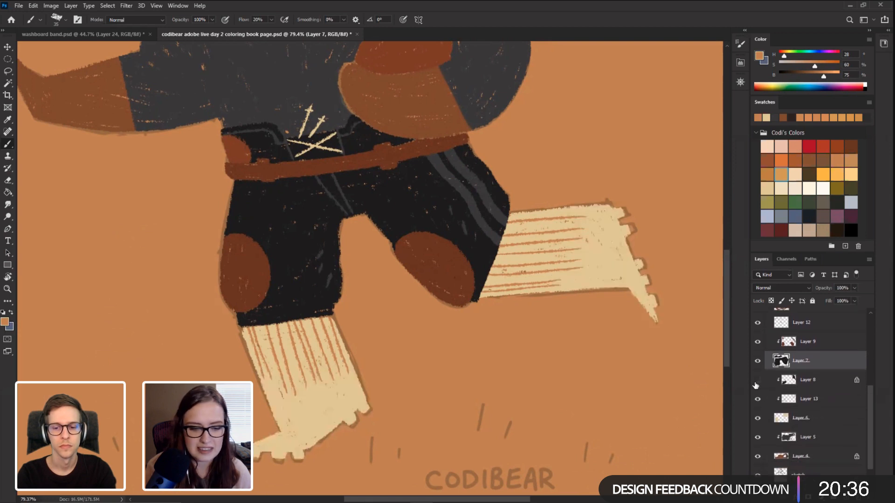
click(755, 381)
click(792, 375)
click(771, 301)
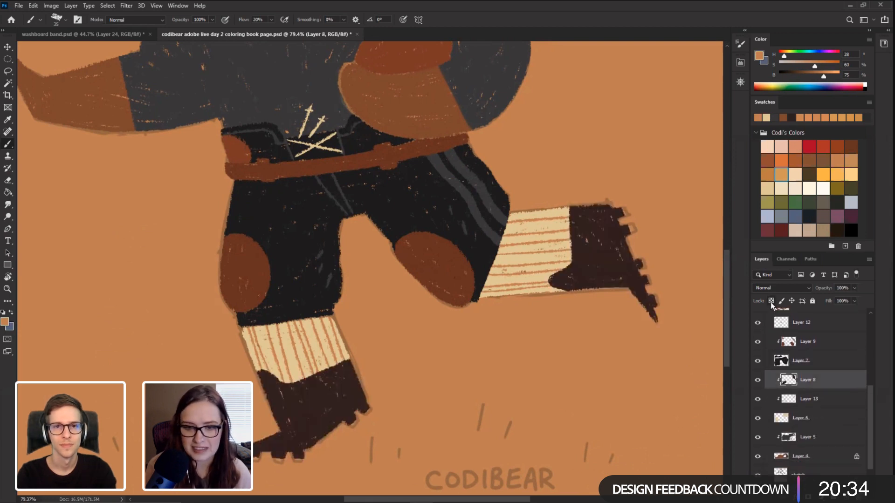
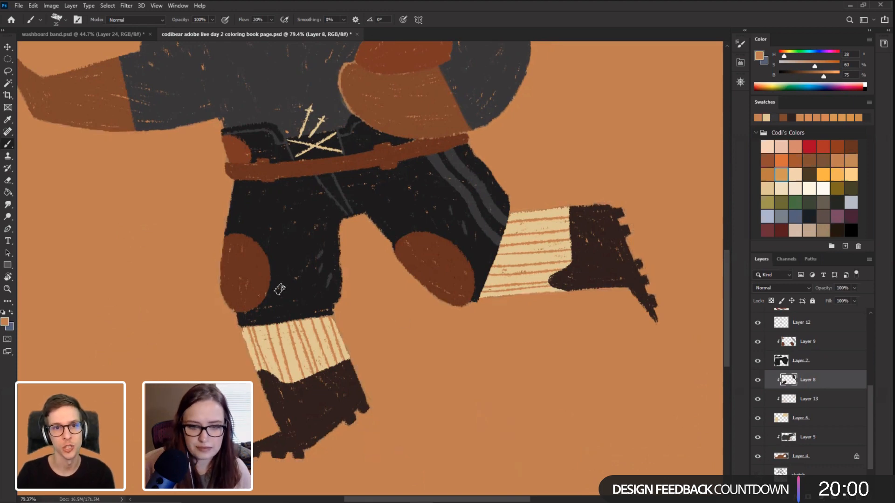
Step: Select the stripes' Layer 13 and paint another orange stripe along the outer edge of the raised leg's sock
scroll(158, 234, down, 4)
scroll(160, 234, down, 1)
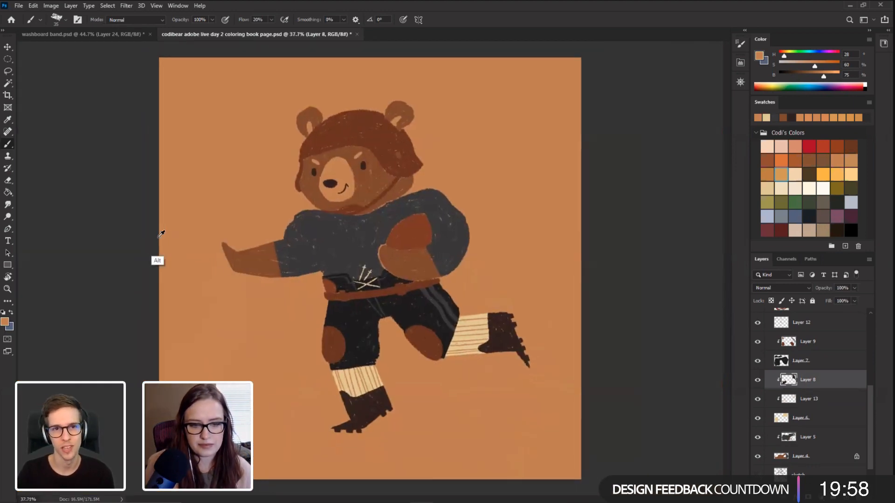
scroll(283, 298, up, 4)
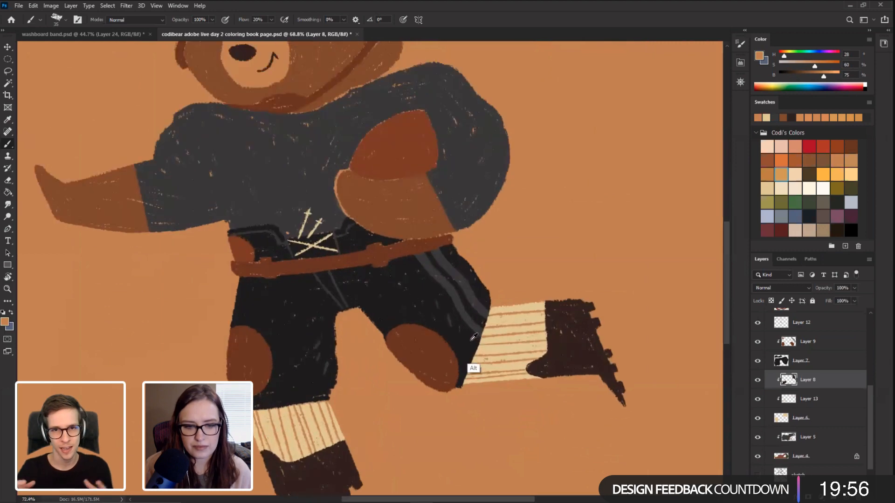
key(r)
mouse_move(244, 292)
mouse_down()
mouse_move(180, 316)
mouse_move(354, 290)
mouse_move(303, 378)
mouse_up()
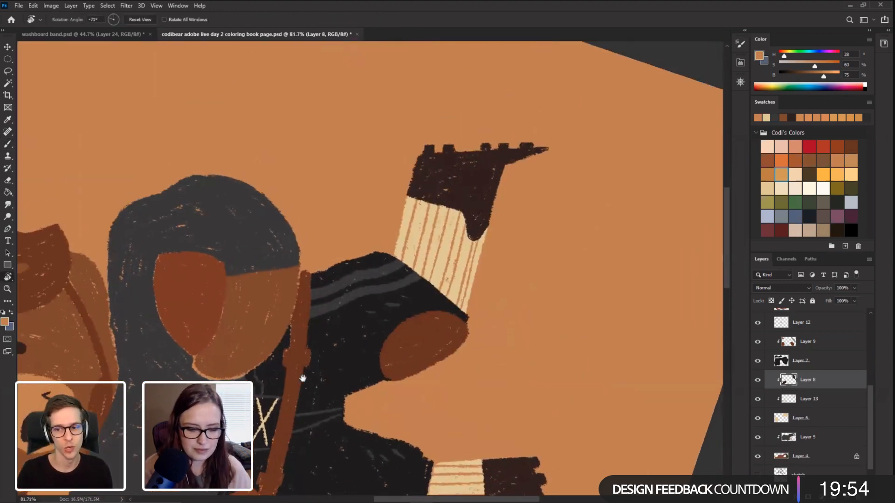
key(b)
click(757, 400)
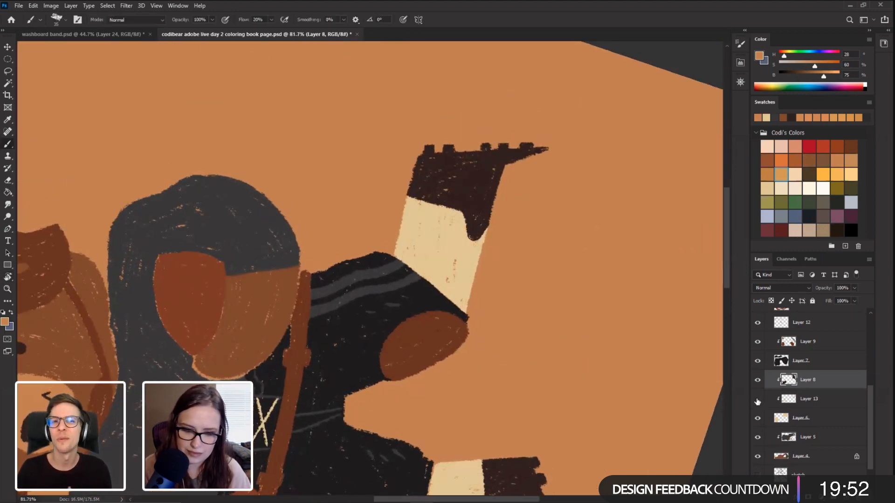
click(757, 399)
click(792, 400)
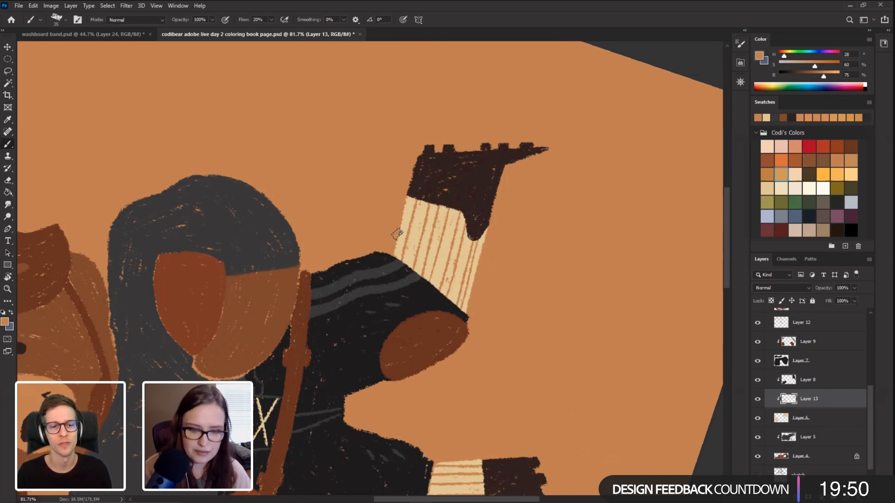
key(ctrl+z)
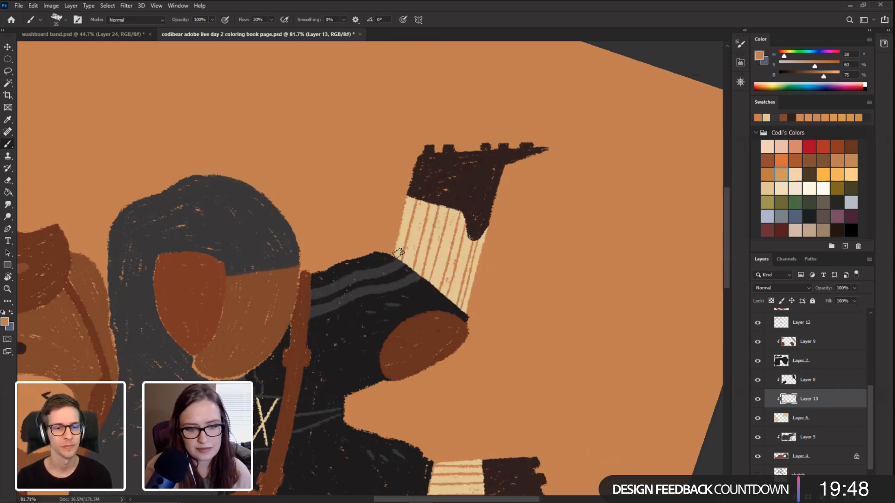
drag(397, 258, 413, 199)
key(Escape)
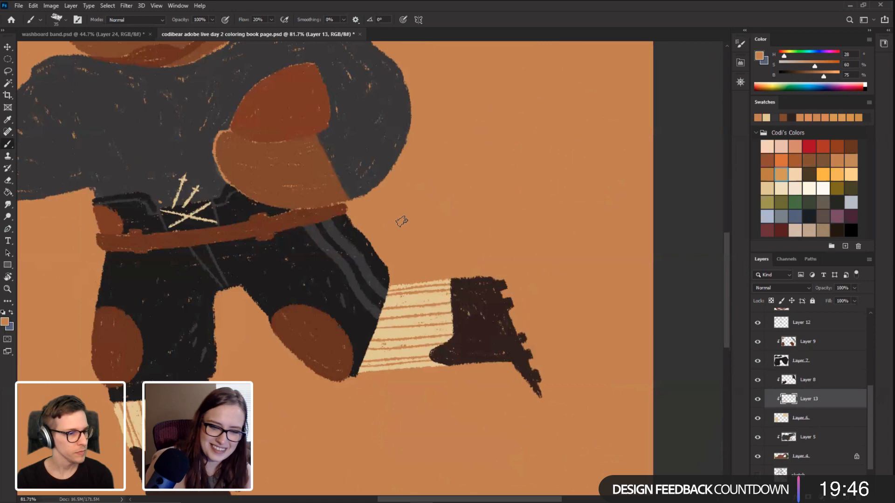
Step: Sample the brown of the bear's arm as the brush colour and create a new layer above Layer 1
scroll(402, 231, down, 5)
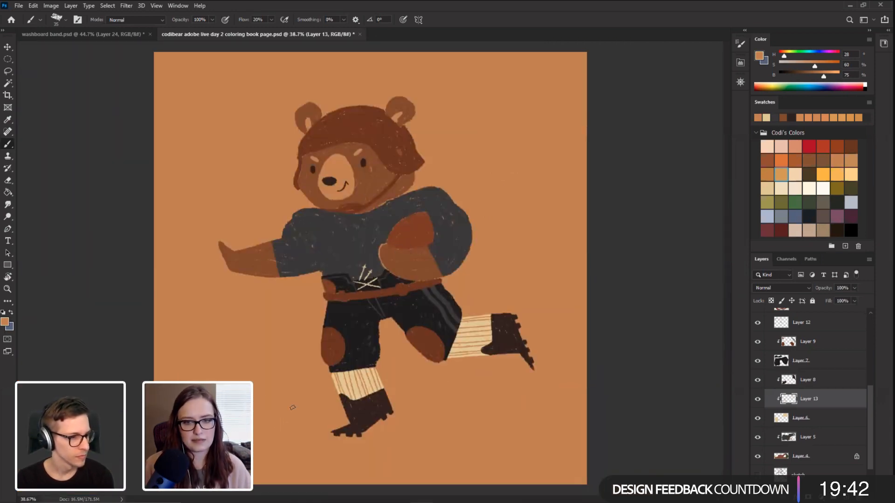
scroll(433, 427, up, 3)
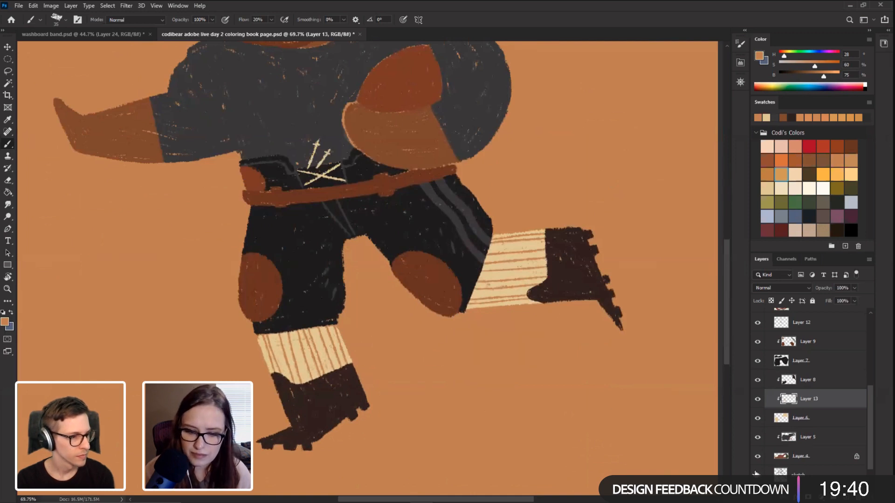
drag(288, 336, 320, 261)
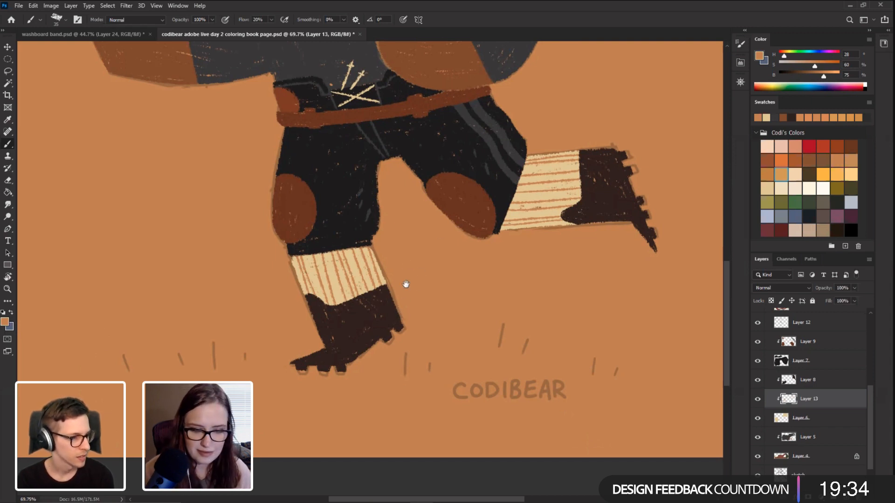
drag(427, 271, 402, 331)
drag(331, 231, 350, 309)
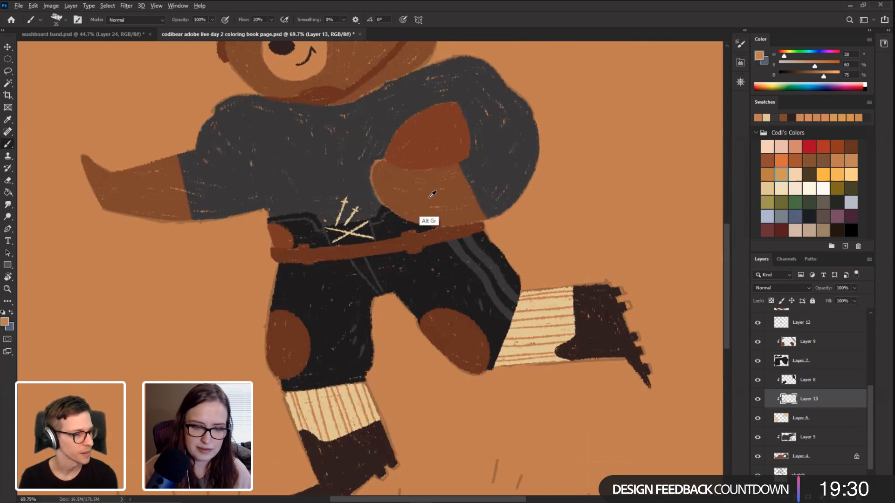
alt+click(427, 196)
drag(868, 401, 870, 336)
click(777, 386)
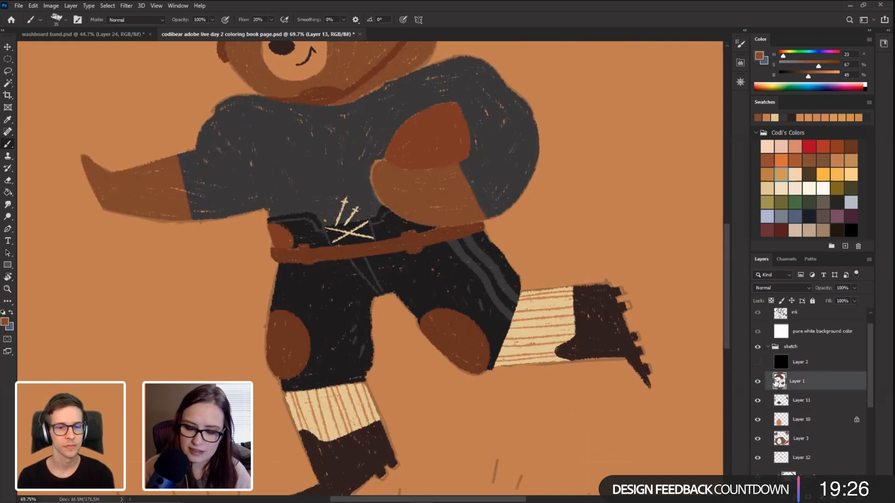
click(845, 497)
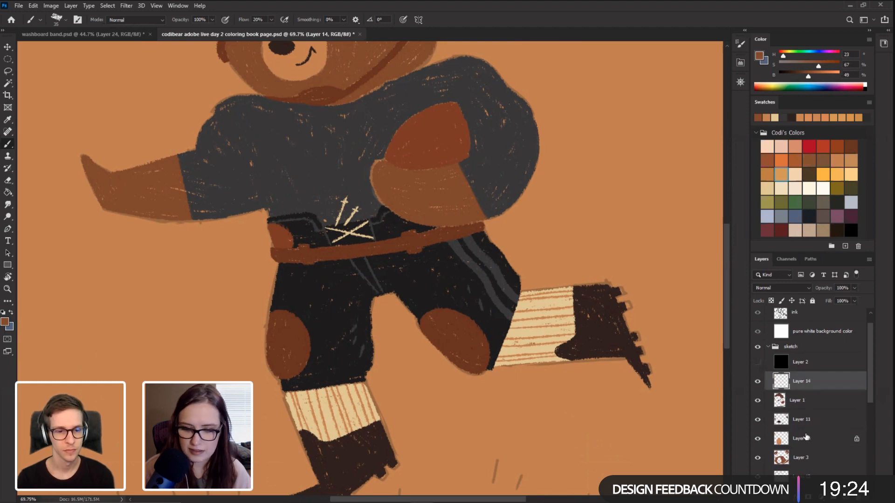
Step: Select the shorts' Layer 7, lower its opacity briefly to examine the sketch beneath, and restore it to 100%
drag(233, 237, 247, 217)
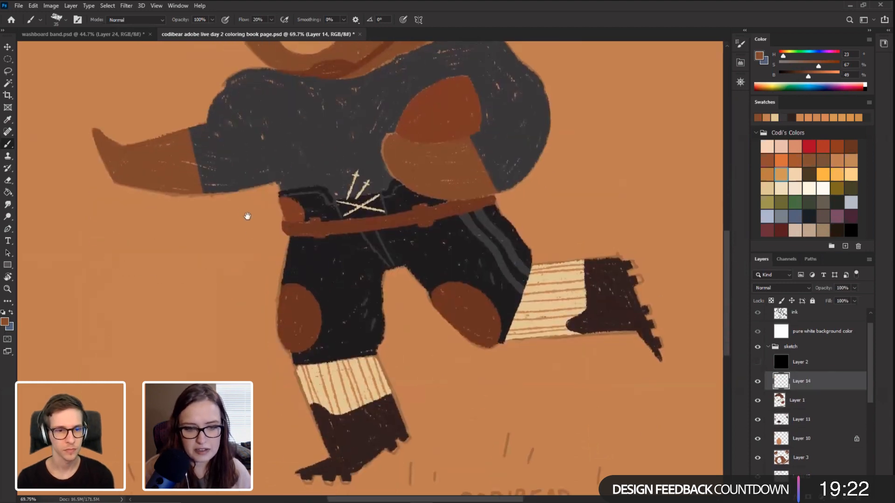
scroll(343, 209, up, 4)
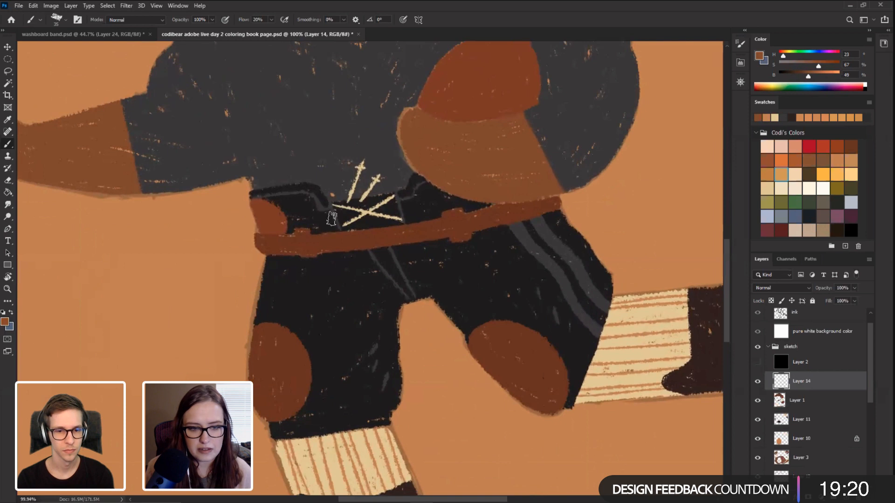
drag(867, 379, 866, 439)
click(836, 387)
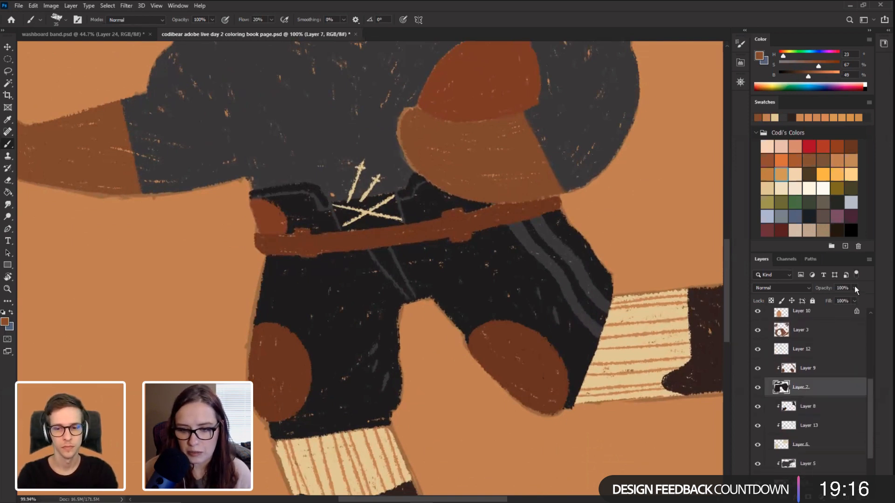
click(854, 288)
click(834, 300)
drag(834, 299, 867, 298)
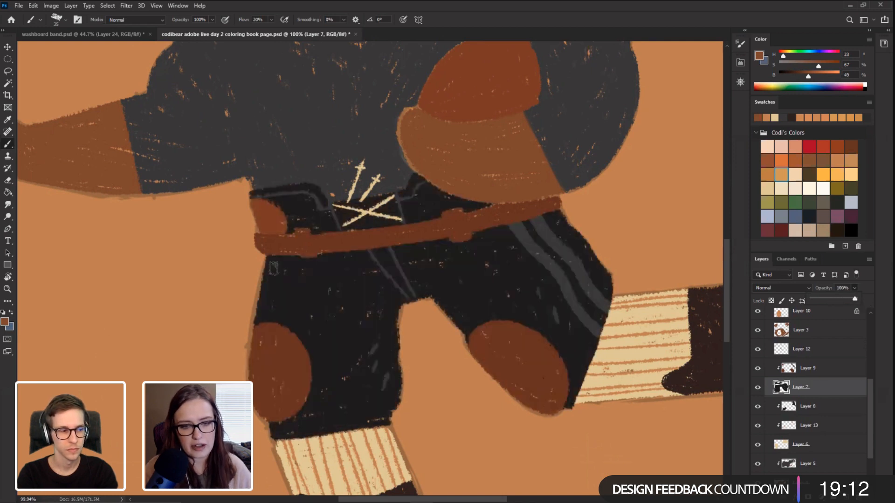
Step: Sample the near-black of the shorts as the brush colour
mouse_move(194, 270)
mouse_down()
mouse_move(195, 294)
mouse_move(194, 274)
mouse_up()
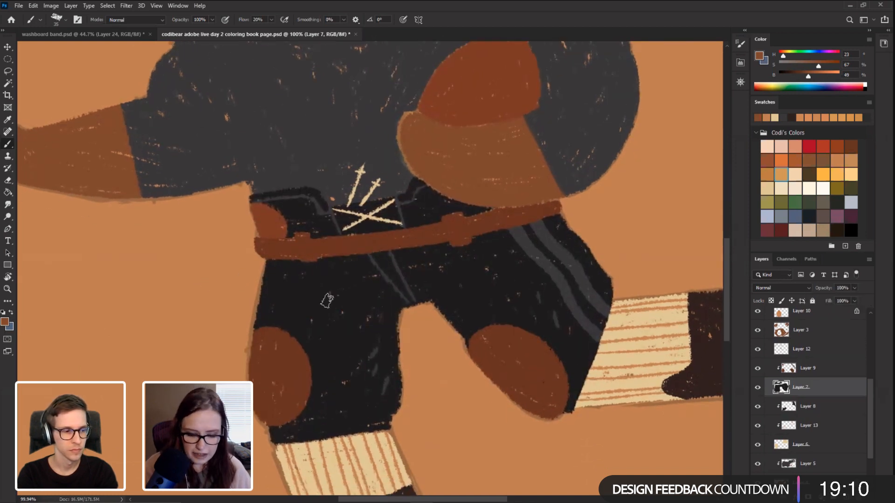
alt+click(447, 287)
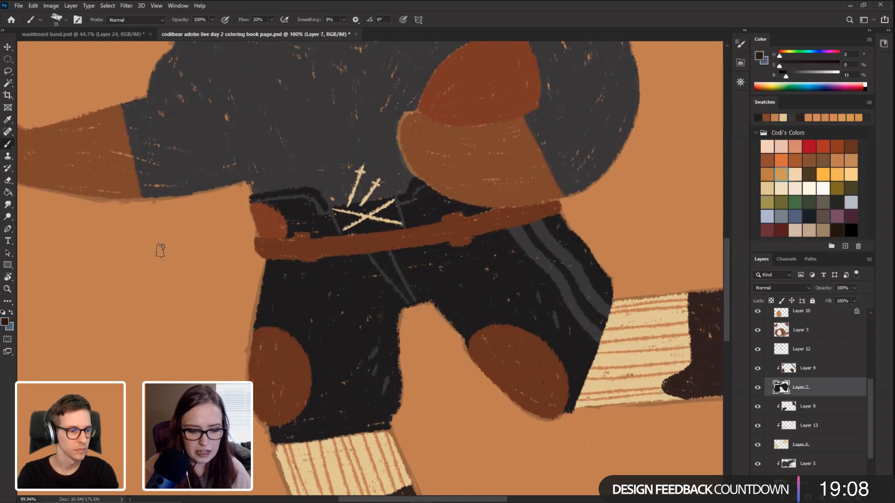
key(r)
mouse_move(160, 250)
mouse_down()
mouse_move(233, 317)
mouse_move(320, 334)
mouse_up()
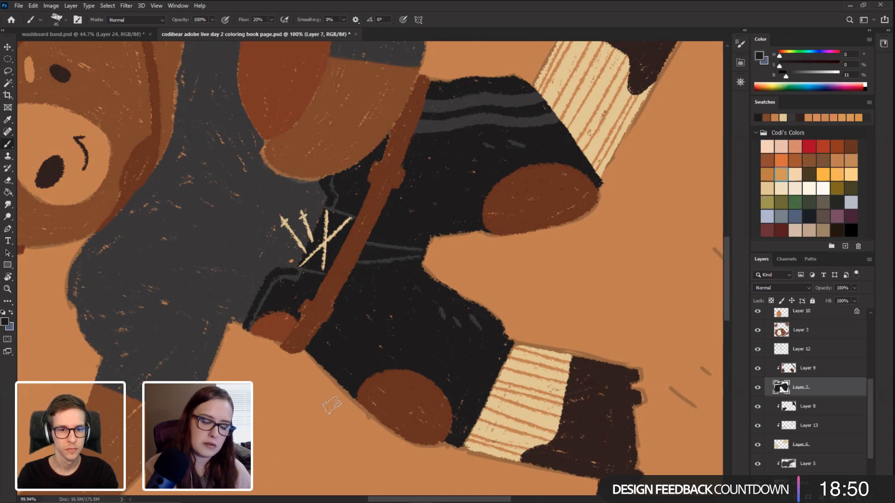
key(Escape)
key(ctrl+0)
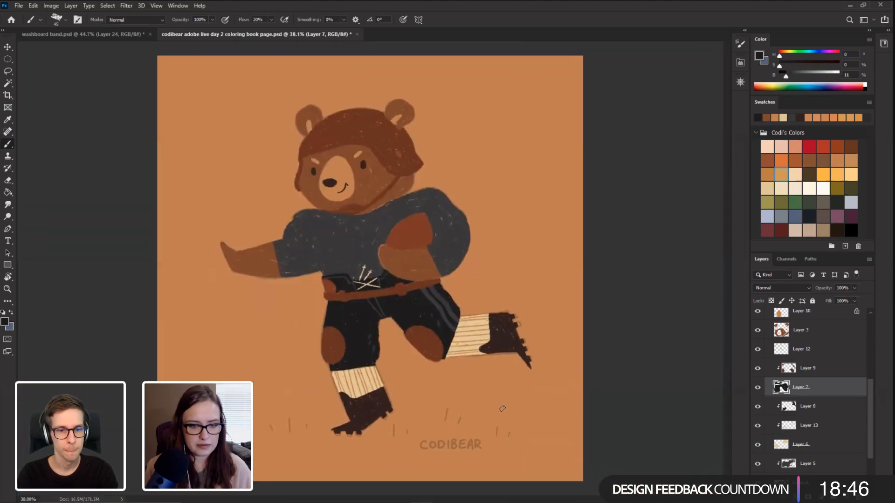
drag(421, 367, 473, 369)
drag(199, 309, 212, 280)
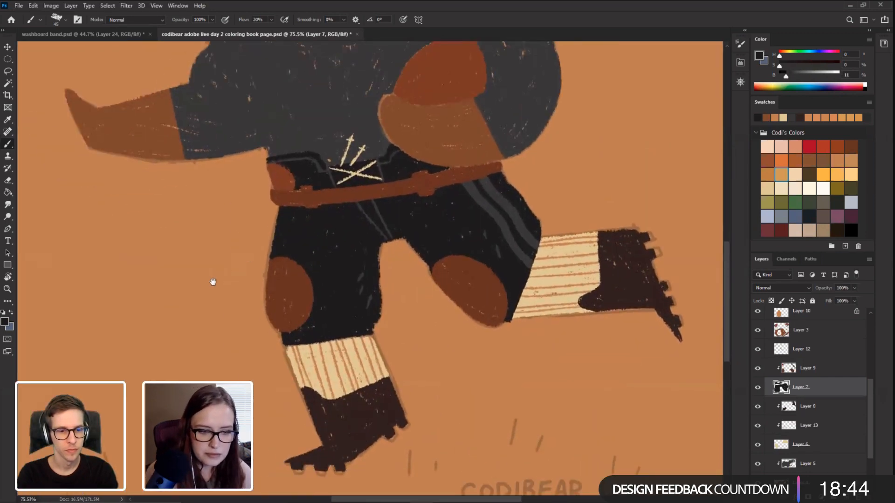
scroll(804, 367, up, 1)
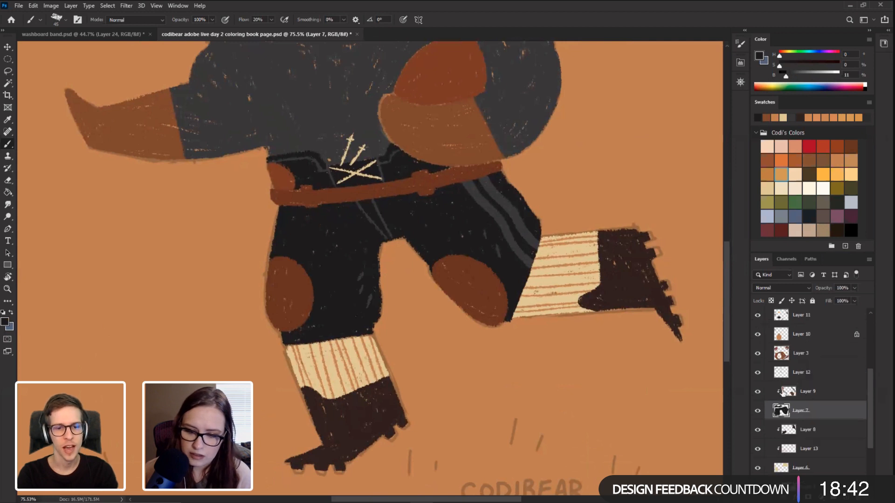
Step: Identify the knee patches' Layer 9 by toggling its visibility and create a new layer above it
click(757, 392)
click(757, 392)
click(799, 396)
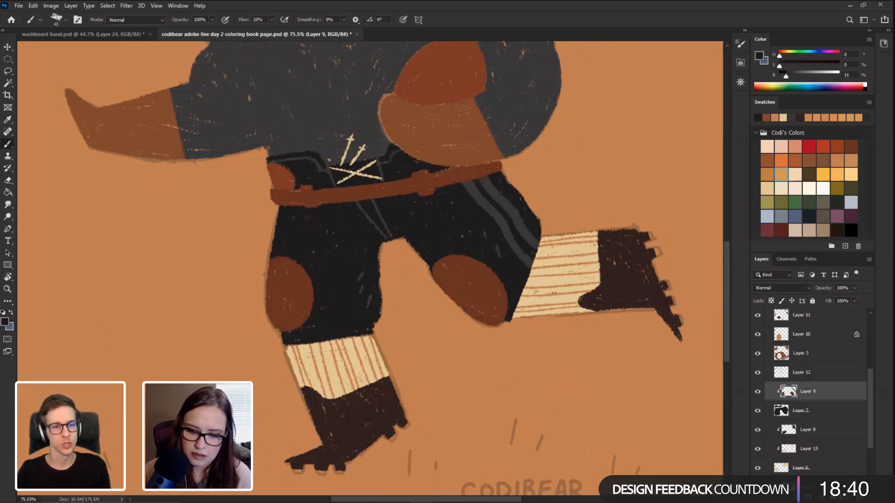
key(ctrl+shift+alt+n)
Step: Sample the helmet's reddish brown as the brush colour
key(r)
drag(222, 317, 176, 255)
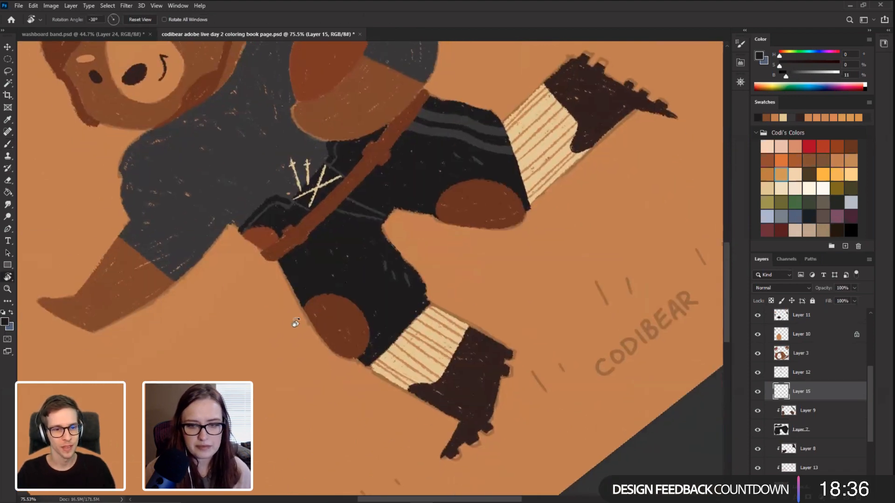
drag(365, 322, 368, 325)
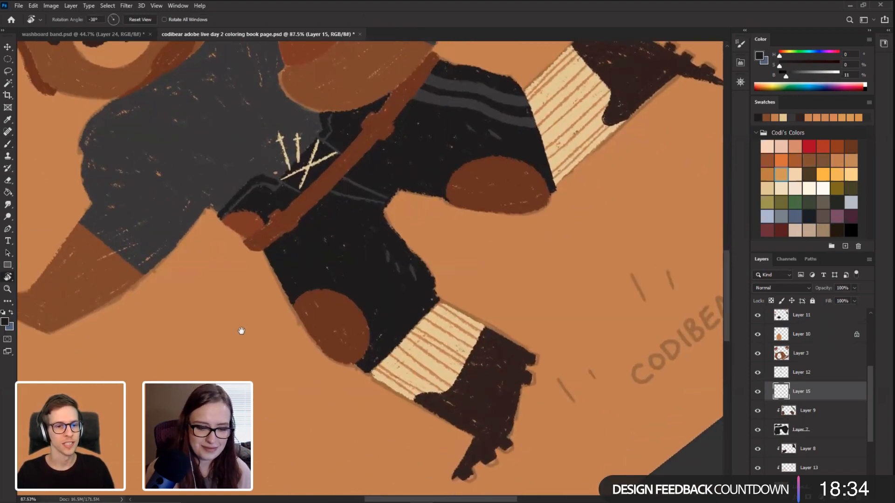
mouse_move(248, 337)
mouse_down()
mouse_move(234, 334)
mouse_move(250, 351)
mouse_up()
key(b)
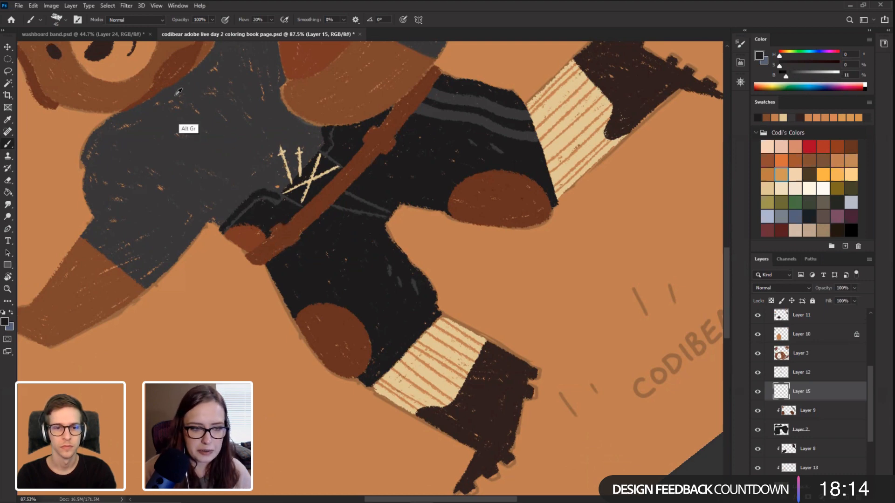
drag(139, 106, 265, 248)
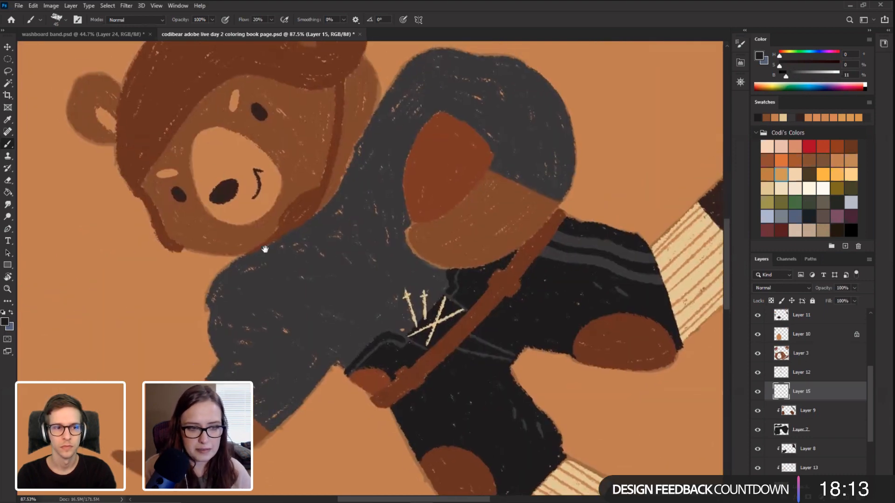
alt+click(164, 106)
drag(370, 271, 271, 124)
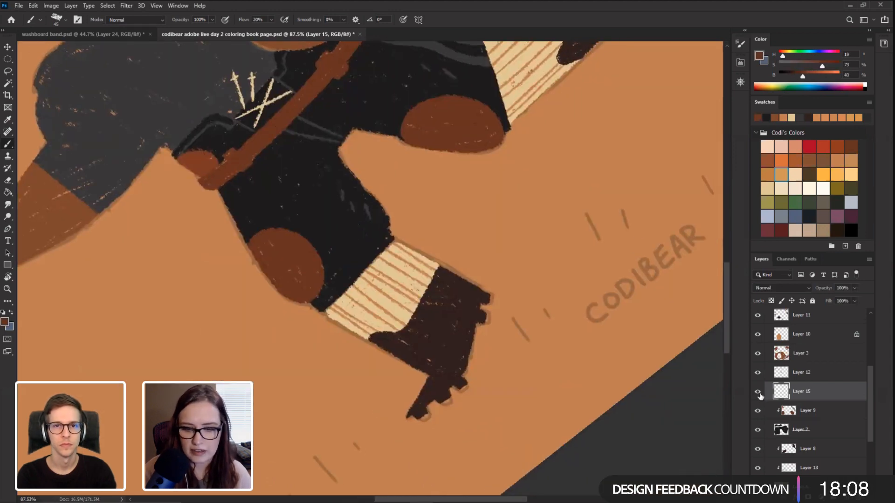
Step: Lower the opacity of the shorts' Layer 7 to about 59% so the sketch lines show through
click(808, 413)
click(822, 429)
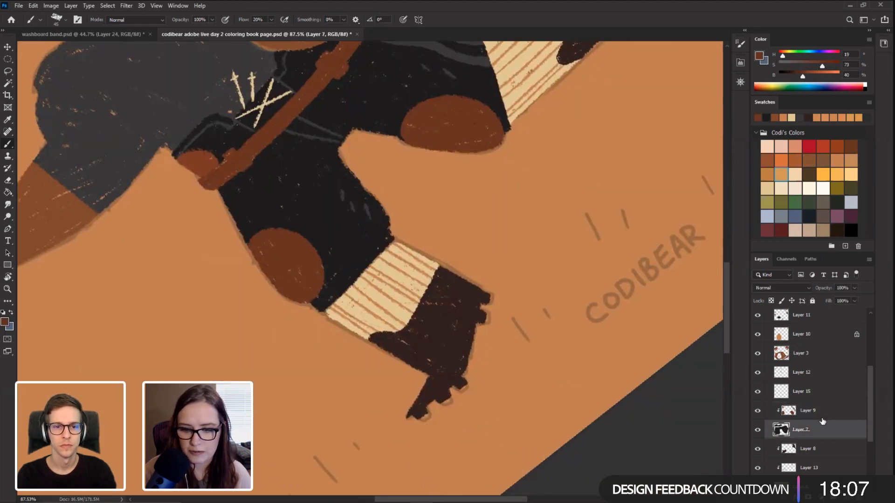
click(854, 289)
click(837, 299)
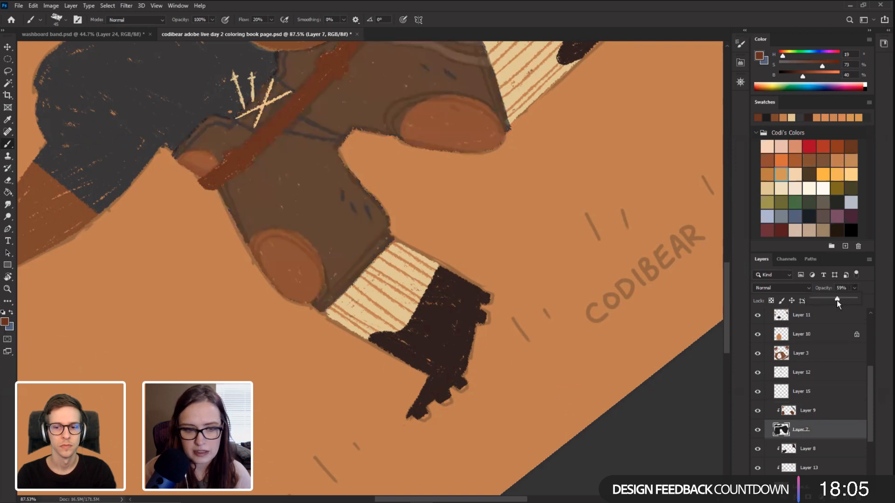
Step: On Layer 9, paint a thin seam inside the standing leg's knee patch with a smaller brush in the background orange
click(810, 414)
key([)
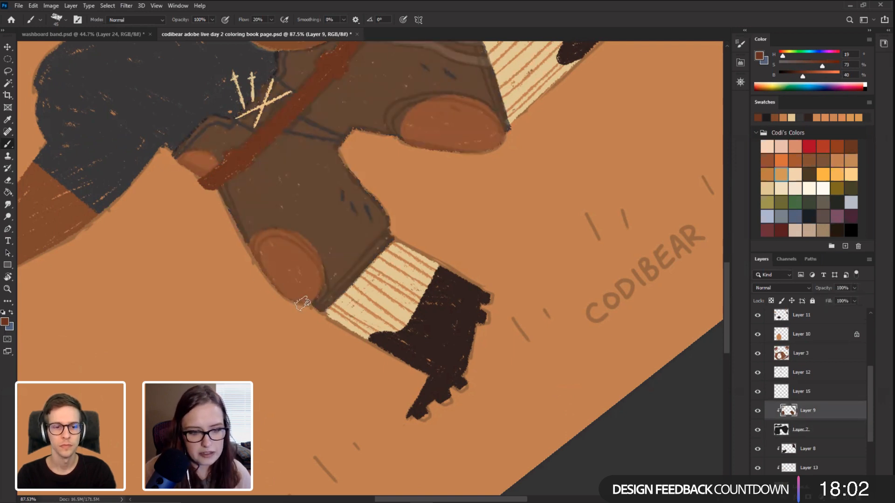
key([)
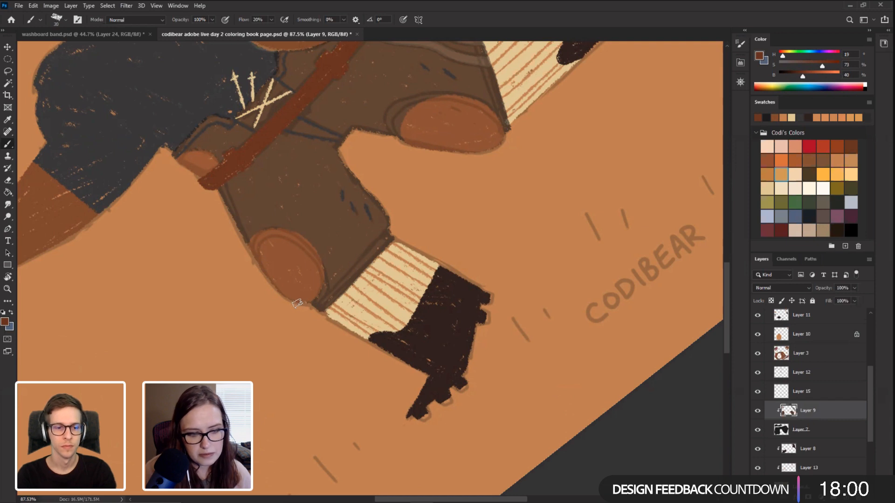
alt+click(43, 191)
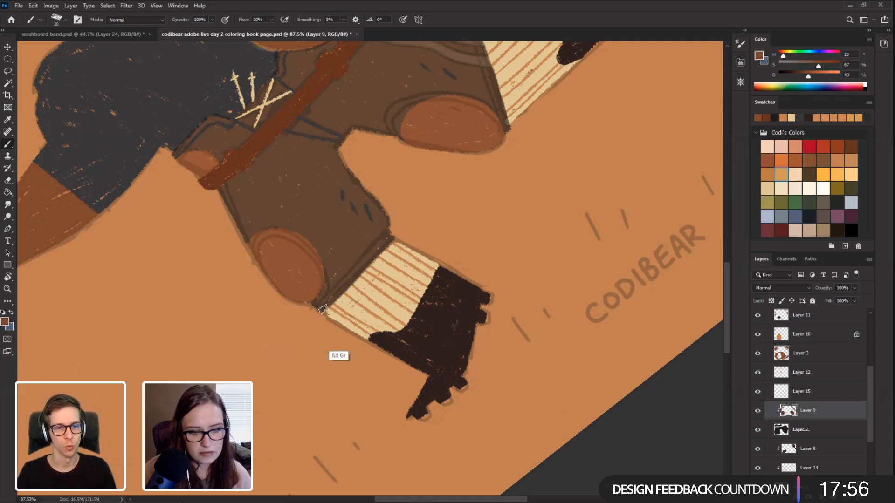
alt+click(320, 358)
drag(312, 290, 296, 304)
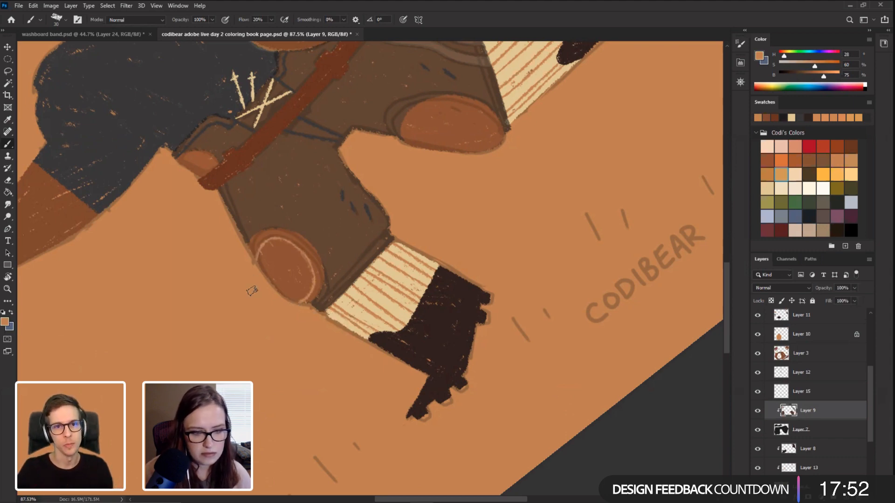
Step: Try painting a matching orange seam inside the raised leg's knee patch and undo the strokes
key(r)
mouse_move(241, 276)
mouse_down()
mouse_move(154, 223)
mouse_move(320, 278)
mouse_move(155, 272)
mouse_up()
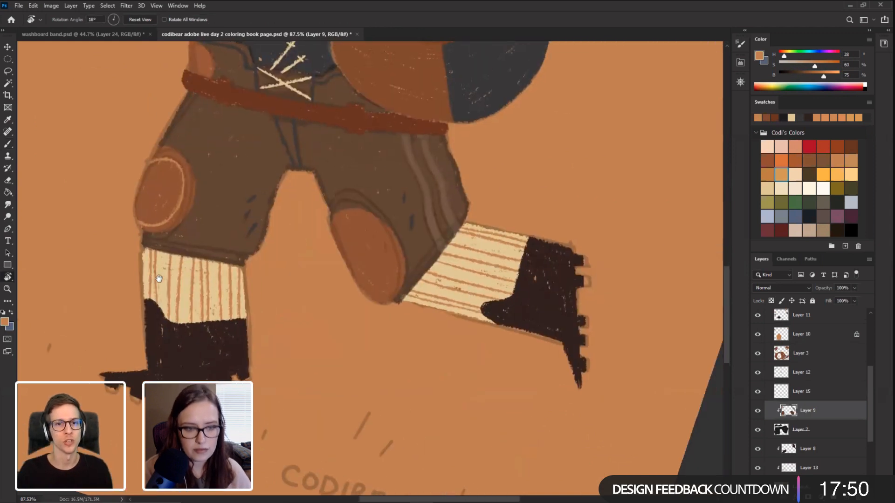
key(b)
drag(376, 302, 393, 266)
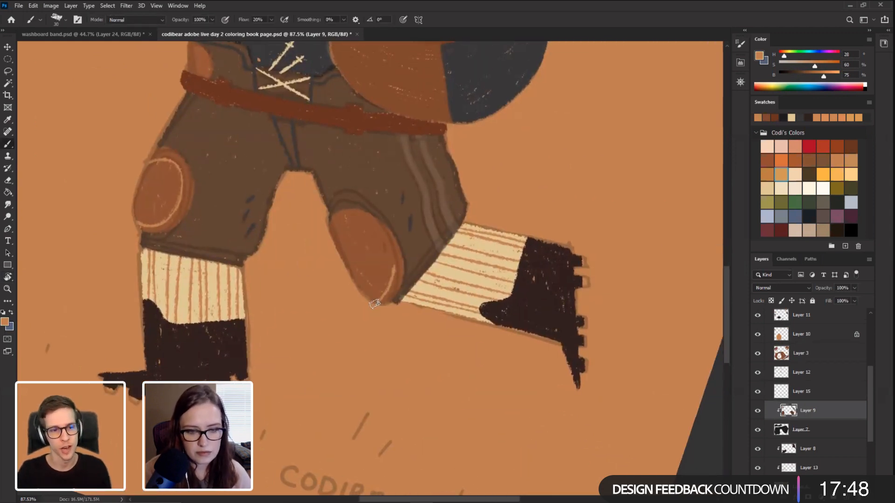
drag(380, 236, 351, 222)
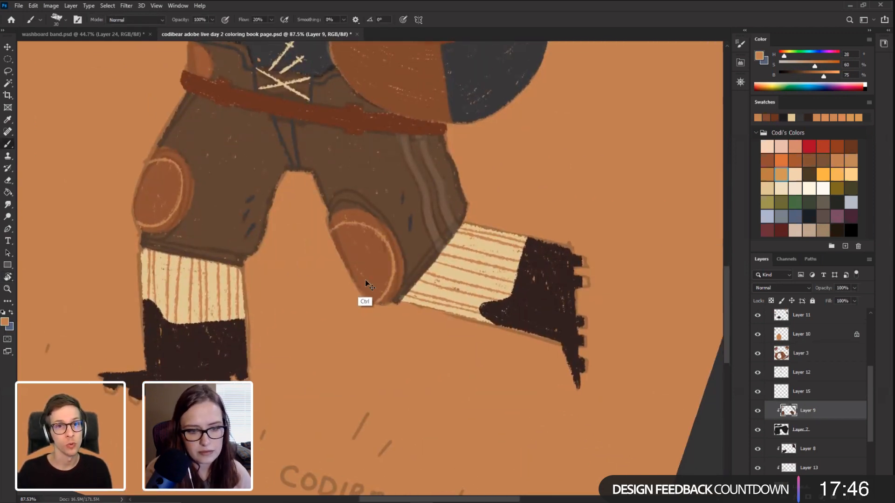
key(ctrl+z)
drag(371, 305, 391, 282)
drag(385, 241, 352, 220)
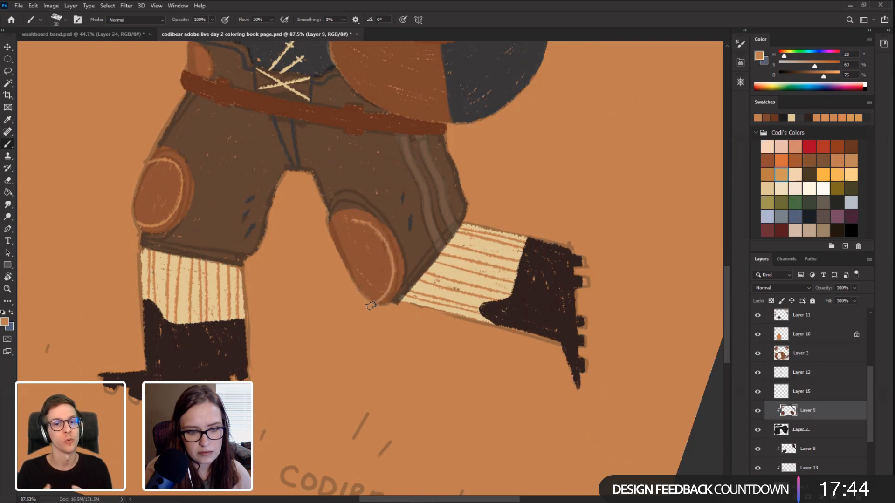
key(ctrl+z)
key(ctrl+z)
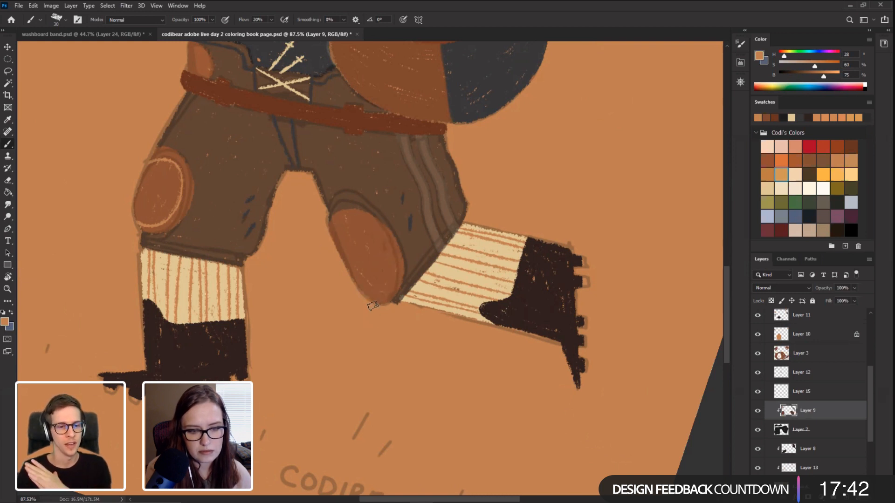
Step: Paint the curved orange seam inside the raised leg's knee patch on Layer 9, redoing strokes that miss the sketch line
key(ctrl+shift+z)
key(ctrl+shift+z)
drag(352, 220, 330, 230)
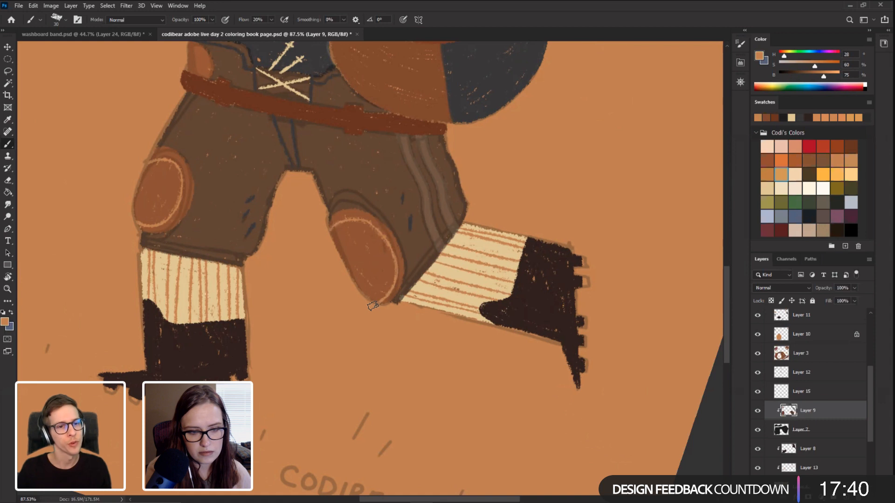
key(ctrl+z)
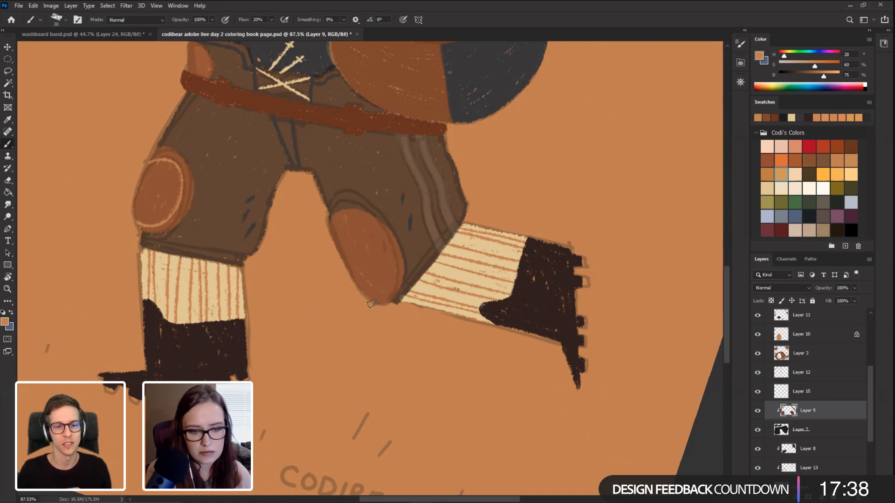
mouse_move(370, 302)
mouse_down()
mouse_move(394, 282)
mouse_move(392, 271)
mouse_up()
key(ctrl+z)
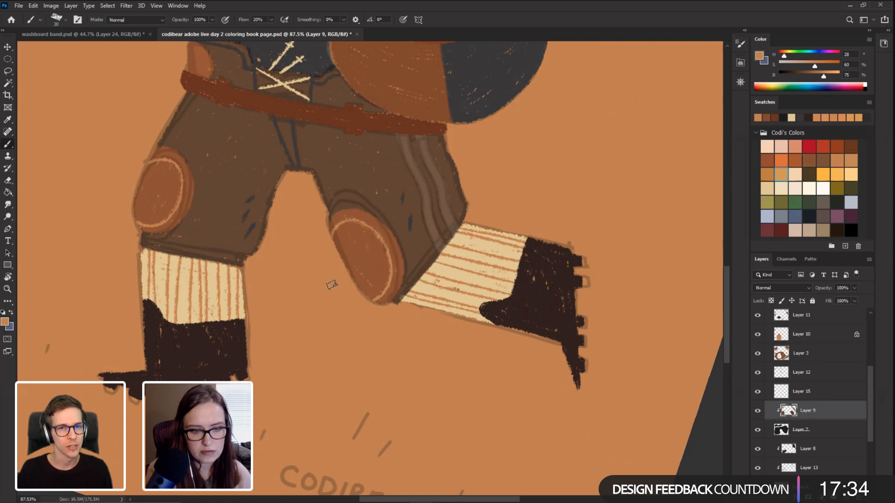
Step: Select the shorts' Layer 7 and raise its opacity back to 100%
drag(290, 269, 243, 260)
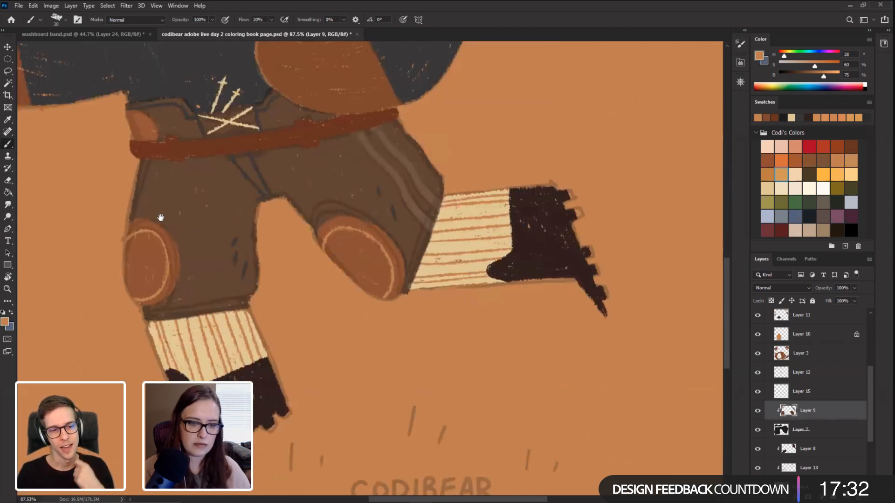
drag(160, 211, 203, 185)
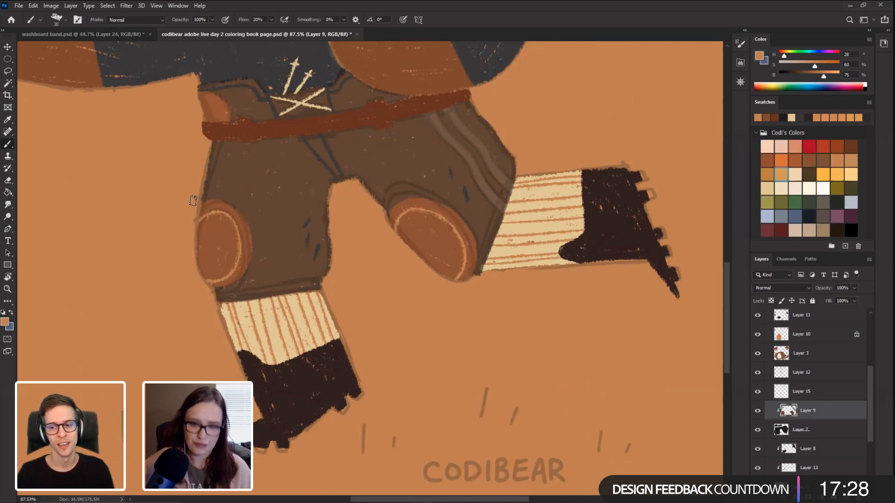
scroll(144, 289, down, 2)
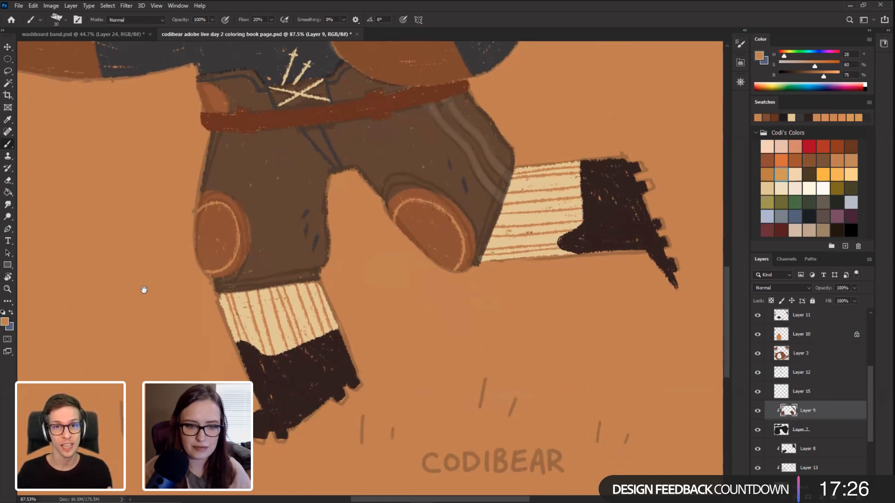
click(845, 429)
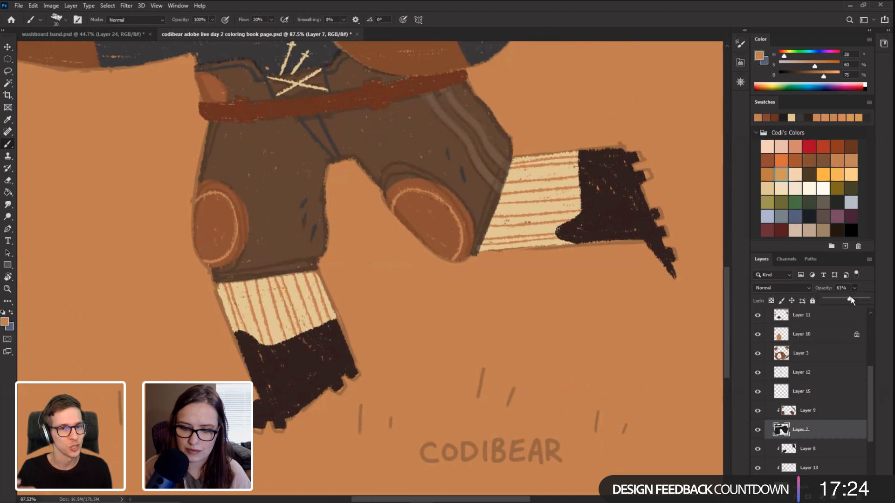
drag(851, 298, 867, 298)
drag(108, 174, 124, 246)
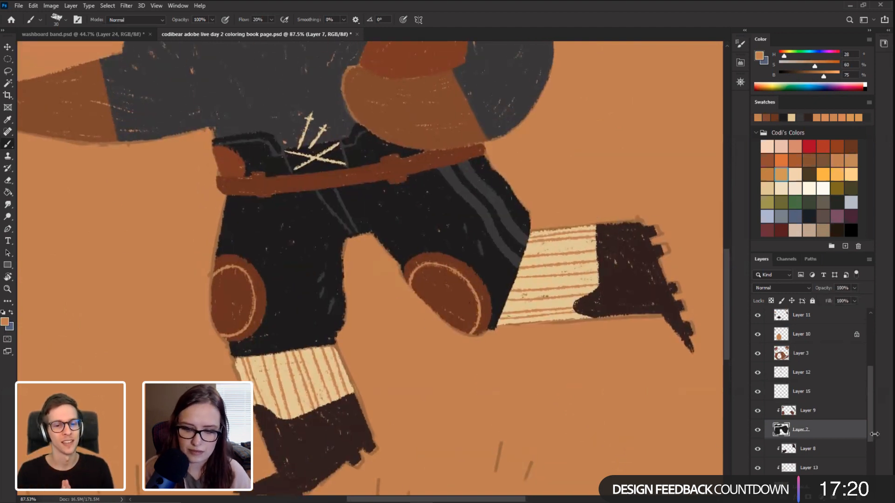
Step: Hide the sketch layer and look over the bear's painted shirt, shorts, socks and boots without the guide lines
scroll(757, 468, down, 3)
click(757, 474)
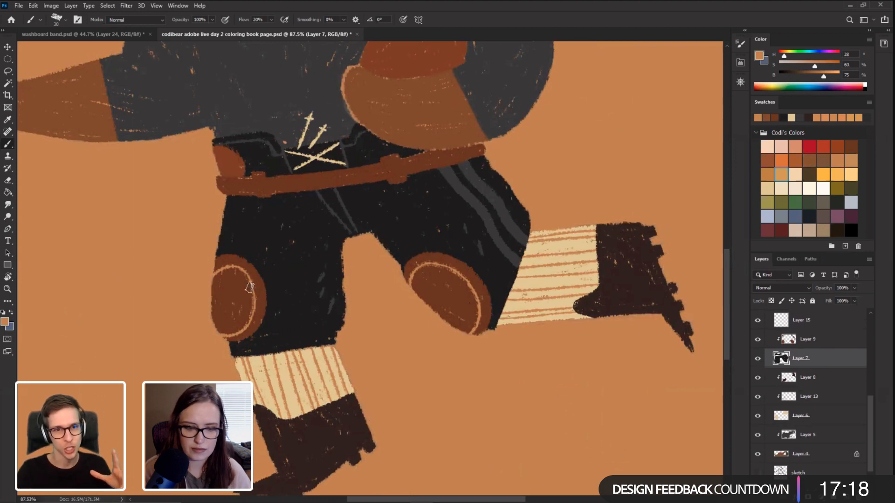
mouse_move(77, 320)
mouse_down()
mouse_move(96, 252)
mouse_move(106, 261)
mouse_move(121, 450)
mouse_up()
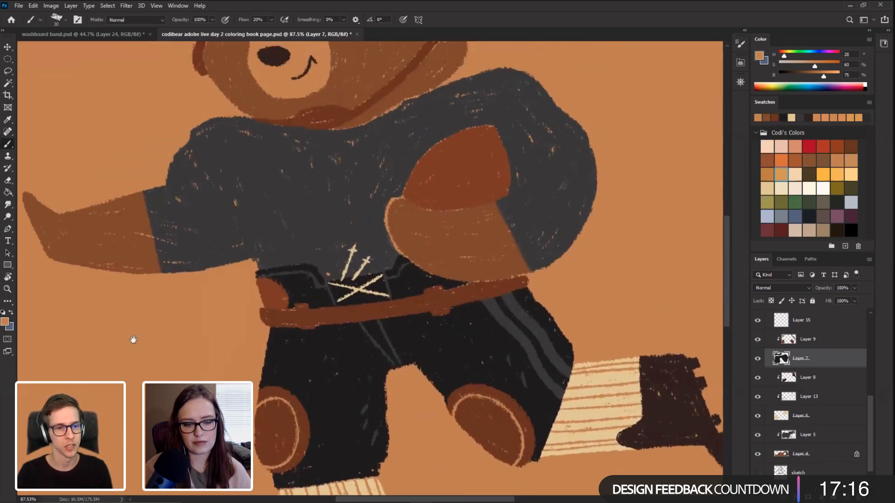
drag(134, 340, 134, 227)
drag(149, 365, 141, 322)
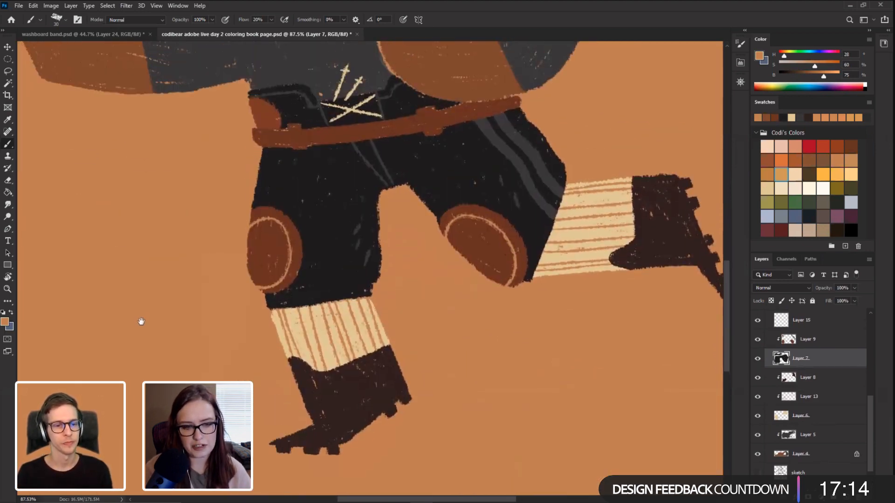
Step: Examine the raised leg's knee patch seam and neighbouring sock stripes up close, with the brush reduced to a small size
key(r)
drag(147, 288, 156, 175)
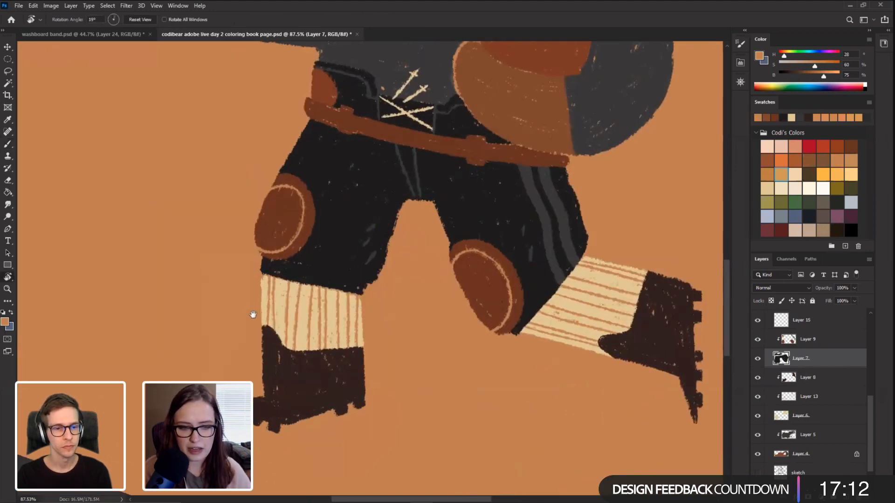
drag(254, 314, 186, 305)
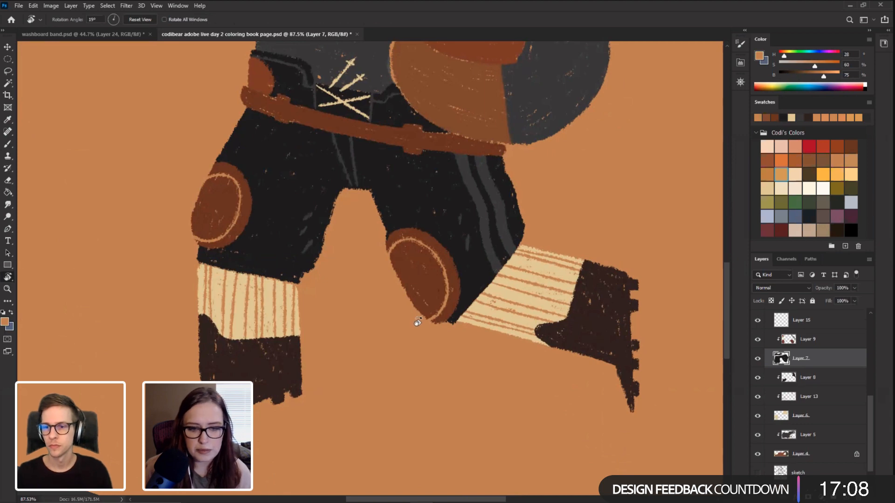
alt+scroll(417, 324, up, 2)
alt+scroll(418, 324, up, 3)
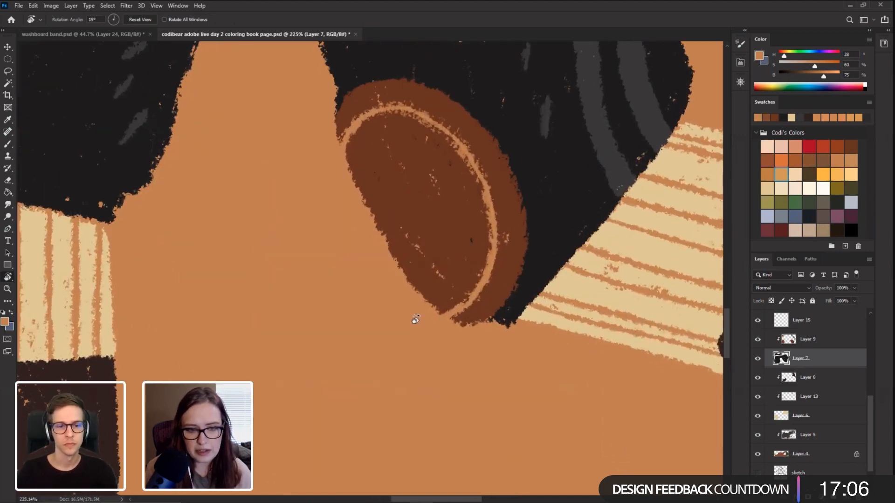
drag(362, 284, 325, 289)
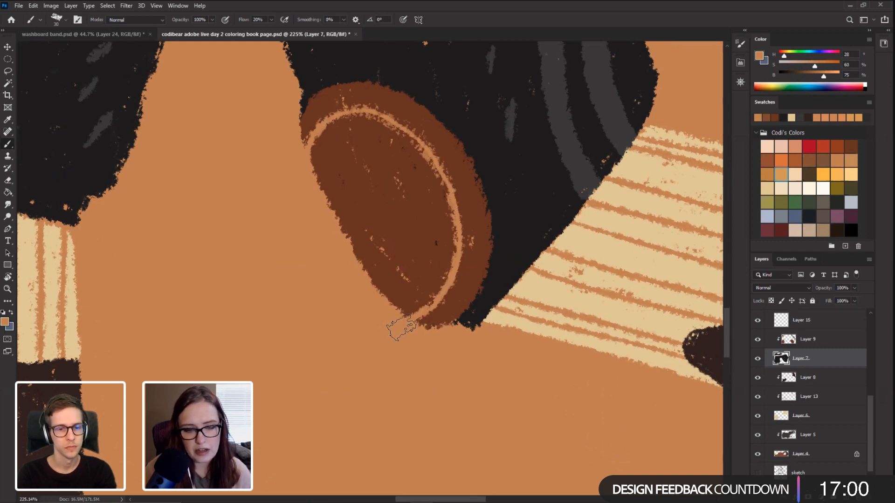
key(bracketleft)
key(bracketleft)
key(bracketleft)
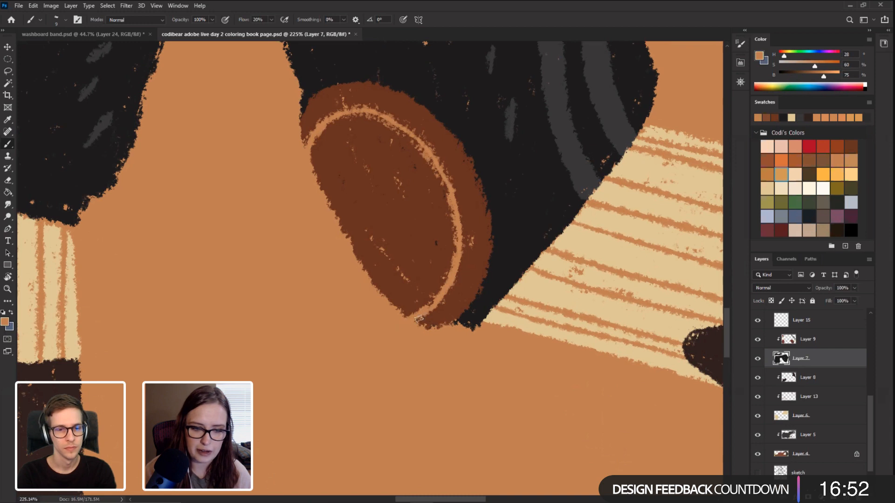
scroll(315, 265, down, 3)
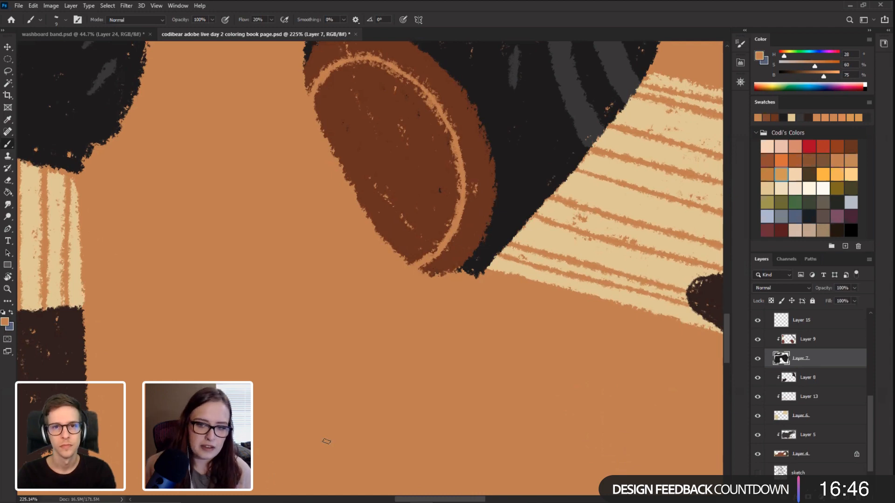
scroll(331, 416, down, 8)
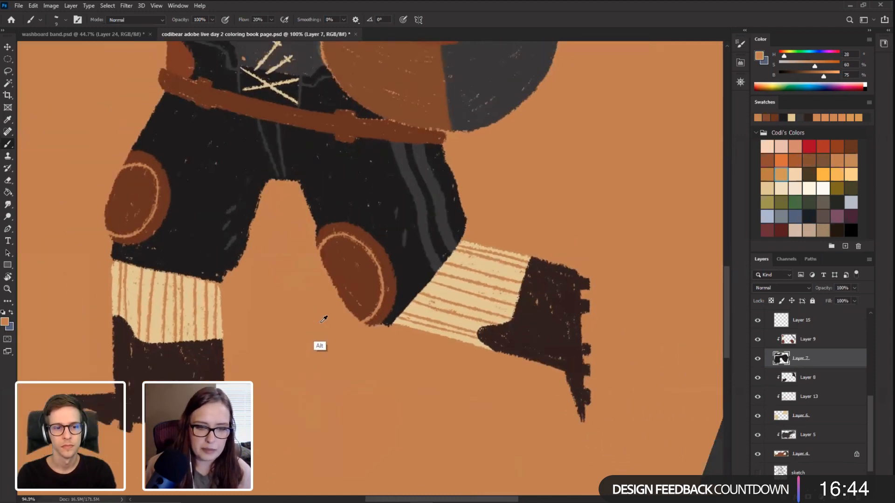
key(Escape)
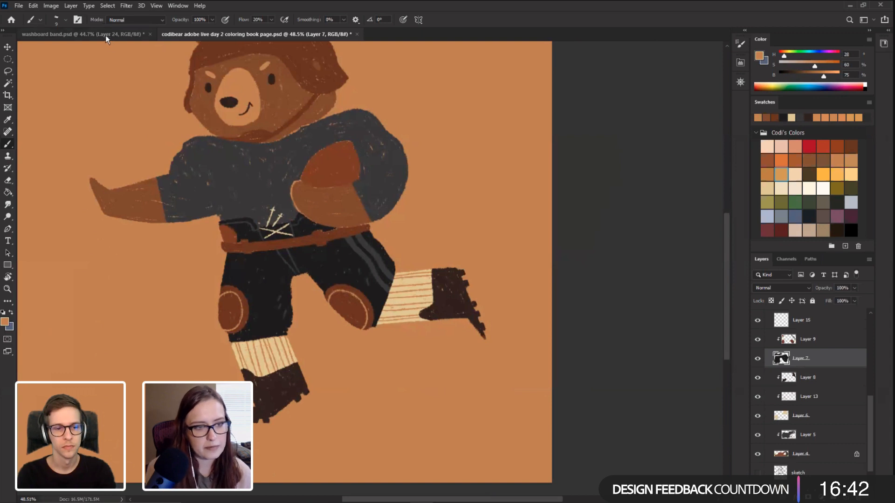
Step: View the washboard band.psd illustration for comparison and return to the codibear coloring book page
click(84, 34)
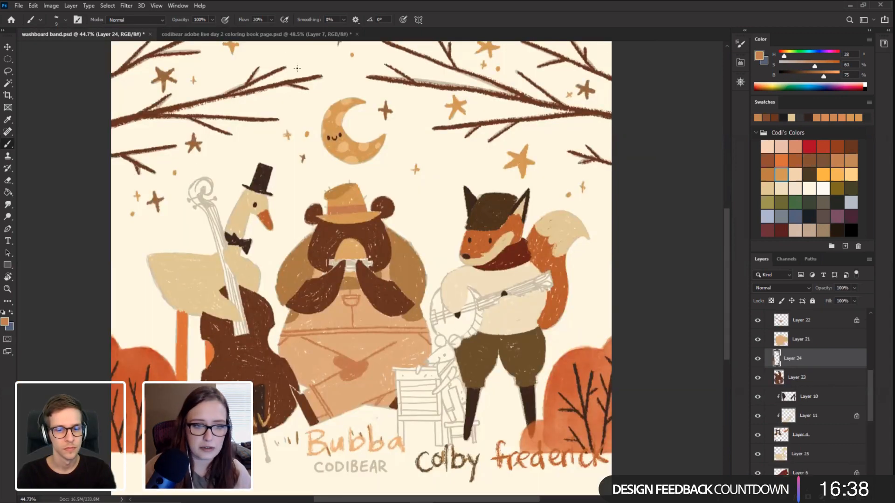
click(279, 34)
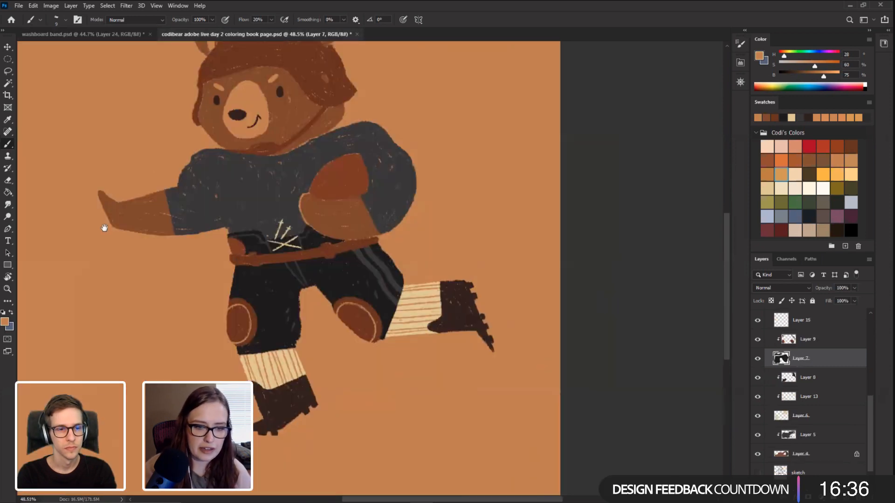
mouse_move(160, 282)
mouse_down()
mouse_move(173, 266)
mouse_move(173, 294)
mouse_up()
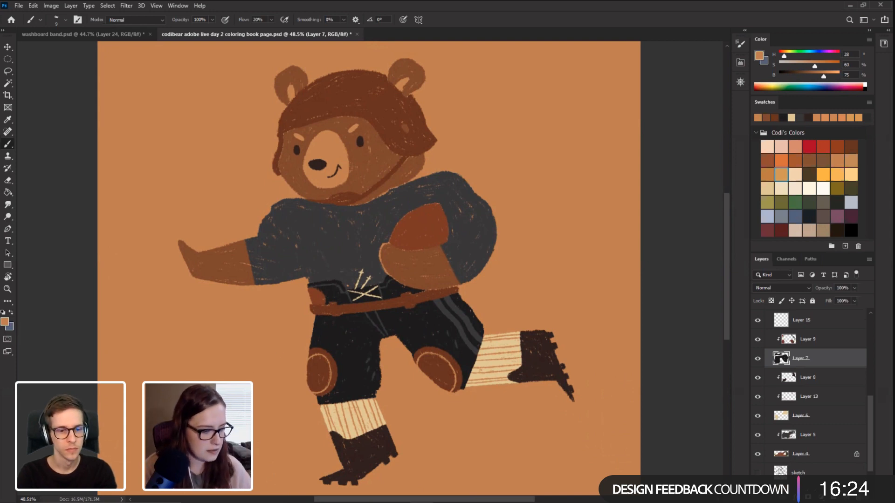
Step: Sample the boots' dark brown and lighten it to hue 17, saturation 47% and brightness 34% as the paint colour
drag(239, 421, 212, 278)
key(r)
scroll(371, 410, up, 4)
key(b)
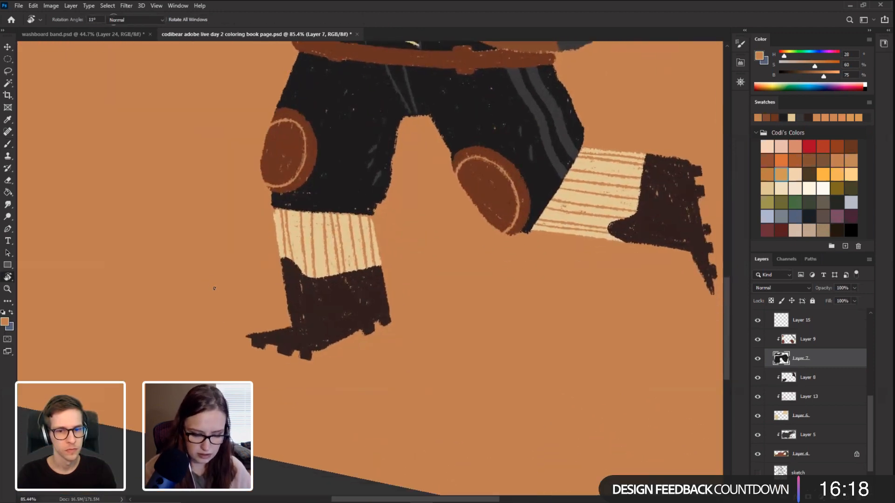
alt+click(339, 323)
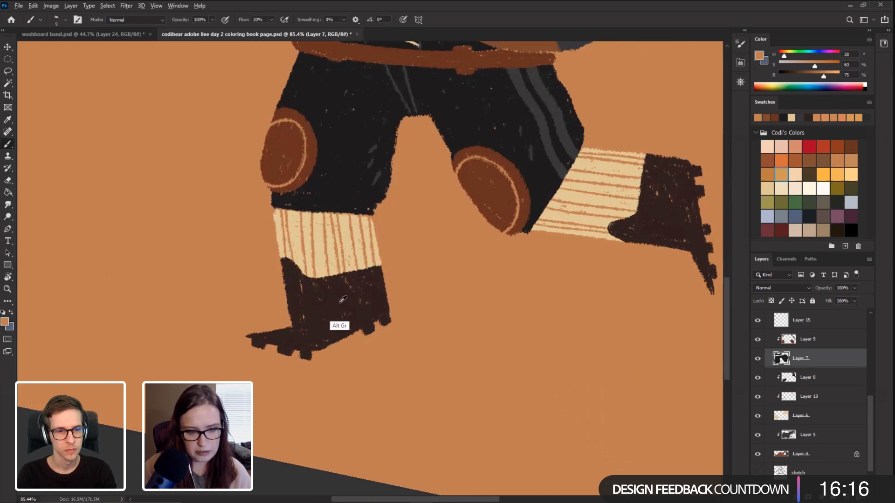
click(793, 76)
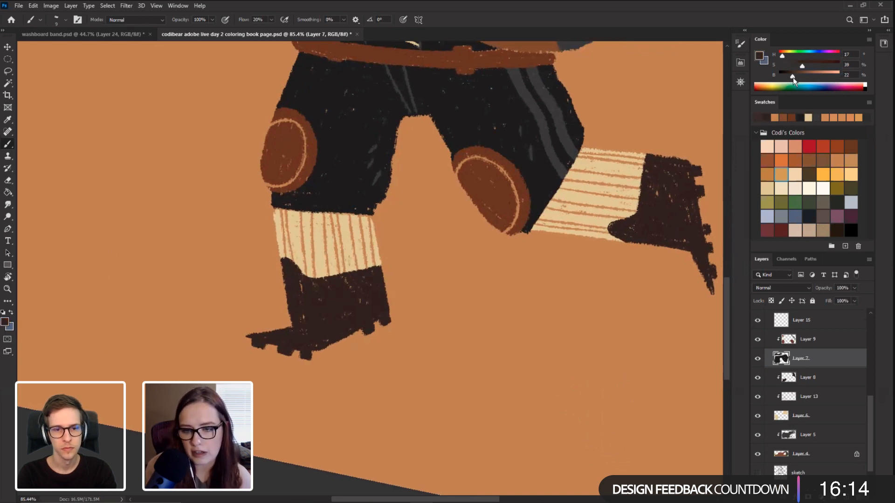
click(796, 75)
click(798, 74)
click(804, 65)
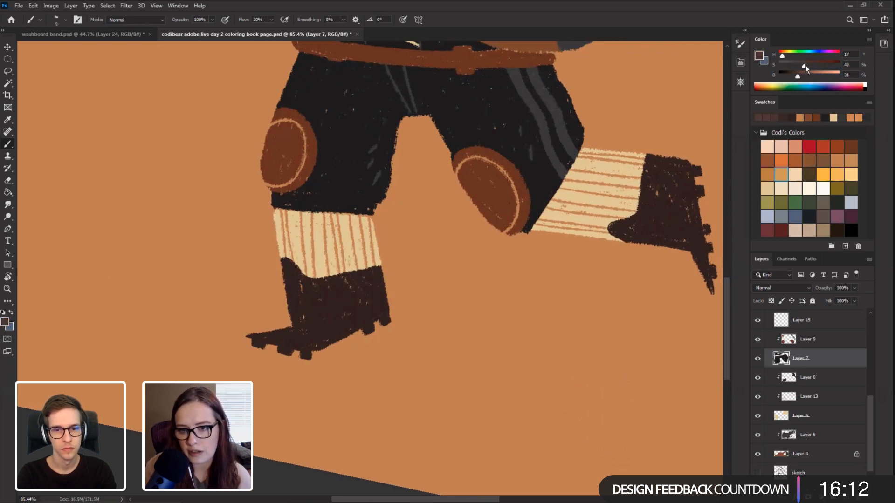
click(804, 64)
click(806, 65)
click(799, 75)
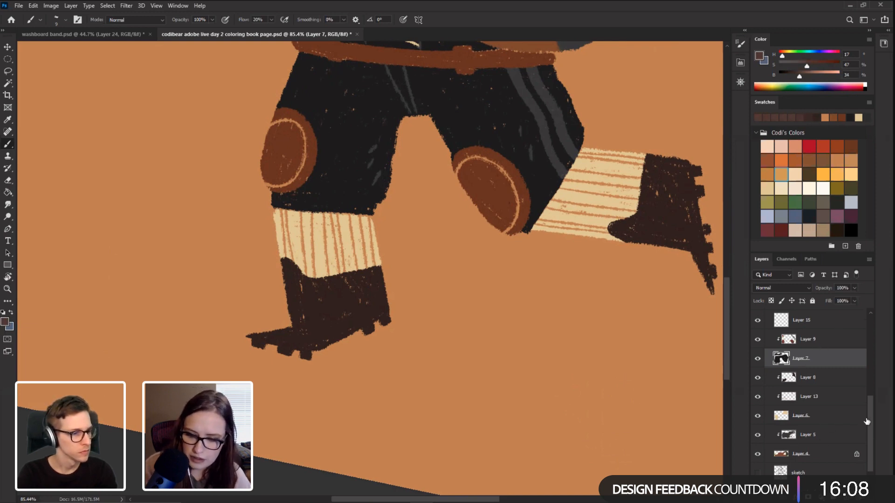
Step: Lower the opacity of the clipped Layer 13 to 61% and of the boots' Layer 8 to 76%
scroll(868, 447, up, 3)
scroll(867, 405, down, 1)
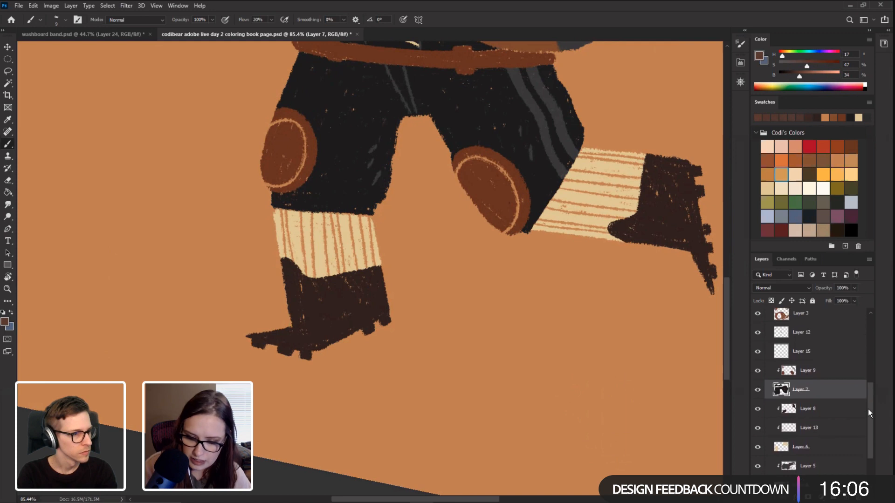
click(813, 423)
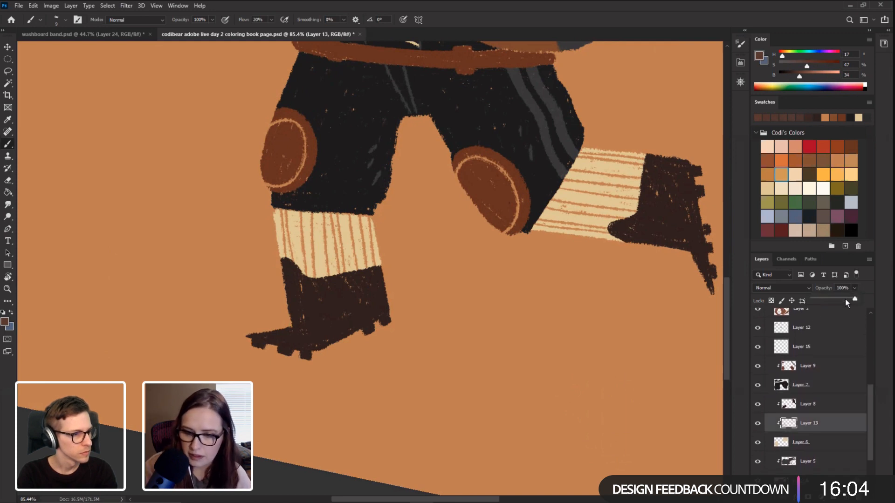
drag(845, 301, 842, 301)
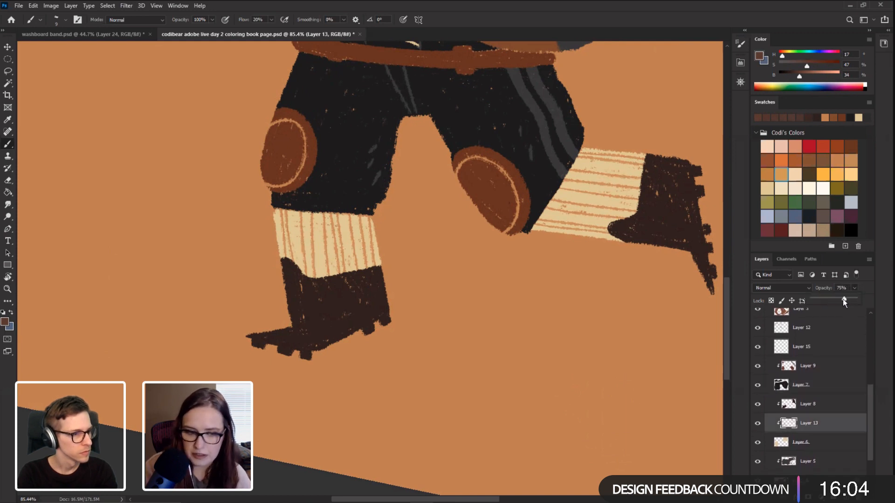
click(805, 407)
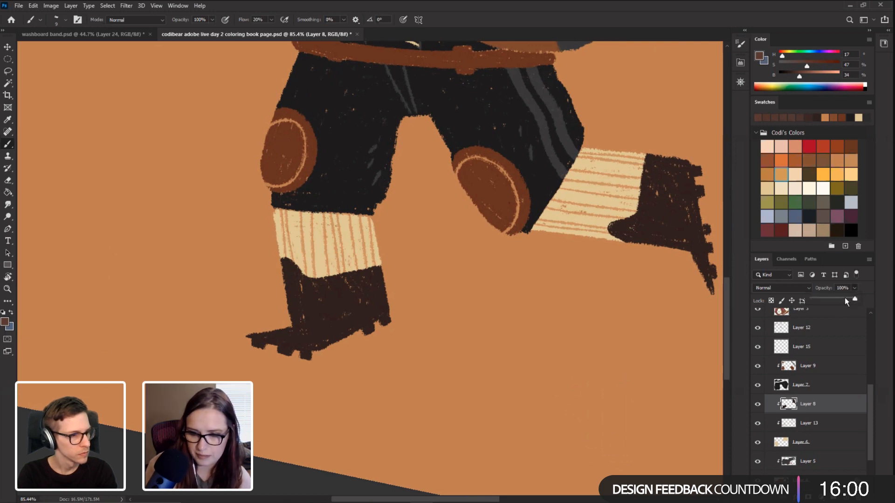
click(843, 299)
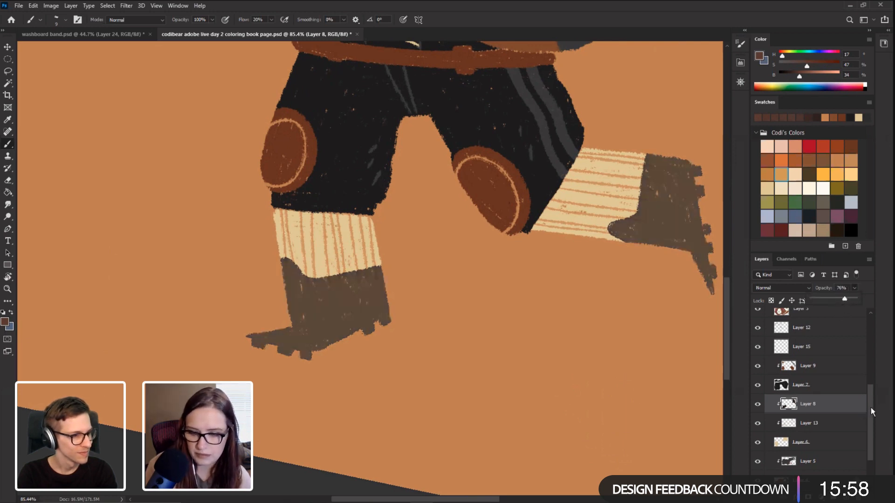
Step: Show the sketch layer again and lower Layer 6's opacity to 60% to reveal the boot guide lines
scroll(873, 411, down, 3)
click(758, 444)
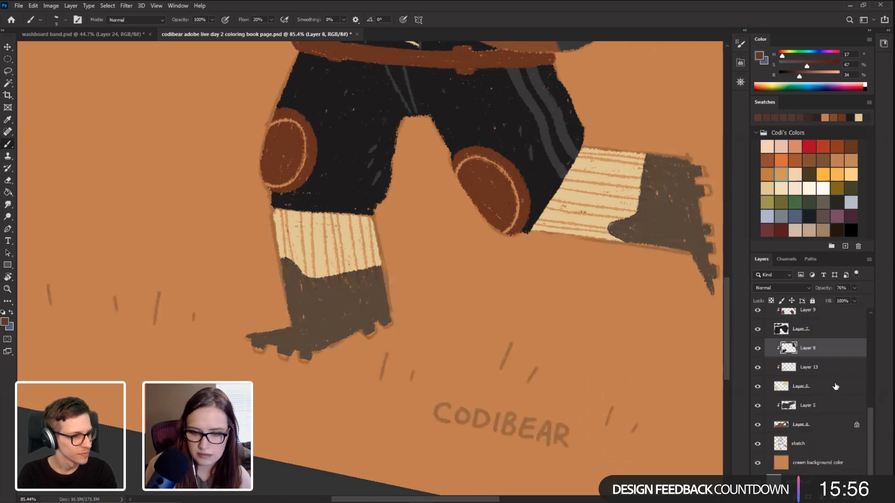
click(825, 370)
drag(851, 297, 851, 298)
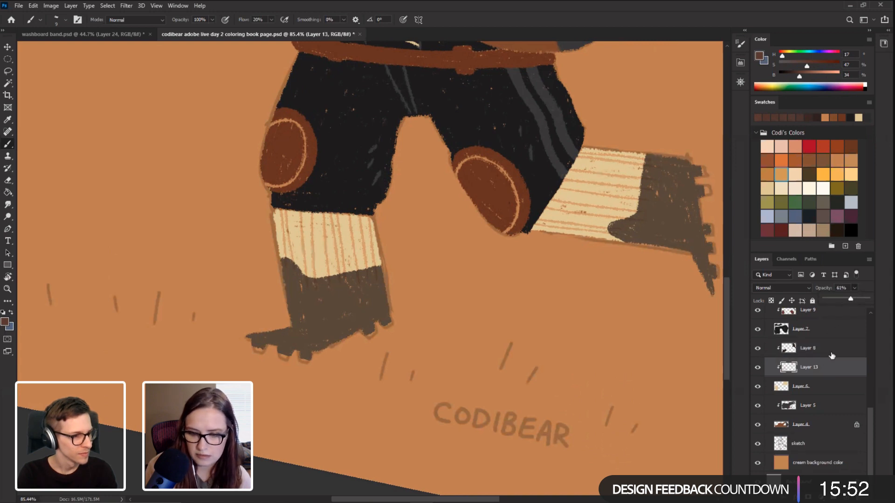
click(825, 389)
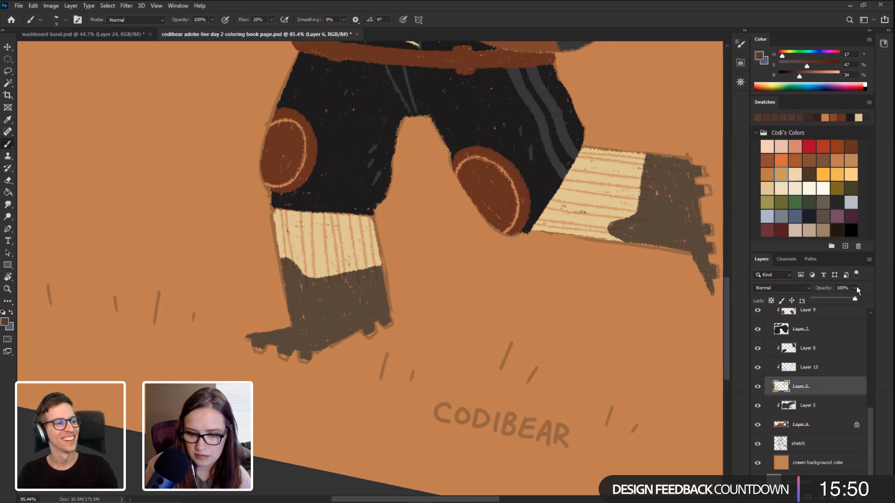
click(838, 299)
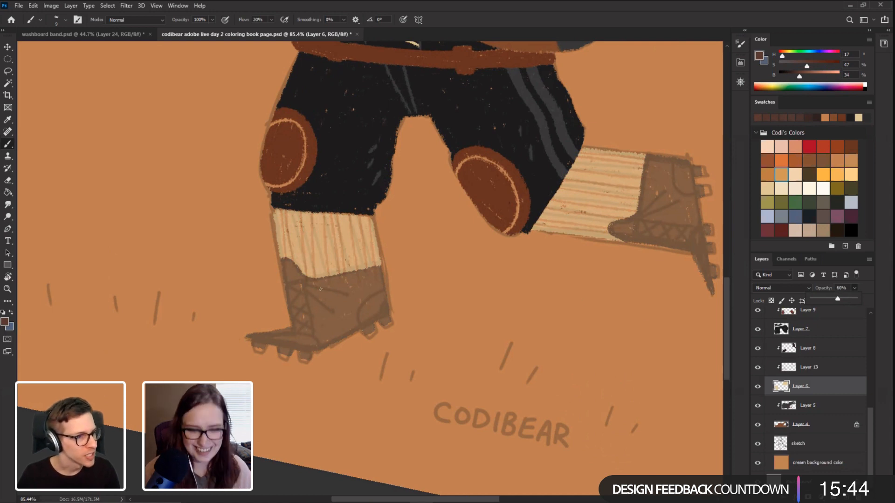
Step: Add a new layer directly above the boots' Layer 8 for the boot details
key(r)
drag(226, 279, 236, 235)
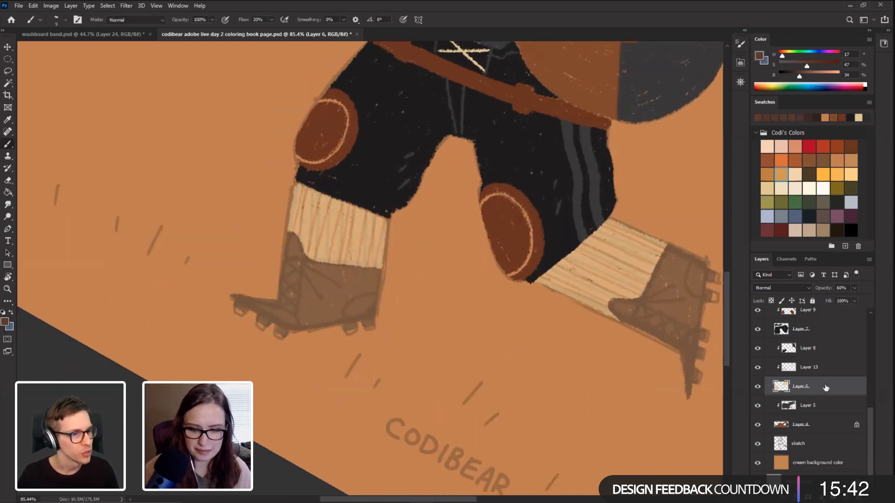
click(838, 353)
key(ctrl+shift+alt+n)
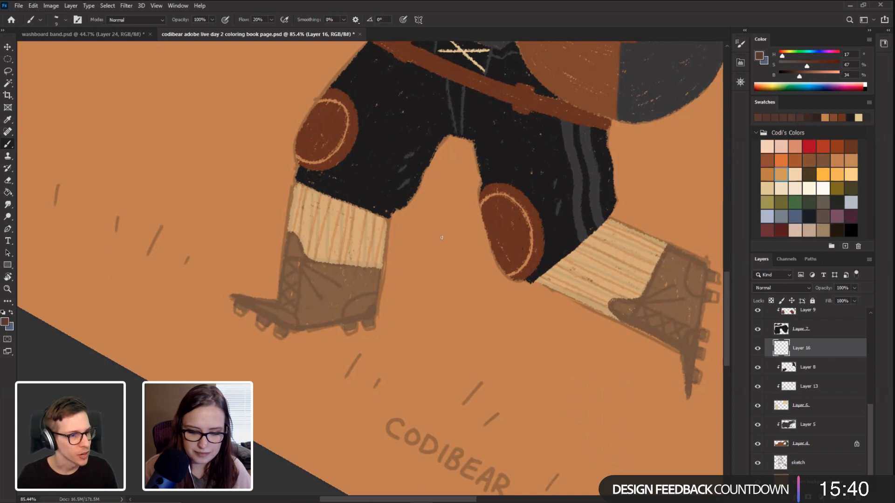
Step: With a larger brush, paint the lace panel edge and the curved toe and heel seams on the standing leg's boot on Layer 16
key(bracketright)
key(bracketright)
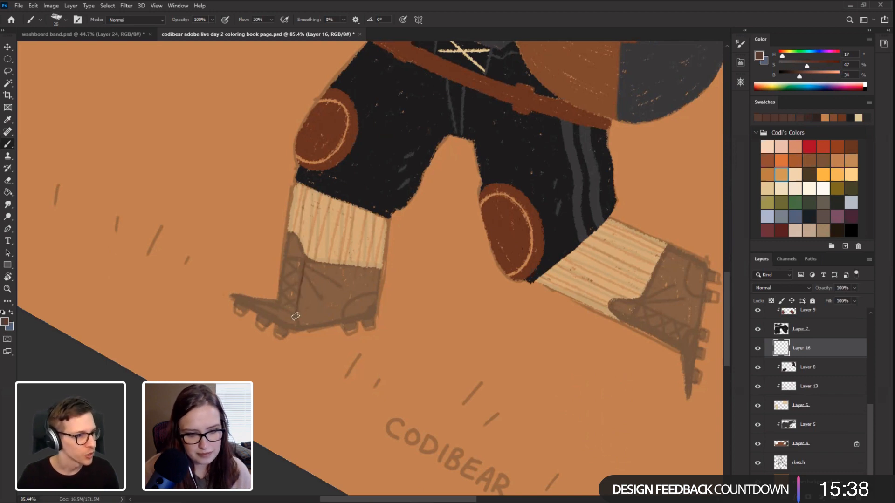
key(bracketright)
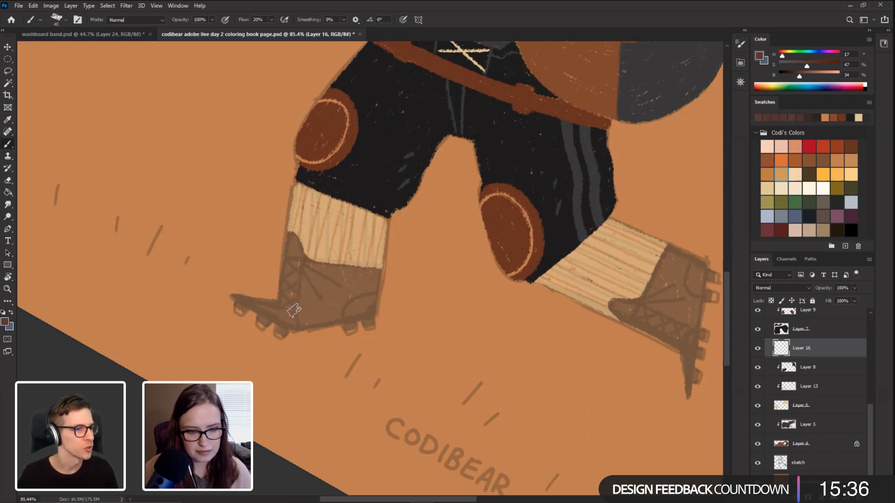
drag(295, 317, 300, 259)
key(r)
drag(114, 243, 177, 93)
drag(270, 273, 277, 240)
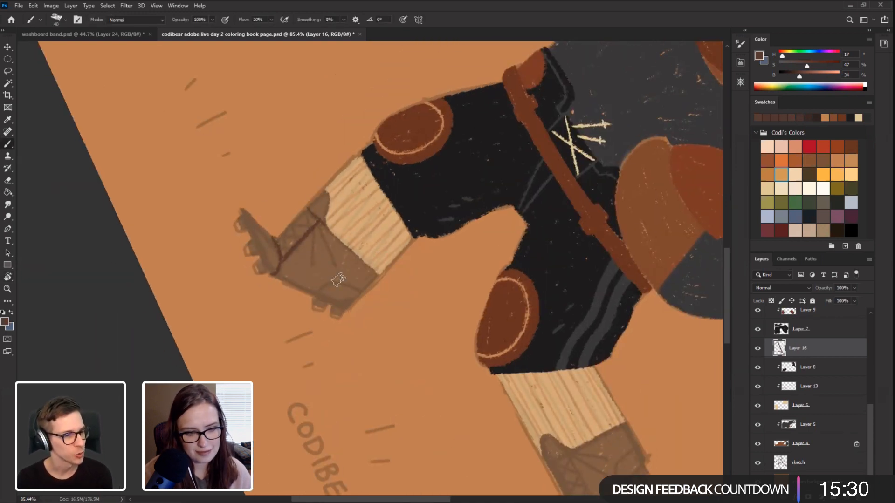
drag(340, 282, 320, 287)
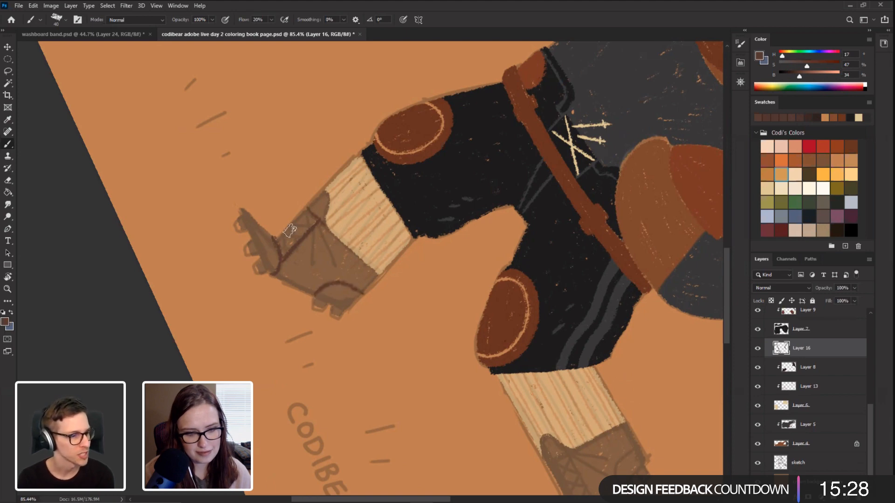
Step: Paint the lace line strokes running from the lace panel across the side of the standing leg's boot
key(r)
mouse_move(216, 144)
mouse_down()
mouse_move(274, 359)
mouse_move(314, 382)
mouse_move(360, 389)
mouse_up()
key(b)
drag(362, 334, 387, 299)
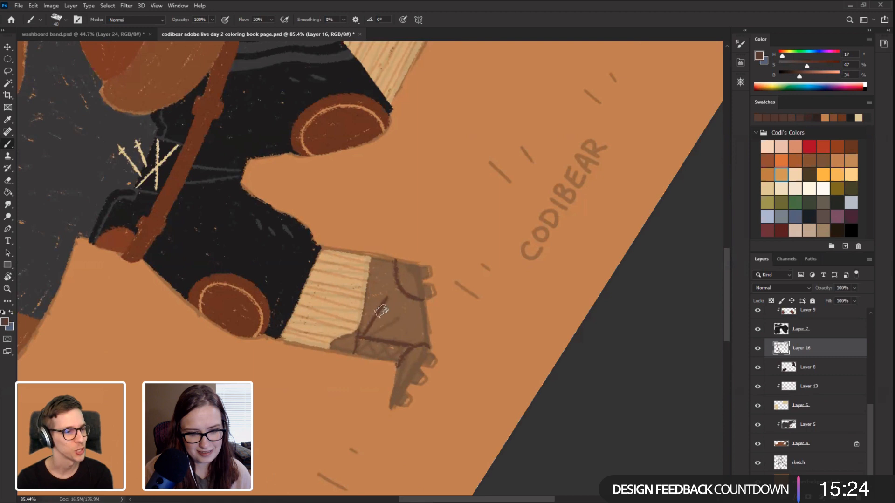
mouse_move(366, 335)
mouse_down()
mouse_move(371, 315)
mouse_move(357, 333)
mouse_up()
Step: Paint the crisscross laces inside the front lace panel of the standing leg's boot
key(r)
drag(289, 300, 293, 248)
key(b)
drag(374, 278, 377, 255)
drag(335, 285, 337, 267)
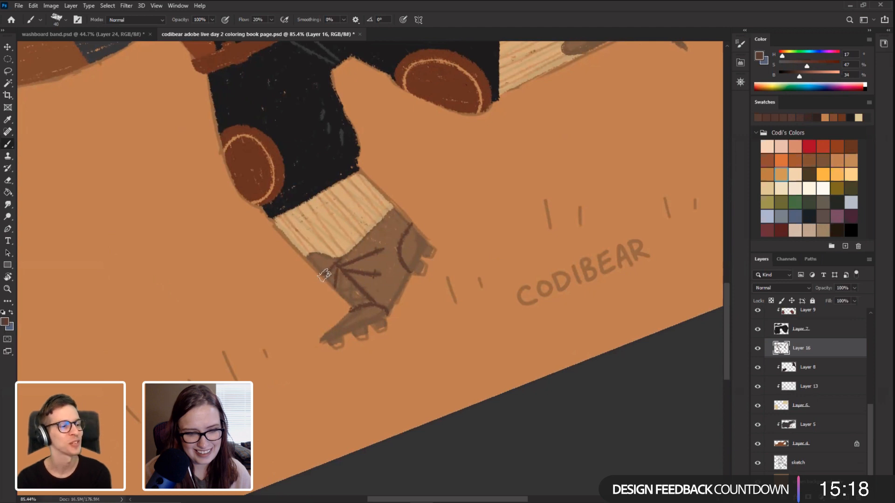
mouse_move(345, 298)
mouse_down()
mouse_move(347, 280)
mouse_move(357, 290)
mouse_move(344, 299)
mouse_move(353, 309)
mouse_up()
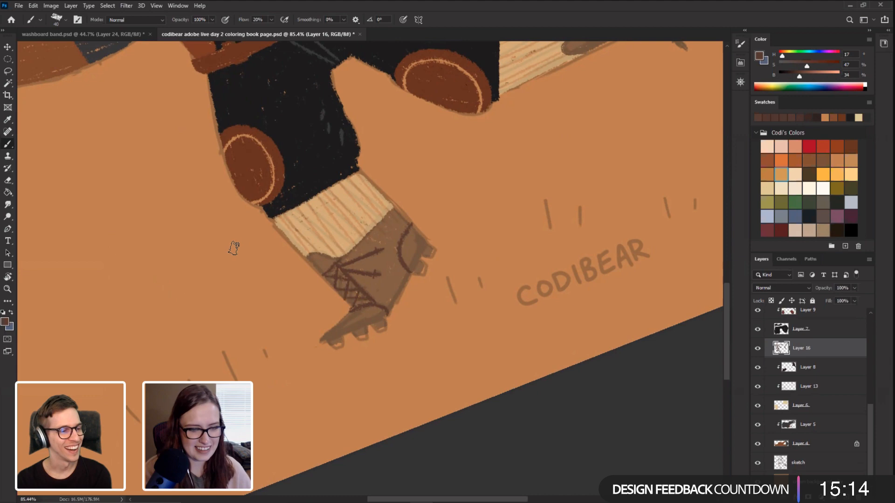
Step: Paint the heel and toe seams, lace panel edge, side lines and crisscross laces on the raised leg's boot
key(r)
drag(202, 304, 271, 352)
mouse_move(196, 274)
mouse_down()
mouse_move(378, 79)
mouse_move(391, 79)
mouse_up()
drag(337, 294, 311, 215)
key(b)
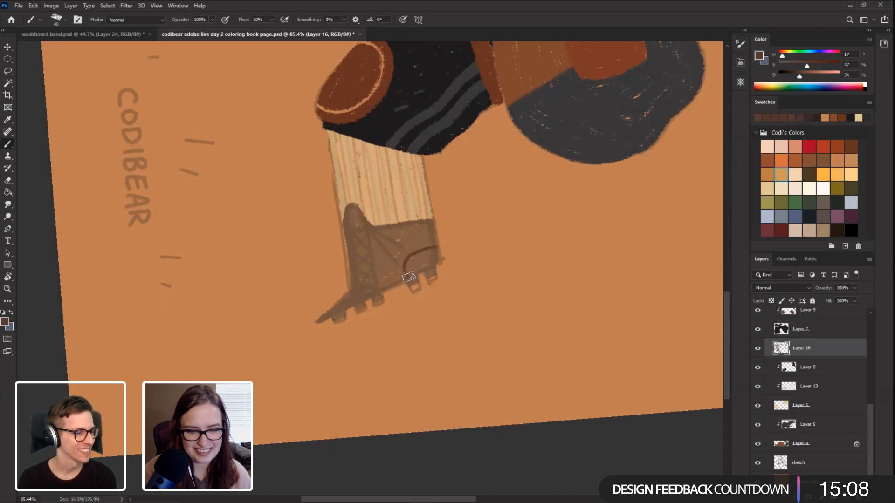
mouse_move(374, 234)
mouse_down()
mouse_move(396, 262)
mouse_move(370, 232)
mouse_up()
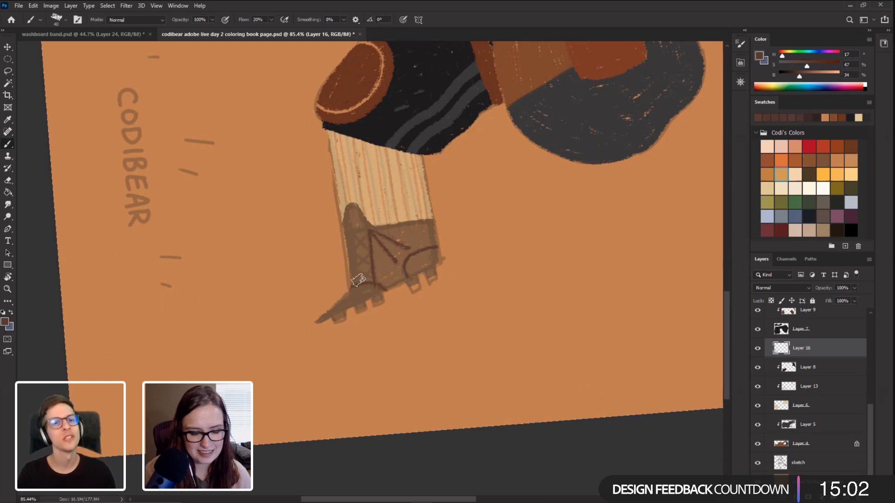
mouse_move(352, 285)
mouse_down()
mouse_move(375, 284)
mouse_move(348, 269)
mouse_move(360, 250)
mouse_move(373, 266)
mouse_move(347, 250)
mouse_move(372, 247)
mouse_move(350, 243)
mouse_up()
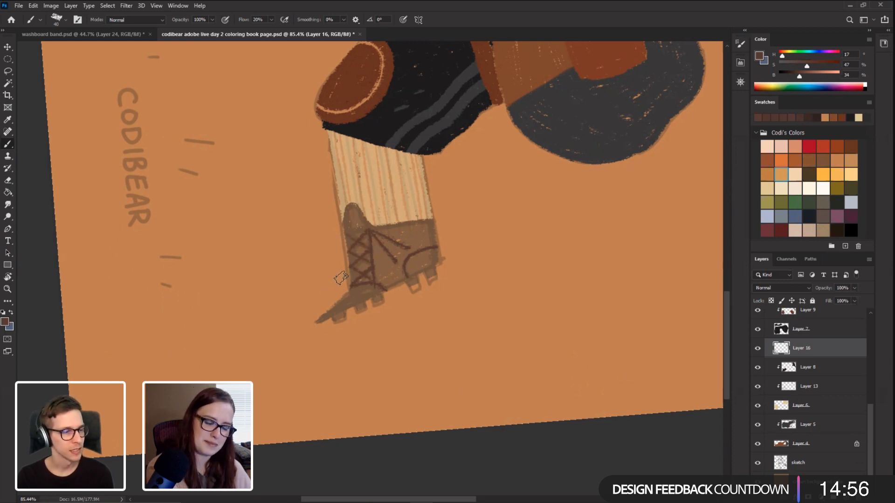
Step: Paint the cuff seam along the sock edge of the raised leg's boot
key(r)
mouse_move(279, 214)
mouse_down()
mouse_move(289, 371)
mouse_move(191, 302)
mouse_up()
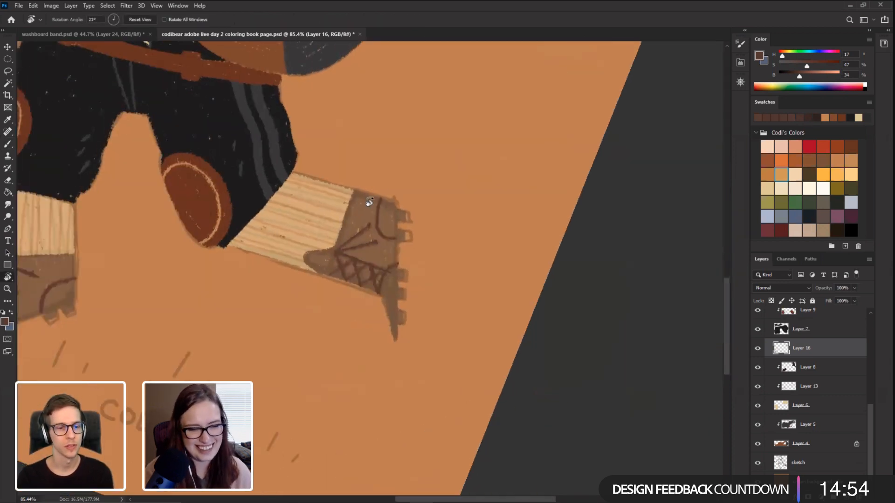
key(b)
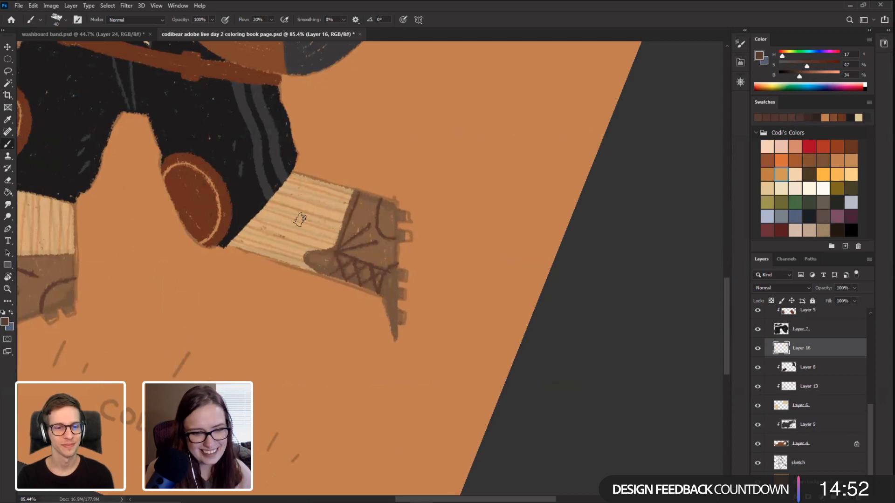
key(e)
drag(165, 239, 376, 224)
Step: Paint the cuff seam along the sock edge of the standing leg's boot, undoing a misplaced stroke
key(r)
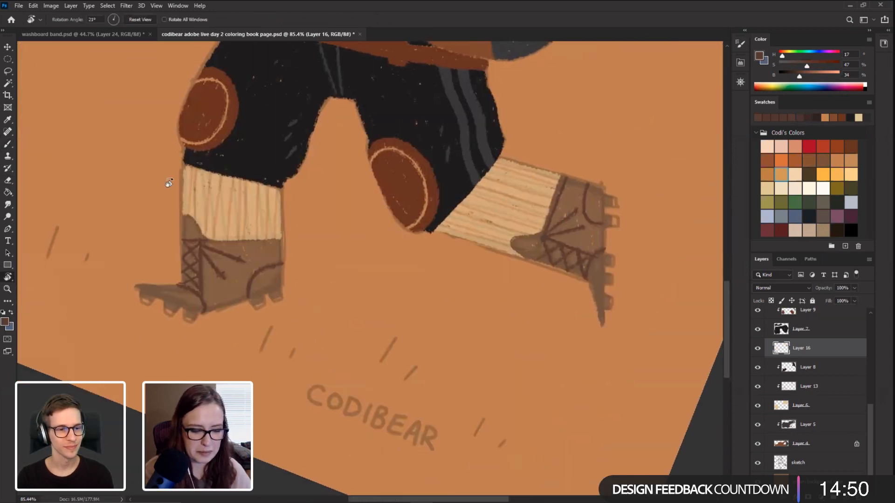
mouse_move(168, 182)
mouse_down()
mouse_move(237, 380)
mouse_move(292, 224)
mouse_up()
key(b)
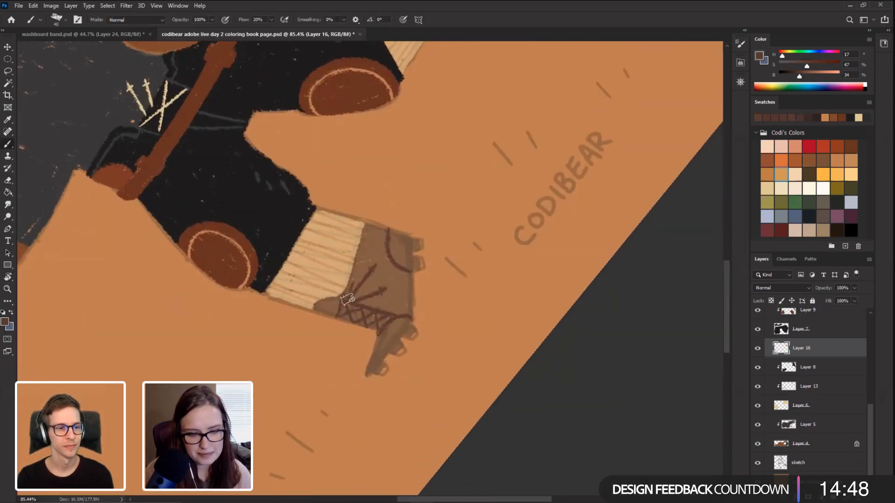
mouse_move(348, 299)
mouse_down()
mouse_move(370, 226)
mouse_move(348, 300)
mouse_up()
key(ctrl+z)
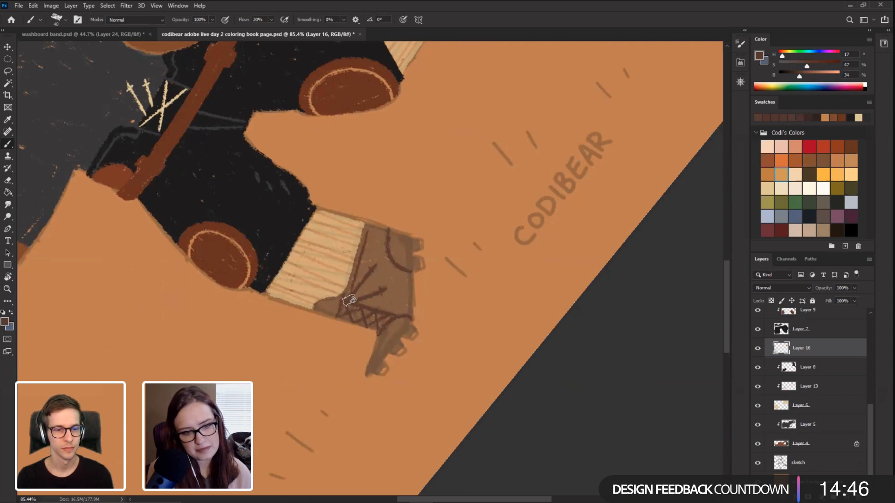
key(r)
drag(289, 336, 281, 179)
key(b)
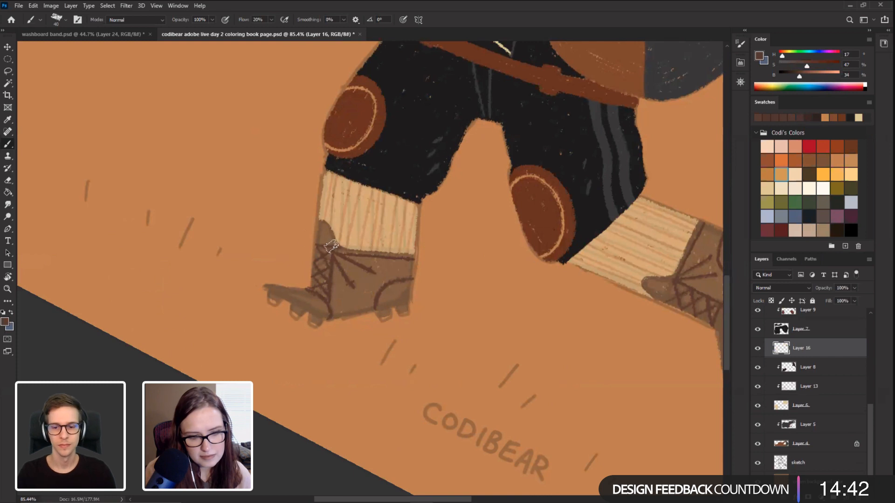
key(Escape)
scroll(239, 219, down, 4)
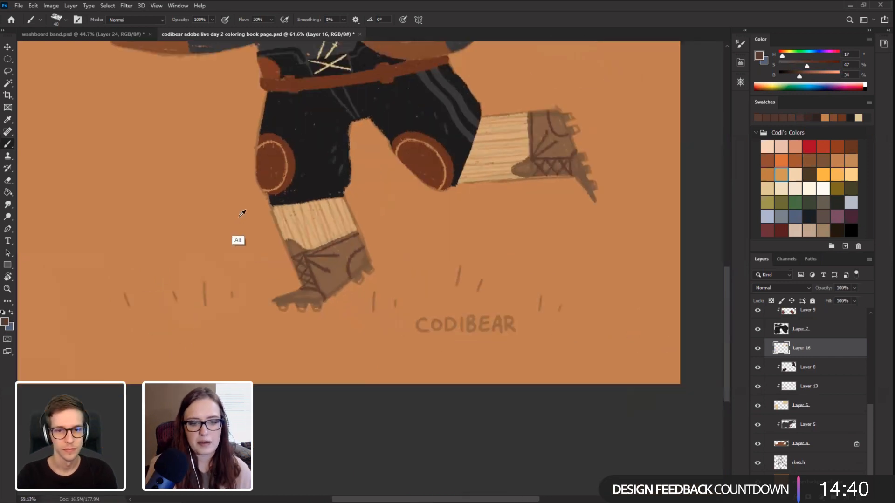
drag(223, 238, 221, 309)
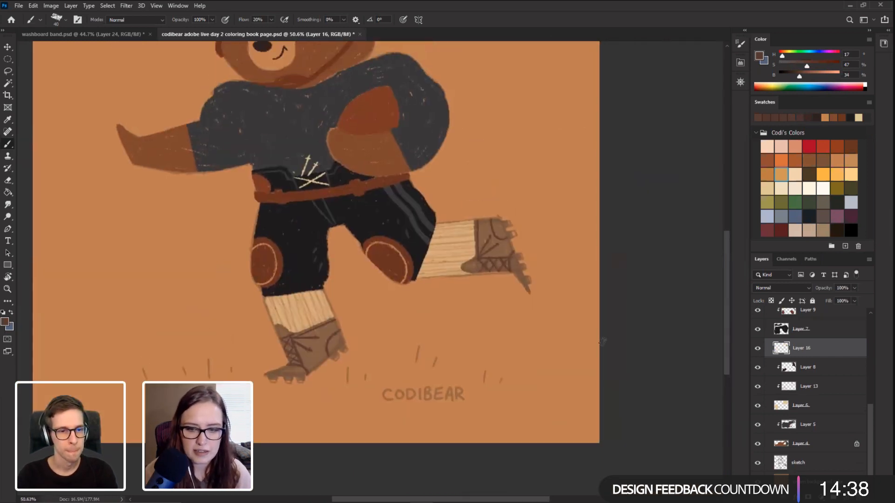
Step: Restore the opacity of both Layer 6 and the boots' Layer 8 to 100%
click(830, 404)
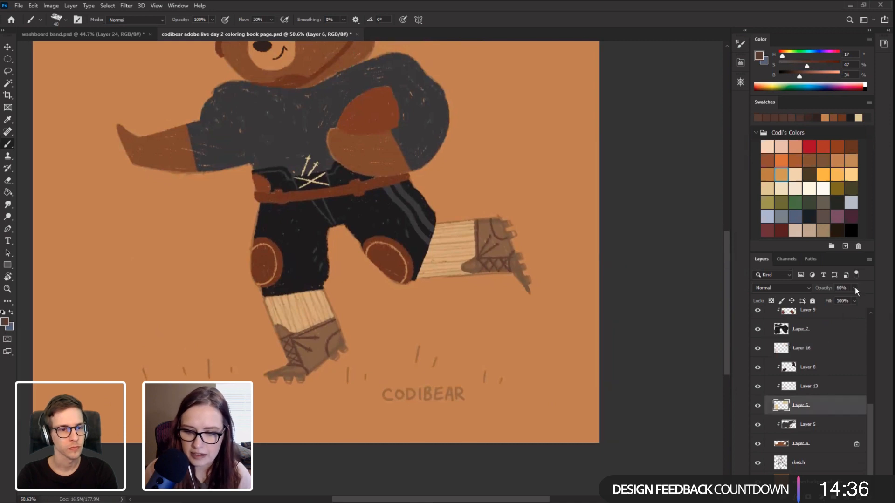
click(682, 329)
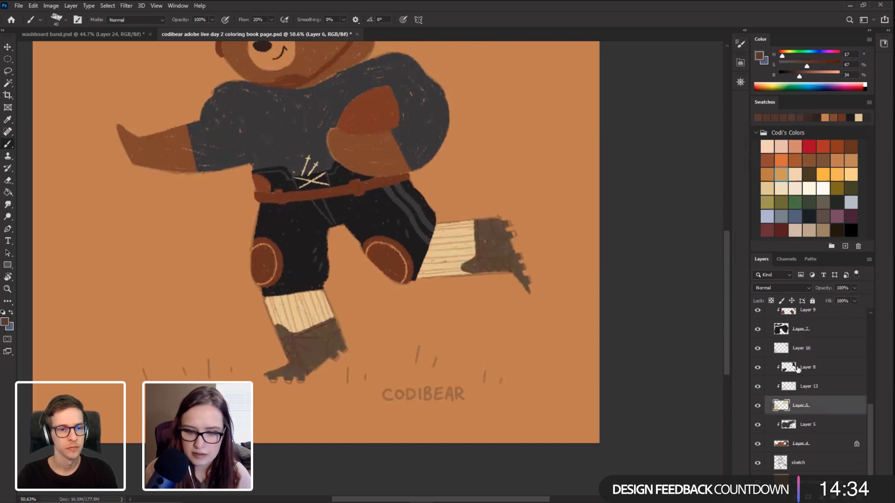
click(799, 368)
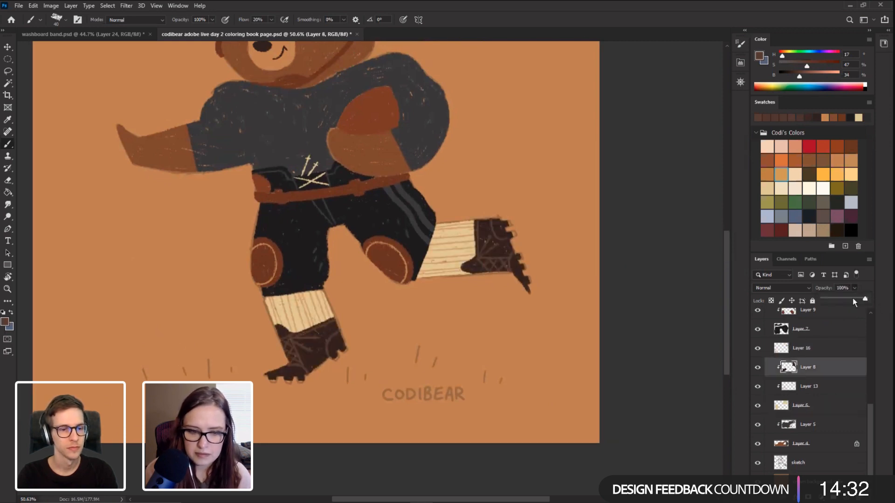
click(659, 308)
Step: On Layer 16, paint the sole line above the cleats from toe to heel on the standing leg's boot
drag(483, 169, 535, 212)
scroll(380, 382, up, 2)
scroll(380, 381, up, 4)
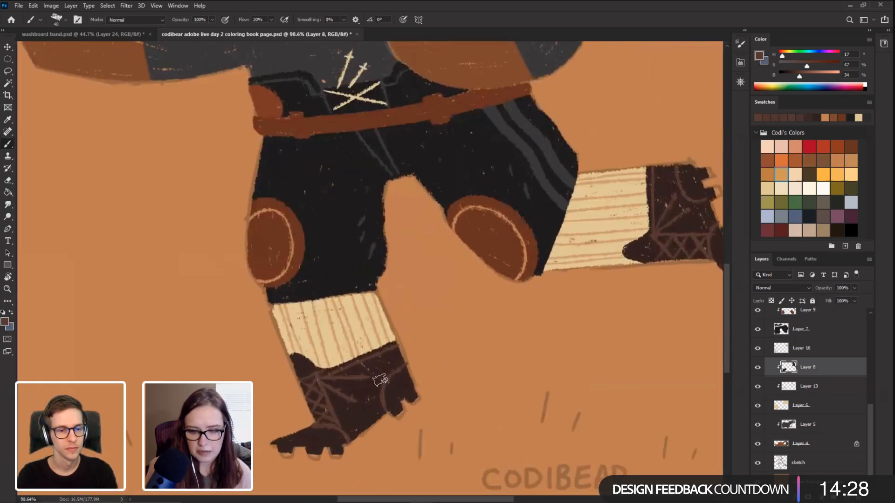
key(r)
drag(218, 294, 230, 344)
drag(329, 340, 366, 191)
click(782, 347)
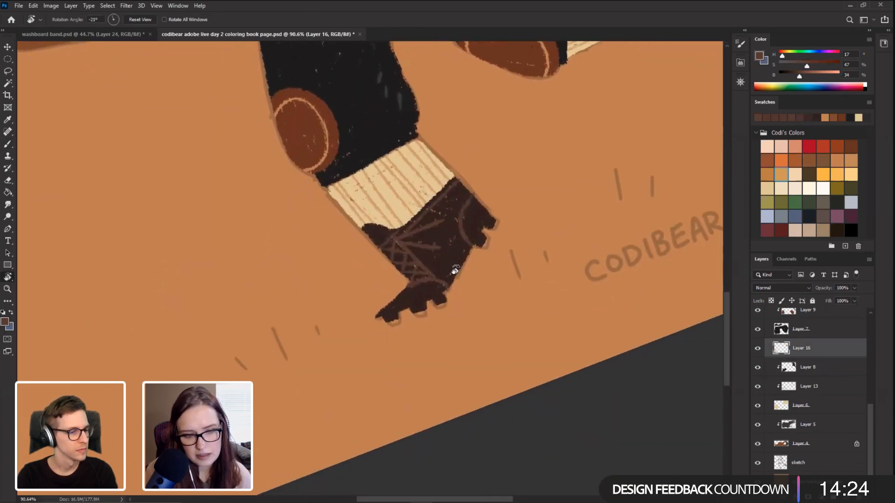
key(b)
key(r)
mouse_move(215, 247)
mouse_down()
mouse_move(216, 282)
mouse_move(261, 349)
mouse_up()
key(b)
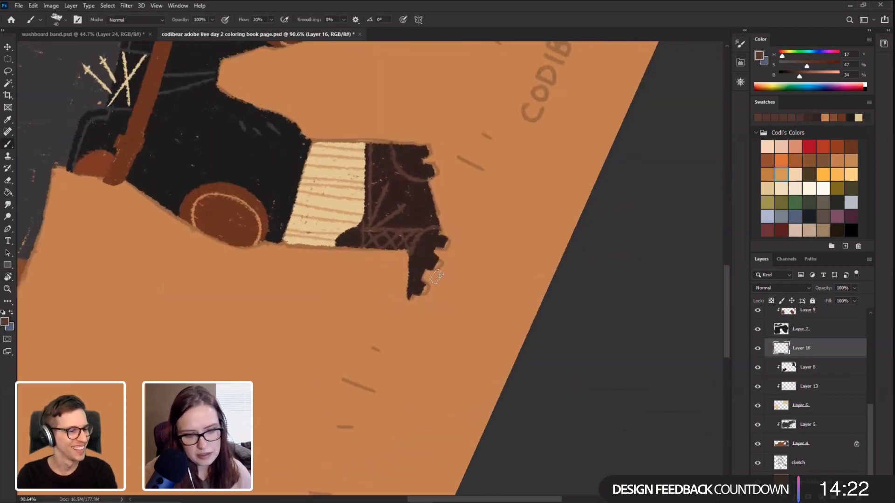
drag(410, 277, 408, 295)
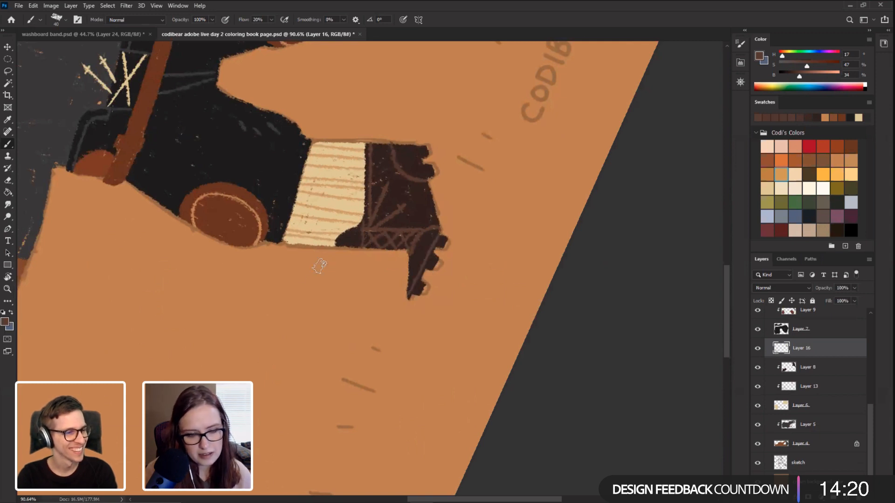
key(r)
mouse_move(259, 278)
mouse_down()
mouse_move(252, 172)
mouse_move(273, 152)
mouse_up()
key(b)
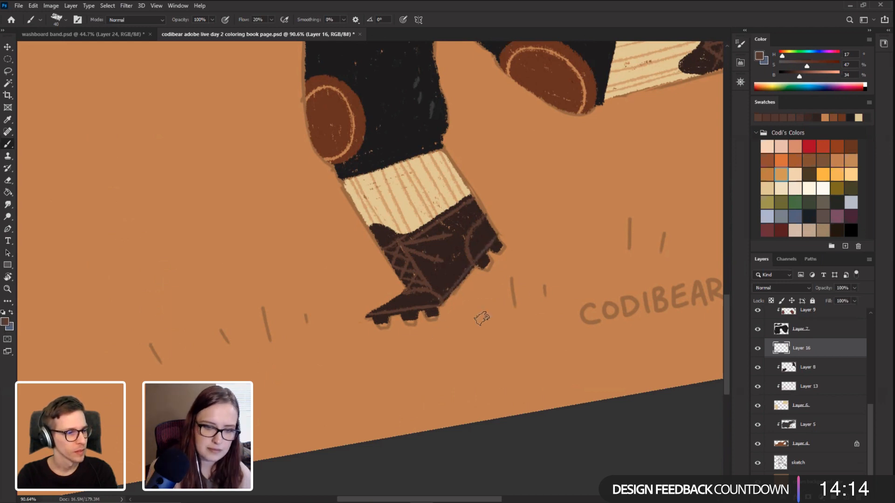
Step: Paint the sole line above the cleats from toe to heel on the raised leg's boot
mouse_move(588, 270)
mouse_down()
mouse_move(533, 311)
mouse_move(283, 426)
mouse_up()
key(r)
drag(225, 261, 291, 147)
drag(317, 280, 261, 318)
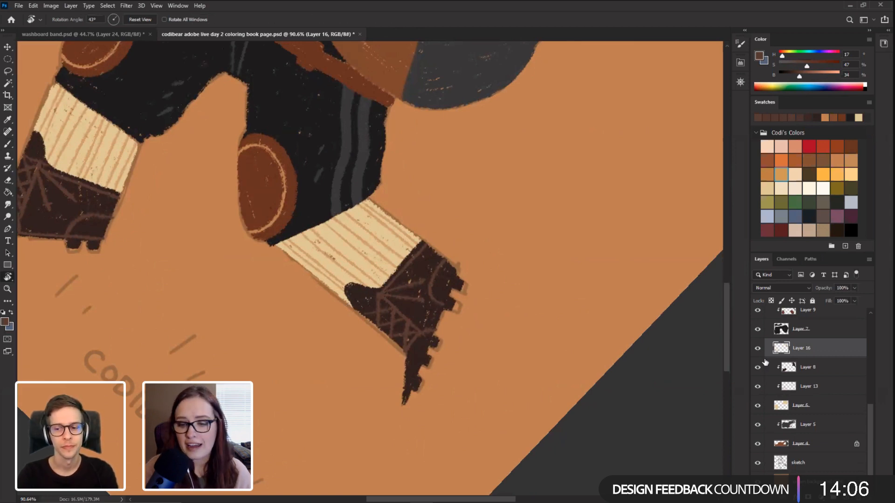
key(b)
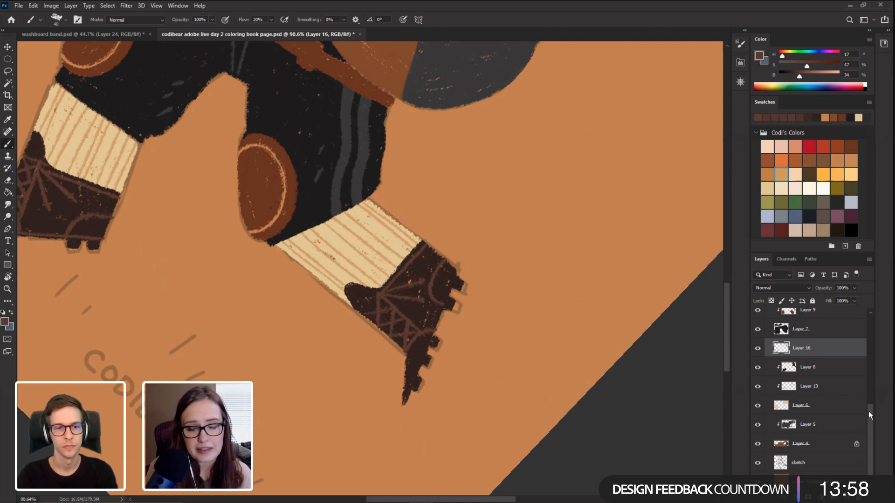
drag(868, 411, 871, 322)
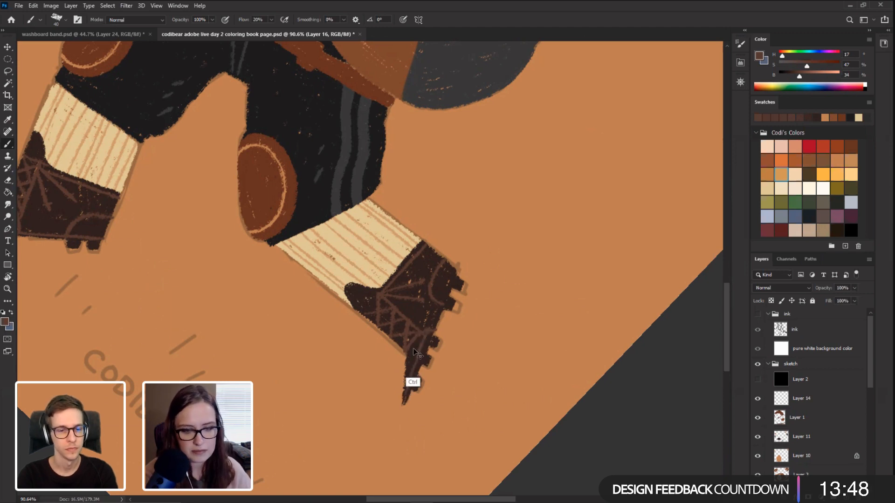
drag(403, 397, 451, 272)
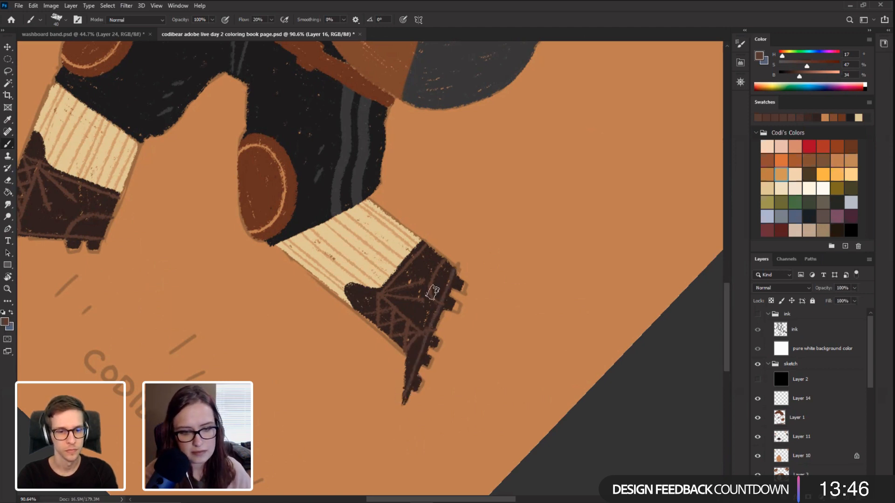
key(Escape)
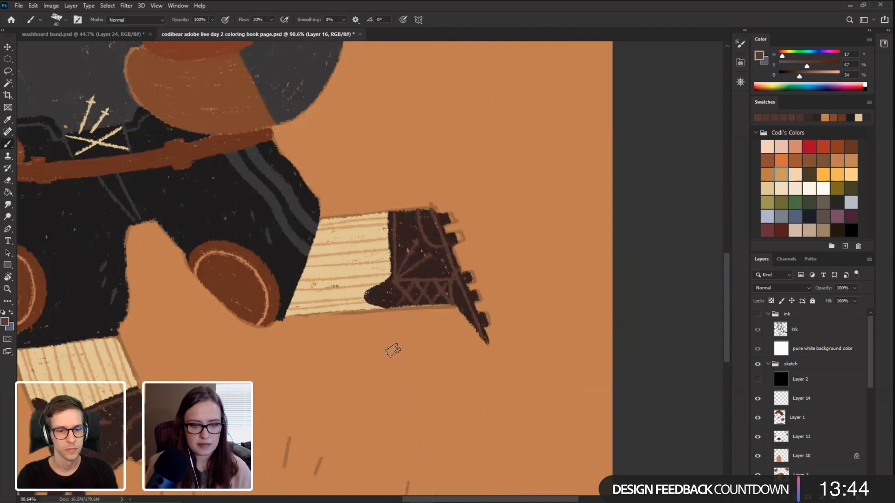
Step: Zoom out to the whole bear illustration and save the document
alt+scroll(401, 350, down, 5)
scroll(405, 342, up, 1)
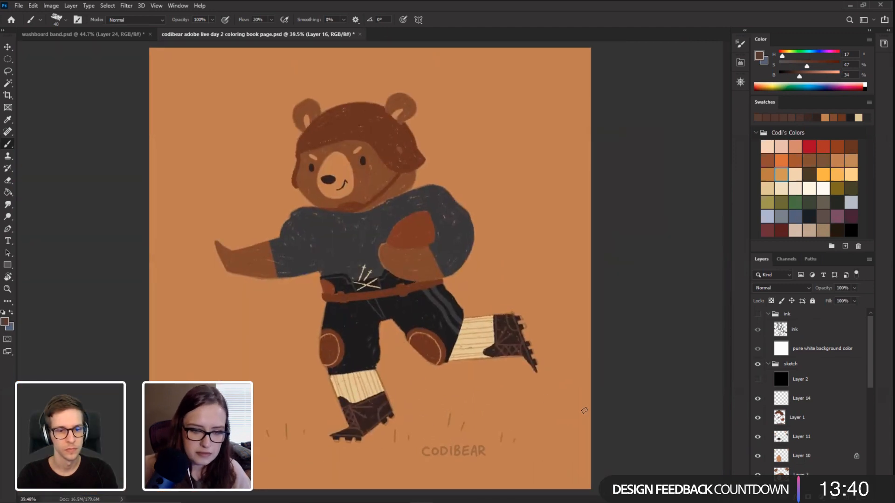
key(ctrl+s)
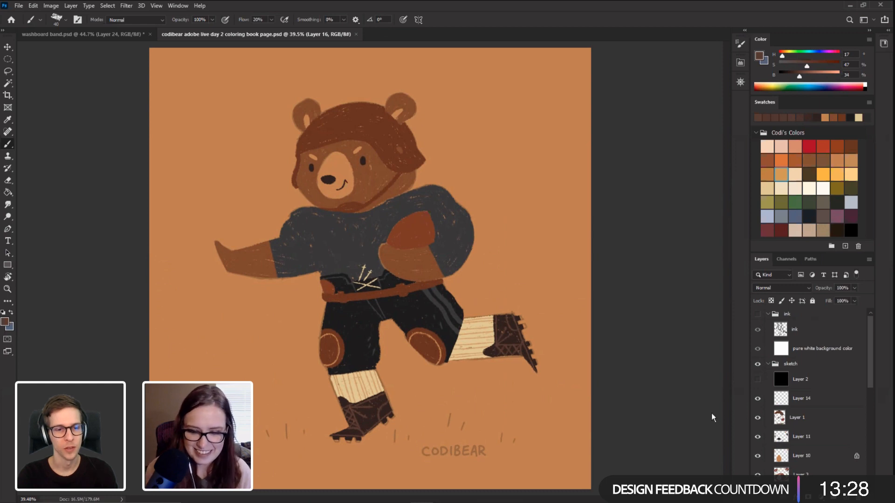
Step: Toggle the sketch layer off and on again to check the coloured bear without its guide lines
drag(871, 379, 870, 471)
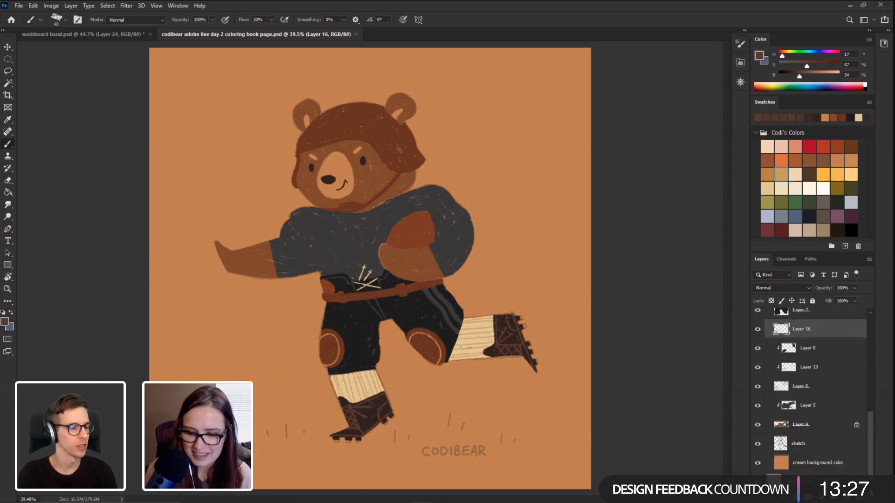
click(757, 443)
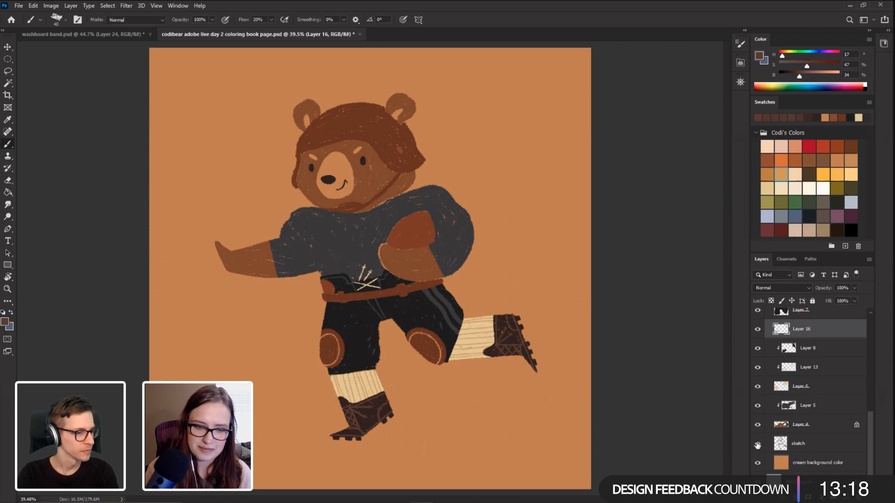
click(757, 445)
Step: On Layer 14, paint burnt-orange grass blades with a larger brush over the sketched marks around the CODIBEAR lettering, between the standing boot and the far side
scroll(386, 461, up, 1)
scroll(390, 455, up, 2)
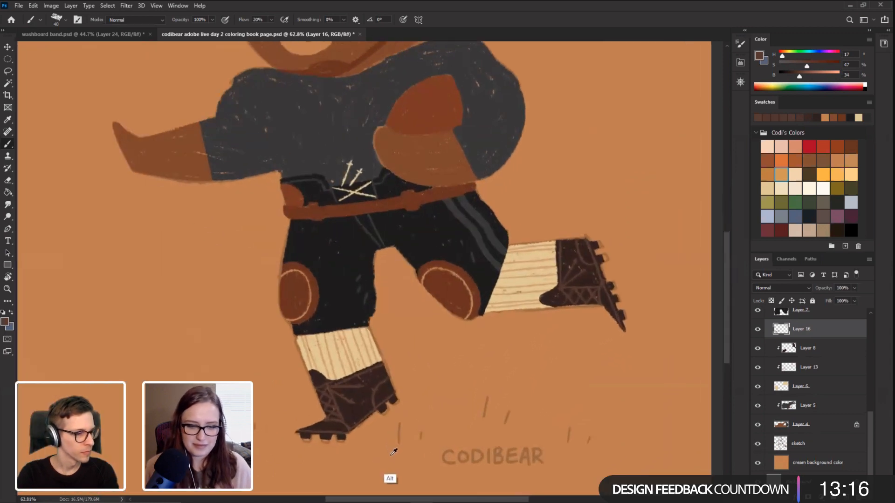
scroll(233, 260, up, 1)
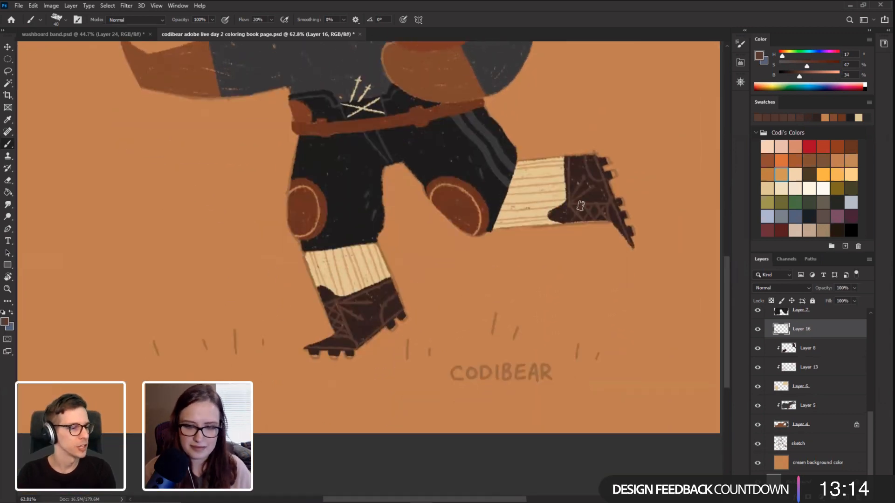
click(795, 160)
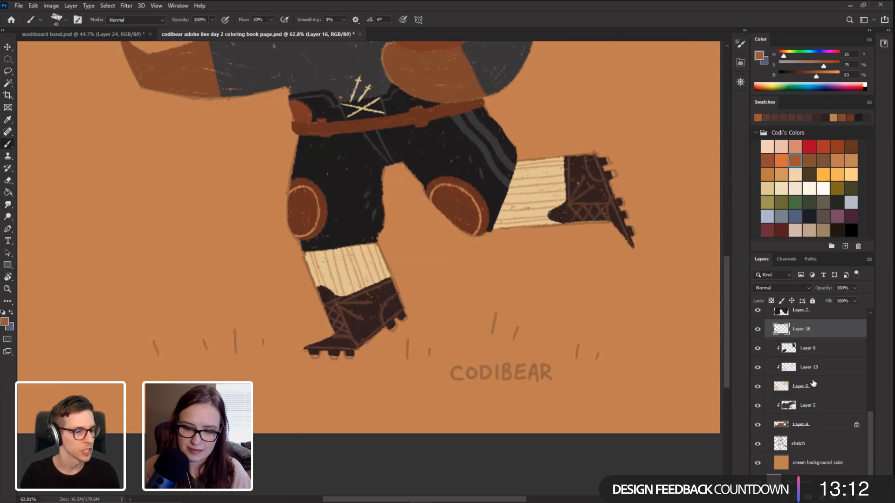
drag(871, 414, 869, 316)
click(787, 400)
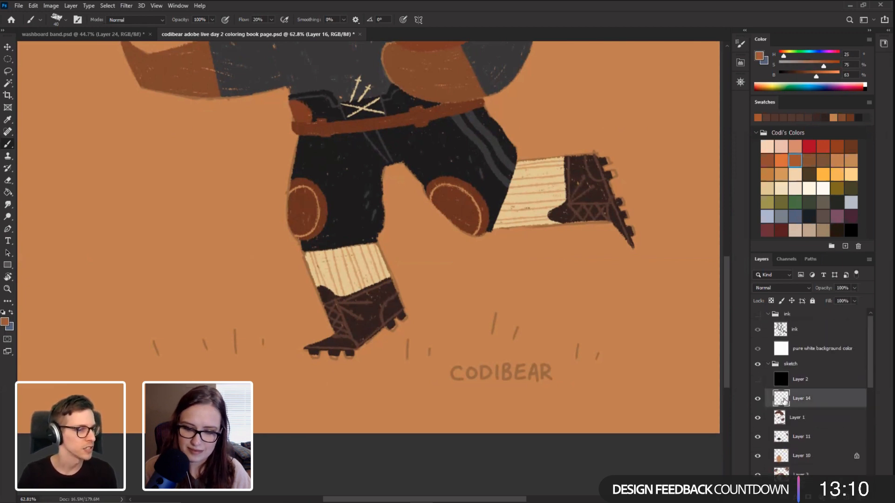
key(bracketright)
key(bracketright)
mouse_move(493, 299)
mouse_down()
mouse_move(492, 339)
mouse_move(511, 338)
mouse_up()
mouse_move(576, 331)
mouse_down()
mouse_move(572, 359)
mouse_move(595, 360)
mouse_up()
mouse_move(429, 339)
mouse_down()
mouse_move(426, 359)
mouse_move(408, 362)
mouse_up()
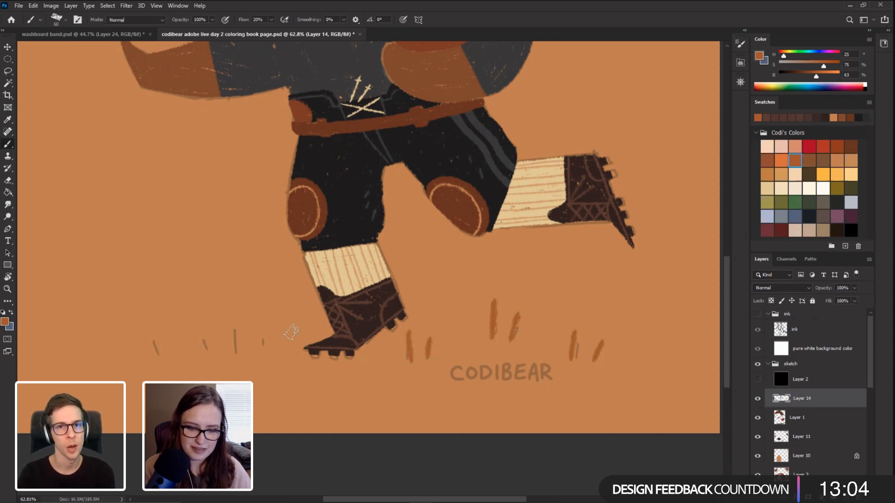
Step: Paint matching burnt-orange grass blades over the sketched marks in front of the standing boot's toe
mouse_move(235, 323)
mouse_down()
mouse_move(240, 355)
mouse_move(261, 347)
mouse_up()
drag(202, 334, 206, 354)
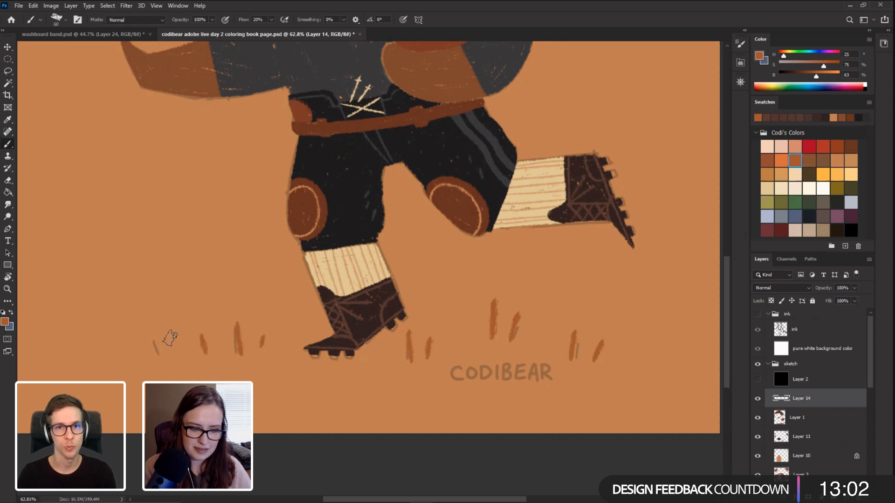
drag(155, 332, 158, 353)
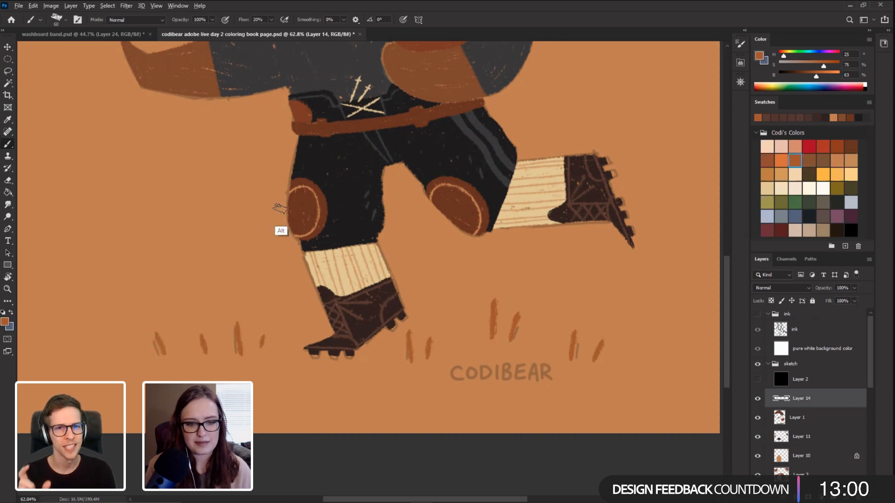
Step: View the whole illustration and switch the sketch layer off and back on to check the painted grass
scroll(286, 203, down, 3)
scroll(286, 202, down, 1)
scroll(286, 202, up, 1)
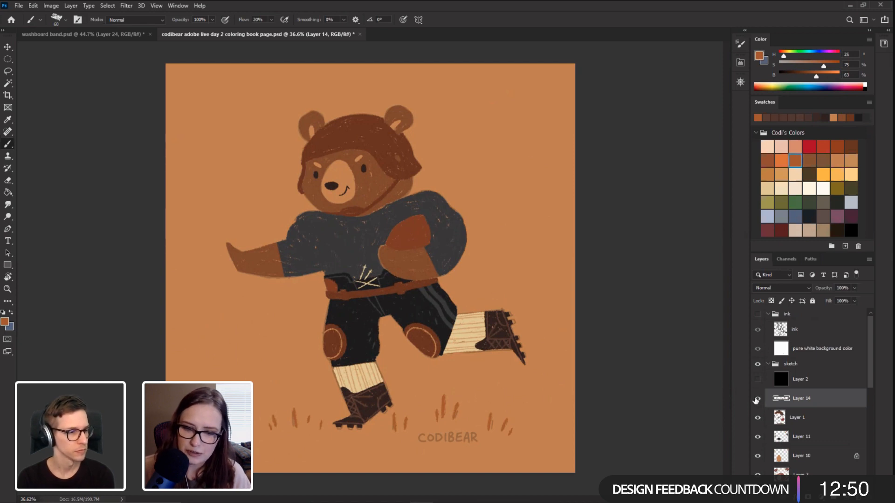
drag(868, 367, 868, 463)
click(759, 447)
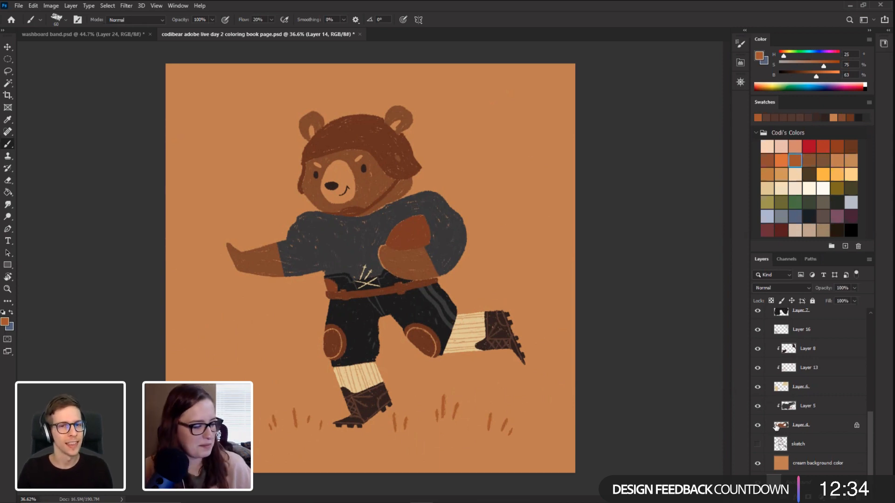
click(757, 444)
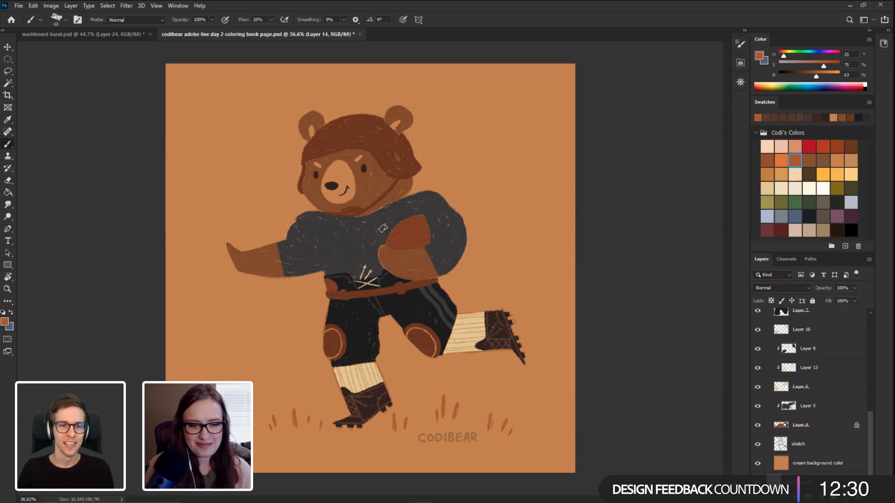
Step: Rotate the canvas and paint claws on the outstretched paw on Layer 14, using the dark brown sampled from the nose
scroll(375, 229, up, 5)
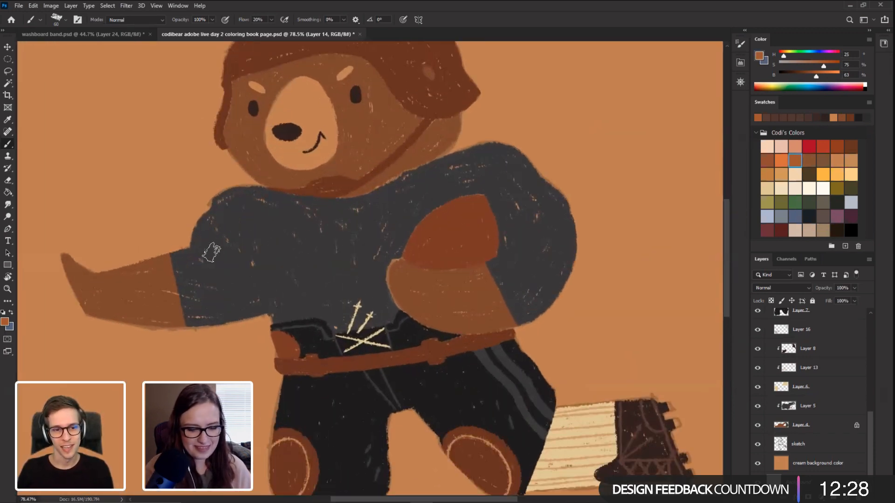
key(r)
drag(211, 252, 231, 238)
key(b)
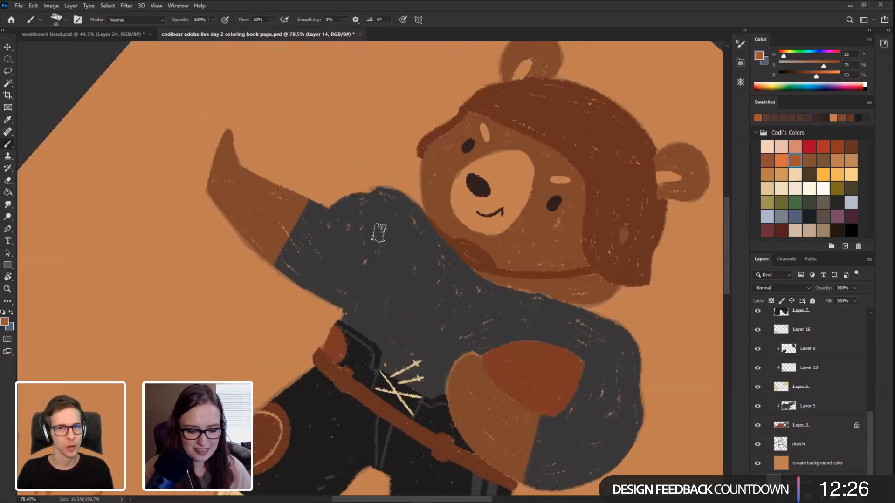
alt+click(475, 182)
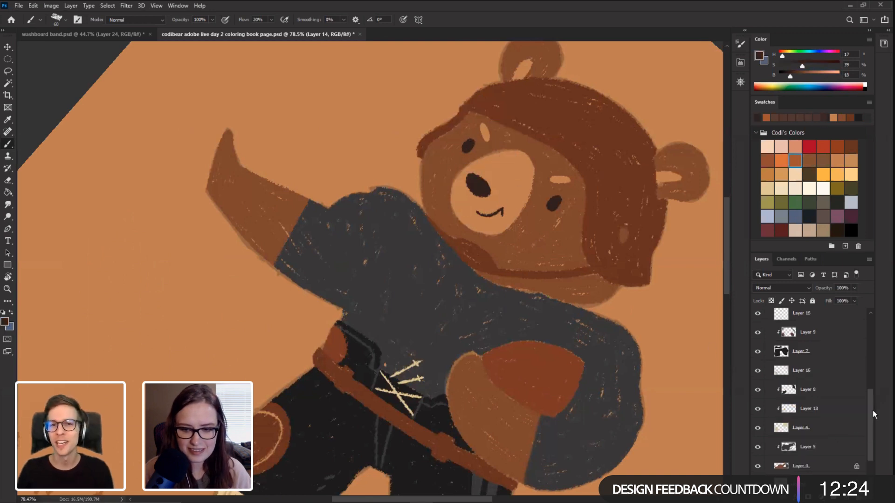
drag(872, 410, 871, 329)
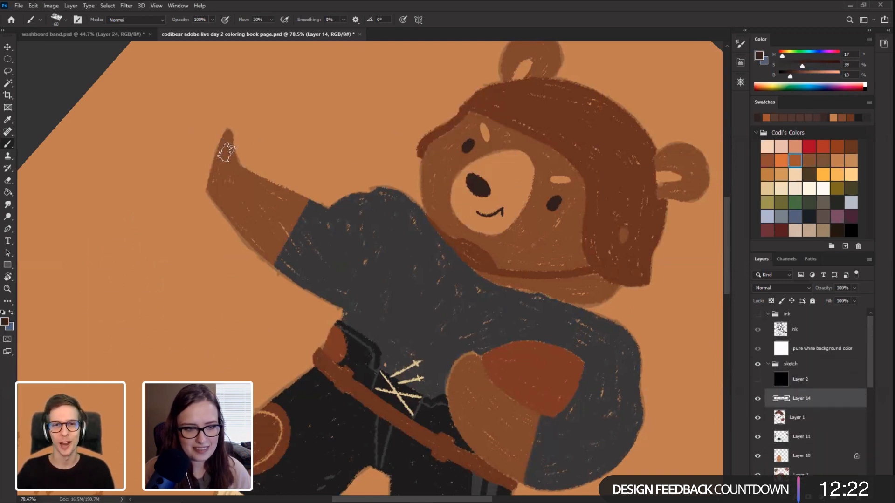
drag(223, 135, 214, 161)
Step: Paint a dark brown claw on the paw holding the ball and reduce the brush size
drag(472, 355, 459, 370)
key(bracketleft)
key(bracketleft)
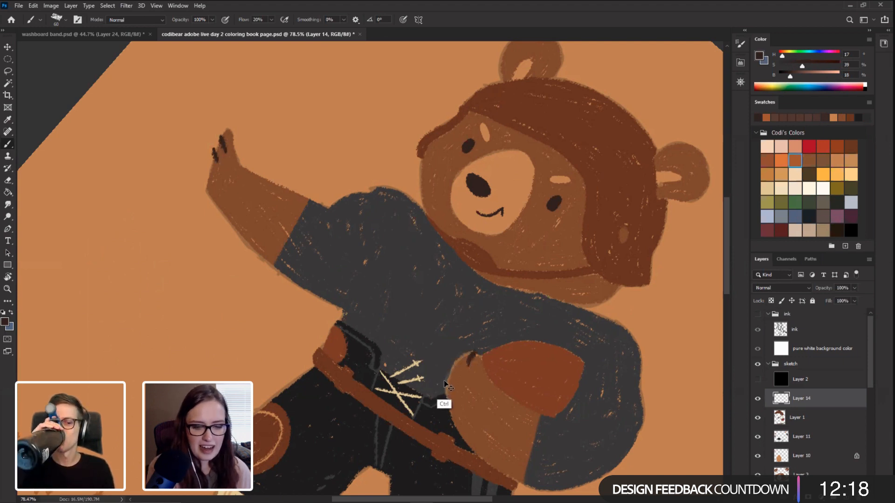
Step: Paint dark claws on the paw holding the ball and trim the outstretched paw's claws with the Eraser on Layer 14
drag(474, 350, 457, 368)
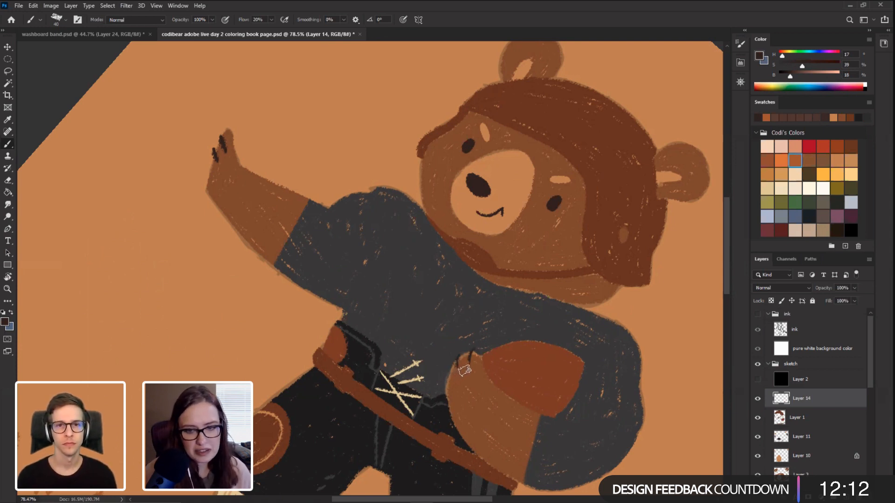
key(Escape)
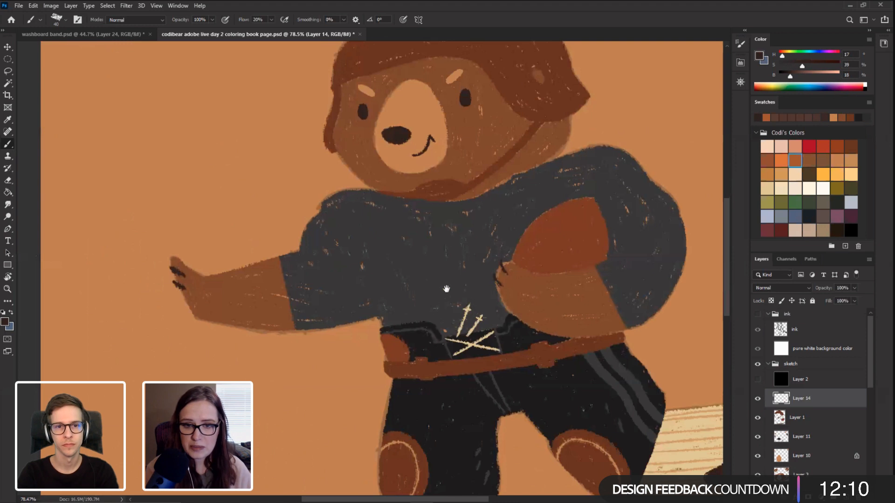
drag(342, 313, 320, 350)
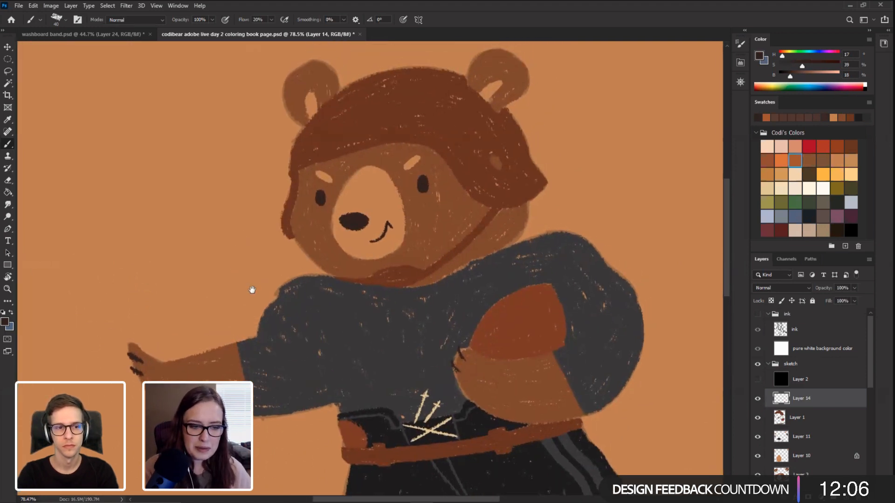
drag(252, 289, 245, 202)
key(e)
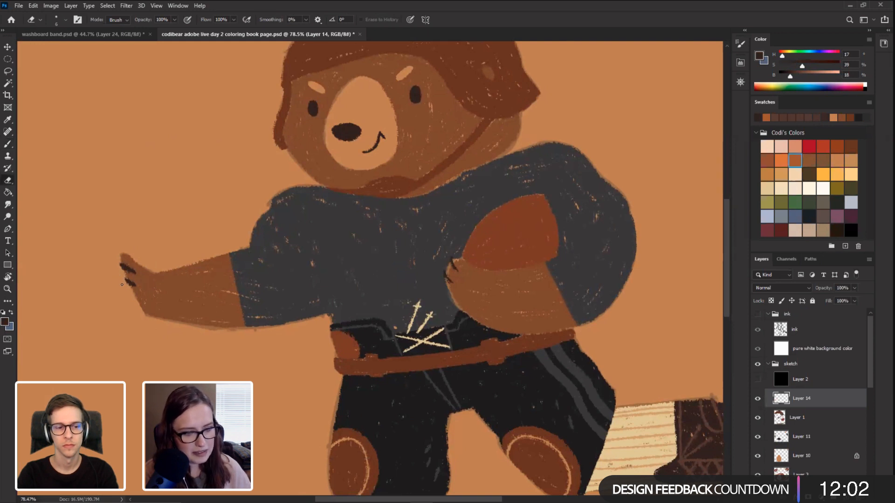
drag(118, 283, 130, 283)
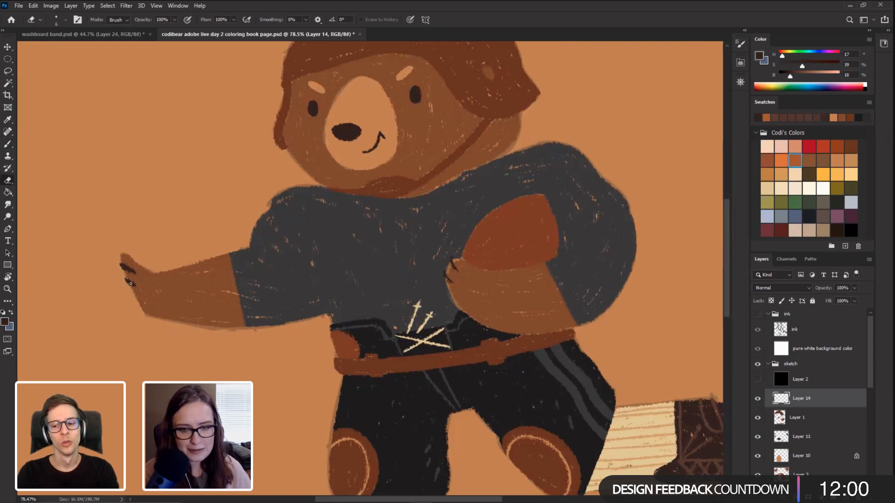
scroll(173, 343, down, 5)
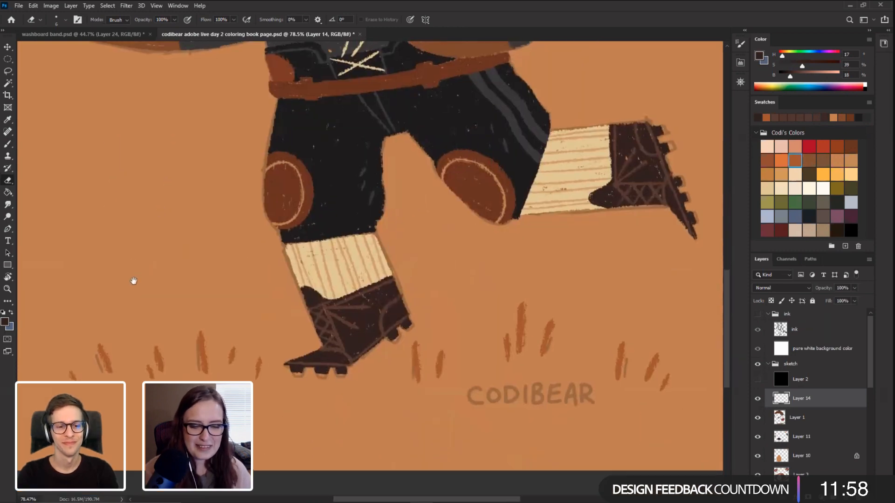
drag(129, 295, 128, 313)
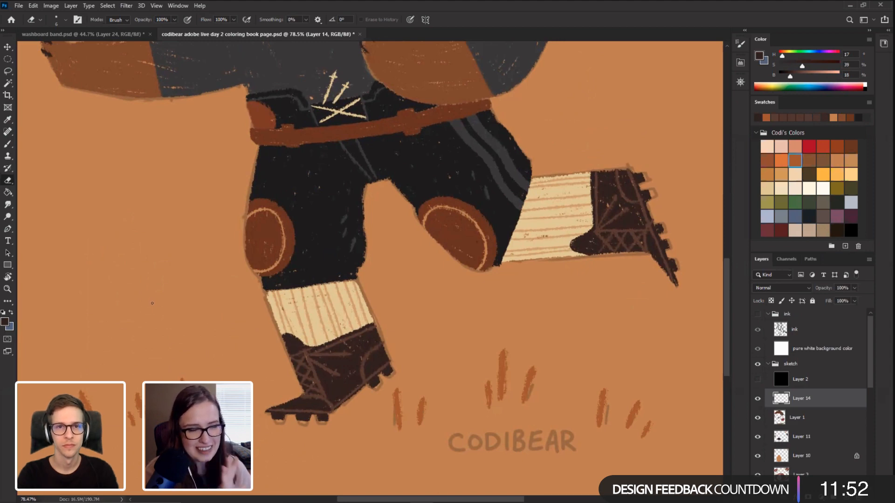
drag(164, 170, 211, 492)
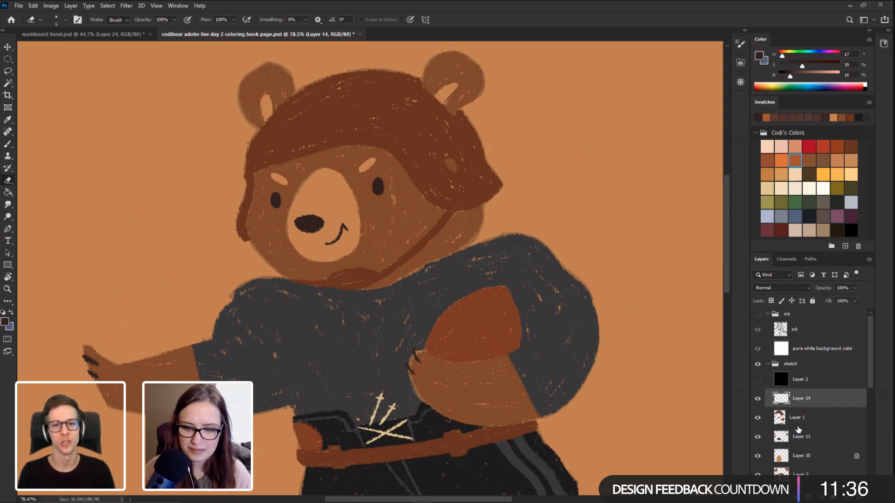
Step: Select Layer 3 and choose the Kyle's Real Watercolor - Natural Edge brush
drag(870, 386, 868, 425)
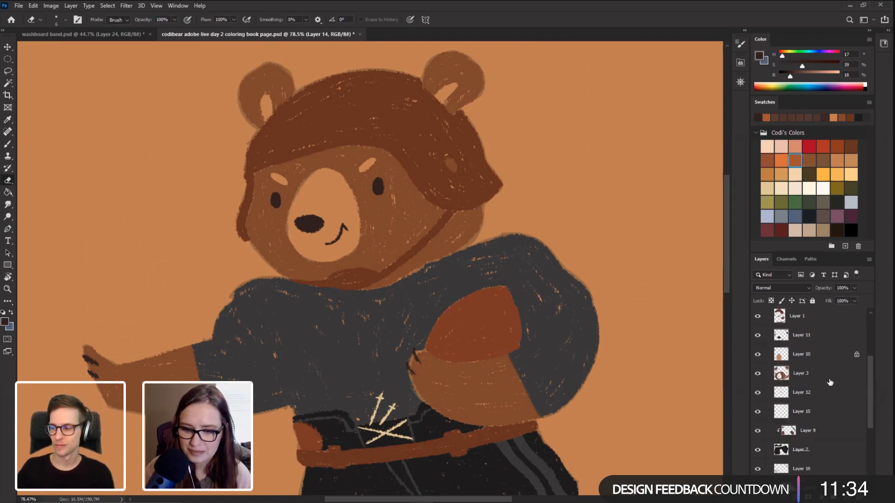
click(829, 380)
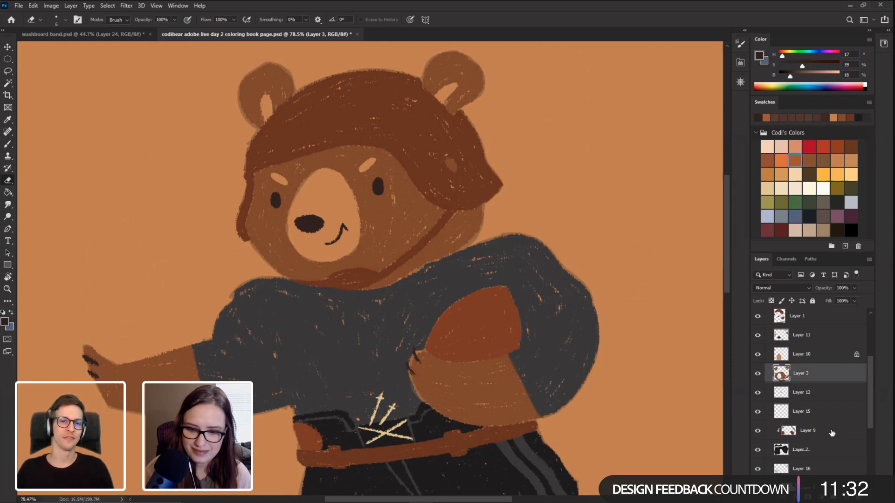
key(b)
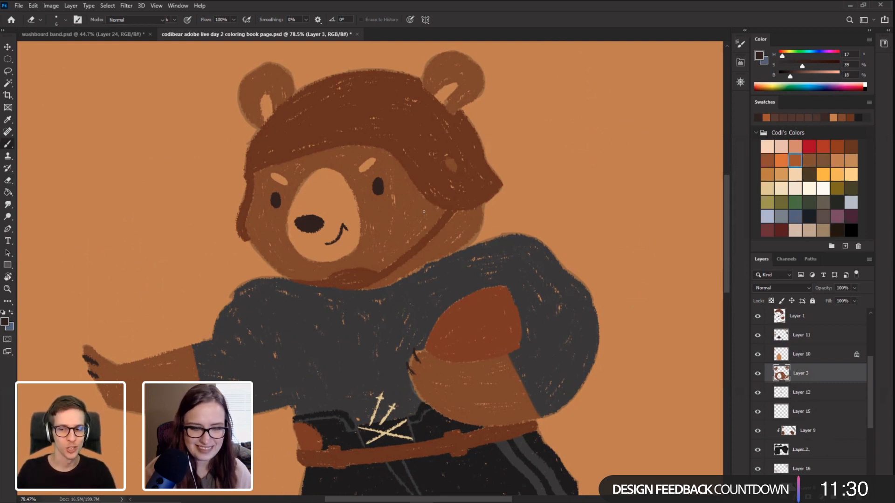
right_click(414, 214)
click(475, 349)
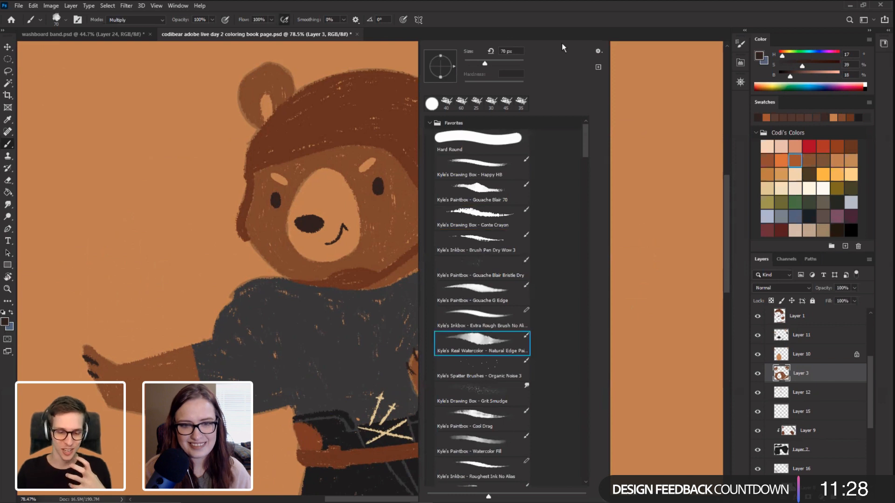
click(557, 29)
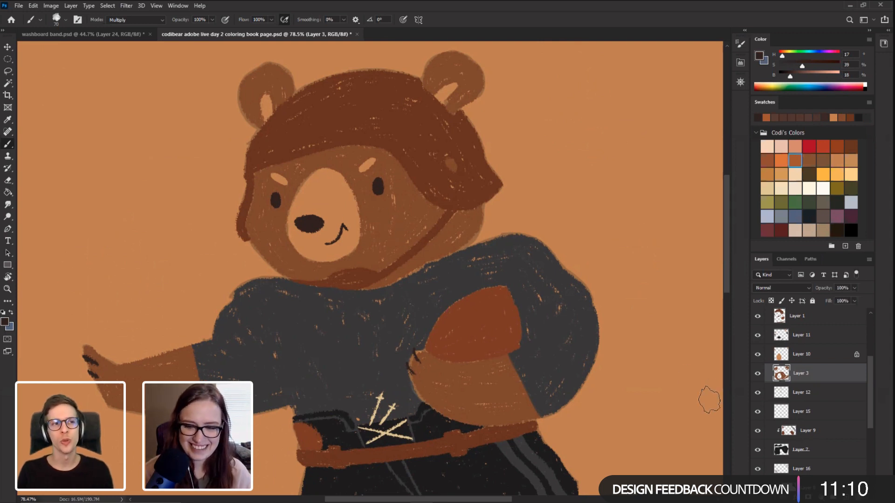
drag(490, 279, 488, 283)
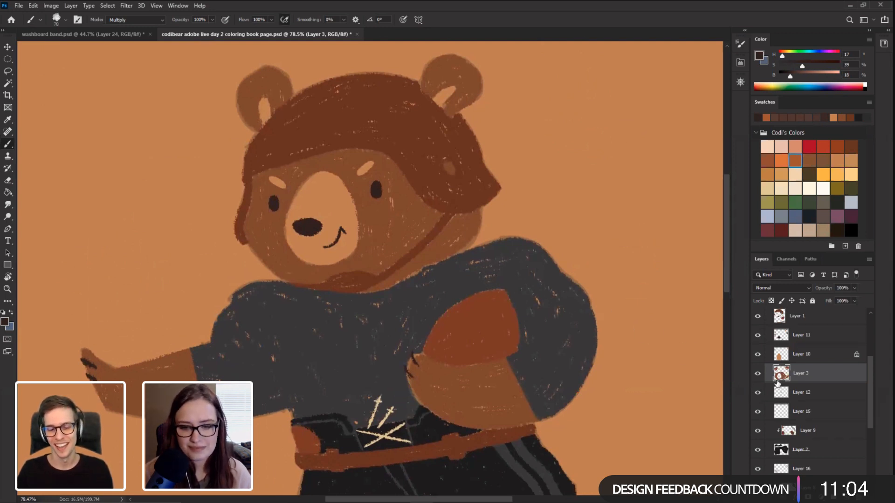
Step: Lower Layer 1's opacity to 63%, then make Layer 14 the active layer
scroll(779, 346, up, 3)
click(807, 377)
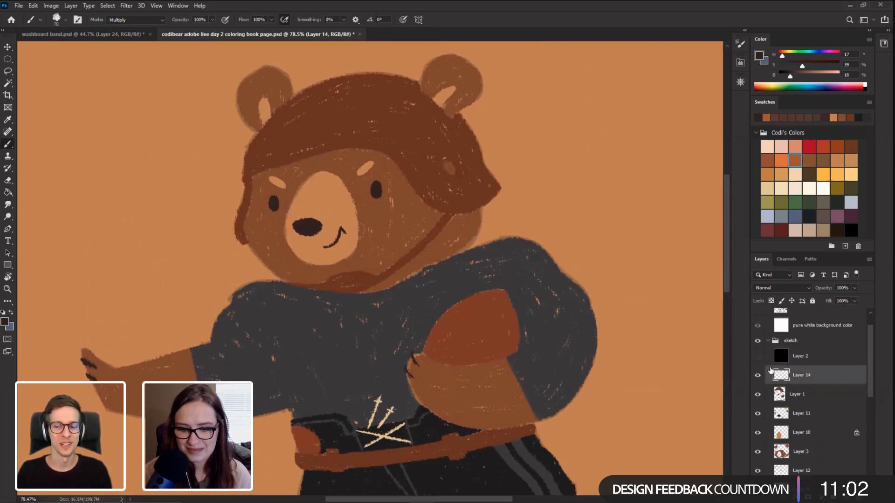
click(770, 395)
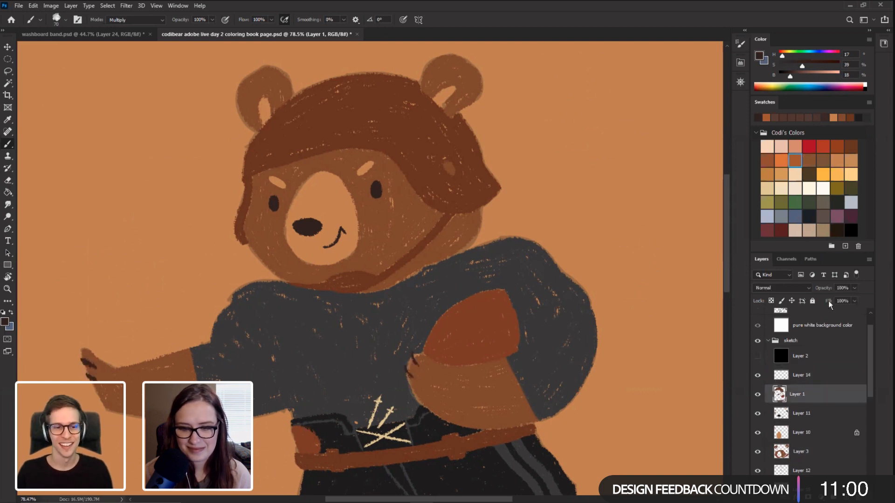
drag(853, 290, 840, 300)
drag(837, 301, 846, 300)
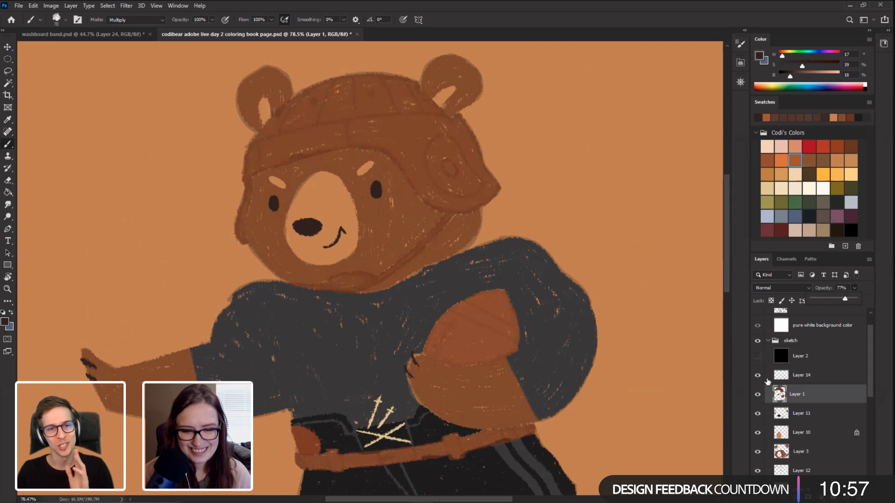
click(839, 298)
click(794, 372)
click(794, 373)
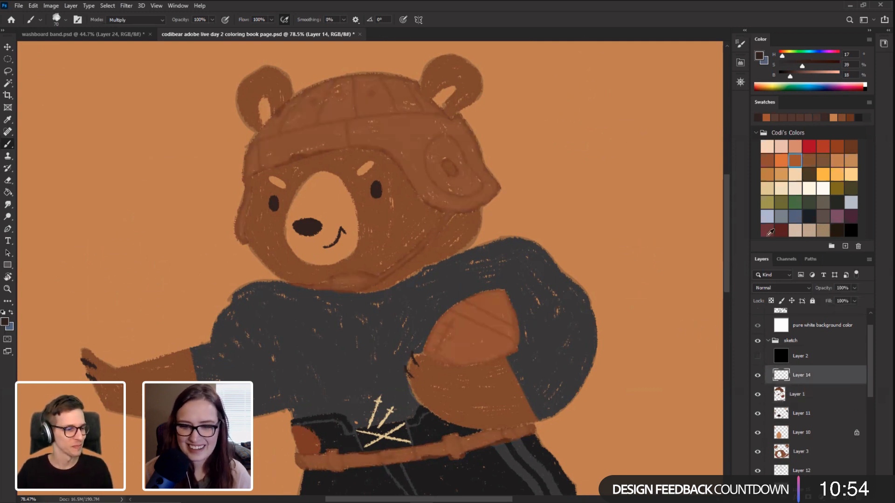
click(757, 396)
click(756, 395)
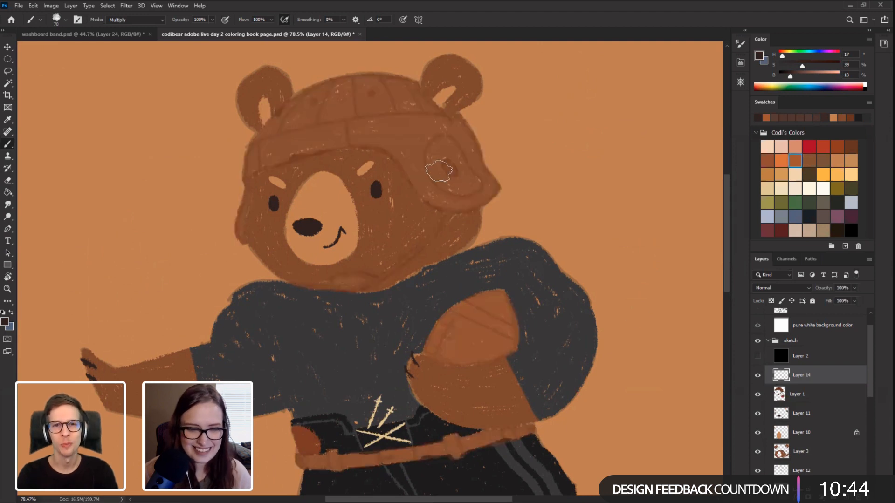
Step: Restore Layer 1 to 100% opacity and sample the helmet's brown as the foreground color
click(799, 394)
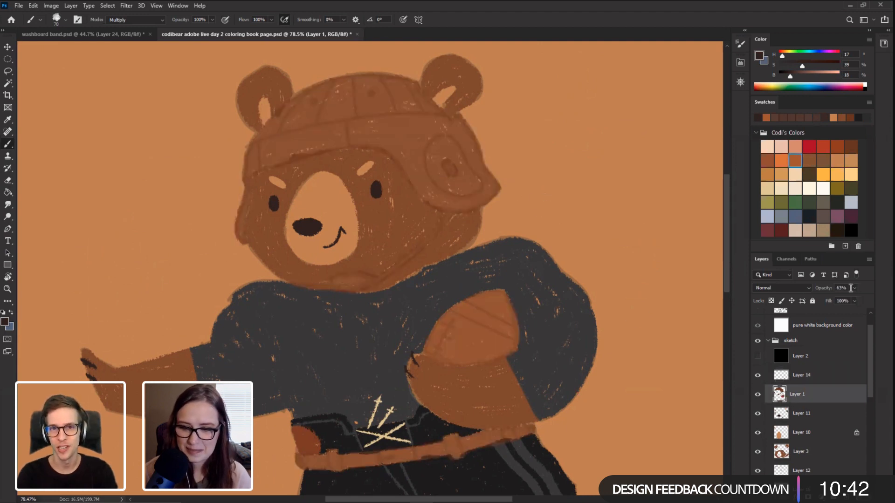
drag(851, 297, 870, 297)
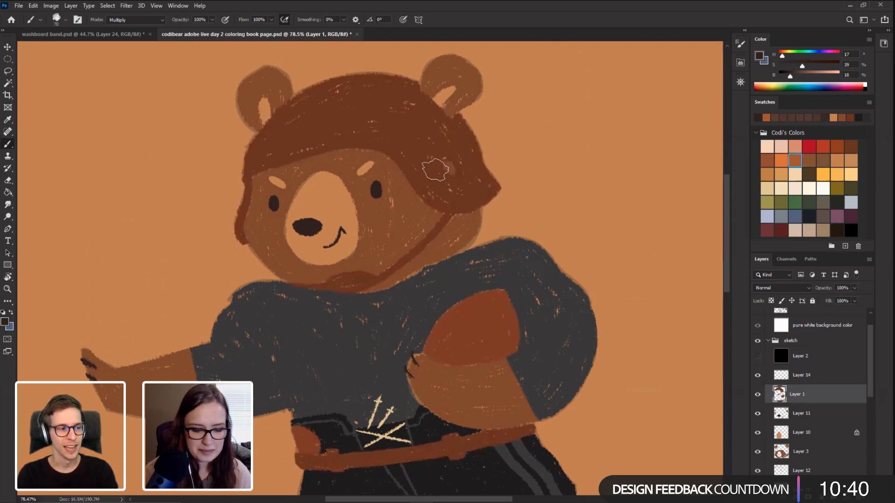
alt+click(396, 113)
Step: Reduce Layer 1's opacity so the helmet sketch lines show through, and make Layer 14 active
click(853, 288)
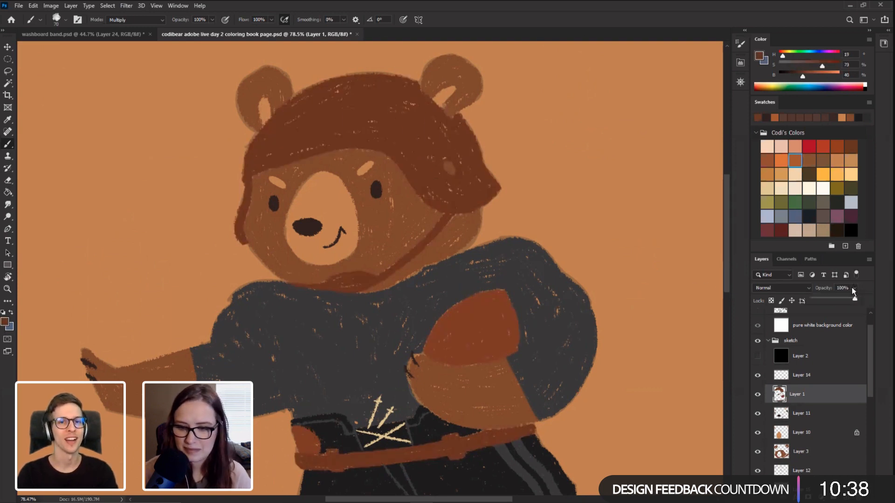
drag(839, 298, 836, 298)
click(797, 375)
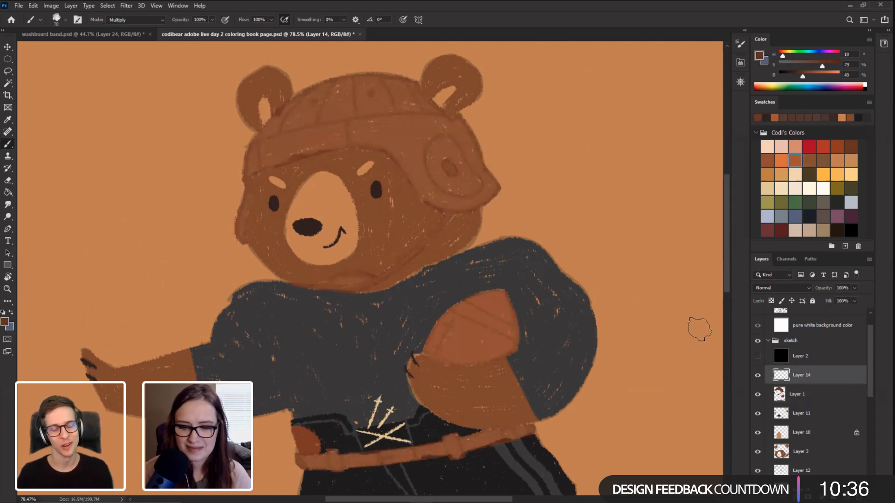
Step: Darken the foreground brown to 26% brightness and choose the Kyle's Drawing Box - Conte Crayon brush
drag(803, 75, 795, 75)
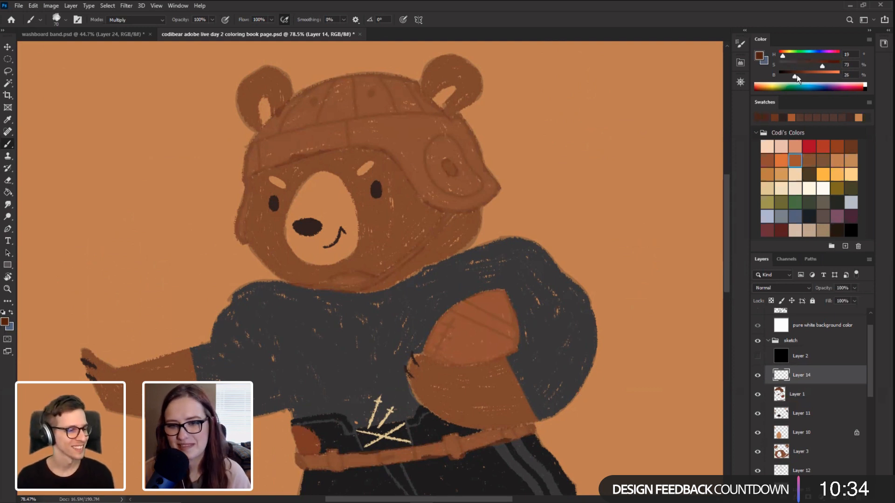
right_click(393, 164)
click(461, 228)
click(505, 20)
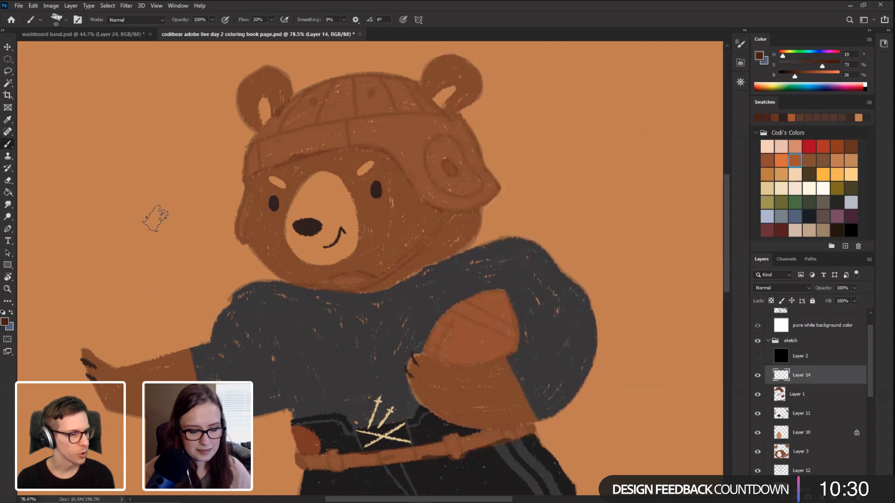
Step: Outline the rounded ear piece on the side of the helmet in dark brown on Layer 14, using a smaller brush
key(r)
mouse_move(154, 212)
mouse_down()
mouse_move(190, 104)
mouse_move(226, 80)
mouse_up()
drag(393, 237, 310, 205)
key(b)
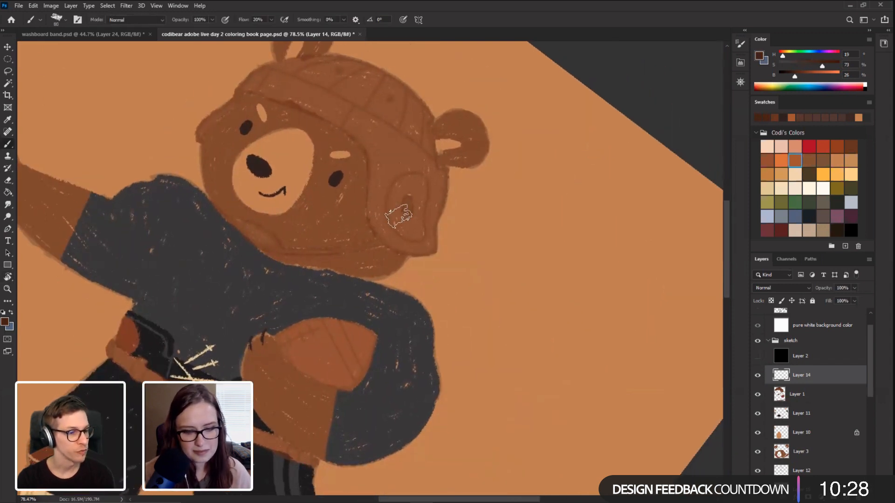
key(bracketleft)
key(bracketleft)
key(bracketleft)
key(bracketleft)
mouse_move(385, 200)
mouse_down()
mouse_move(390, 221)
mouse_move(403, 173)
mouse_move(427, 179)
mouse_move(422, 239)
mouse_move(389, 221)
mouse_up()
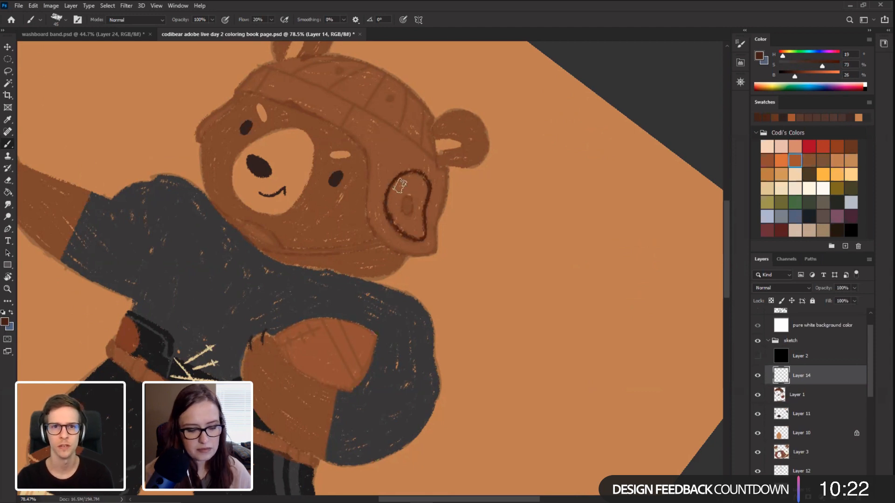
Step: Switch to the Eraser and check the whole bear illustration with the canvas upright
key(r)
drag(158, 155, 193, 106)
key(e)
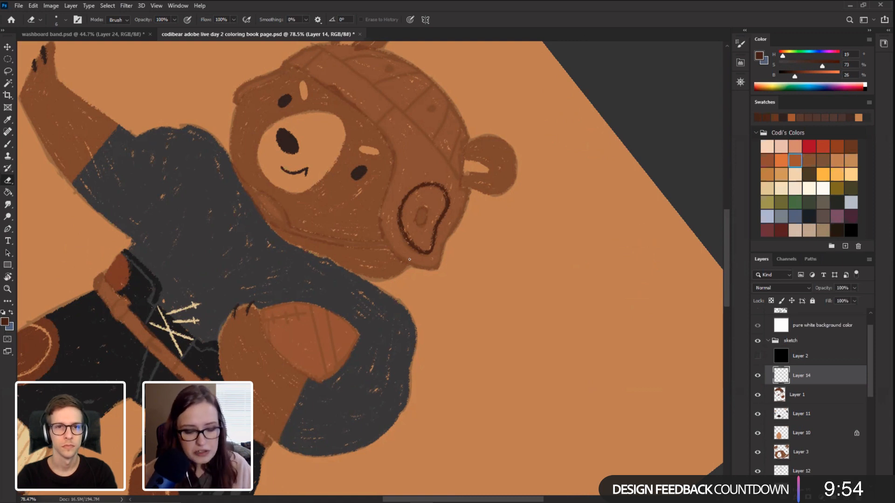
key(Escape)
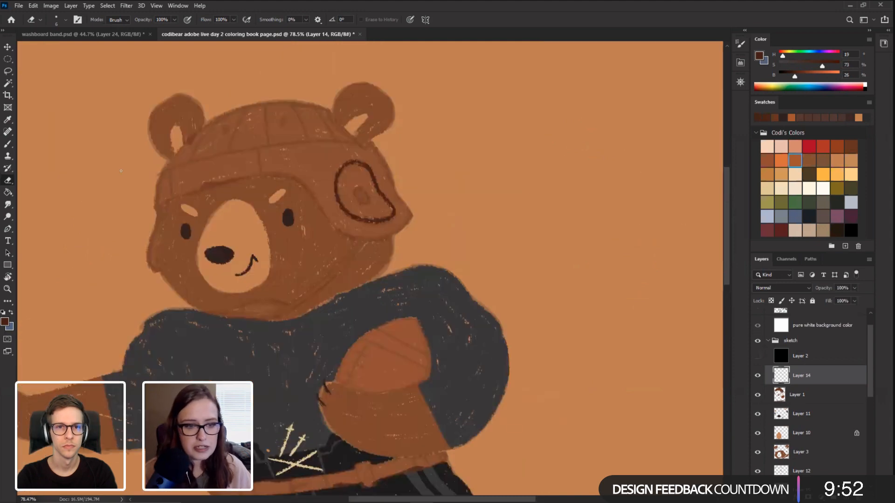
drag(96, 234, 149, 231)
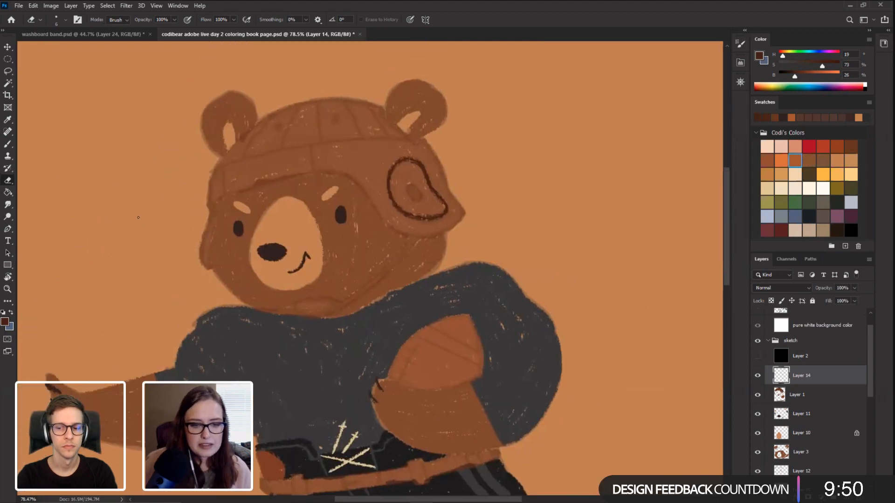
scroll(139, 218, down, 5)
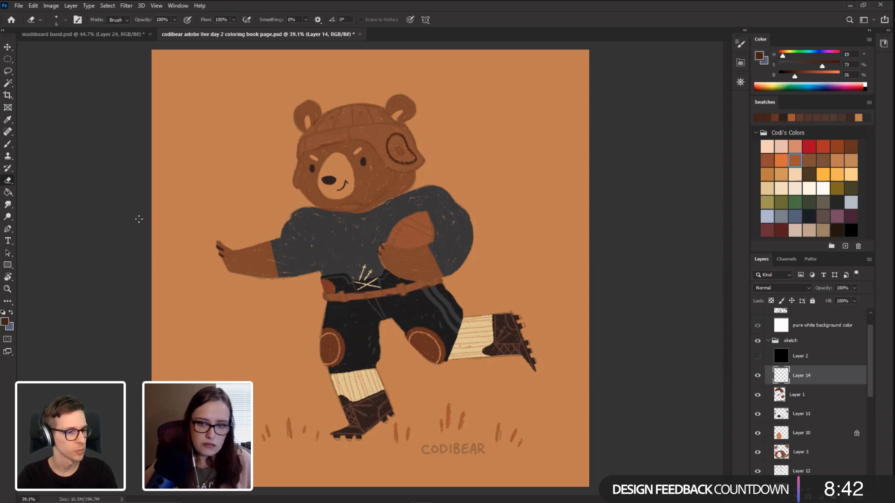
right_click(492, 233)
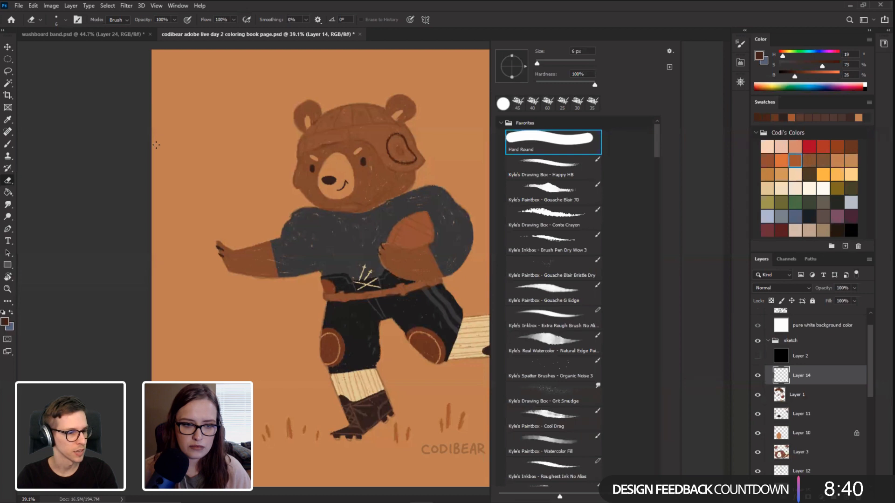
click(171, 172)
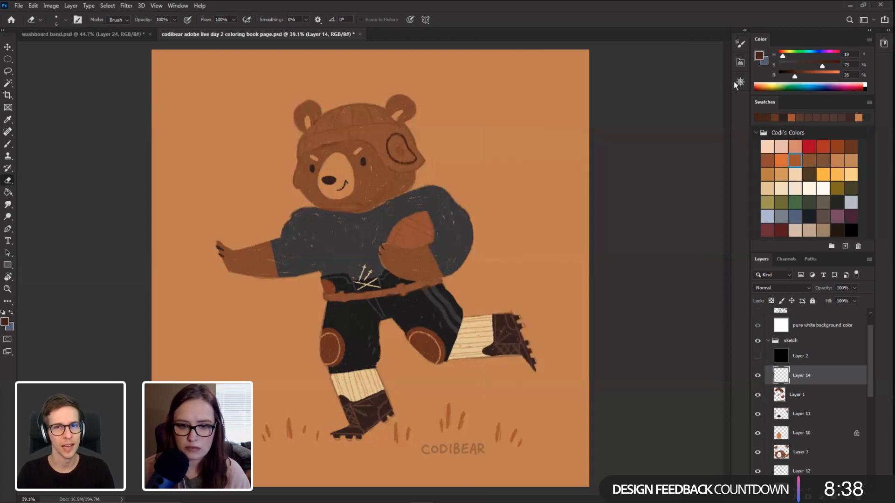
click(760, 54)
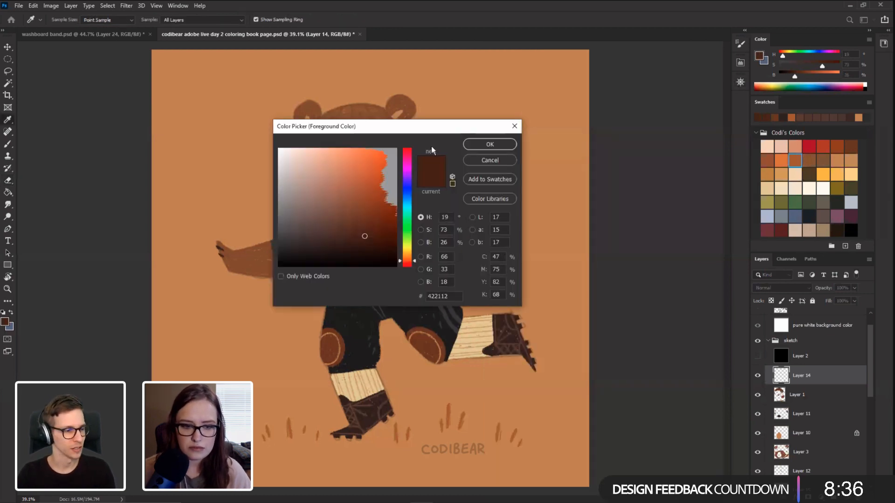
drag(383, 133, 454, 108)
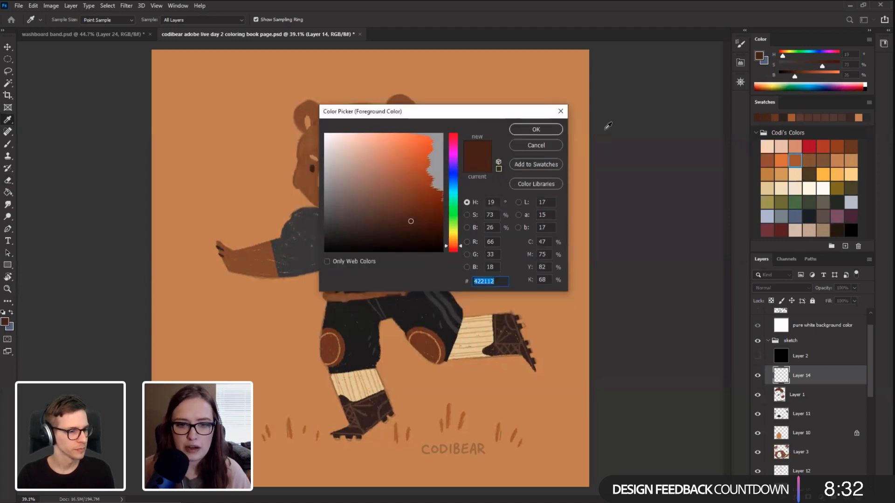
click(559, 111)
Step: Try the Only Web Colors option in the foreground color picker while shifting the hue to green
click(760, 56)
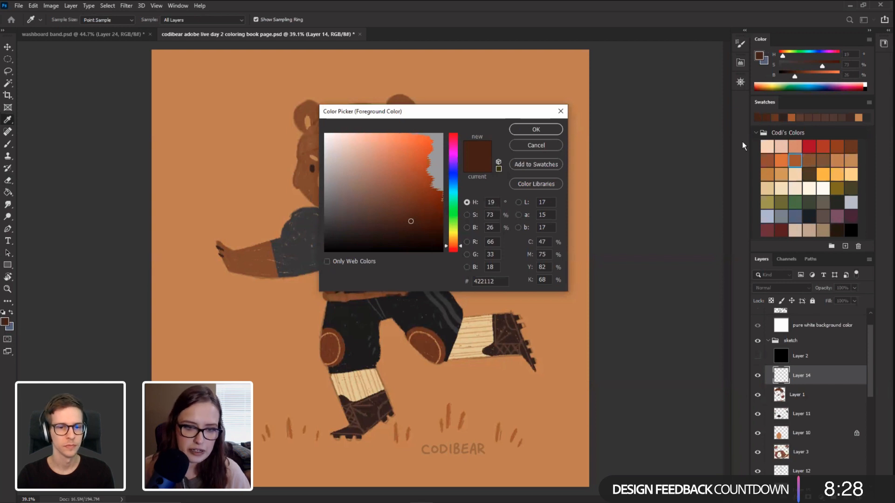
drag(436, 111, 429, 121)
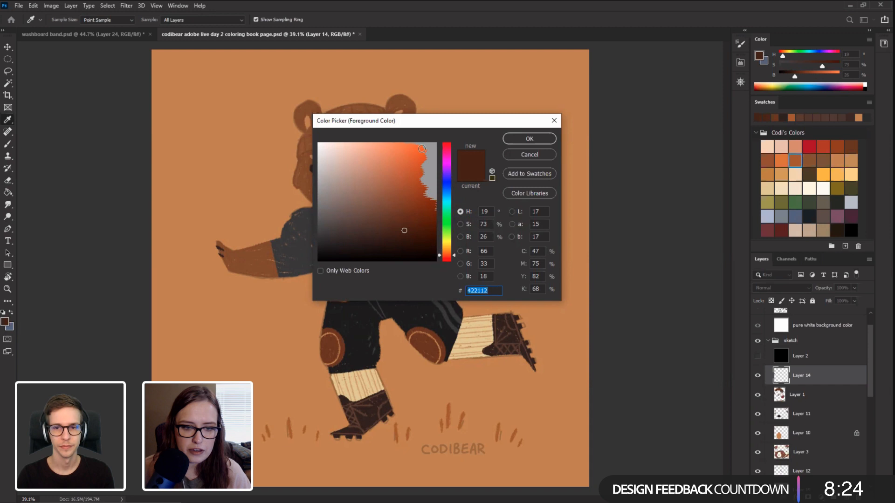
drag(448, 245, 451, 221)
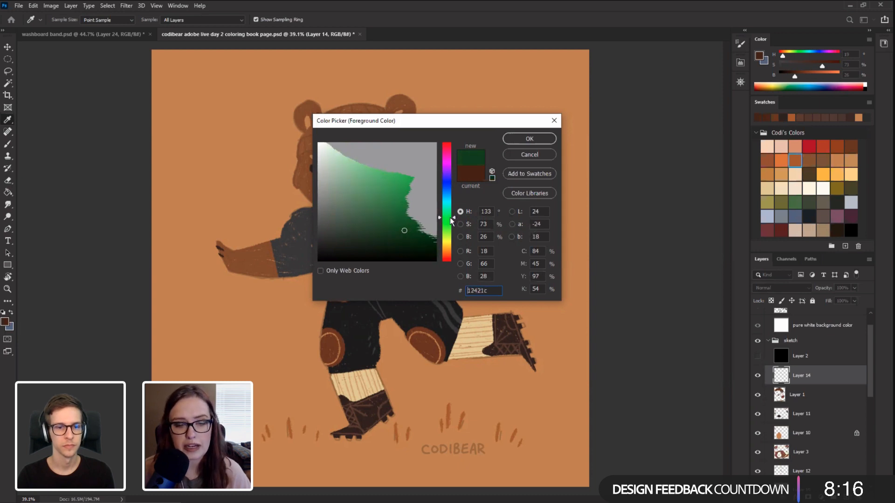
click(320, 271)
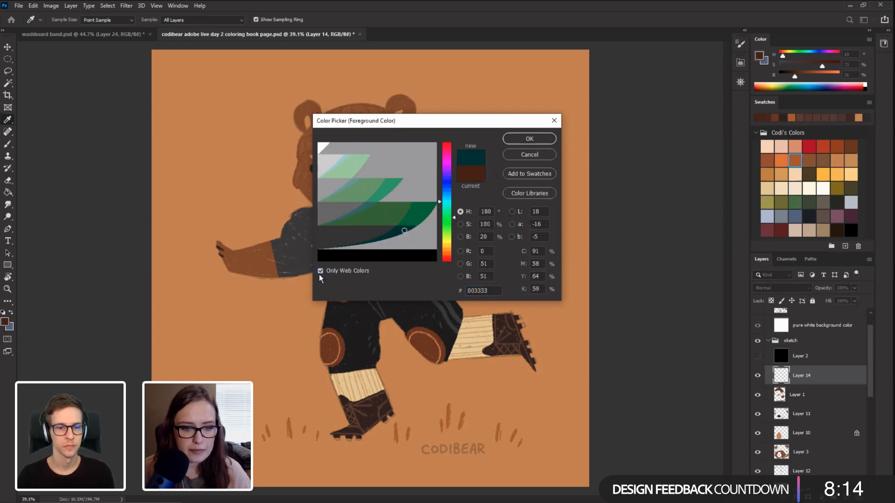
click(319, 271)
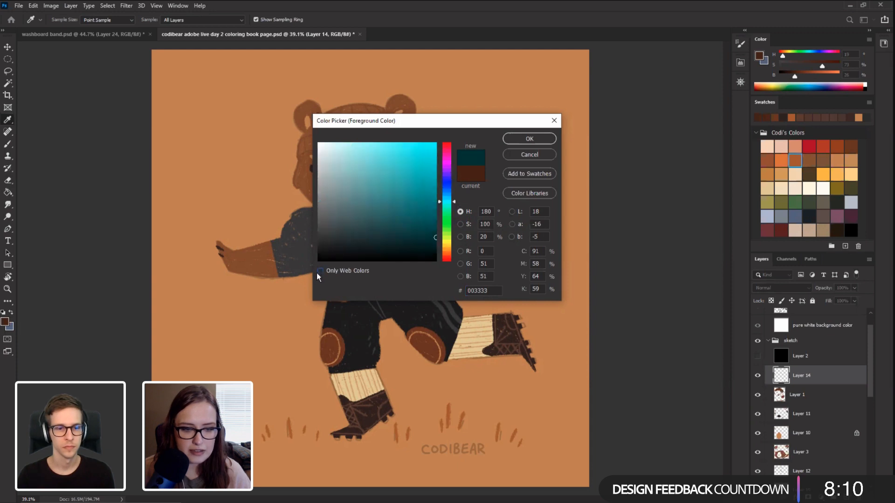
click(452, 210)
mouse_move(453, 210)
mouse_down()
mouse_move(449, 240)
mouse_move(451, 171)
mouse_move(448, 221)
mouse_up()
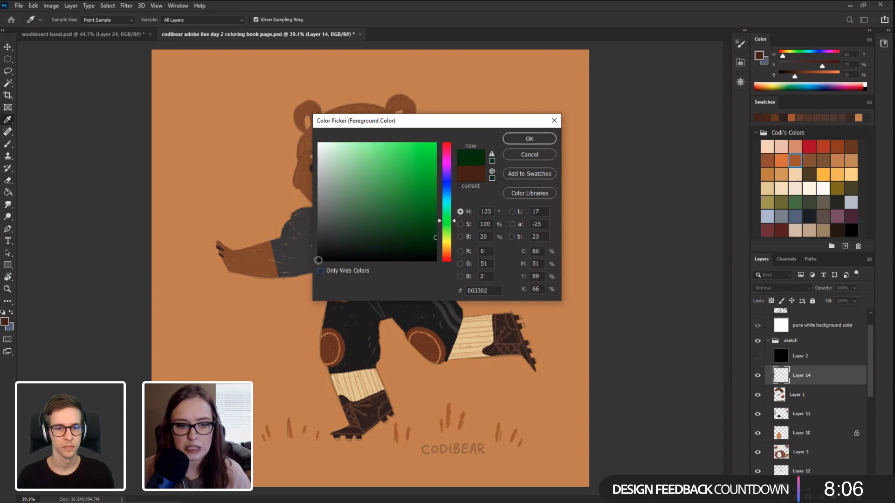
Step: Toggle Only Web Colors on and off at green and blue hues, and discard the foreground color change
click(320, 272)
click(320, 271)
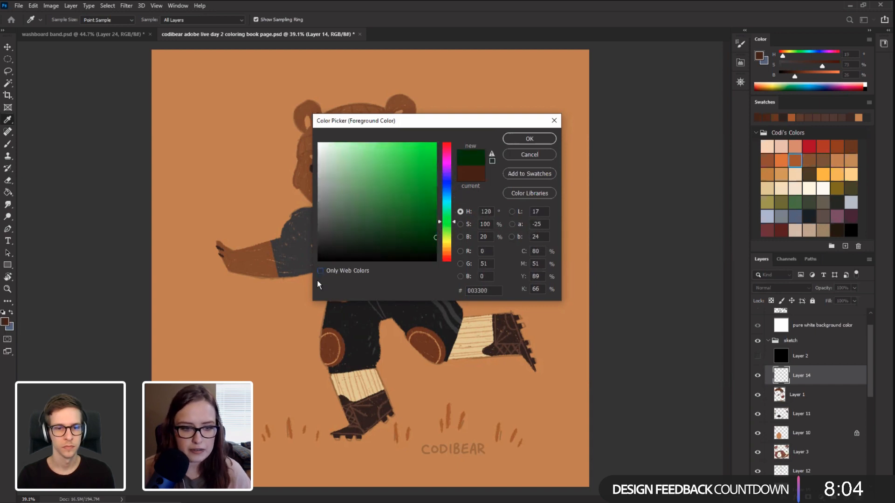
drag(449, 224, 449, 199)
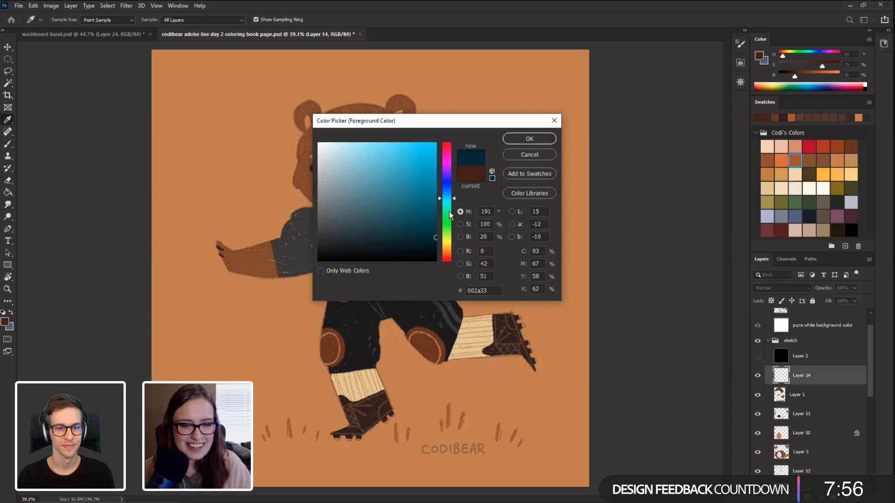
click(321, 270)
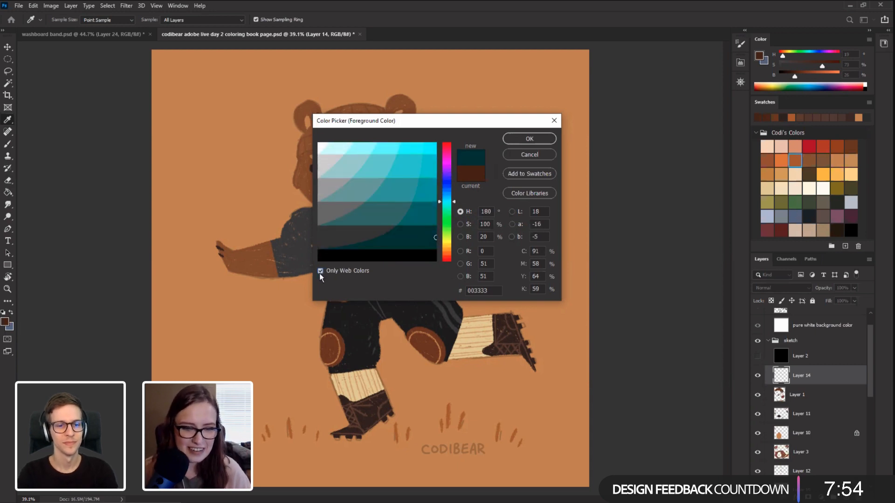
click(320, 271)
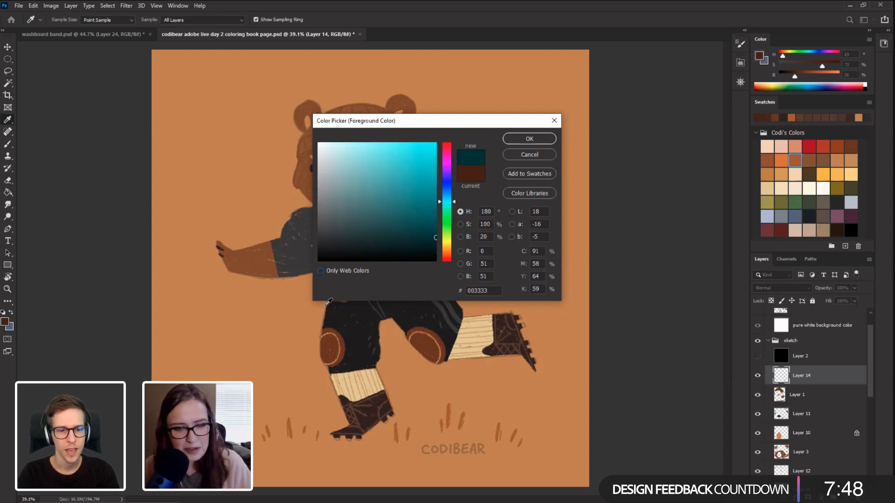
mouse_move(453, 202)
mouse_down()
mouse_move(446, 233)
mouse_move(446, 204)
mouse_up()
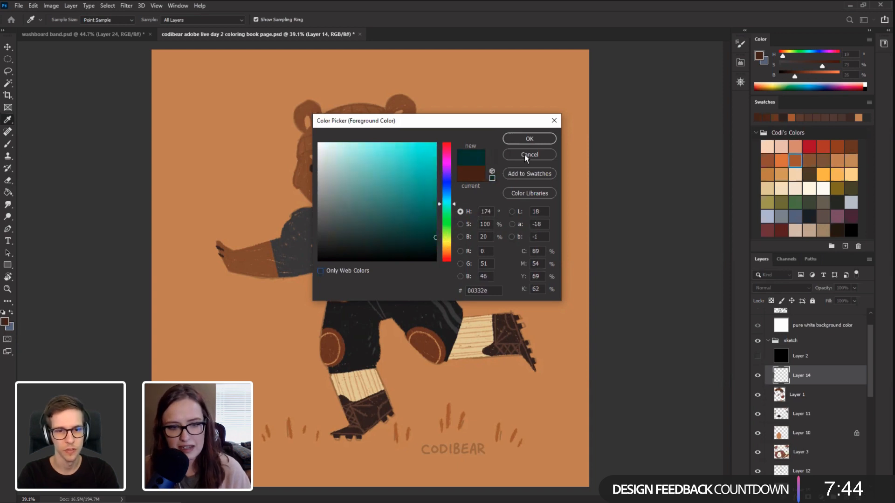
click(554, 120)
key(e)
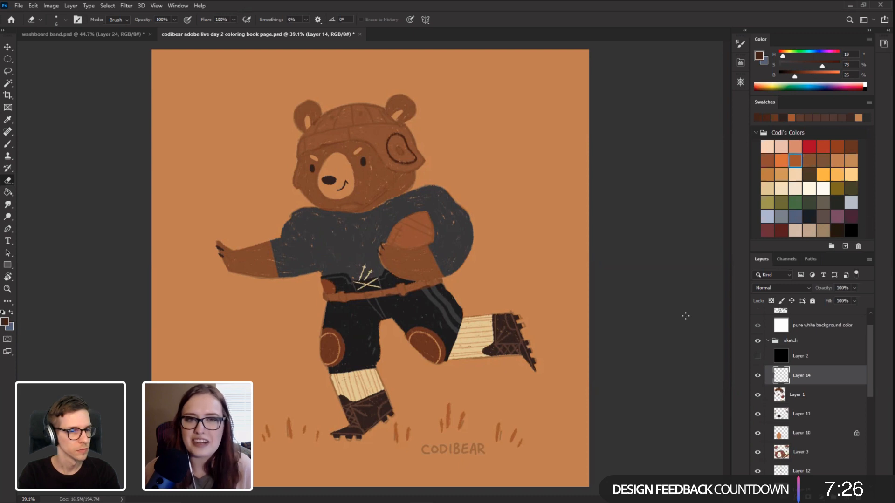
click(760, 57)
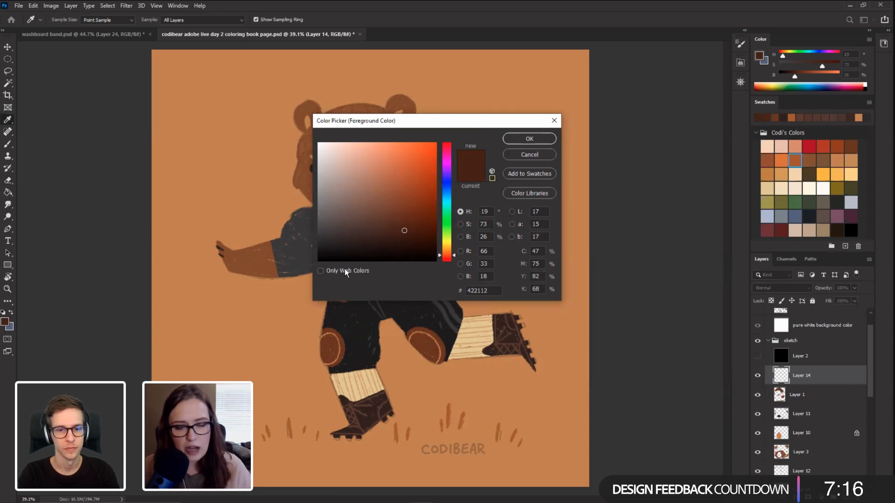
click(554, 122)
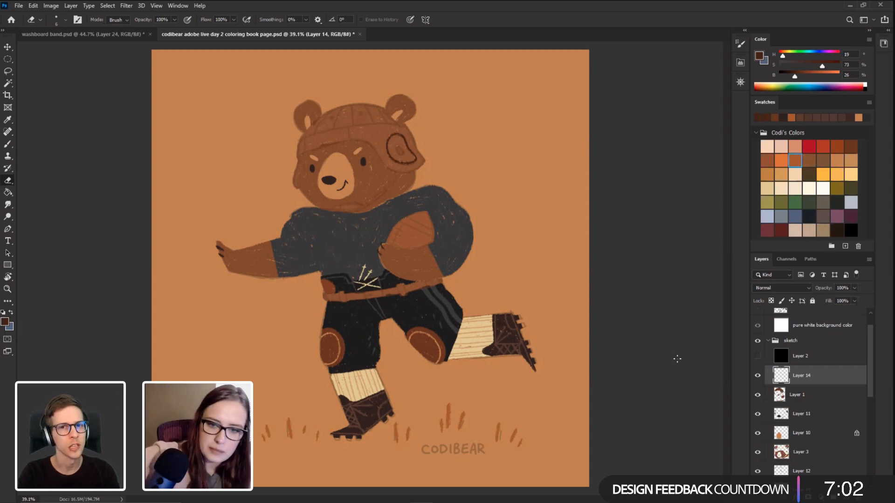
Step: Set Layer 1's opacity to 55% and make Layer 14 active again
click(814, 400)
mouse_move(855, 289)
mouse_down()
mouse_move(851, 300)
mouse_move(875, 306)
mouse_move(848, 301)
mouse_up()
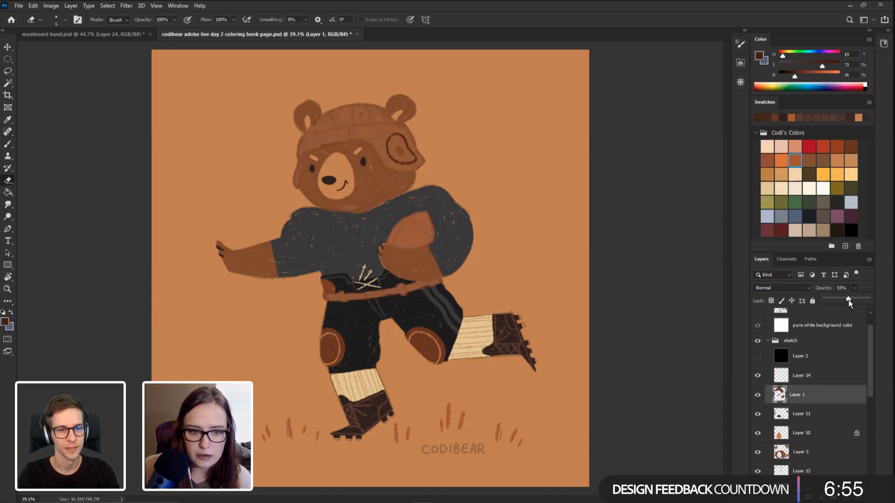
click(801, 375)
Step: Draw the long seam above the helmet's brow band and two short seams across the band in dark brown on Layer 14
scroll(338, 122, up, 1)
scroll(339, 127, up, 2)
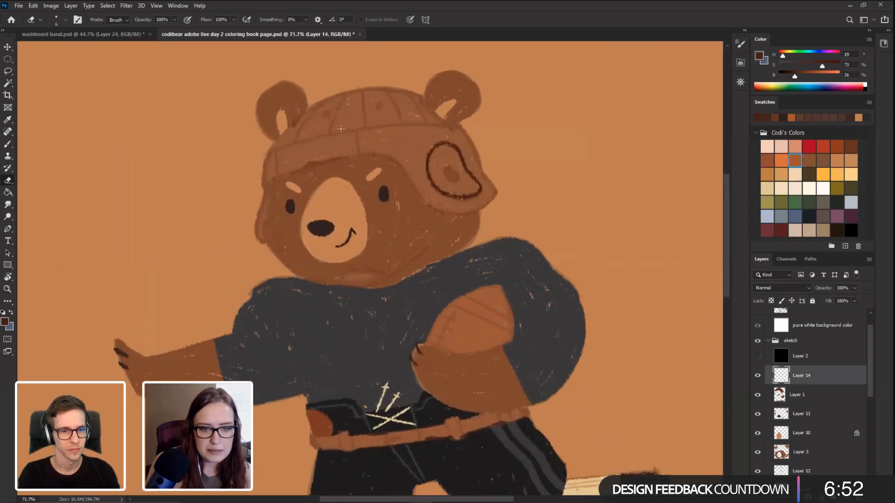
key(r)
mouse_move(202, 170)
mouse_down()
mouse_move(163, 286)
mouse_move(246, 308)
mouse_move(327, 222)
mouse_up()
key(b)
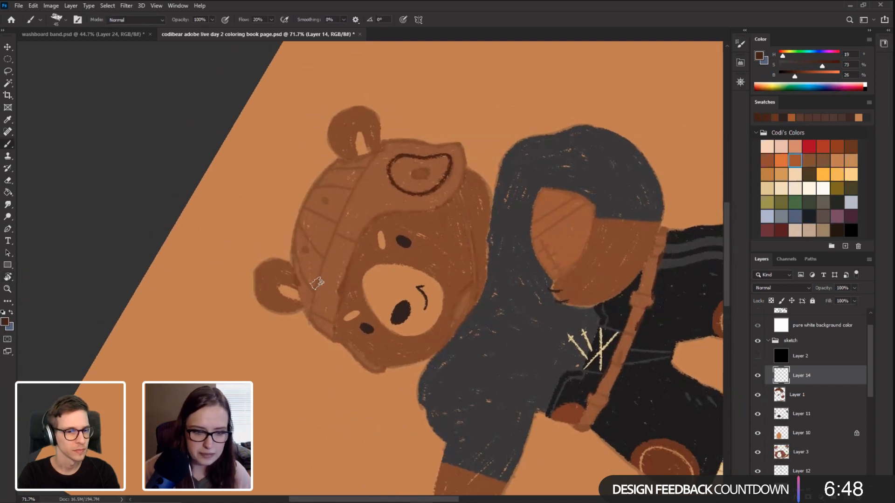
mouse_move(312, 321)
mouse_down()
mouse_move(337, 229)
mouse_move(330, 250)
mouse_up()
drag(349, 202, 380, 141)
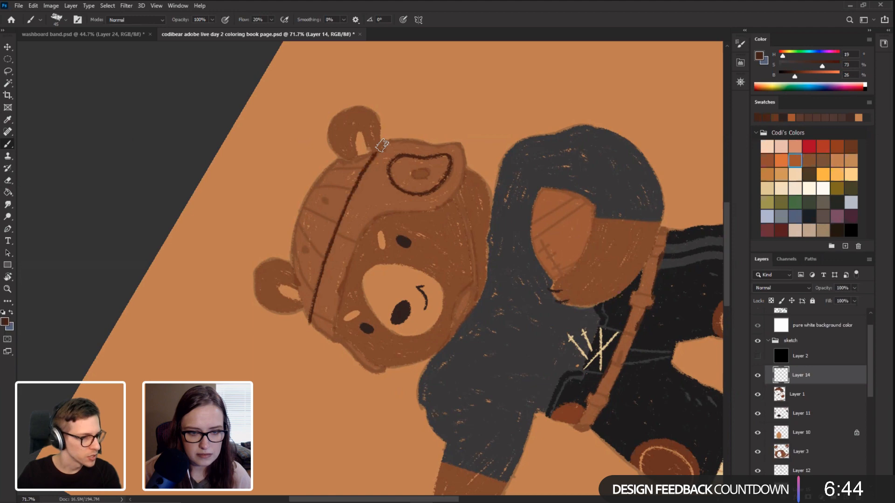
drag(162, 308, 368, 234)
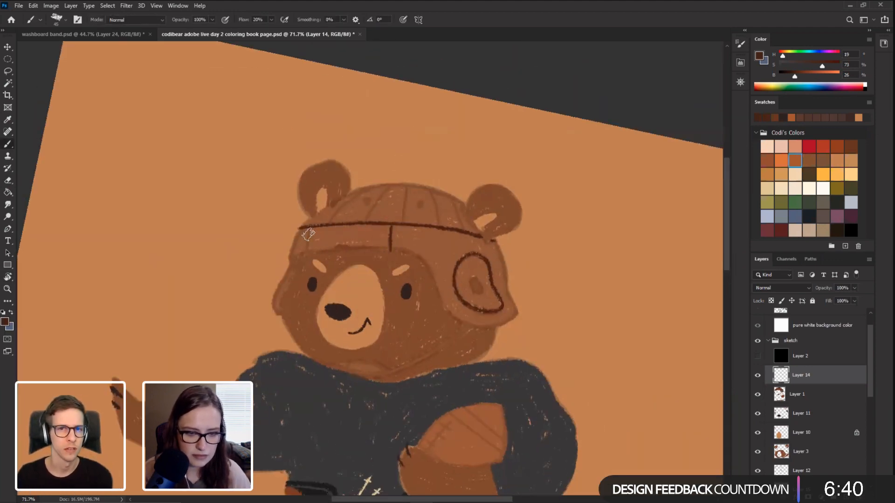
drag(306, 229, 306, 255)
Step: Draw the two slanted crown seams on the front side of the helmet, following the faint sketch lines
key(r)
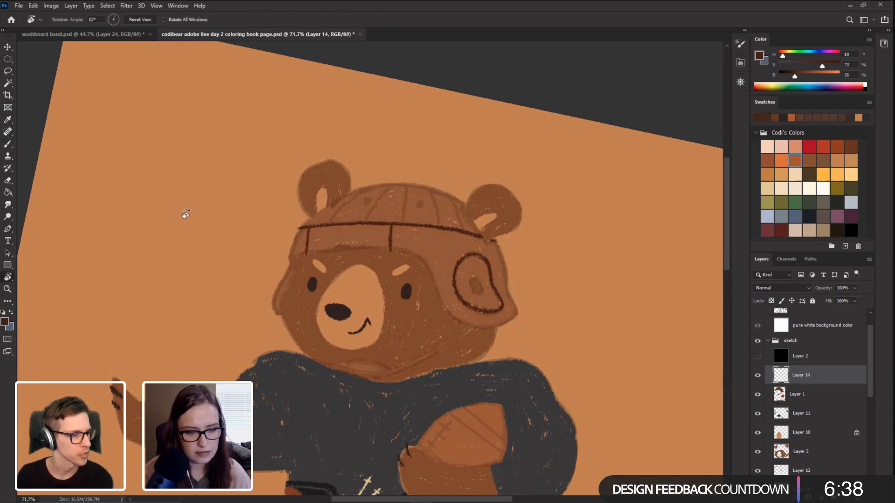
drag(184, 214, 196, 362)
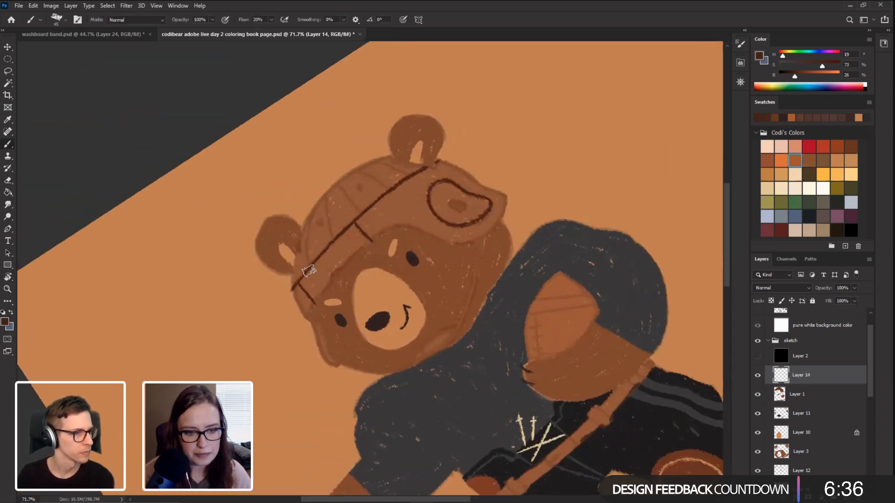
drag(332, 240, 328, 200)
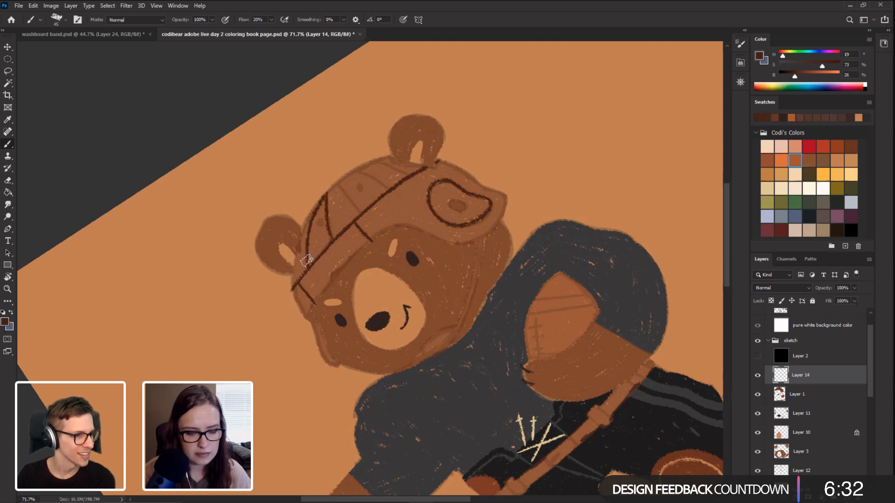
Step: Draw the middle crown seam and the two seams behind it, from the long band line to the helmet's top
key(r)
mouse_move(307, 261)
mouse_down()
mouse_move(168, 285)
mouse_move(206, 147)
mouse_up()
key(b)
drag(402, 224, 402, 184)
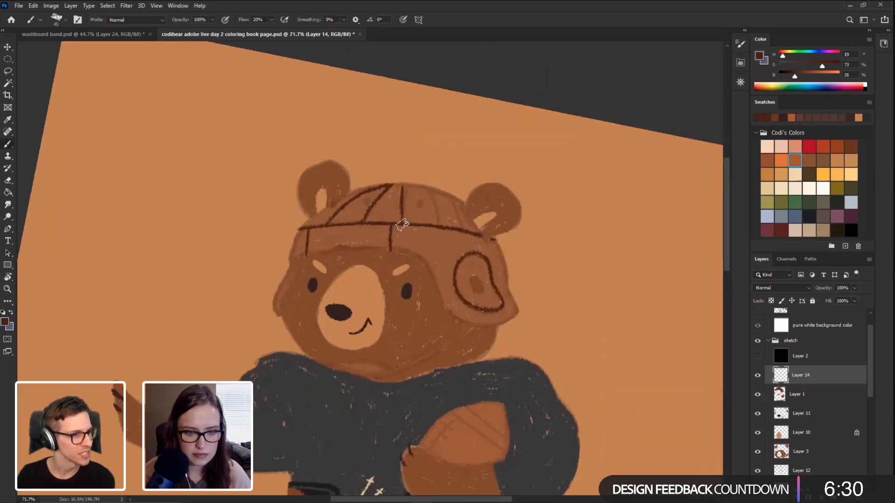
key(ctrl+z)
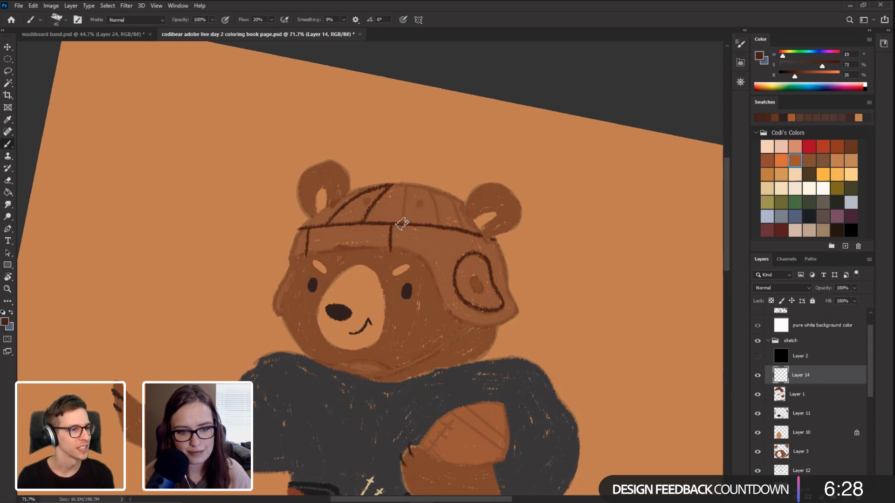
drag(437, 222, 431, 188)
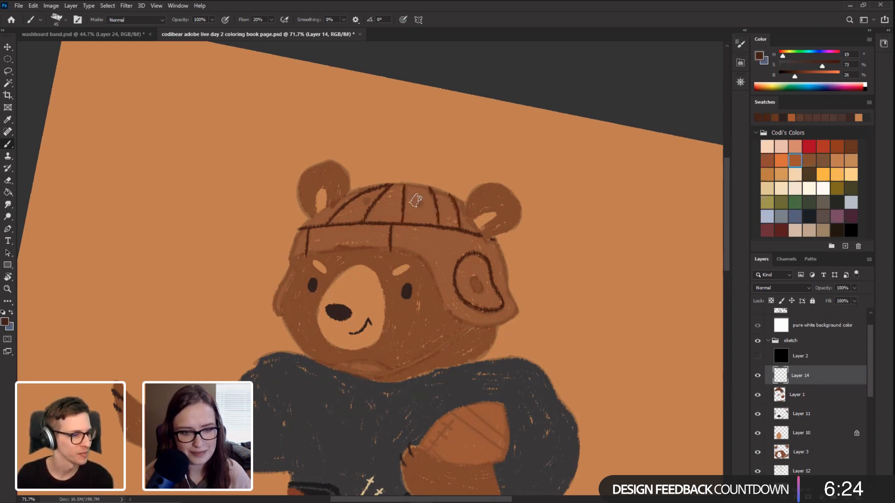
Step: Draw the curved seam on the helmet's crown beside the ear nearest the ear piece, redoing the stroke as needed
key(r)
mouse_move(189, 206)
mouse_down()
mouse_move(191, 196)
mouse_move(354, 184)
mouse_up()
key(b)
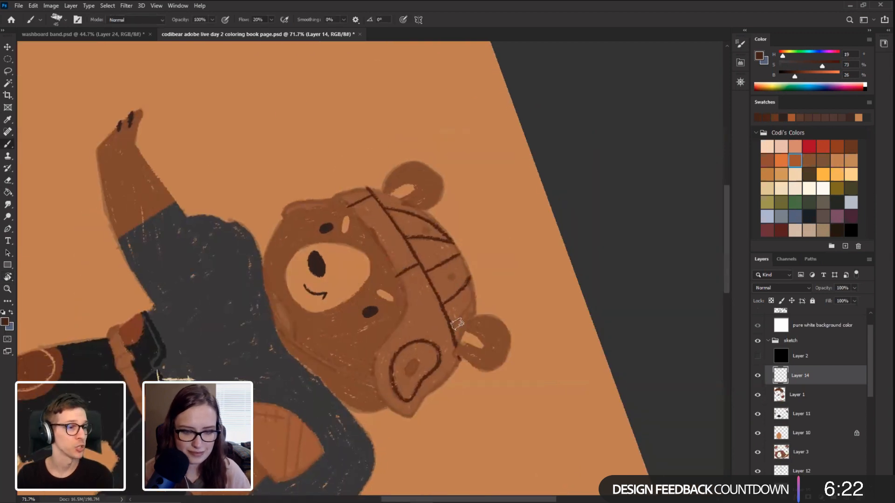
drag(453, 332, 475, 282)
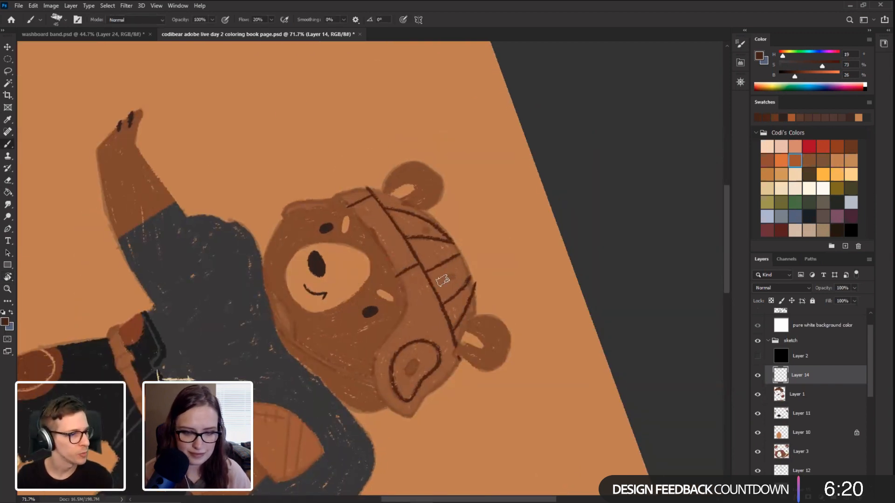
key(ctrl+z)
mouse_move(454, 331)
mouse_down()
mouse_move(472, 289)
mouse_move(195, 317)
mouse_move(247, 401)
mouse_up()
key(ctrl+z)
key(r)
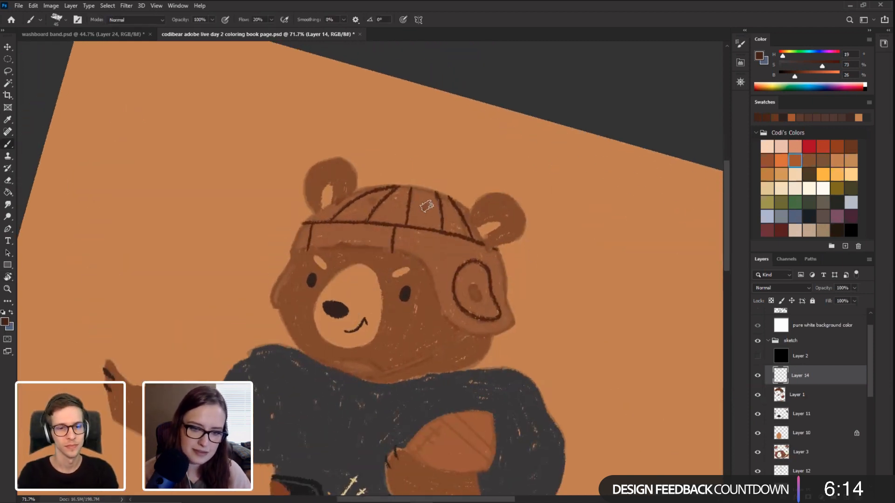
Step: Darken the two small round dots between the helmet's crown seams with the crayon brush
key(r)
drag(365, 198, 296, 267)
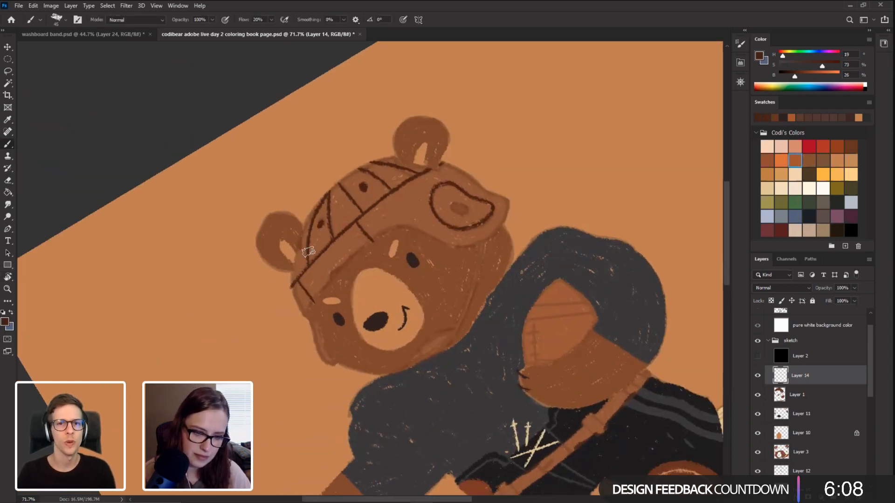
key(ctrl)
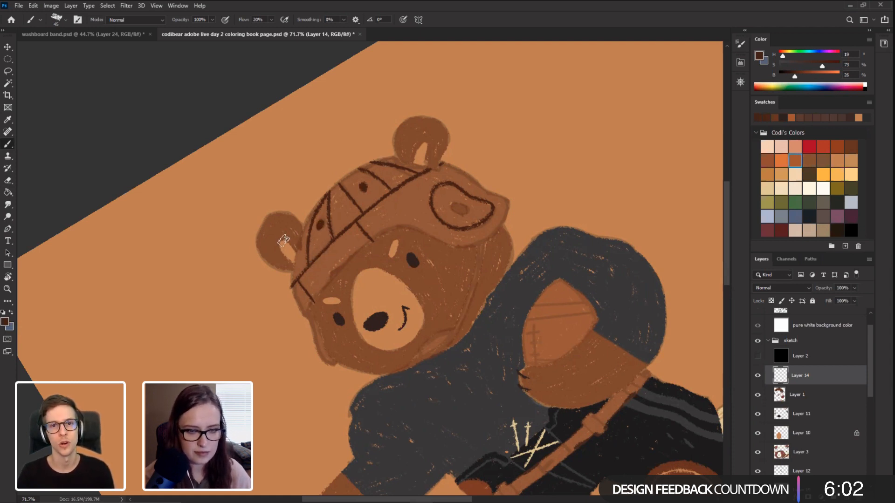
Step: Open the Adobe Photoshop Learn & Support page in the web browser
key(Escape)
key(F1)
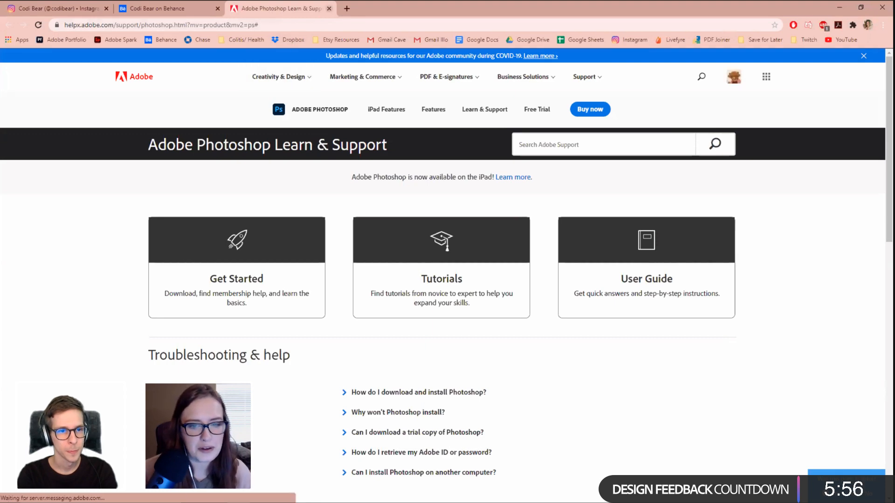
Step: Close the Adobe Photoshop Learn & Support page and switch back to the bear illustration in Photoshop
key(ctrl+w)
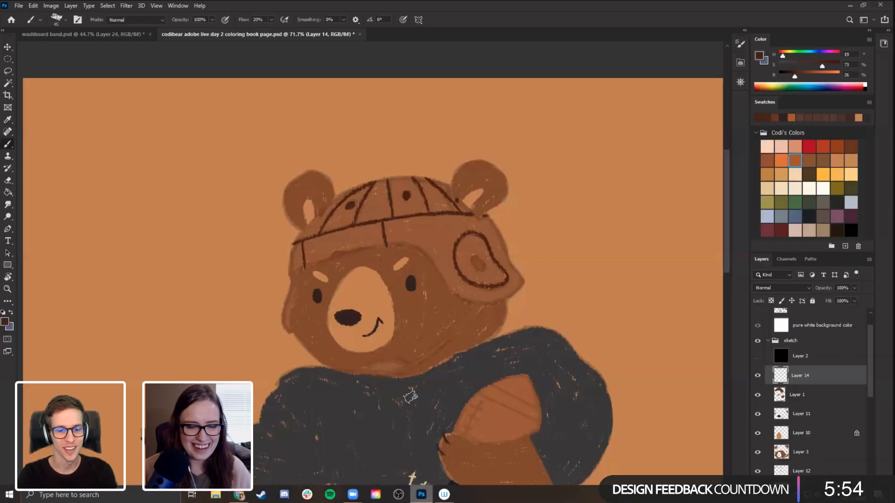
click(421, 498)
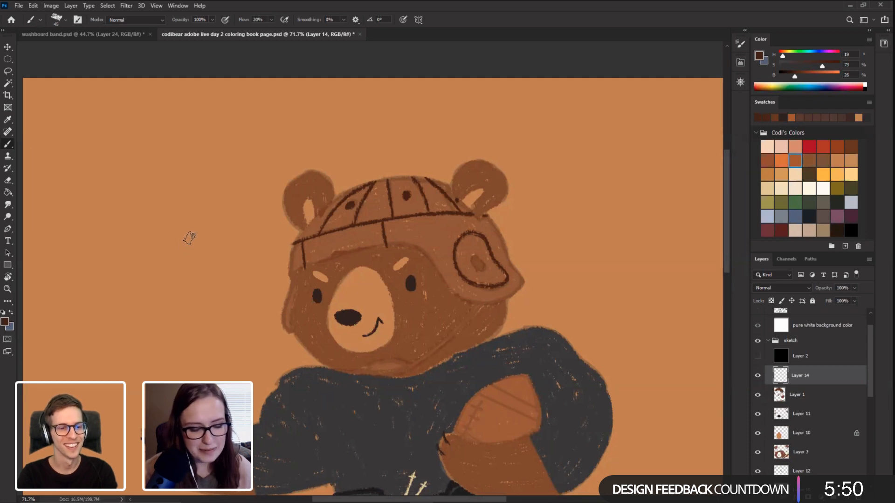
Step: Draw a small dark dot at the edge of the helmet's crown beside the ear nearest the ear piece, cleaning it up with the eraser
mouse_move(188, 234)
mouse_down()
mouse_move(170, 259)
mouse_move(230, 276)
mouse_move(190, 256)
mouse_up()
key(r)
key(b)
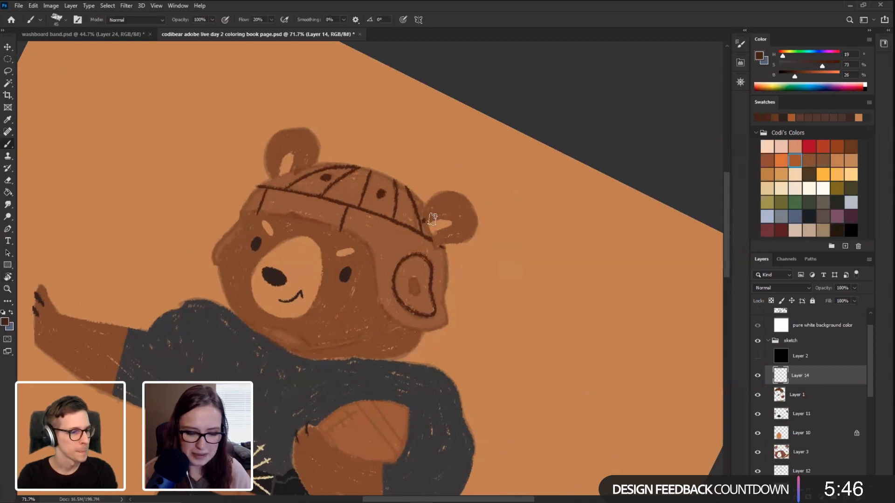
key(e)
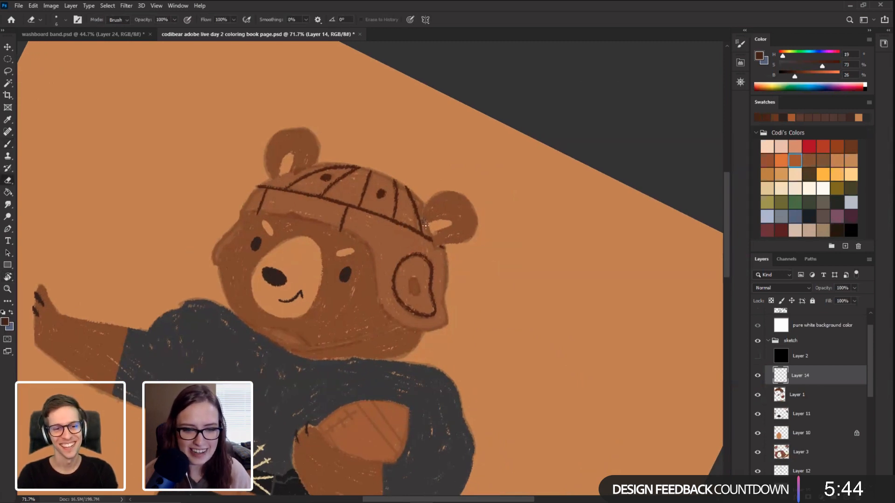
key(b)
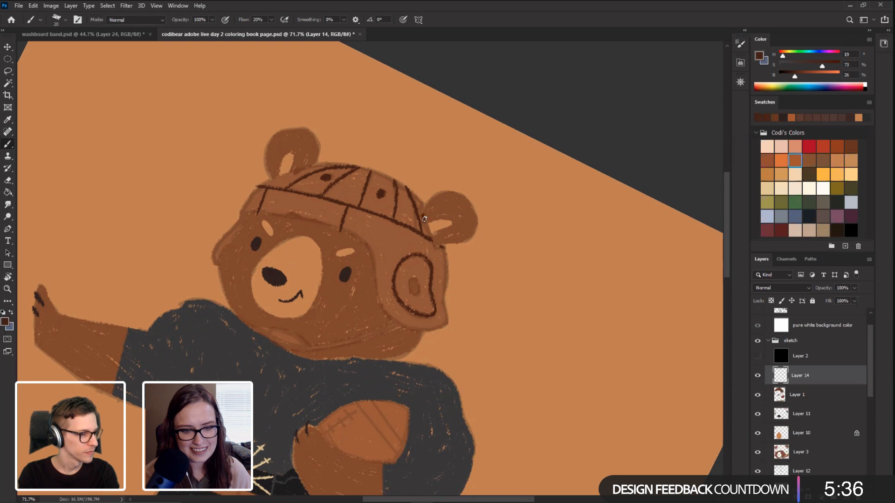
key(Escape)
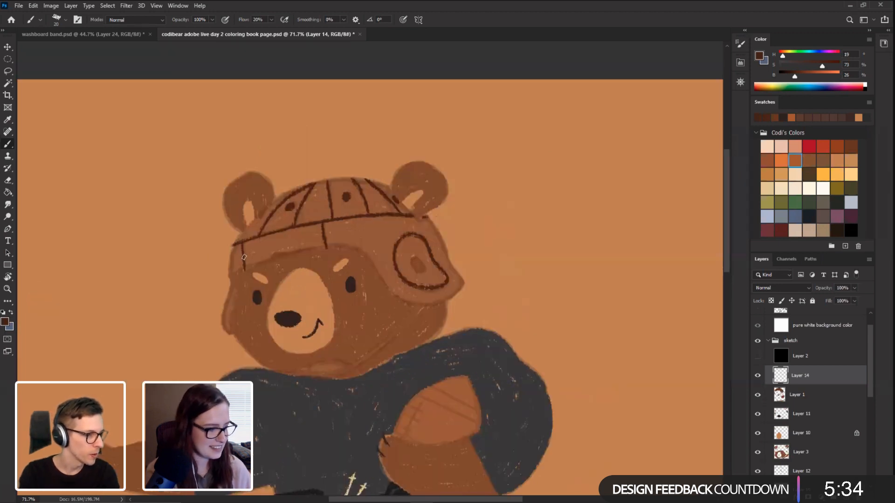
drag(209, 239, 255, 213)
key(r)
drag(140, 259, 219, 263)
key(b)
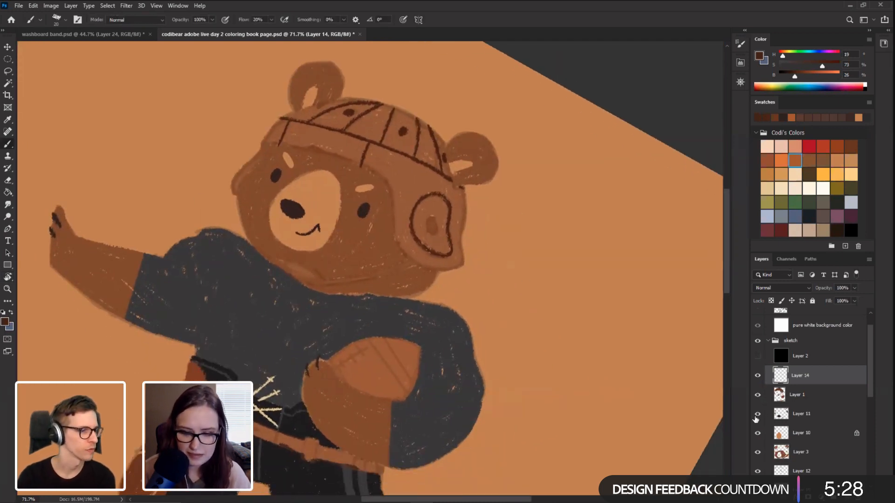
Step: Raise the opacity of Layer 1 to 100%
click(796, 453)
key(bracketright)
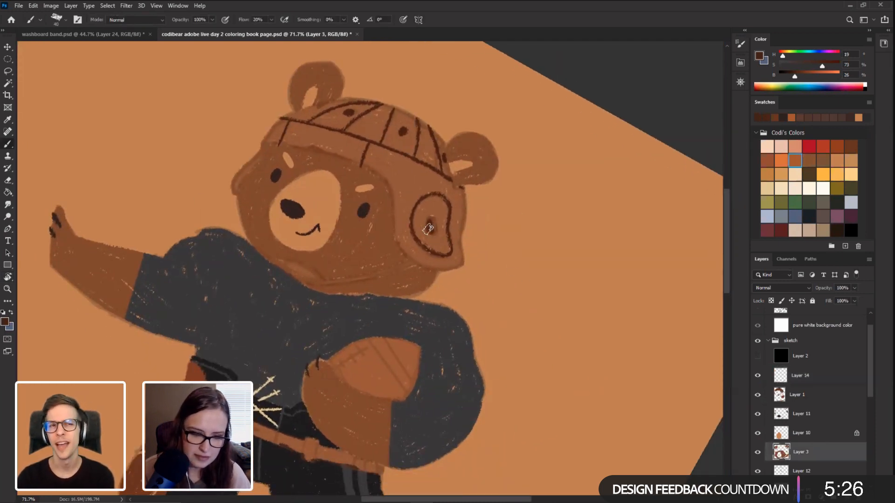
click(800, 396)
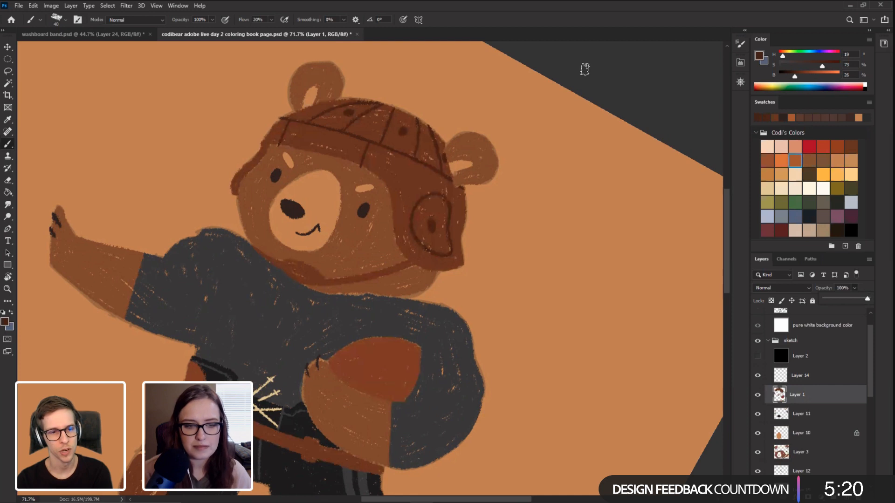
key(Escape)
key(Escape)
scroll(277, 312, down, 4)
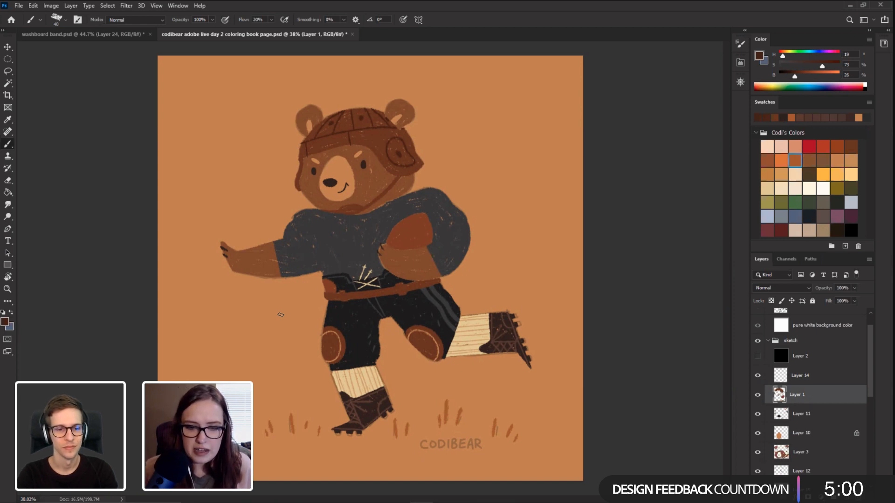
Step: Draw a small dark oval outline on the helmet's chin cup on Layer 14, tidying the line with the eraser
scroll(321, 156, up, 3)
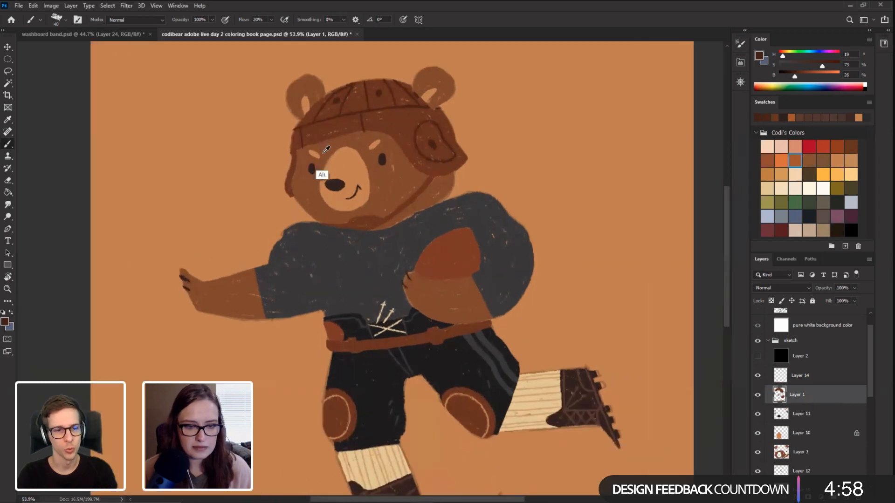
drag(231, 294, 190, 231)
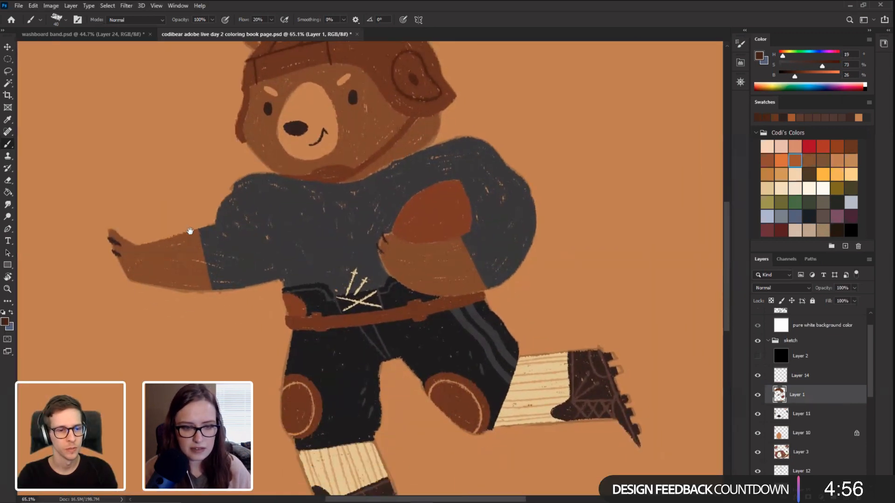
drag(132, 214, 266, 255)
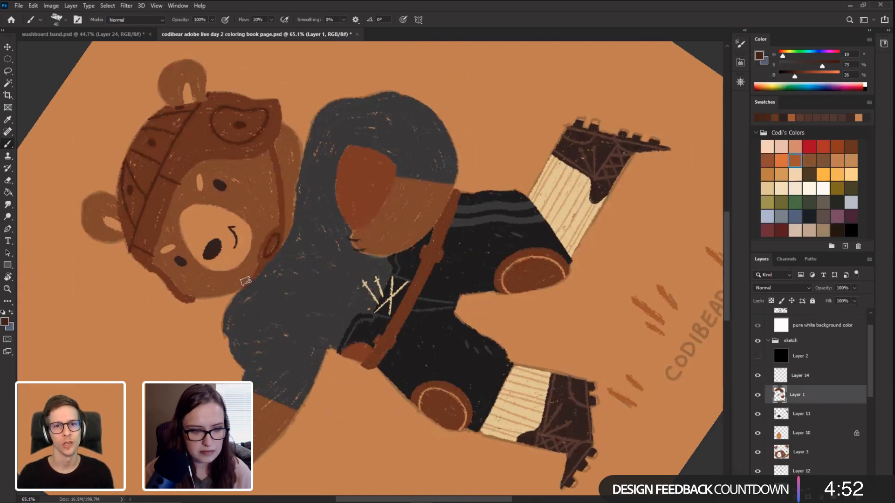
drag(270, 253, 272, 238)
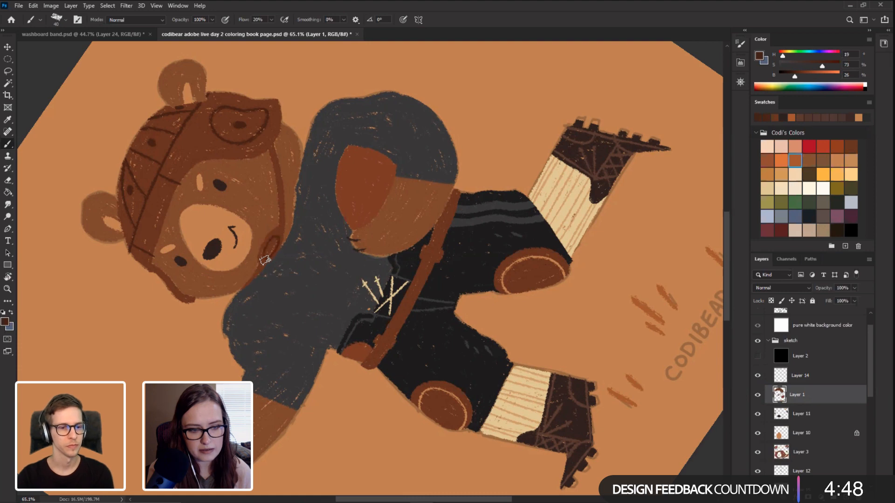
key(r)
drag(239, 200, 267, 308)
key(e)
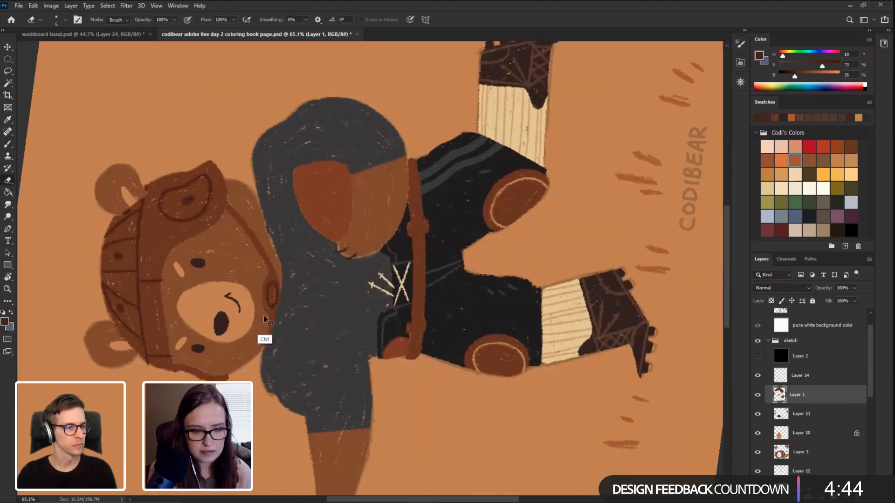
ctrl+click(297, 305)
key(b)
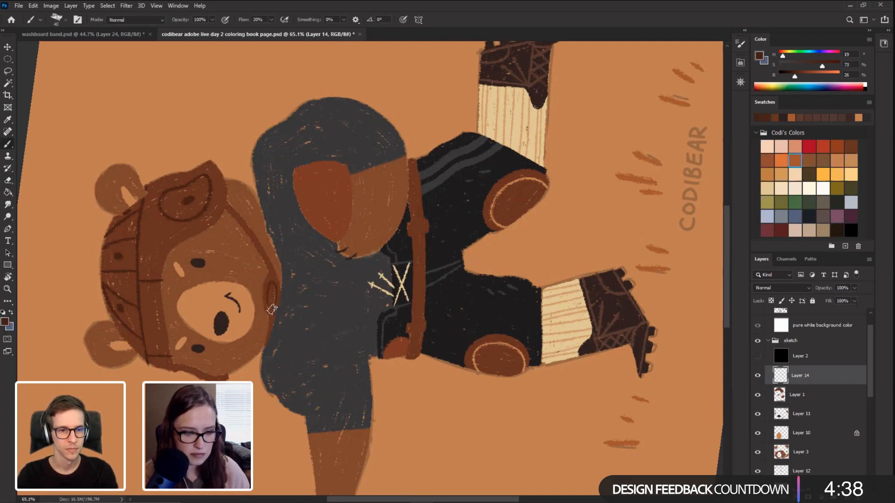
key(e)
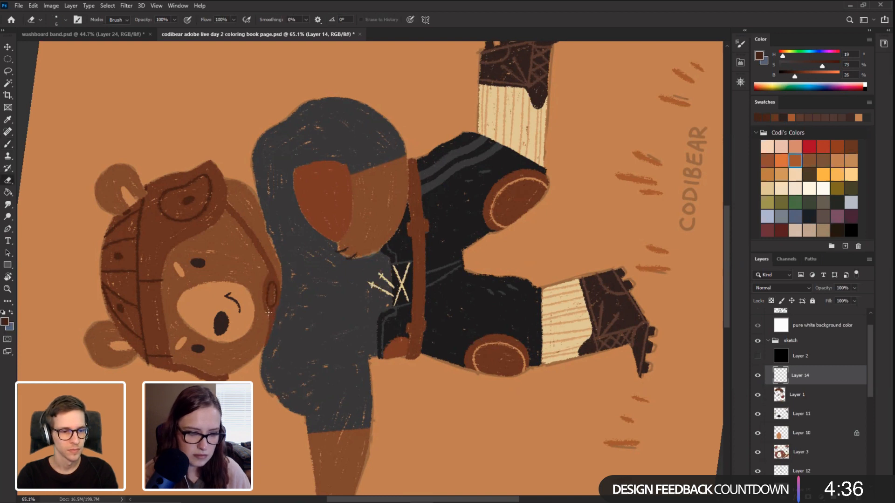
key(b)
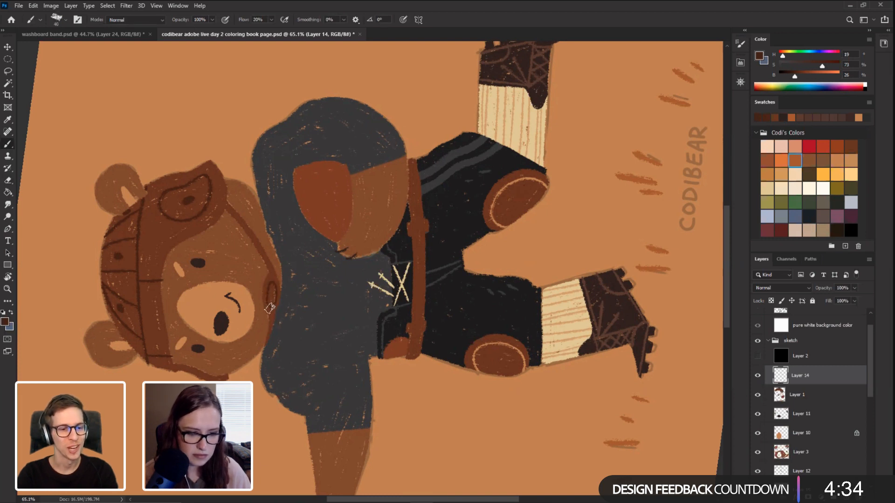
key(Escape)
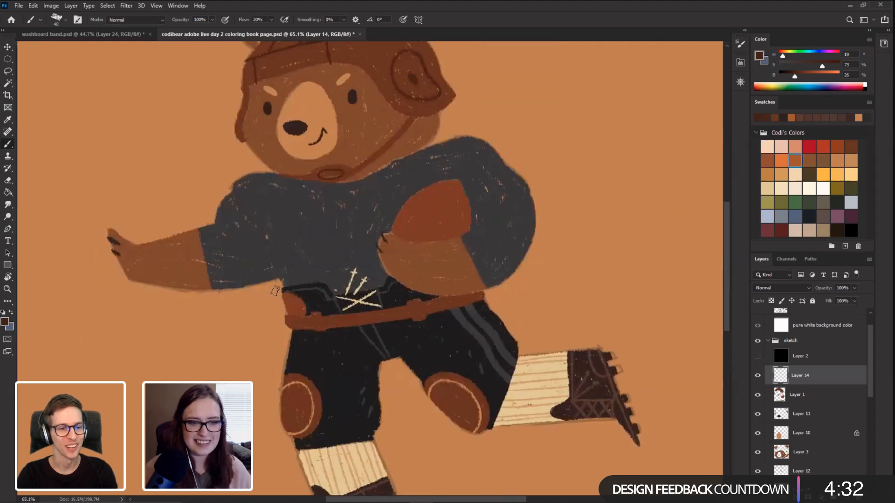
Step: Lasso the oval on the chin cup, rotate it about 4.6 degrees counterclockwise with Free Transform, and deselect it
drag(121, 230, 130, 305)
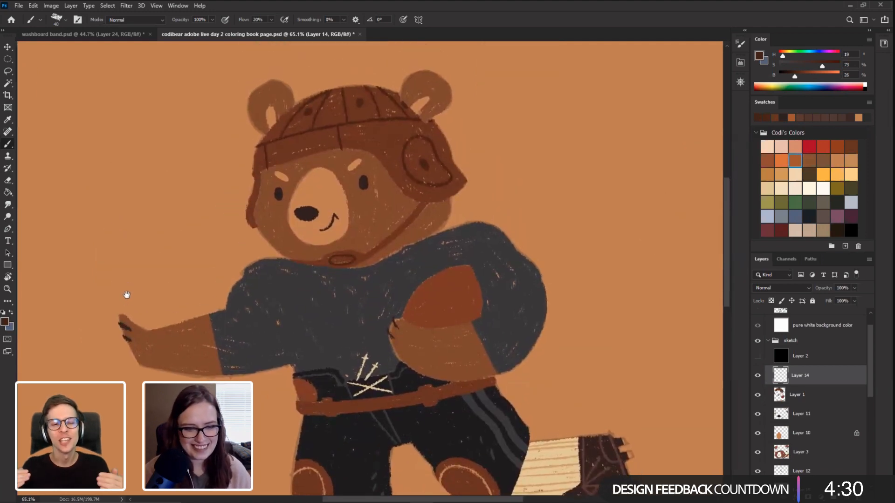
key(l)
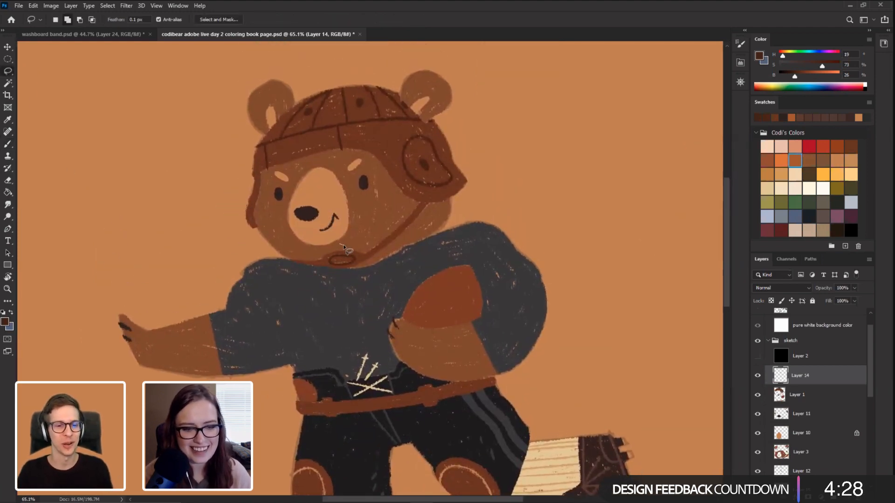
drag(334, 248, 289, 222)
key(ctrl+t)
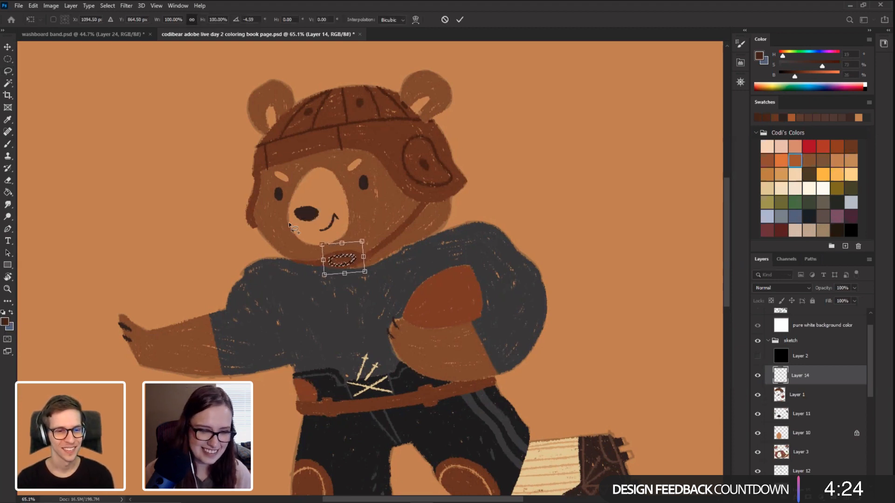
key(Return)
click(107, 6)
click(114, 18)
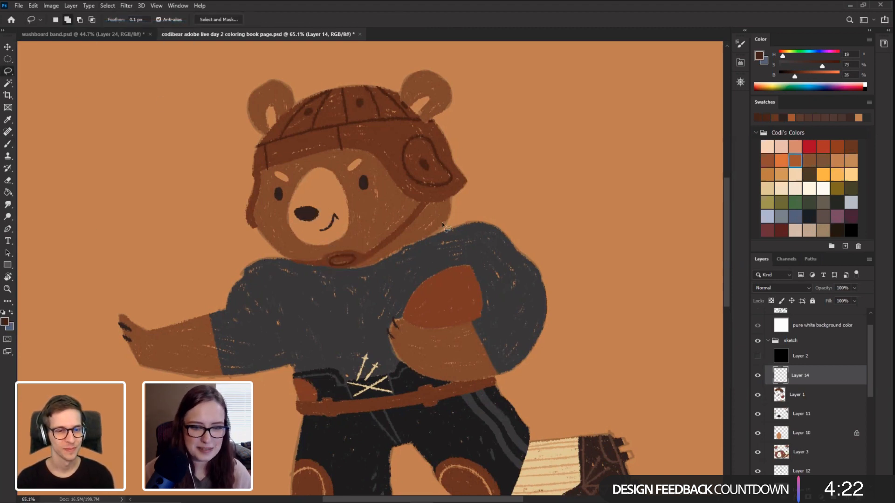
Step: Draw short dark seam lines across the chin strap near the ear piece and beside the chin cup, and refine them with the eraser
key(r)
mouse_move(123, 196)
mouse_down()
mouse_move(158, 406)
mouse_move(219, 466)
mouse_up()
key(b)
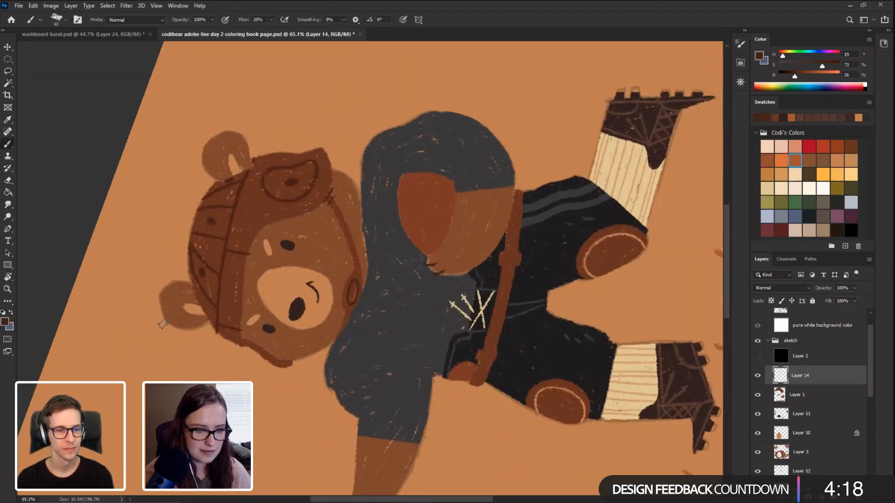
key(Escape)
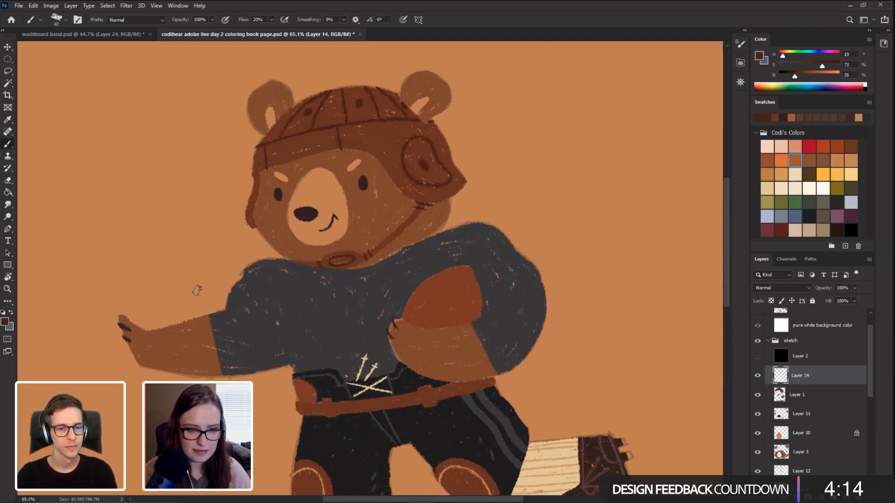
key(e)
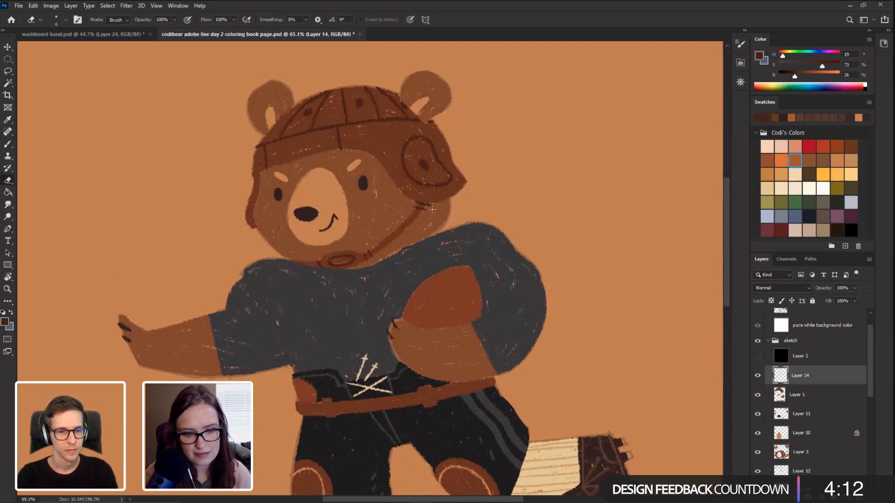
drag(120, 324, 126, 242)
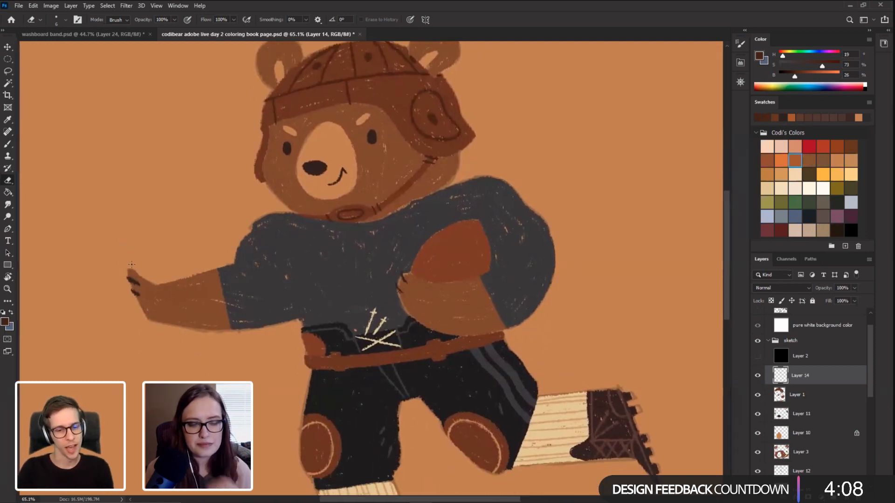
Step: Hide the sketch layer located just above the cream background color layer
drag(160, 422, 173, 314)
drag(163, 175, 170, 271)
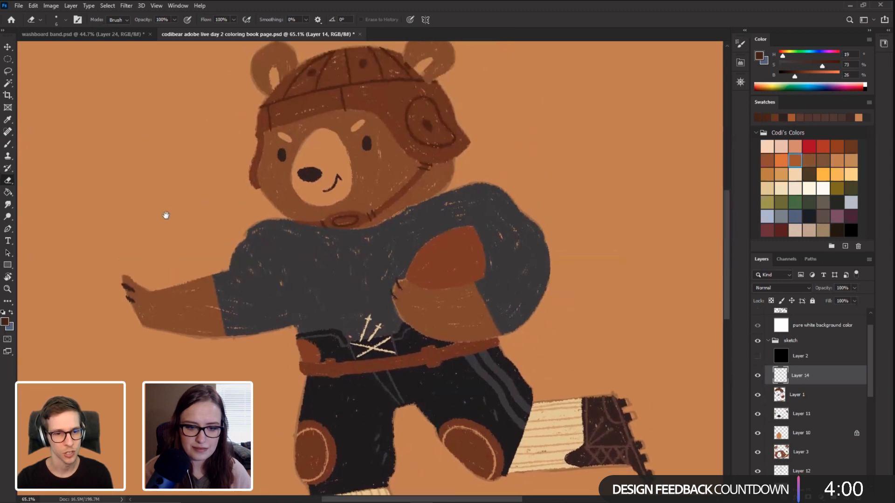
mouse_move(166, 214)
mouse_down()
mouse_move(159, 152)
mouse_move(164, 213)
mouse_move(162, 198)
mouse_up()
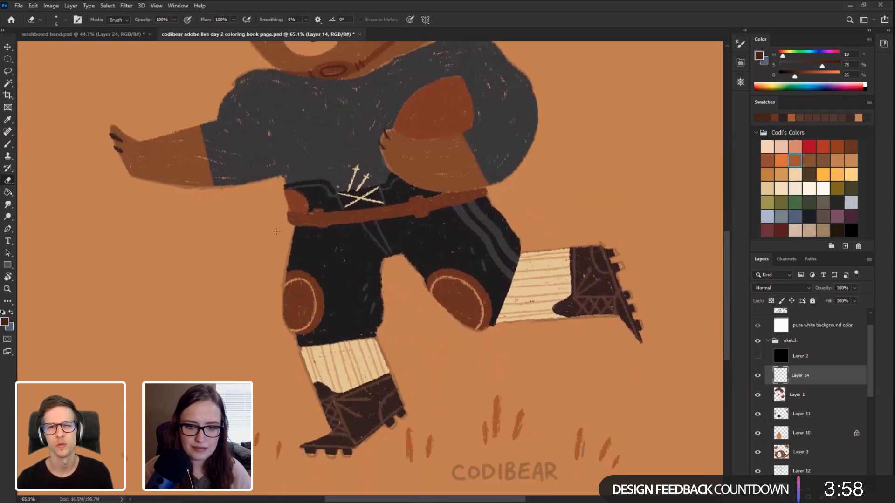
drag(869, 383, 848, 469)
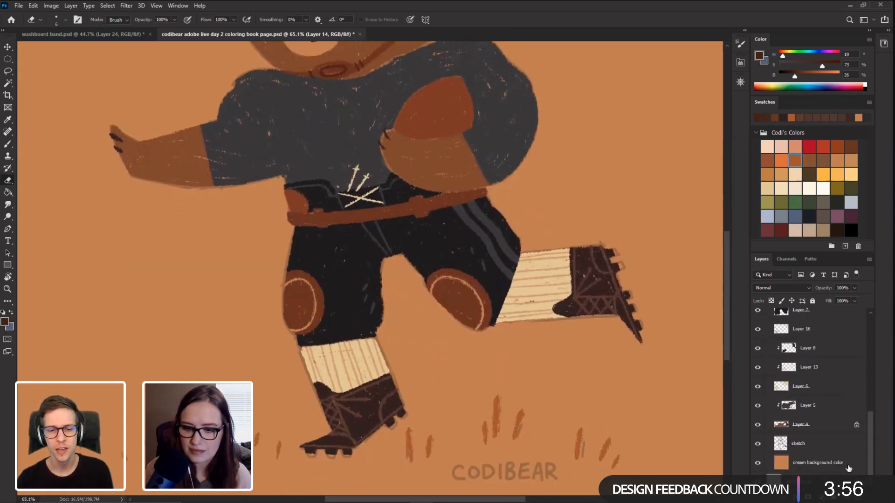
click(758, 444)
mouse_move(111, 294)
mouse_down()
mouse_move(116, 370)
mouse_move(116, 342)
mouse_move(125, 368)
mouse_move(148, 304)
mouse_up()
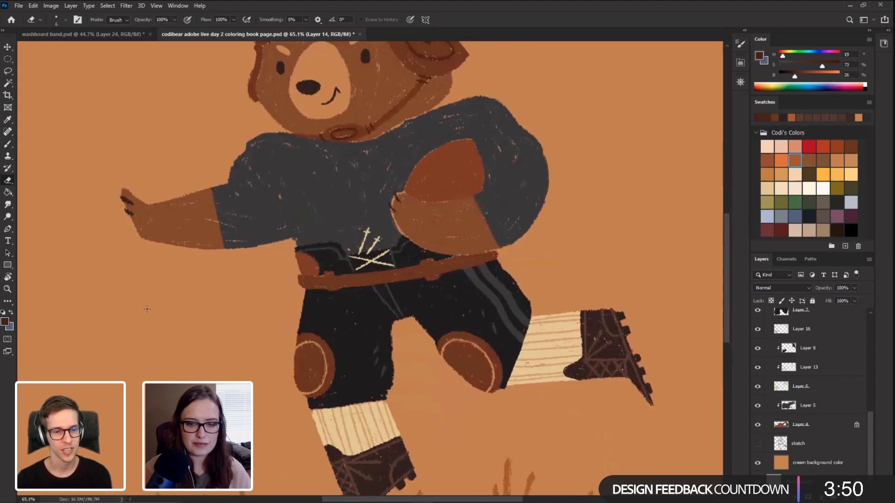
key(r)
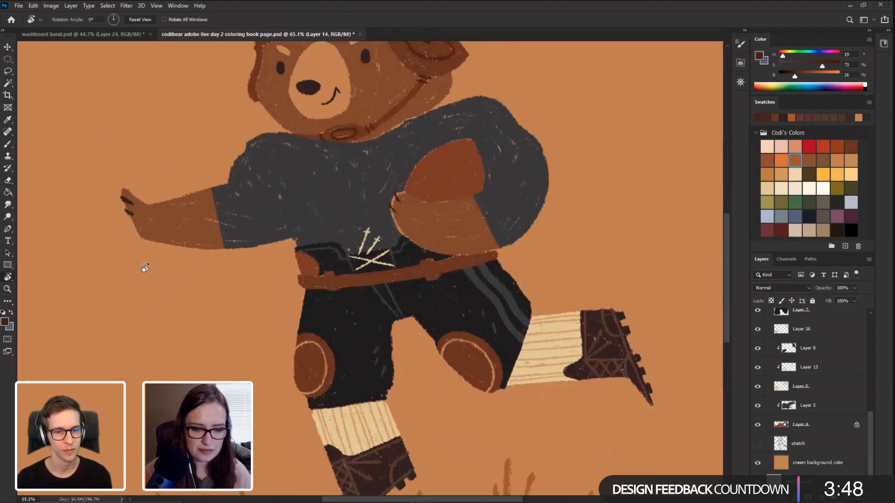
mouse_move(147, 298)
mouse_down()
mouse_move(215, 432)
mouse_move(141, 292)
mouse_up()
key(b)
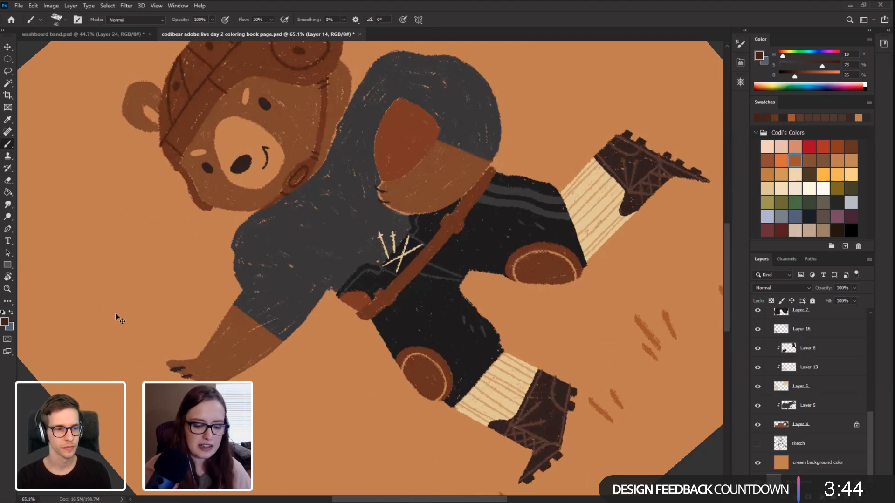
key(r)
drag(113, 279, 219, 92)
drag(177, 314, 128, 337)
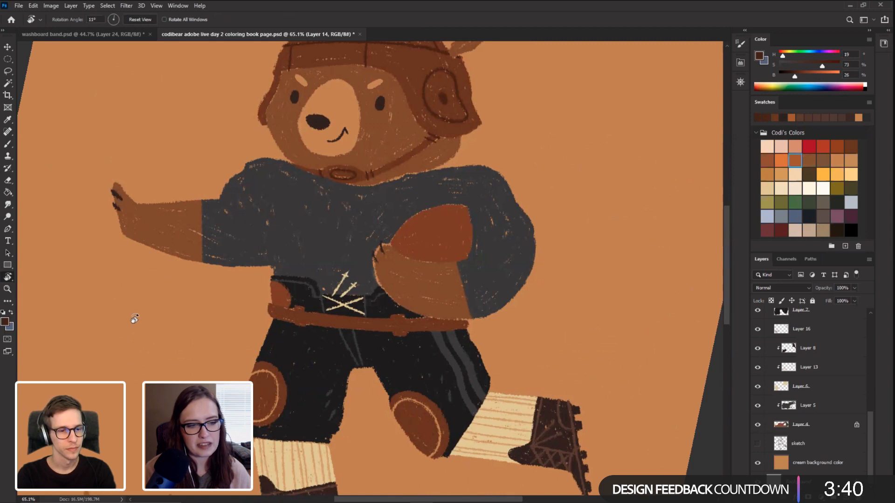
drag(135, 307, 126, 345)
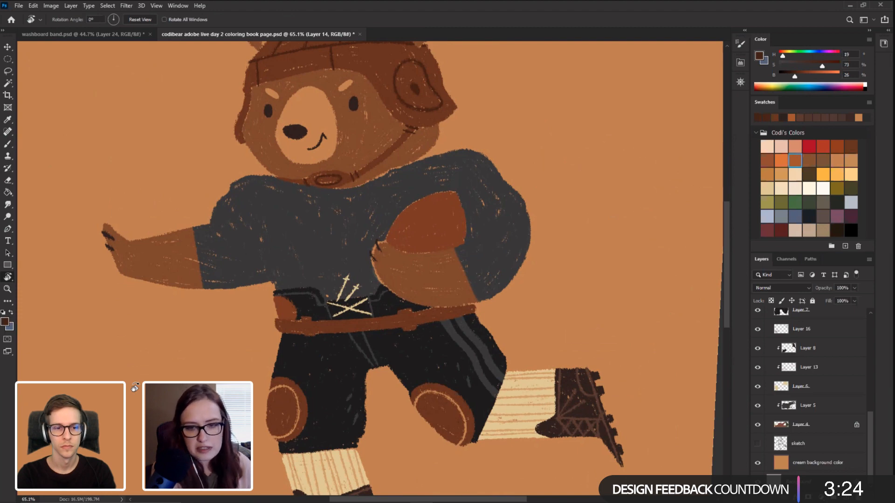
Step: Lower the opacity of Layer 4, the bear's body and shirt base, to 59% and show the sketch layer beneath it
key(Escape)
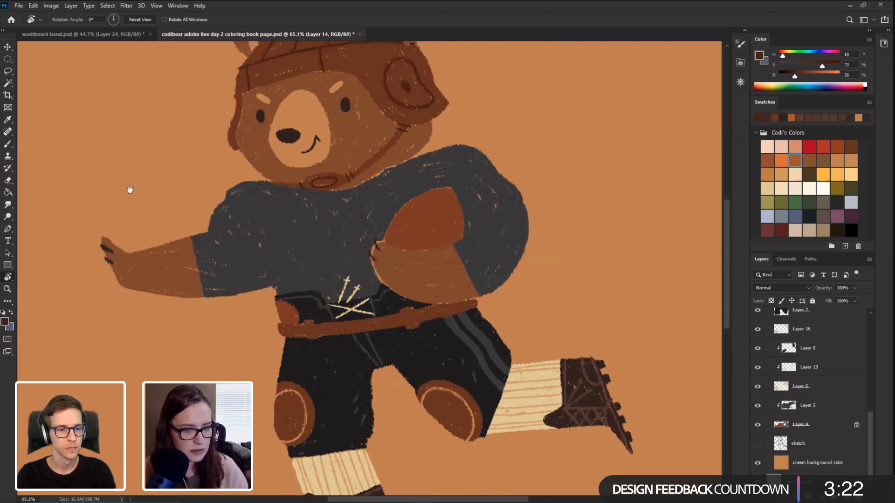
drag(130, 190, 147, 182)
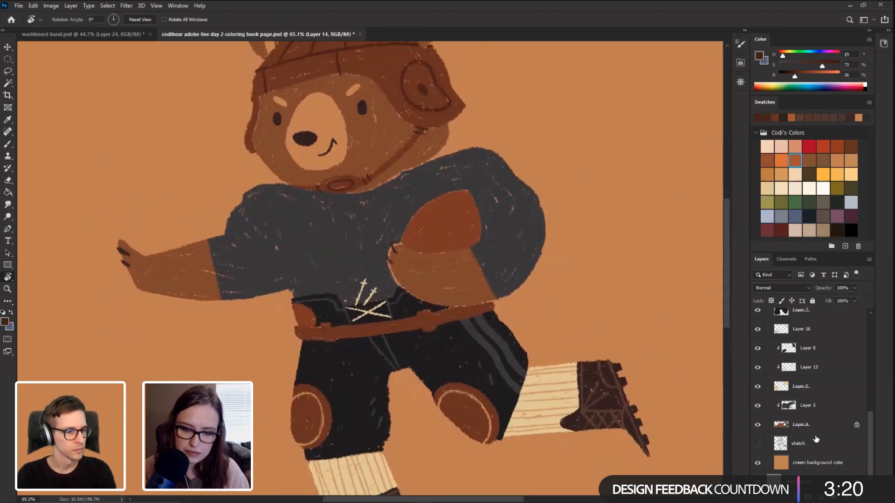
click(757, 405)
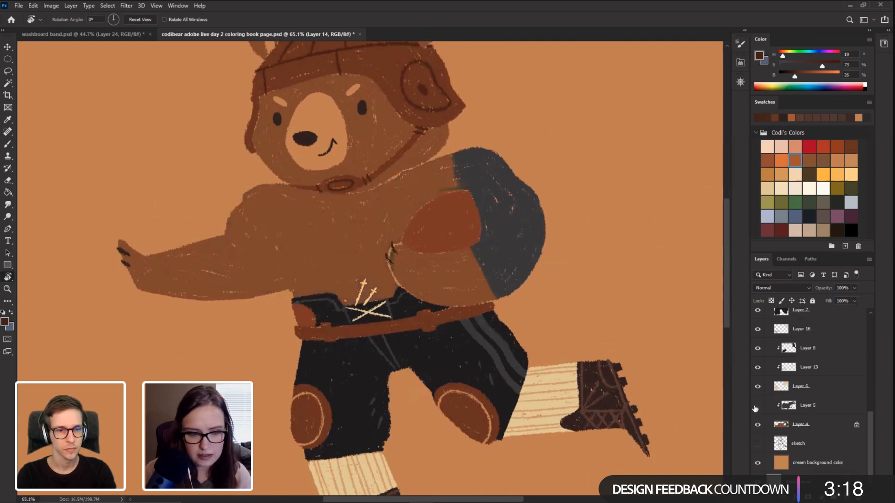
click(757, 405)
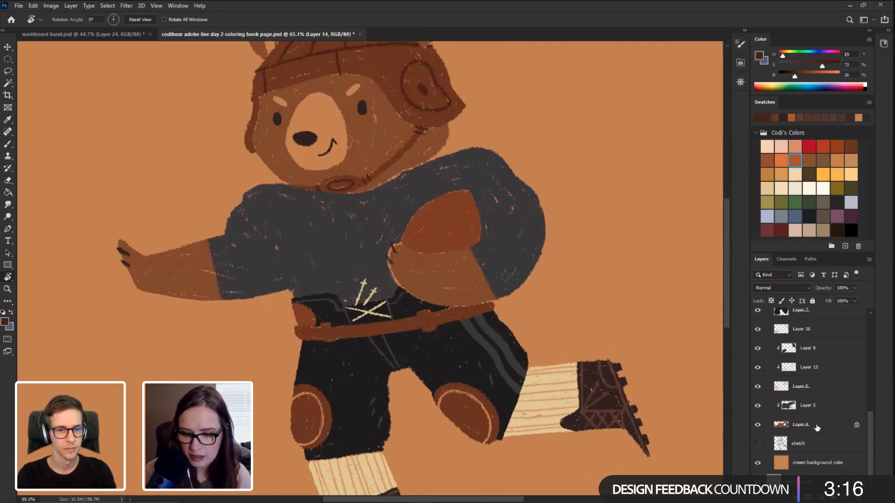
click(811, 424)
click(854, 301)
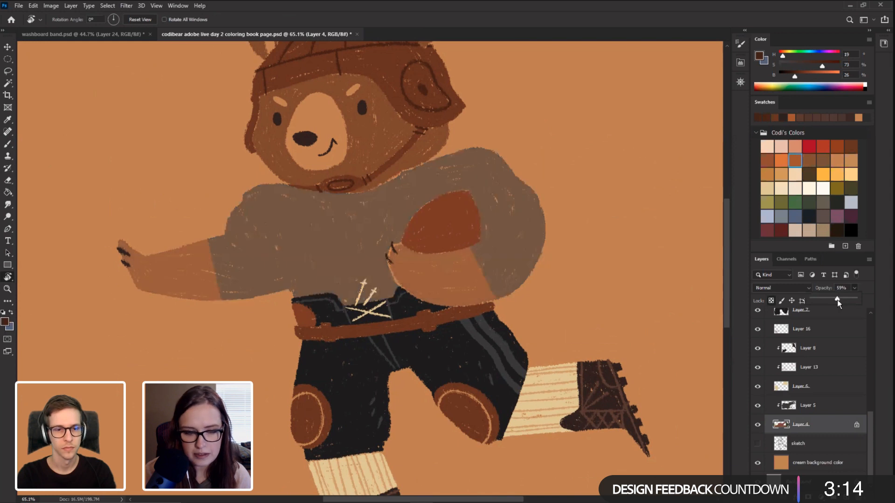
click(756, 445)
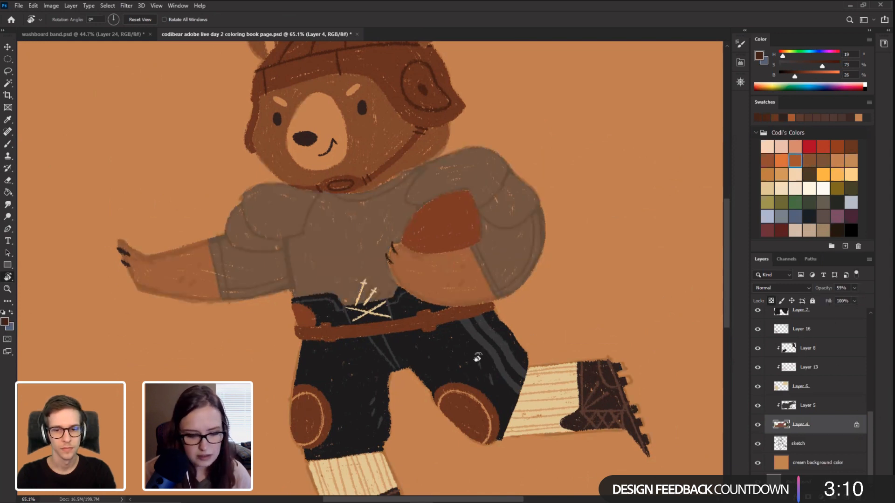
Step: Sample the near-black of the shorts as the brush color and make Layer 14 the active layer
key(b)
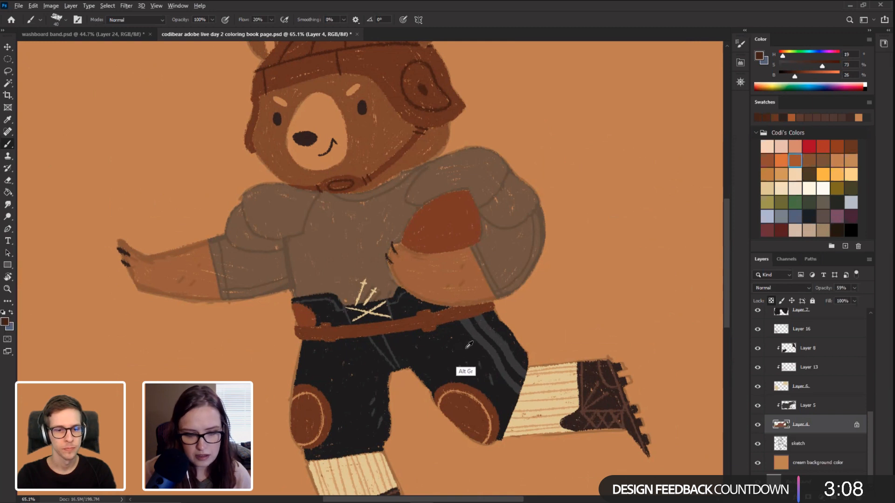
alt+click(463, 349)
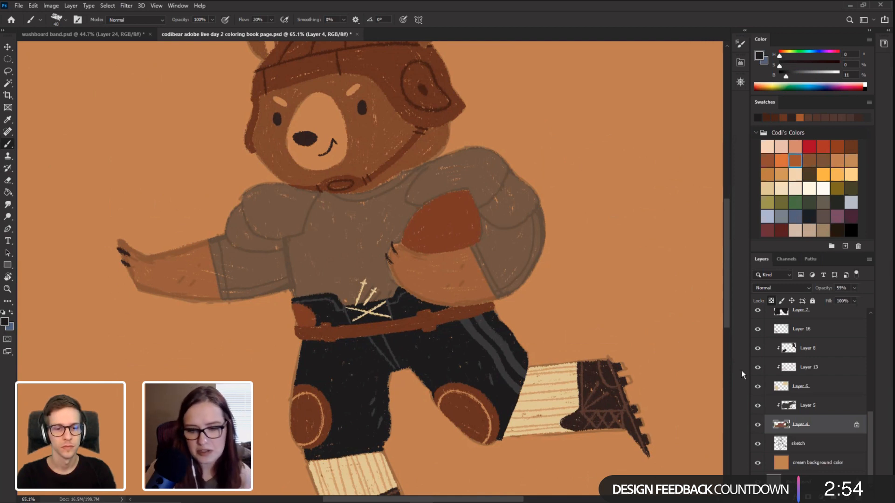
drag(869, 420, 870, 397)
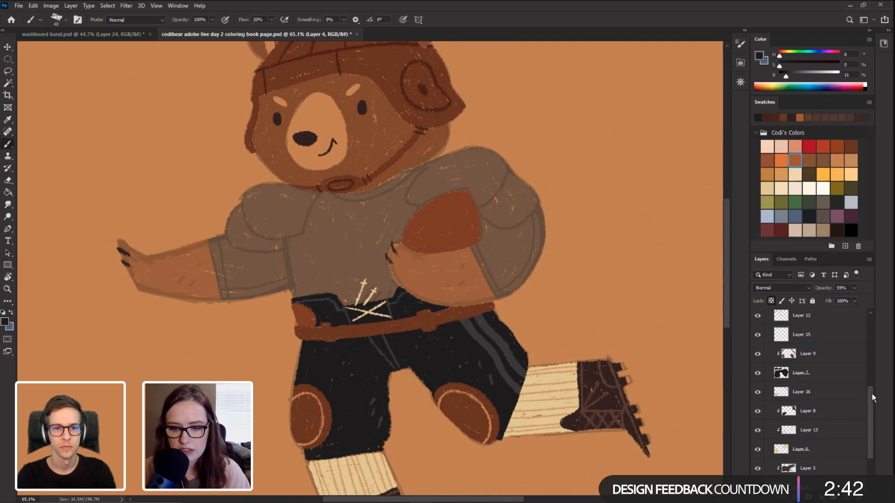
scroll(820, 372, up, 5)
click(757, 394)
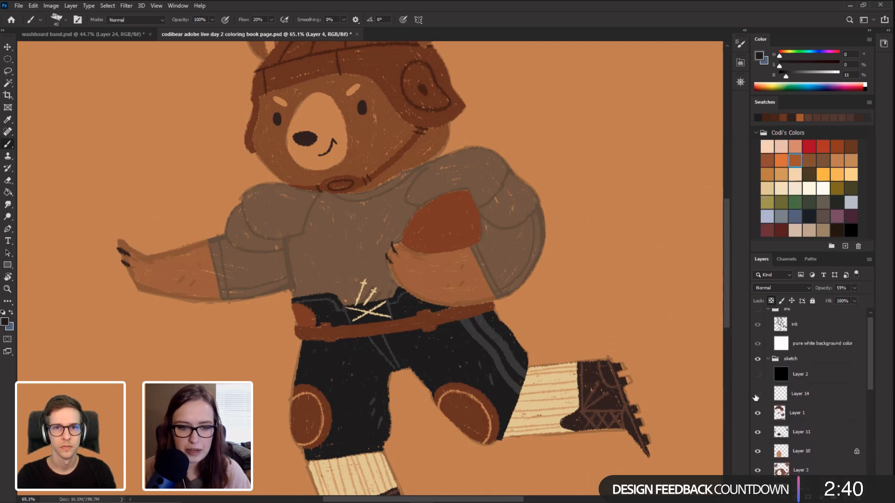
click(757, 394)
click(777, 395)
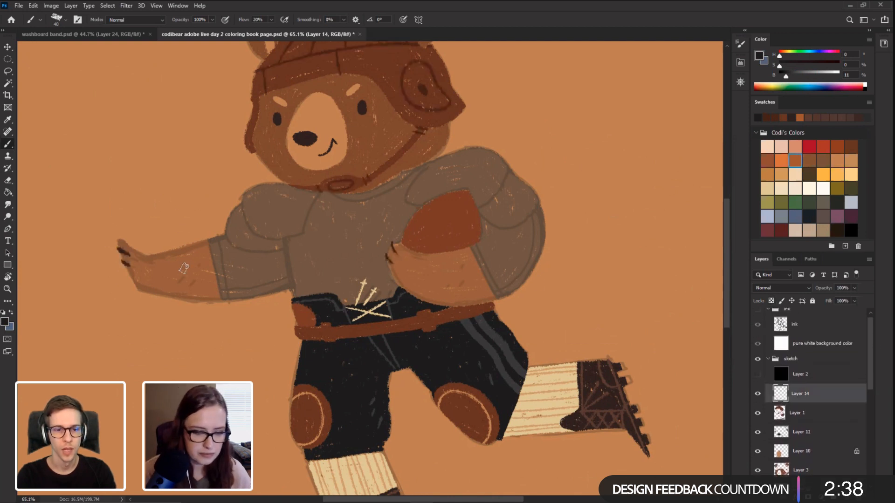
Step: Trace the shirt's side seam and the outstretched sleeve's lower hem and cuff lines in near-black on Layer 14
key(r)
drag(163, 274, 196, 211)
drag(290, 256, 289, 273)
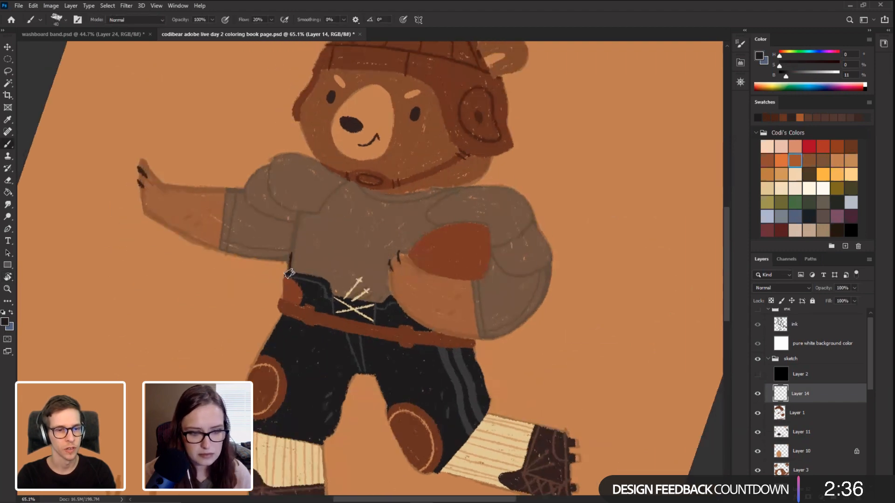
key(r)
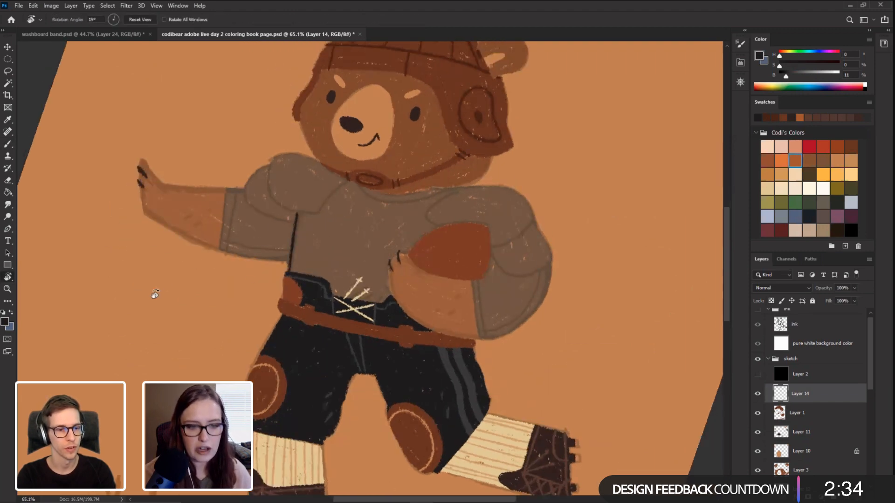
mouse_move(152, 294)
mouse_down()
mouse_move(345, 100)
mouse_move(356, 170)
mouse_move(389, 184)
mouse_up()
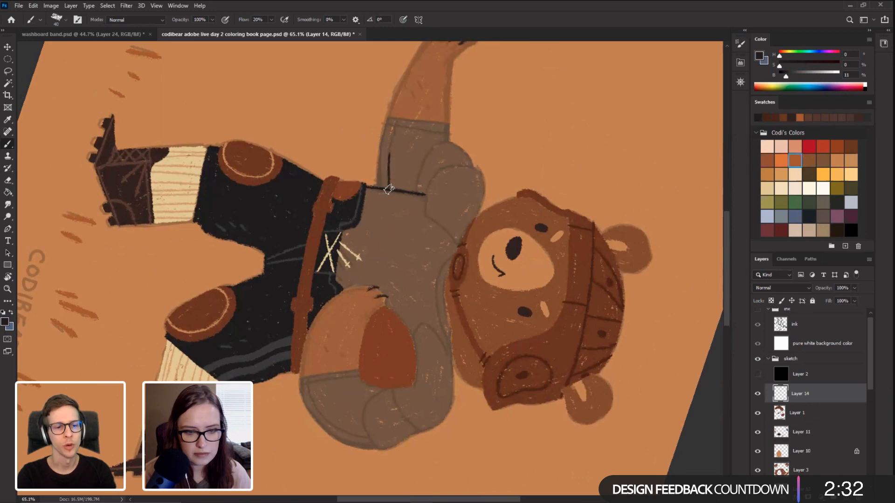
drag(396, 118, 389, 188)
key(r)
mouse_move(216, 171)
mouse_down()
mouse_move(189, 280)
mouse_move(295, 434)
mouse_up()
drag(225, 271, 227, 208)
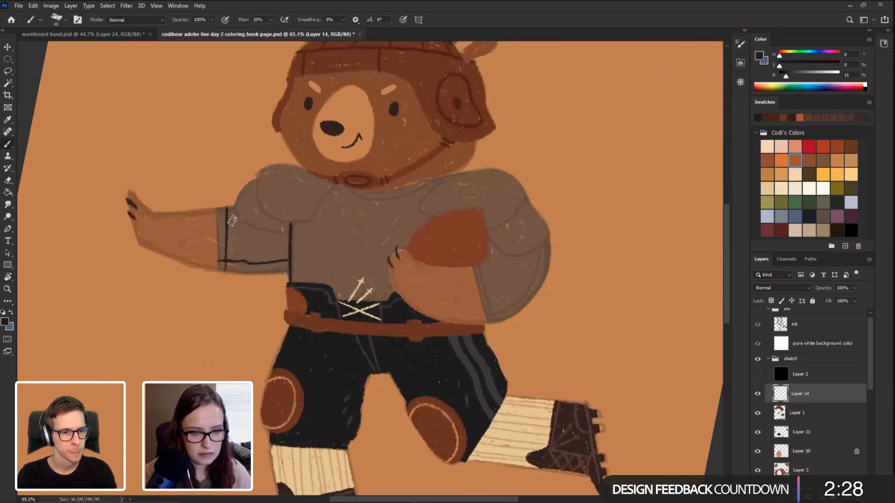
Step: Trace the cuff line and curved lower seam of the ball-carrying arm's sleeve, following the sketch
key(r)
drag(132, 275, 239, 377)
drag(192, 298, 114, 314)
key(b)
drag(414, 245, 428, 200)
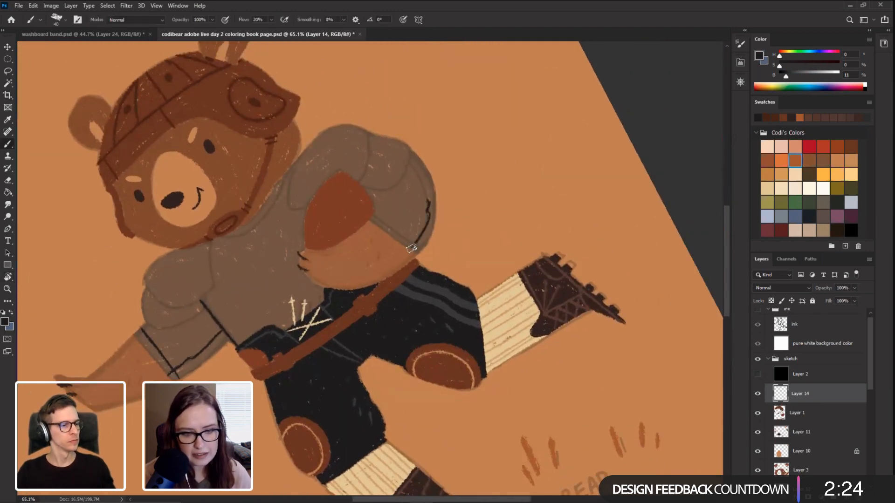
drag(416, 167, 410, 160)
key(r)
mouse_move(336, 273)
mouse_down()
mouse_move(415, 293)
mouse_move(418, 255)
mouse_up()
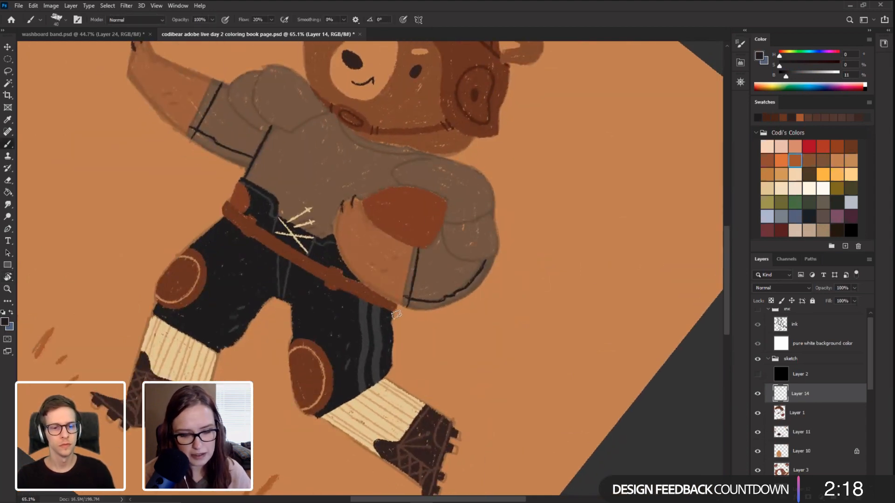
key(e)
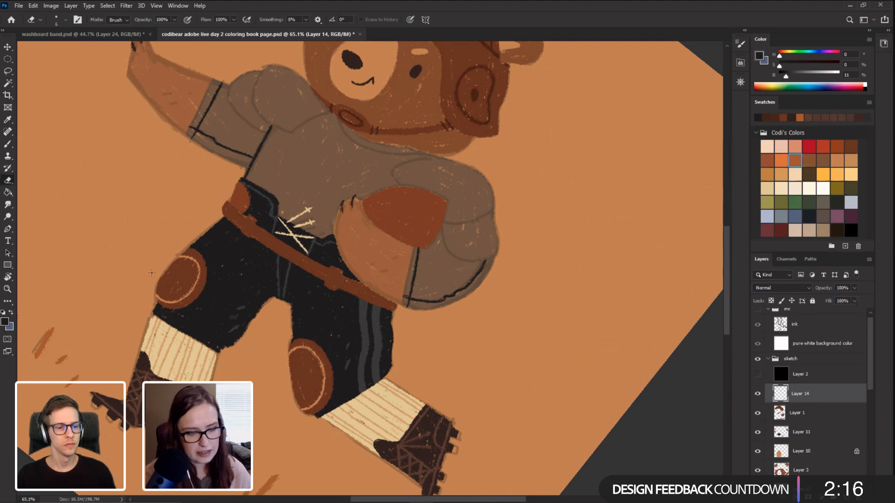
Step: Add short stitch marks across the lower seams of both shirt sleeves
key(r)
mouse_move(122, 257)
mouse_down()
mouse_move(122, 295)
mouse_move(408, 377)
mouse_up()
key(b)
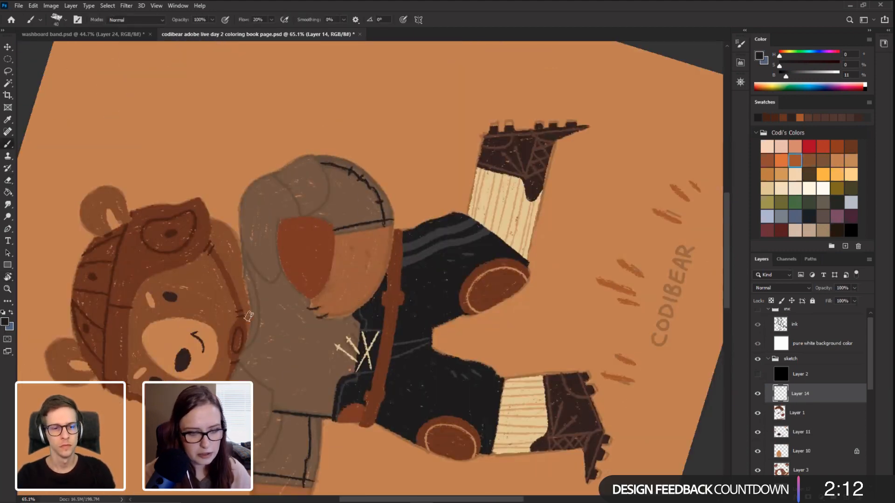
key(r)
mouse_move(248, 317)
mouse_down()
mouse_move(135, 303)
mouse_move(139, 196)
mouse_move(247, 240)
mouse_up()
key(b)
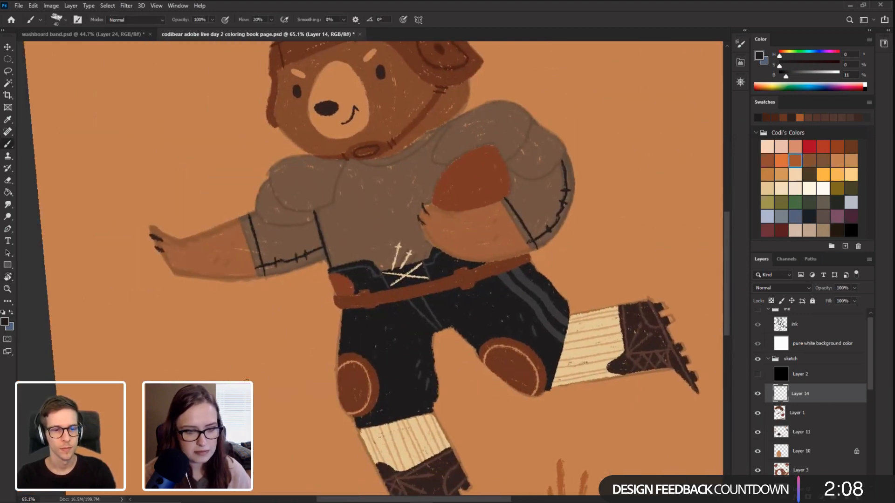
Step: Draw two parallel curved collar lines along the shirt's neckline below the chin strap, redoing the first stroke
key(r)
mouse_move(199, 352)
mouse_down()
mouse_move(164, 265)
mouse_move(250, 284)
mouse_move(172, 293)
mouse_move(189, 380)
mouse_move(282, 278)
mouse_move(294, 314)
mouse_up()
key(b)
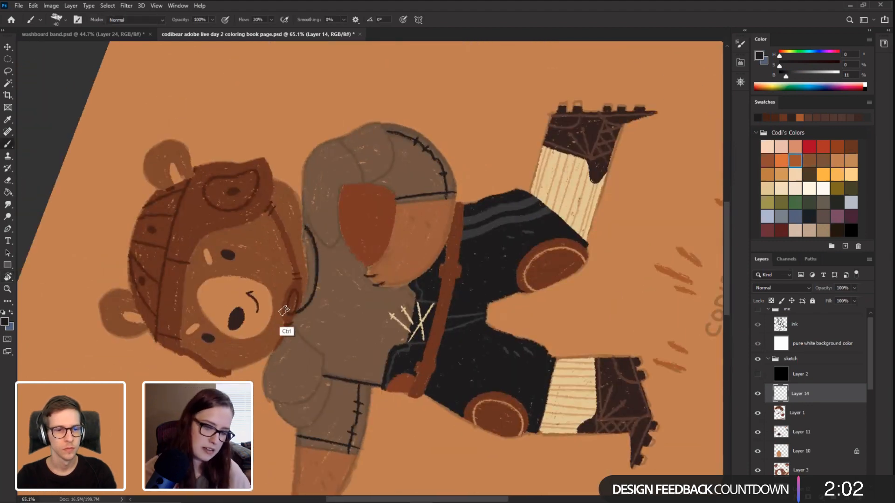
key(ctrl+z)
drag(303, 298, 303, 243)
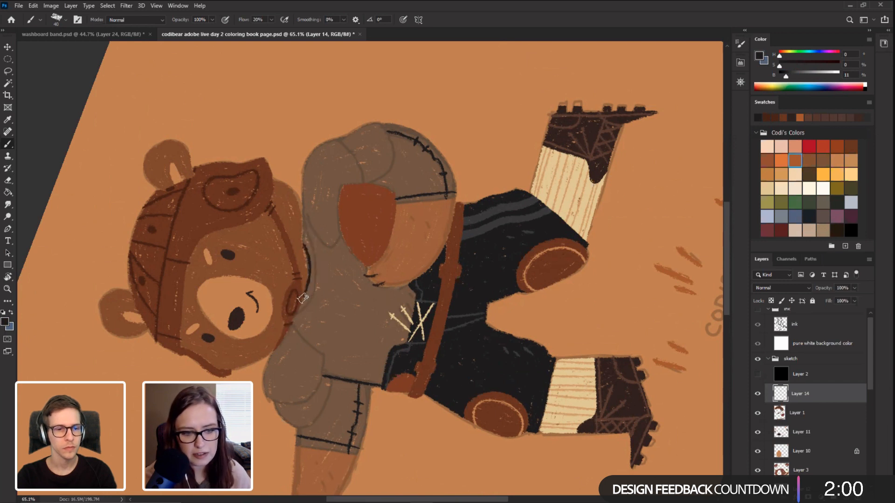
mouse_move(296, 315)
mouse_down()
mouse_move(317, 262)
mouse_move(307, 236)
mouse_up()
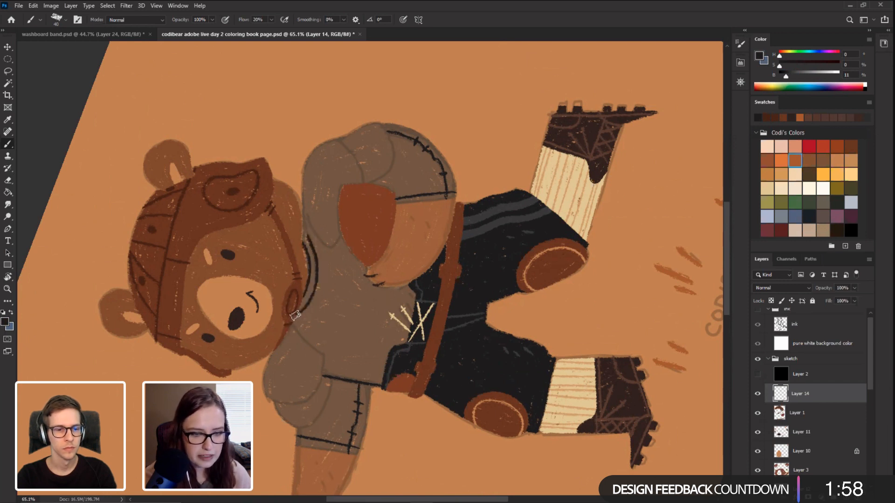
Step: Trace the rounded shoulder outline and the curved fold beside it on the outstretched arm's sleeve
key(Escape)
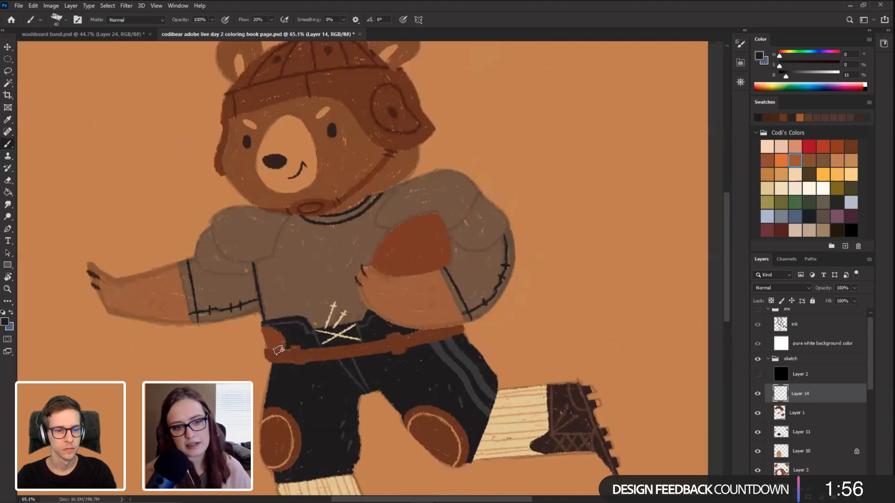
drag(144, 283, 151, 234)
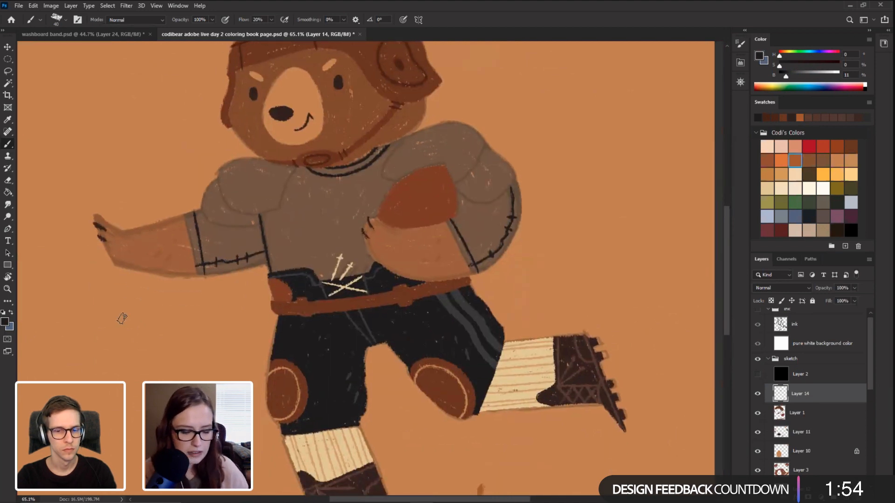
key(r)
drag(125, 301, 452, 202)
key(b)
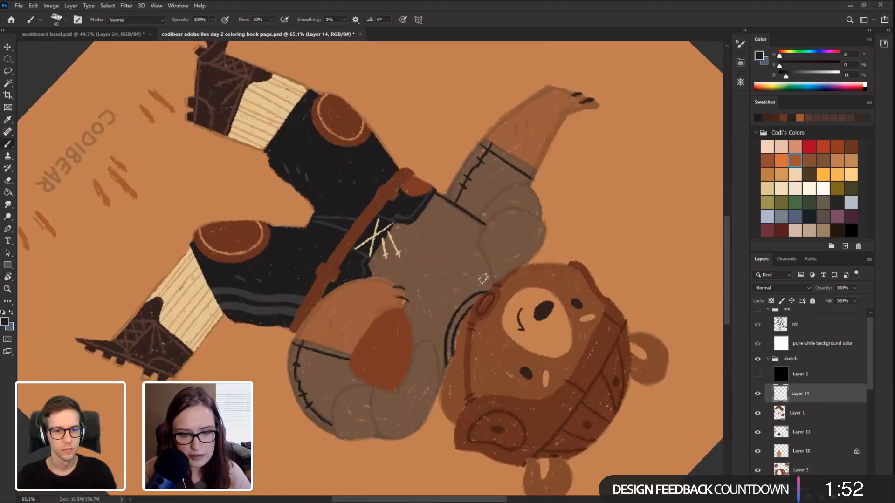
mouse_move(477, 246)
mouse_down()
mouse_move(484, 220)
mouse_move(501, 207)
mouse_up()
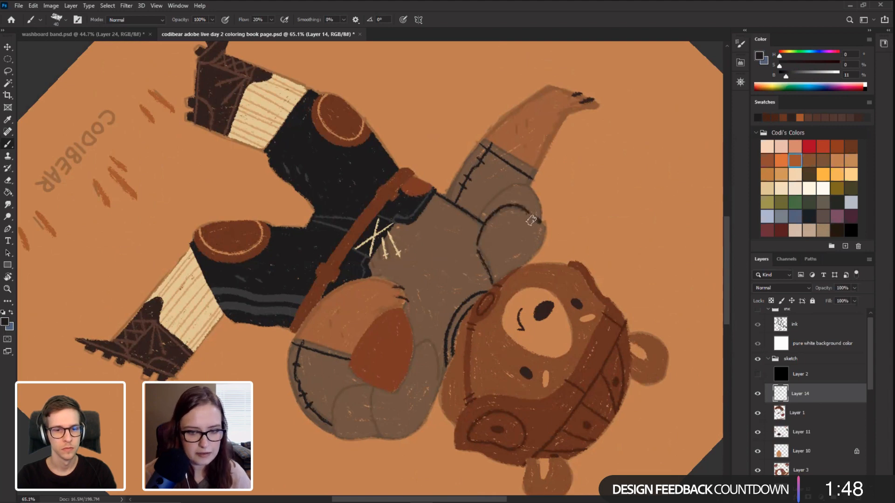
key(r)
mouse_move(433, 300)
mouse_down()
mouse_move(391, 205)
mouse_move(307, 171)
mouse_up()
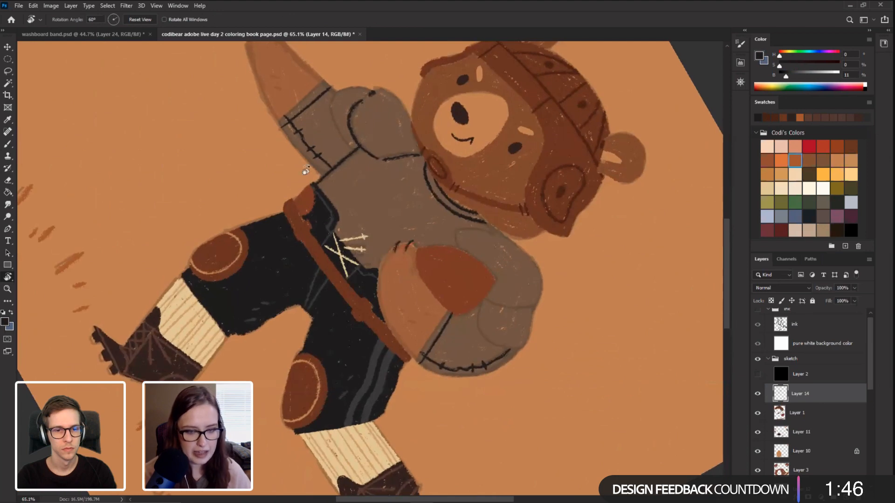
drag(339, 137, 332, 98)
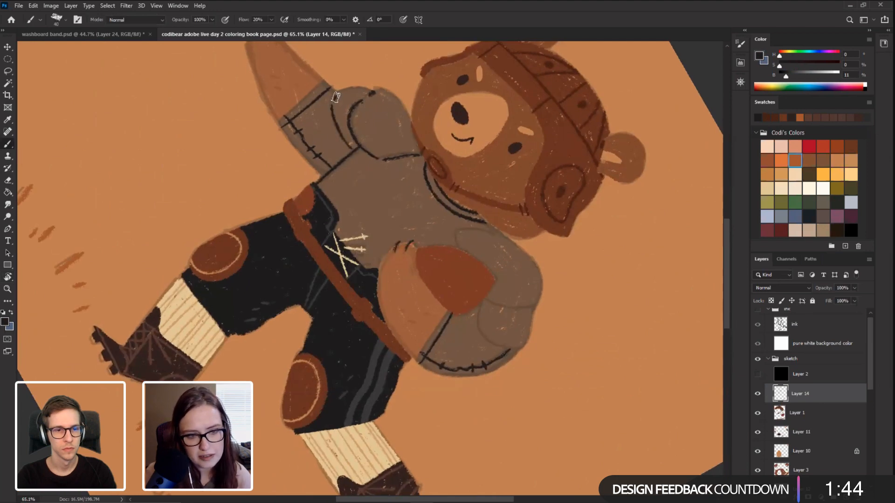
Step: Trace the armhole curve and the puffed shoulder folds on the ball-carrying arm's sleeve
key(r)
drag(445, 249, 282, 150)
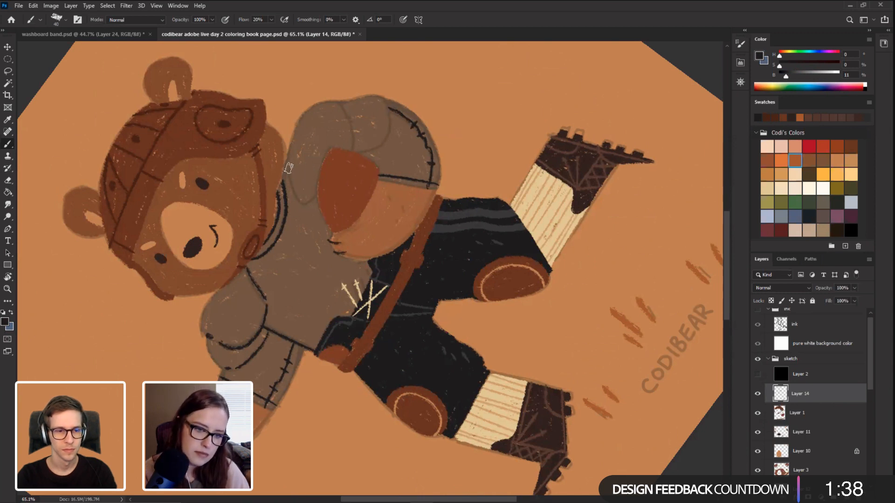
mouse_move(288, 166)
mouse_down()
mouse_move(299, 204)
mouse_move(311, 198)
mouse_up()
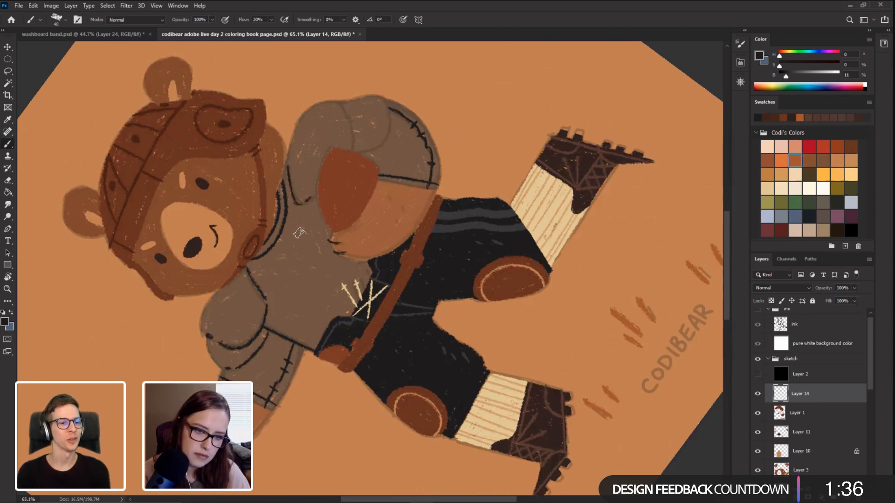
scroll(303, 238, left, 2)
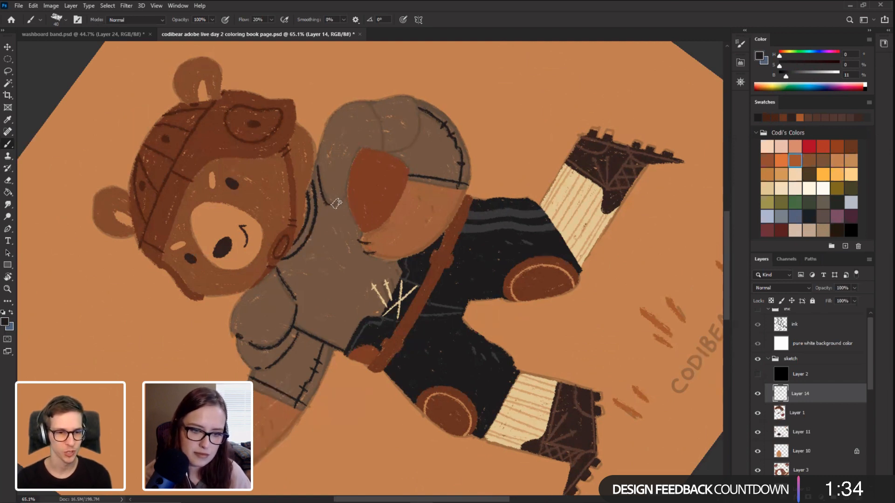
drag(380, 148, 371, 107)
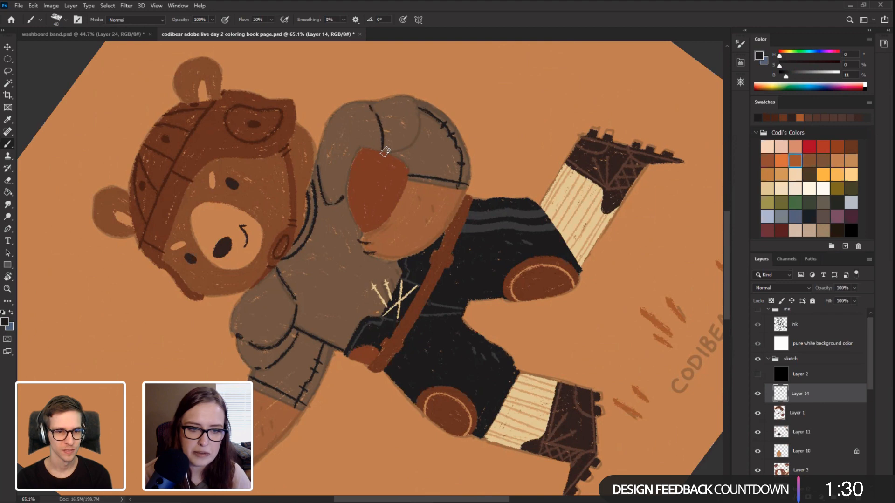
drag(418, 141, 416, 106)
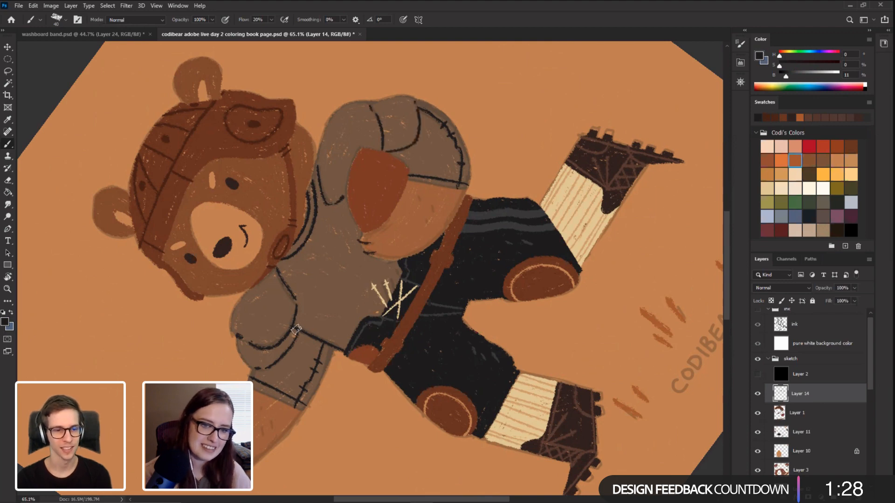
Step: Draw a second curved fold line beside the puffed shoulder fold on the ball-carrying arm's sleeve
key(Escape)
key(r)
mouse_move(131, 241)
mouse_down()
mouse_move(131, 195)
mouse_move(287, 361)
mouse_up()
mouse_move(188, 204)
mouse_down()
mouse_move(177, 260)
mouse_move(185, 322)
mouse_up()
drag(180, 175, 176, 280)
key(b)
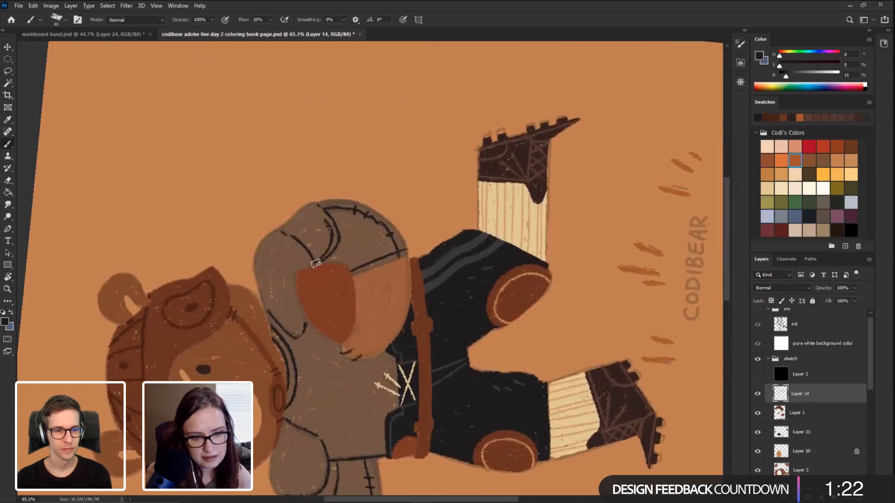
Step: Add a second curved fold line next to the existing one below the outstretched arm's rounded shoulder
key(r)
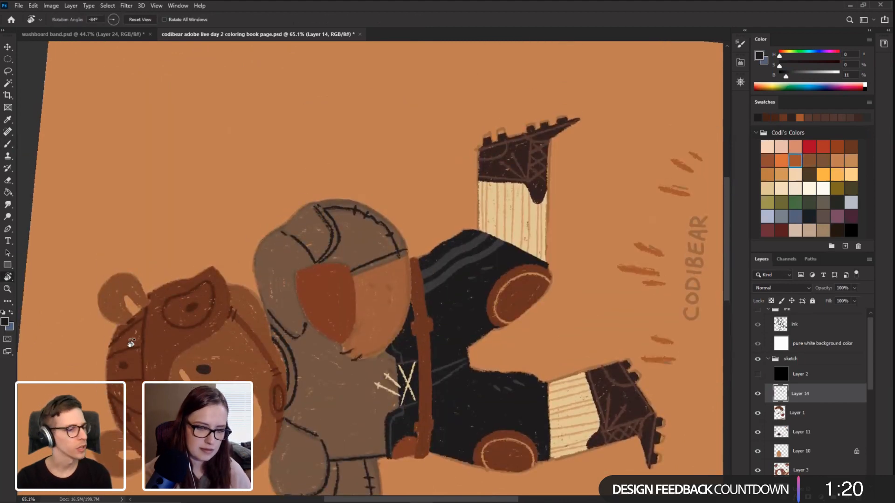
drag(261, 139, 298, 350)
scroll(299, 349, up, 5)
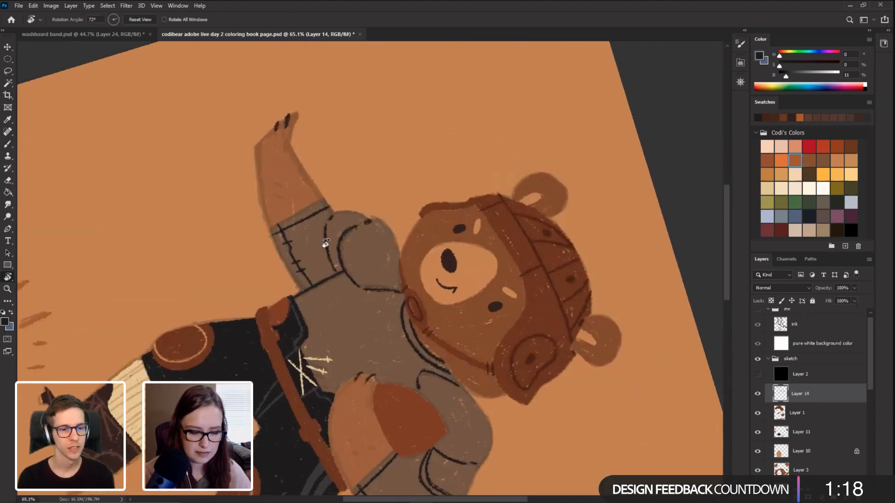
key(b)
drag(329, 239, 340, 273)
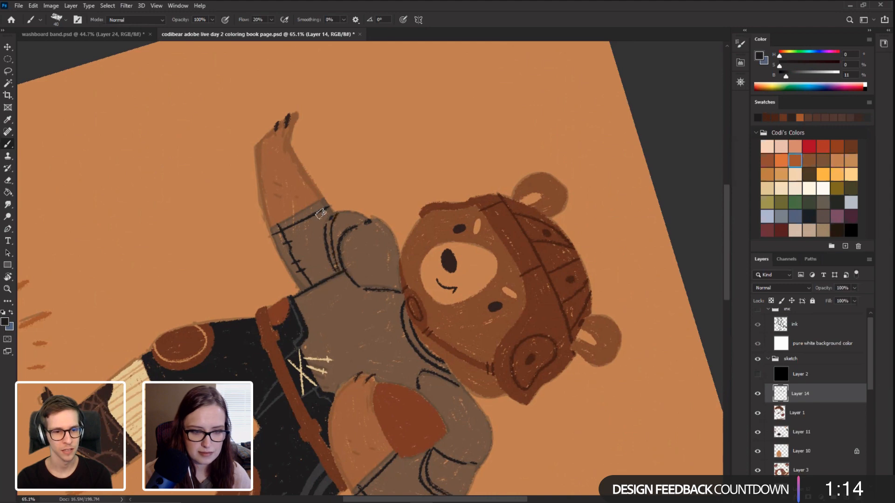
key(Escape)
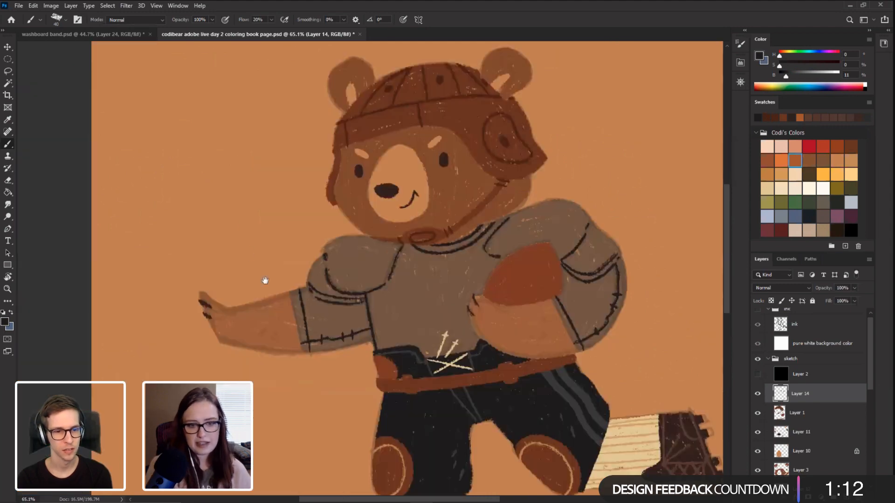
Step: Sample the light tan of the bear's muzzle and add short fur strokes to both forearms
drag(259, 326, 205, 281)
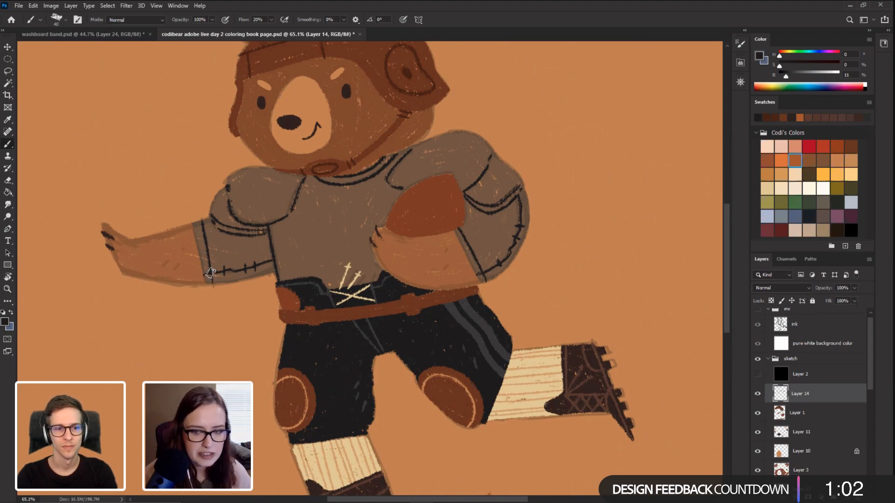
mouse_move(203, 312)
mouse_down()
mouse_move(208, 282)
mouse_move(220, 317)
mouse_up()
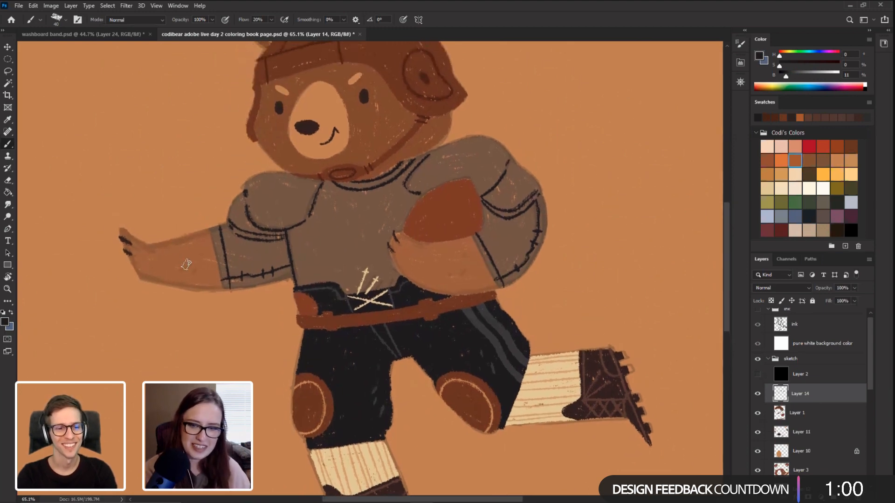
key(r)
drag(173, 293, 206, 225)
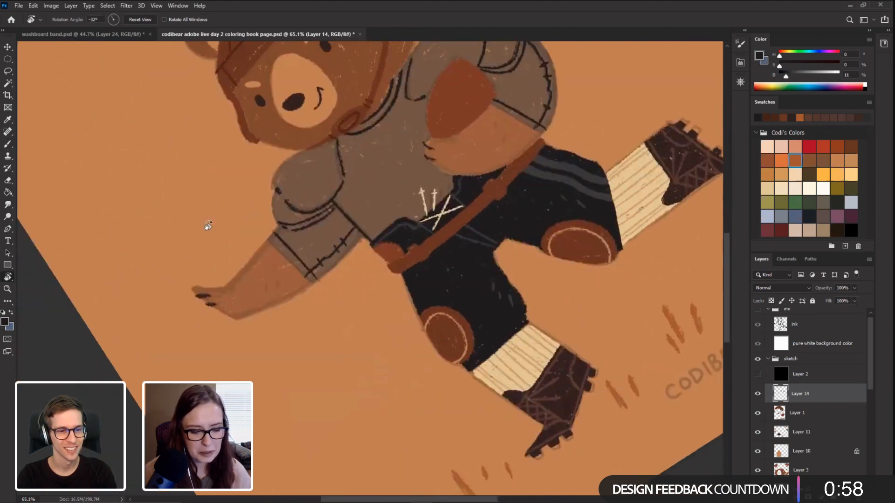
key(b)
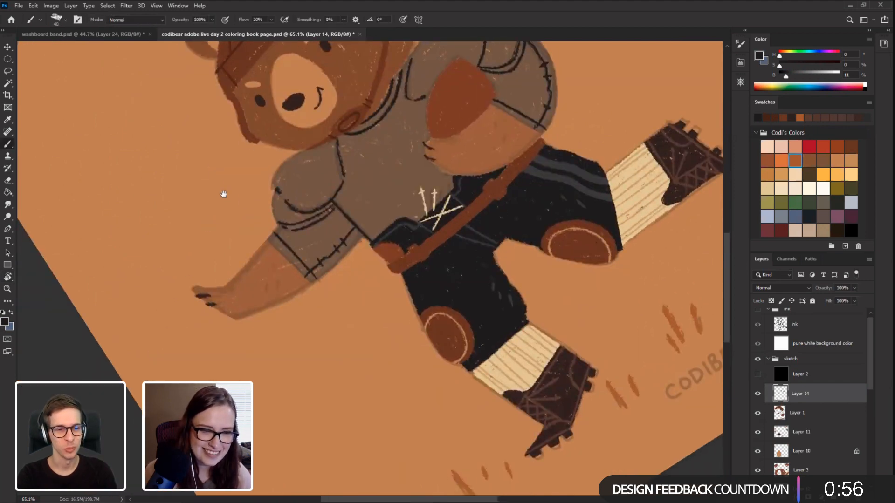
drag(220, 188, 212, 242)
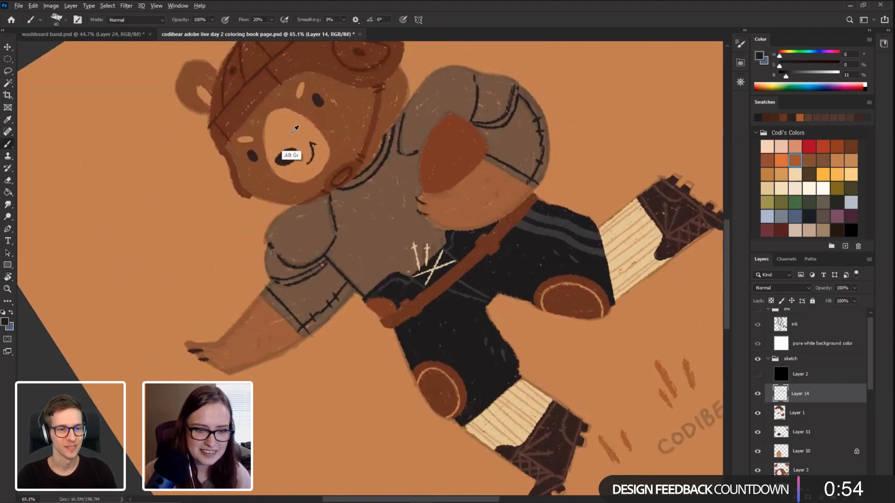
alt+click(289, 149)
drag(272, 343, 262, 336)
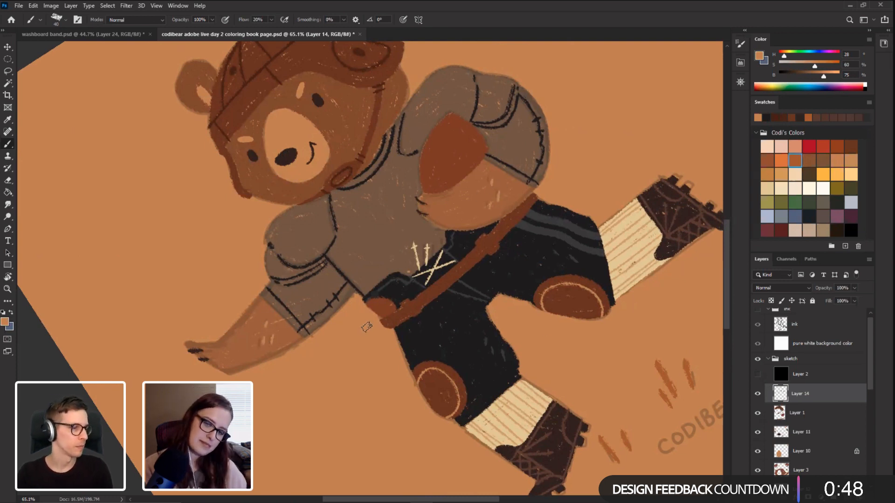
Step: Sample the dark brown of the helmet seams and add small texture marks around the helmet's ear flap
key(Escape)
drag(328, 303, 273, 388)
key(r)
drag(120, 322, 130, 192)
drag(182, 303, 161, 279)
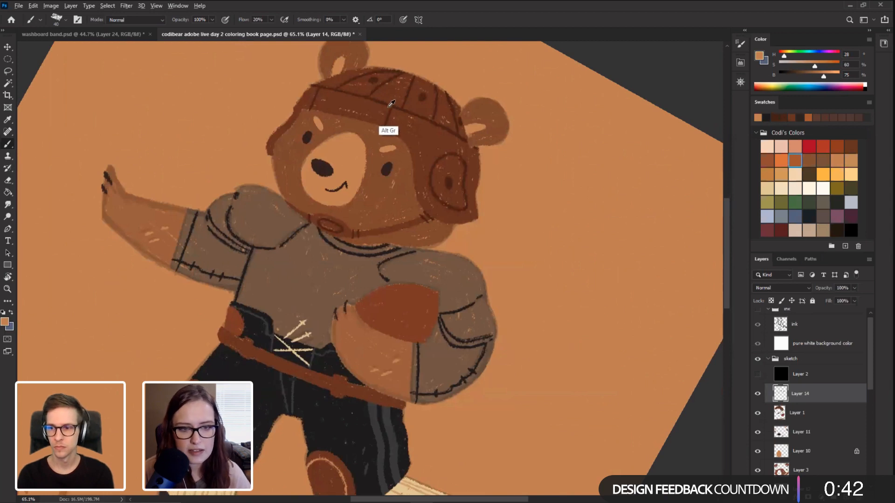
alt+click(392, 106)
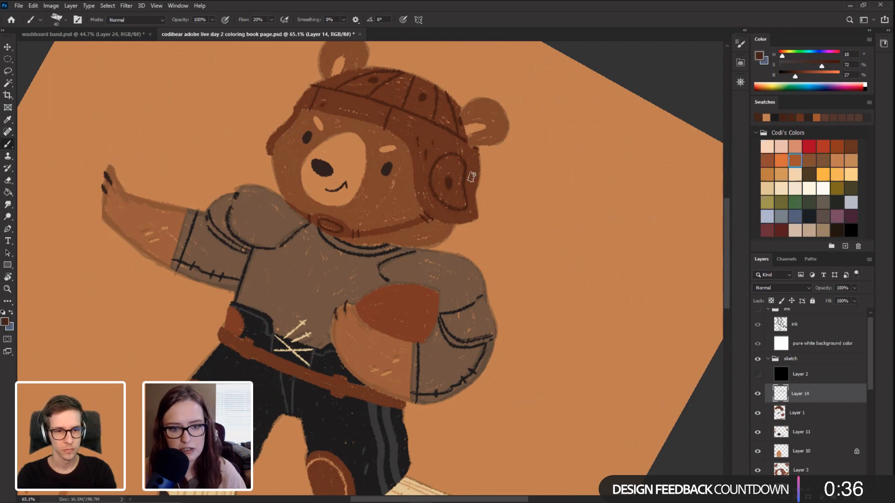
Step: Sample the grey of the shorts' stripes and draw hem lines along the cuffs of both legs
drag(182, 339, 184, 283)
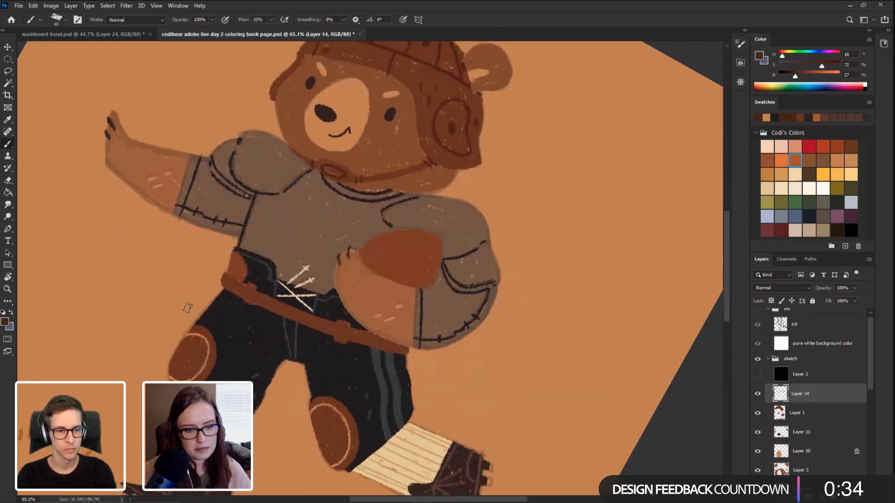
key(r)
mouse_move(134, 294)
mouse_down()
mouse_move(186, 384)
mouse_move(189, 258)
mouse_move(143, 299)
mouse_move(310, 408)
mouse_up()
drag(251, 262, 241, 147)
key(b)
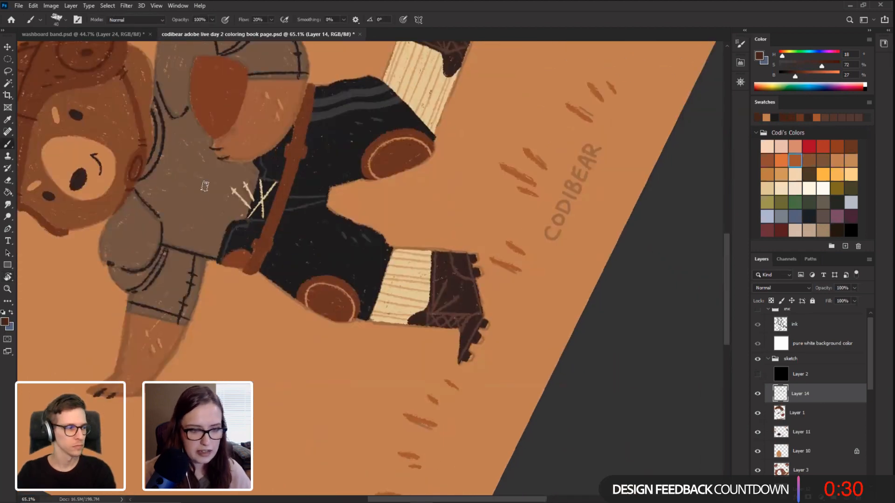
alt+click(327, 105)
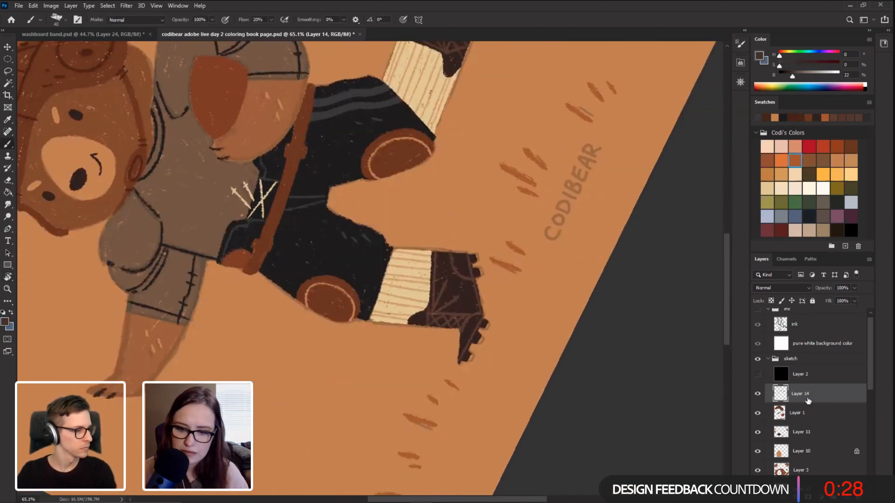
drag(359, 318, 373, 278)
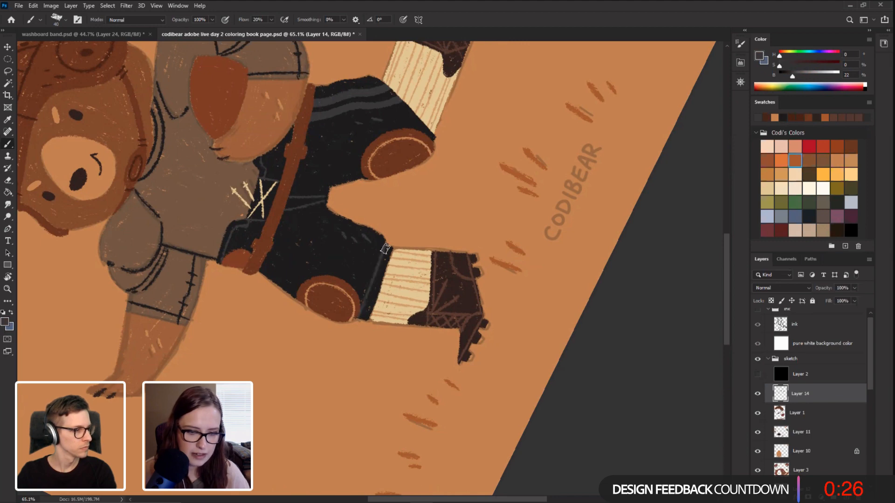
key(r)
mouse_move(128, 270)
mouse_down()
mouse_move(320, 195)
mouse_move(332, 253)
mouse_up()
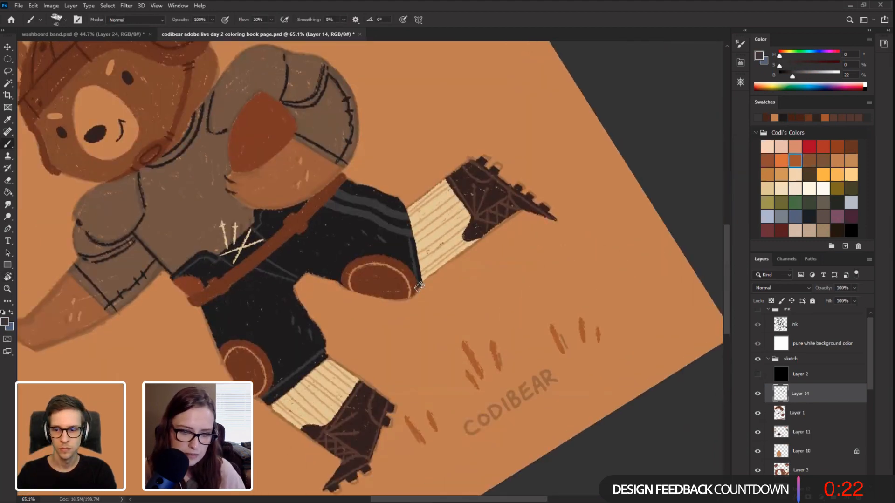
key(Escape)
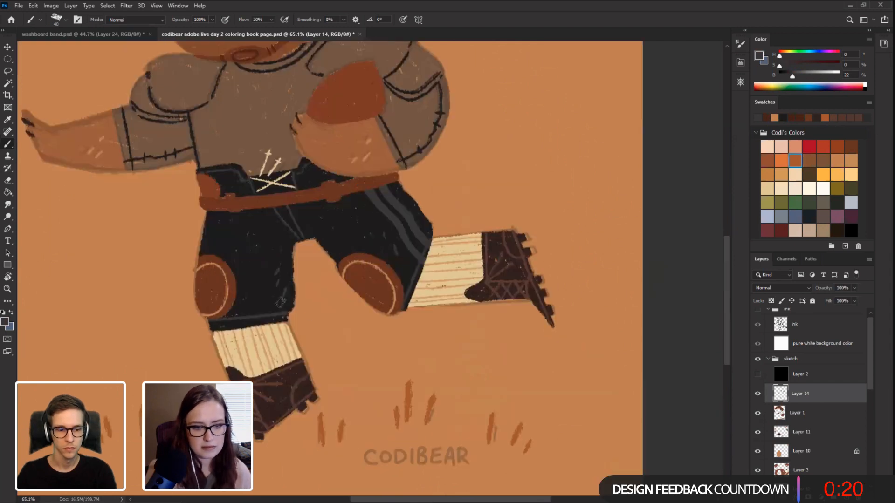
drag(284, 301, 276, 315)
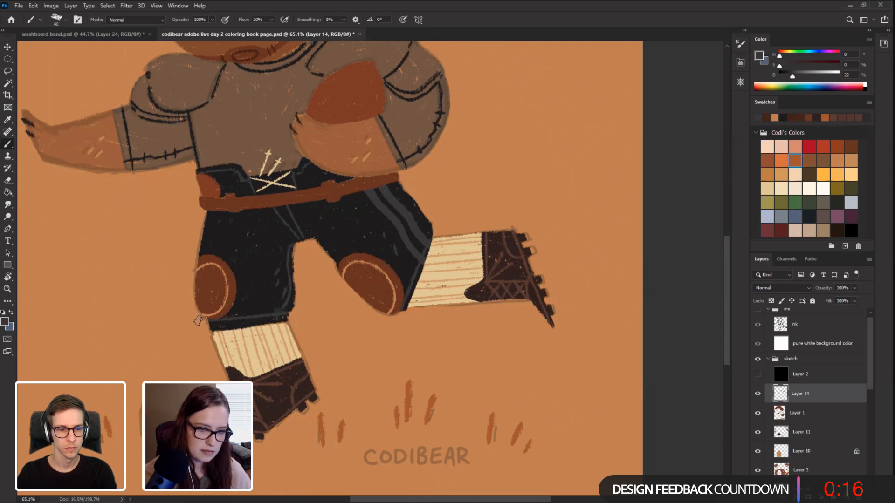
Step: Raise the opacity of Layer 4, which holds the shirt and arm colours, to 100%
click(7, 72)
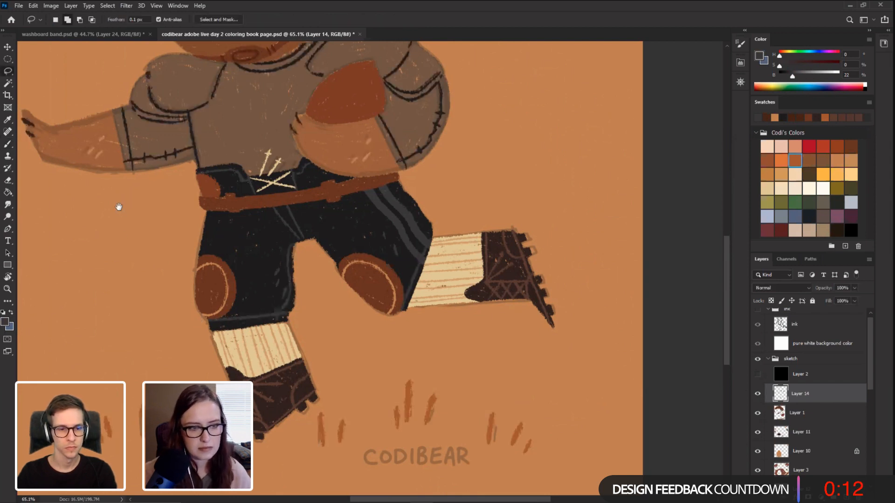
scroll(117, 206, up, 3)
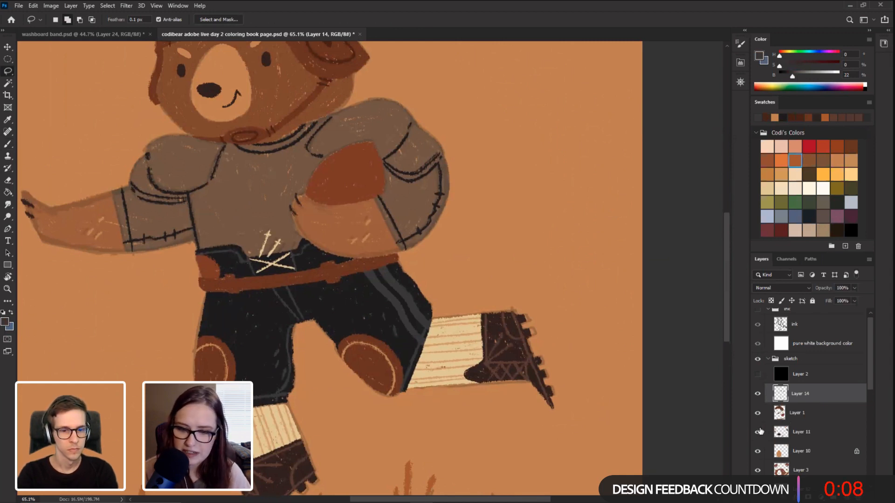
drag(870, 386, 869, 438)
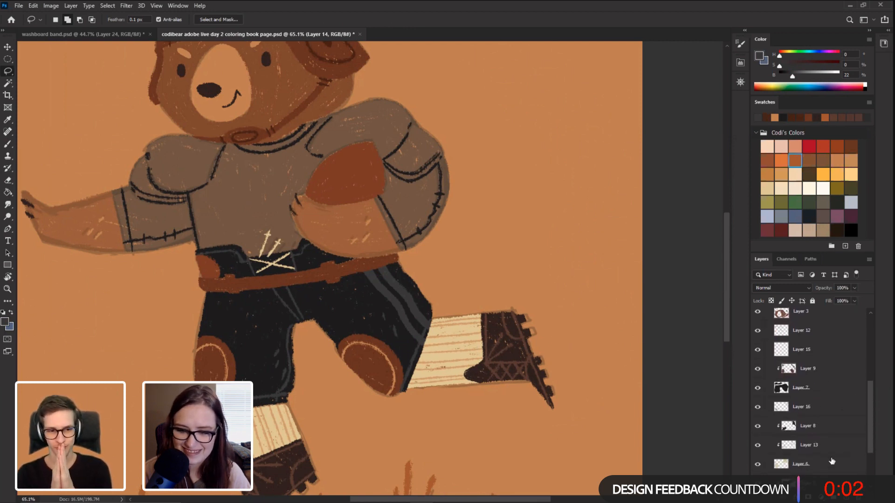
click(830, 481)
click(854, 288)
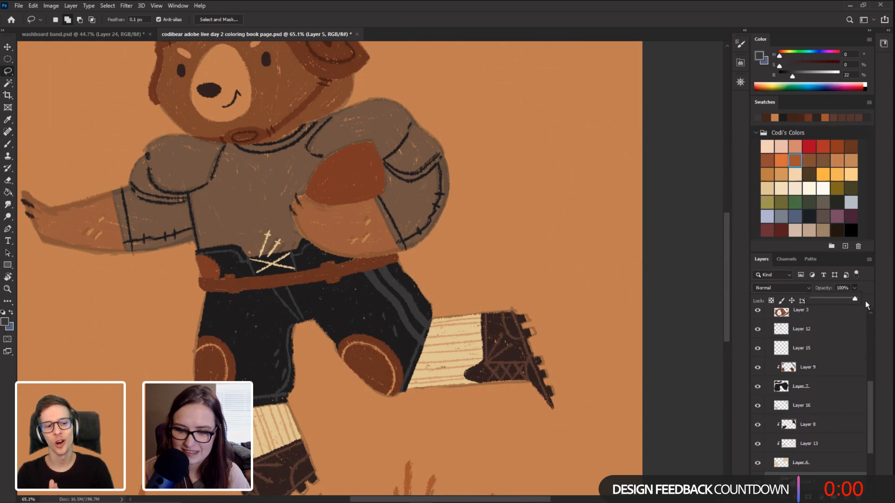
drag(869, 441, 865, 461)
click(818, 389)
click(821, 426)
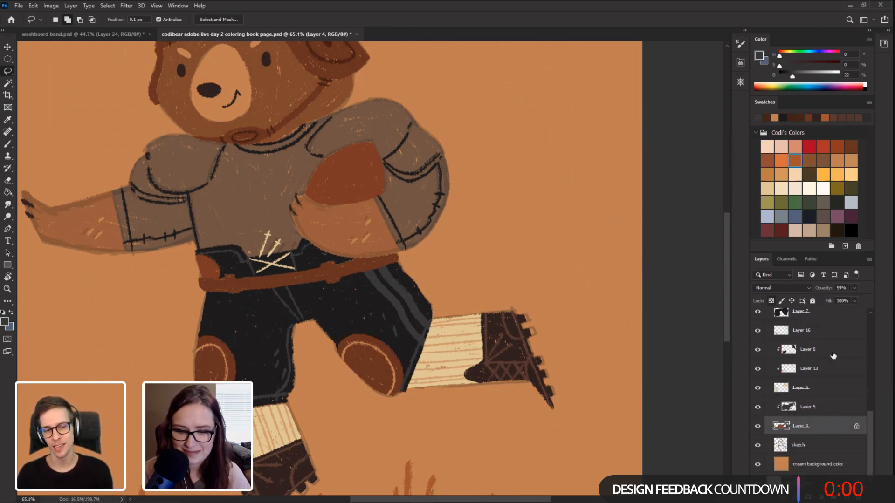
click(854, 287)
drag(851, 298, 867, 299)
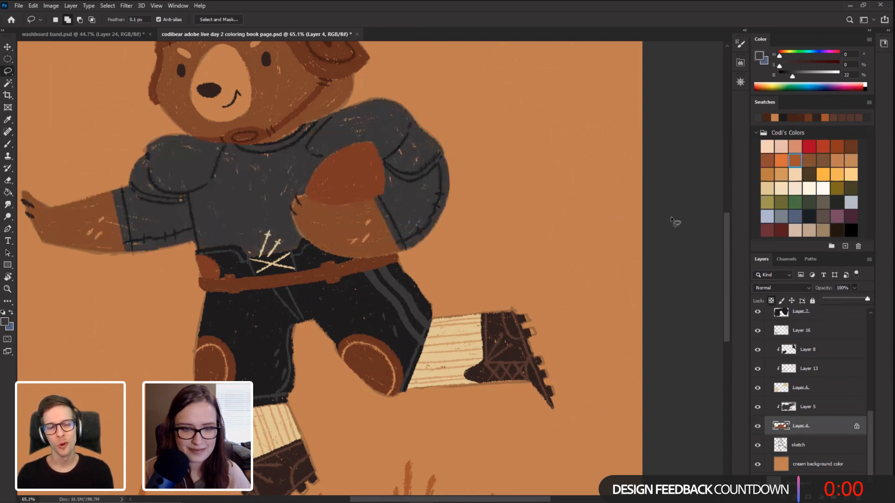
Step: Sample the cream colour of the waist laces as the brush colour
key(b)
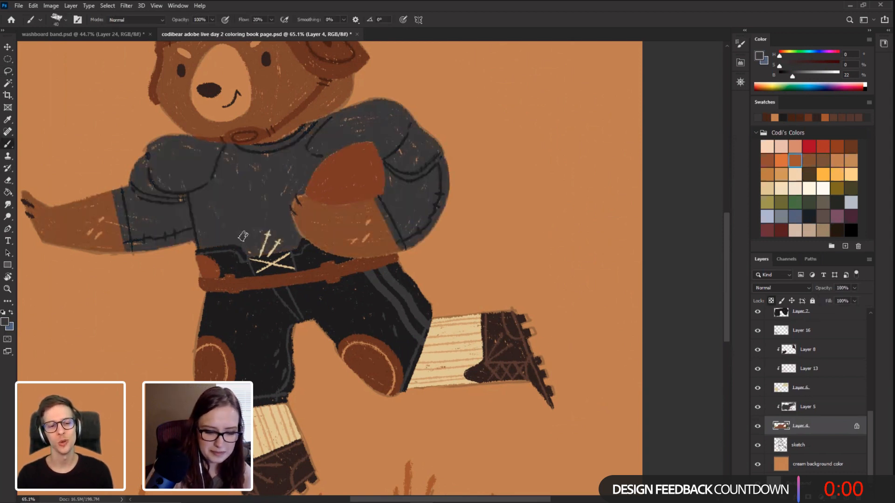
drag(209, 194, 266, 251)
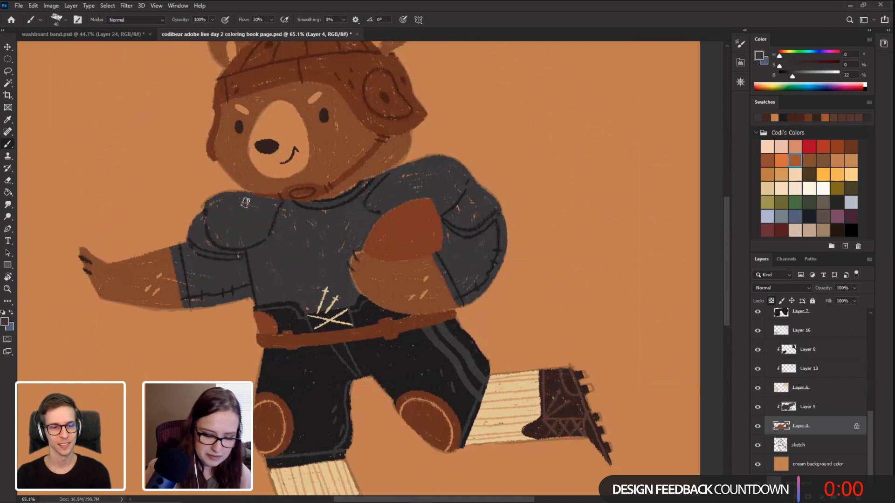
alt+click(328, 291)
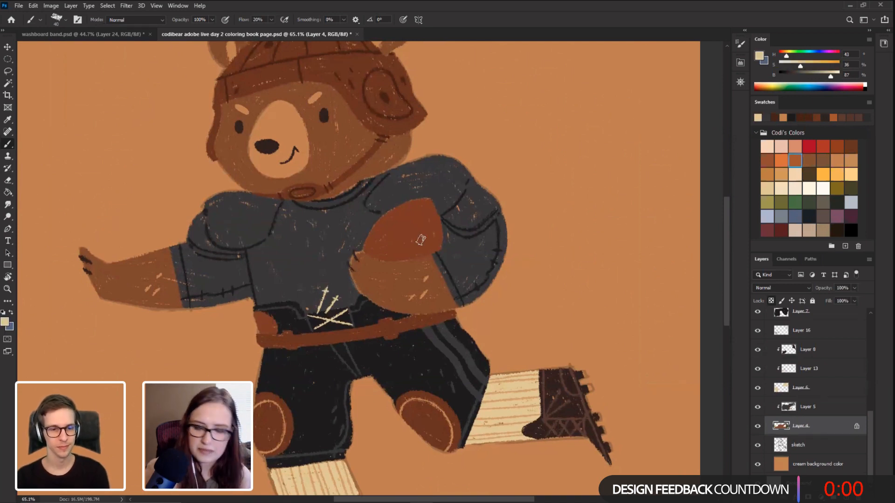
drag(870, 417, 872, 329)
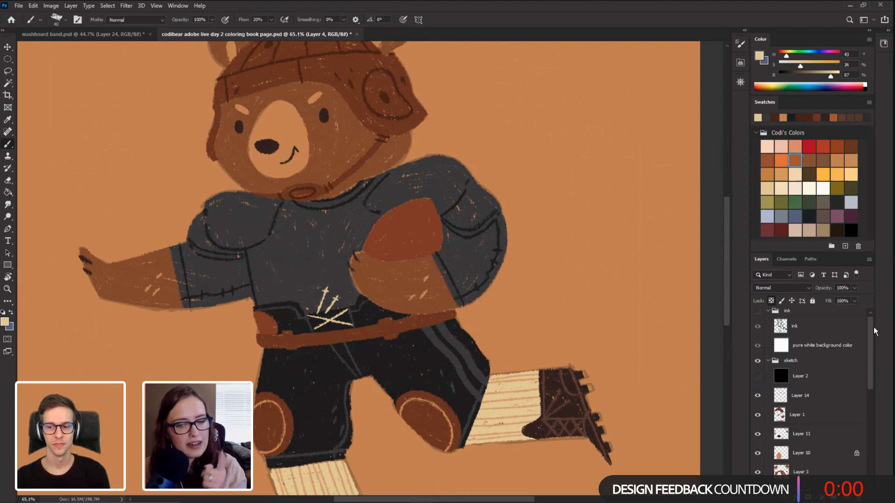
drag(873, 326, 870, 439)
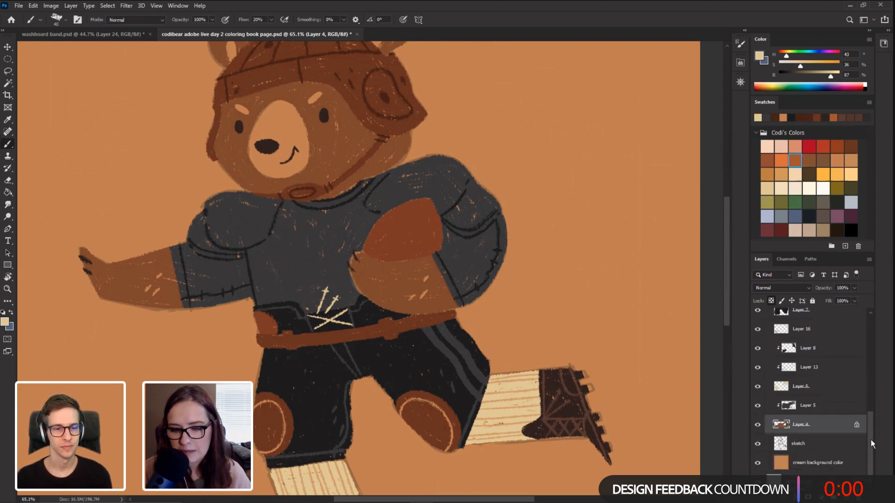
mouse_move(729, 304)
mouse_down()
mouse_move(728, 329)
mouse_move(728, 287)
mouse_up()
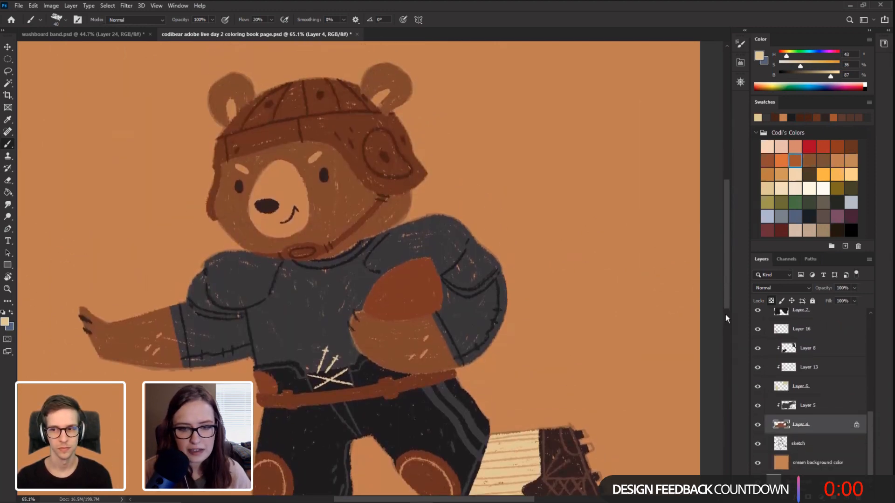
click(724, 314)
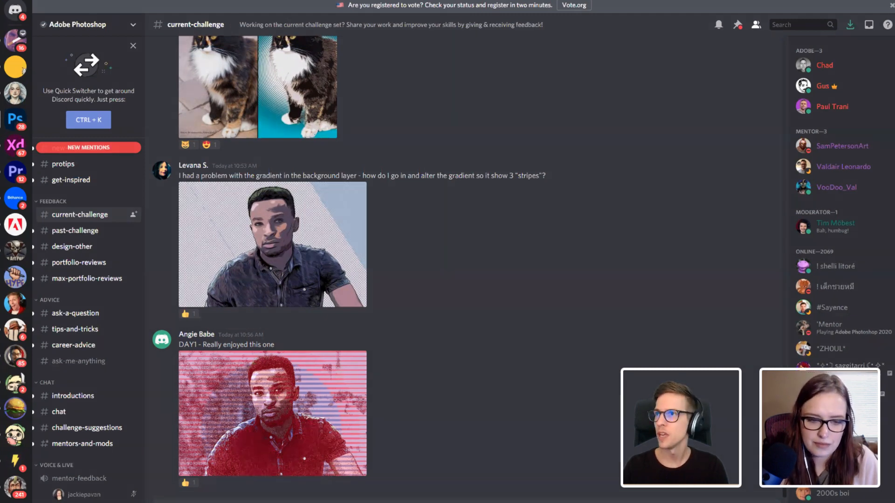
Step: View the red striped portrait in Discord's current-challenge channel at a larger size and close the preview
click(273, 413)
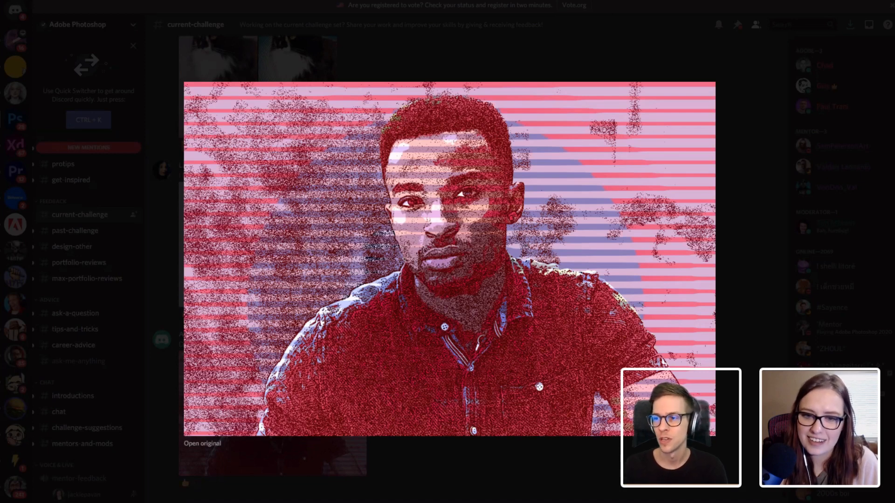
click(599, 73)
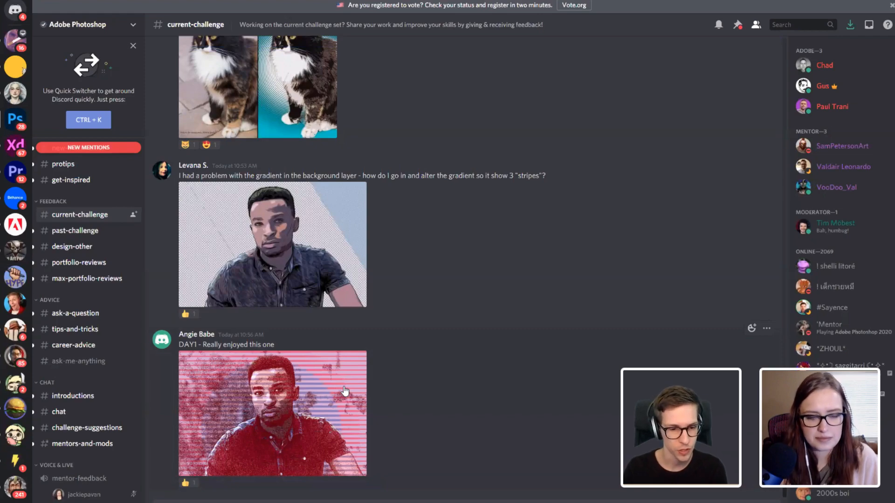
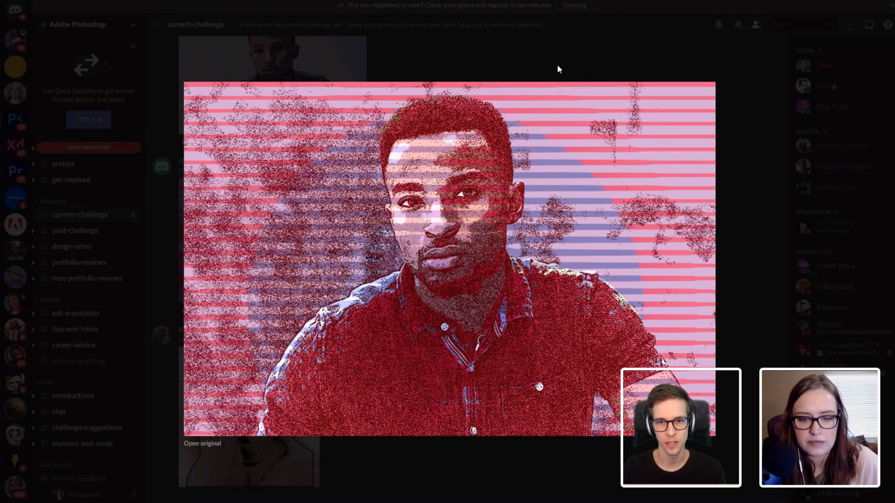
Step: Close the enlarged red striped portrait and view the portrait of the woman in the beige turtleneck sweater at a larger size
click(577, 60)
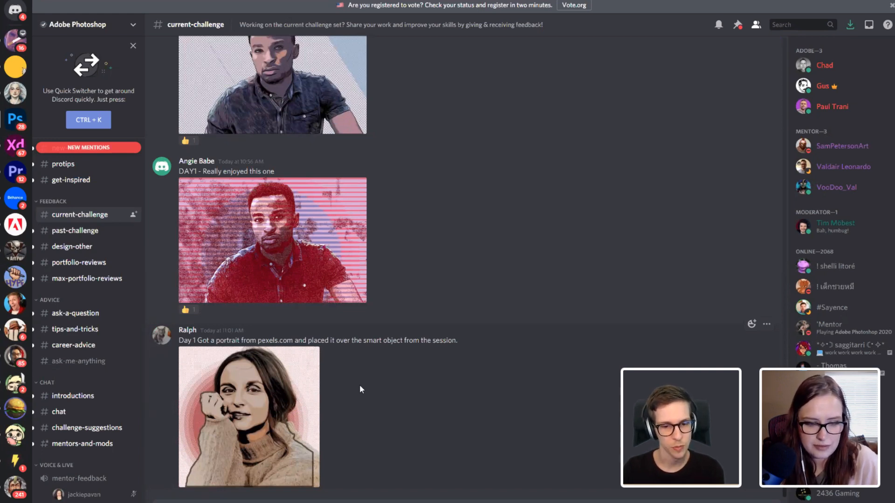
click(312, 385)
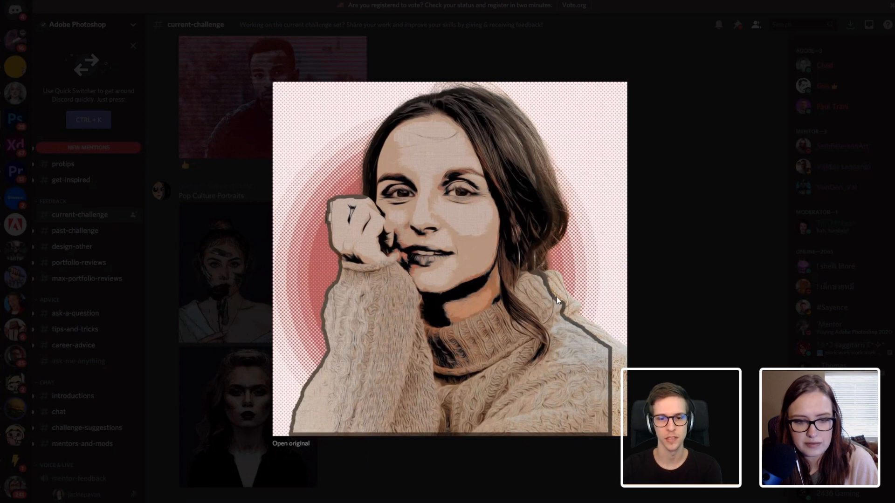
click(686, 195)
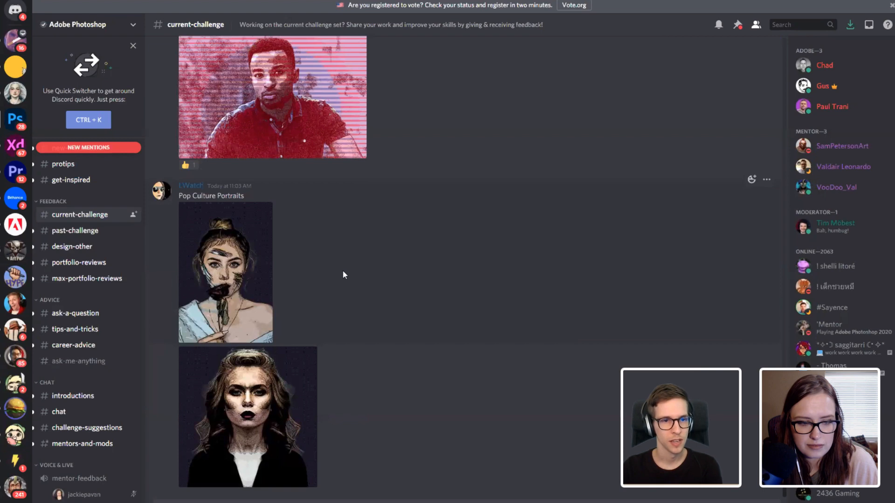
Step: View both images of the Pop Culture Portraits post at a larger size, the woman holding a flower and the woman in black
scroll(343, 275, up, 4)
scroll(343, 275, down, 4)
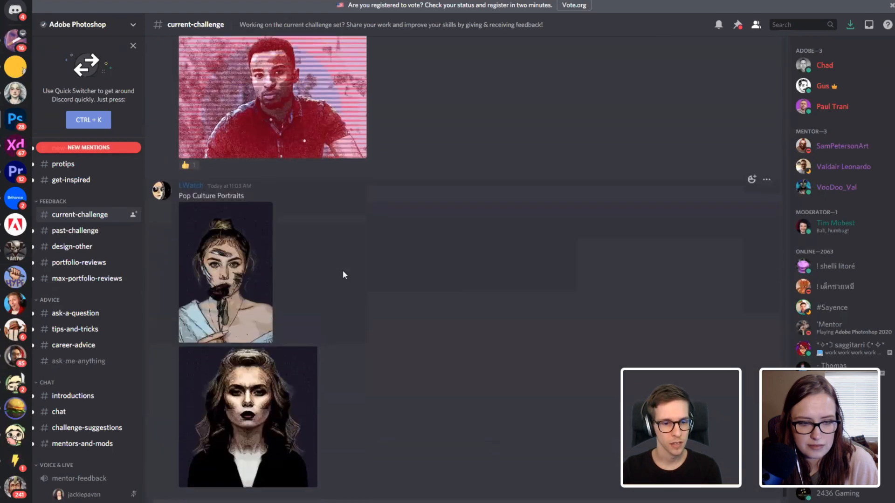
click(258, 282)
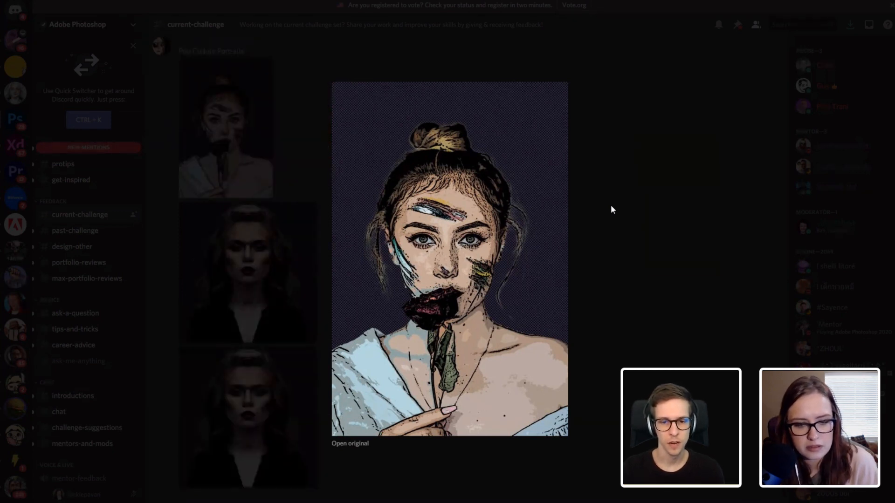
click(641, 207)
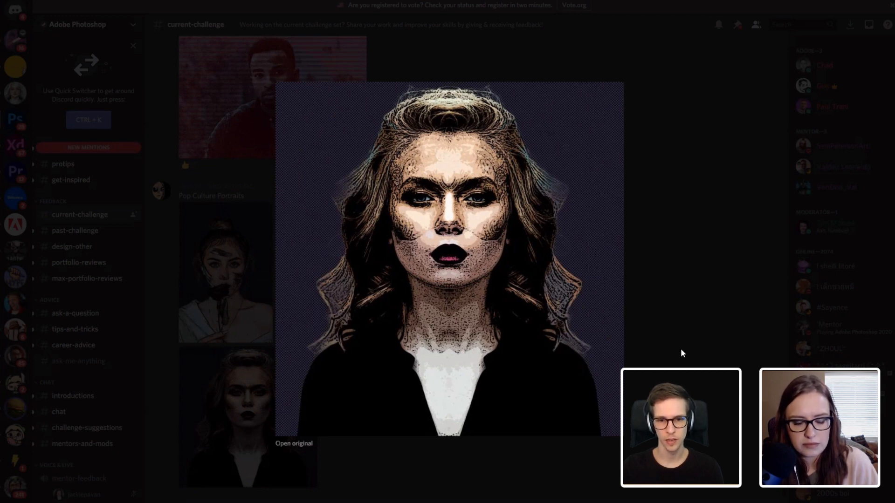
key(Escape)
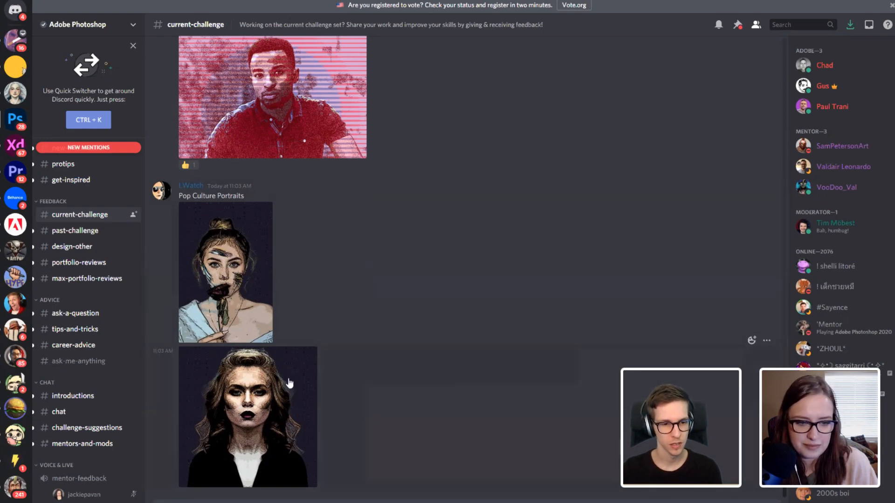
Step: Enlarge the portrait of the man on the teal background for review and close the preview
scroll(289, 373, down, 2)
scroll(312, 361, down, 3)
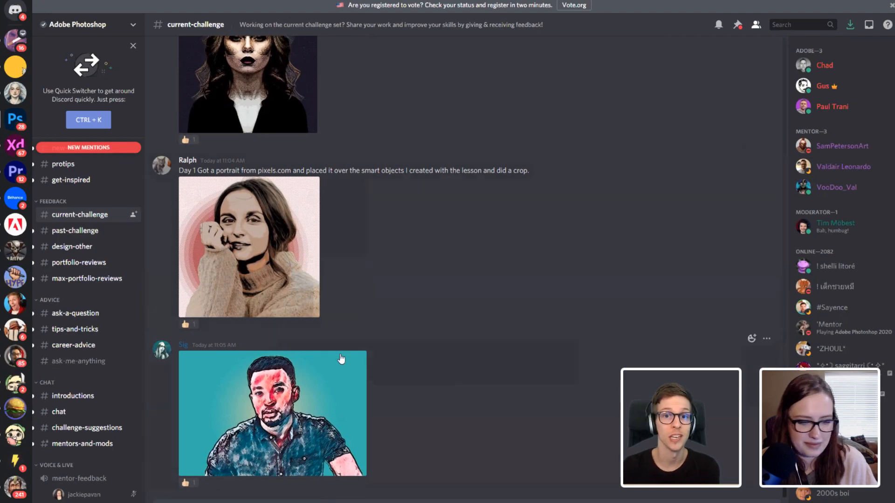
click(340, 385)
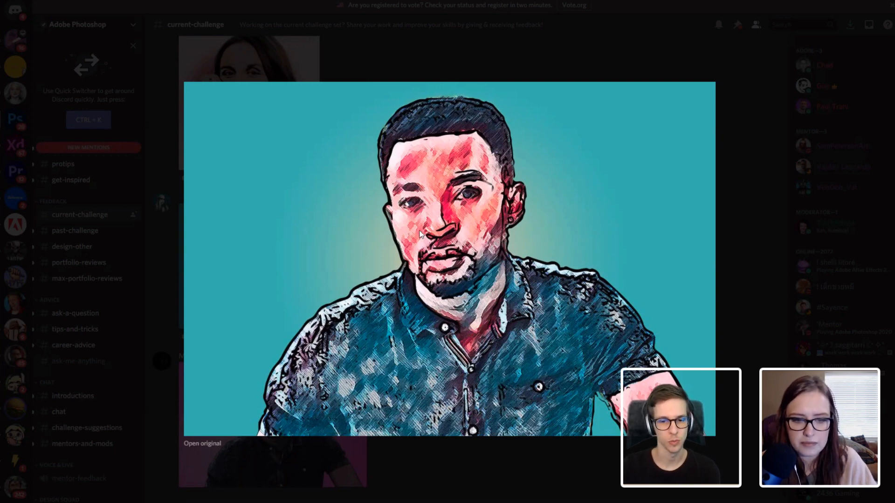
click(581, 46)
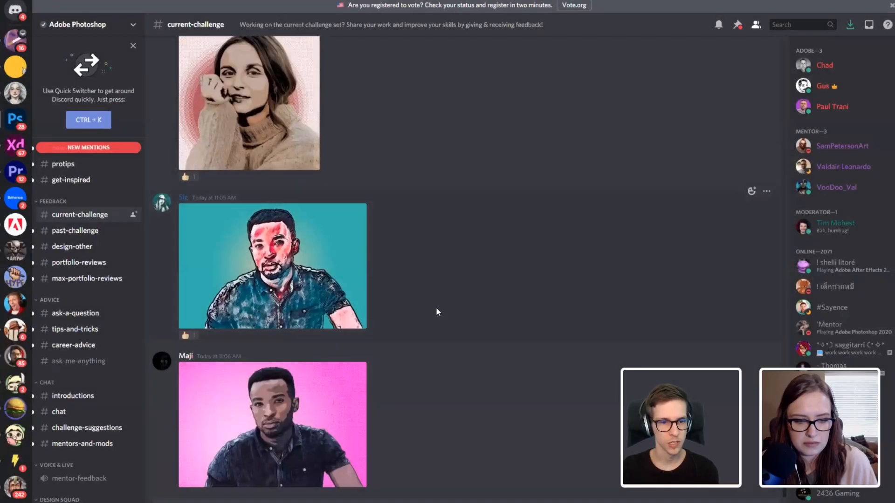
Step: Enlarge the portrait of the man on the pink halftone background for review and close the preview
scroll(435, 307, up, 2)
scroll(433, 334, down, 2)
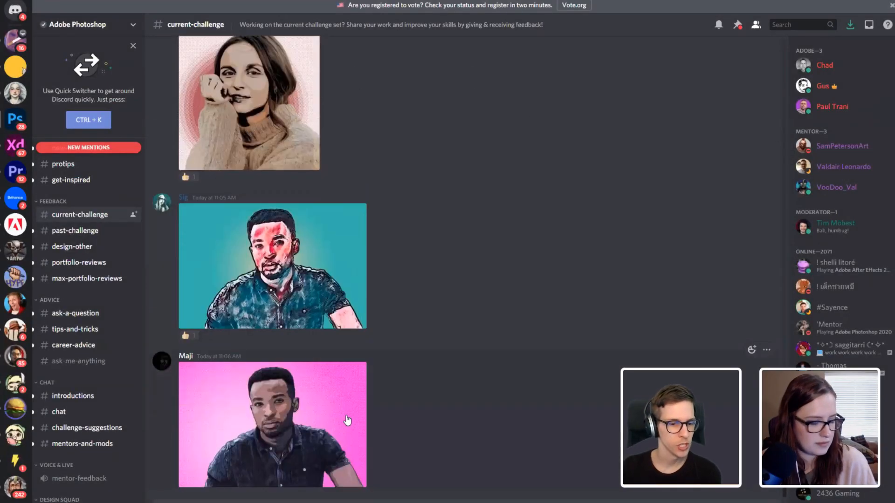
click(356, 410)
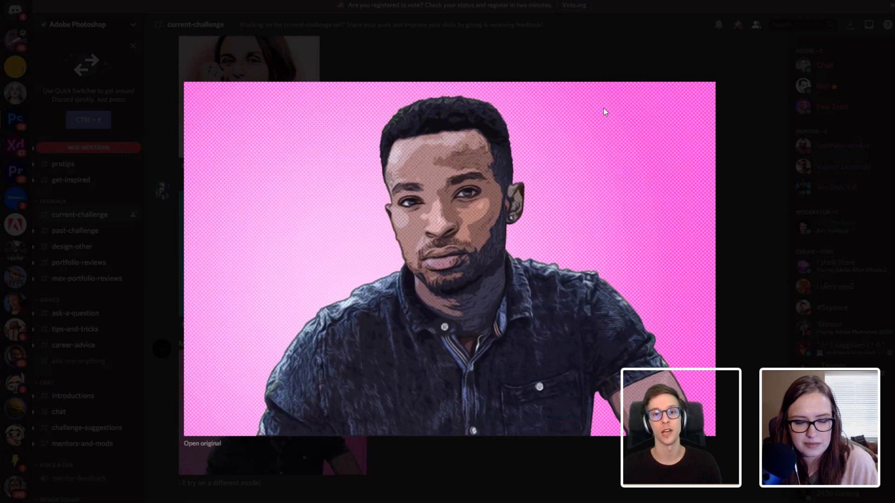
click(595, 57)
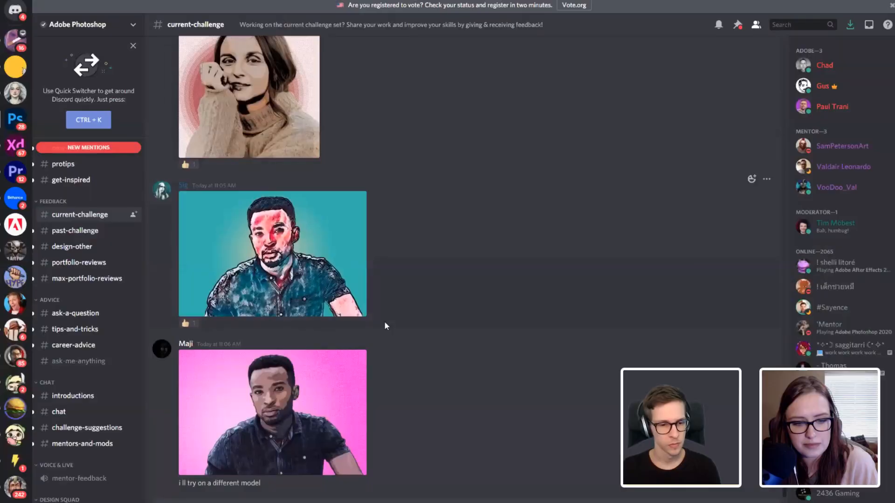
Step: Go back to the earlier submission asking about three gradient "stripes" and examine its portrait at a larger size
scroll(395, 366, up, 5)
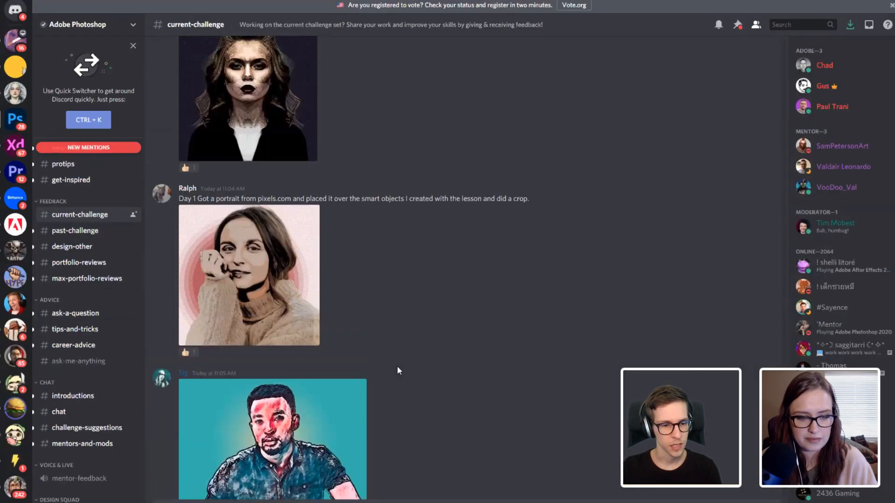
scroll(397, 366, down, 5)
scroll(277, 371, up, 6)
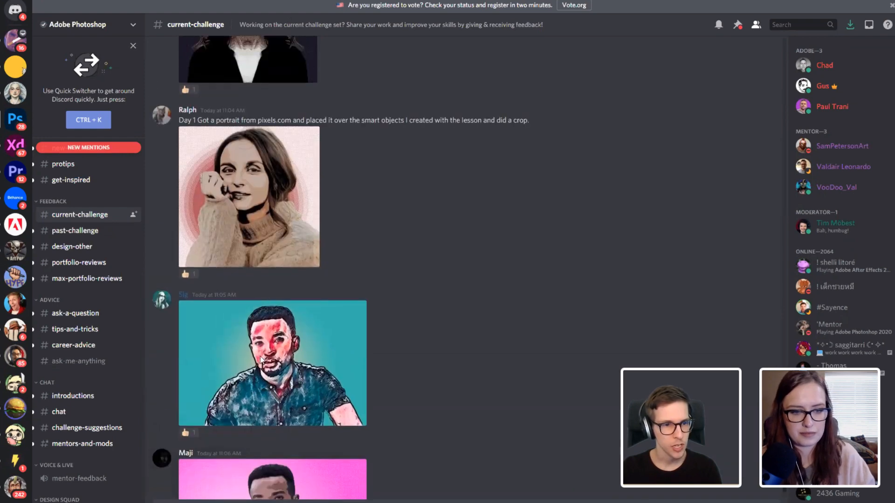
scroll(276, 371, up, 12)
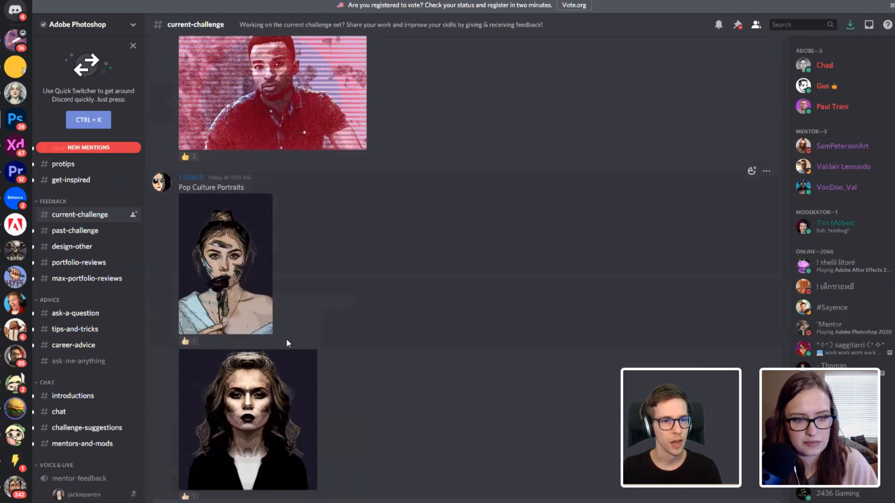
scroll(438, 291, up, 5)
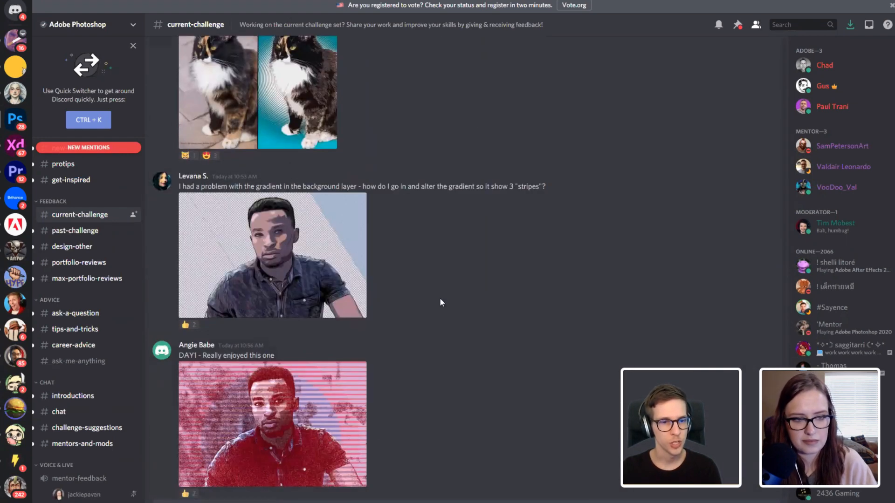
scroll(440, 324, up, 1)
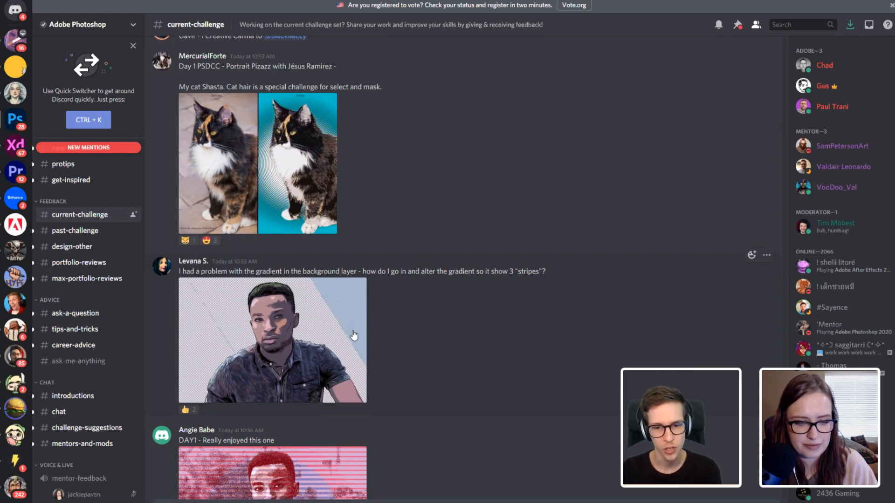
click(318, 332)
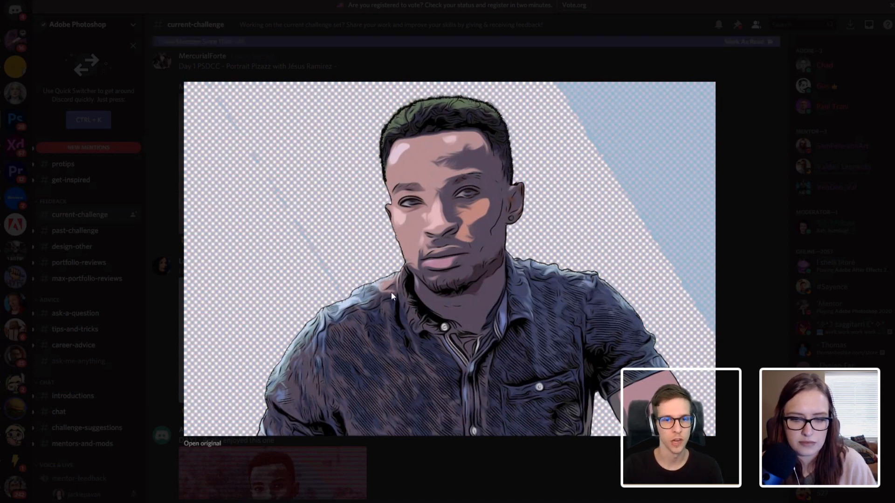
click(510, 77)
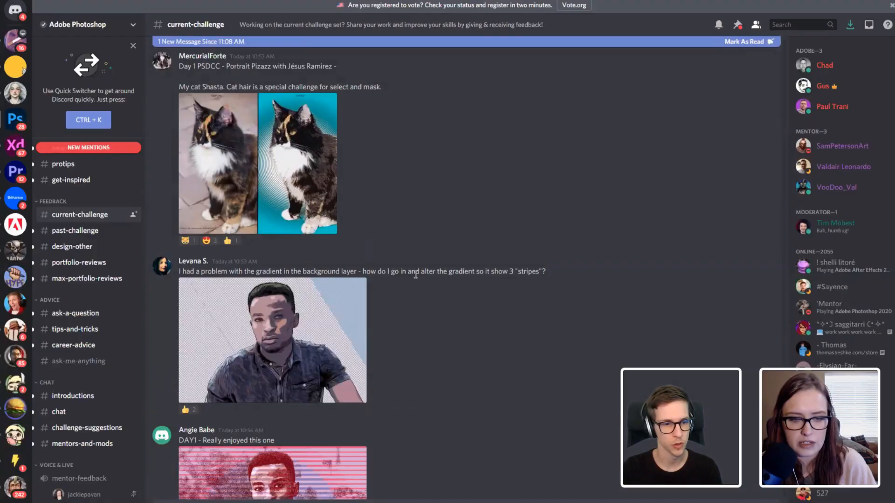
Step: Examine the before-and-after image of the cat Shasta at a larger size and close the preview
scroll(415, 273, up, 3)
scroll(415, 272, up, 1)
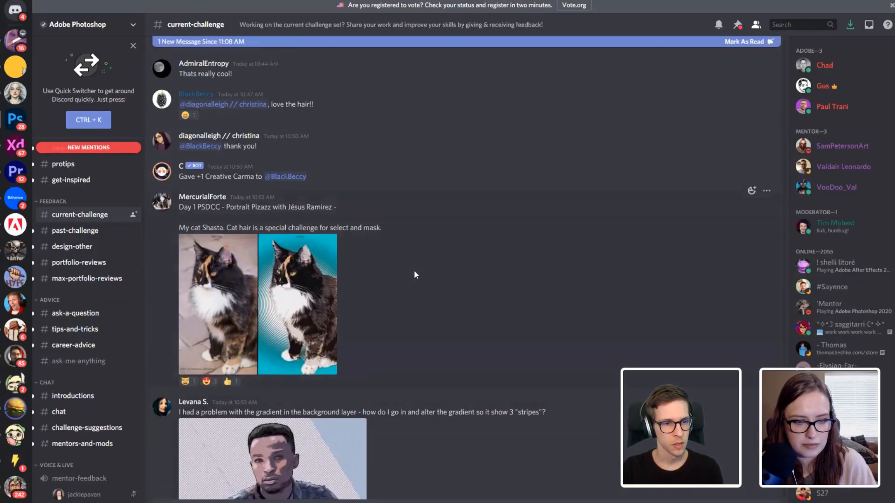
scroll(416, 273, up, 1)
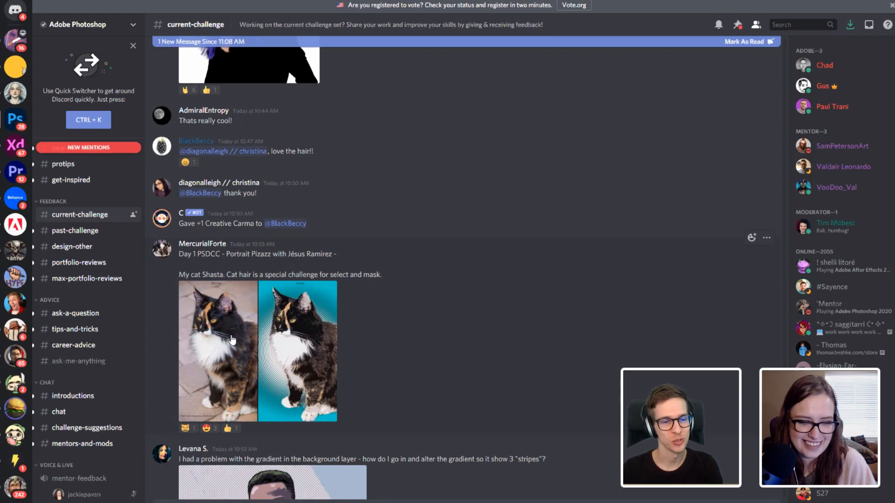
click(291, 335)
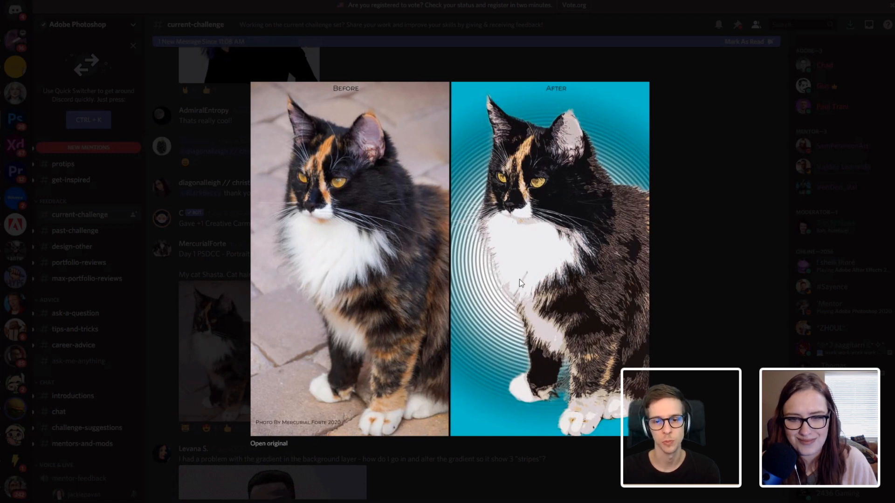
click(685, 248)
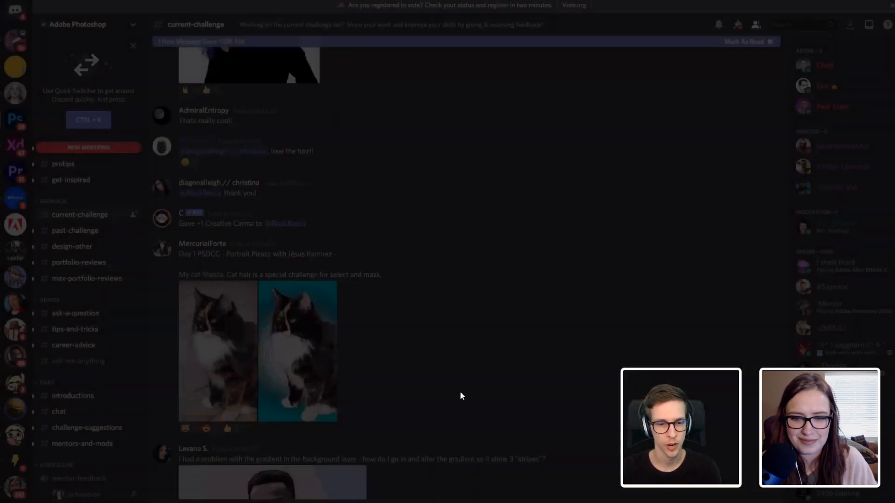
Step: Examine the work-in-progress portrait of the woman with purple hair and black shirt at a larger size
scroll(412, 374, up, 6)
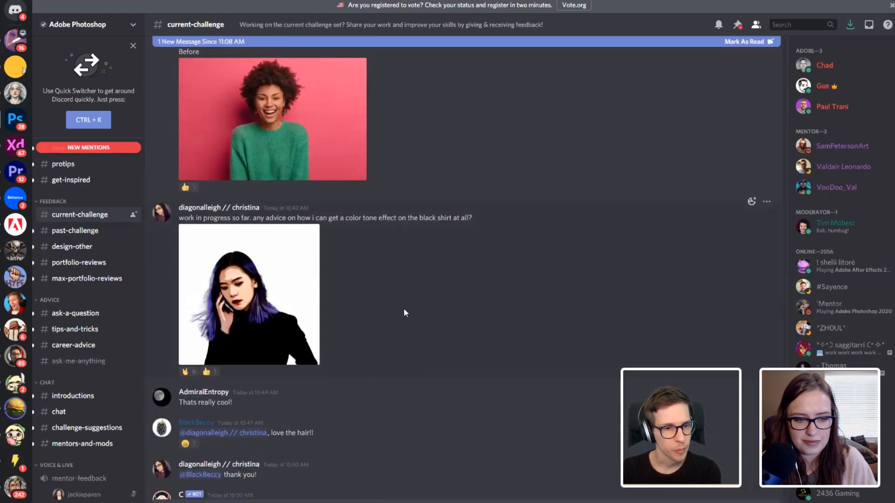
scroll(401, 303, up, 2)
scroll(378, 338, down, 2)
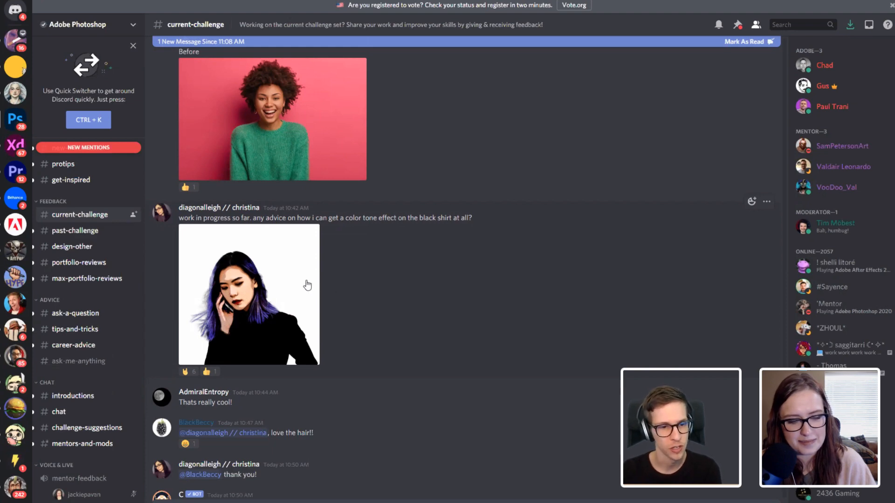
click(307, 285)
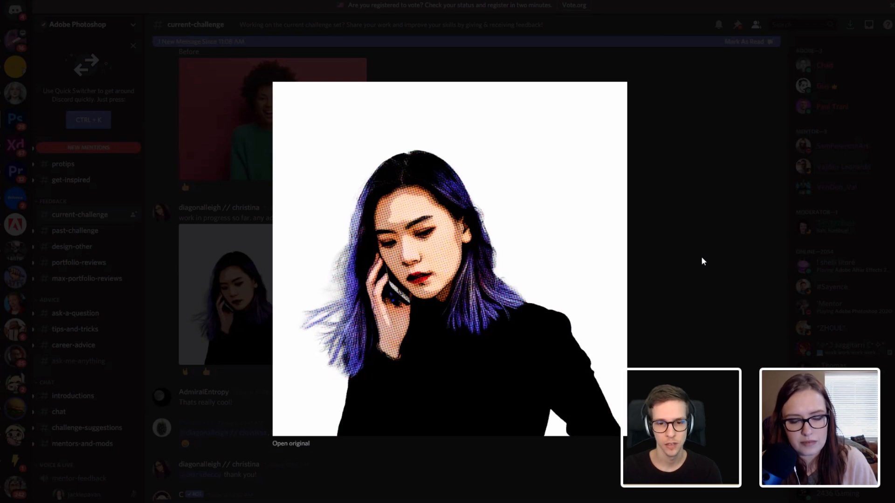
click(716, 252)
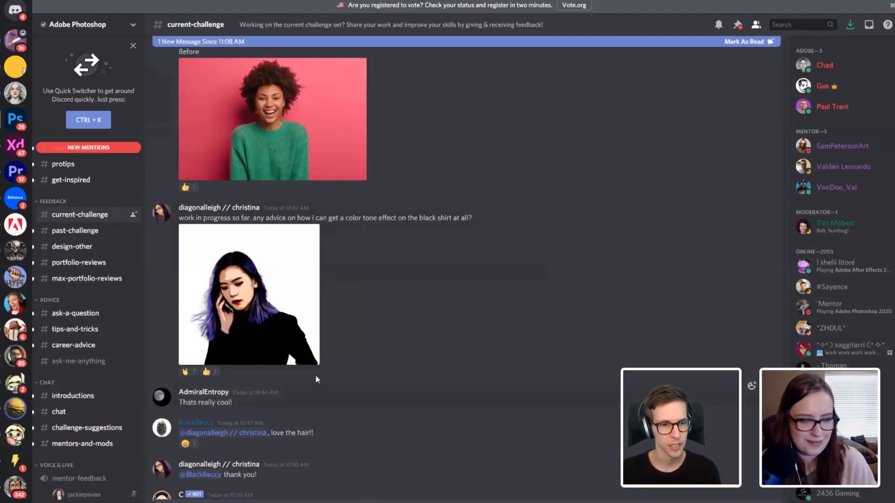
Step: Compare the enlarged original photo and the Portrait Pizazz edit of the woman in the green sweater, then return to earlier submissions
scroll(379, 303, up, 5)
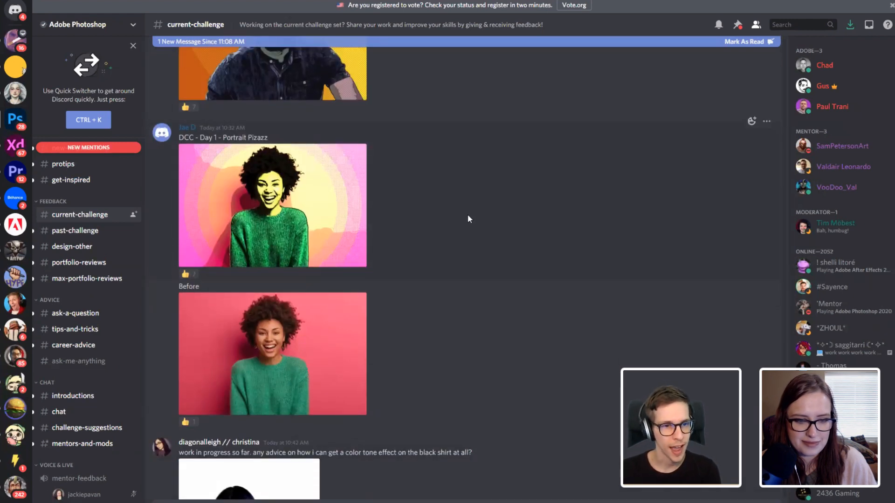
click(317, 345)
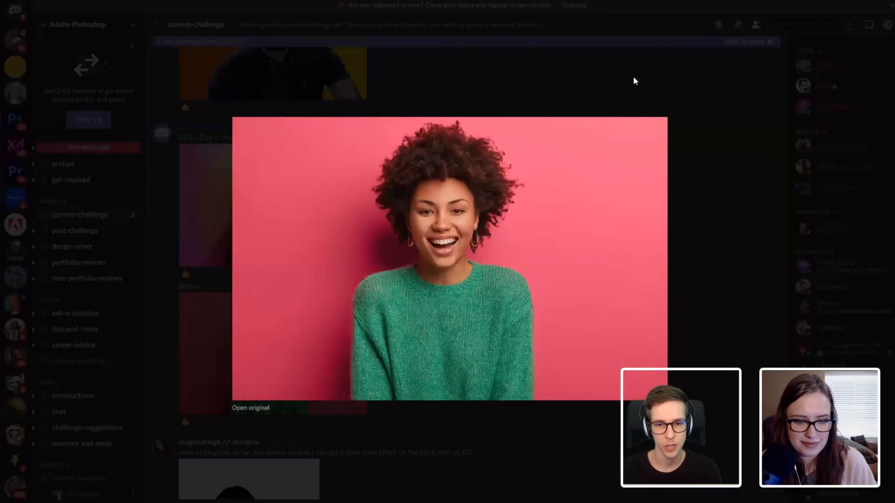
click(633, 81)
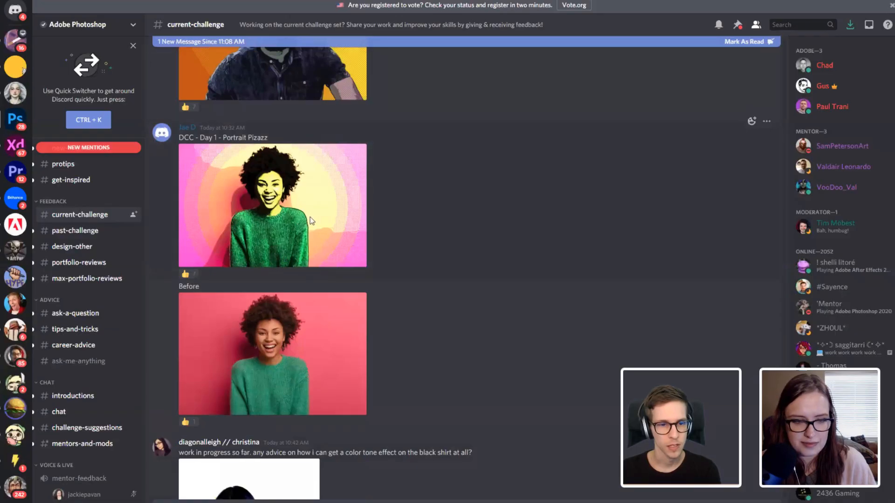
click(309, 217)
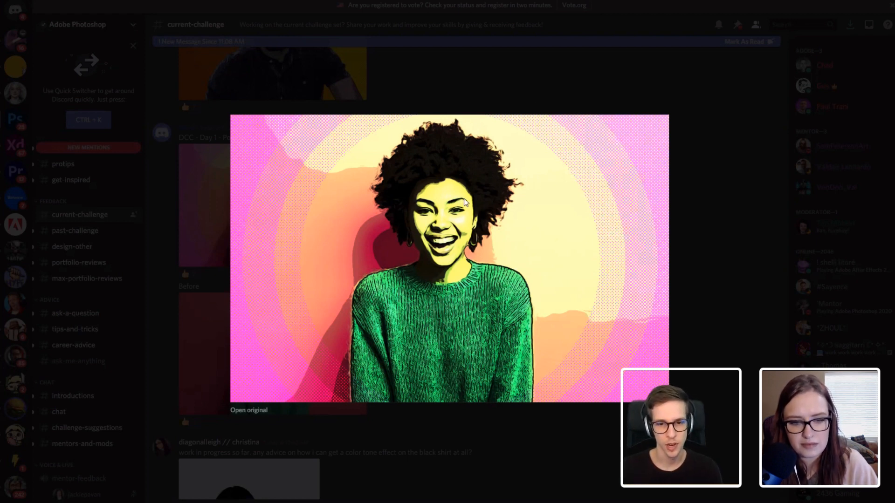
click(477, 68)
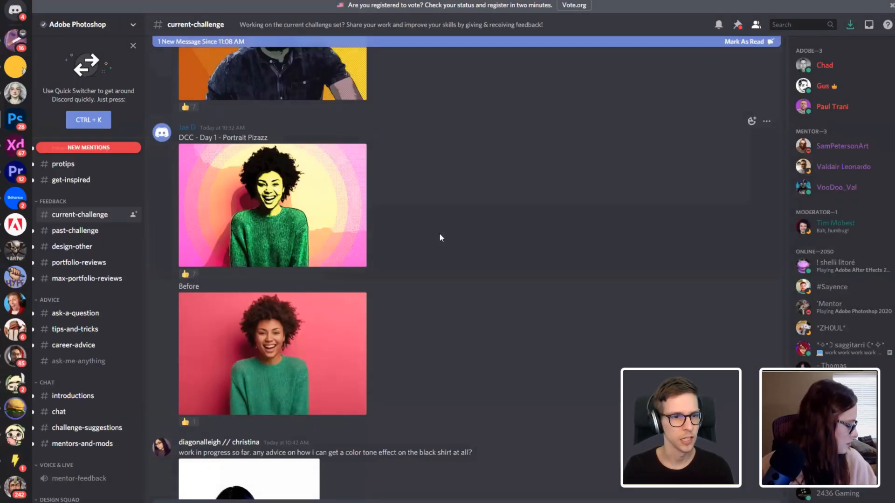
scroll(439, 238, up, 6)
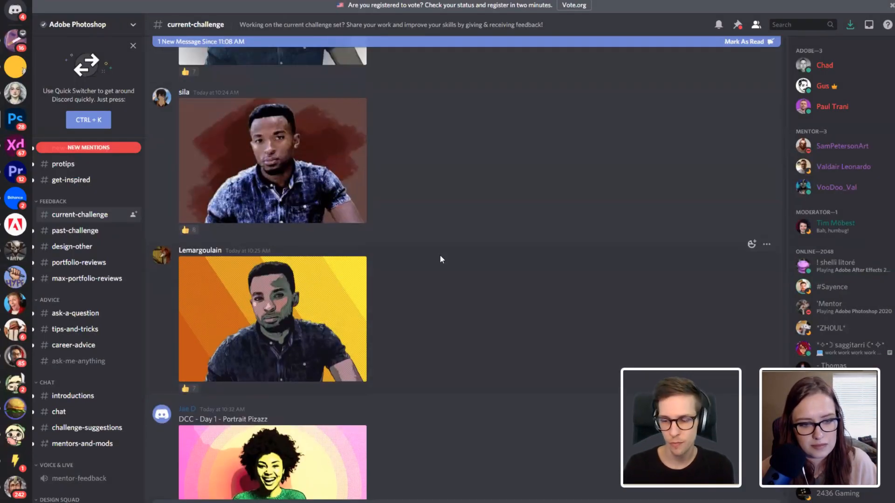
Step: Examine the man's portrait on the orange and yellow striped background at a larger size and close the preview
scroll(440, 253, down, 1)
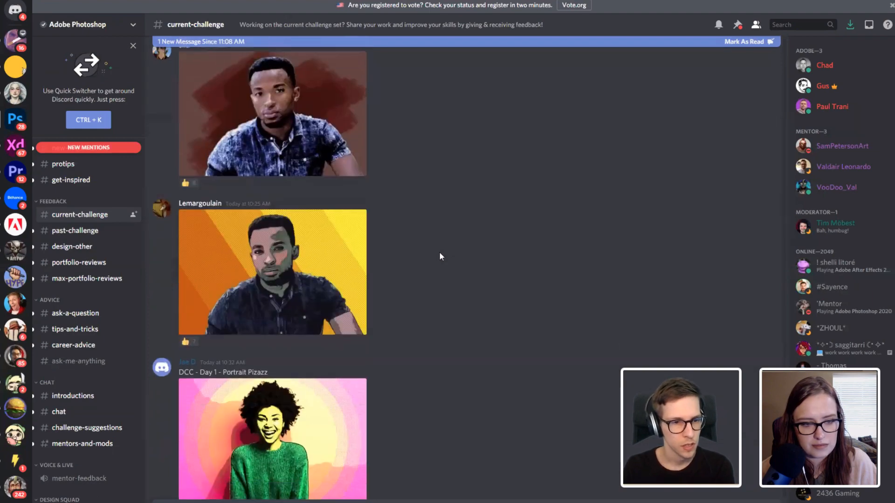
click(352, 273)
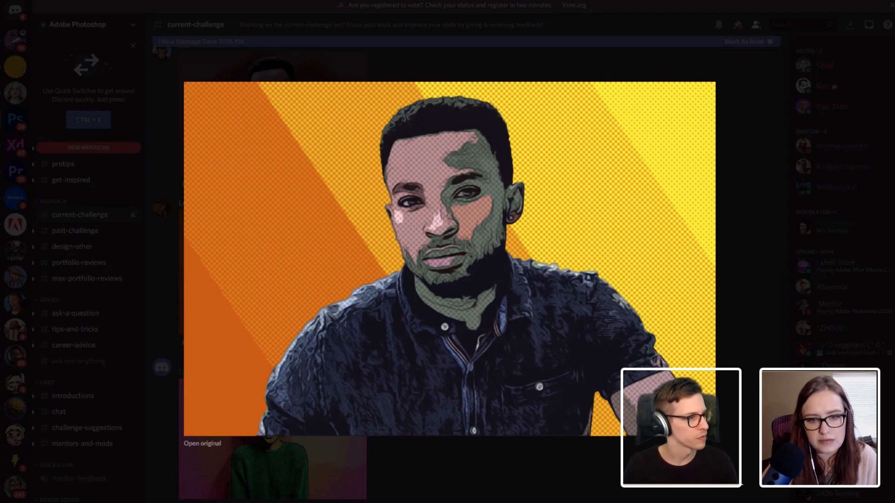
click(503, 58)
Step: Examine the earlier portraits of the man on the dark red brushed background and on the blue circle at a larger size
scroll(407, 246, up, 2)
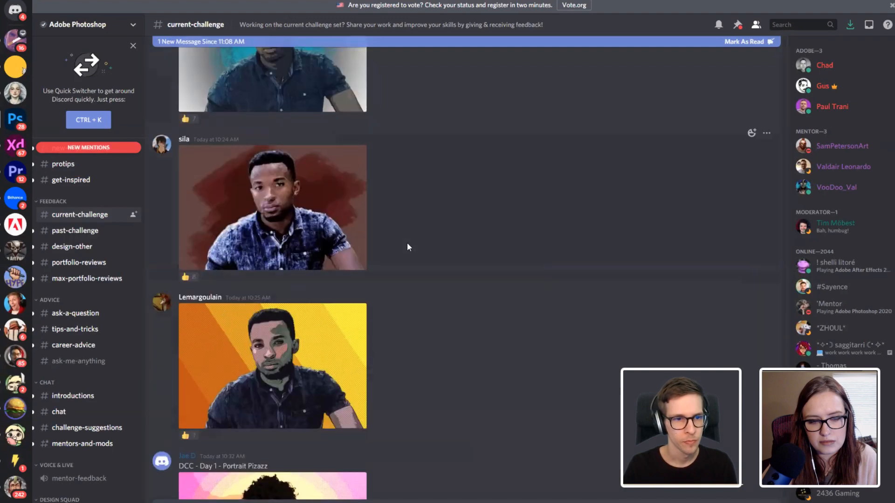
scroll(343, 307, up, 2)
click(351, 306)
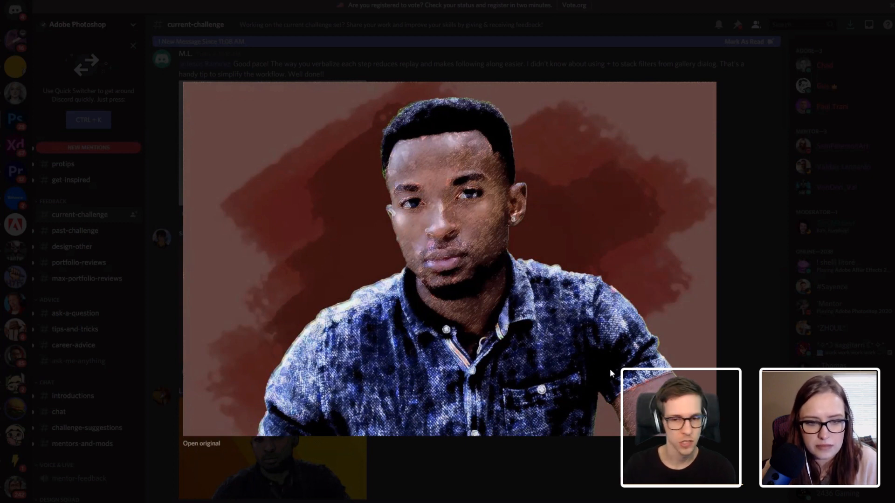
click(585, 65)
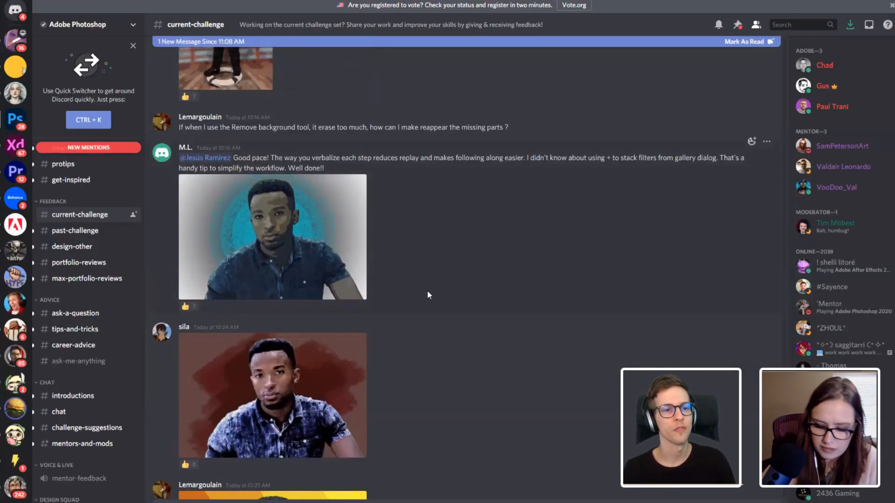
click(338, 260)
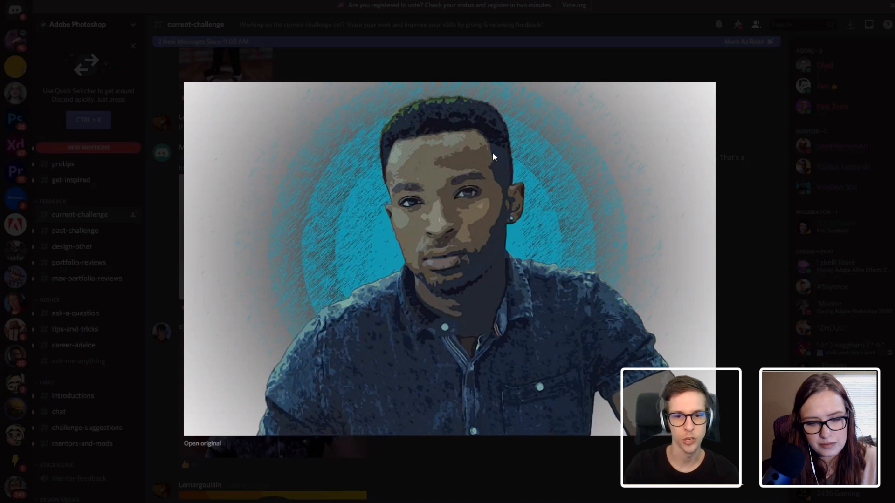
click(577, 73)
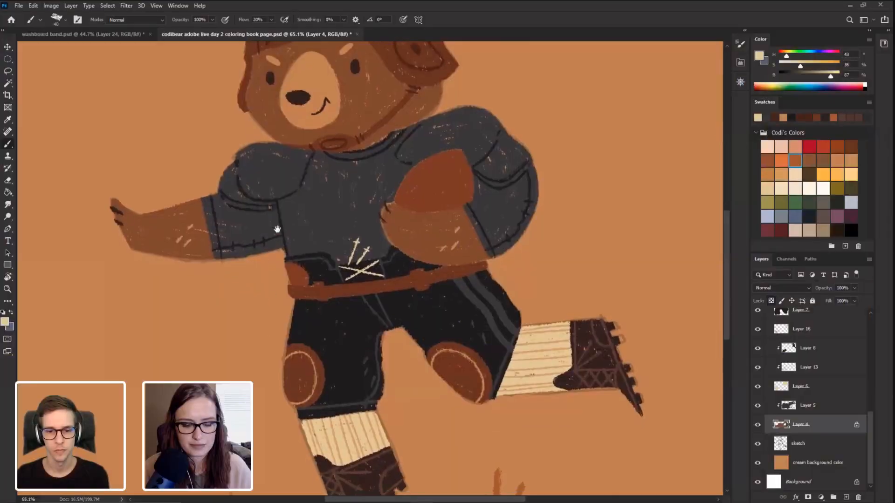
Step: Switch to the bear illustration in Photoshop and lower the opacity of Layer 1, holding the helmet, football and belt, to 59%
scroll(277, 217, down, 3)
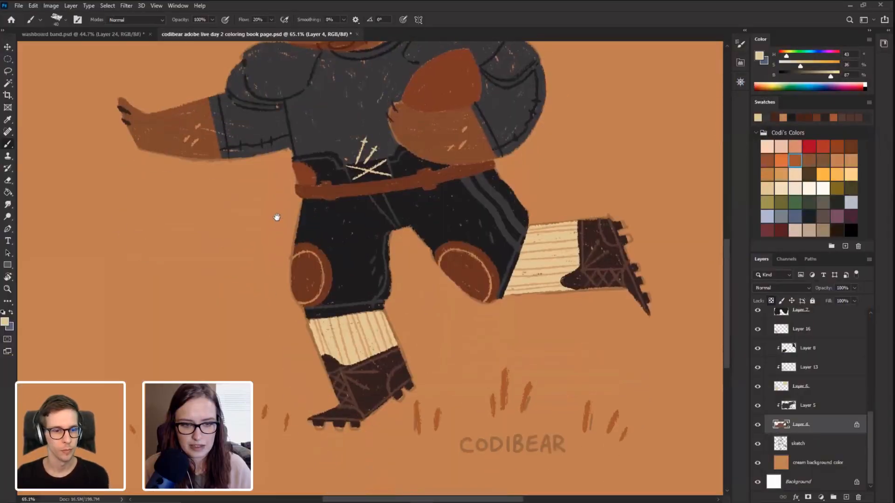
scroll(243, 228, up, 6)
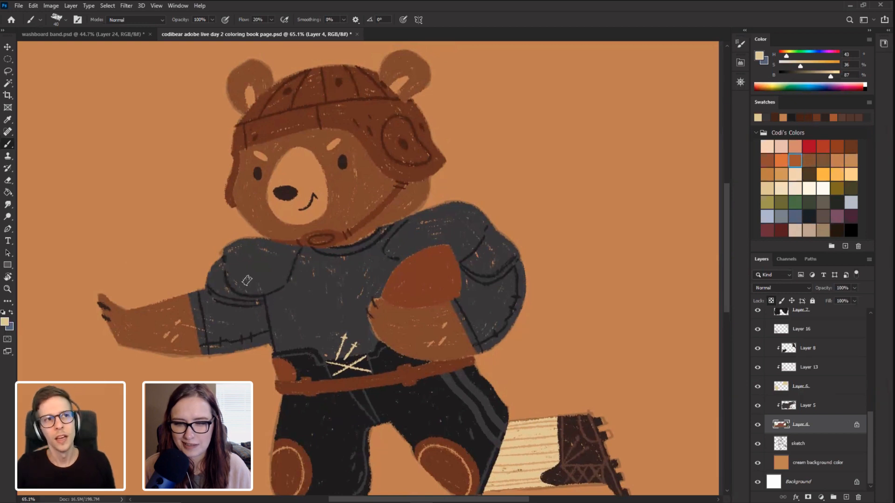
drag(251, 326, 269, 257)
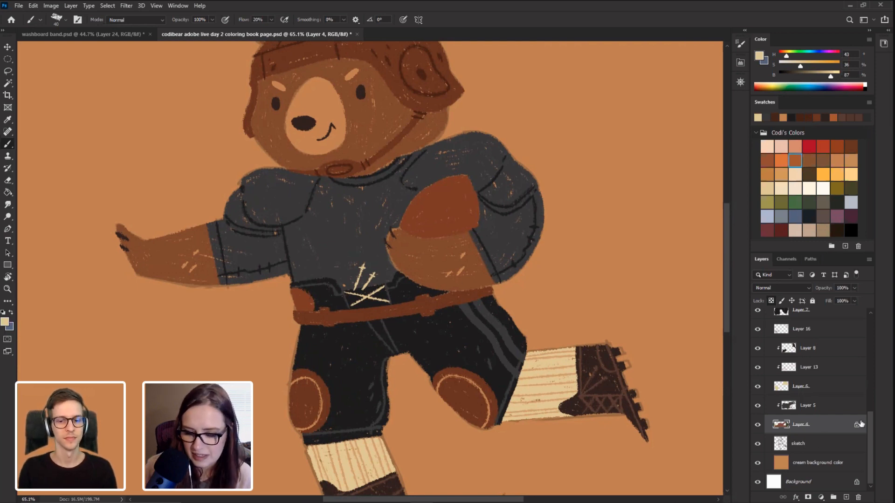
drag(870, 425, 871, 357)
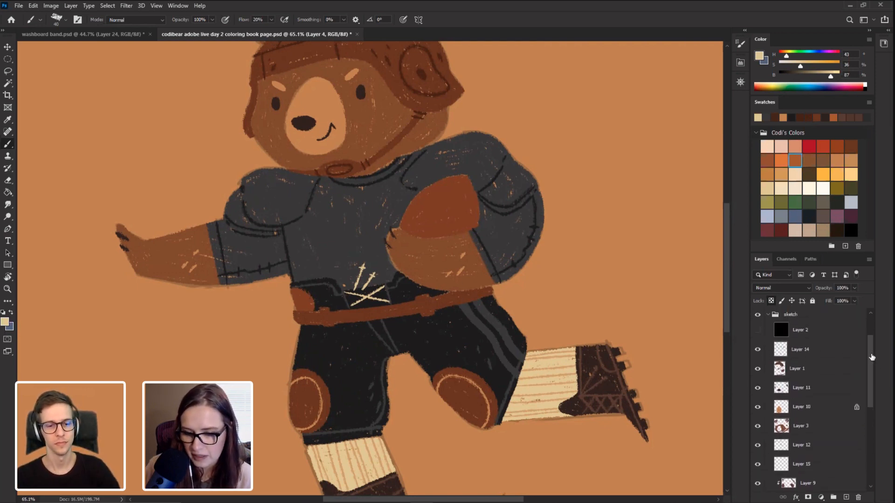
click(756, 373)
click(756, 372)
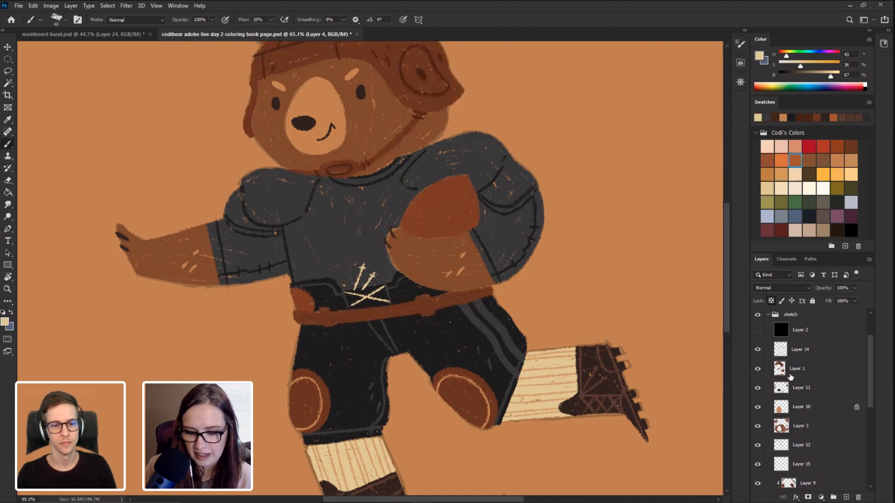
click(788, 375)
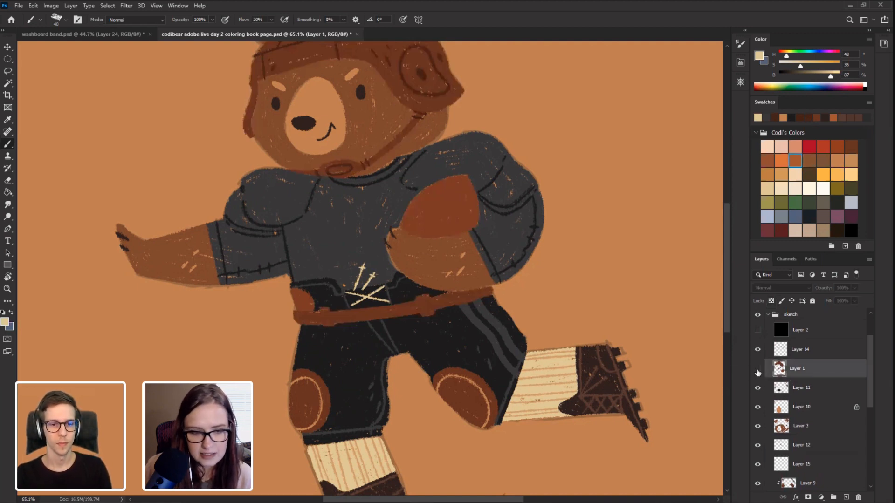
click(757, 373)
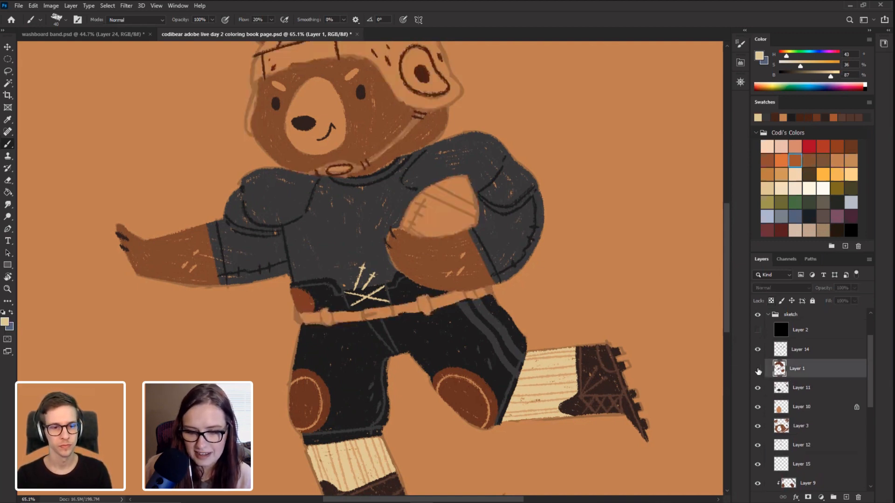
click(757, 373)
drag(856, 289, 837, 296)
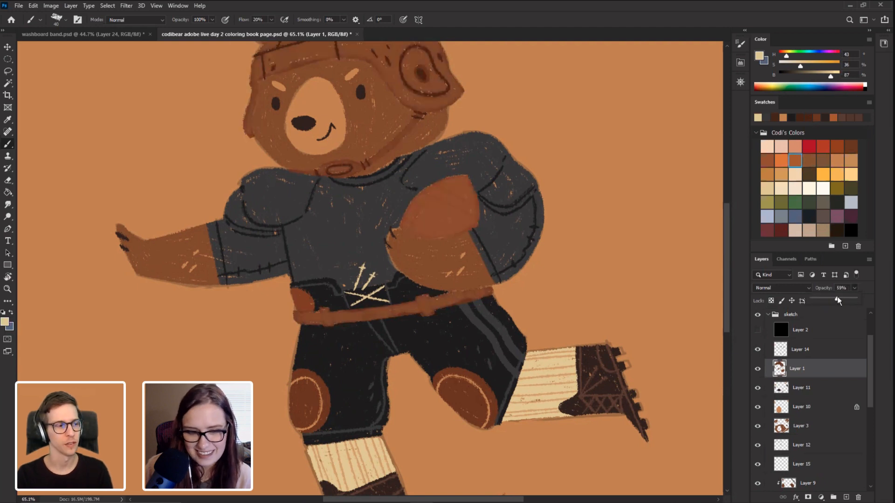
click(808, 375)
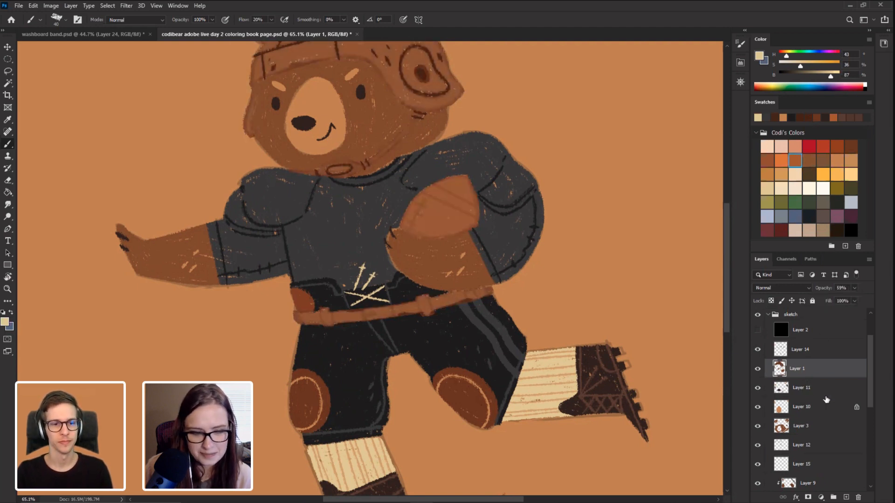
Step: Clip Layer 14 to Layer 1 and paint a cream stripe across the outer end of the football with the brush
click(816, 353)
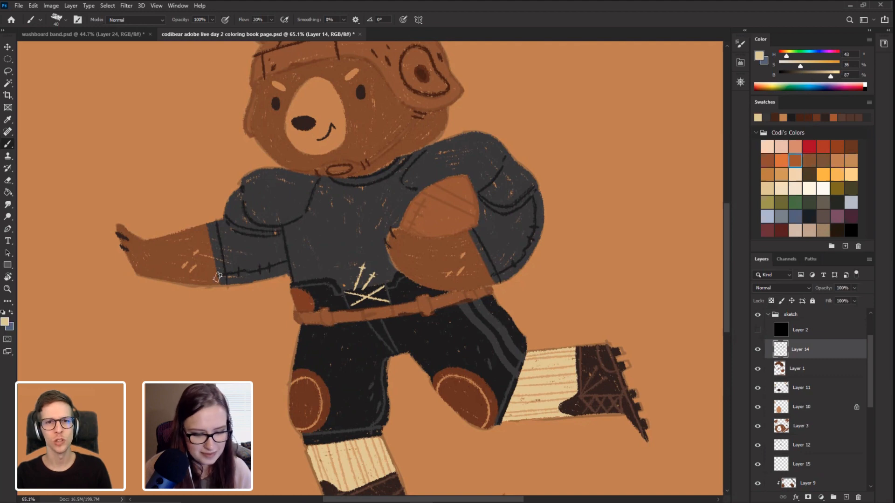
key(r)
mouse_move(214, 254)
mouse_down()
mouse_move(242, 161)
mouse_move(271, 142)
mouse_up()
key(alt)
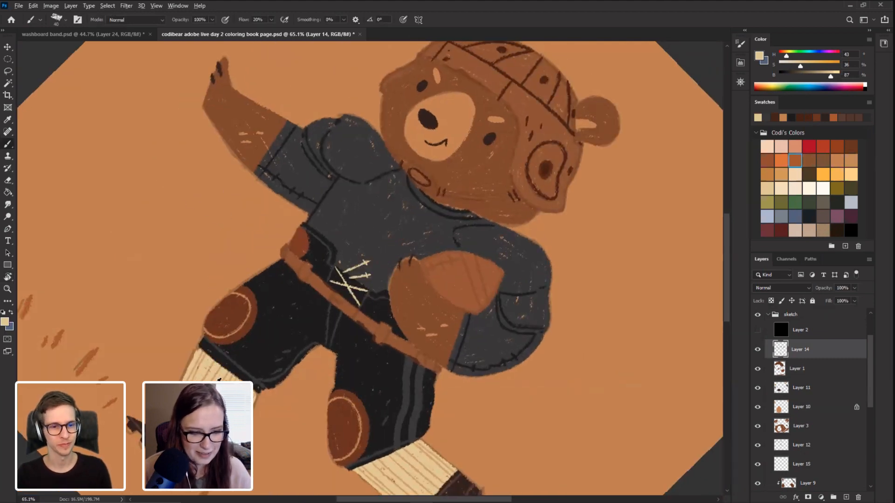
key(r)
mouse_move(113, 281)
mouse_down()
mouse_move(228, 295)
mouse_move(200, 240)
mouse_up()
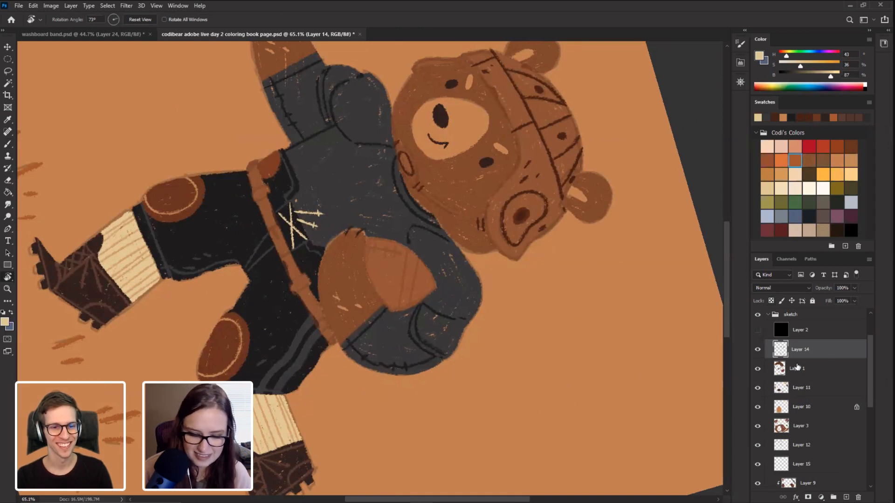
key(ctrl)
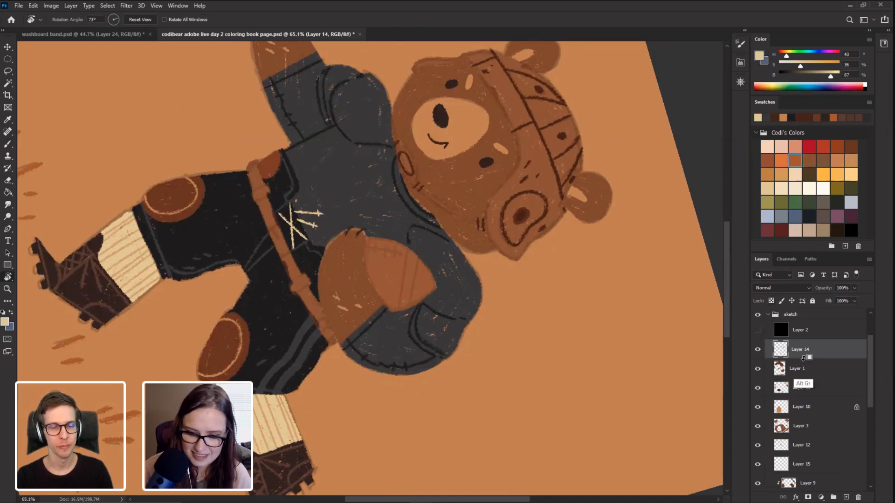
key(ctrl+alt+g)
key(b)
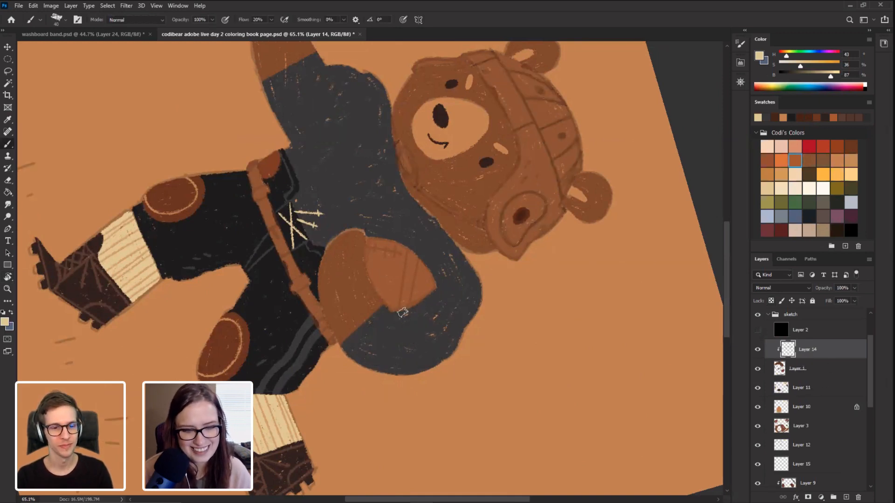
drag(409, 251, 402, 314)
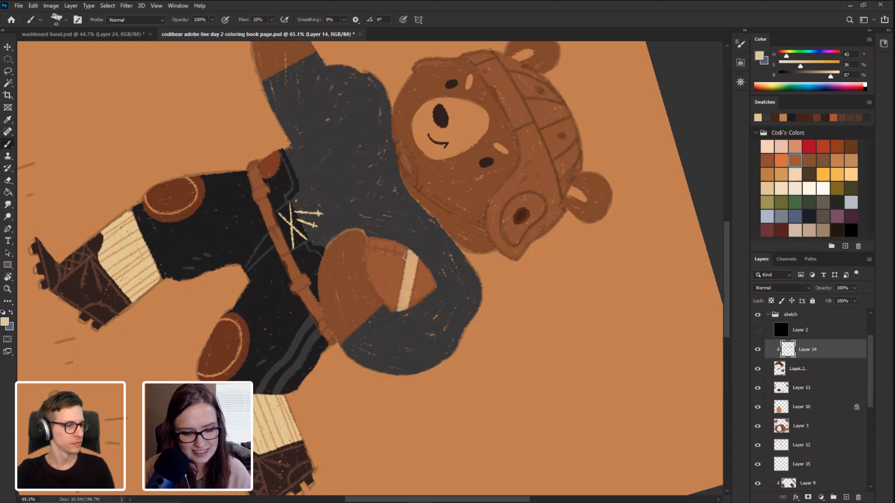
Step: Paint cream laces on the football beside the stripe, a seam line crossed by short stitches, redoing unsatisfactory strokes
key(r)
mouse_move(179, 269)
mouse_down()
mouse_move(180, 284)
mouse_move(332, 401)
mouse_up()
key(b)
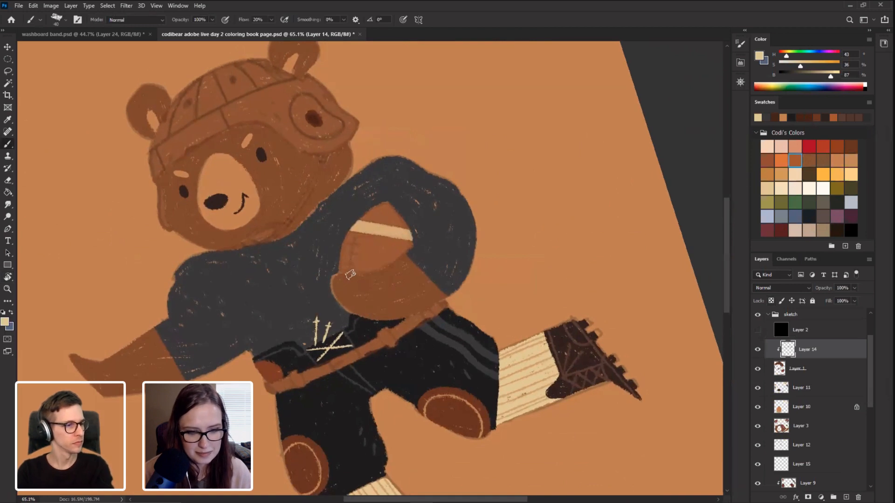
drag(350, 274, 352, 243)
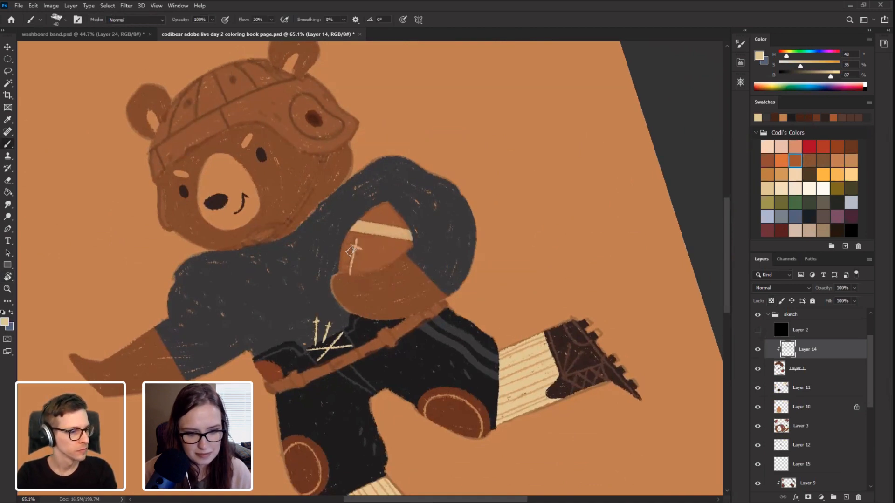
key(ctrl+z)
mouse_move(349, 274)
mouse_down()
mouse_move(356, 249)
mouse_move(339, 293)
mouse_move(356, 269)
mouse_up()
key(ctrl+z)
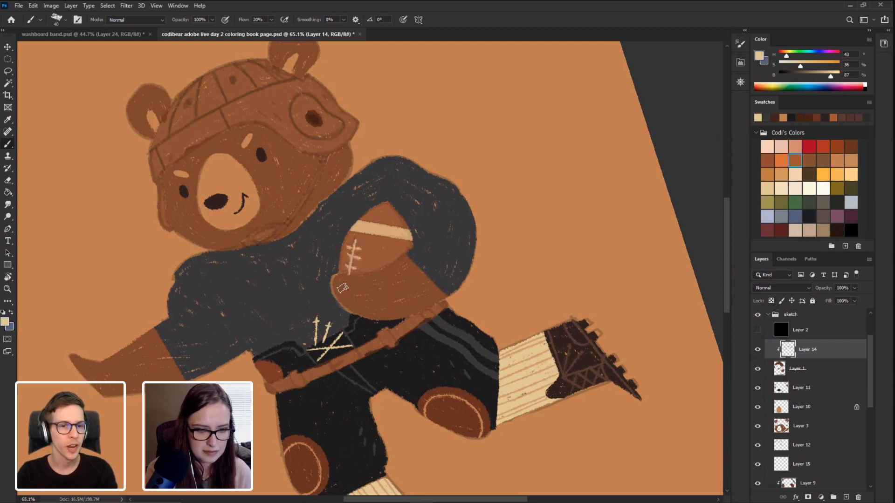
Step: Return the canvas to its upright orientation and set the opacity of Layer 1 back to 100%
key(Escape)
drag(156, 250, 229, 270)
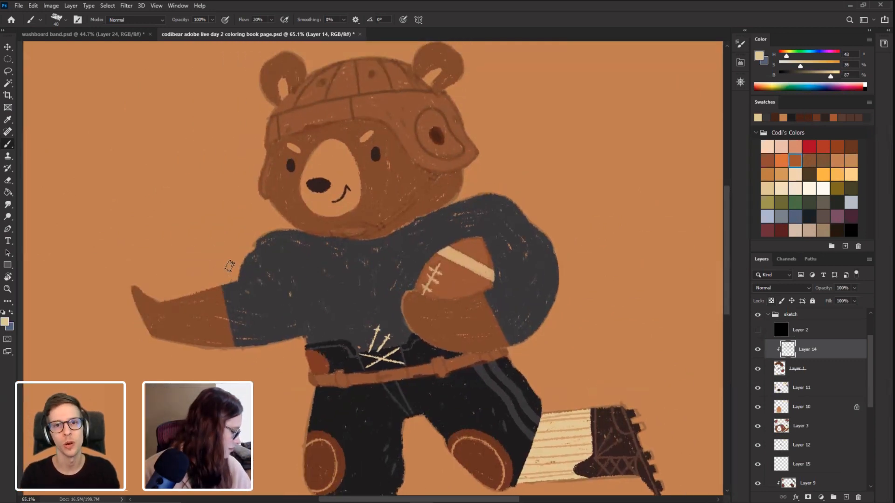
drag(207, 289, 198, 282)
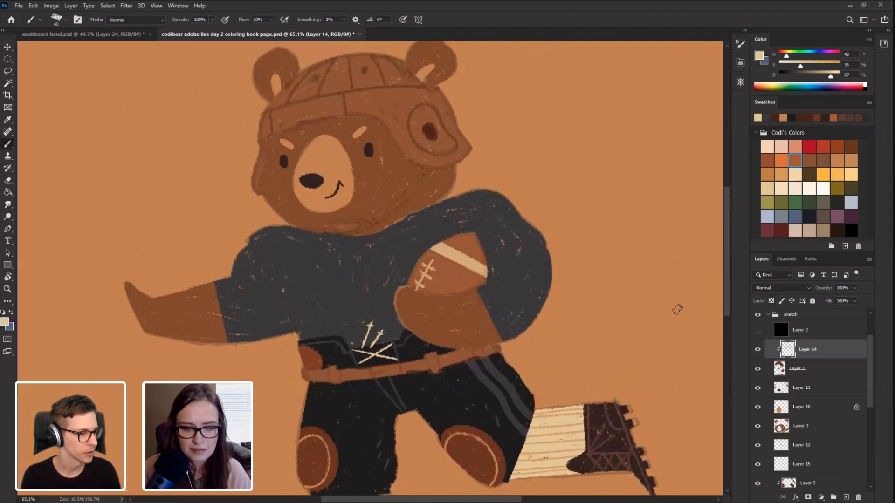
click(830, 368)
click(854, 301)
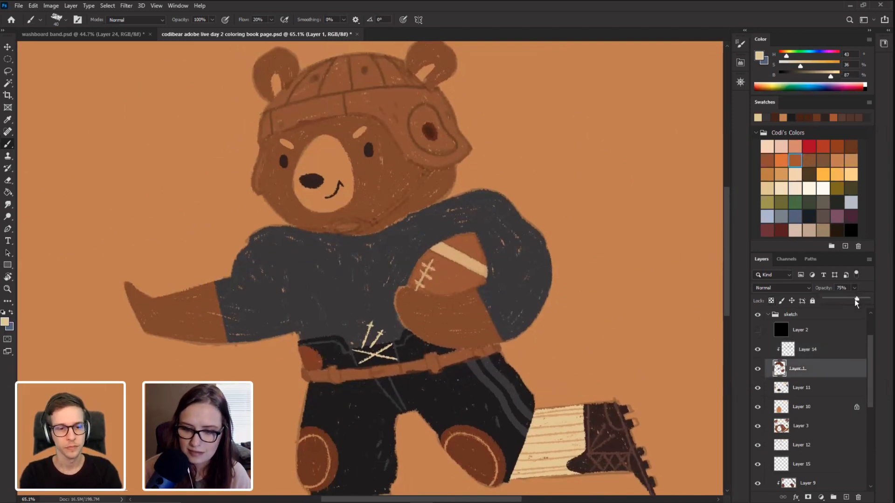
drag(856, 298, 869, 303)
click(546, 30)
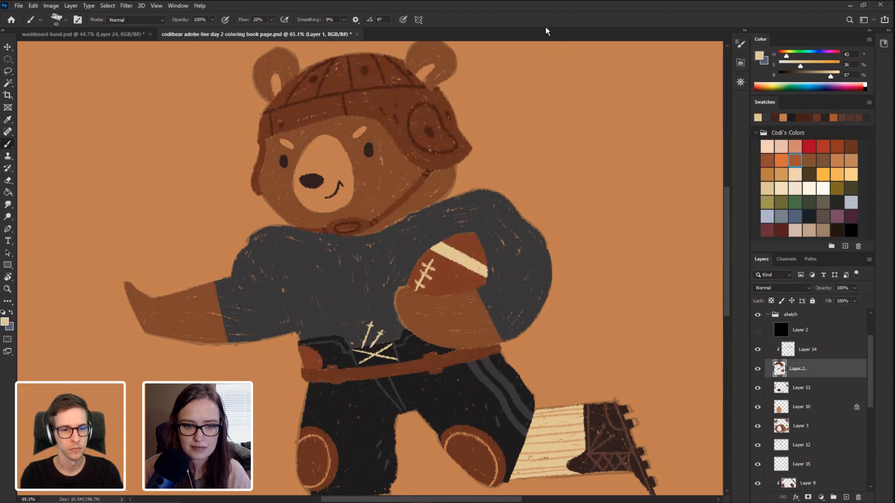
Step: Identify the football detail layer by toggling its visibility and release Layer 14 from its clipping to Layer 1
drag(198, 316, 193, 219)
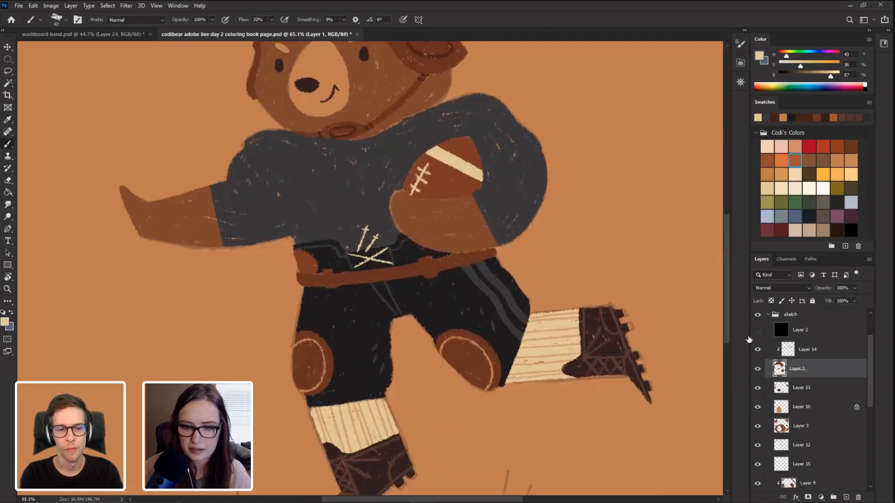
scroll(870, 399, down, 5)
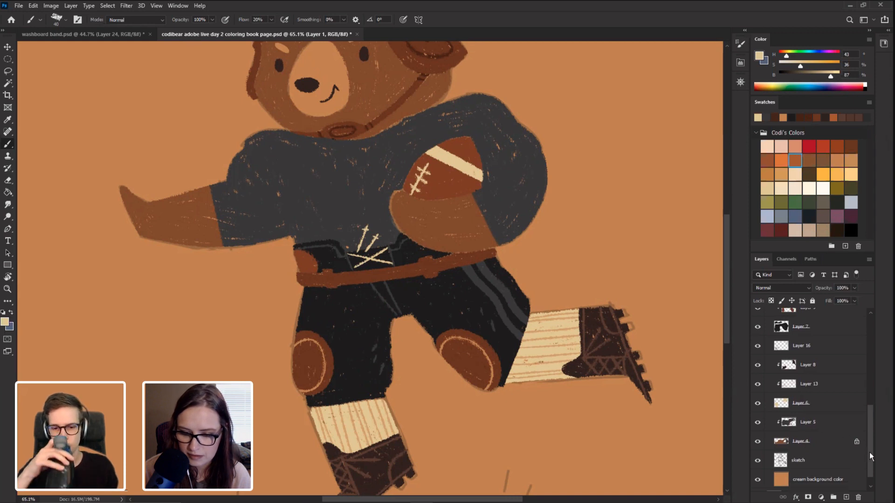
scroll(867, 421, up, 5)
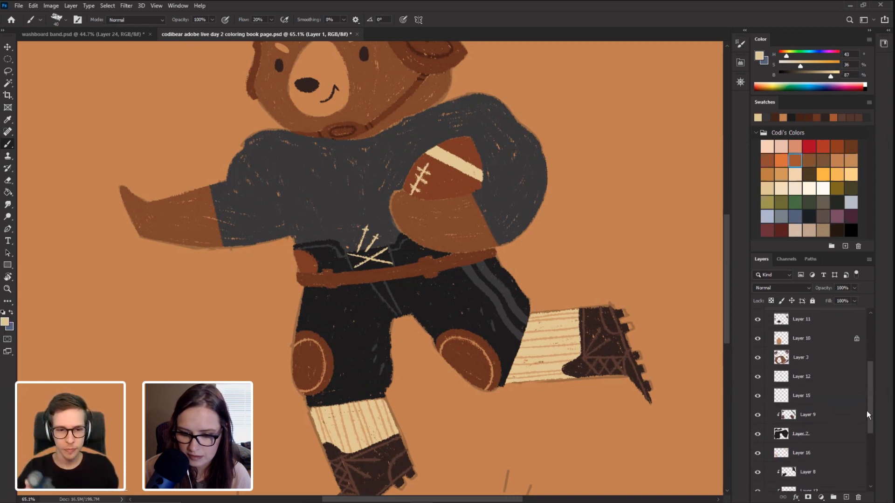
scroll(868, 421, up, 4)
click(757, 342)
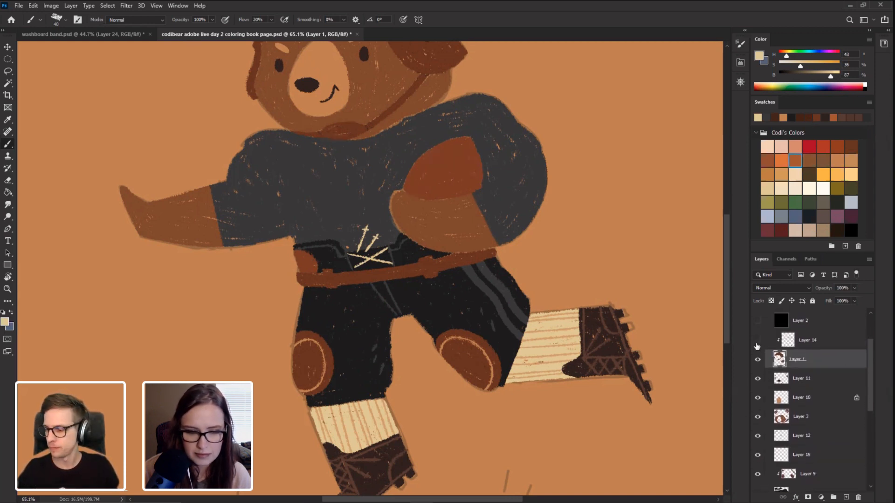
click(757, 340)
mouse_move(809, 353)
mouse_down()
mouse_move(800, 369)
mouse_move(809, 347)
mouse_up()
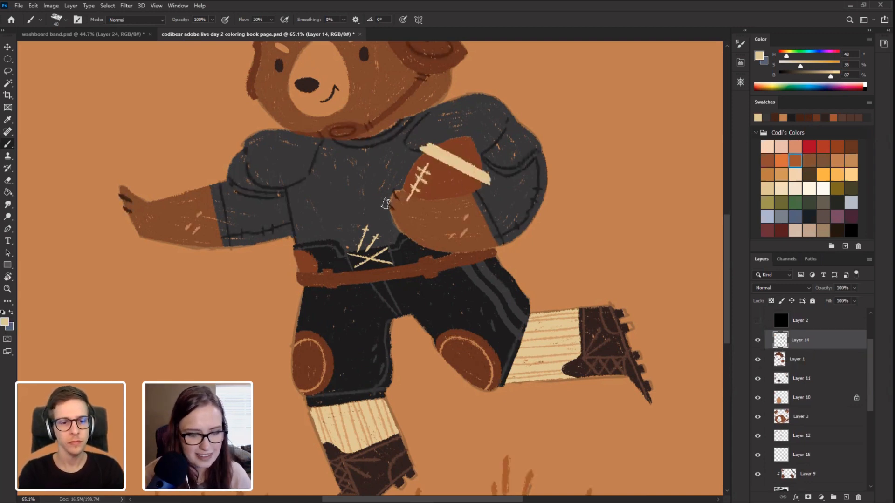
Step: Erase the parts of the cream stripe that stick out past the football's edges and save the document
key(e)
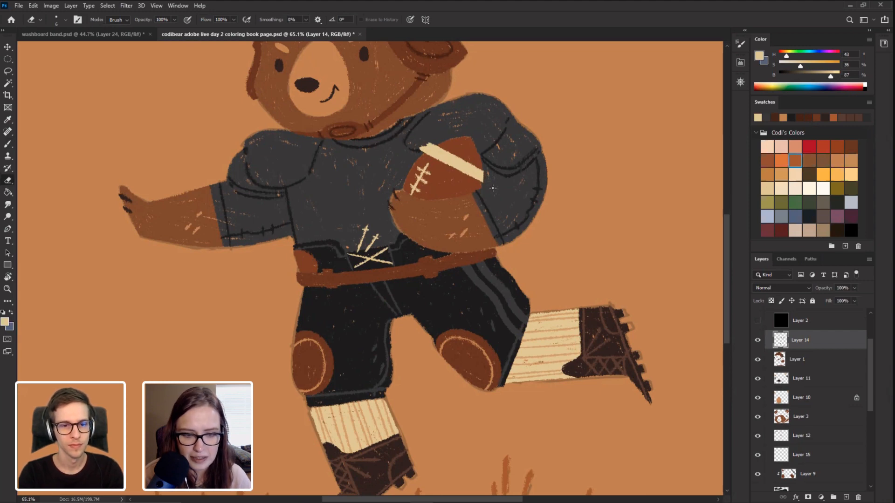
key(r)
drag(214, 148, 302, 213)
key(e)
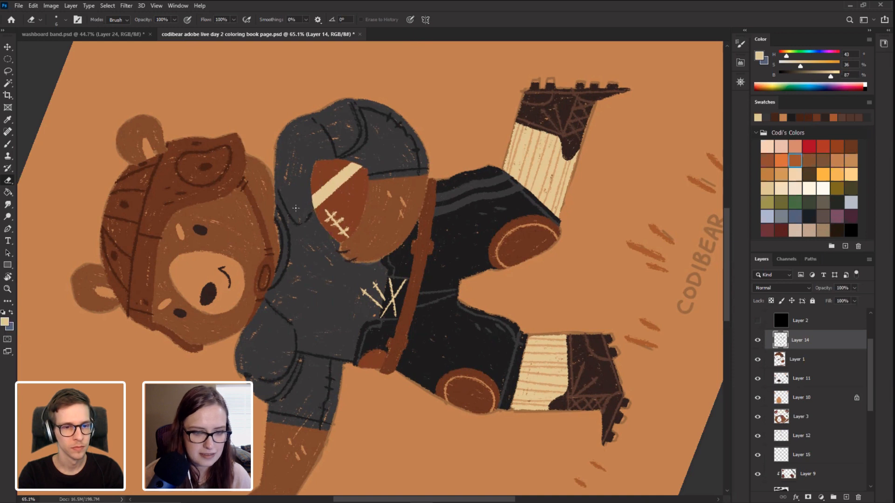
key(Escape)
key(space)
drag(165, 289, 191, 252)
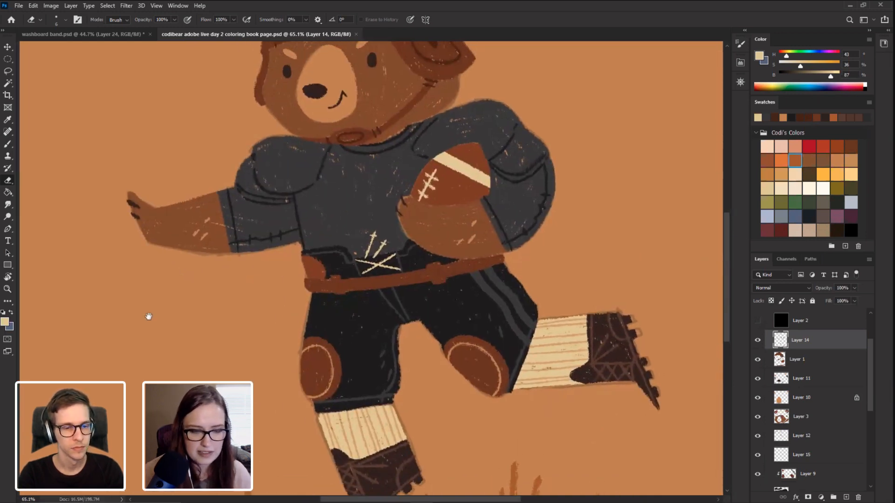
Step: Add a new layer above Layer 14 and check it by toggling its visibility off and on
key(space)
mouse_move(159, 336)
mouse_down()
mouse_move(154, 251)
mouse_move(153, 331)
mouse_move(154, 324)
mouse_up()
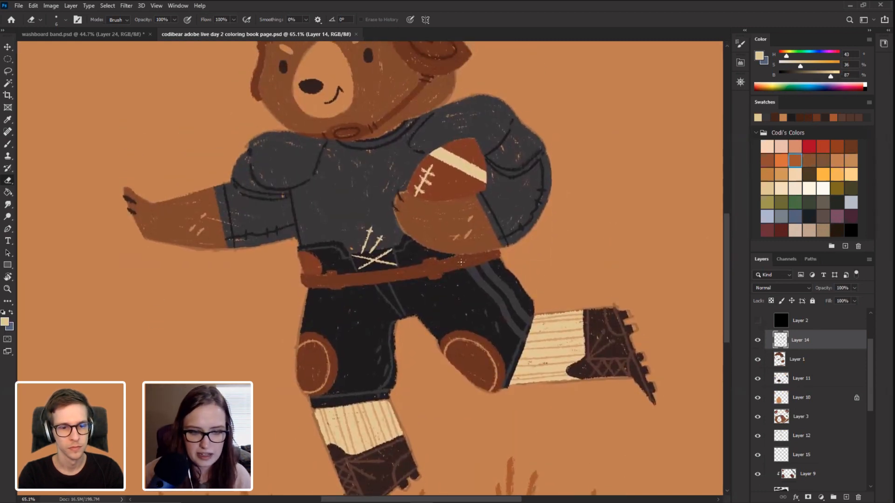
key(space)
drag(390, 300, 385, 326)
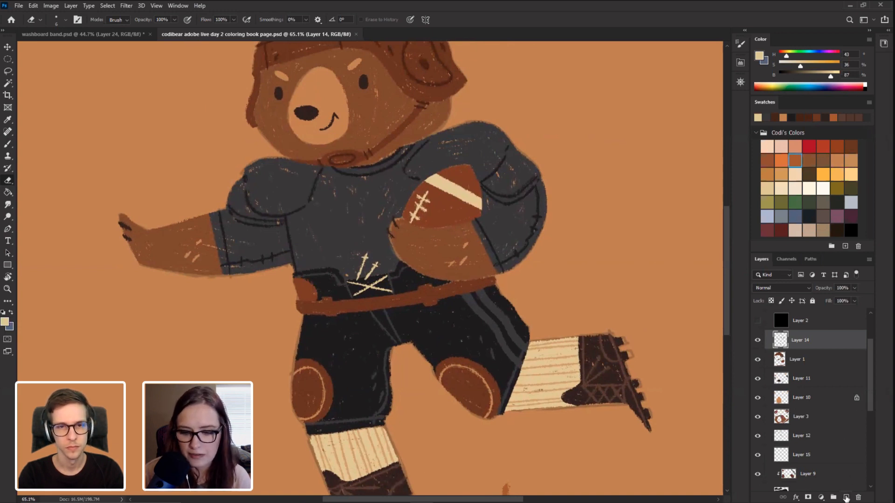
click(846, 498)
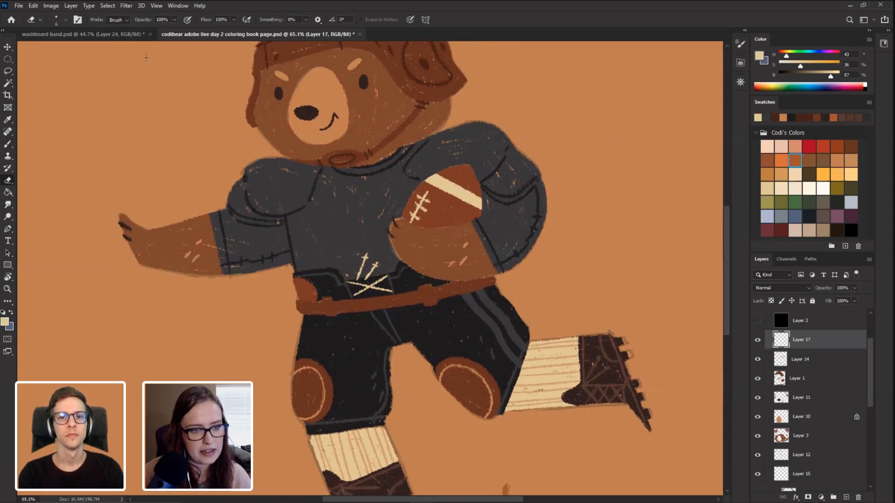
key(b)
mouse_move(169, 172)
mouse_down()
mouse_move(160, 180)
mouse_move(161, 256)
mouse_up()
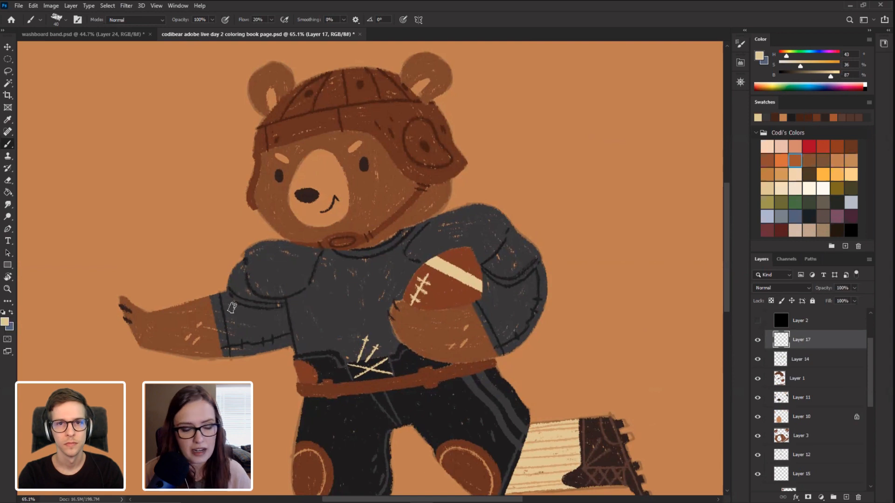
drag(223, 312, 214, 256)
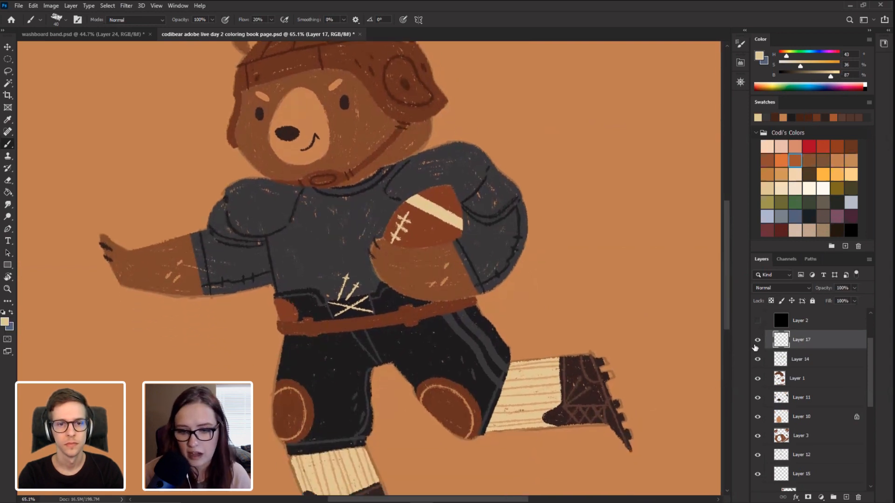
click(757, 339)
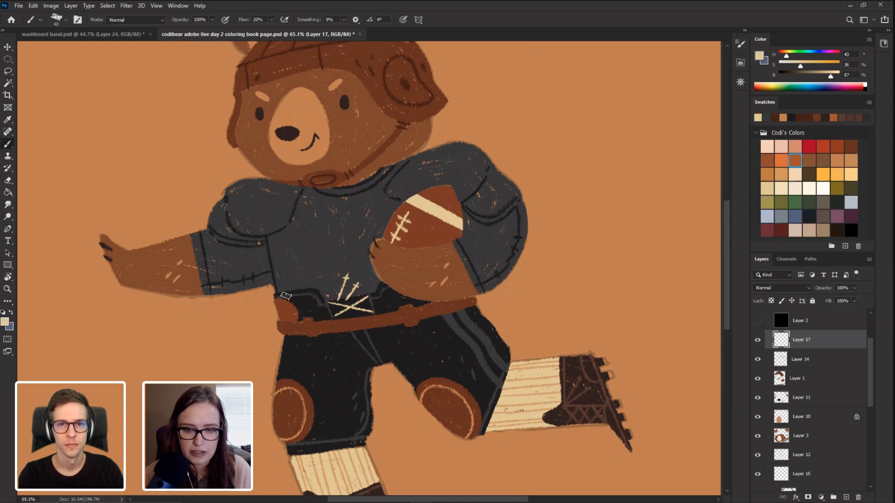
click(757, 343)
click(757, 340)
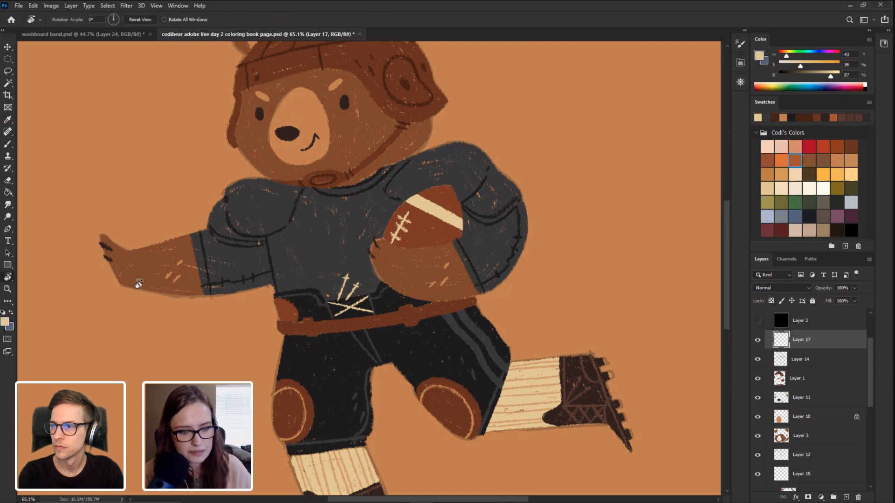
Step: Tilt the canvas and paint a cream number 42 on the jersey's chest, the 2 running up to the paw, undoing unsatisfactory strokes
mouse_move(128, 295)
mouse_down()
mouse_move(140, 251)
mouse_move(145, 264)
mouse_move(119, 250)
mouse_move(298, 240)
mouse_move(356, 278)
mouse_move(308, 238)
mouse_up()
key(r)
key(ctrl+z)
key(ctrl+z)
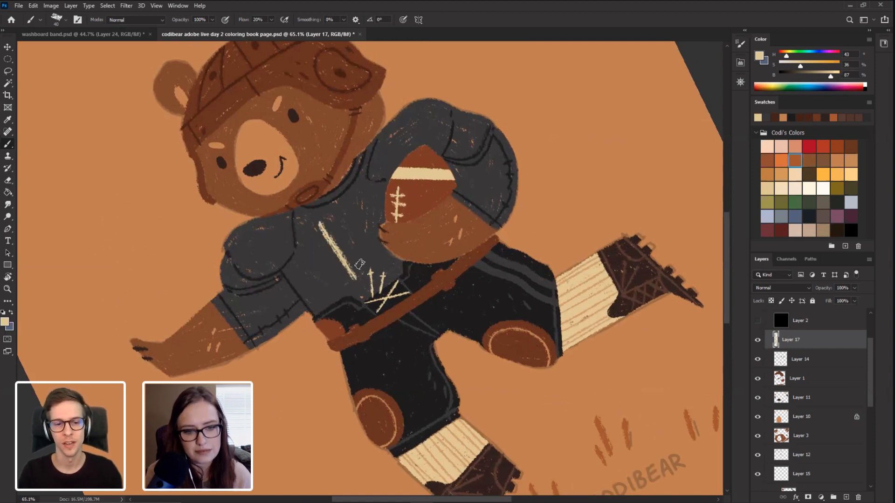
mouse_move(357, 279)
mouse_down()
mouse_move(329, 237)
mouse_move(344, 264)
mouse_up()
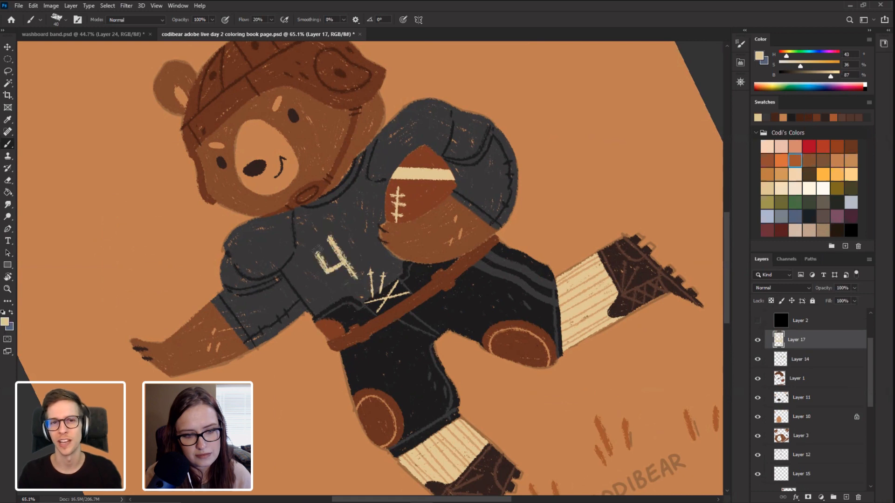
mouse_move(353, 230)
mouse_down()
mouse_move(370, 215)
mouse_move(368, 258)
mouse_move(385, 248)
mouse_up()
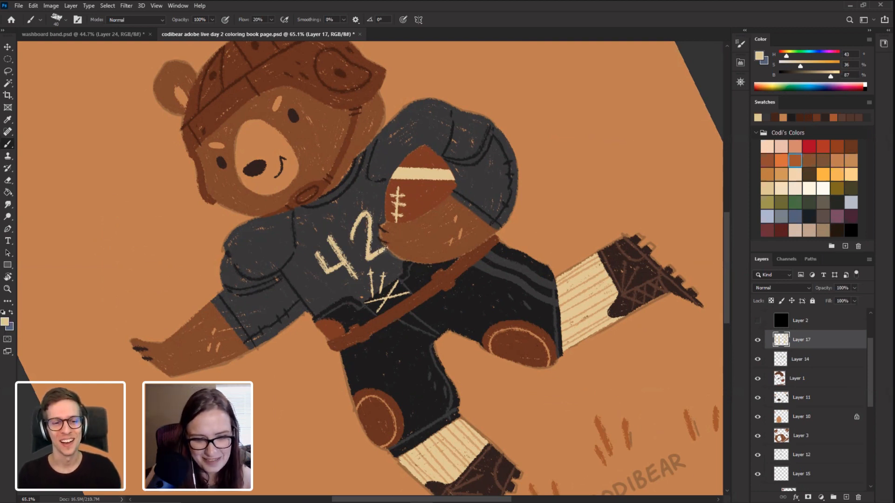
Step: Enlarge the brush and paint over the strokes of the jersey's 42 to make both digits thicker
key(r)
drag(158, 284, 235, 104)
key(e)
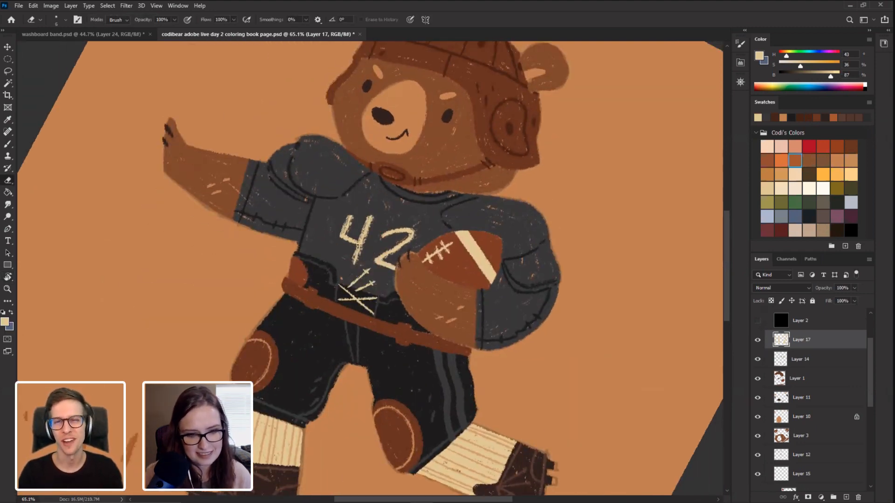
key(r)
mouse_move(160, 202)
mouse_down()
mouse_move(217, 378)
mouse_move(308, 284)
mouse_up()
key(b)
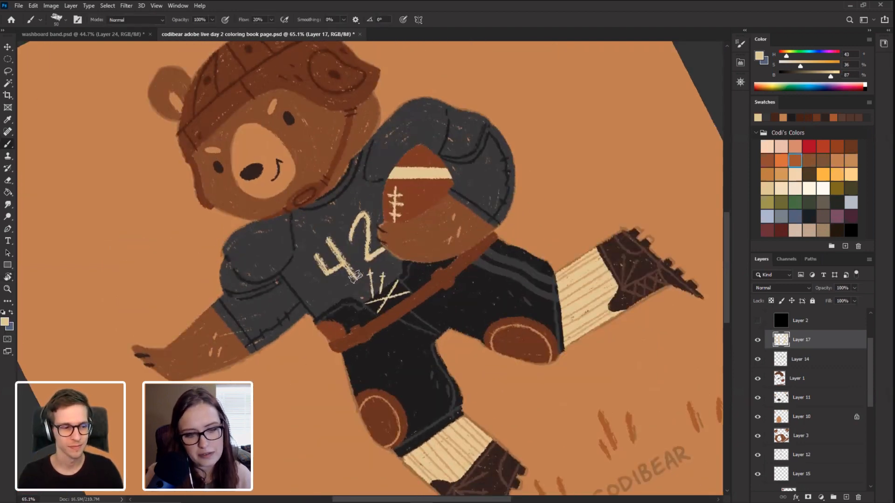
key(bracketright)
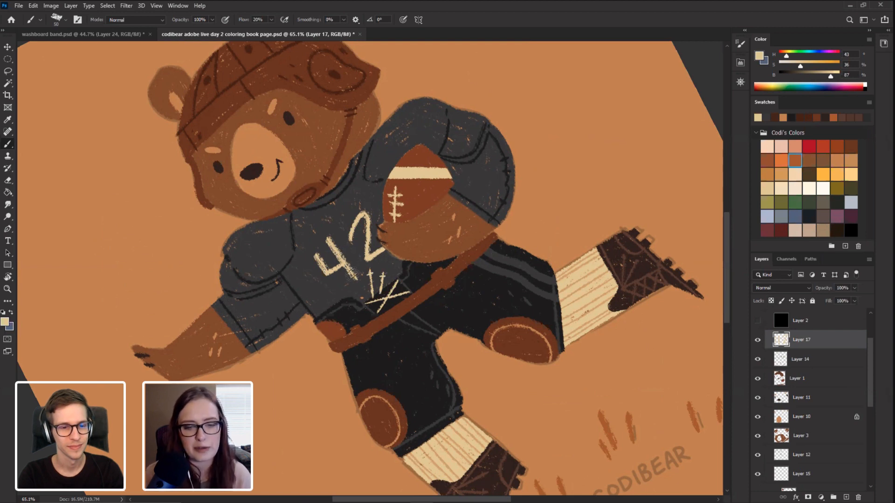
drag(354, 280, 324, 238)
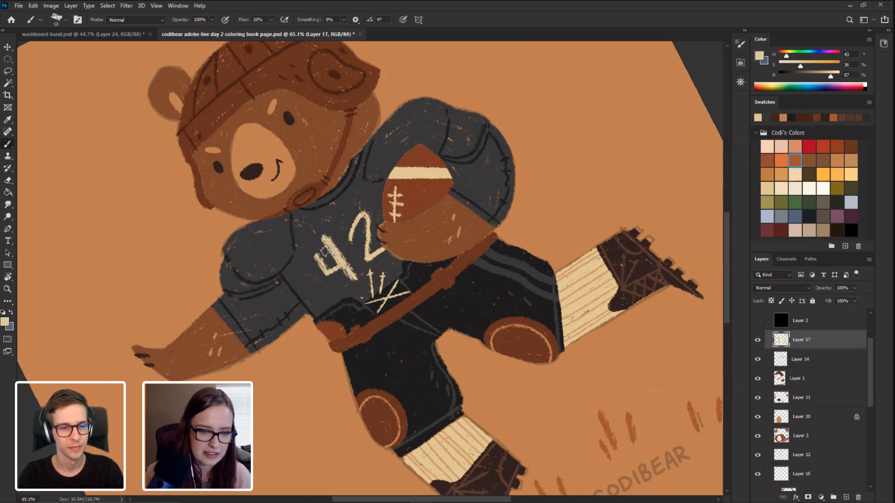
mouse_move(345, 262)
mouse_down()
mouse_move(327, 276)
mouse_move(316, 254)
mouse_up()
mouse_move(352, 226)
mouse_down()
mouse_move(353, 245)
mouse_move(355, 211)
mouse_move(365, 231)
mouse_move(358, 251)
mouse_move(358, 213)
mouse_move(369, 225)
mouse_move(366, 262)
mouse_move(383, 252)
mouse_move(376, 259)
mouse_up()
key(ctrl+z)
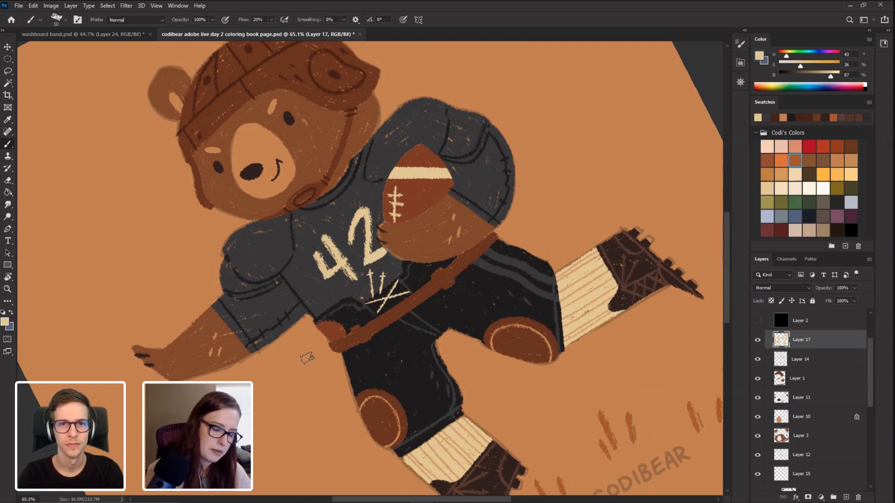
Step: Trim the edges of the jersey's 42 with the brush in Clear mode, restore Normal mode, and return the canvas upright
click(127, 18)
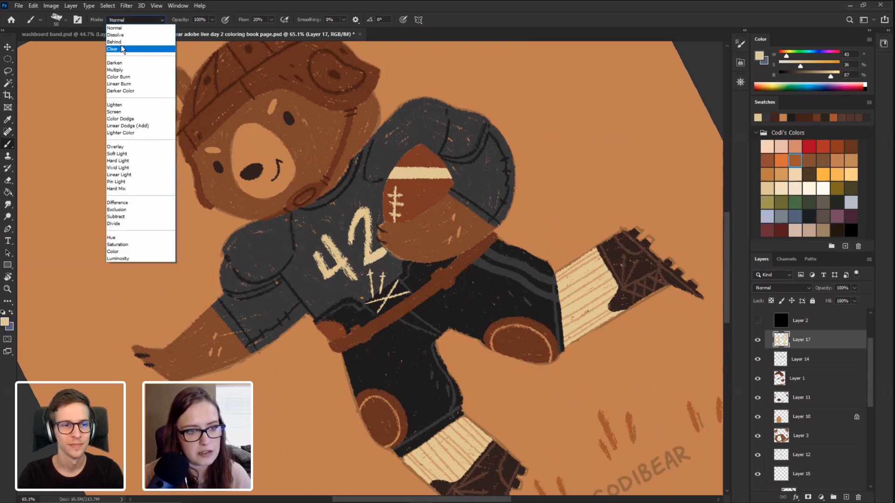
click(121, 45)
key(r)
drag(94, 229, 273, 329)
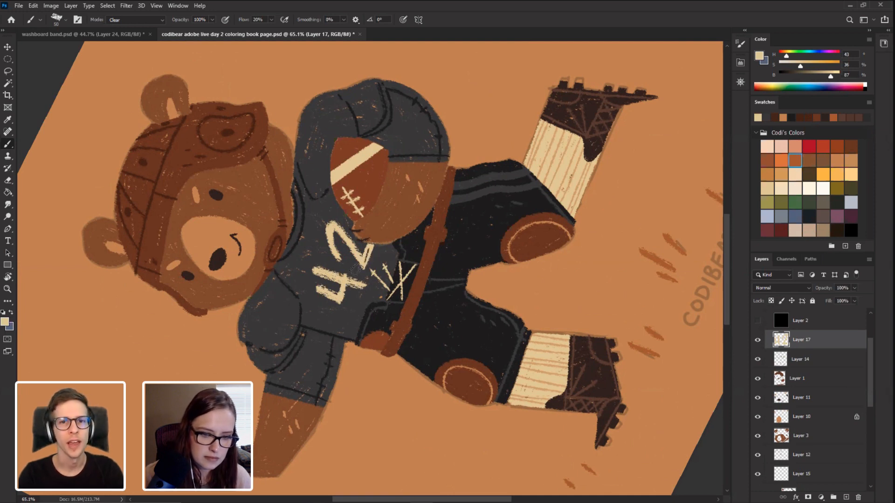
click(133, 19)
click(114, 25)
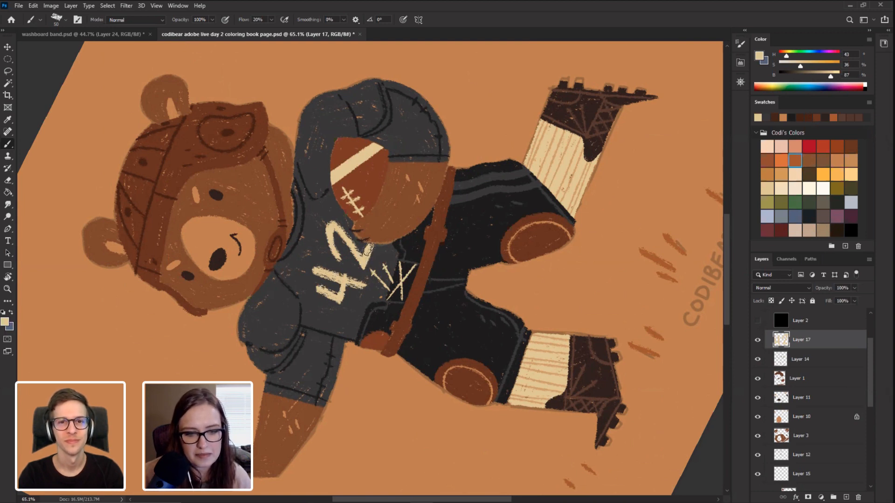
key(Escape)
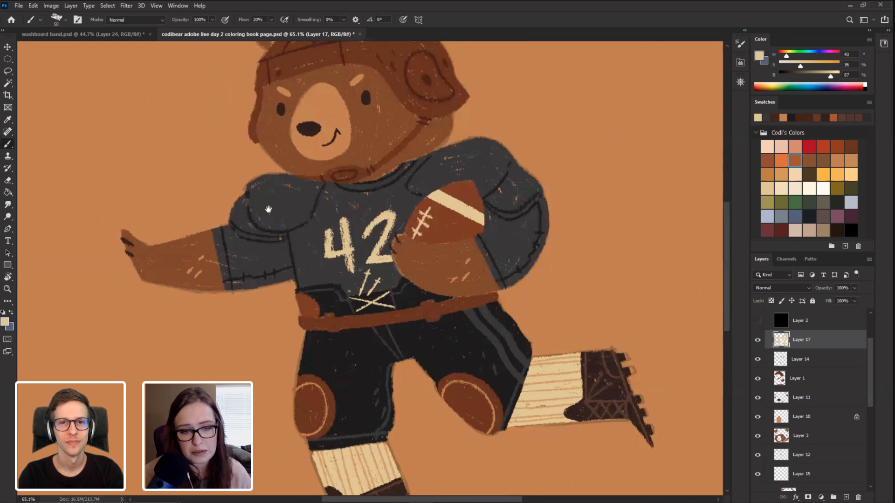
drag(210, 248, 203, 278)
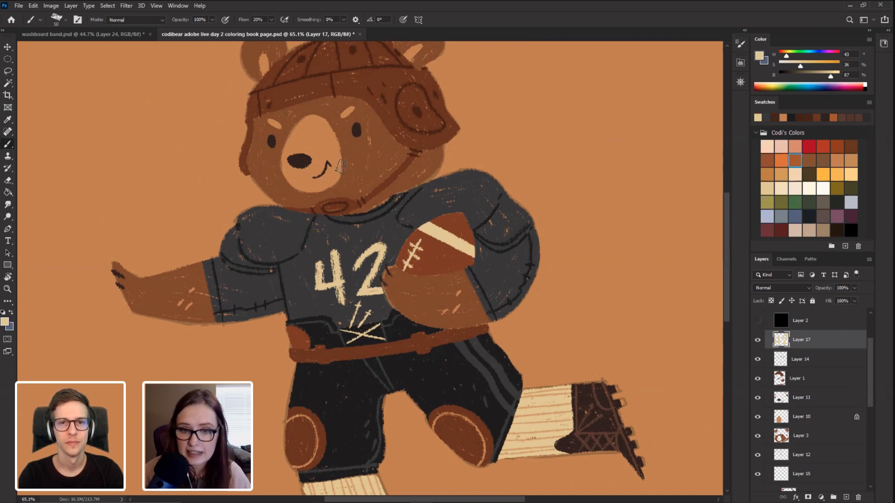
Step: Try 0% brush smoothing with a test curl and an arrow on the empty background beside the bear, and undo these strokes
click(343, 20)
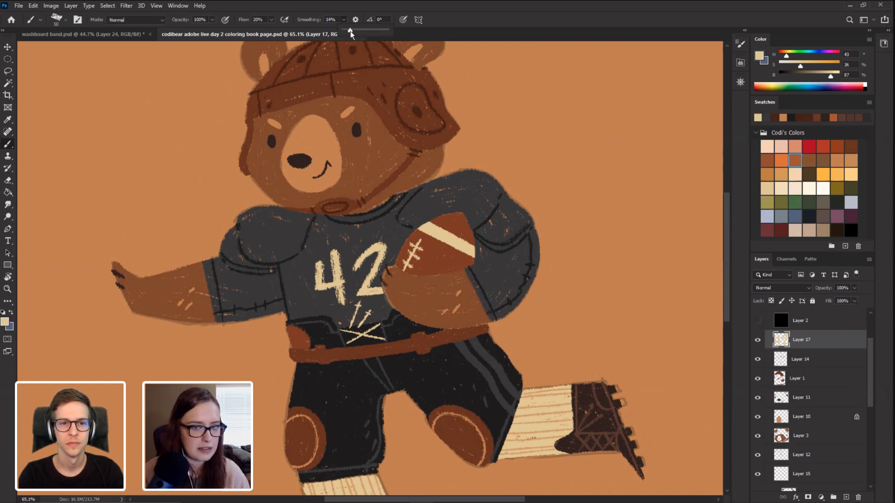
drag(350, 33, 342, 34)
drag(394, 225, 275, 318)
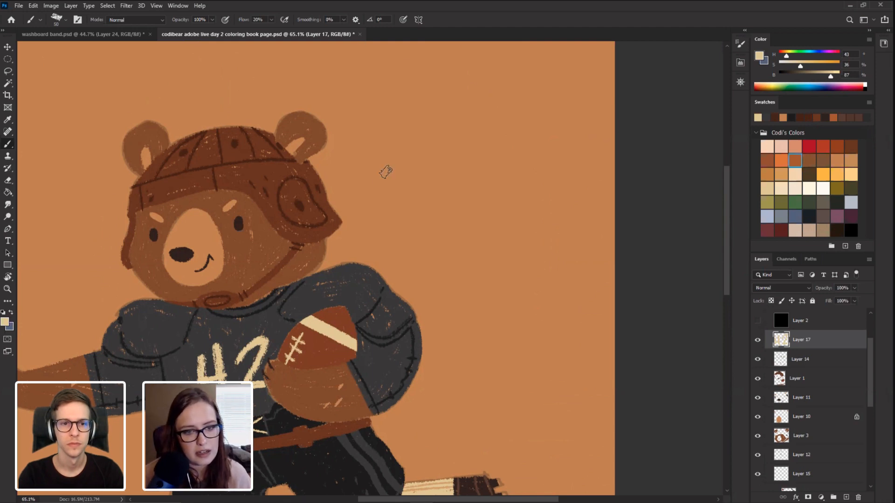
mouse_move(371, 182)
mouse_down()
mouse_move(445, 71)
mouse_move(495, 137)
mouse_move(463, 107)
mouse_move(488, 116)
mouse_up()
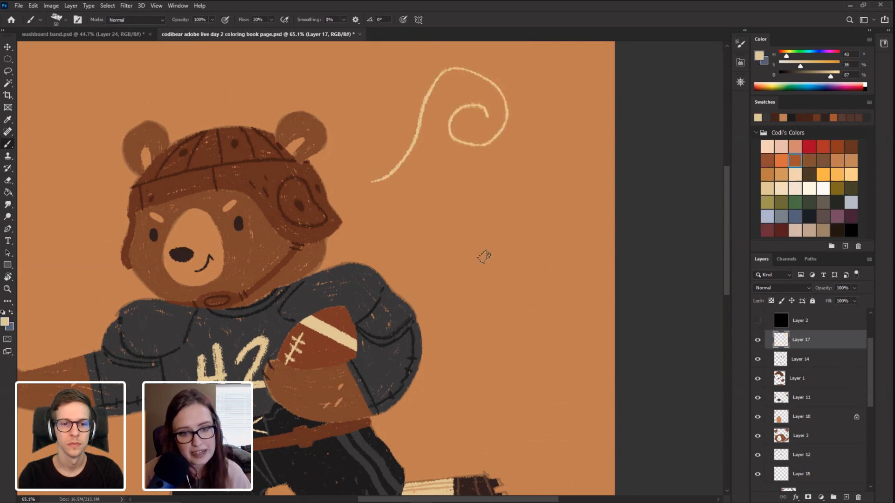
drag(489, 279, 476, 170)
drag(460, 200, 498, 191)
key(ctrl)
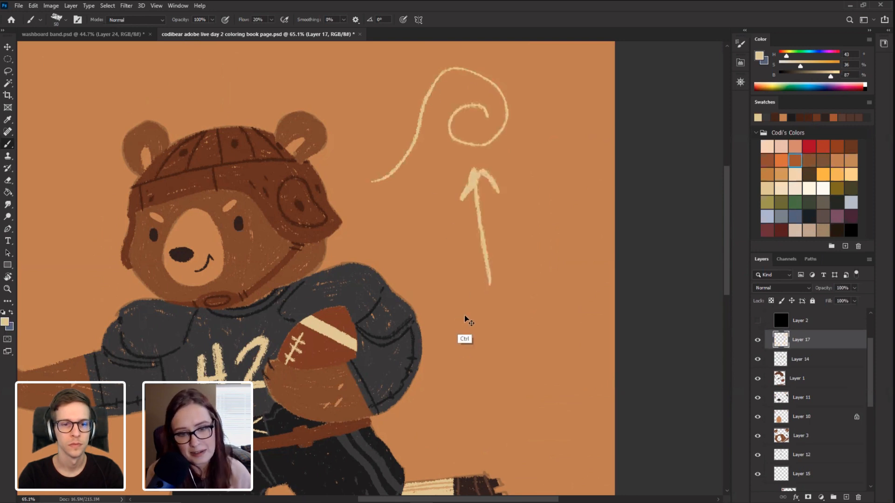
key(ctrl+z)
key(ctrl+z)
key(ctrl+z)
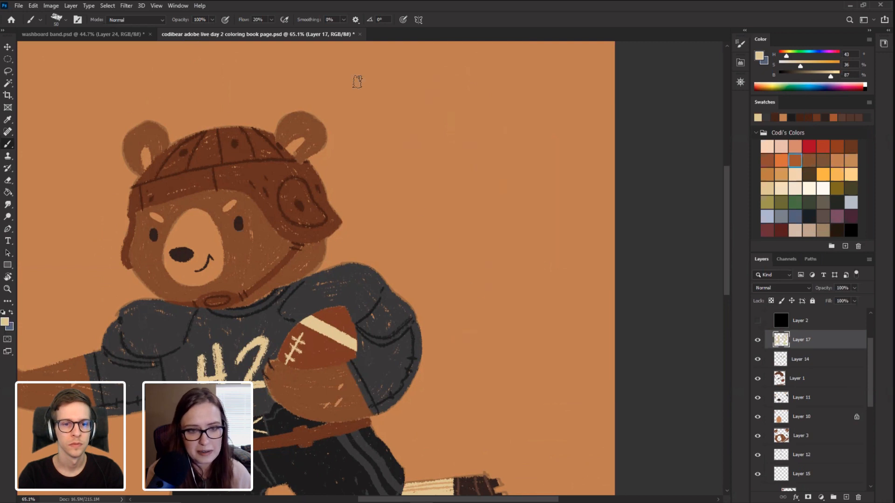
Step: Set the brush smoothing to 35%, test it with a curl on the empty background, and undo the test stroke
click(343, 20)
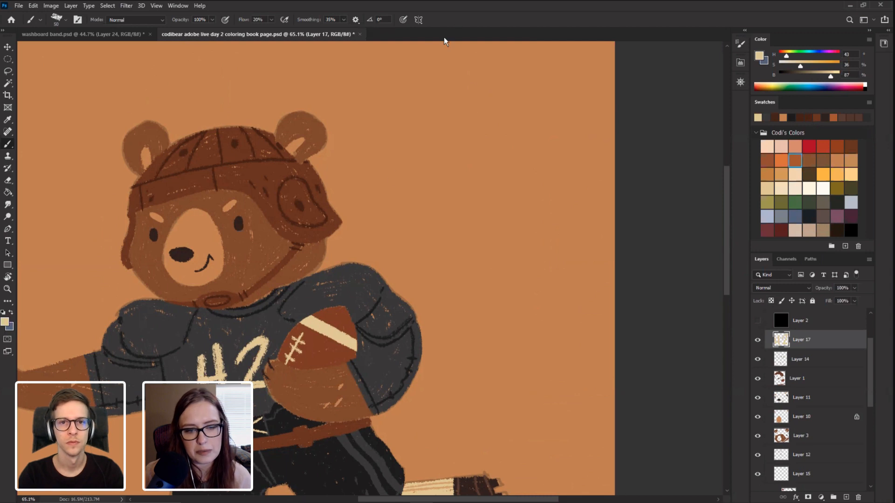
mouse_move(456, 107)
mouse_down()
mouse_move(497, 77)
mouse_move(542, 111)
mouse_move(540, 157)
mouse_move(493, 177)
mouse_move(477, 142)
mouse_move(503, 116)
mouse_move(509, 148)
mouse_up()
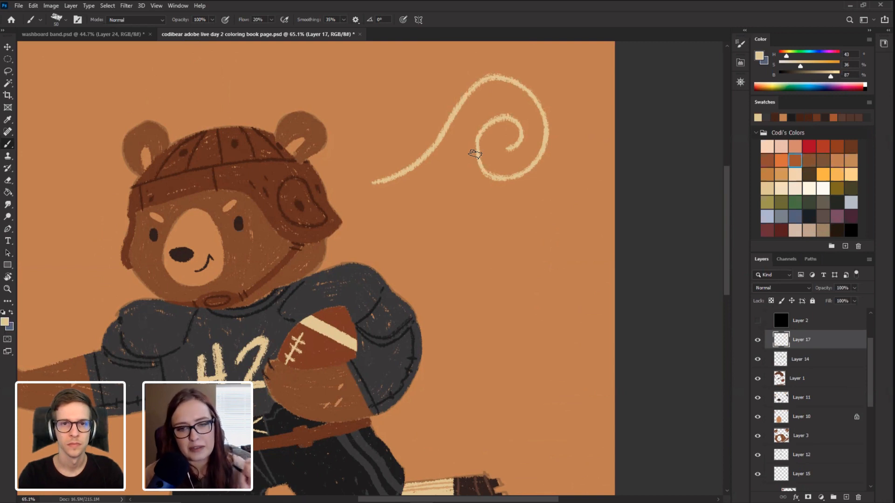
key(ctrl+z)
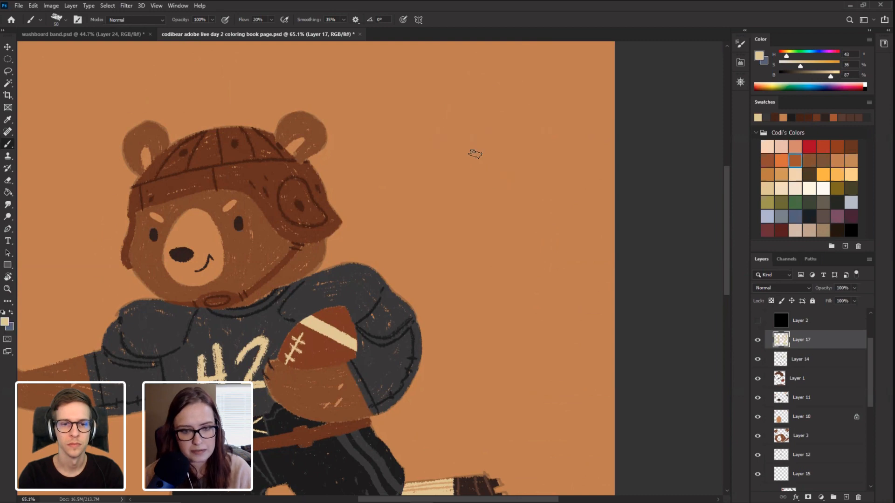
drag(211, 416, 315, 224)
drag(268, 325, 279, 294)
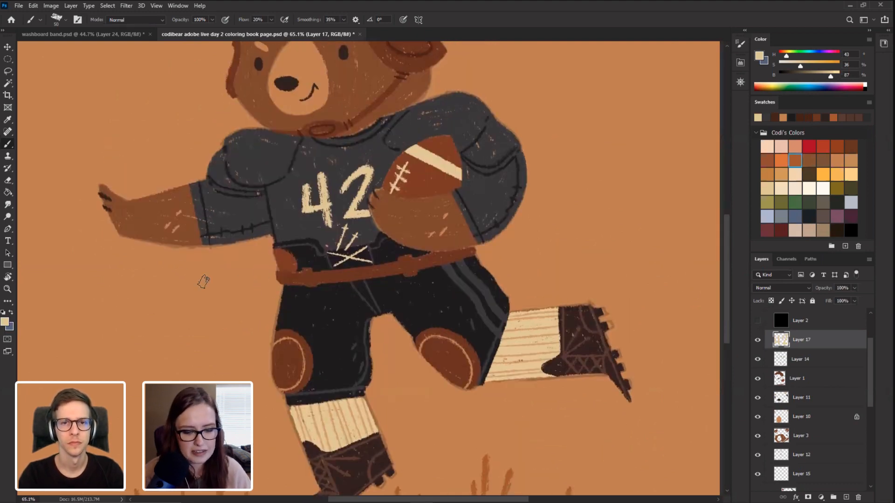
key(r)
mouse_move(204, 281)
mouse_down()
mouse_move(228, 356)
mouse_move(274, 404)
mouse_up()
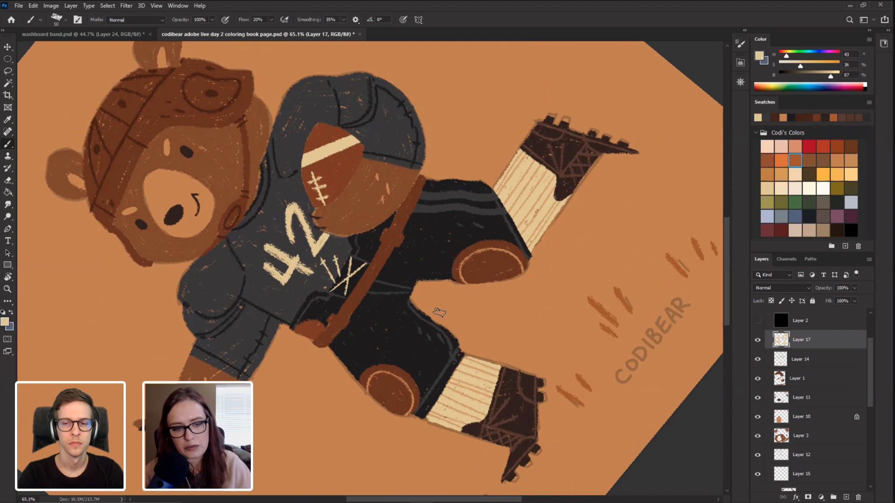
key(r)
mouse_move(214, 341)
mouse_down()
mouse_move(210, 231)
mouse_move(210, 329)
mouse_up()
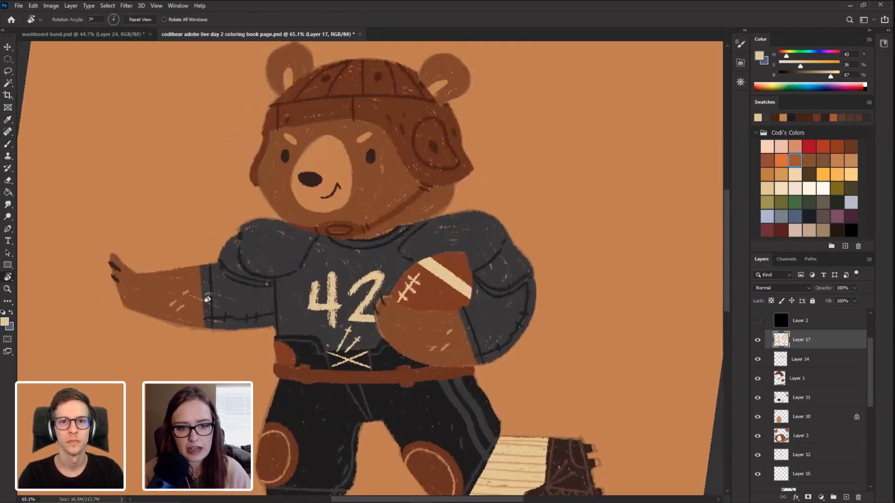
drag(177, 234, 165, 298)
drag(217, 347, 185, 286)
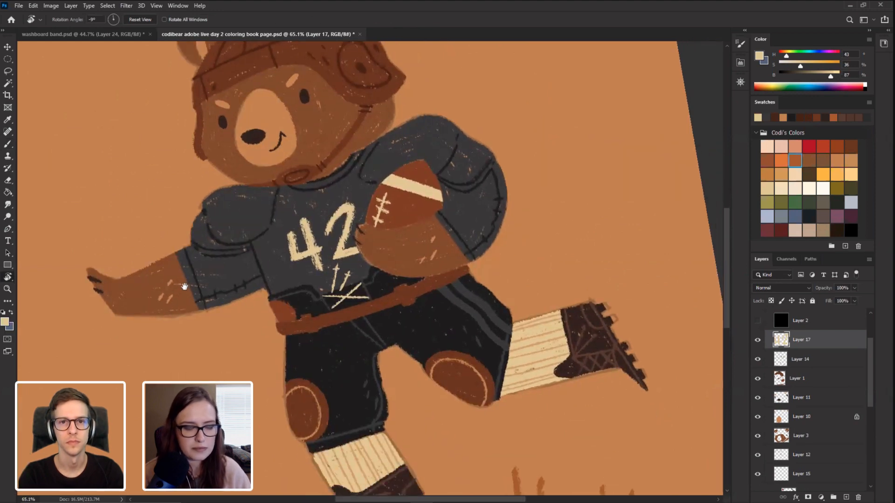
Step: Hide the sketch layer above the cream background color layer and return the canvas upright
drag(176, 367, 161, 324)
drag(185, 302, 182, 206)
drag(183, 275, 184, 235)
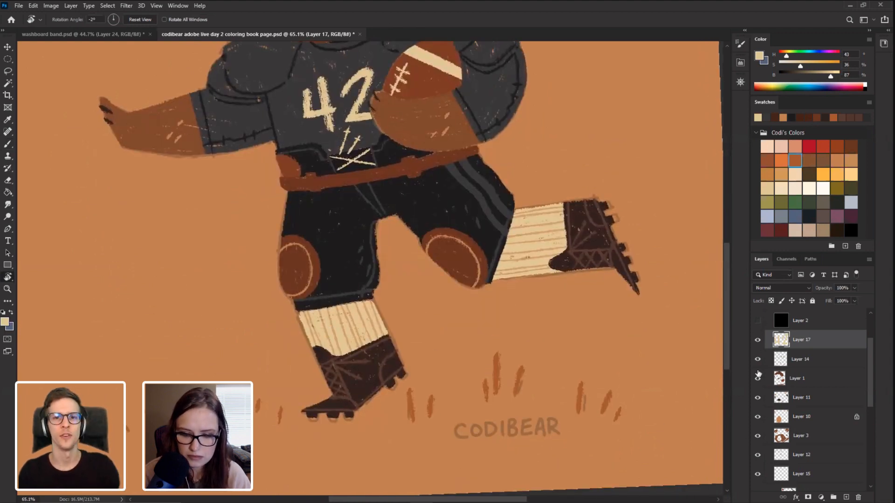
drag(871, 405, 873, 484)
click(757, 444)
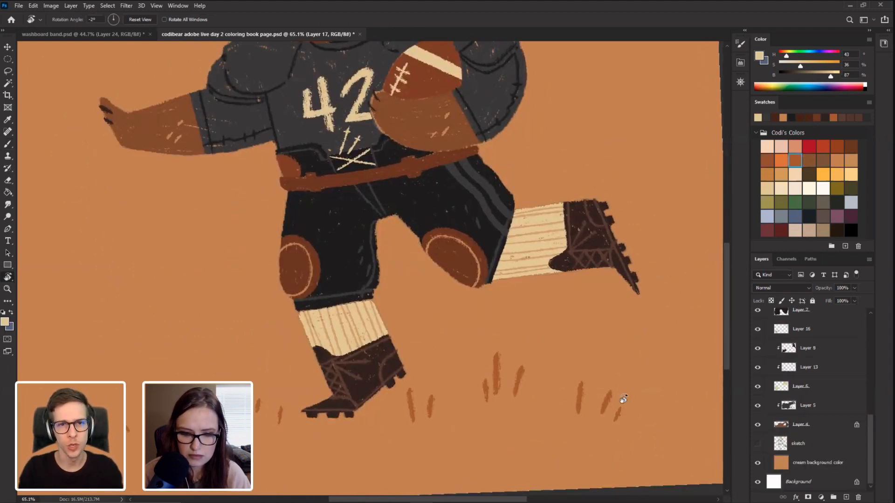
scroll(225, 277, down, 2)
scroll(225, 277, down, 4)
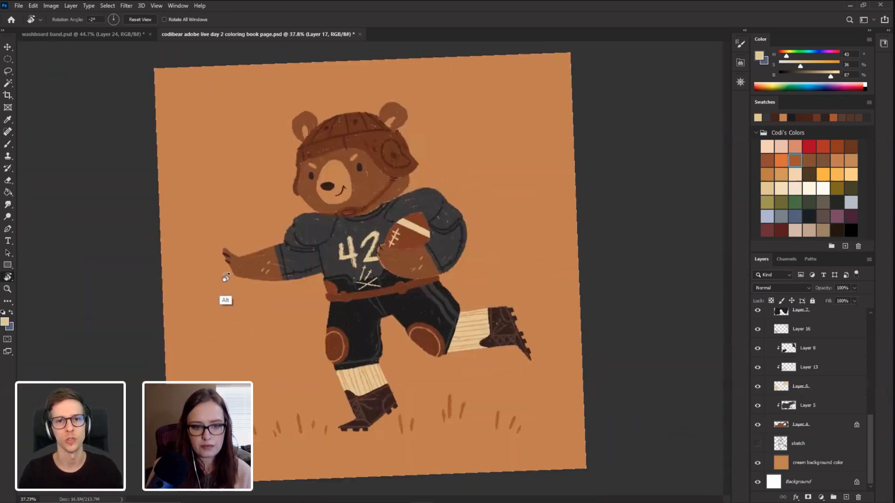
drag(218, 297, 220, 289)
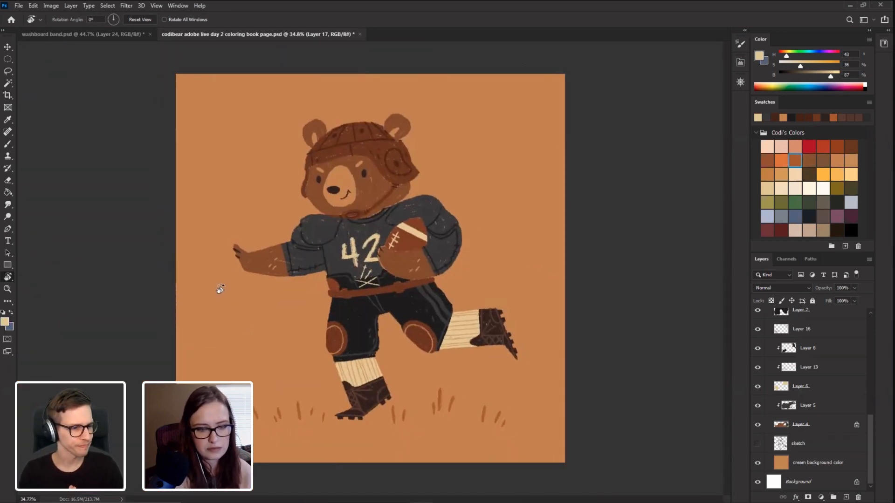
Step: Look over the bear illustration from helmet to cleats at different zoom levels
scroll(268, 328, up, 2)
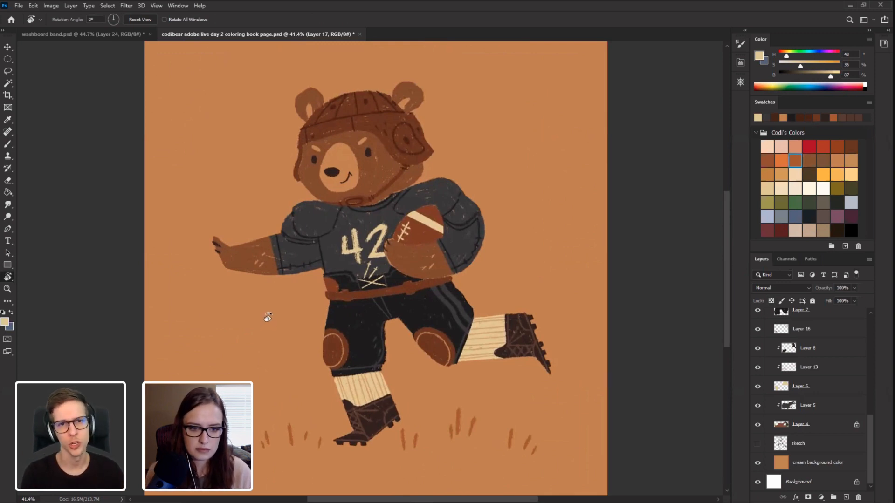
scroll(377, 298, up, 2)
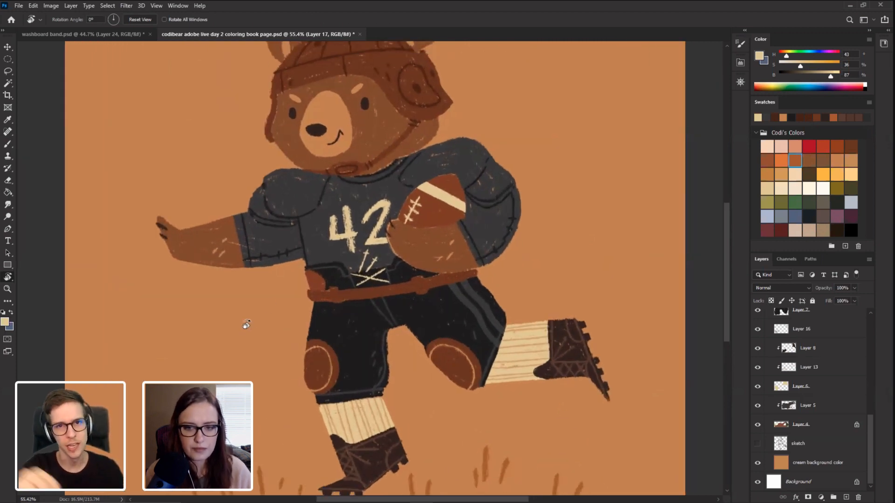
scroll(246, 323, down, 3)
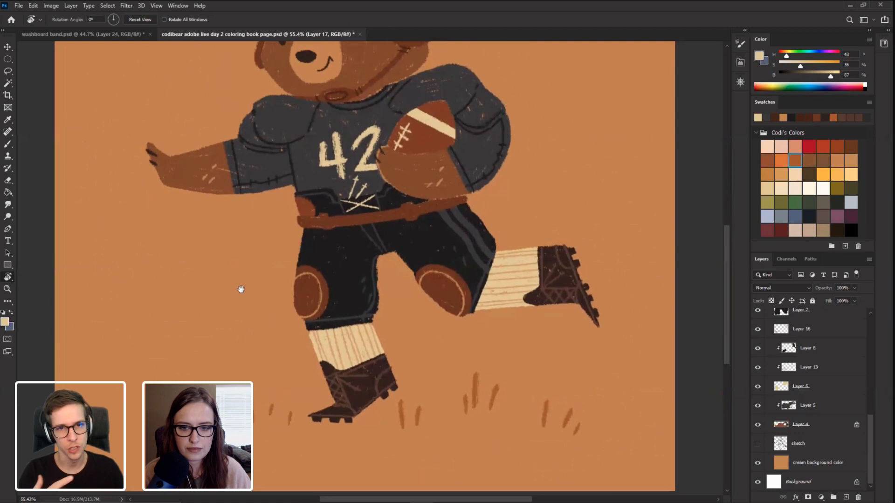
drag(240, 276, 241, 295)
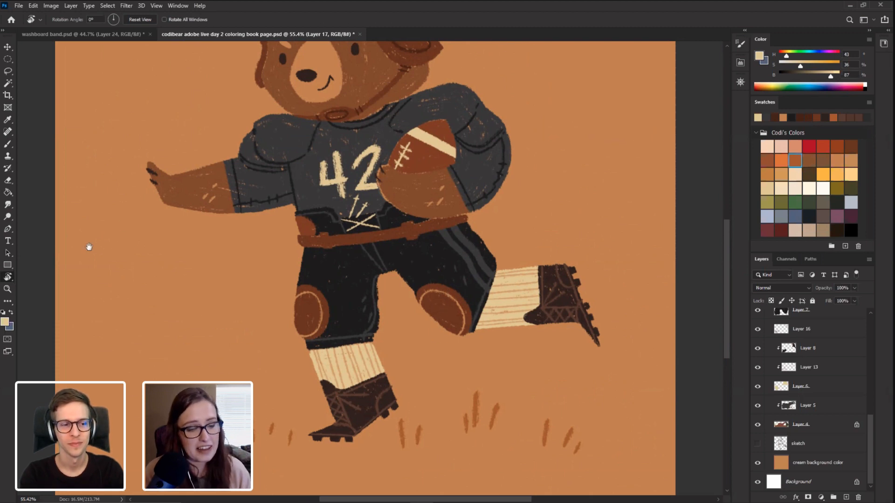
drag(147, 264, 139, 299)
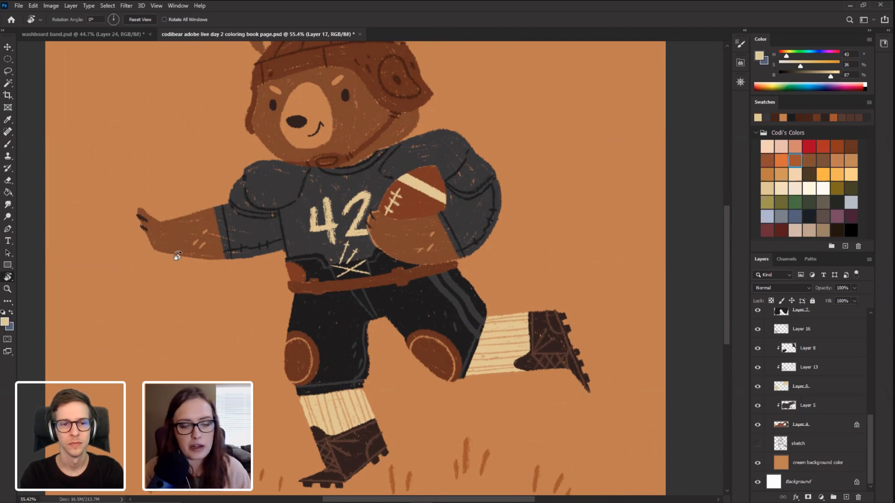
drag(181, 266, 183, 307)
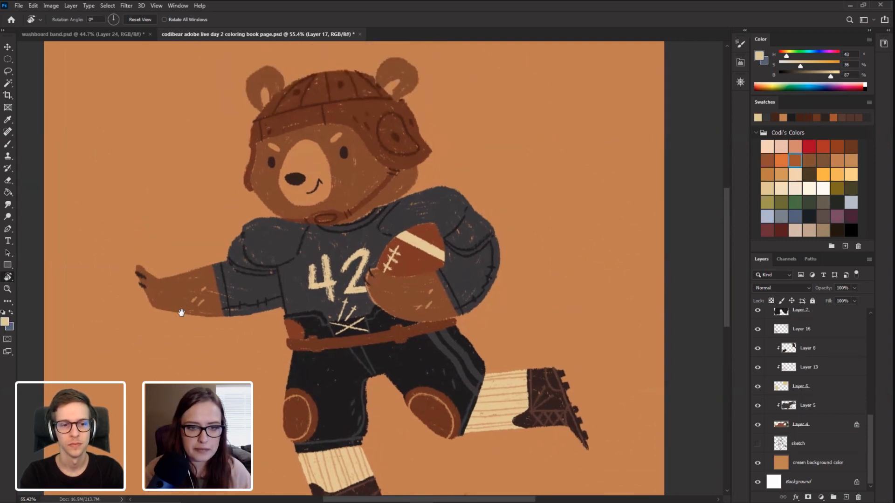
mouse_move(189, 355)
mouse_down()
mouse_move(193, 236)
mouse_move(186, 239)
mouse_move(192, 351)
mouse_up()
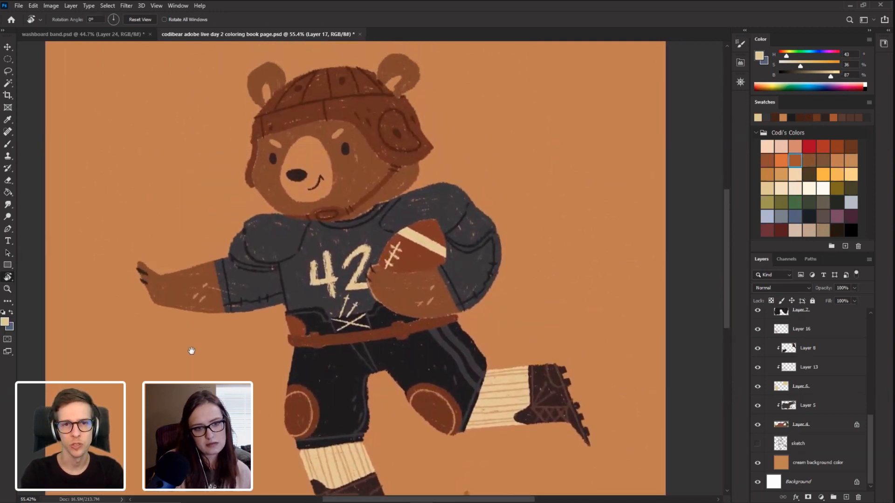
drag(256, 183, 256, 199)
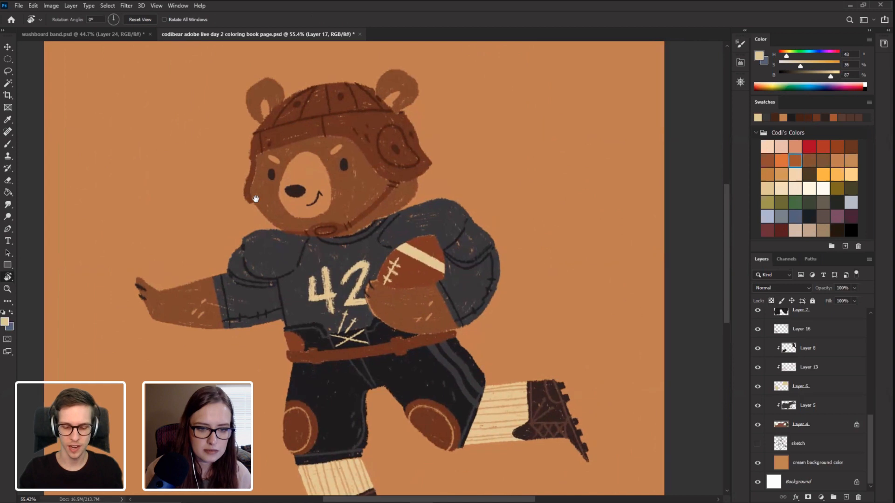
Step: Sample the near-black of the pants and brush small dark marks onto the jersey sleeve of the ball-carrying arm
scroll(359, 199, up, 2)
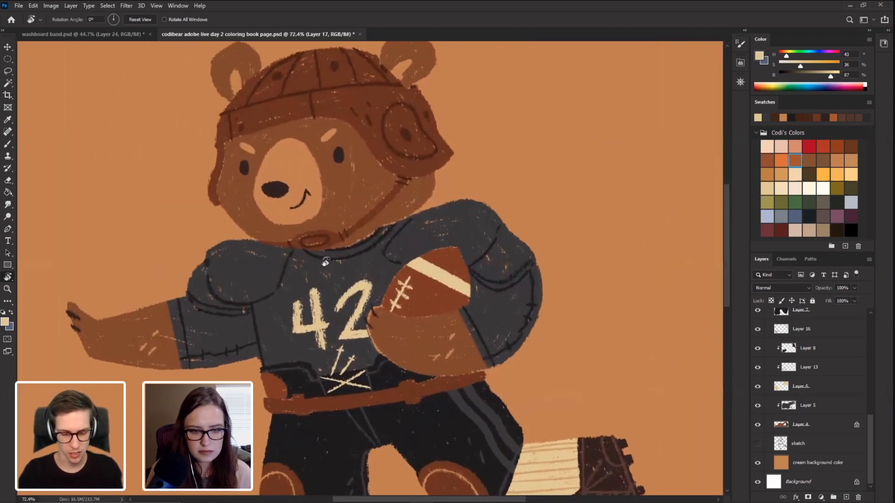
mouse_move(345, 268)
mouse_down()
mouse_move(342, 212)
mouse_move(294, 201)
mouse_up()
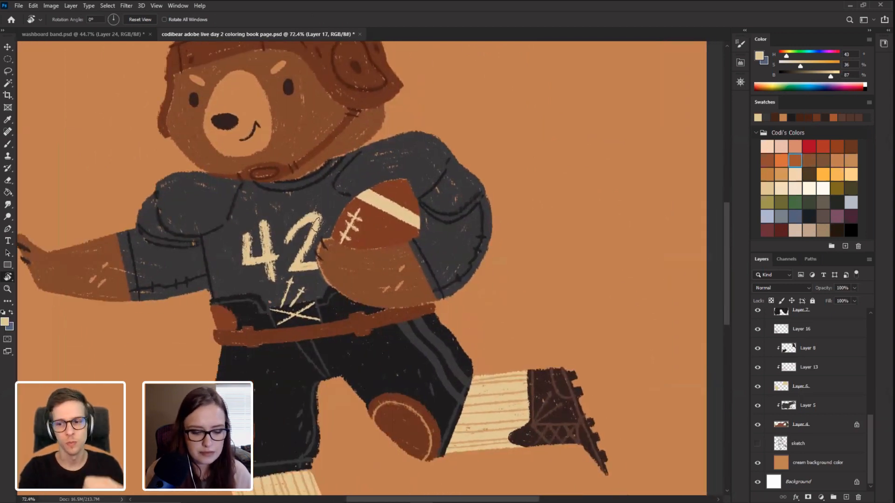
key(b)
alt+click(379, 375)
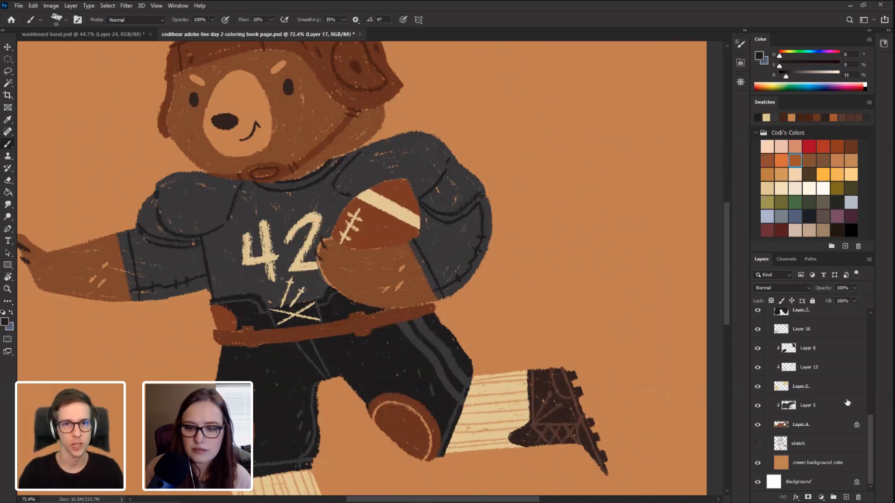
drag(870, 420, 871, 320)
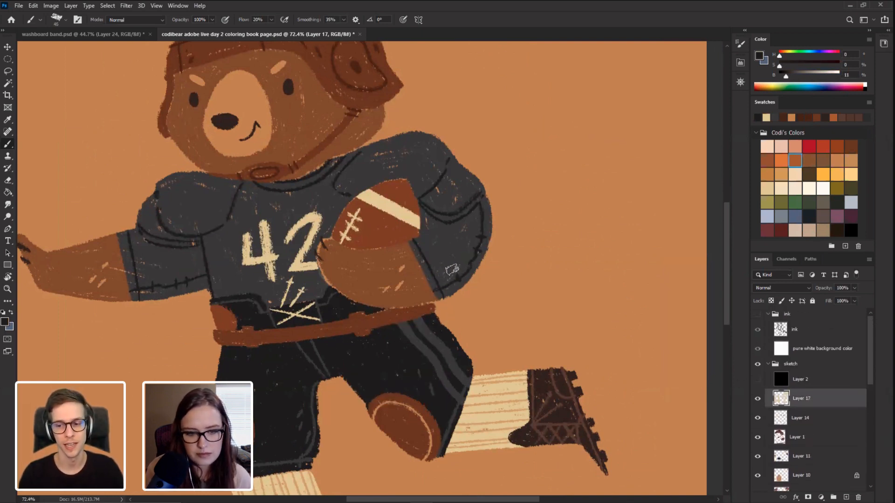
drag(445, 271, 454, 251)
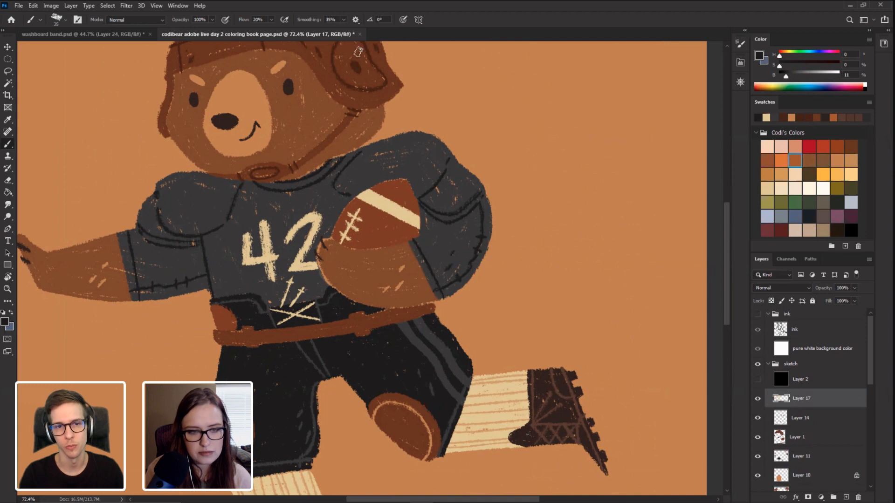
Step: Set the brush smoothing to 0%, undo the last stroke, and add a short dark mark on the outstretched arm's shoulder pad, trimming it with the Eraser
click(343, 20)
drag(341, 30, 325, 30)
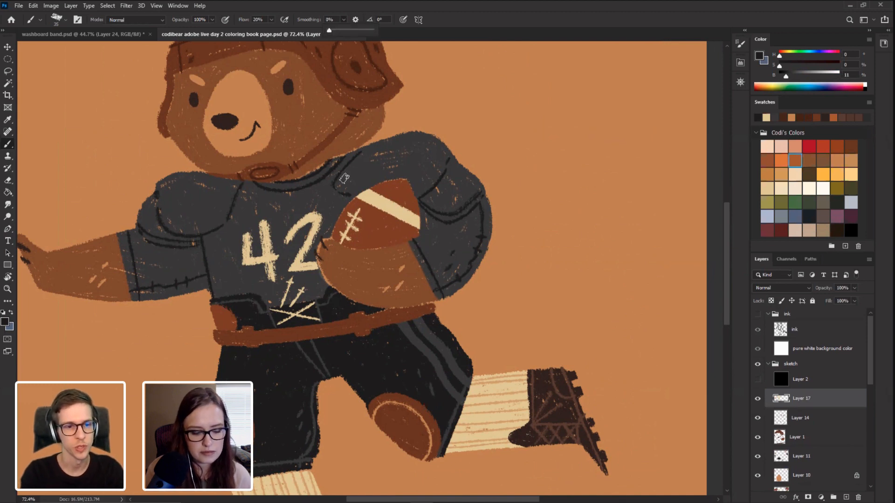
key(ctrl+z)
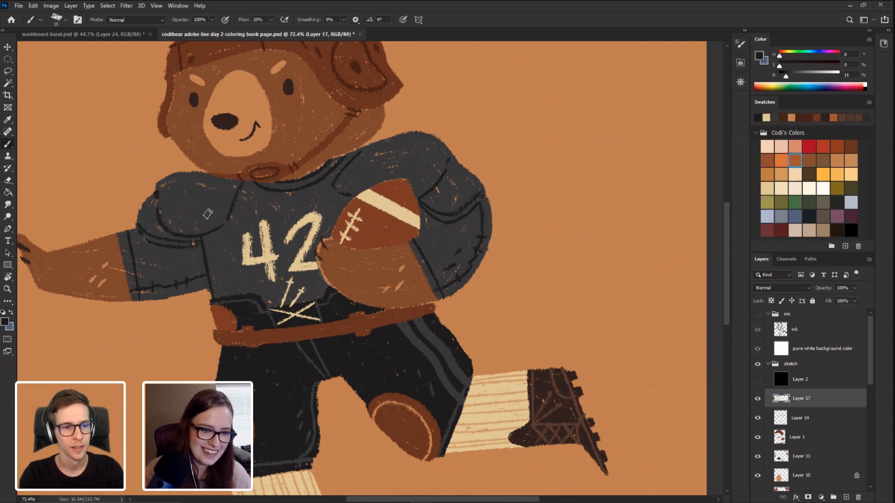
drag(175, 221, 171, 217)
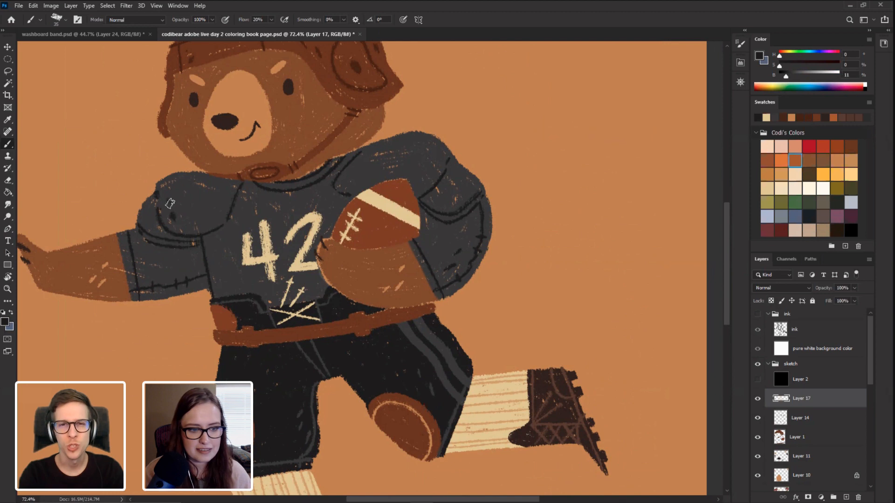
key(e)
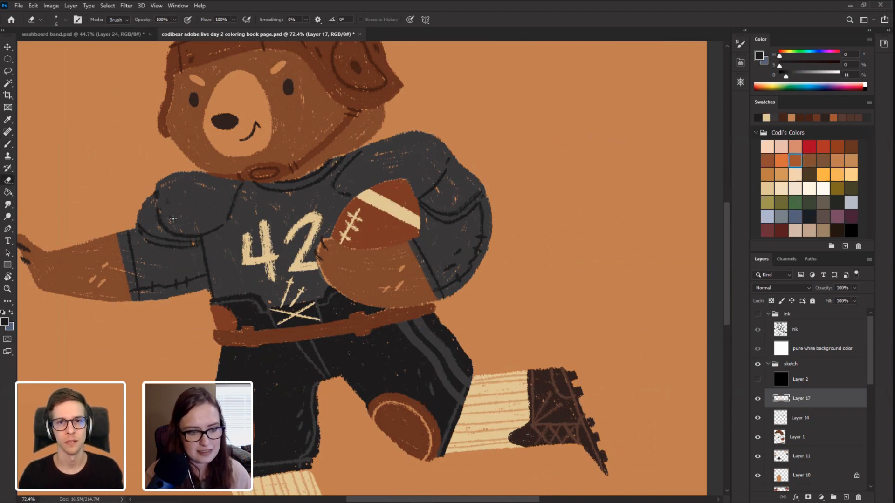
key(b)
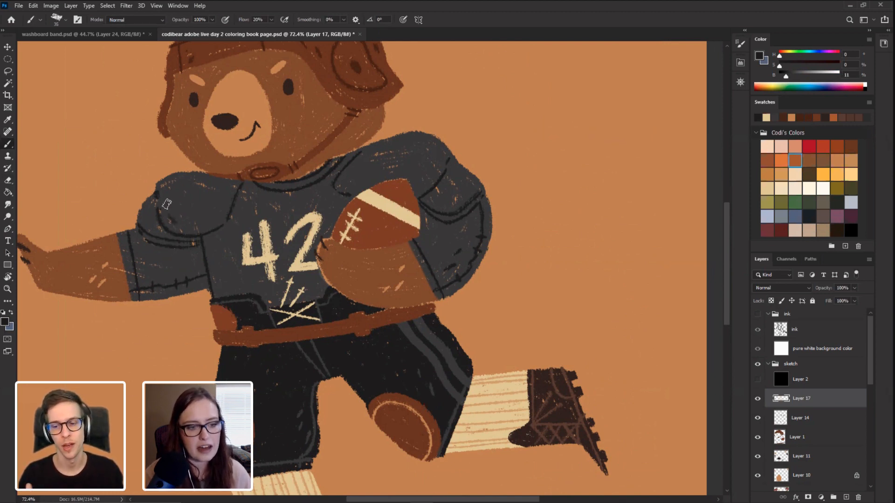
Step: Check the dark jersey marks against the whole illustration
mouse_move(124, 366)
mouse_down()
mouse_move(200, 265)
mouse_move(194, 250)
mouse_move(181, 329)
mouse_move(160, 234)
mouse_move(166, 344)
mouse_up()
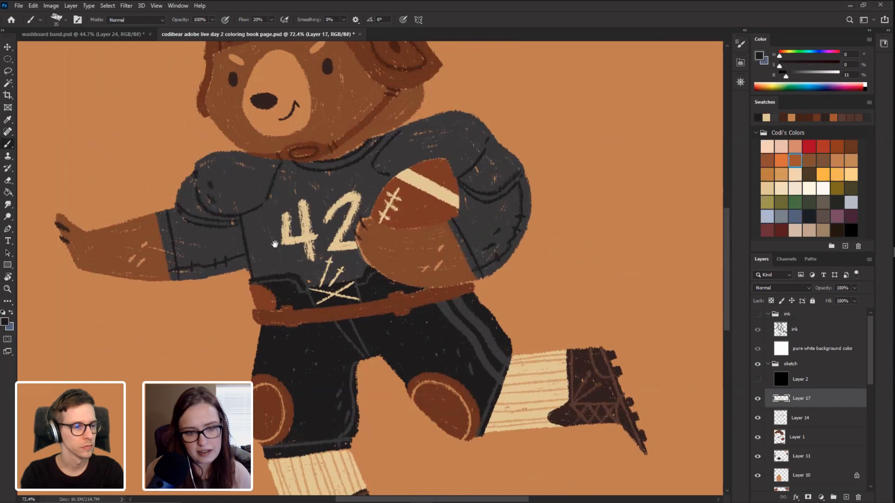
drag(275, 243, 262, 287)
scroll(261, 289, down, 5)
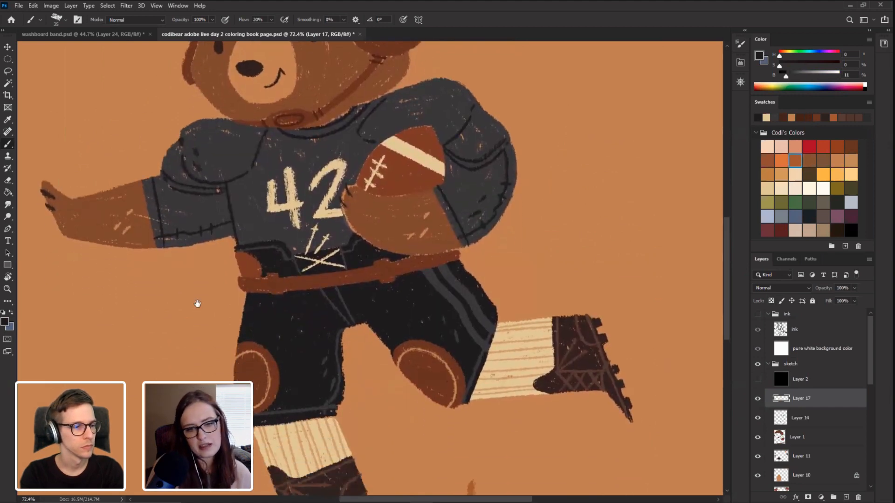
scroll(186, 303, down, 3)
scroll(183, 302, down, 2)
alt+scroll(201, 283, down, 4)
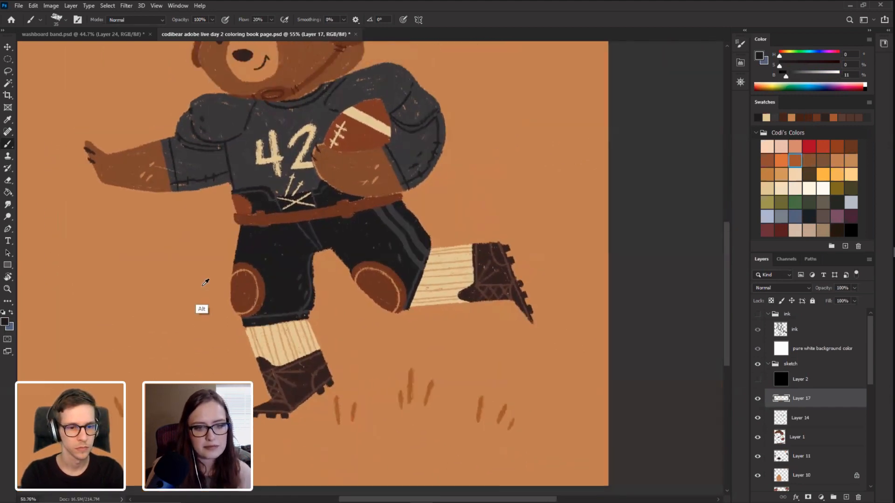
alt+scroll(205, 282, down, 1)
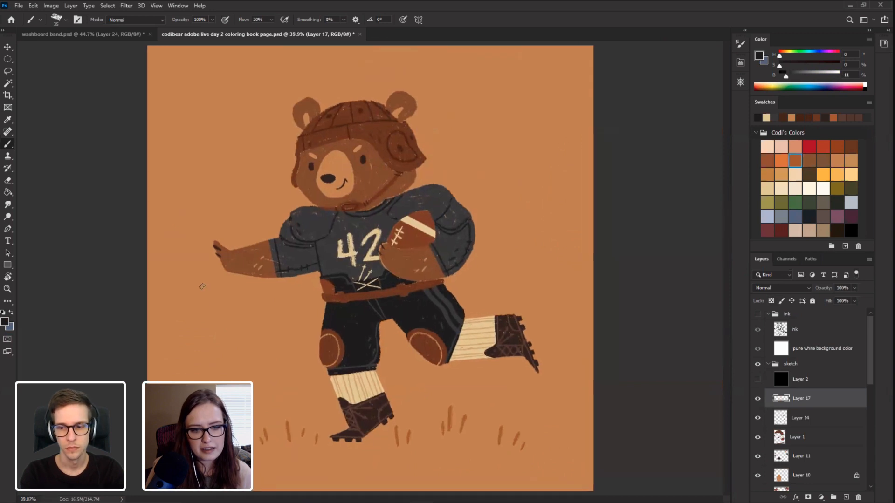
Step: Rotate the canvas counter-clockwise near the bear's feet and add a new layer above Layer 17
alt+scroll(321, 427, up, 5)
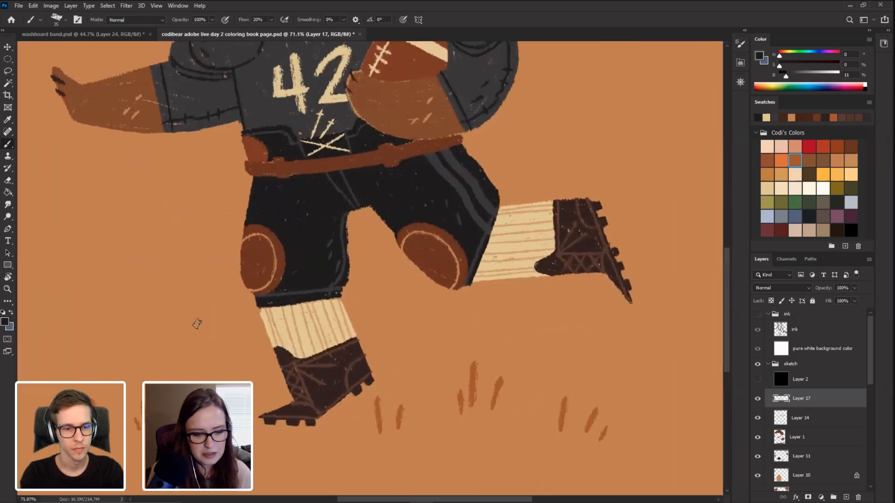
key(r)
drag(195, 320, 226, 353)
drag(277, 313, 213, 242)
key(b)
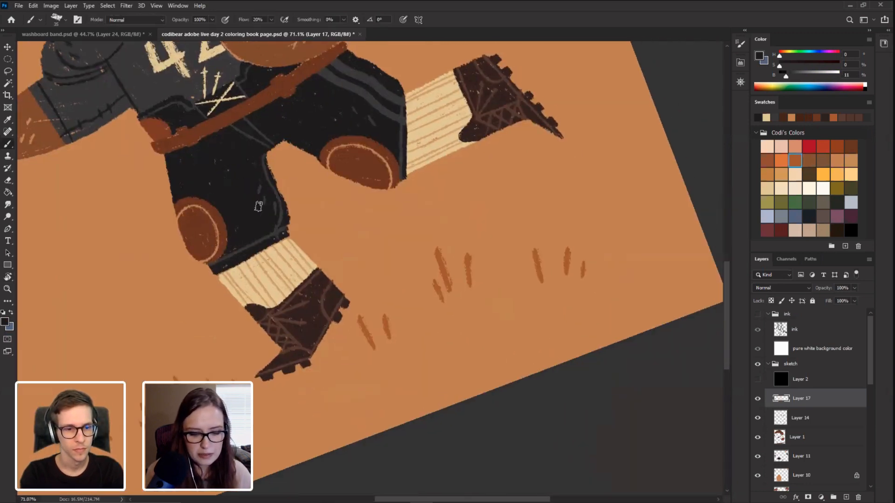
click(845, 498)
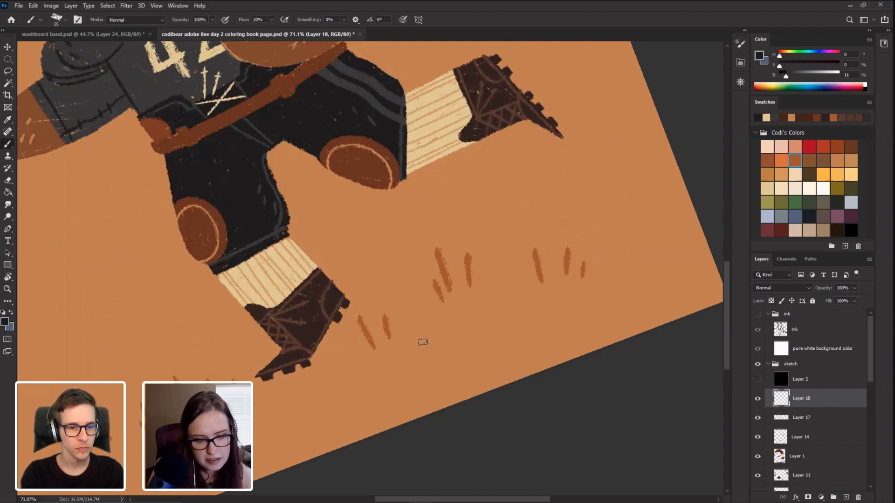
scroll(422, 342, up, 2)
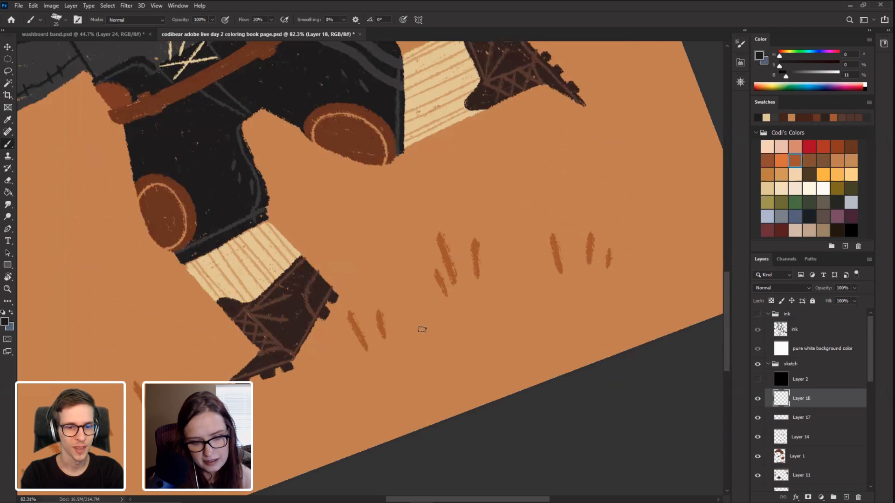
Step: Hand-letter CODIBEAR in near-black below the grass tufts beside the front cleat, undoing and redrawing strokes that miss
mouse_move(422, 330)
mouse_down()
mouse_move(435, 322)
mouse_move(448, 331)
mouse_move(447, 312)
mouse_move(468, 321)
mouse_move(497, 292)
mouse_move(505, 308)
mouse_move(489, 296)
mouse_move(507, 302)
mouse_move(518, 296)
mouse_up()
mouse_move(520, 302)
mouse_down()
mouse_move(515, 286)
mouse_move(509, 306)
mouse_up()
key(ctrl+z)
key(ctrl+z)
key(ctrl+z)
mouse_move(512, 288)
mouse_down()
mouse_move(521, 287)
mouse_move(524, 297)
mouse_move(519, 286)
mouse_move(539, 296)
mouse_up()
key(ctrl+z)
key(ctrl+z)
key(ctrl+z)
key(ctrl+z)
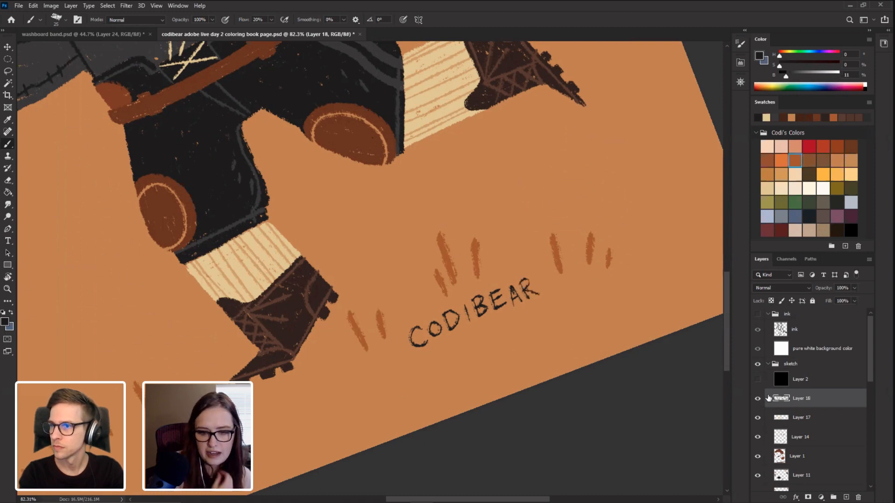
Step: Duplicate the CODIBEAR lettering layer in place to thicken it, and return the canvas upright with the whole page in view
drag(768, 399, 846, 496)
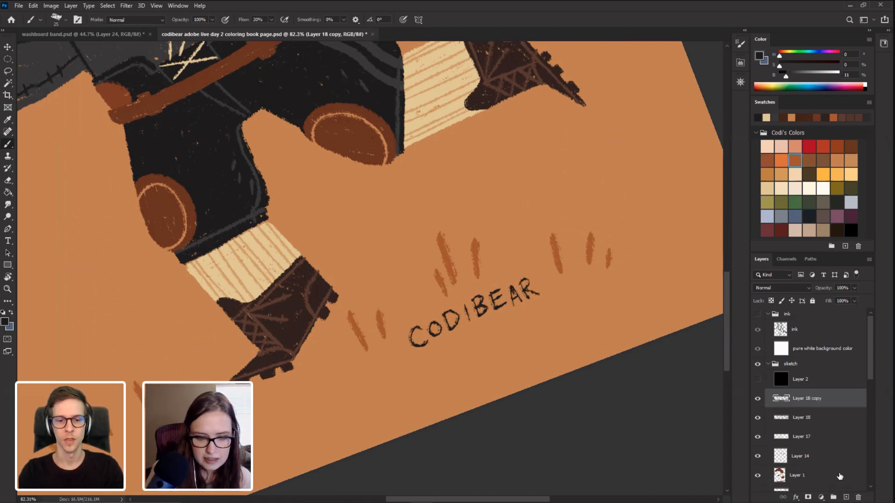
key(r)
drag(484, 301, 449, 357)
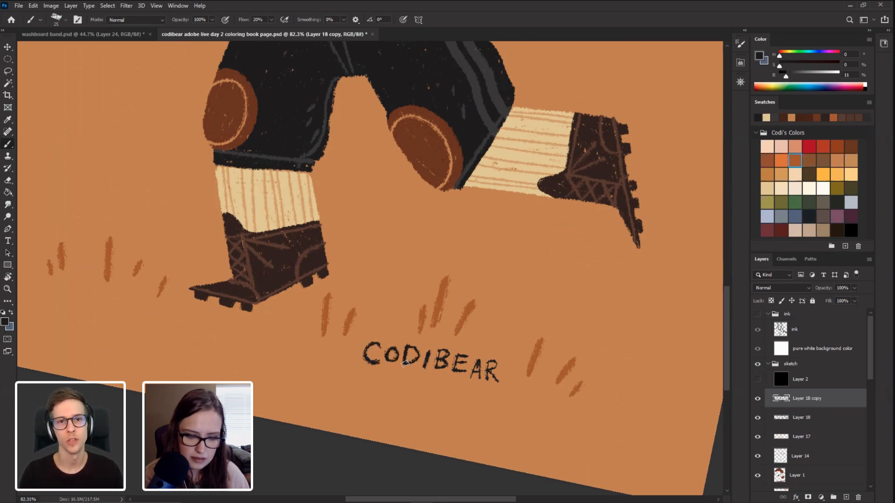
scroll(312, 316, down, 2)
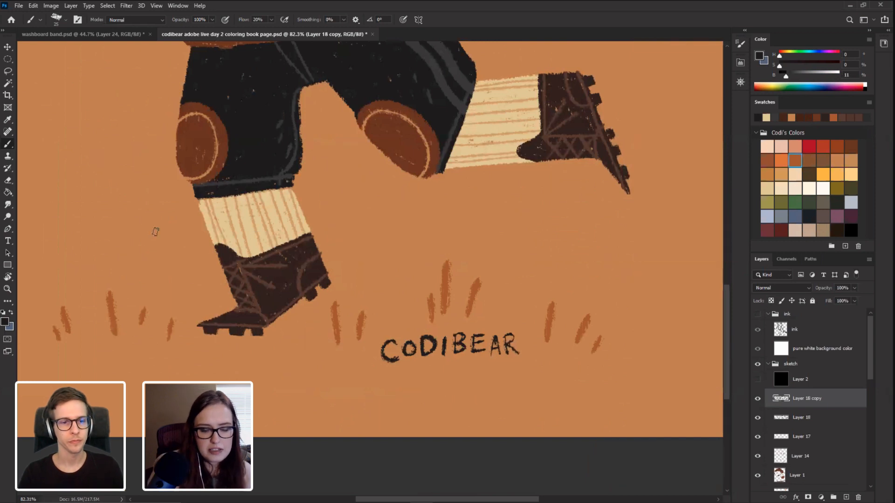
scroll(128, 210, down, 3)
scroll(129, 212, down, 2)
scroll(129, 213, up, 1)
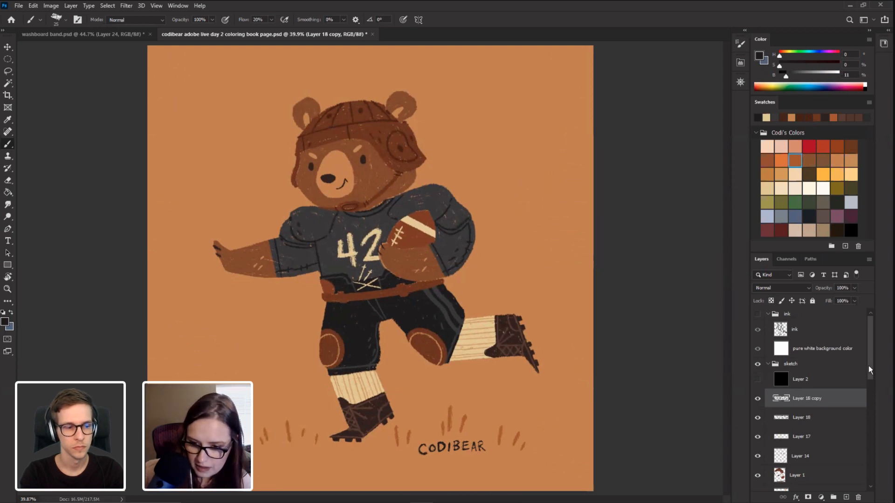
Step: Move the line sketch layer from above the cream background color into the ink group, below the pure white background color layer
drag(868, 365, 871, 468)
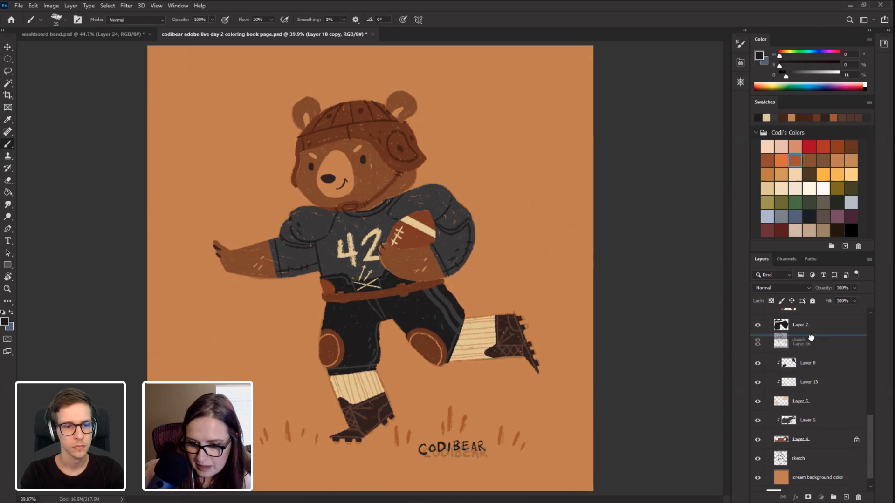
scroll(779, 360, up, 3)
mouse_move(811, 301)
mouse_down()
mouse_move(803, 369)
mouse_move(804, 357)
mouse_up()
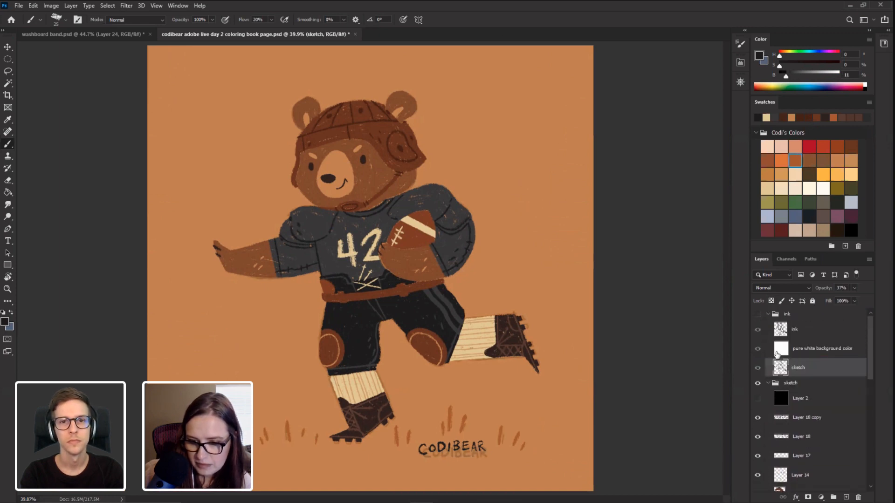
Step: Isolate the line sketch by showing the ink group and hiding its other layers and the painted group, and set the sketch's opacity to 100%
click(756, 384)
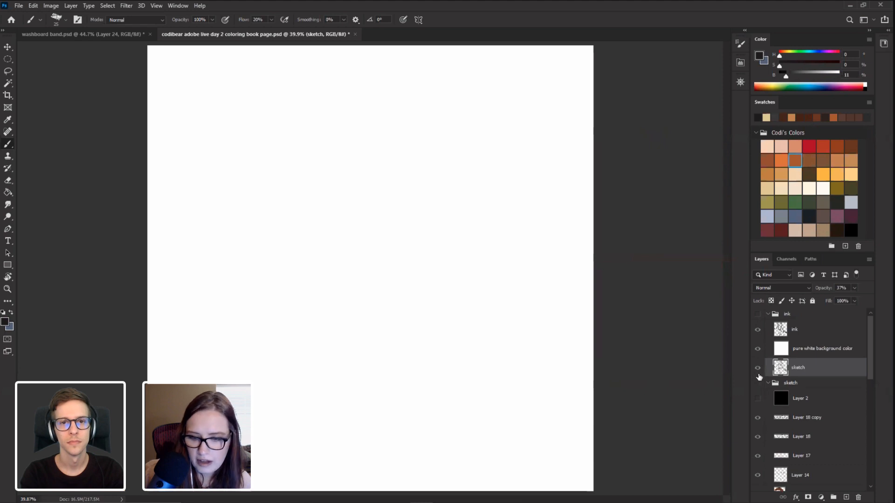
click(757, 314)
click(757, 329)
click(757, 349)
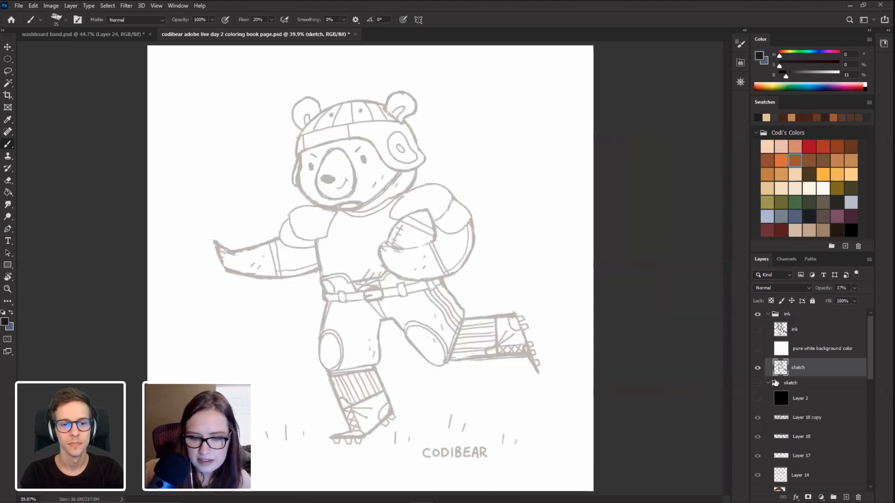
click(854, 288)
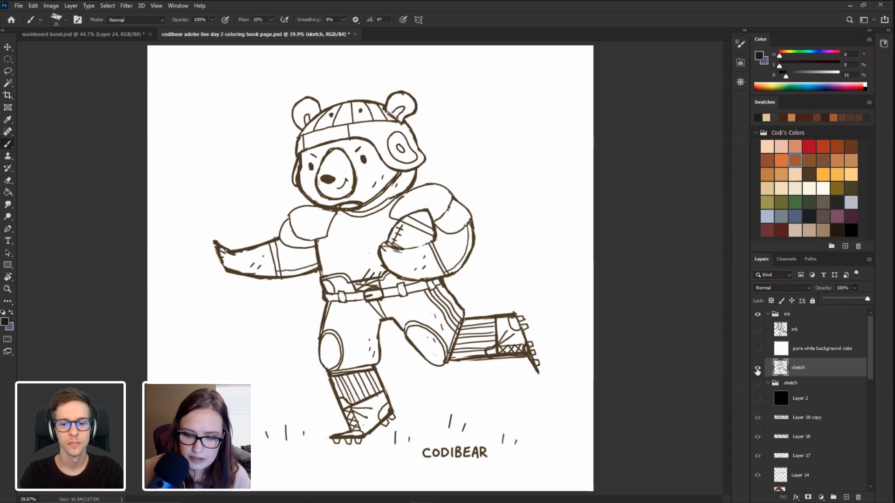
Step: Hide the line sketch and show the ink and pure white background color layers instead
click(757, 367)
click(757, 348)
click(758, 329)
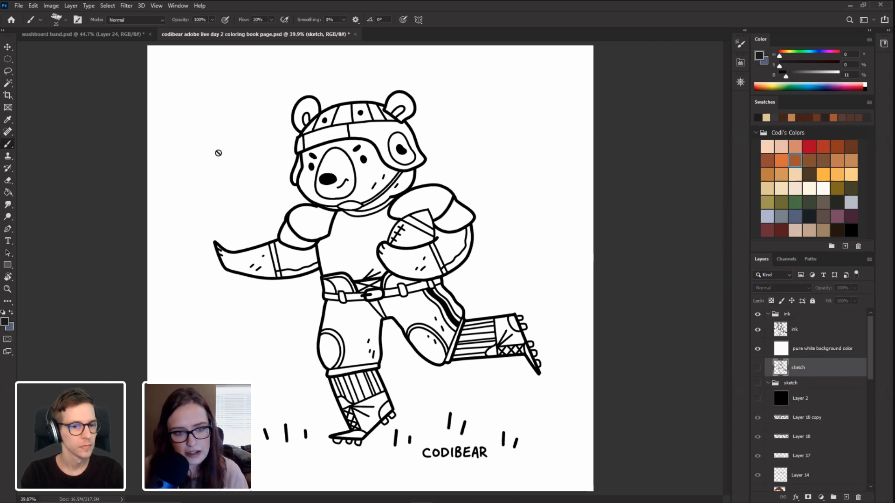
Step: Switch to the washboard band.psd document and examine the upper part of the band illustration
click(96, 37)
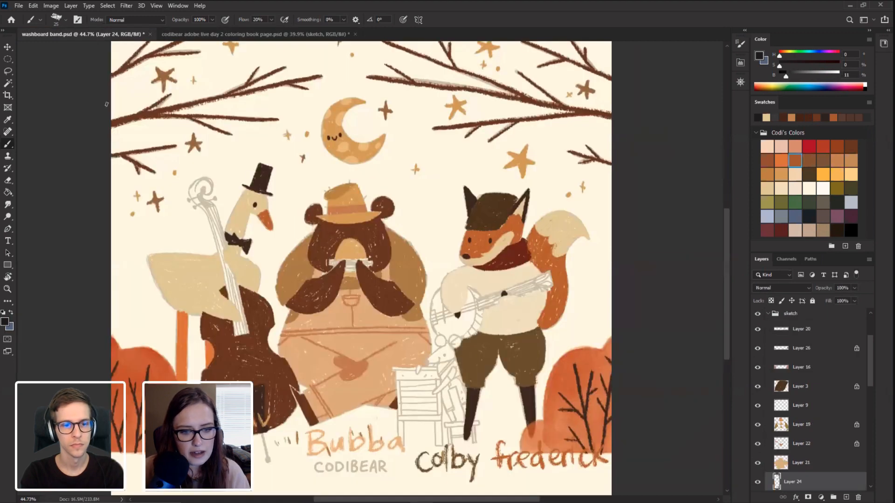
mouse_move(725, 301)
mouse_down()
mouse_move(725, 284)
mouse_move(723, 306)
mouse_up()
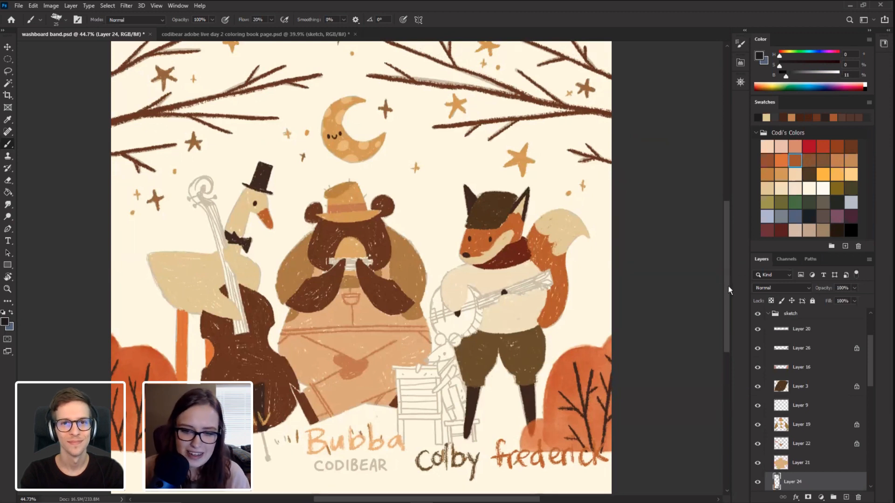
scroll(726, 289, up, 3)
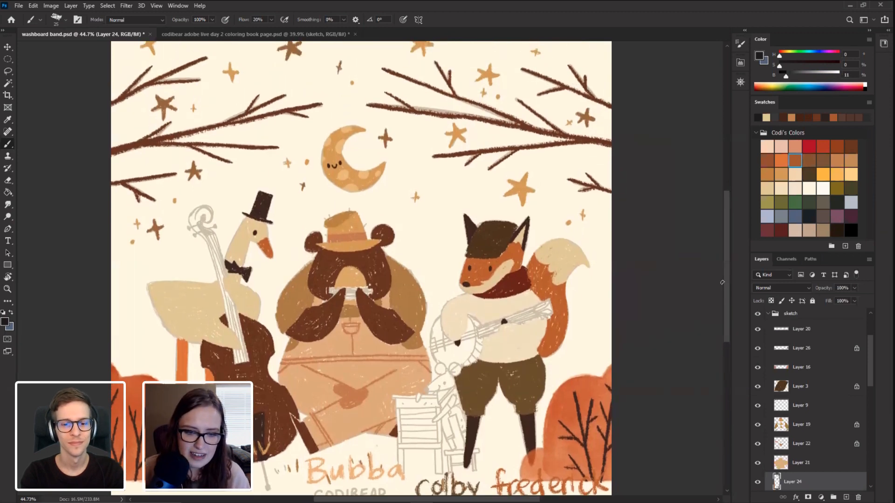